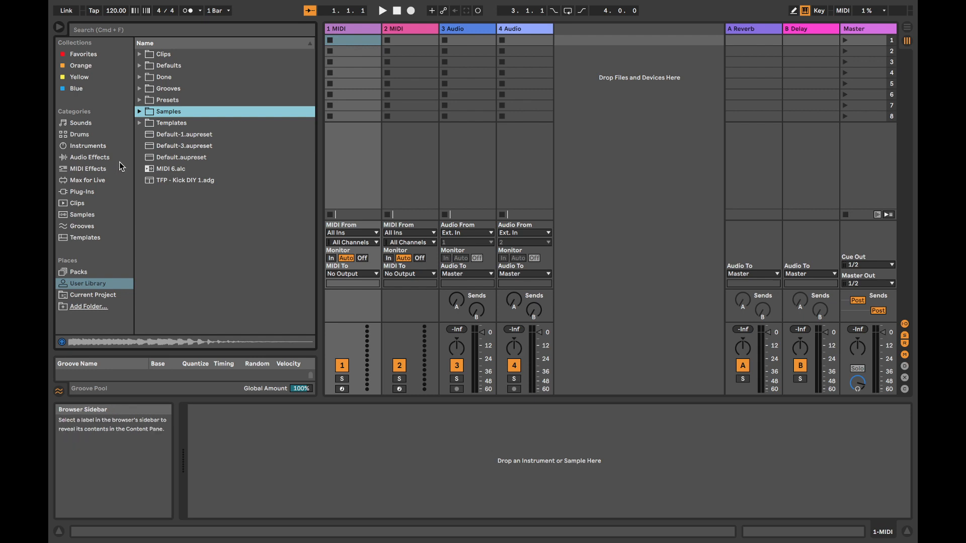
Search the Max for Live devices for "tfp"
left_click(95, 184)
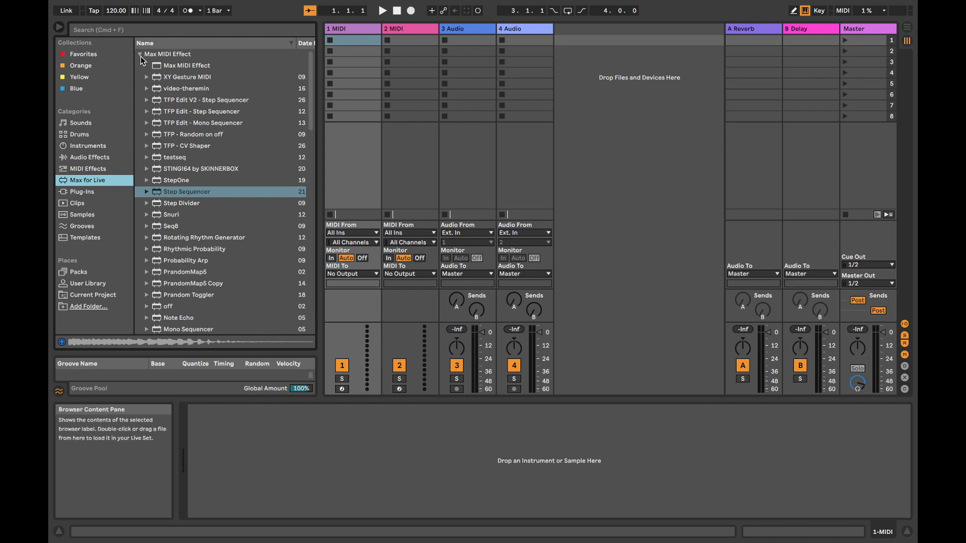
left_click(132, 31)
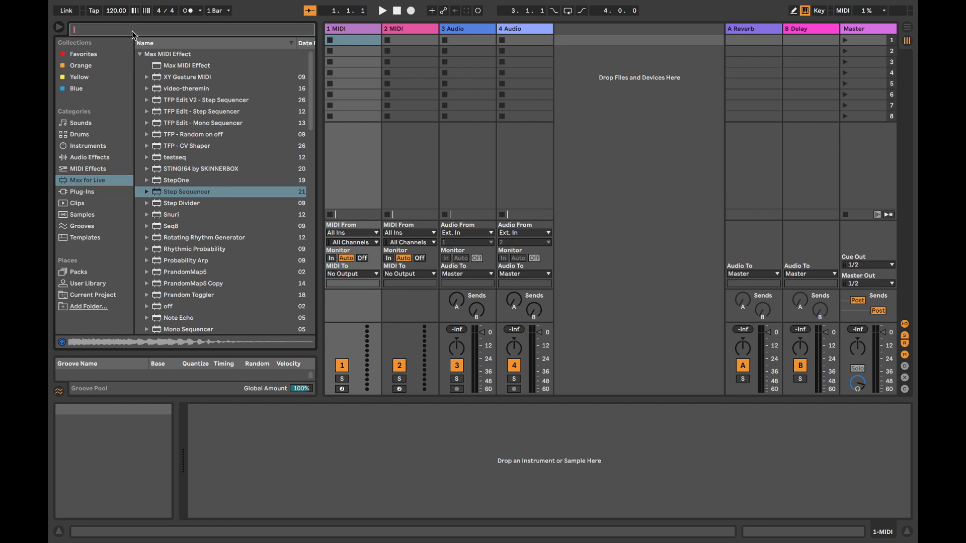
type("tfp")
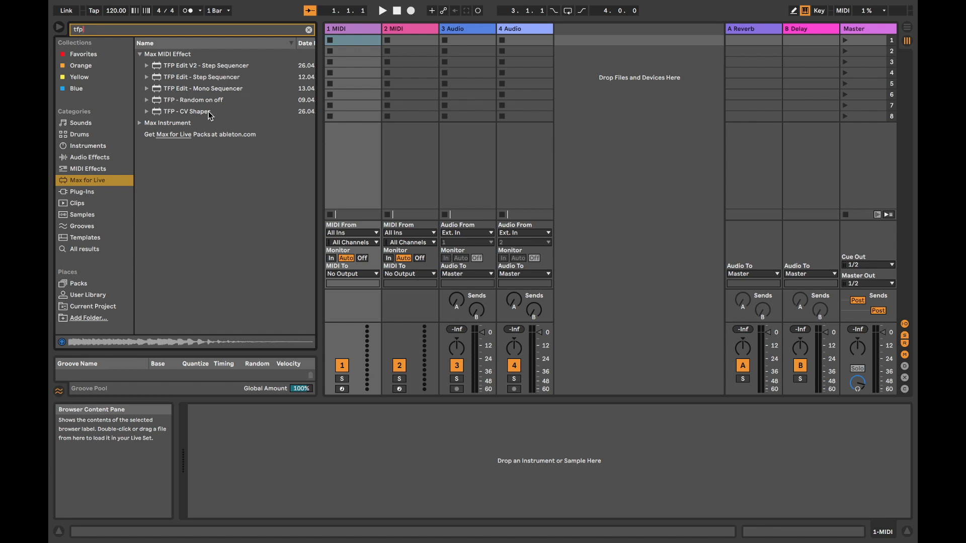
Clear the browser search, load the Operator instrument onto the first MIDI track and audition its default sound
left_click(98, 145)
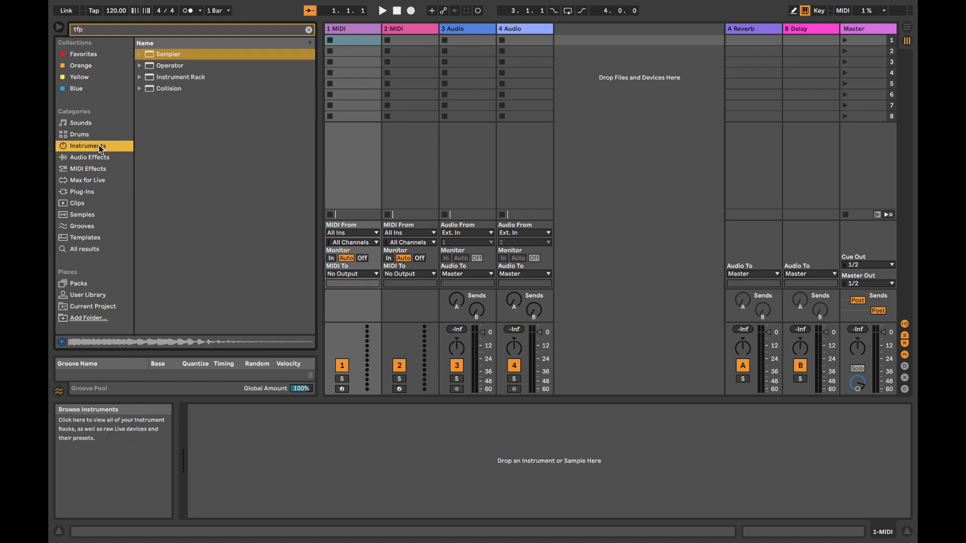
left_click(99, 29)
key("BackSpace")
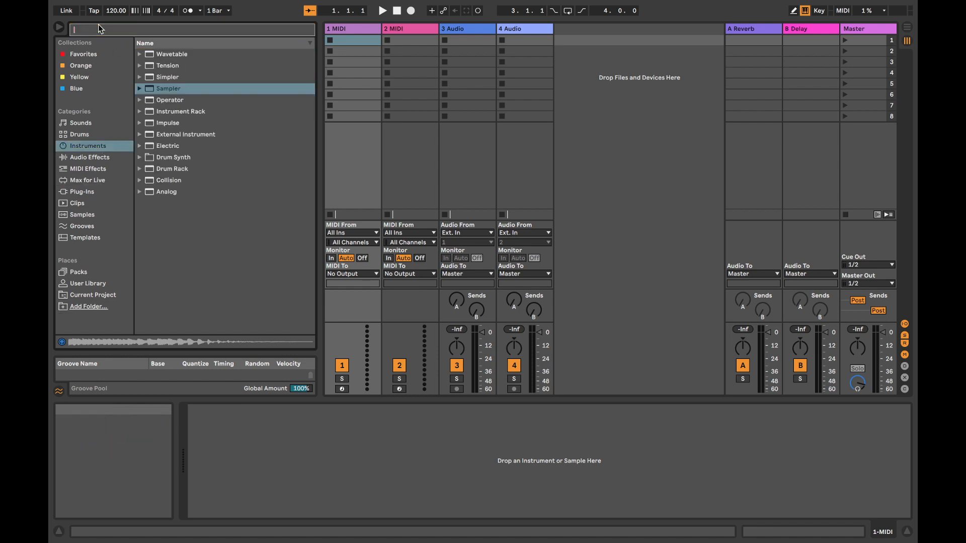
double_click(169, 101)
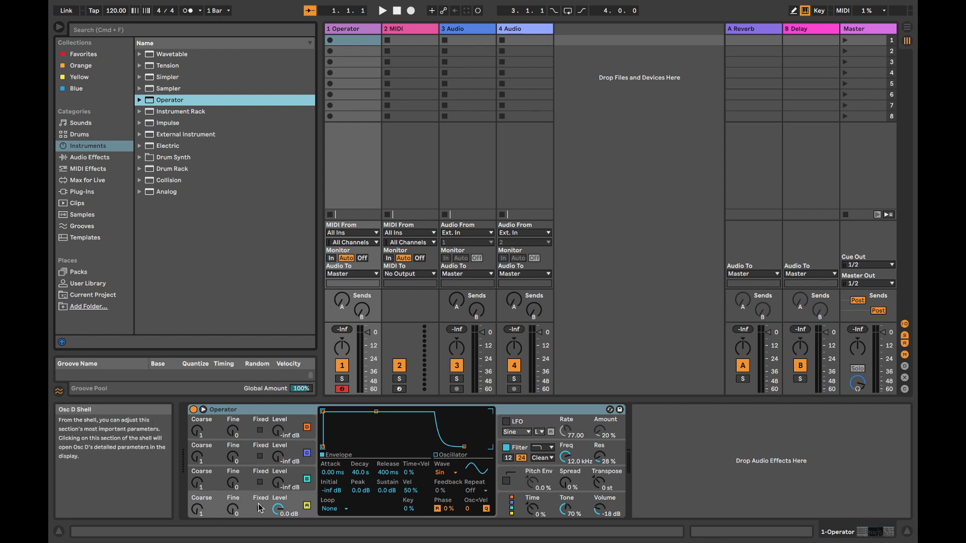
key("a")
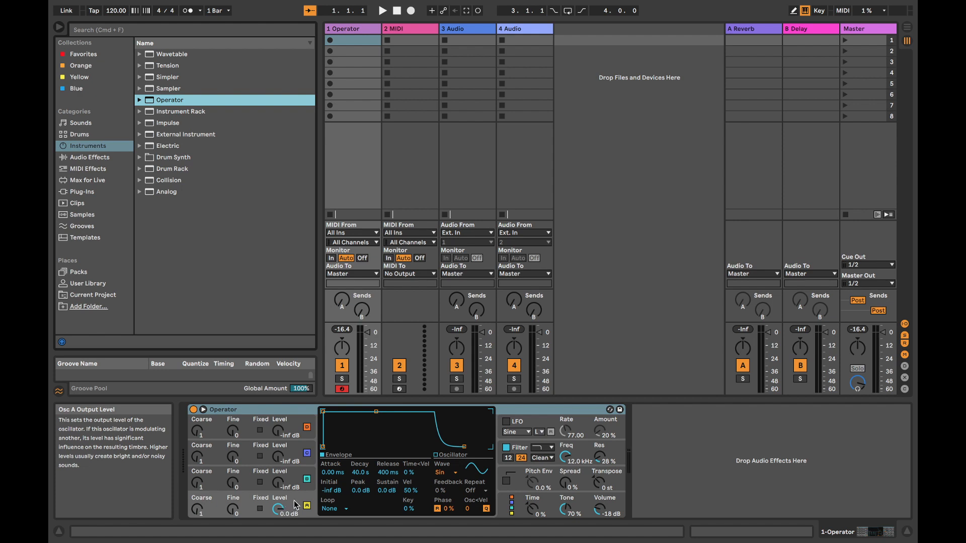
key("a")
Set Operator's oscillator B level to -5.1 dB and its envelope to 1.16 s decay, 0.0 dB sustain and 3.02 s release
left_click_drag(283, 491, 284, 473)
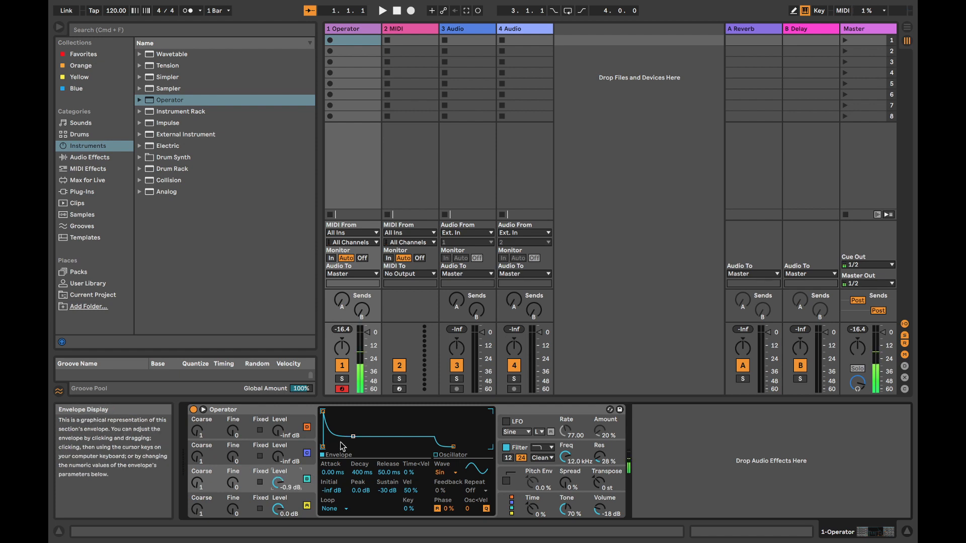
left_click_drag(354, 437, 357, 411)
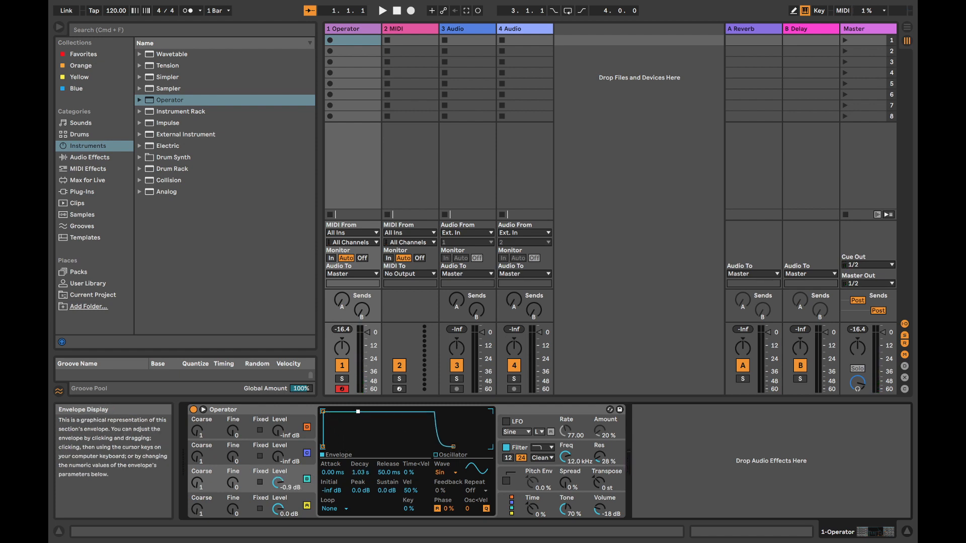
left_click_drag(453, 446, 475, 446)
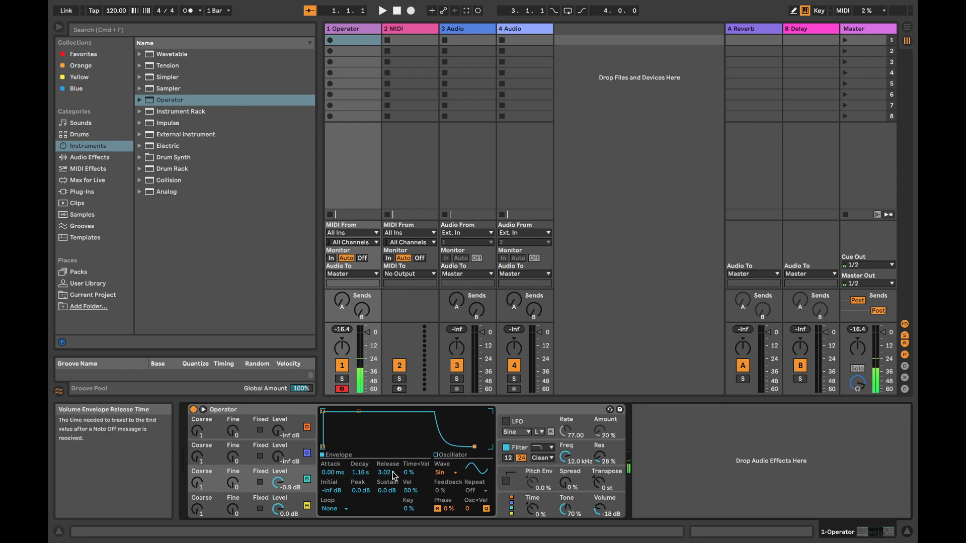
mouse_move(278, 483)
left_mouse_down()
mouse_move(278, 494)
mouse_move(276, 485)
left_mouse_up()
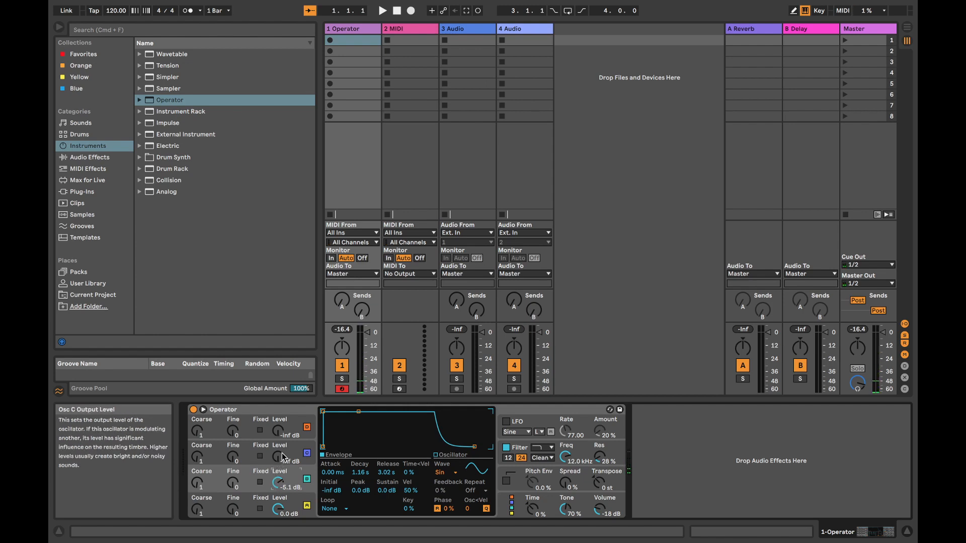
Set oscillator C's envelope to 566 ms decay and 0.0 dB sustain, and raise its level to -11 dB
left_click(277, 457)
left_click_drag(339, 439, 335, 441)
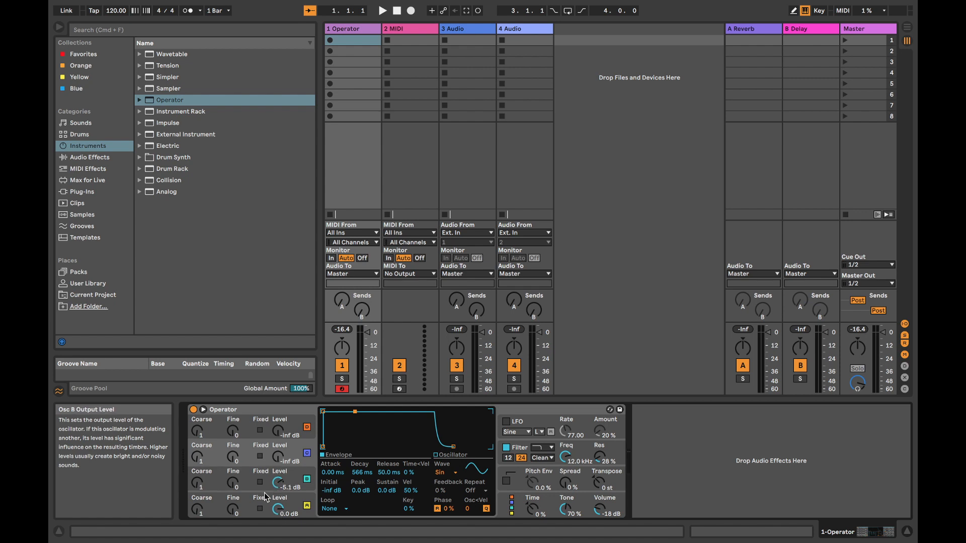
left_click(283, 456)
mouse_move(283, 456)
left_mouse_down()
mouse_move(283, 420)
mouse_move(283, 437)
left_mouse_up()
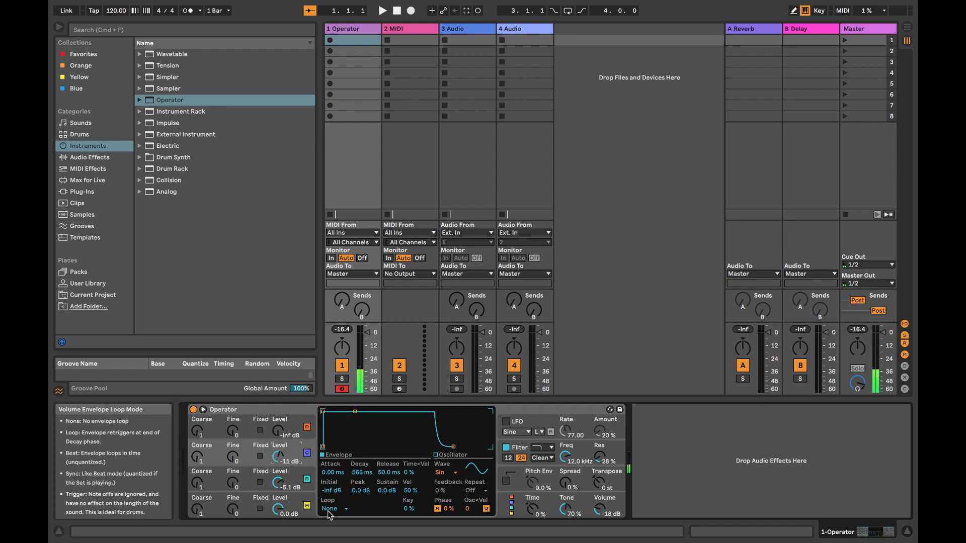
Choose the algorithm with all four oscillators in parallel, and set Coarse to 7 for oscillator C and 5 for oscillator B
left_click(511, 504)
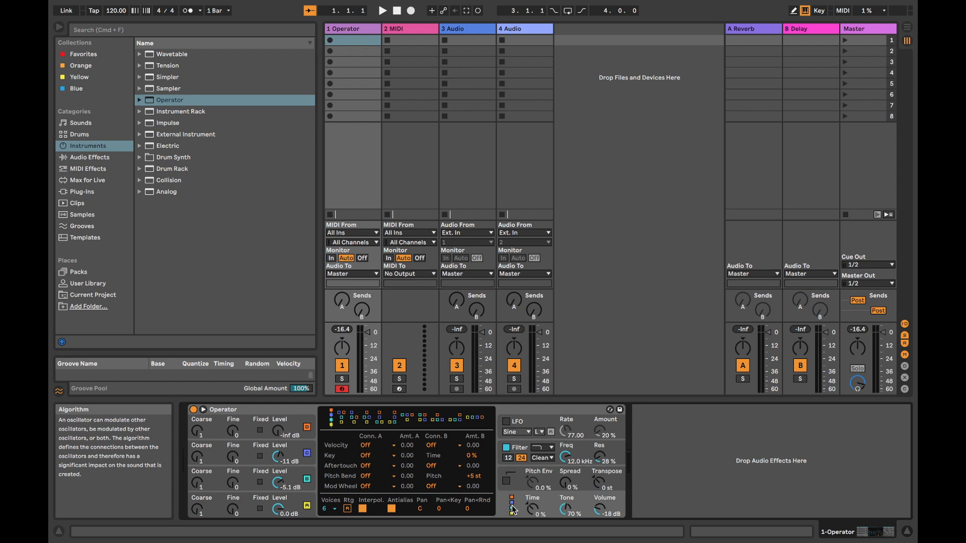
left_click(295, 505)
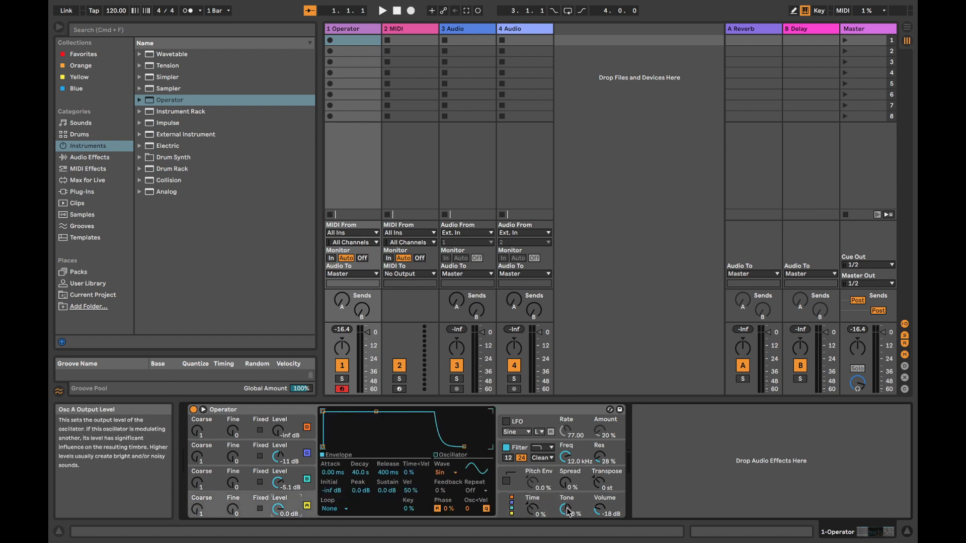
left_click(512, 501)
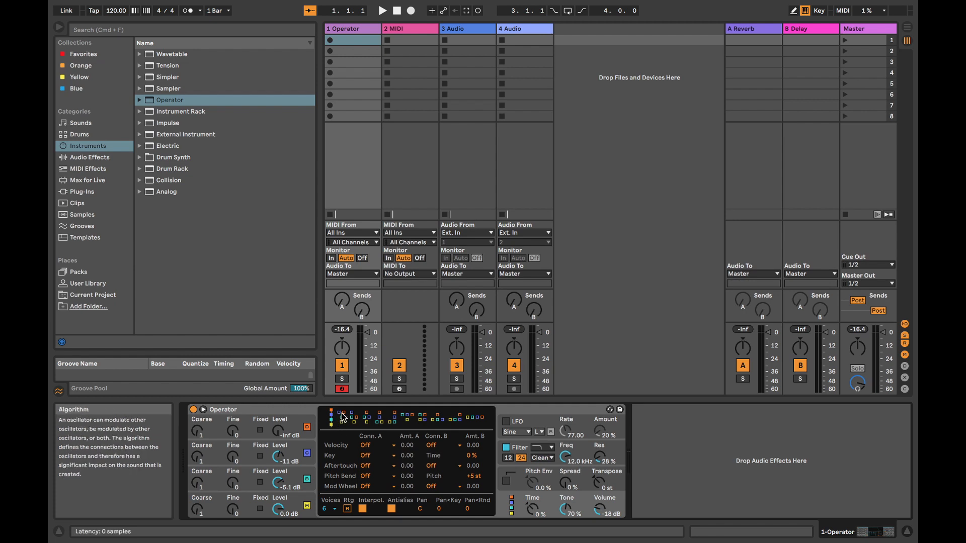
left_click(478, 419)
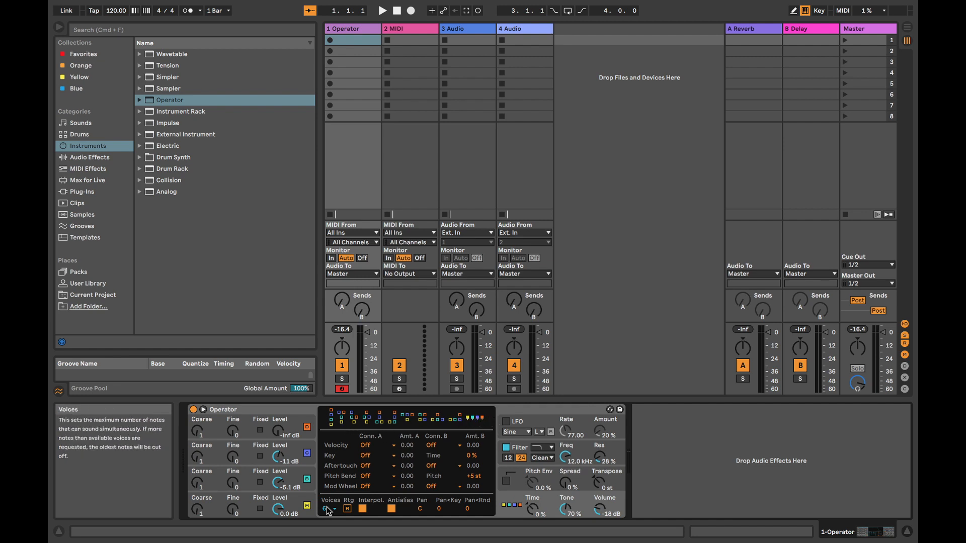
left_click_drag(197, 457, 197, 440)
mouse_move(197, 483)
left_mouse_down()
mouse_move(197, 473)
mouse_move(205, 484)
left_mouse_up()
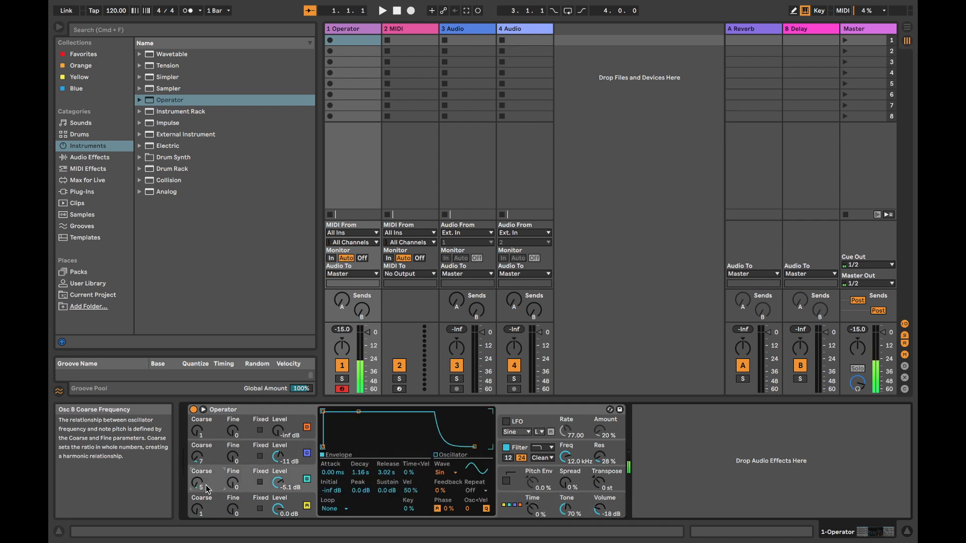
Choose the algorithm that stacks all four oscillators in series and lower oscillator C's level to -40 dB
left_click(511, 501)
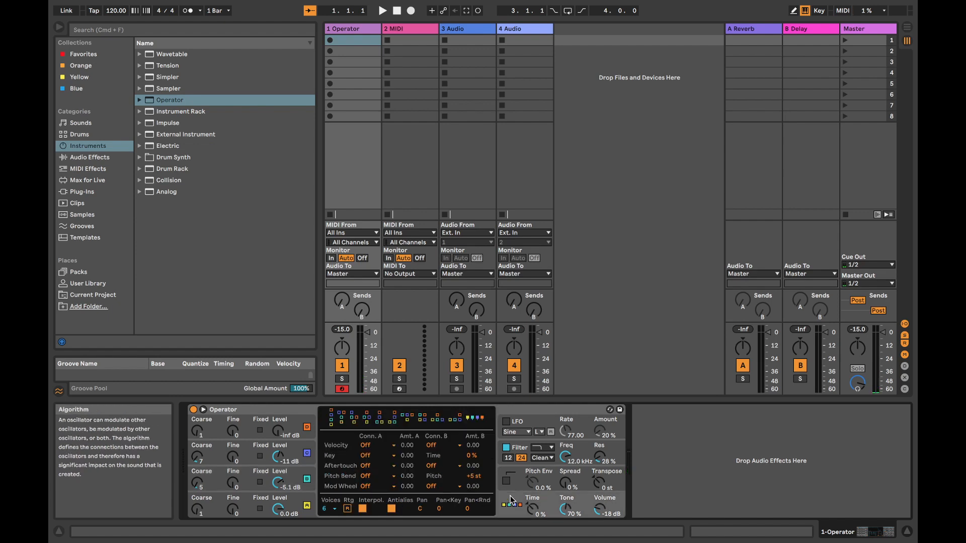
left_click(332, 418)
left_click_drag(278, 456, 278, 475)
Search Max for Live for "tfp" and load the TFP - FM Sound Generator.adv preset on track 1 in place of Operator
left_click(100, 180)
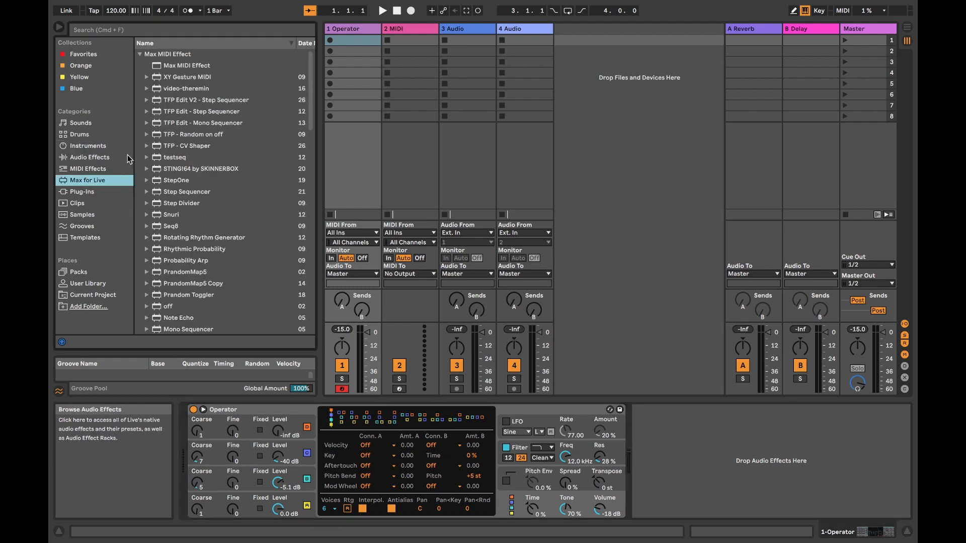
left_click(127, 29)
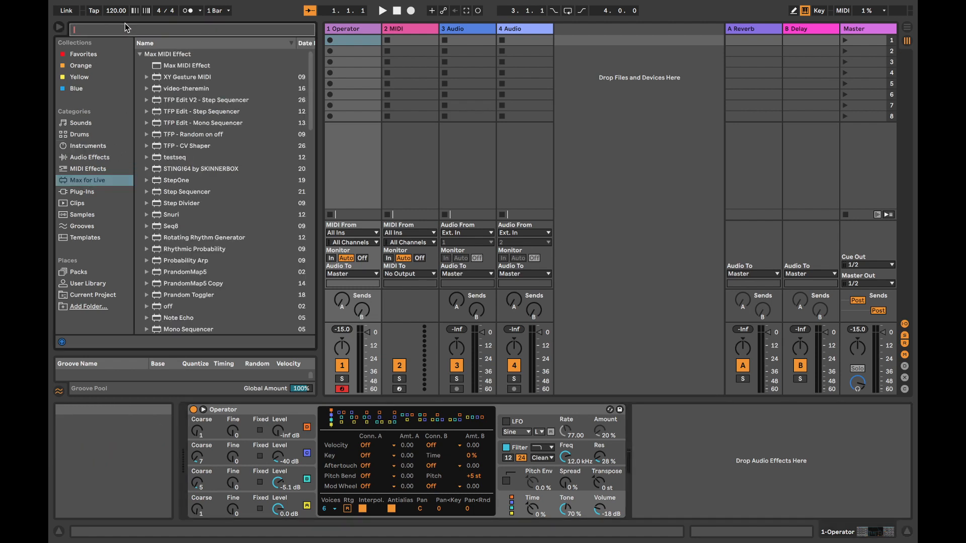
type("tpf")
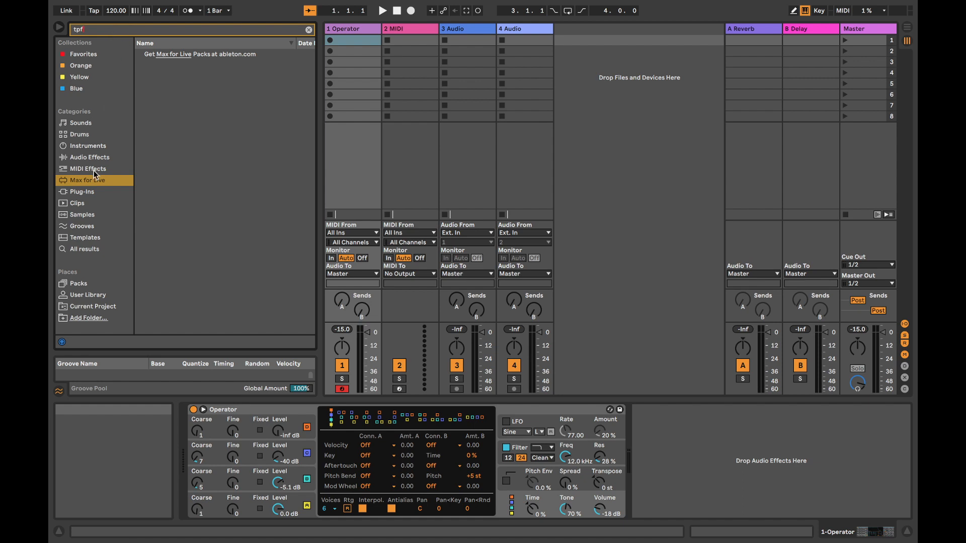
left_click(94, 29)
type("tfp")
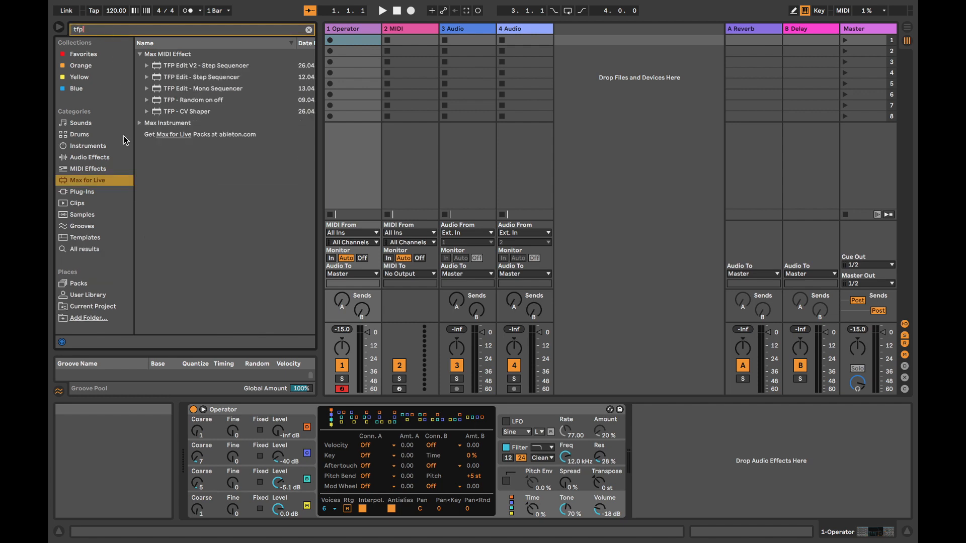
left_click(140, 123)
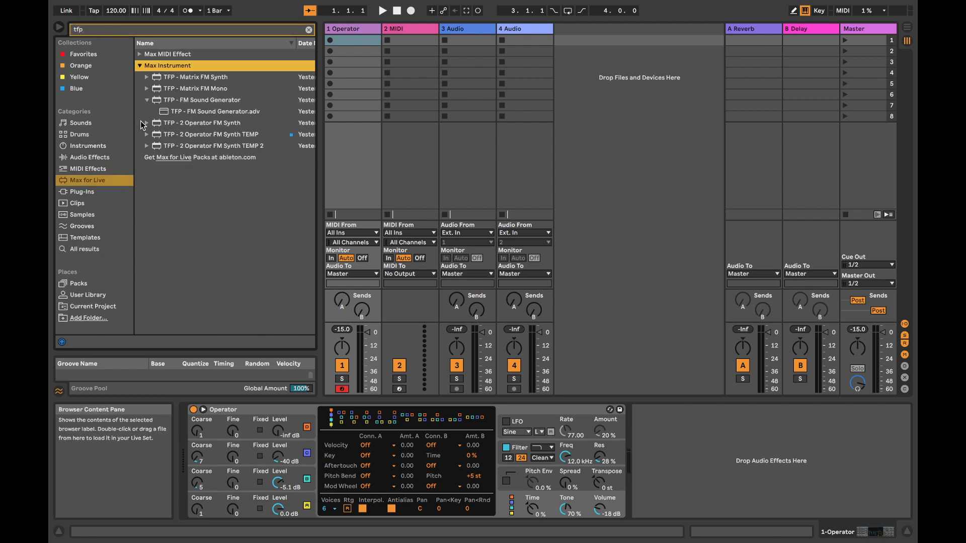
double_click(208, 111)
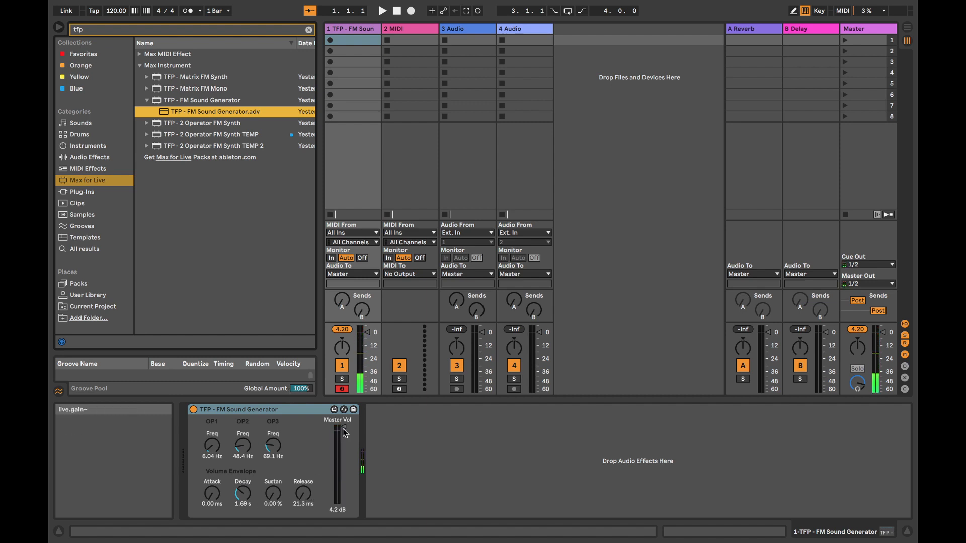
Set the FM Sound Generator's master volume to -24 dB and the OP1, OP2 and OP3 frequencies to 9.19, 22.4 and 36.0 Hz
left_click_drag(343, 428, 344, 448)
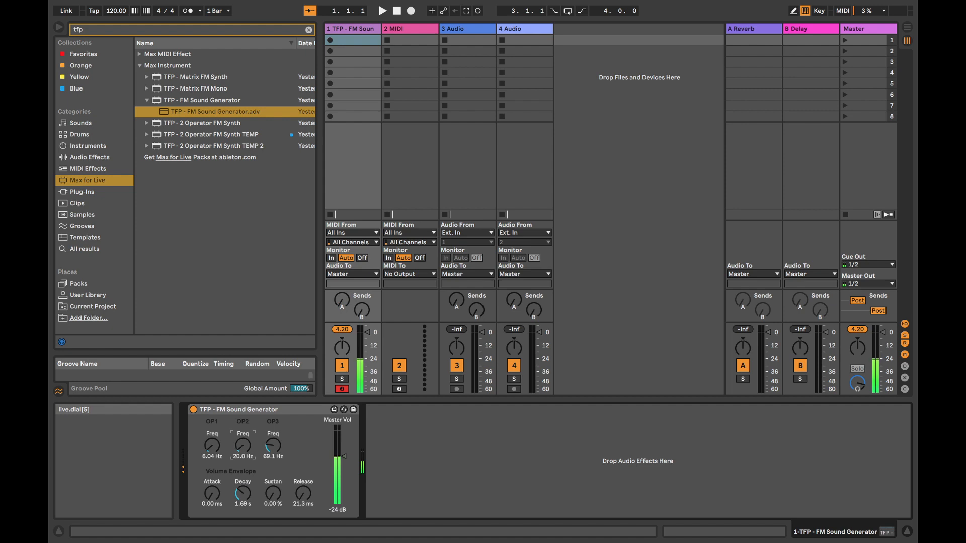
left_click_drag(214, 443, 241, 442)
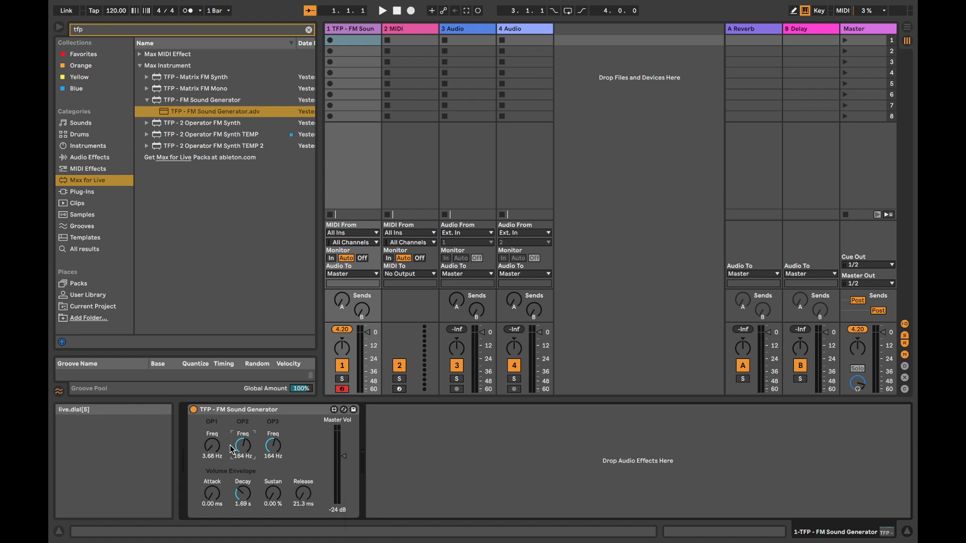
left_click_drag(212, 446, 272, 460)
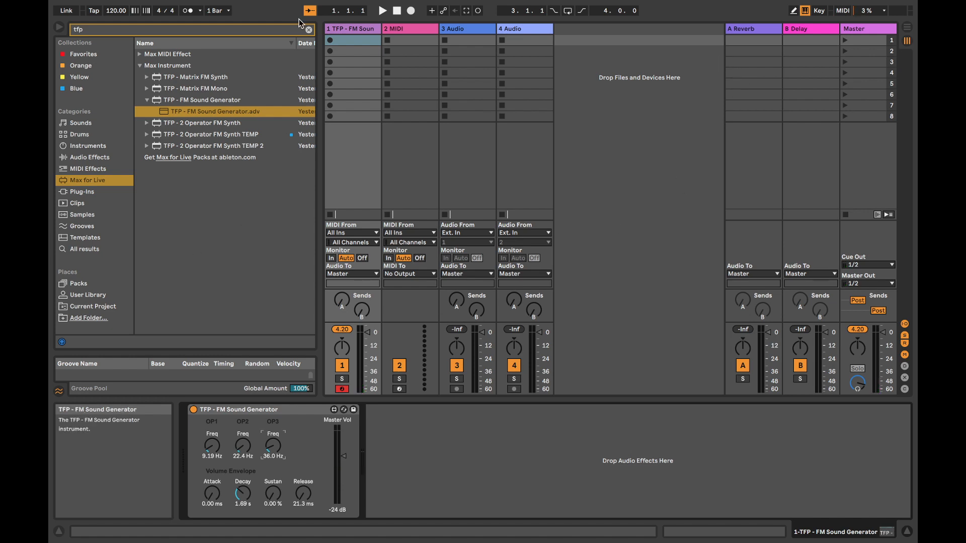
Create a MIDI clip in track 1's first slot and draw sixteenth-note C3 notes at 1 and 1.3
double_click(348, 40)
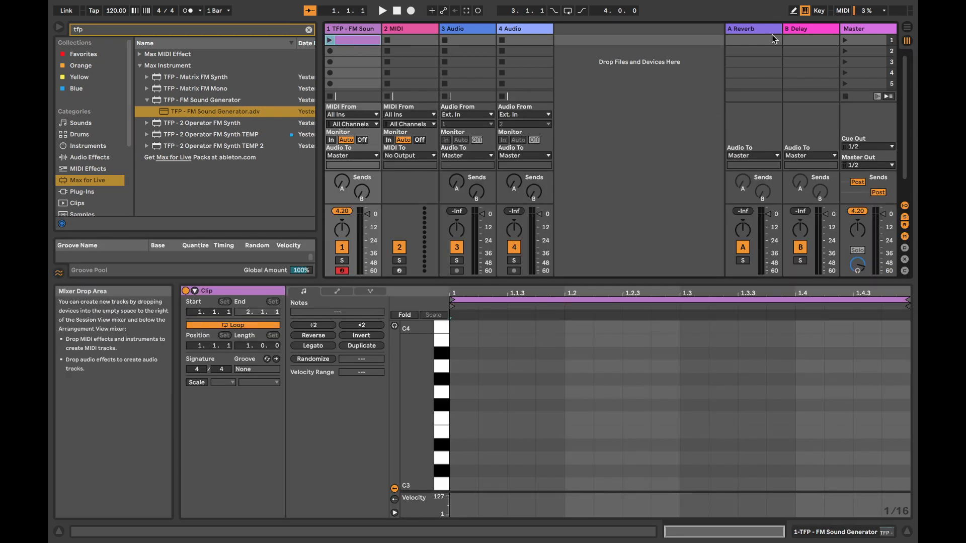
left_click(793, 11)
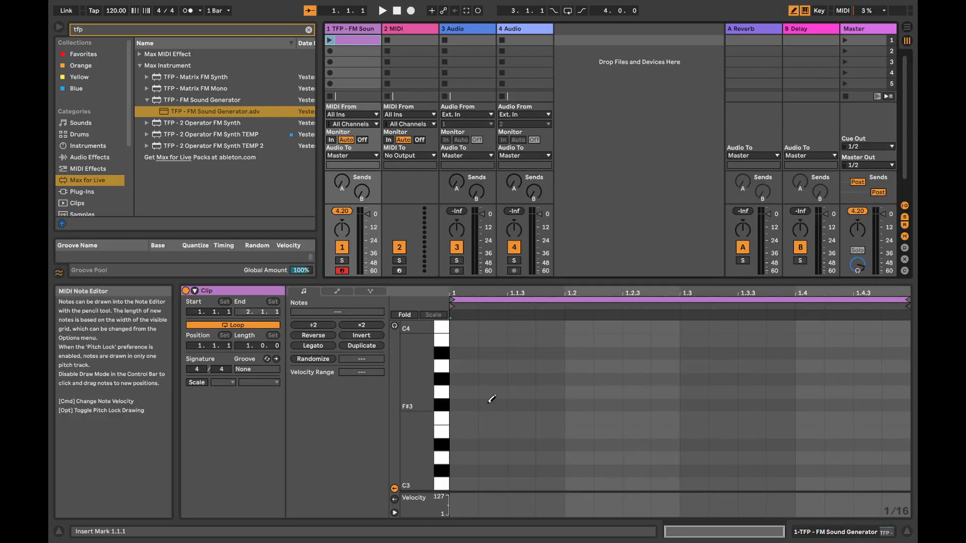
left_click(466, 483)
left_click(688, 484)
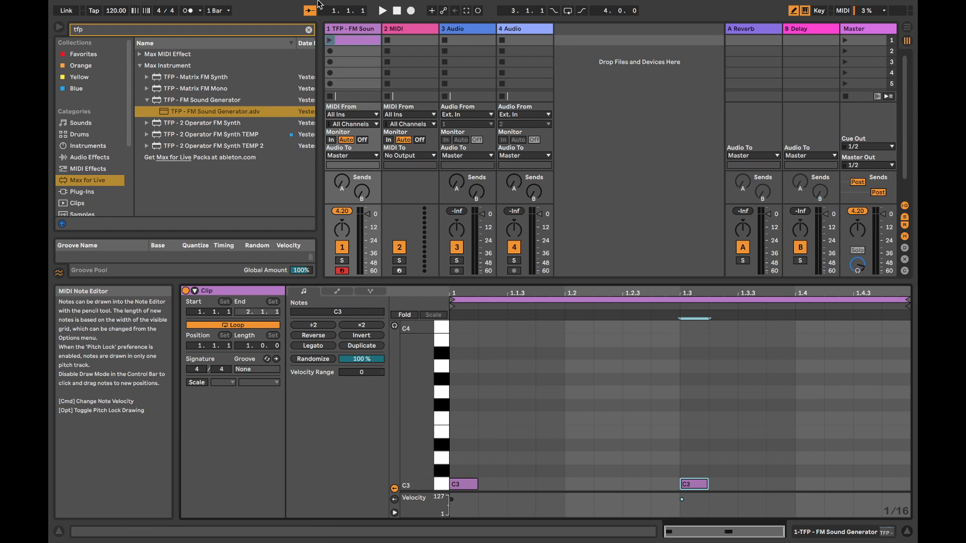
Launch the clip, delete its C3 note at 1.3, show the track's device again and stop playback
left_click(329, 41)
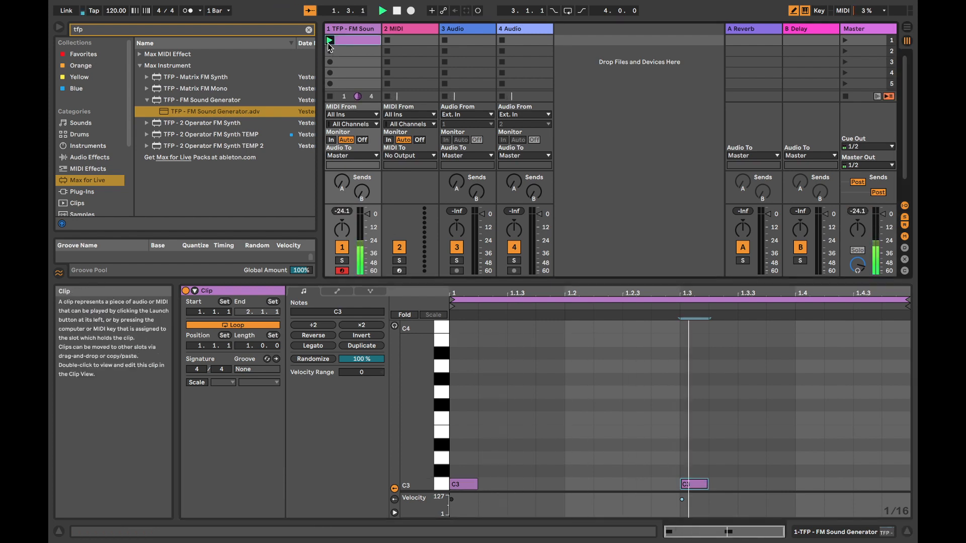
left_click(697, 485)
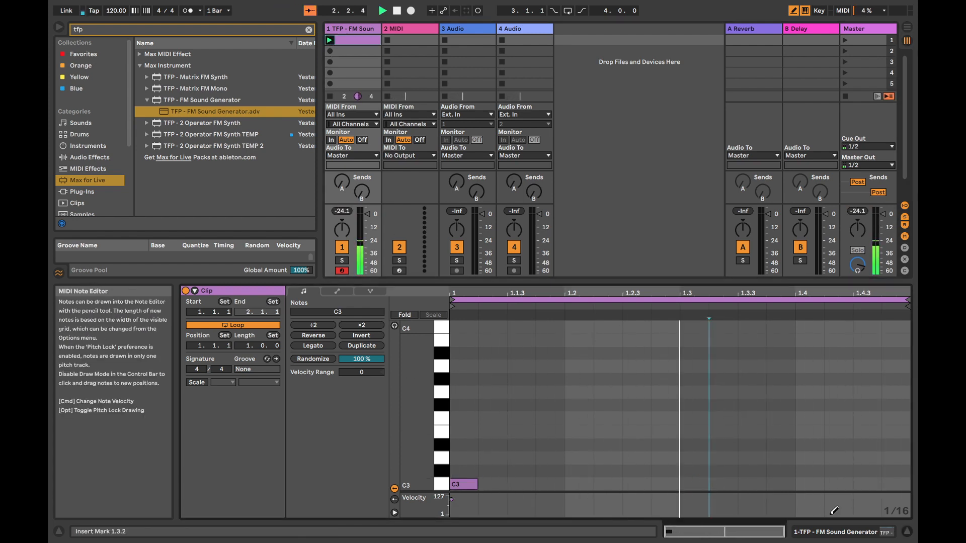
left_click(872, 528)
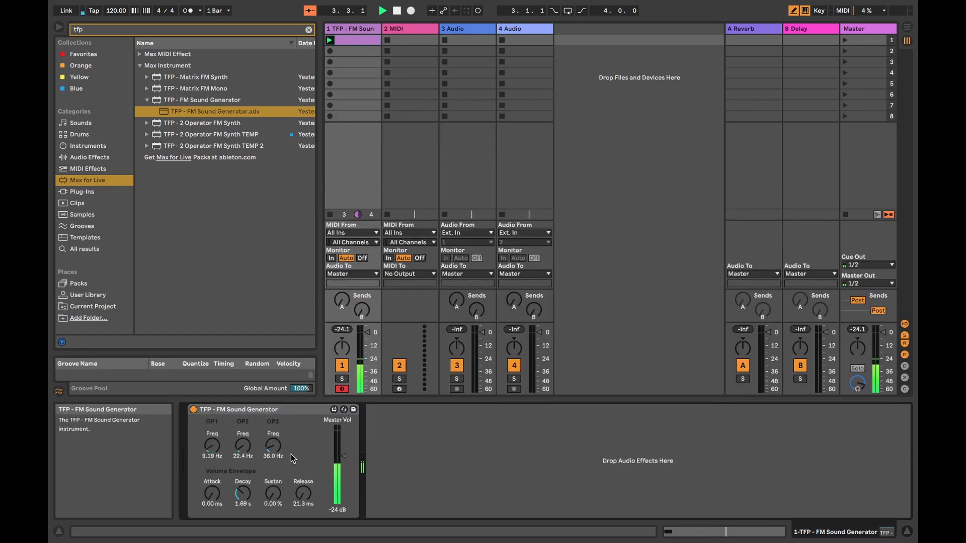
key("space")
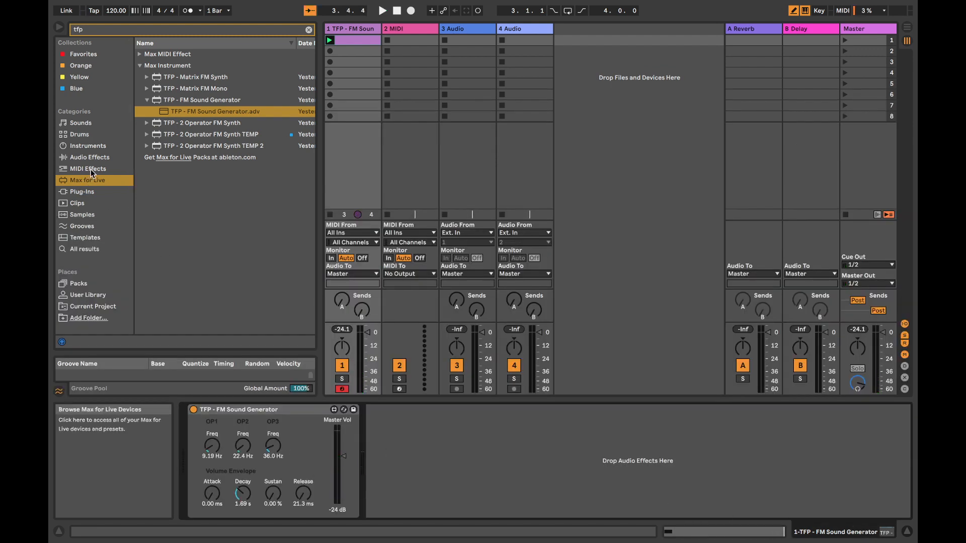
Search Max for Live for "prandom" and load the PrandomMap5 MIDI effect ahead of the FM Sound Generator on track 1
left_click(236, 409)
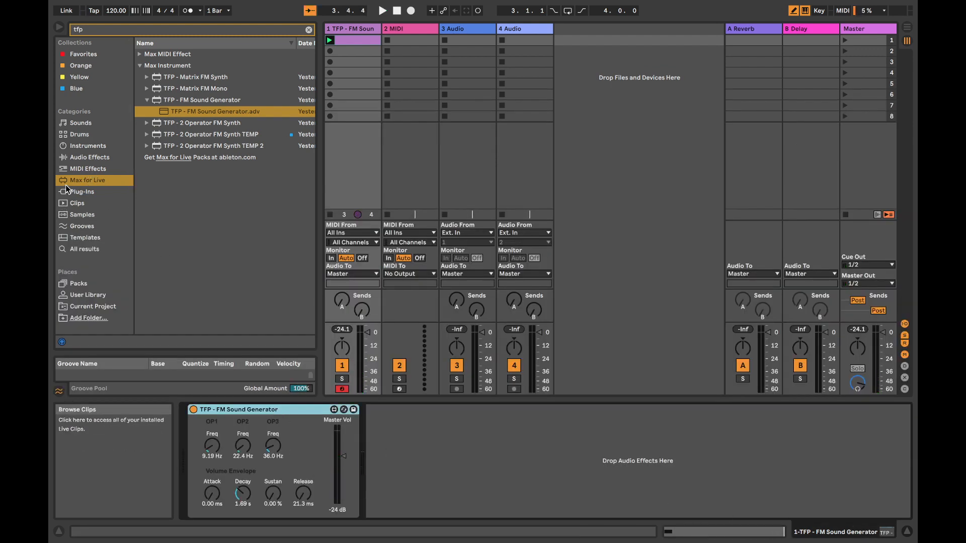
left_click(113, 32)
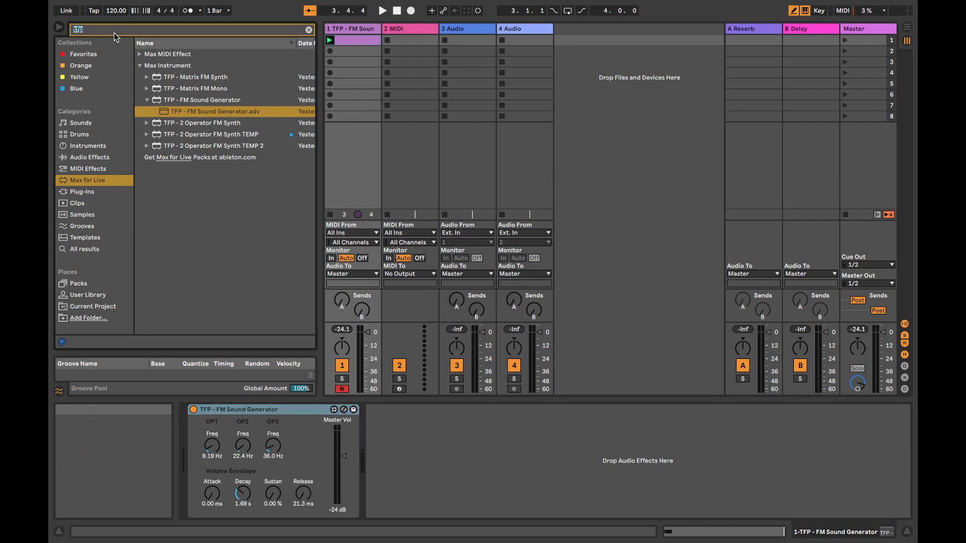
key("BackSpace")
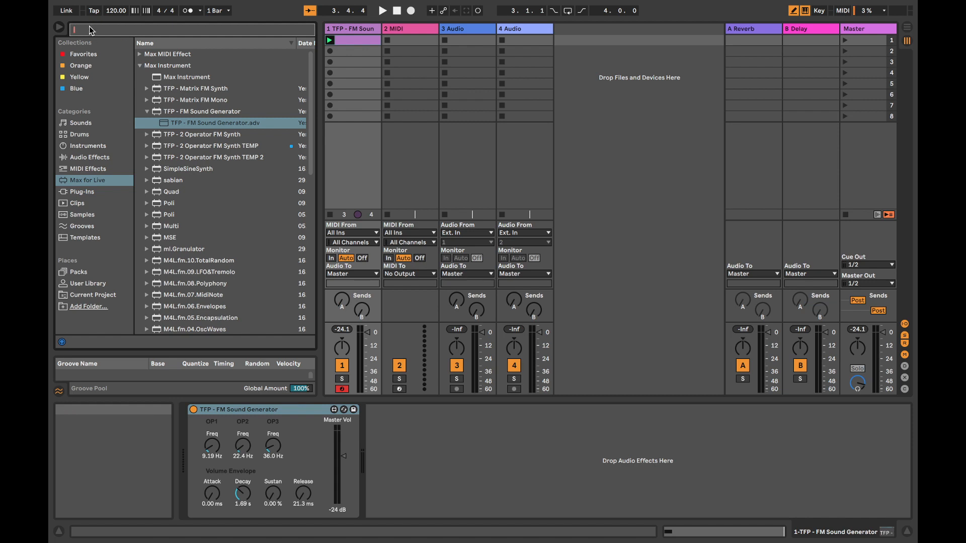
type("prandom")
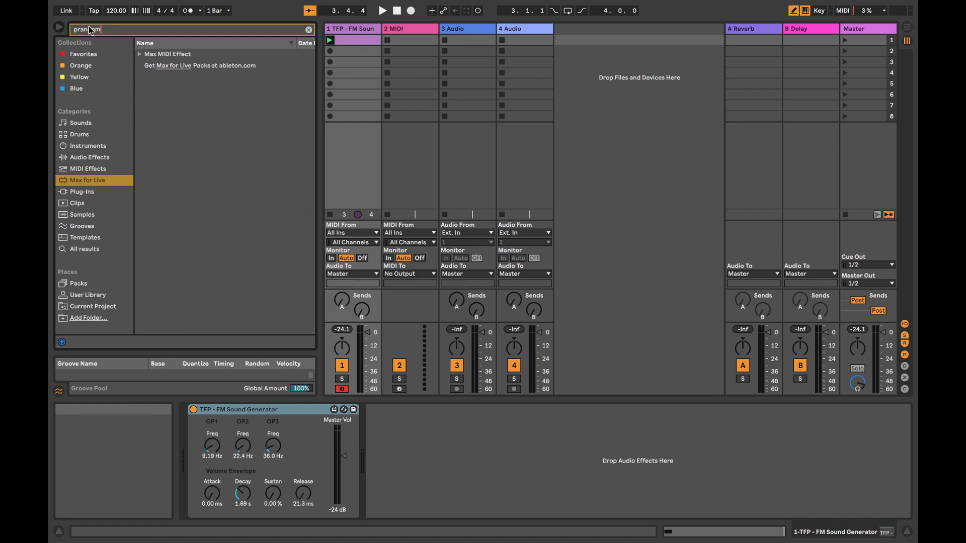
left_click(140, 54)
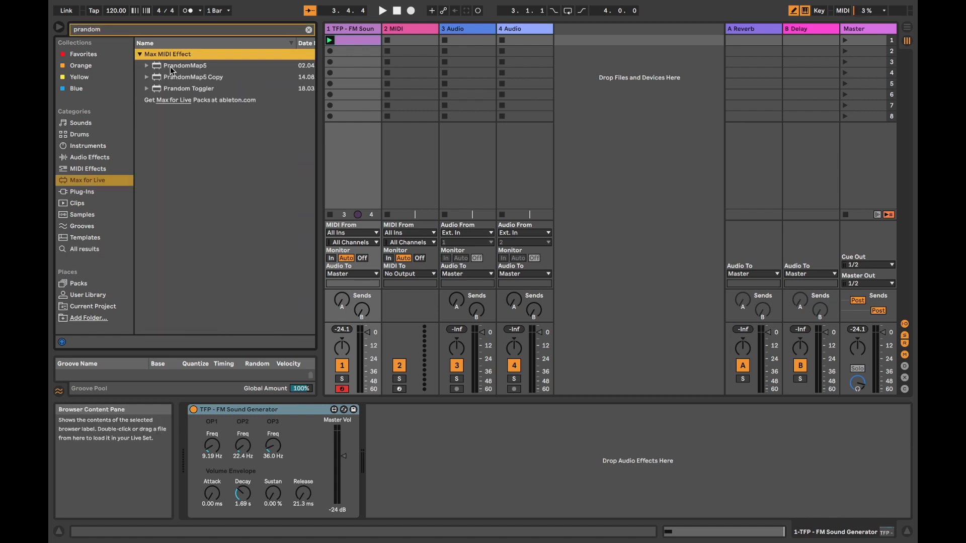
left_click(170, 66)
double_click(170, 67)
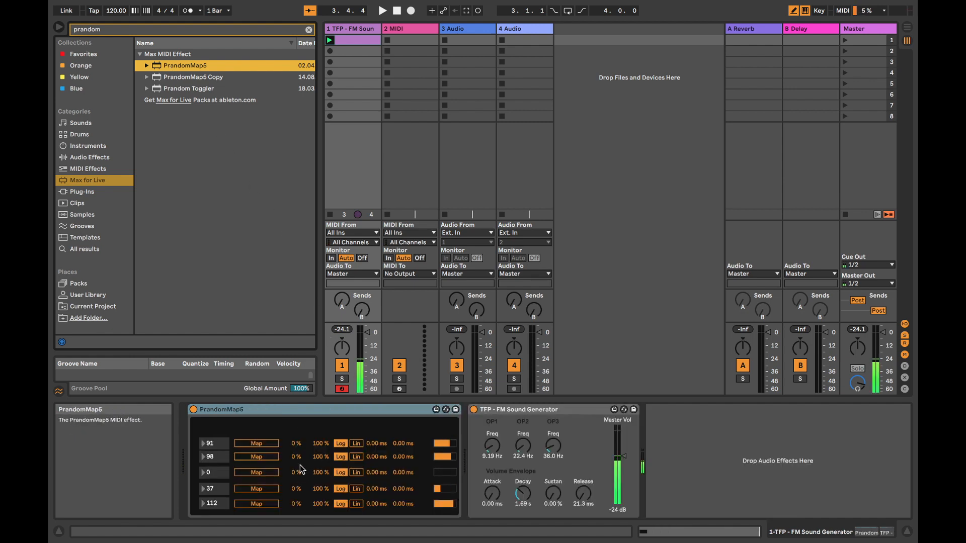
Map PrandomMap5's first slot to the OP1 frequency and set its maximum to 9 %
left_click(256, 443)
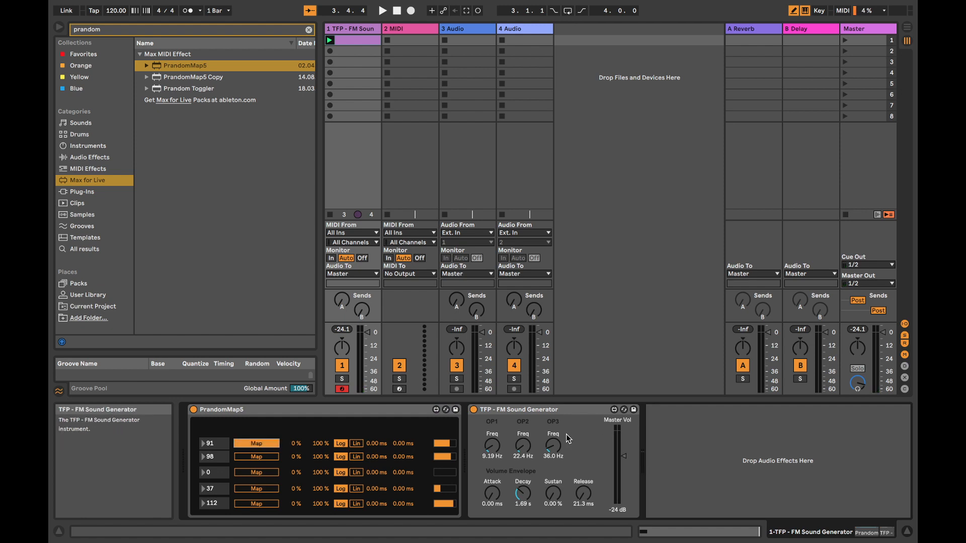
left_click(494, 446)
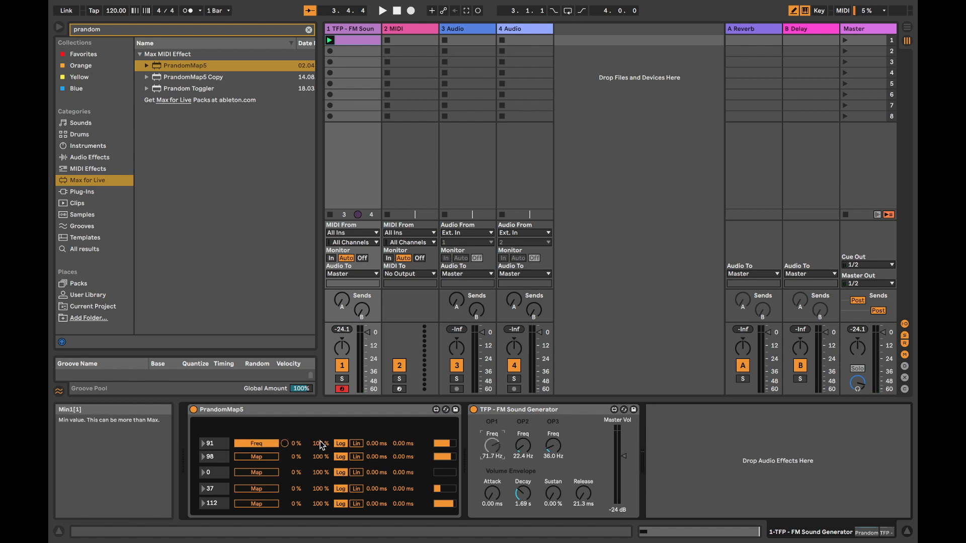
left_click_drag(322, 445, 322, 489)
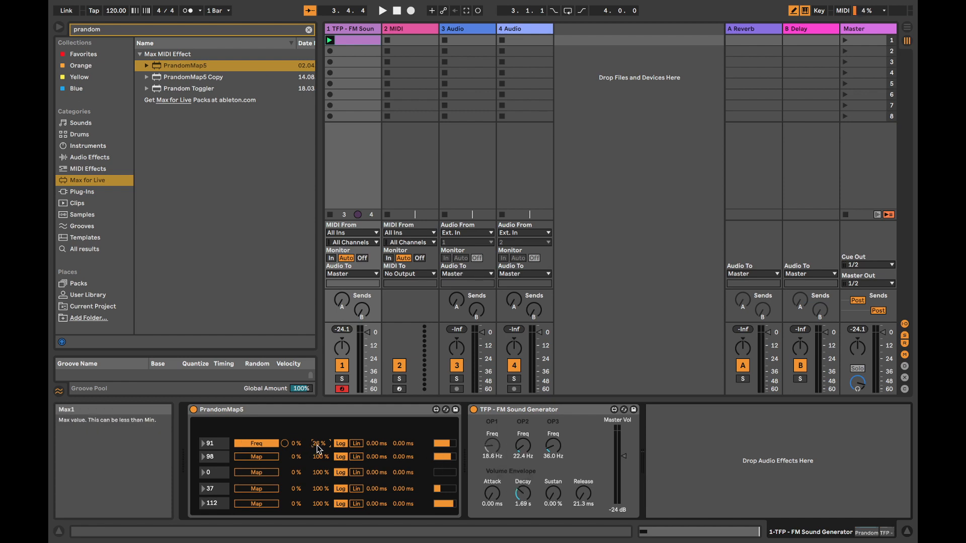
left_click_drag(319, 443, 319, 446)
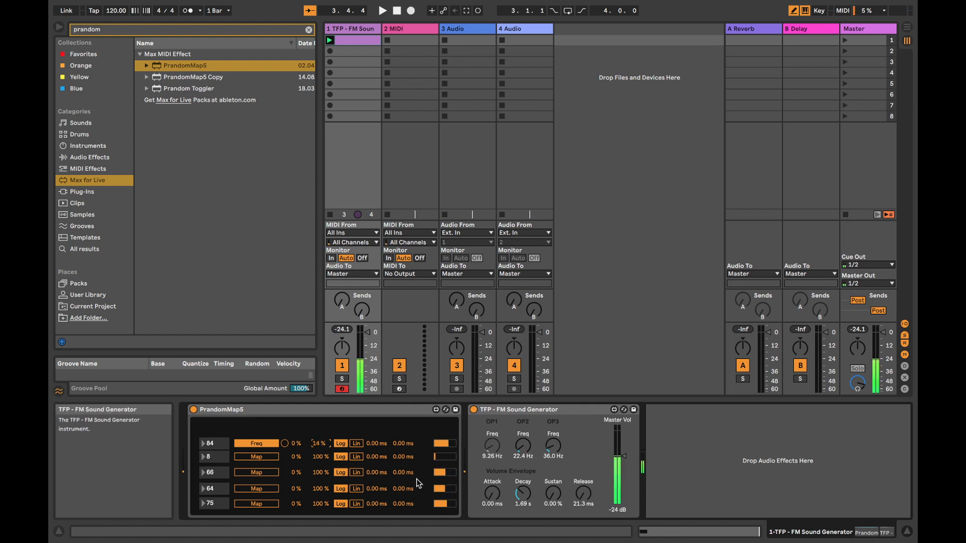
left_click_drag(321, 443, 320, 447)
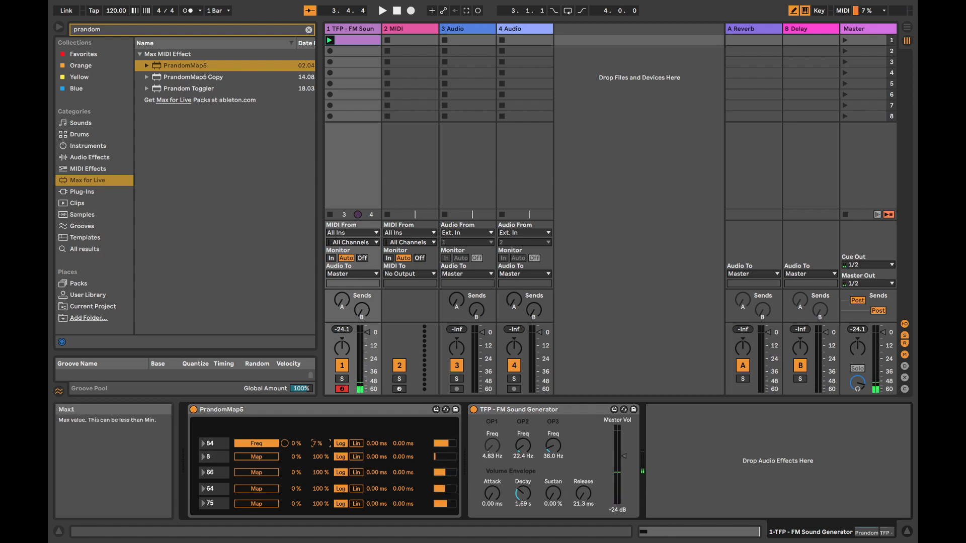
Map PrandomMap5's second slot to the OP2 frequency with a 98 % maximum, and the third slot to the OP3 frequency
left_click(256, 457)
left_click(523, 445)
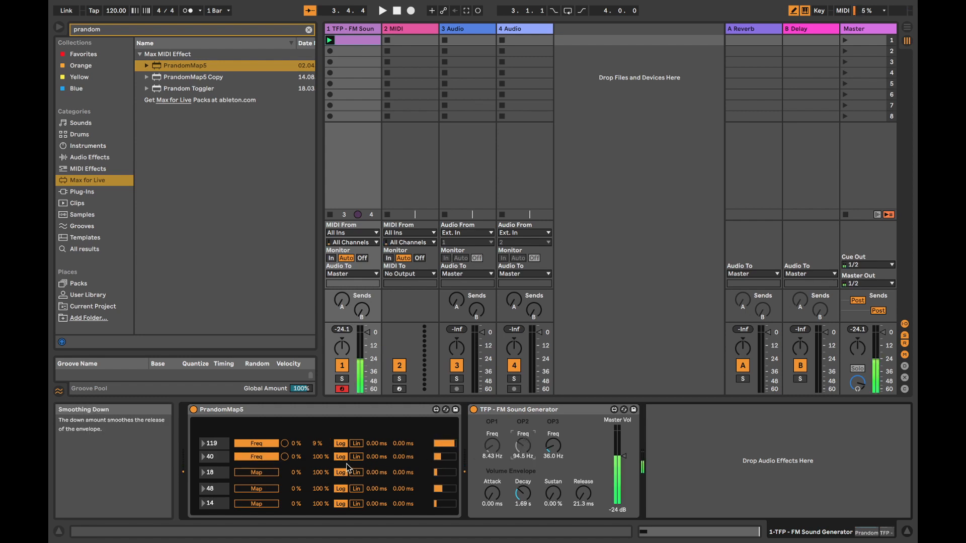
left_click_drag(323, 462, 323, 463)
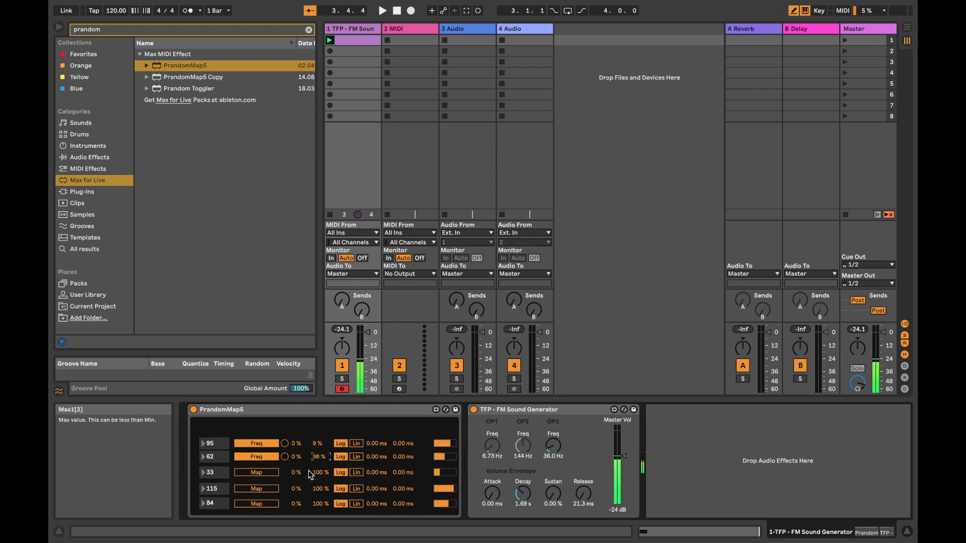
left_click(257, 473)
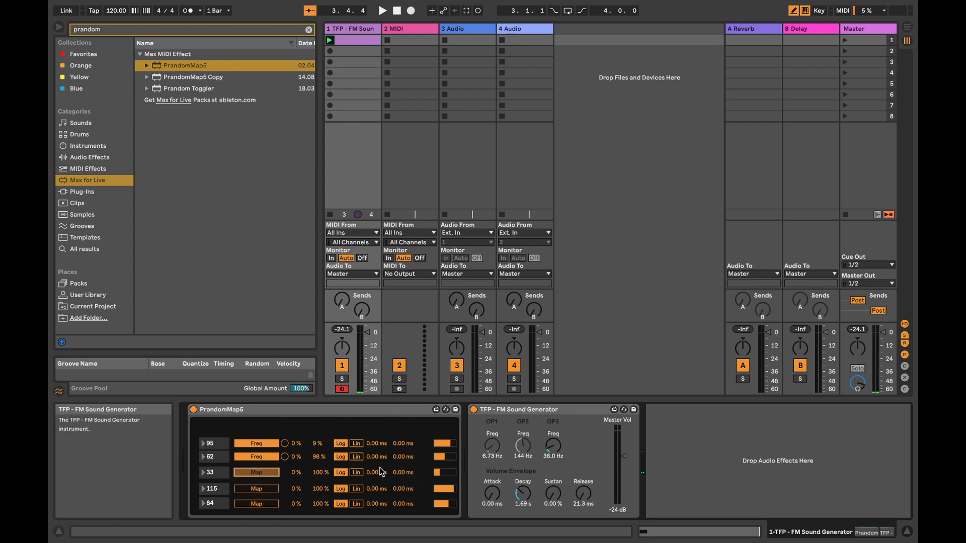
left_click(554, 449)
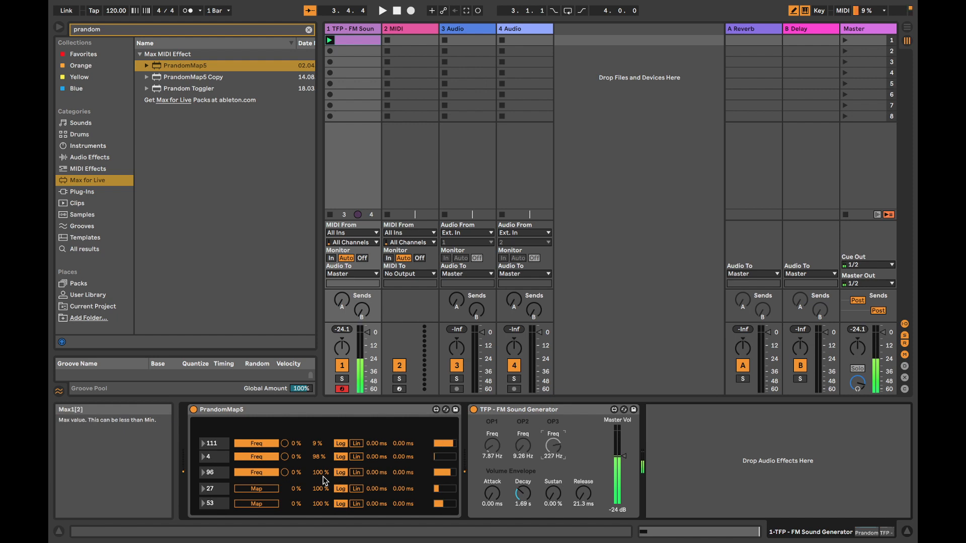
Set the volume envelope's release to 0 ms and map PrandomMap5's fourth slot to Decay with a 4–10 % range
left_click_drag(523, 494, 523, 510)
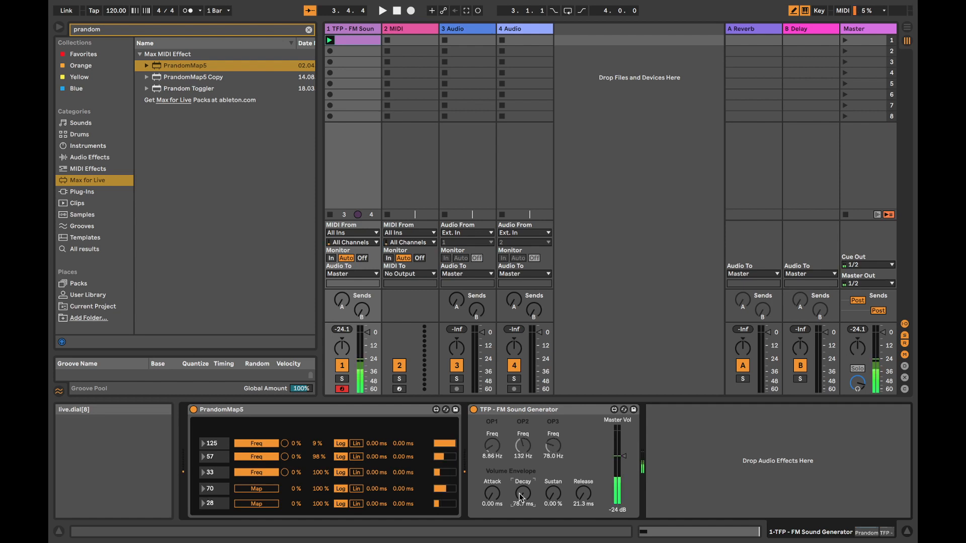
left_click_drag(583, 494, 523, 490)
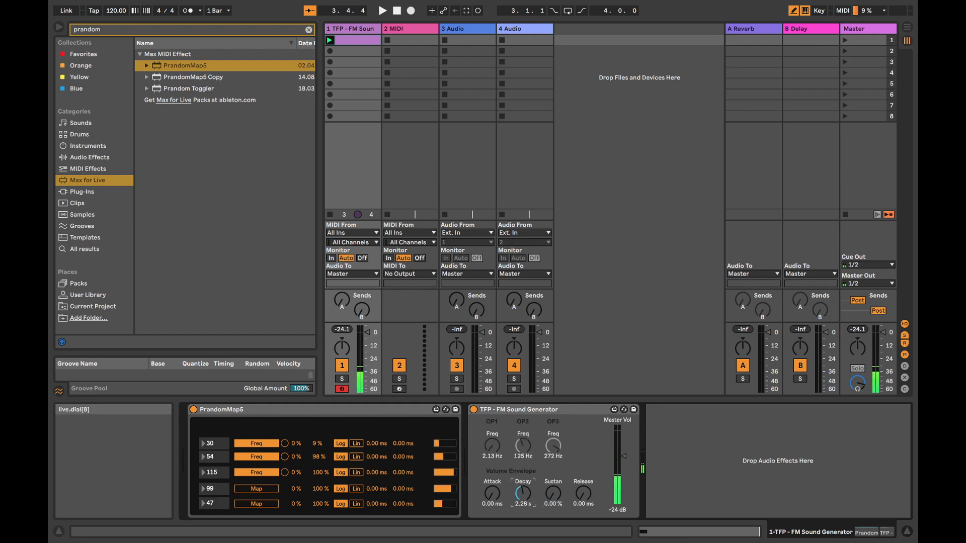
left_click(257, 491)
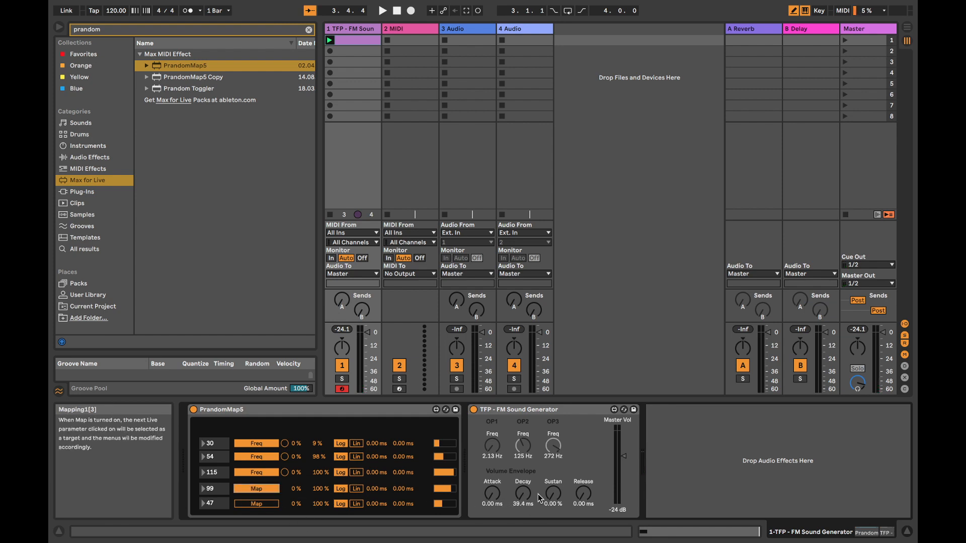
left_click(524, 494)
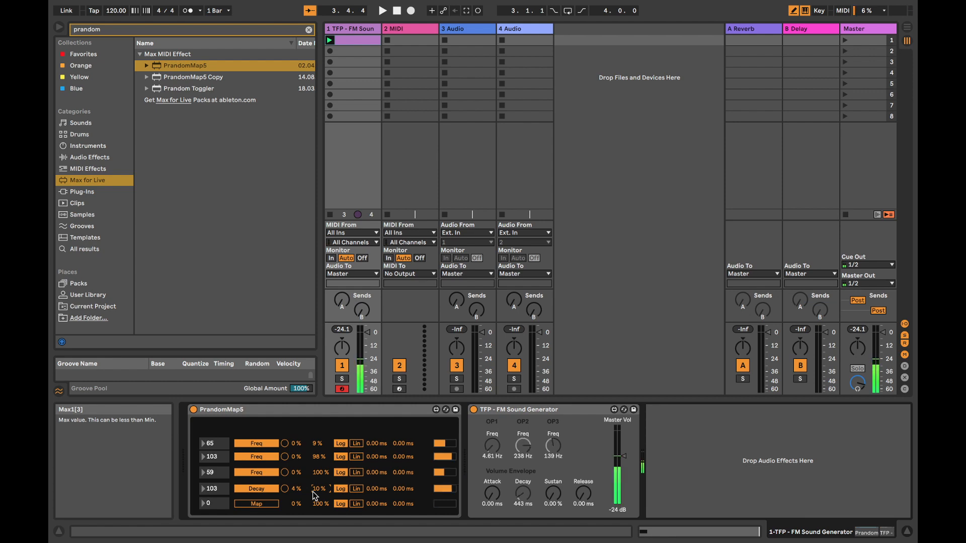
Start playback, add a sixteenth-note C3 at 1.3 in track 1's clip and show the track's devices again
key("space")
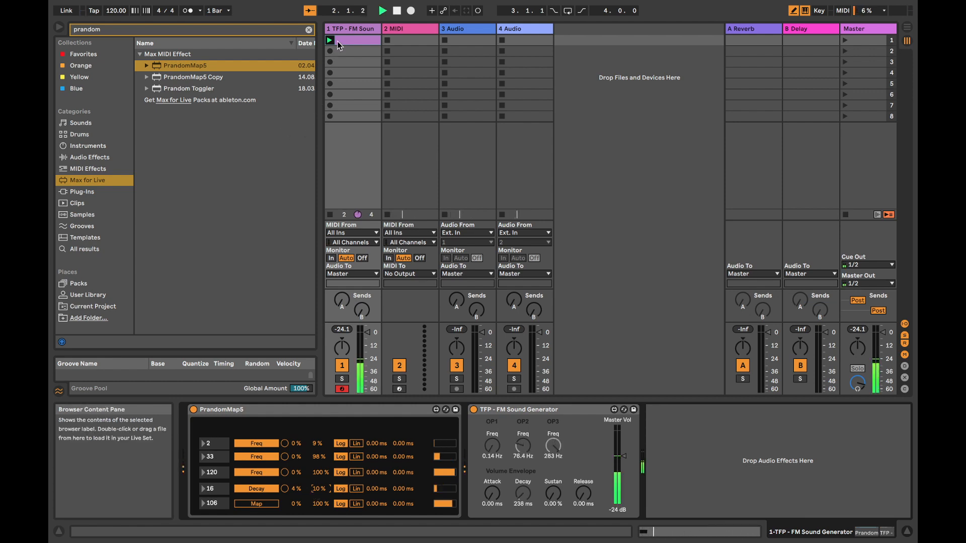
left_click(337, 40)
left_click(701, 483)
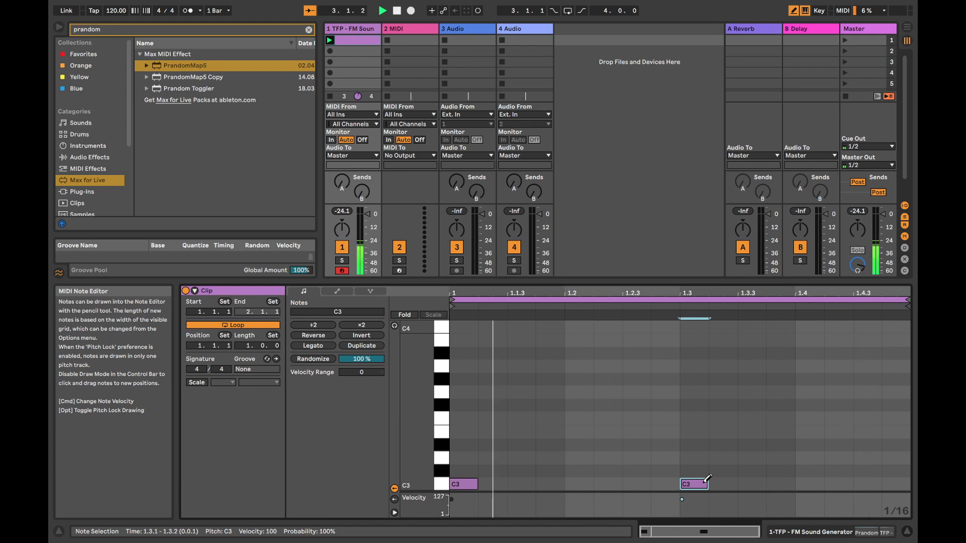
key("shift+Tab")
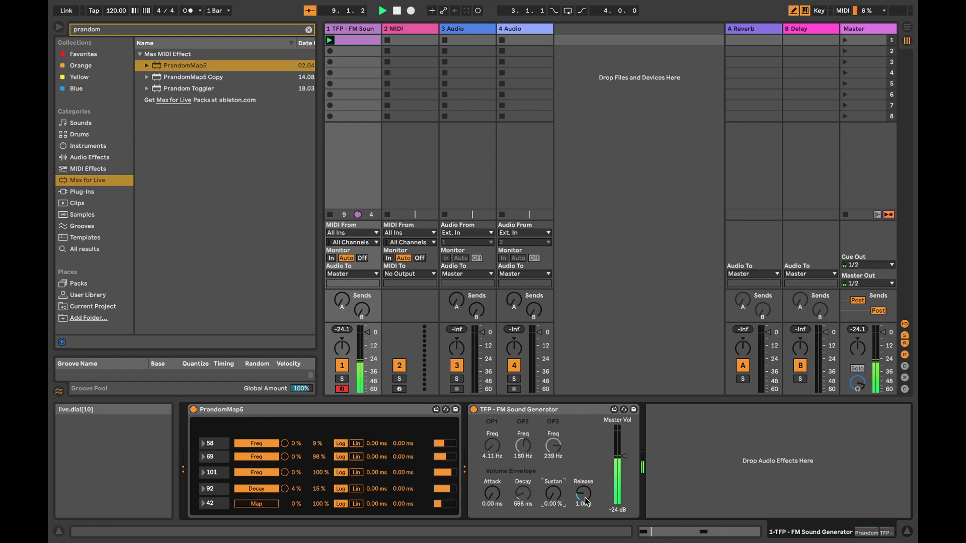
Set the release to 0 ms and the Decay mapping's range to 2–15 %, and stop playback
left_click_drag(586, 501, 586, 514)
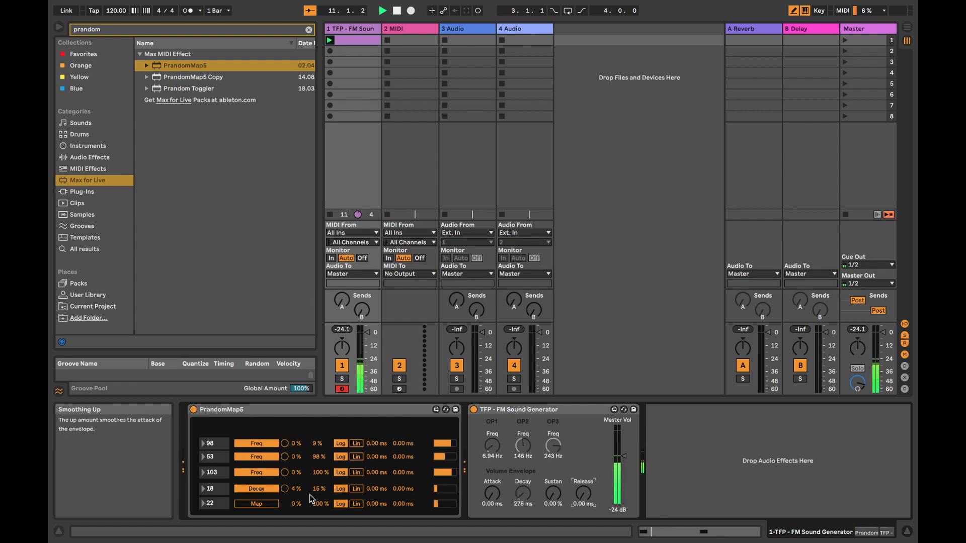
left_click(295, 489)
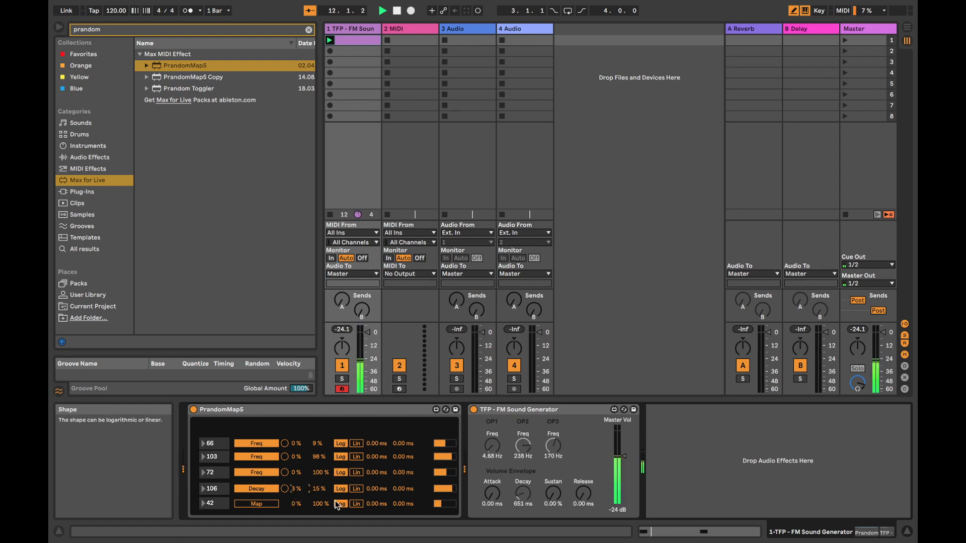
left_click(671, 450)
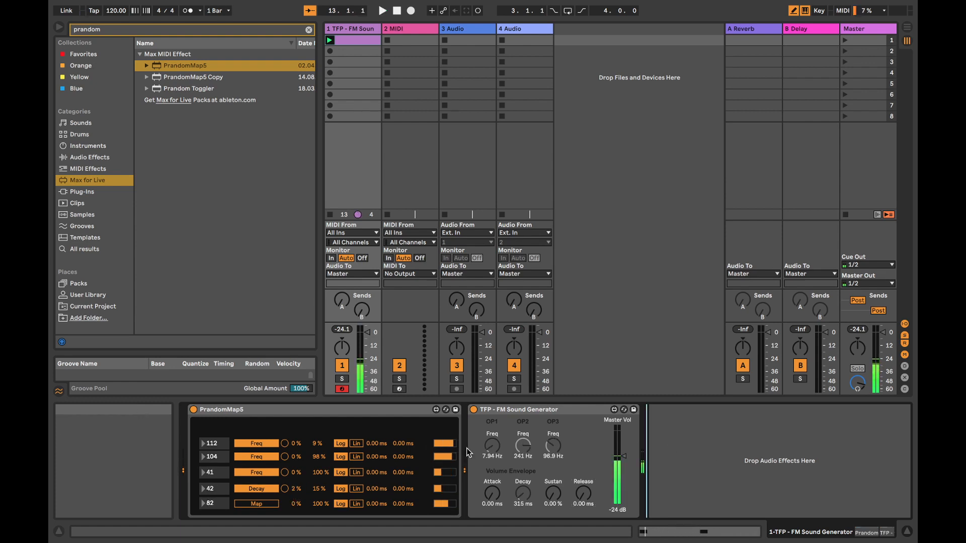
Add a second PrandomMap5 before the FM Sound Generator, map its first slot to the first device's row-one smoothing-down time and start playback
left_click(206, 66)
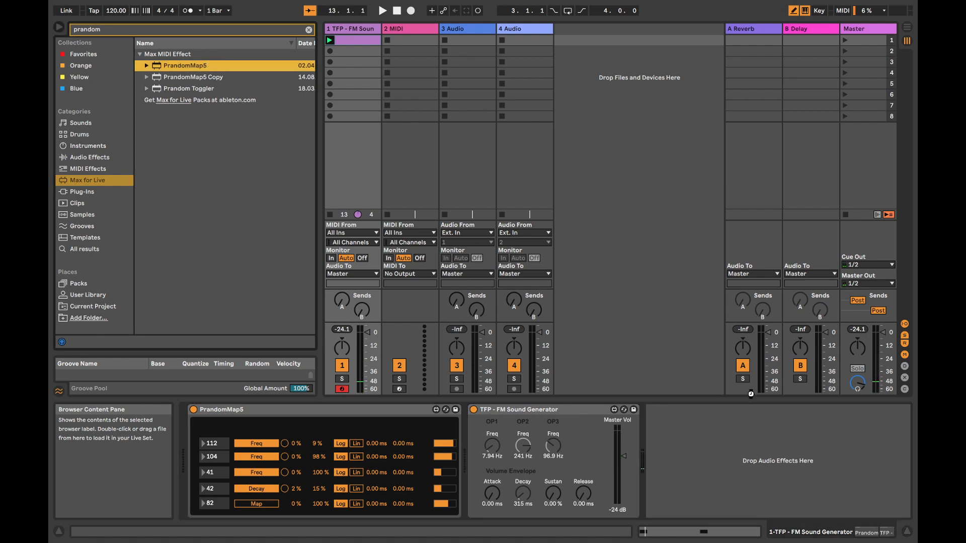
left_click(542, 445)
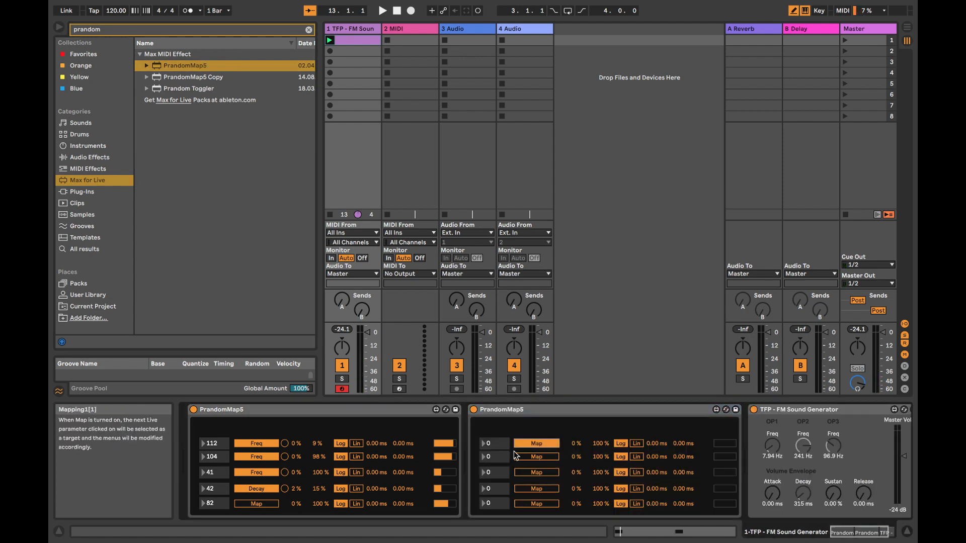
left_click(402, 447)
key("space")
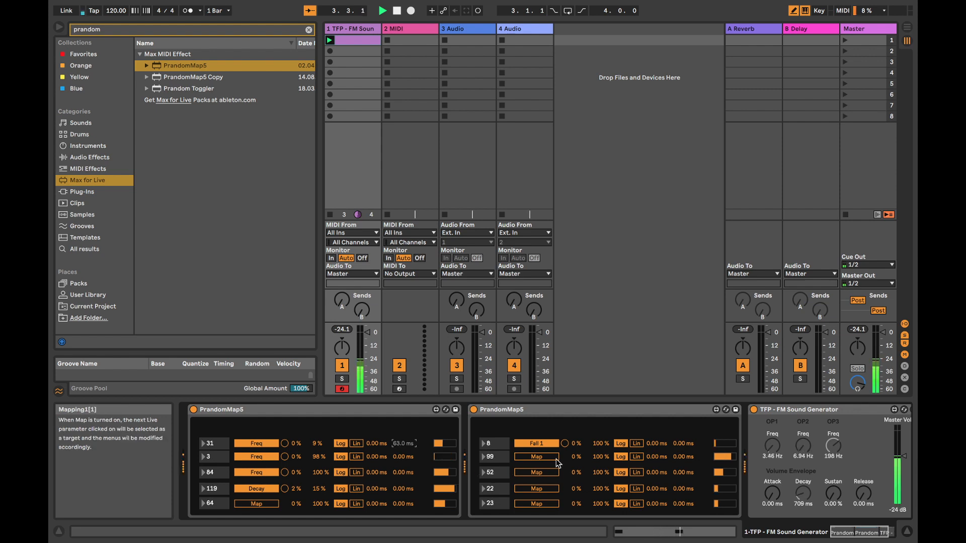
Map the second PrandomMap5's next slots to the smoothing-down times of rows two and three and row three's smoothing-up time, and stop playback
left_click(537, 458)
left_click(401, 455)
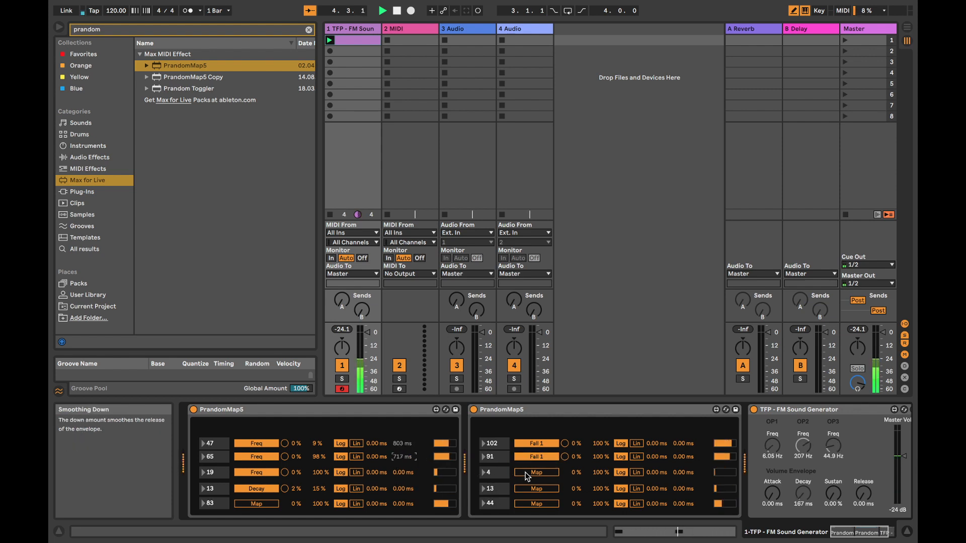
left_click(536, 473)
left_click(405, 473)
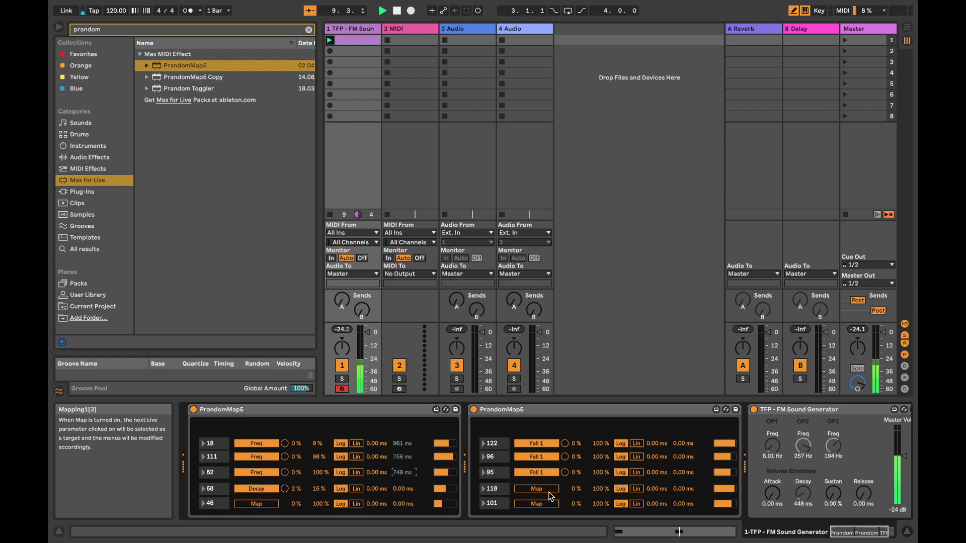
left_click(381, 473)
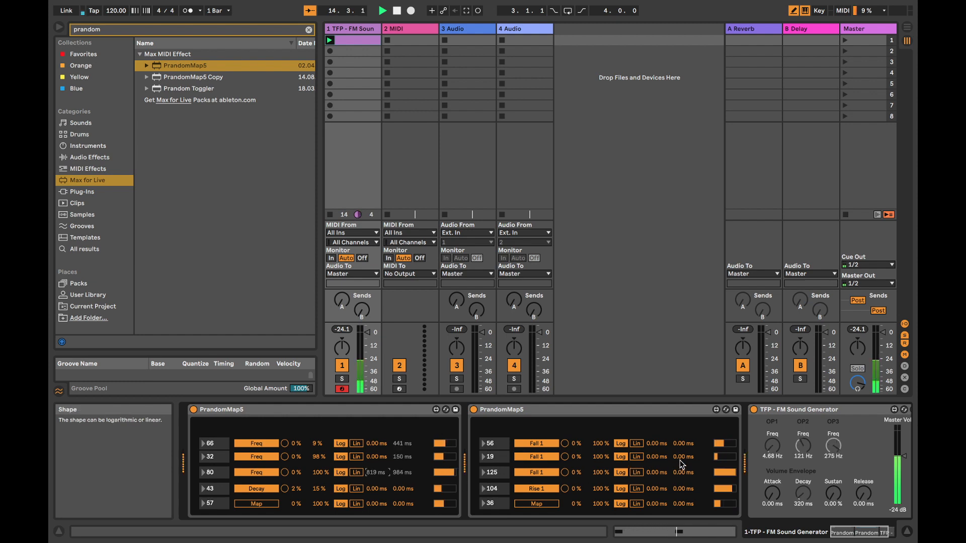
key("space")
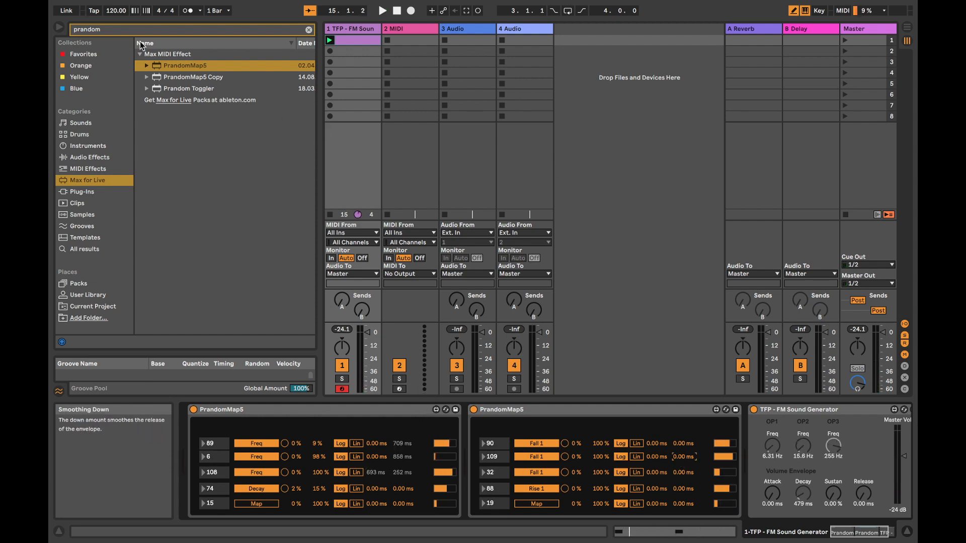
Check the output routing options of the 3 Audio track without changing them
left_click(455, 38)
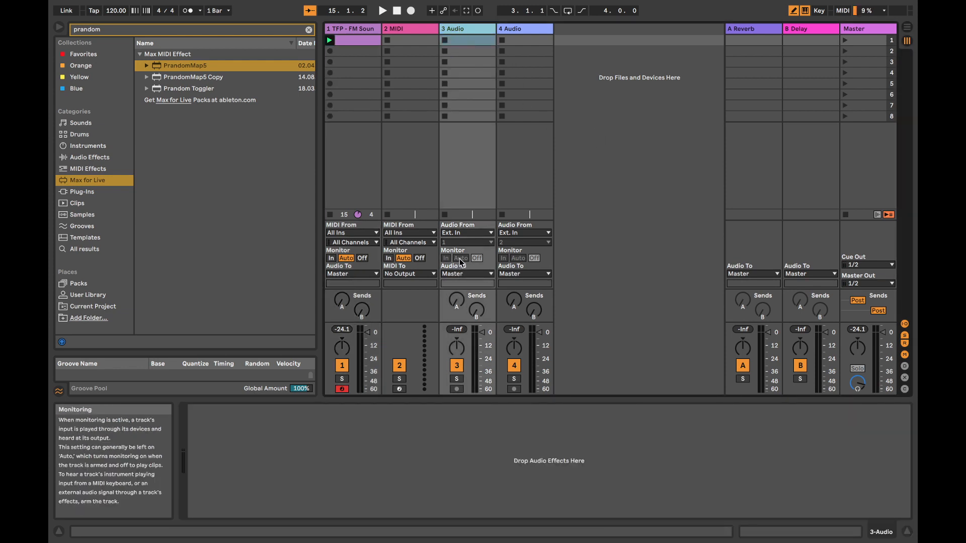
left_click(459, 274)
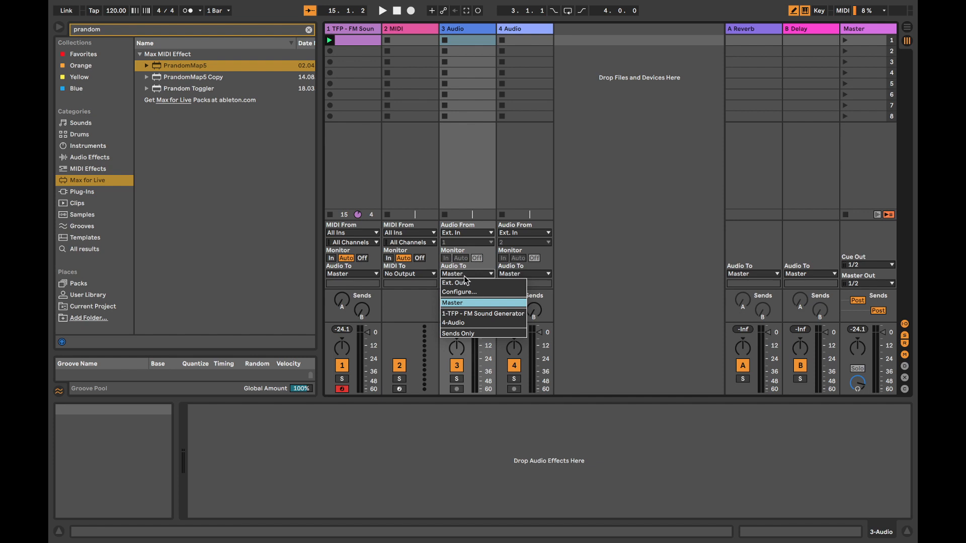
left_click(602, 221)
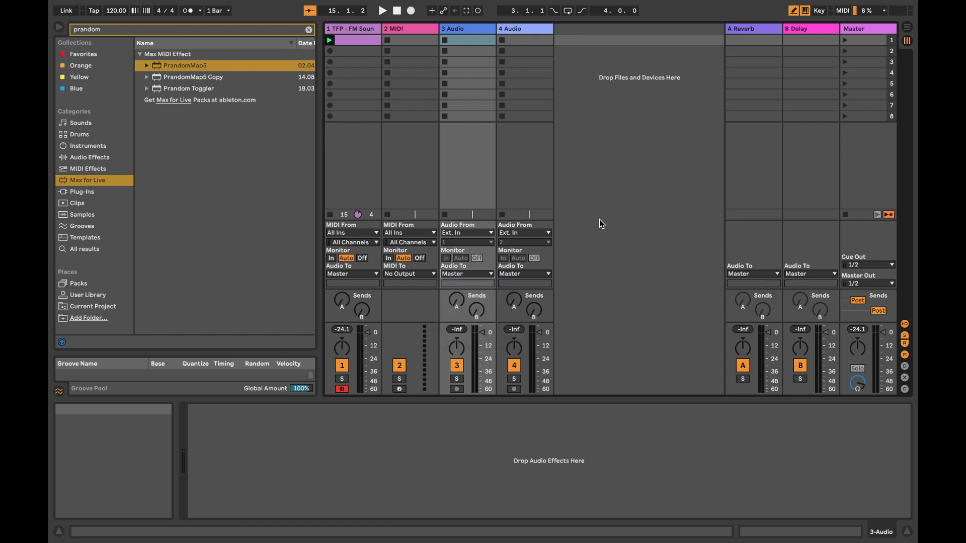
Set the 3 Audio track's input to Resampling, arm it and record a short take in the Arrangement View
left_click(455, 233)
left_click(479, 262)
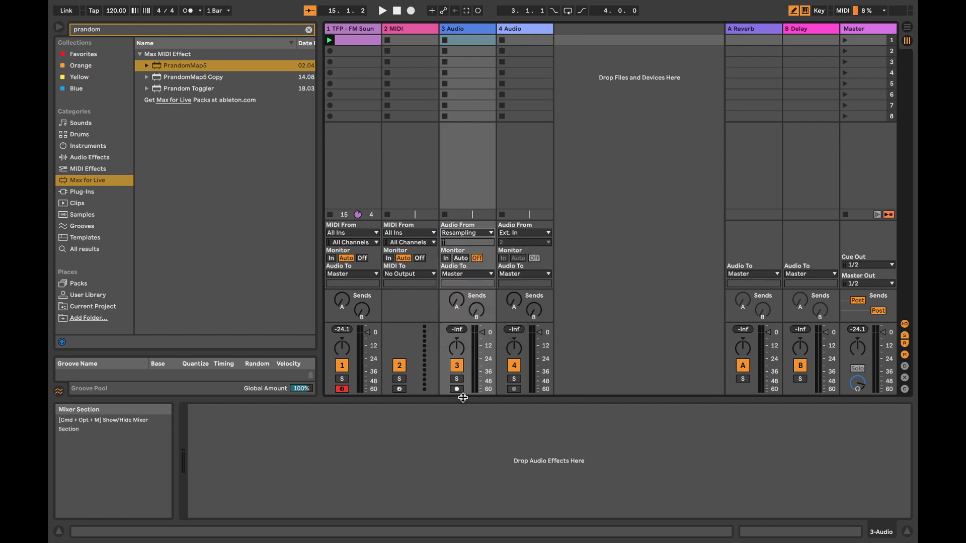
left_click(907, 27)
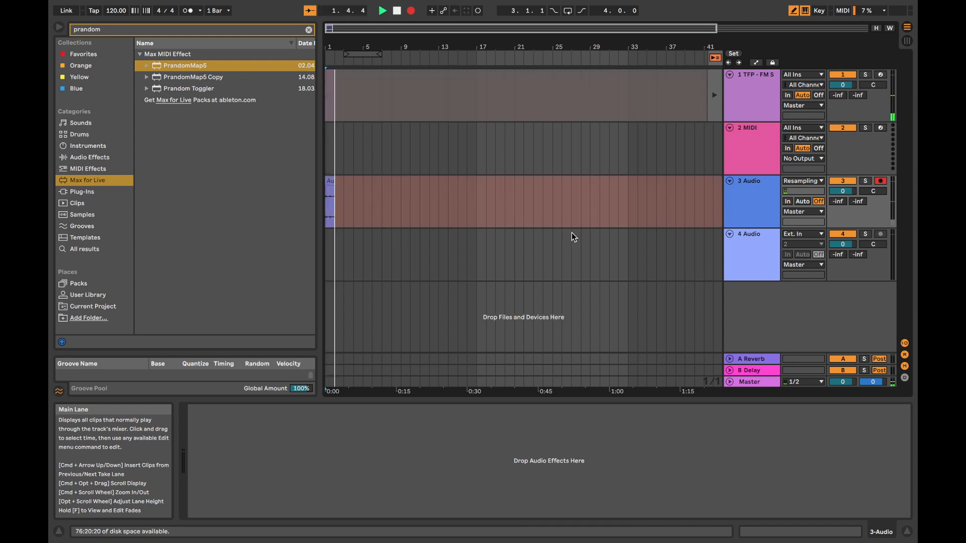
key("space")
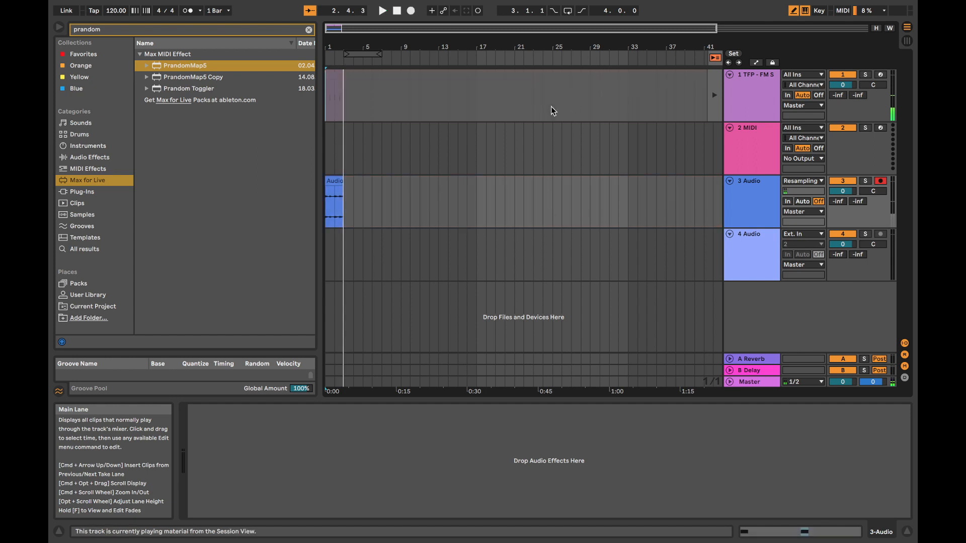
Raise the FM Sound Generator's master volume to -4 dB and record a new take with the generator track's volume at 0 dB
left_click(712, 91)
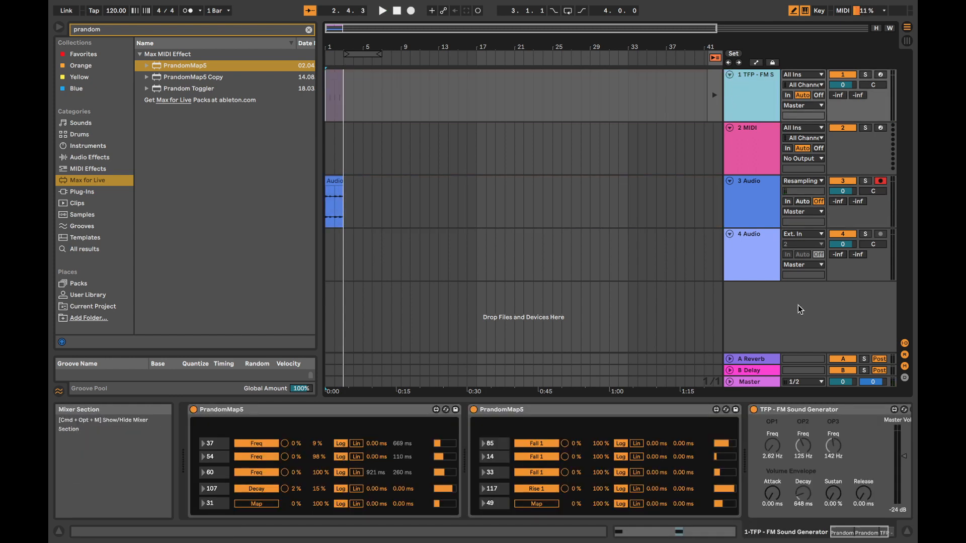
left_click(858, 460)
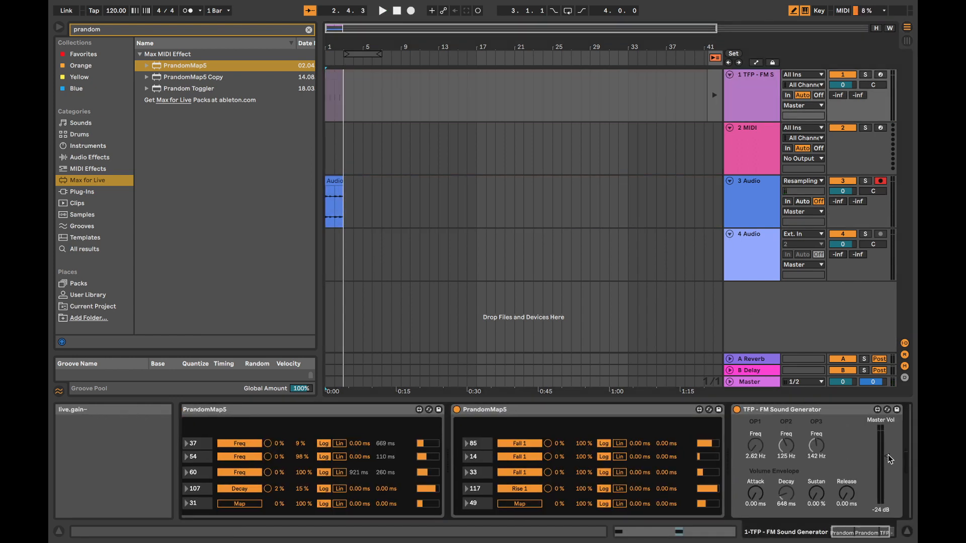
left_click_drag(888, 457, 888, 444)
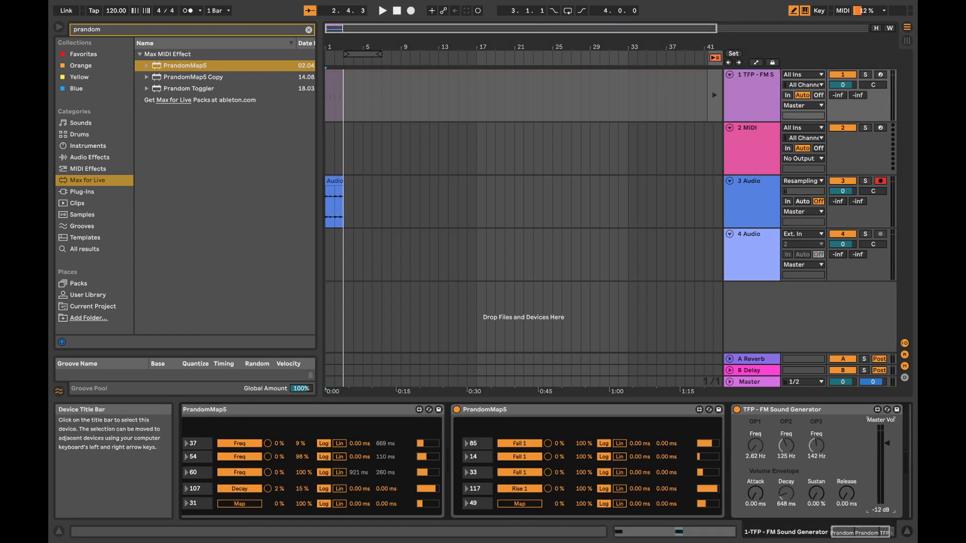
left_click(398, 10)
left_click(410, 10)
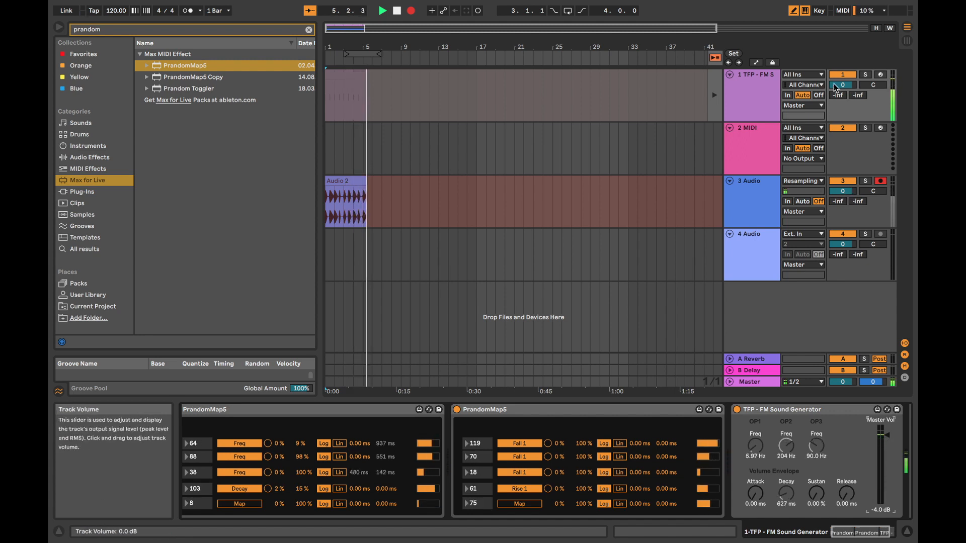
left_click_drag(841, 86, 841, 101)
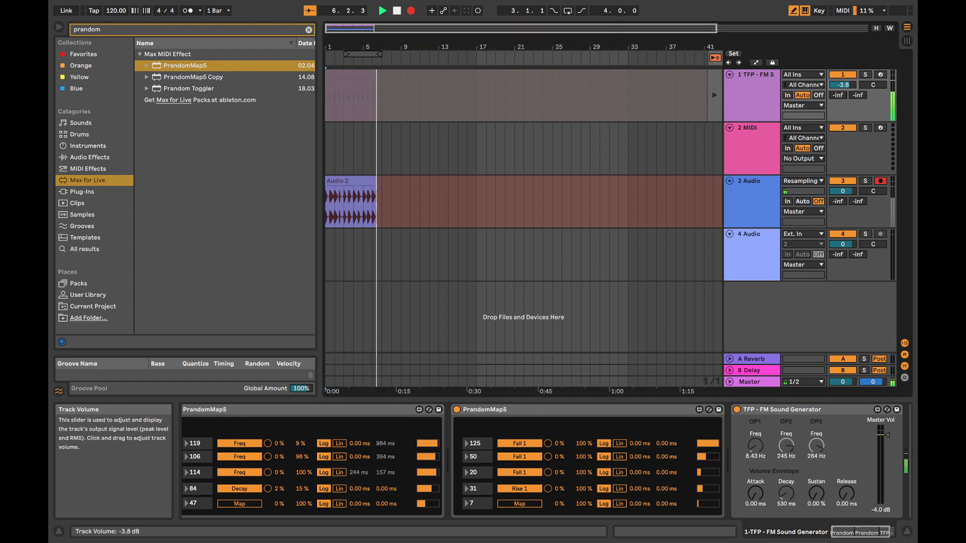
double_click(843, 86)
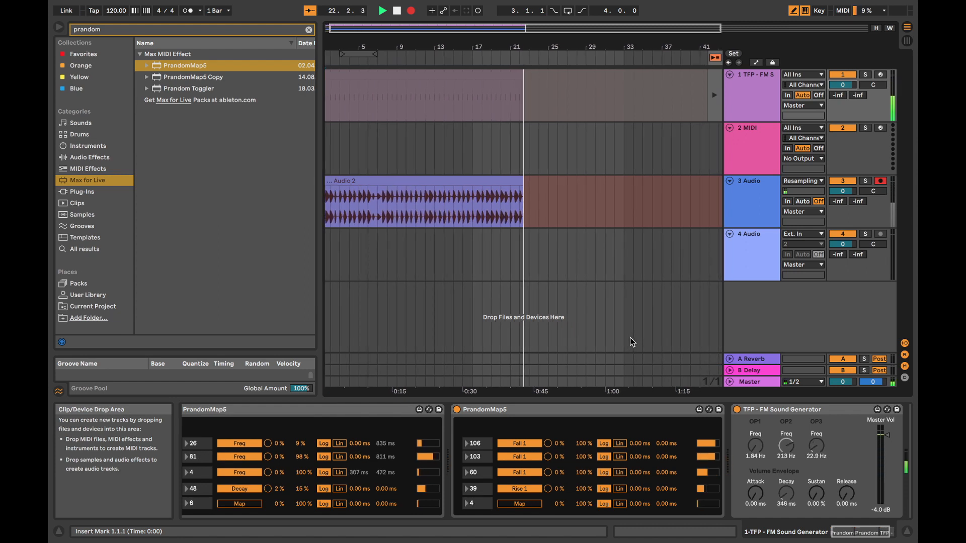
Extend the loop end to bar 33, enable punch-out there and stop playback once the recording has ended
left_click_drag(375, 54, 615, 54)
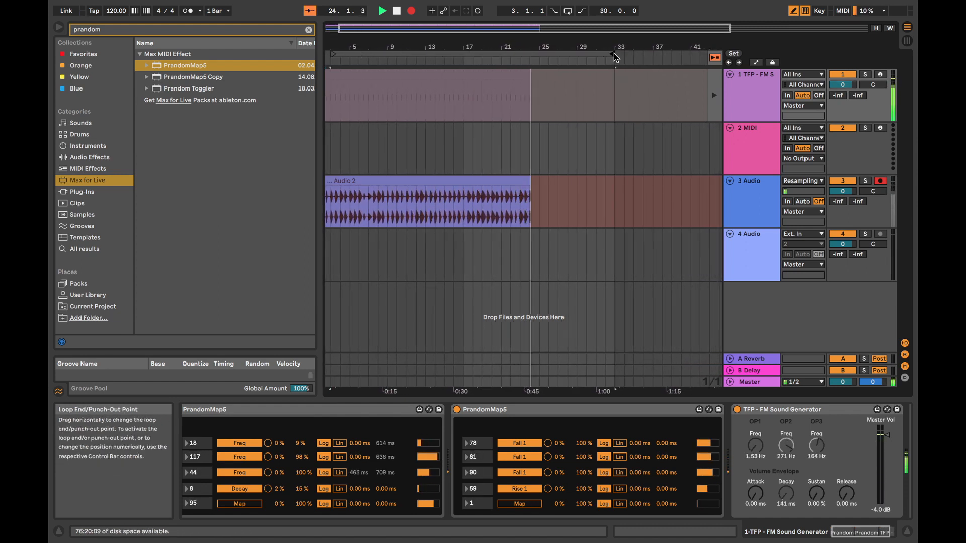
left_click(582, 12)
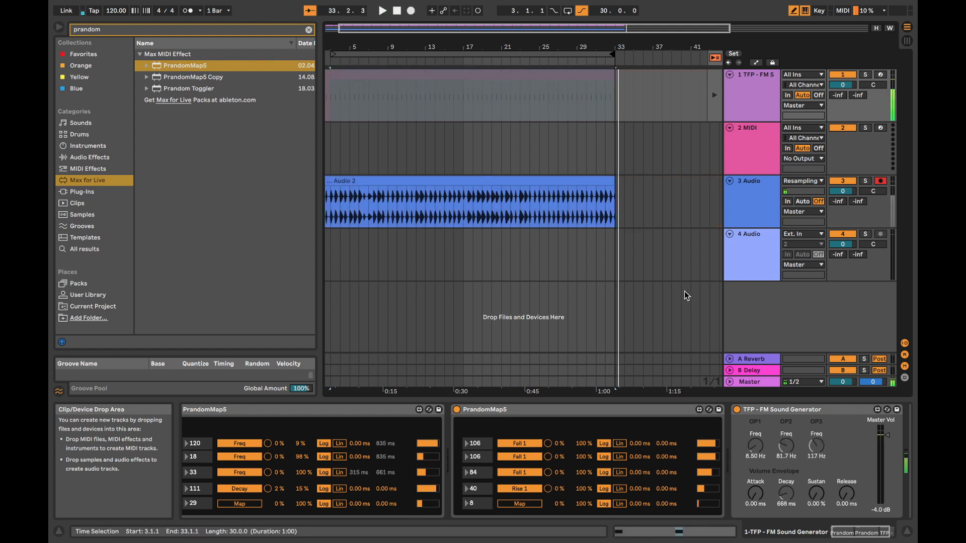
key("space")
Slice the recorded Audio 2 clip to a new MIDI track, one slice per 1/2 note with the Korven preset
left_click(405, 181)
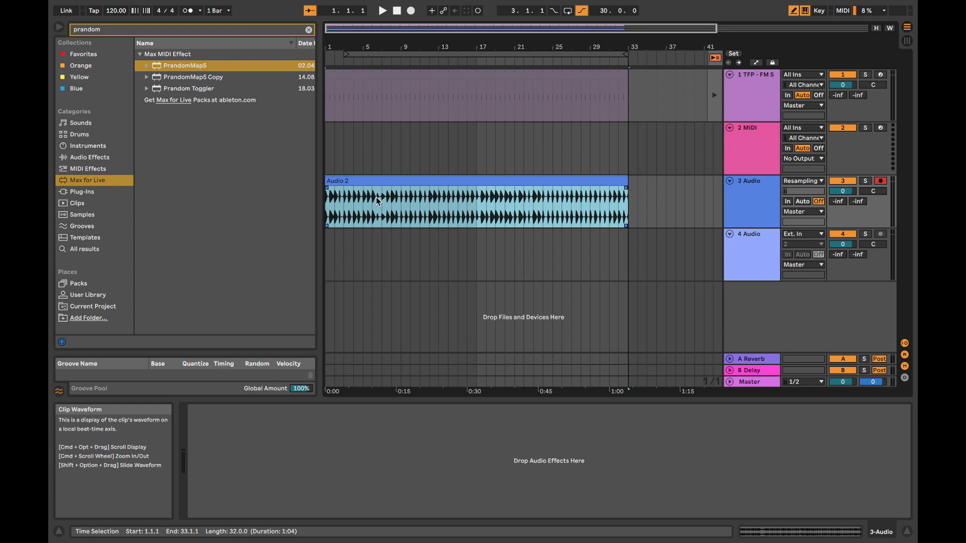
right_click(446, 182)
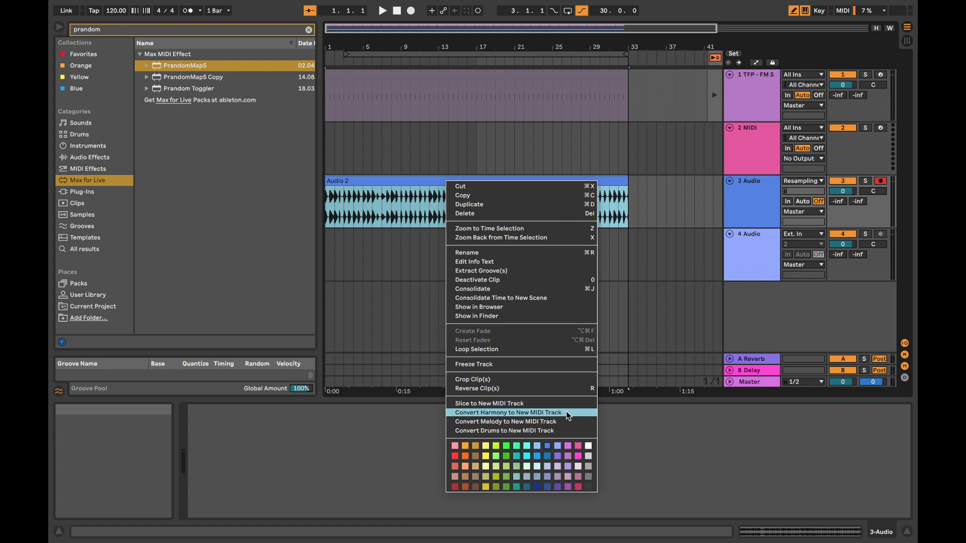
left_click(503, 403)
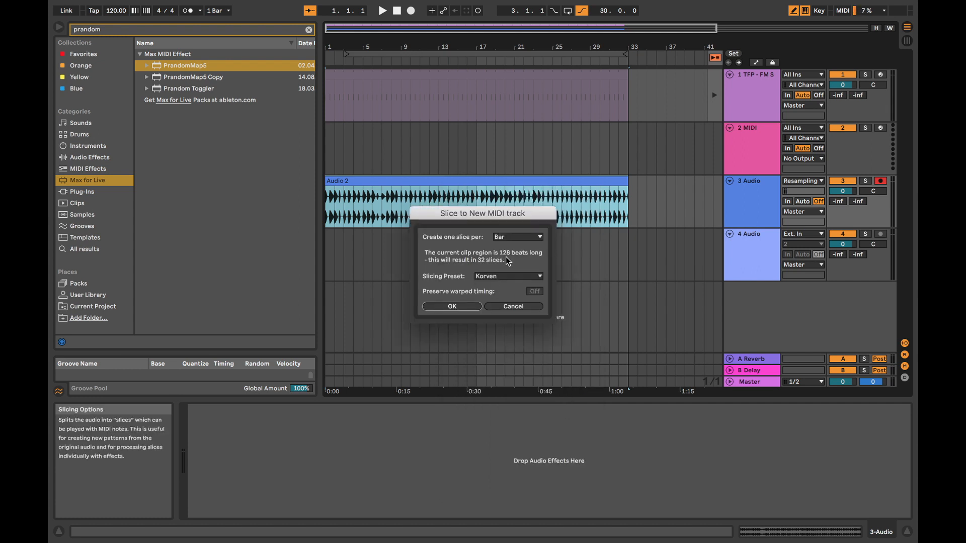
left_click(527, 237)
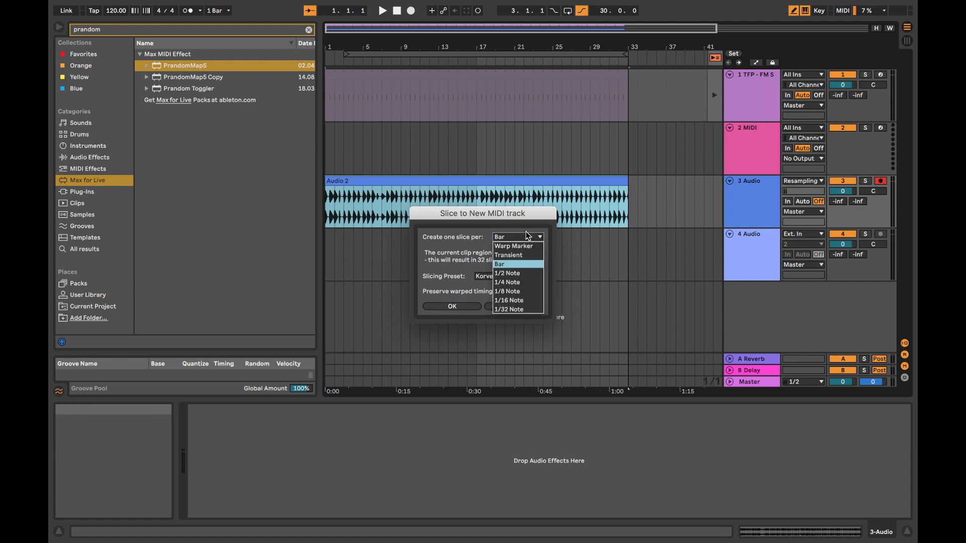
left_click(527, 274)
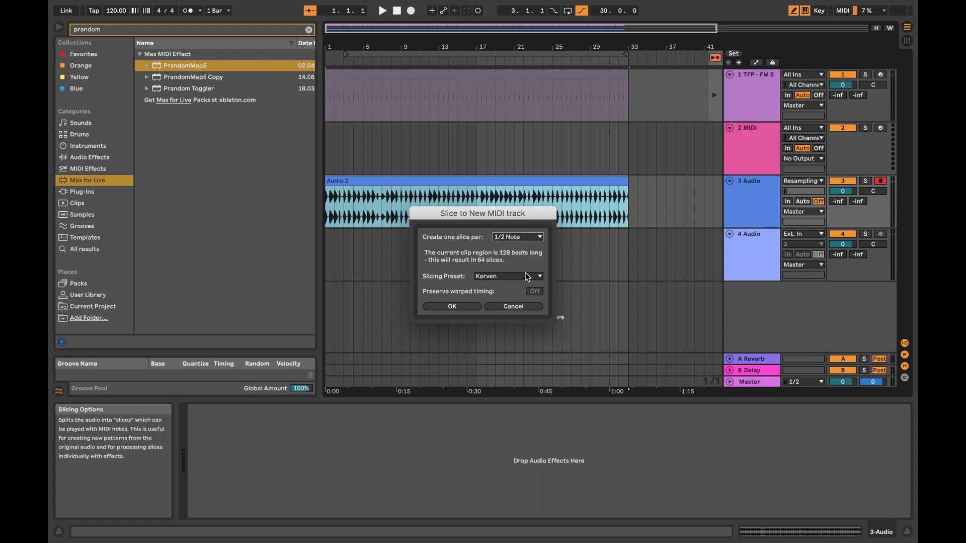
left_click(452, 307)
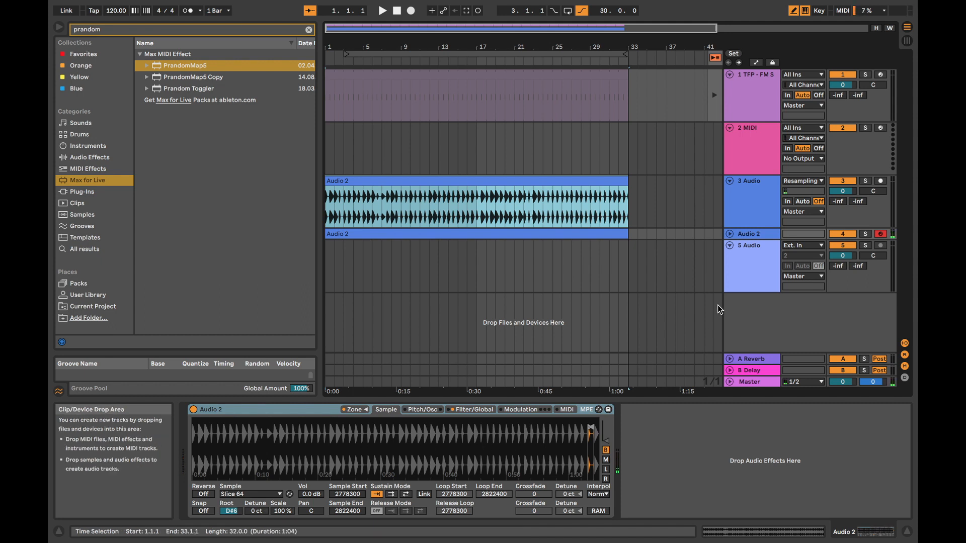
Crop the samples of all slices in the Sampler's zone editor and show Slice 64's file in Finder
left_click(355, 410)
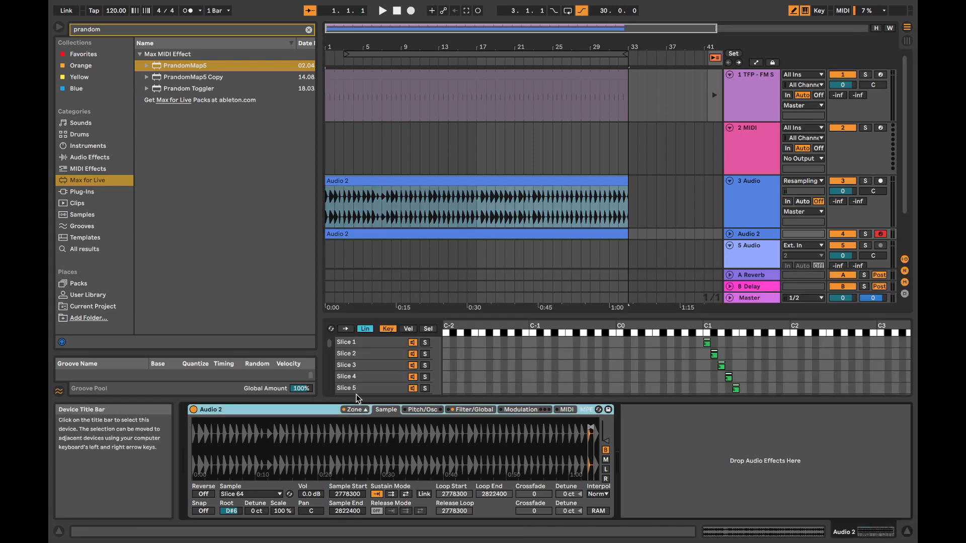
left_click(362, 376)
key("super+a")
right_click(357, 367)
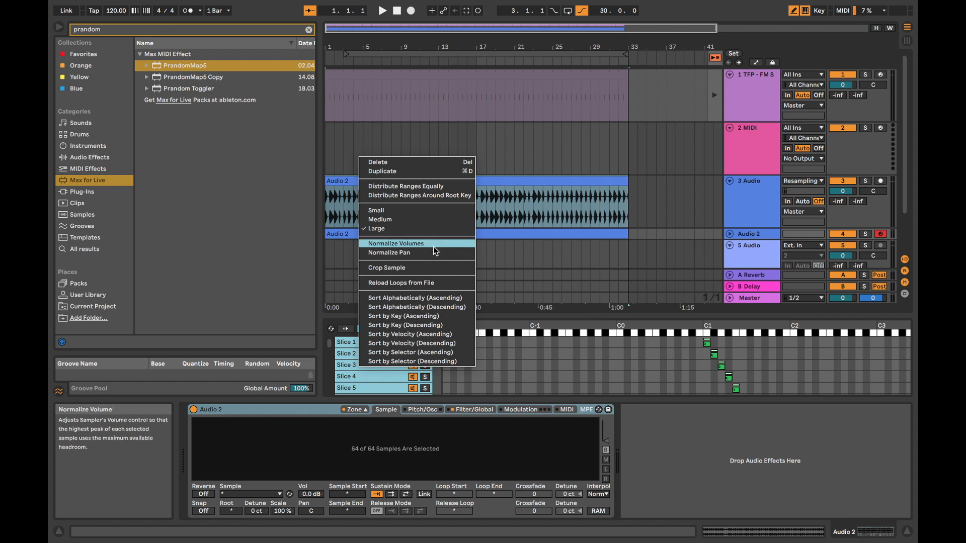
left_click(425, 268)
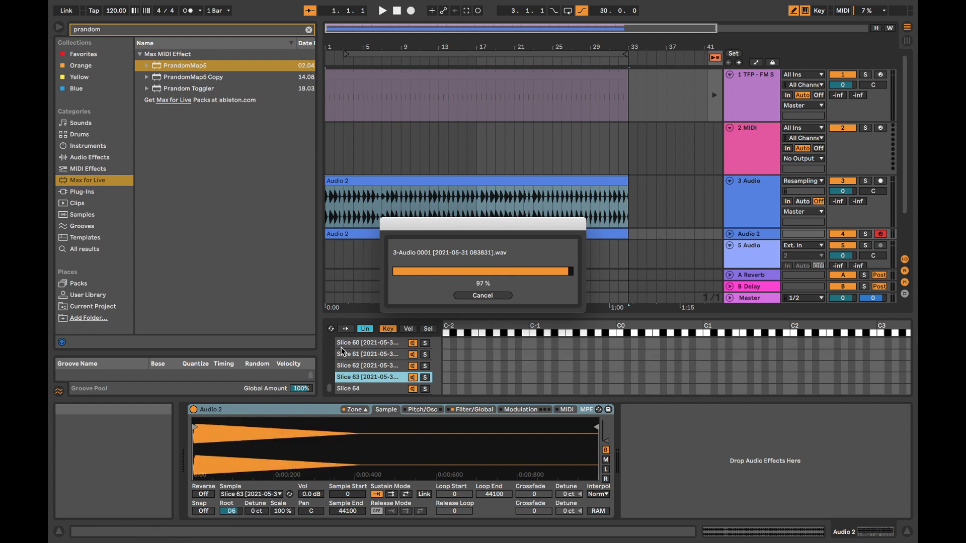
right_click(378, 388)
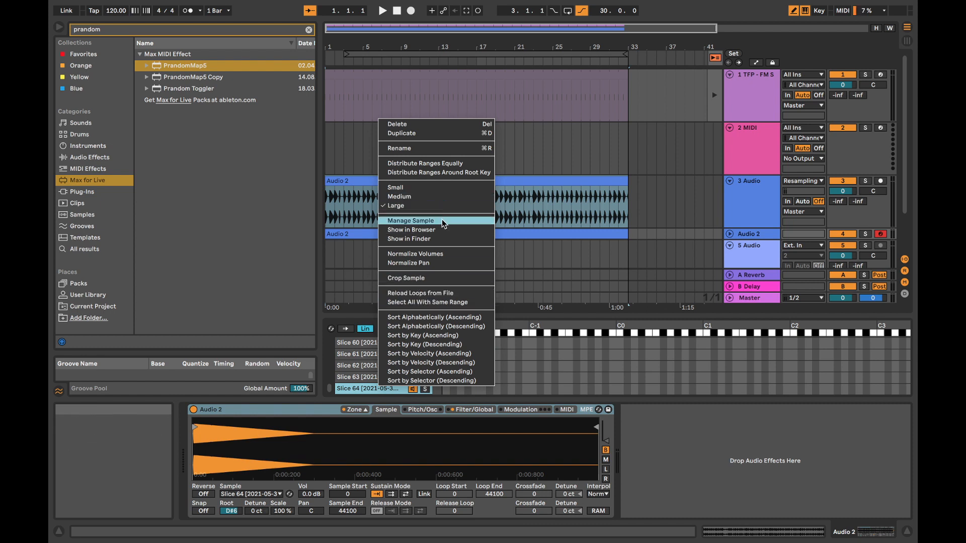
left_click(440, 237)
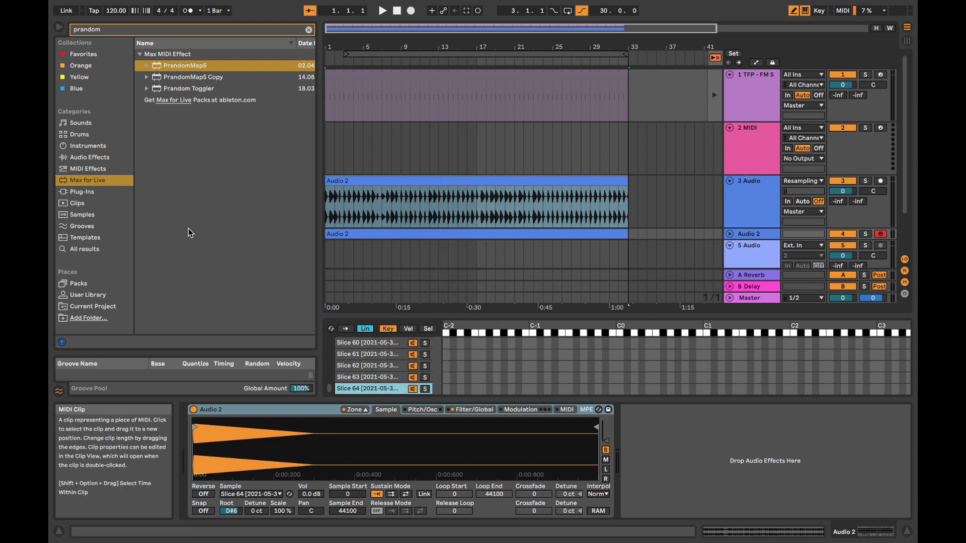
Clear the browser search and expand The Fellow Passenger libraries inside the User Library's Samples folder
left_click(94, 296)
left_click(139, 54)
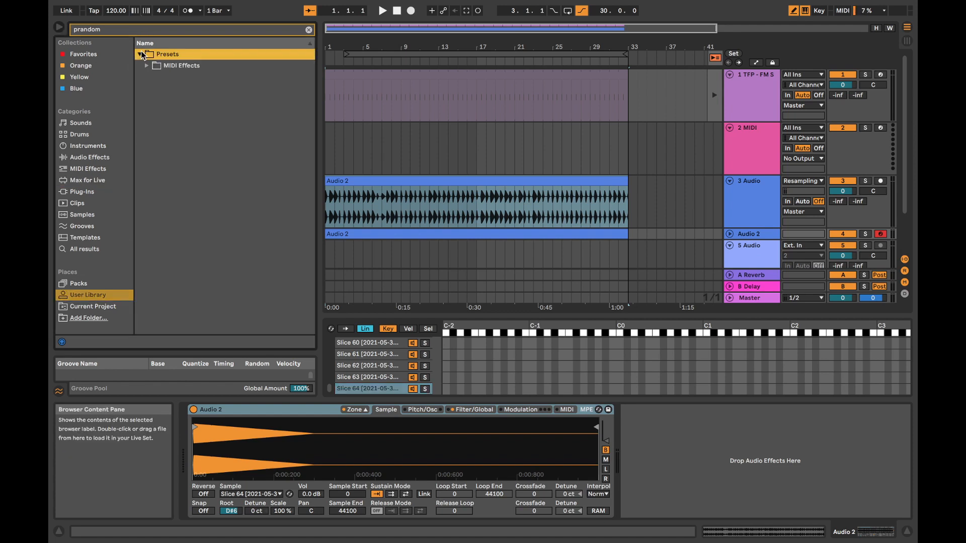
left_click(147, 66)
left_click(107, 29)
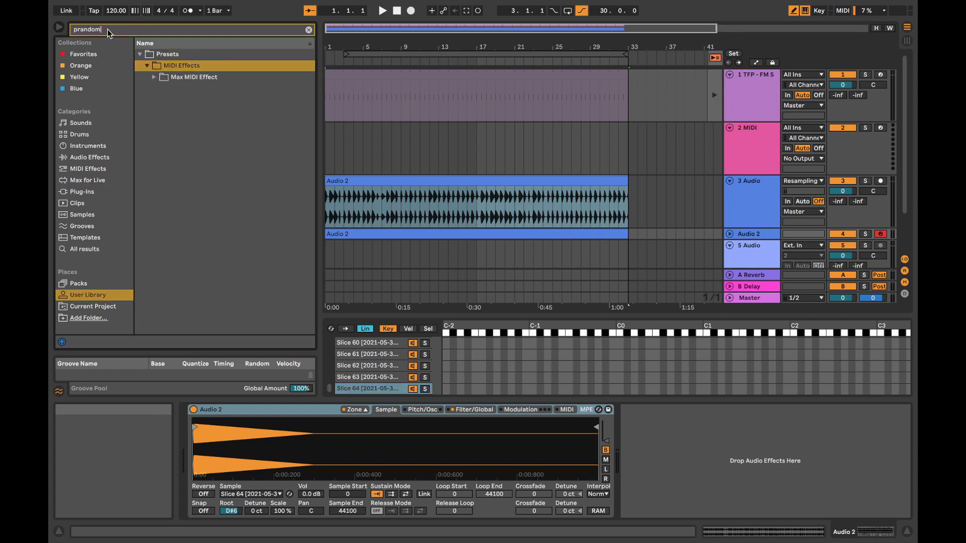
key("BackSpace")
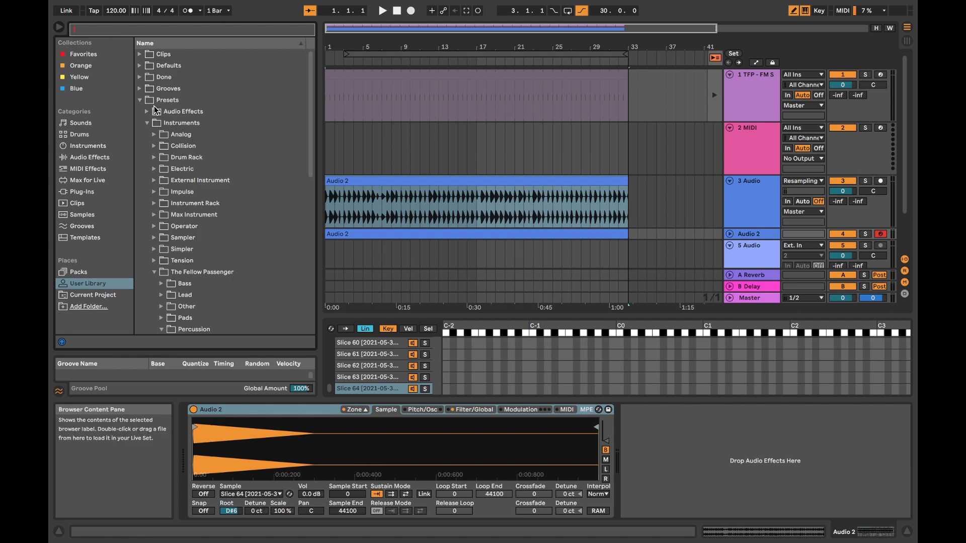
left_click(140, 100)
left_click(140, 111)
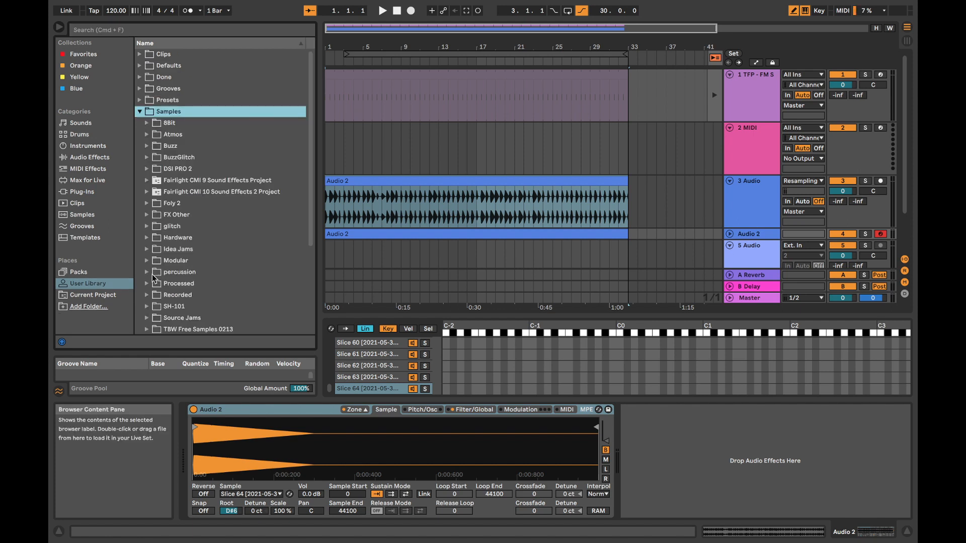
scroll(186, 277, "down", 5)
left_click(147, 239)
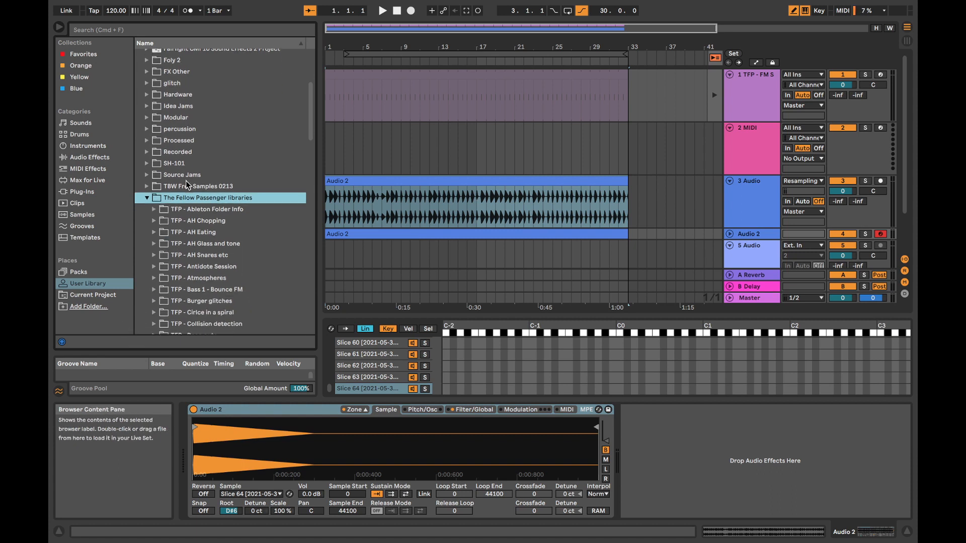
Create a folder named "TFP - Custom FM Noise" in The Fellow Passenger libraries and move the cropped slice samples into it
right_click(182, 198)
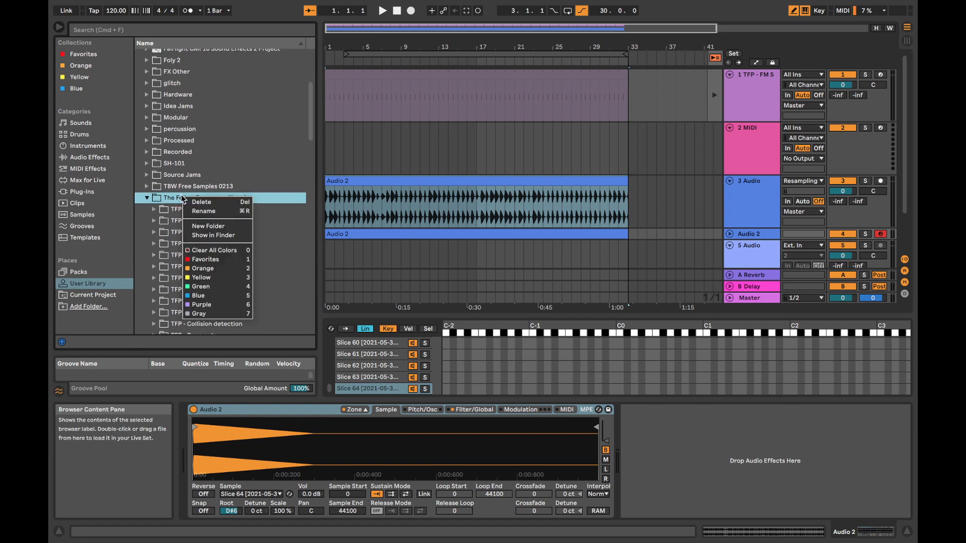
left_click(217, 225)
type("TFP")
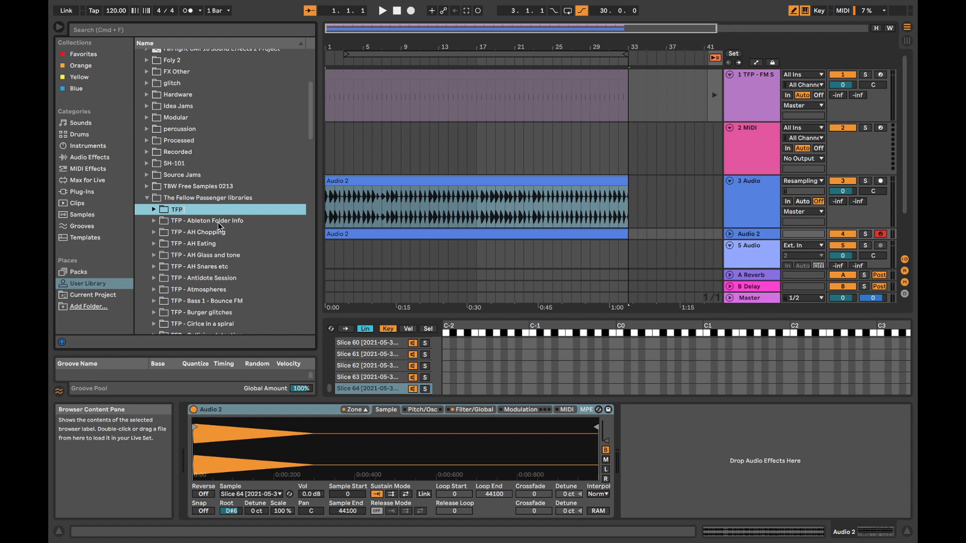
type(" - Custom FM Noise")
key("Return")
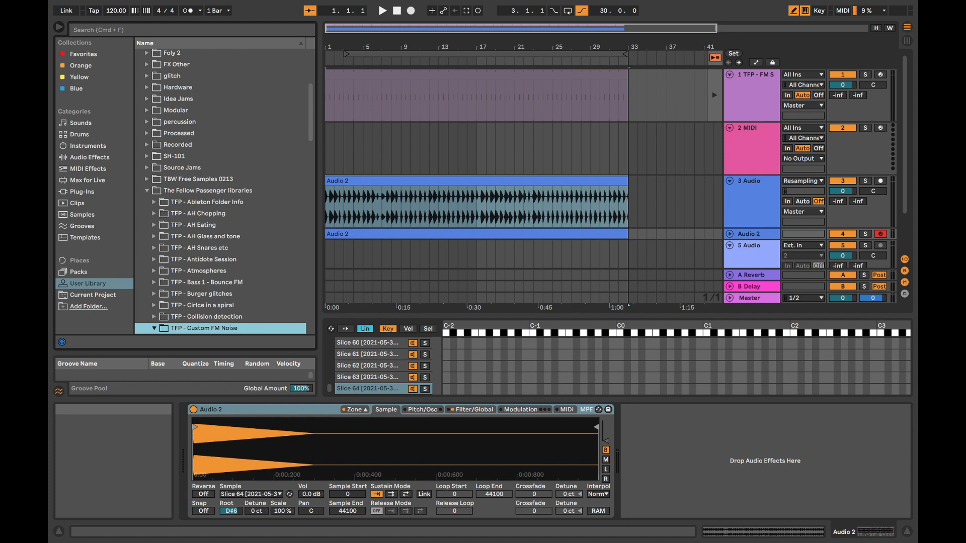
left_click_drag(418, 267, 222, 329)
left_click(155, 328)
Look through the sample folders in The Fellow Passenger libraries
scroll(182, 296, "down", 3)
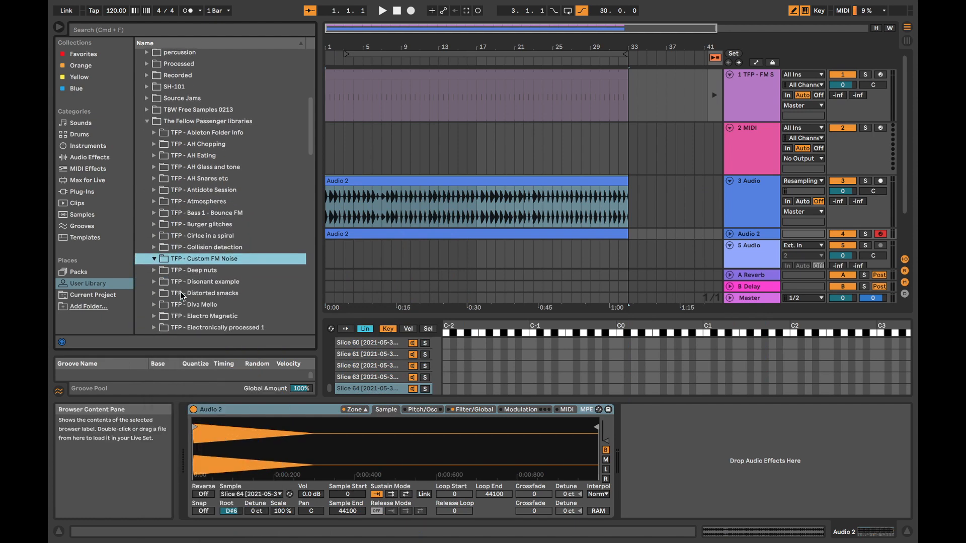
scroll(192, 212, "down", 8)
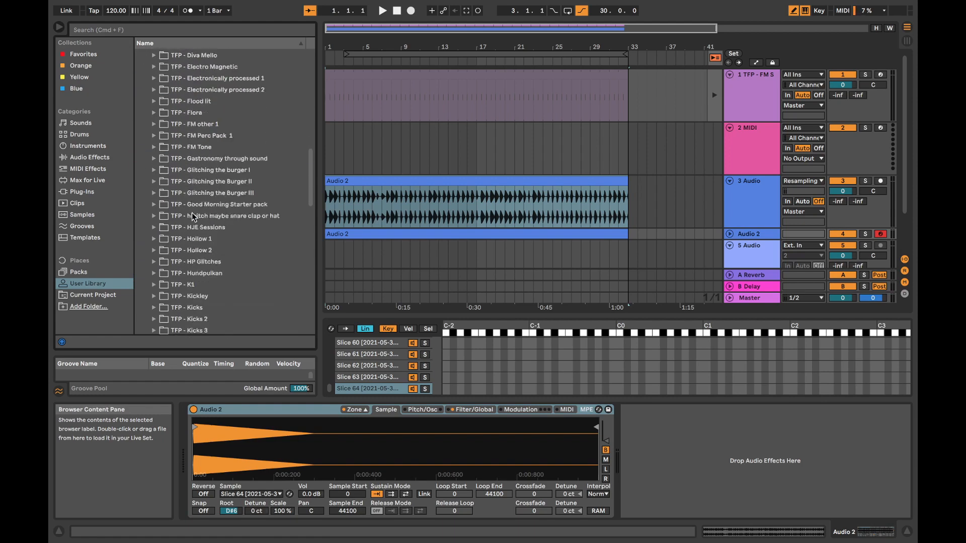
scroll(191, 214, "up", 10)
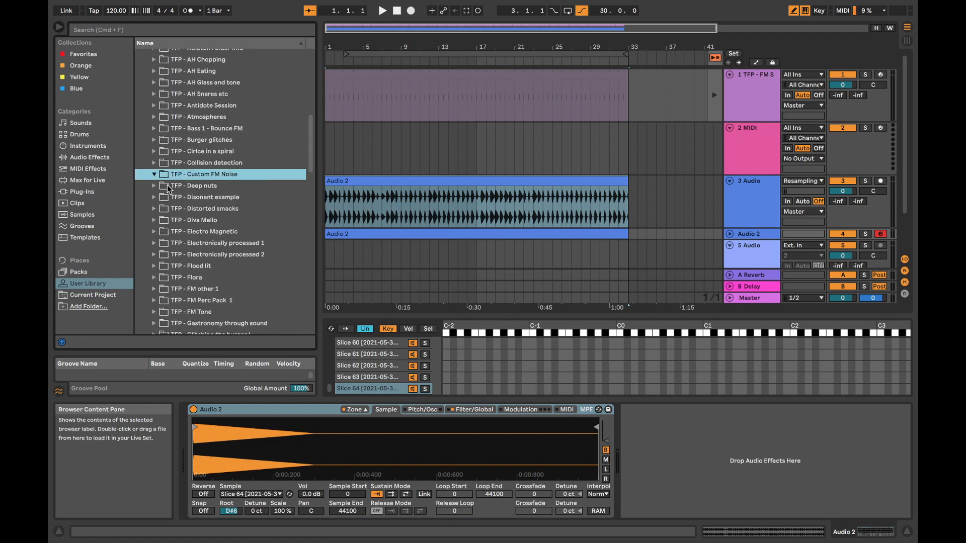
scroll(155, 177, "up", 5)
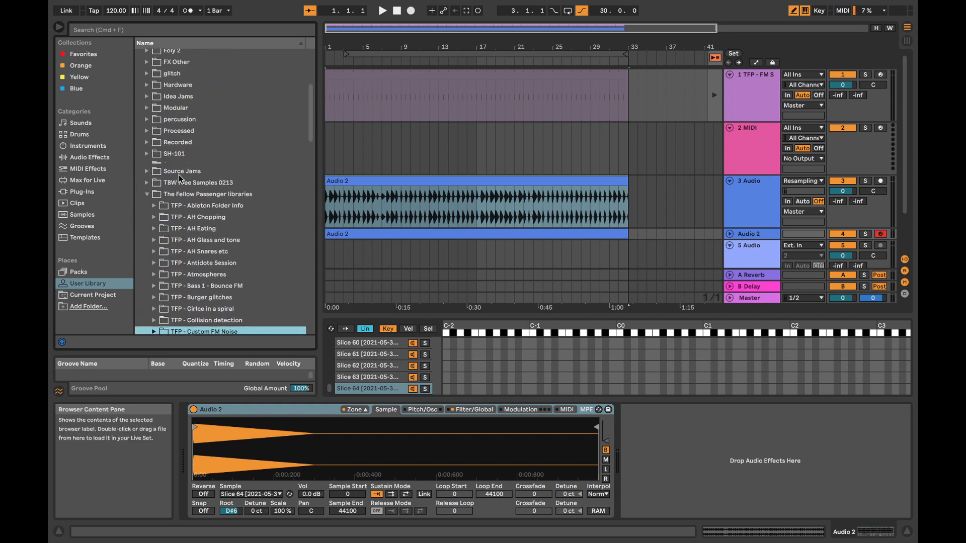
scroll(166, 178, "down", 20)
scroll(180, 178, "up", 10)
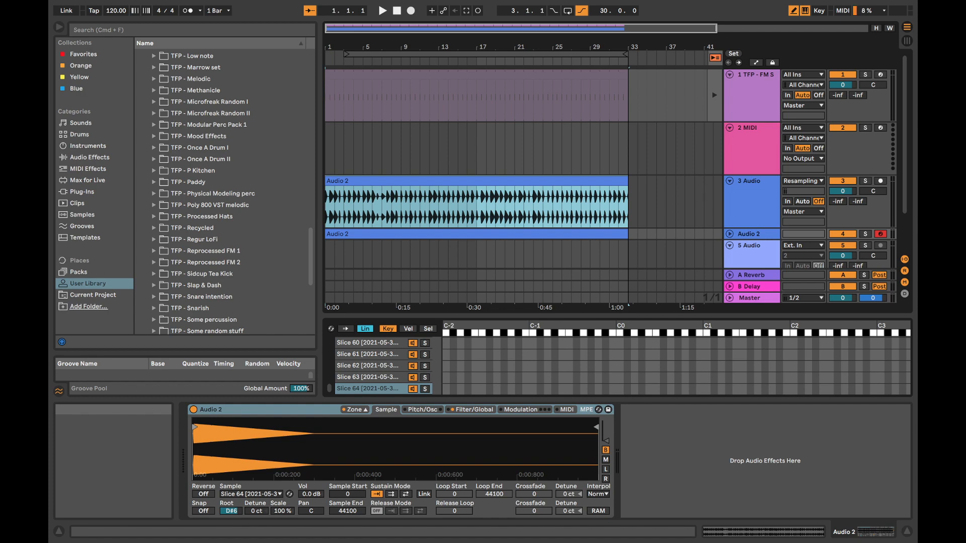
Create a folder named "TFP - Random FM Noise" in The Fellow Passenger libraries and move the numbered Random FM Noise samples into it
left_click(230, 229)
scroll(230, 228, "up", 15)
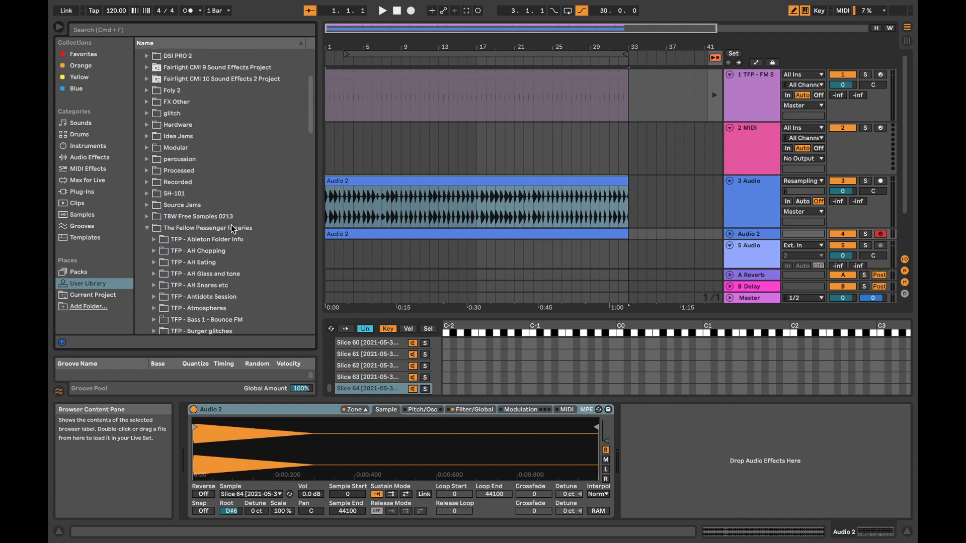
left_click(231, 225)
right_click(229, 232)
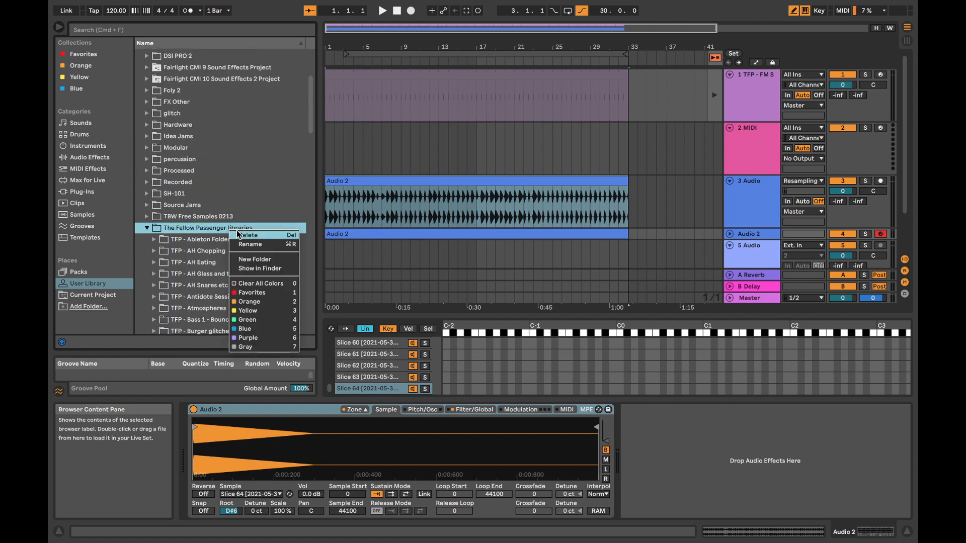
left_click(274, 260)
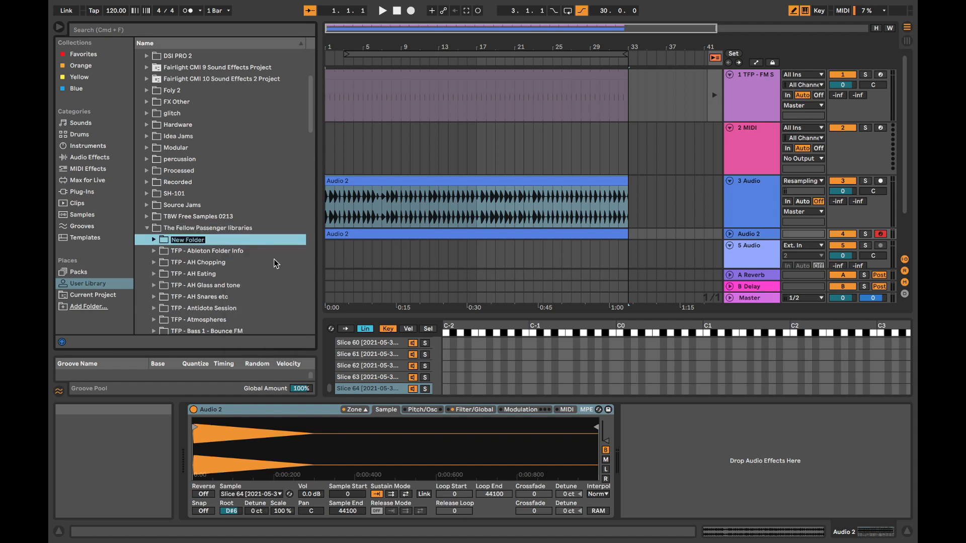
type("TFP - Random FM Noise")
key("Return")
scroll(285, 262, "down", 3)
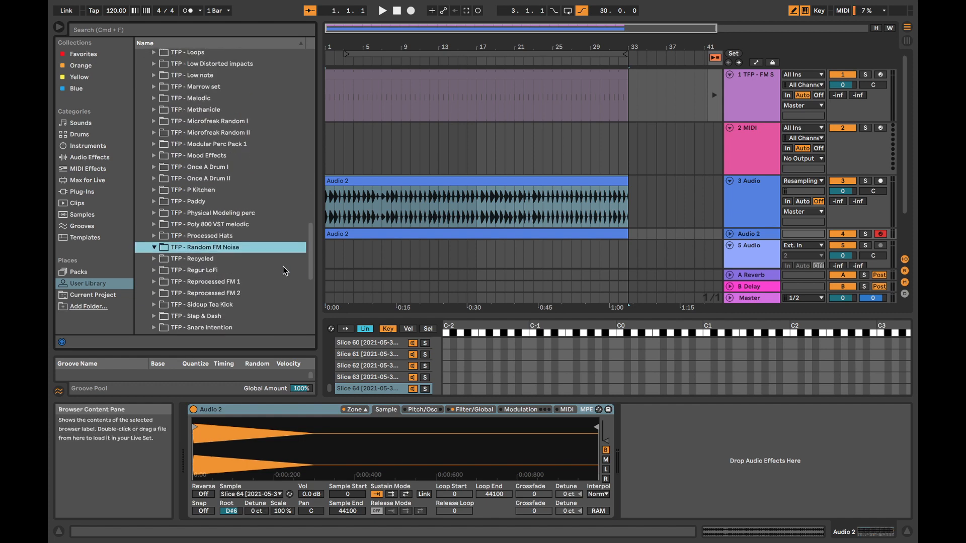
left_click_drag(964, 236, 220, 246)
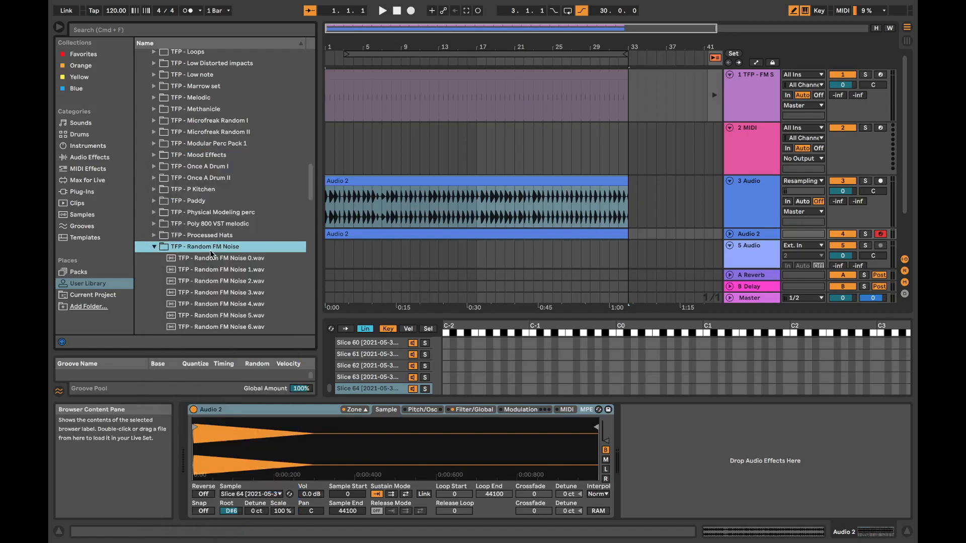
Audition TFP - Random FM Noise samples 0, 1, 3, 4 and 5 in the new folder
left_click(212, 257)
left_click(222, 270)
left_click(225, 293)
left_click(226, 304)
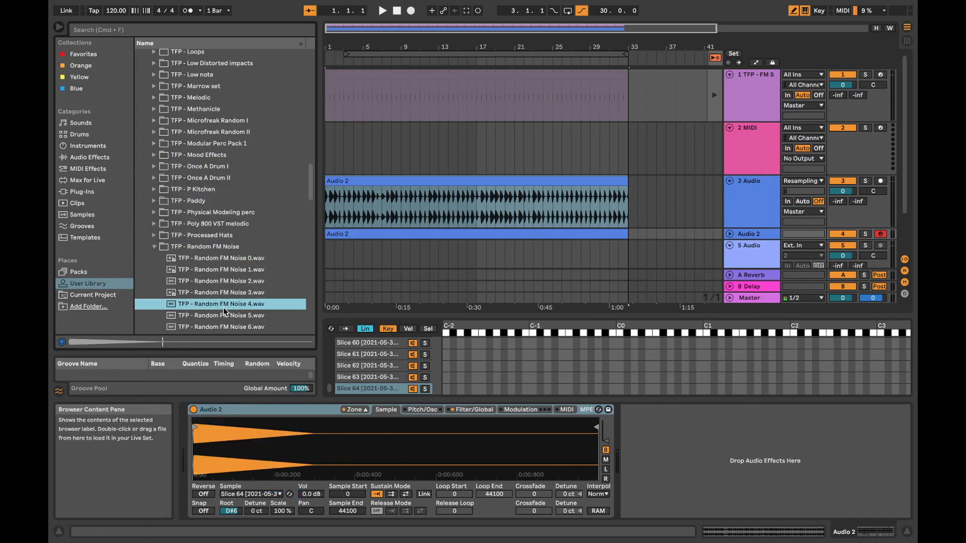
left_click(229, 315)
Delete the Audio 2 clips from the 3 Audio track and the sliced Audio 2 track
left_click(410, 182)
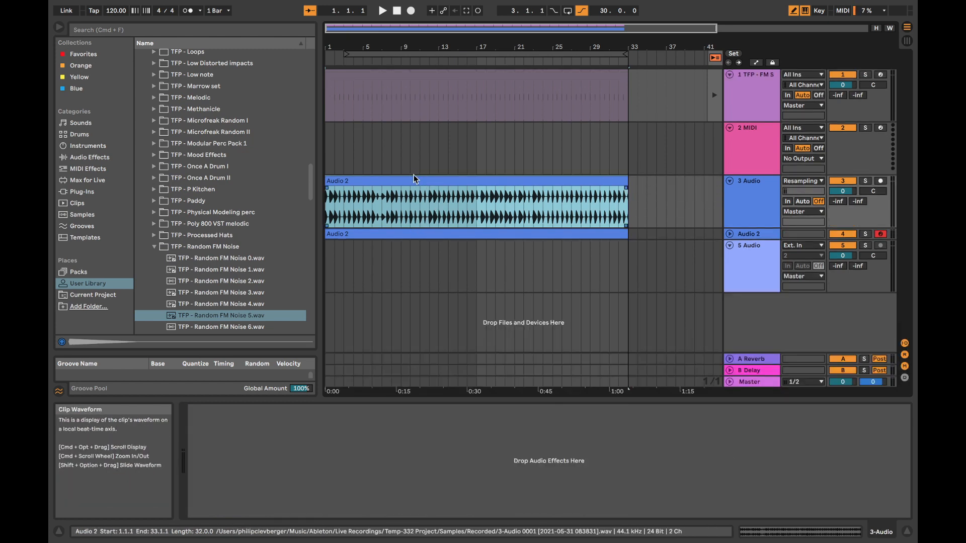
key("Delete")
left_click_drag(402, 228, 405, 225)
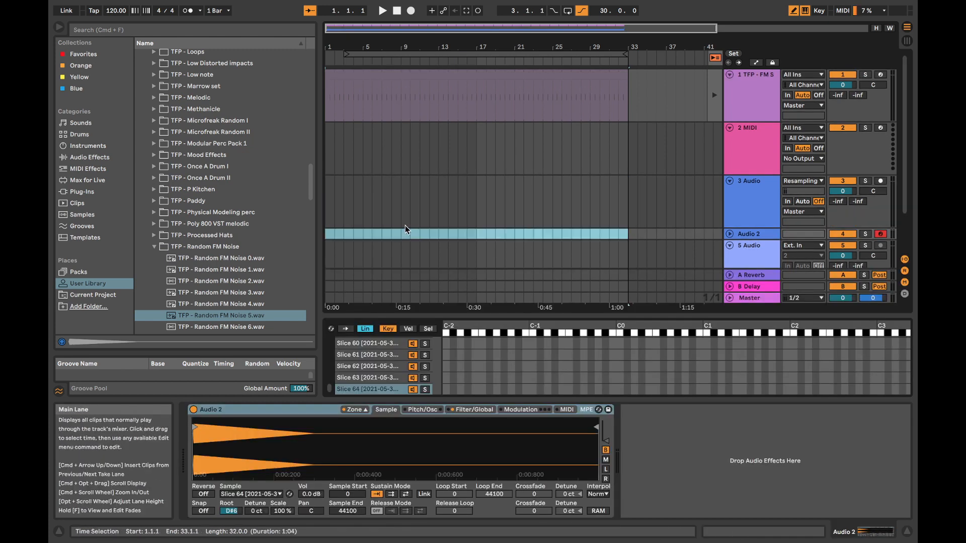
Add an empty Sampler instrument on a new track below 5 Audio
left_click(111, 157)
left_click(100, 147)
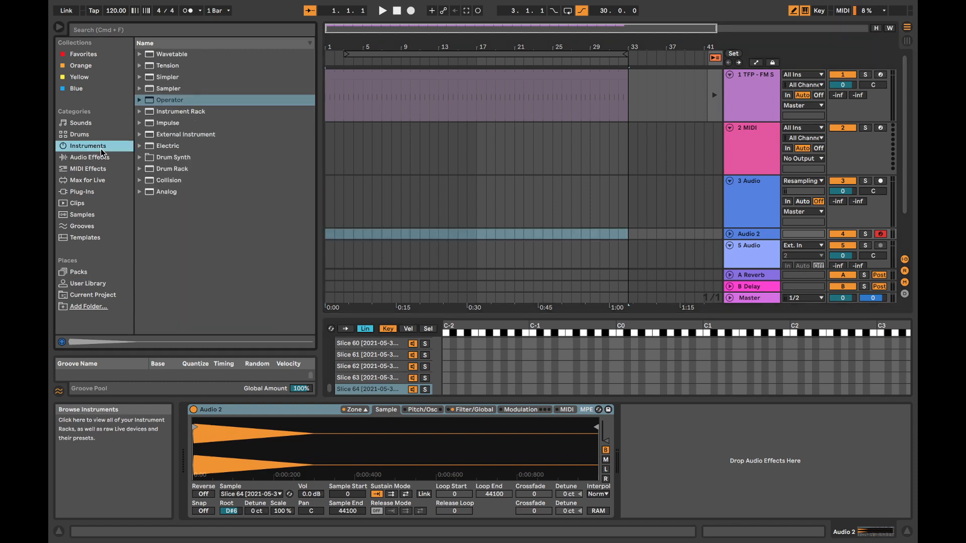
left_click(169, 90)
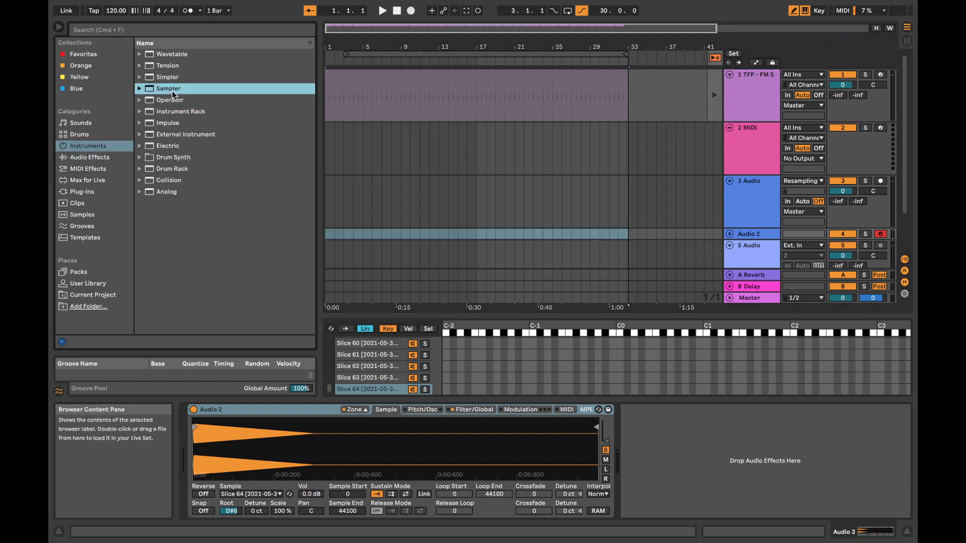
scroll(640, 221, "down", 2)
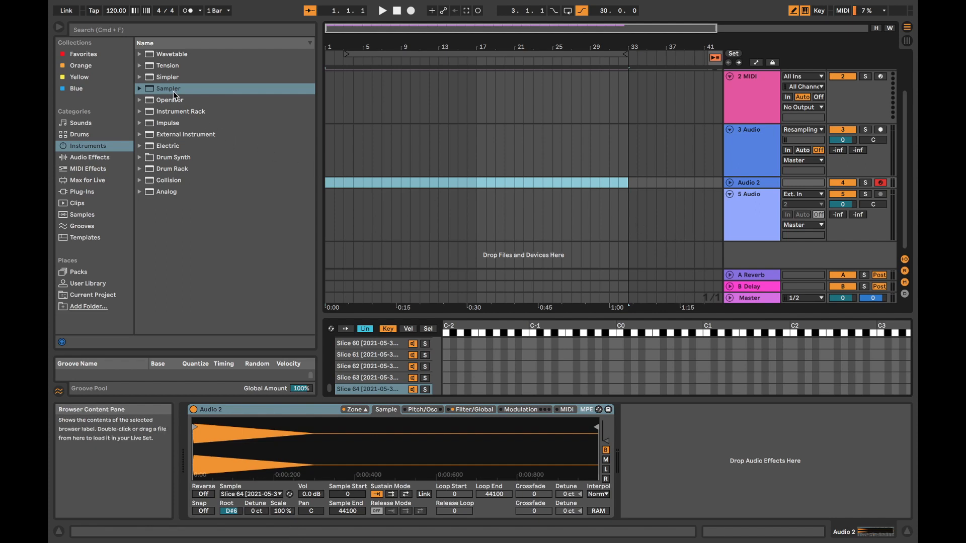
left_click_drag(173, 90, 754, 258)
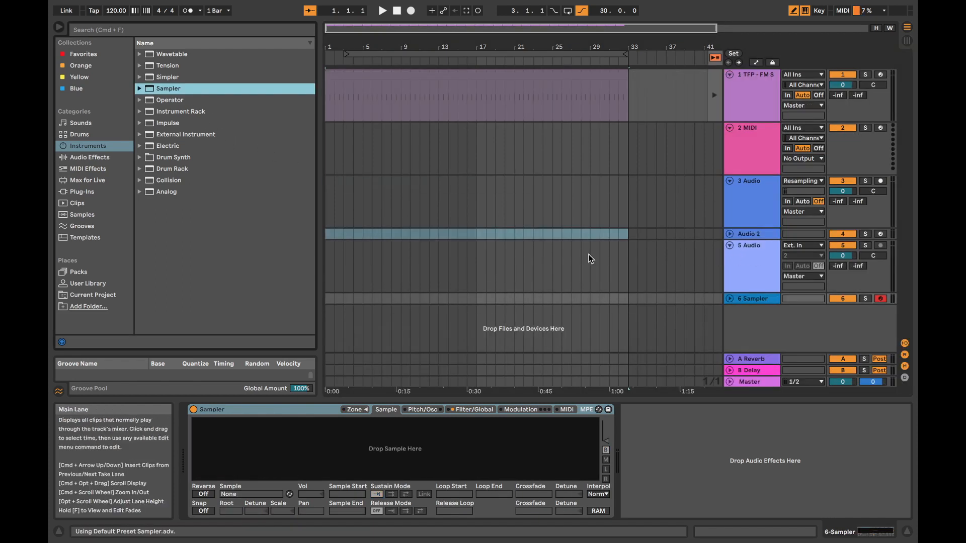
Collapse the TFP - Random FM Noise folder and look through the other sample folders in The Fellow Passenger libraries
left_click(95, 284)
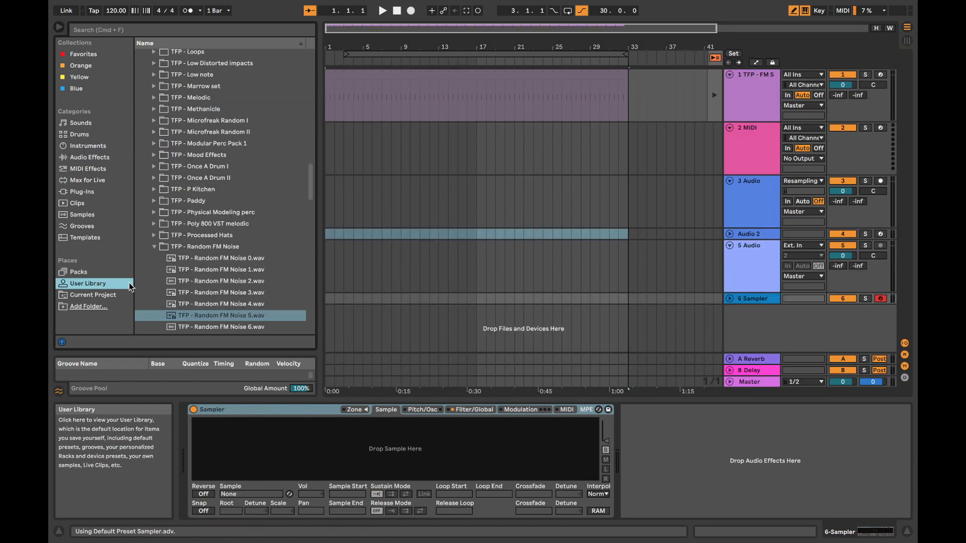
left_click(154, 247)
scroll(201, 276, "down", 3)
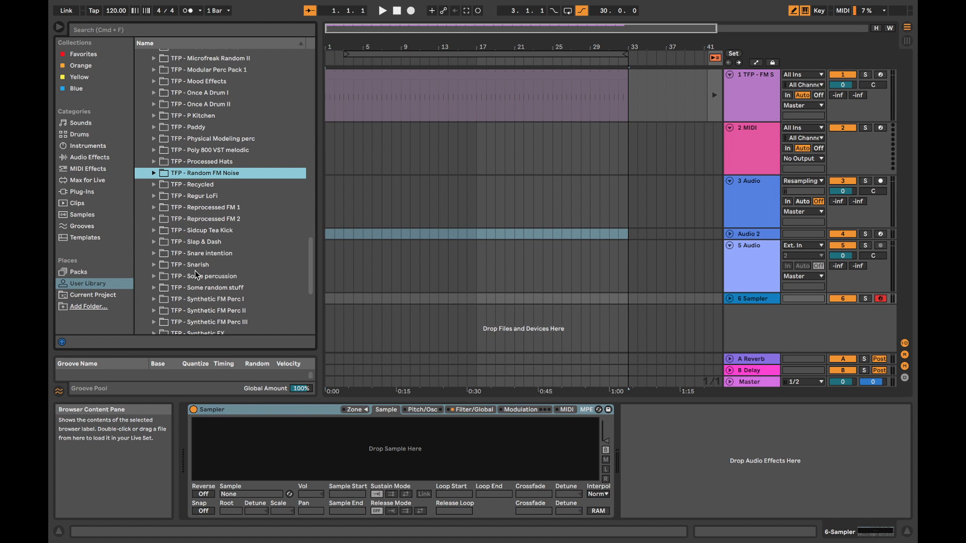
scroll(195, 272, "down", 3)
scroll(193, 272, "down", 1)
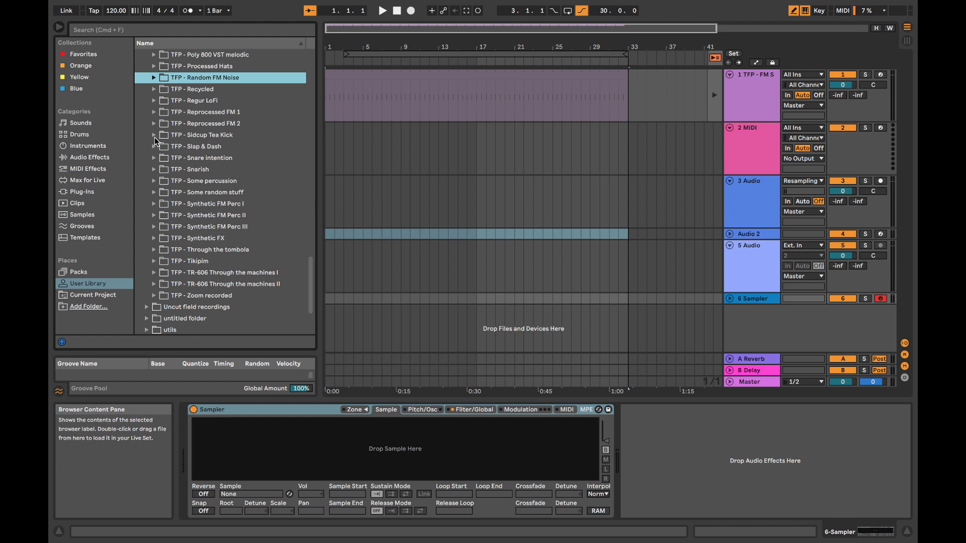
scroll(158, 141, "up", 5)
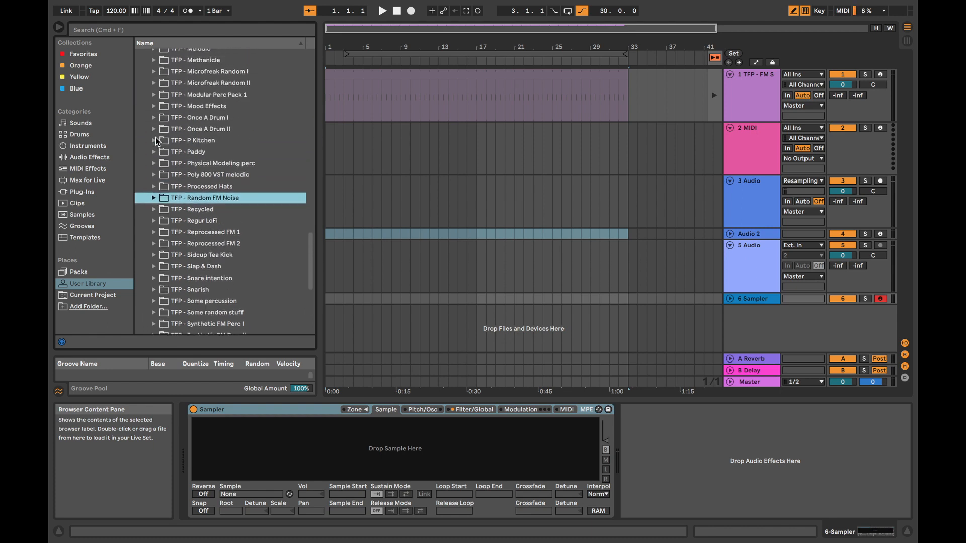
scroll(210, 198, "down", 3)
scroll(210, 198, "up", 8)
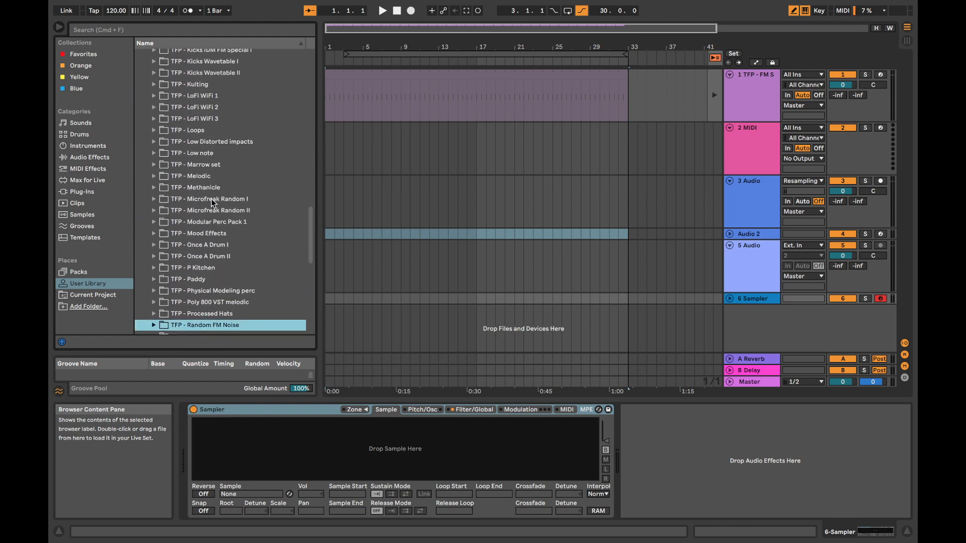
scroll(212, 198, "up", 5)
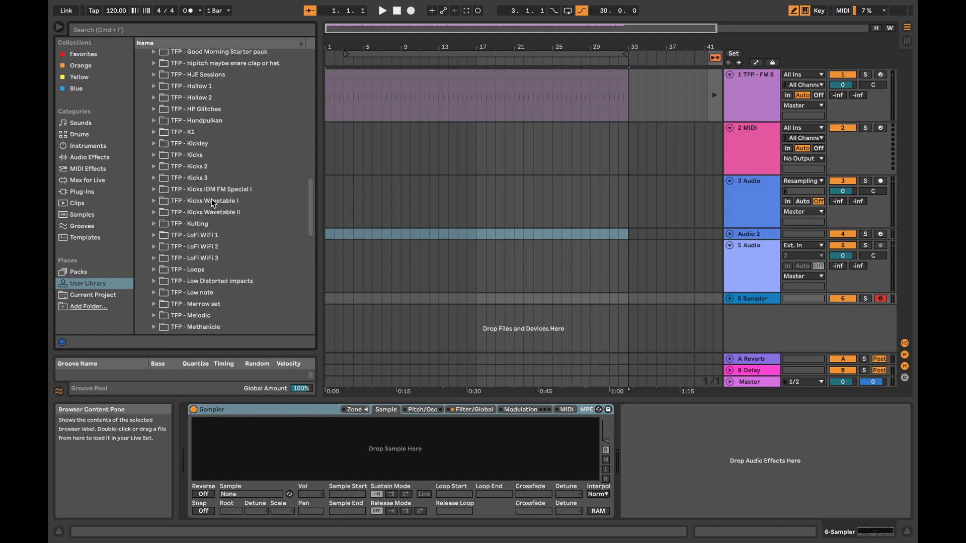
Audition several slices in the TFP - Kicks 2 folder and collapse the folder
left_click(153, 167)
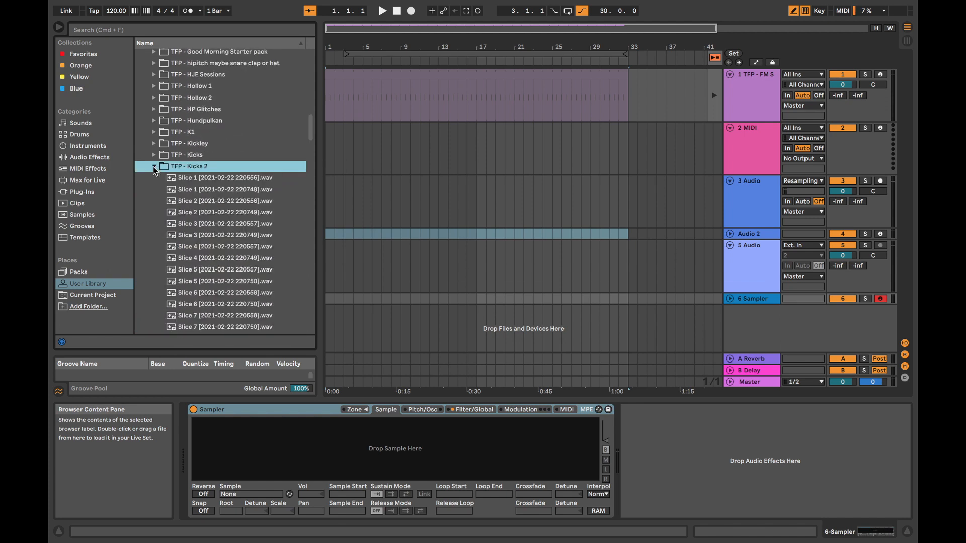
left_click(264, 179)
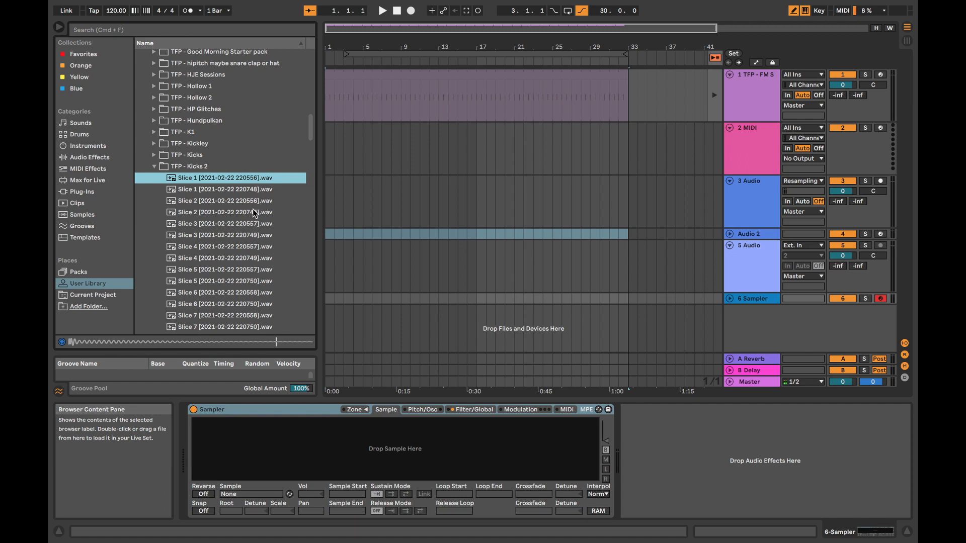
left_click(261, 213)
left_click(262, 270)
scroll(270, 294, "down", 1)
scroll(270, 293, "down", 2)
left_click(270, 293)
scroll(269, 291, "down", 4)
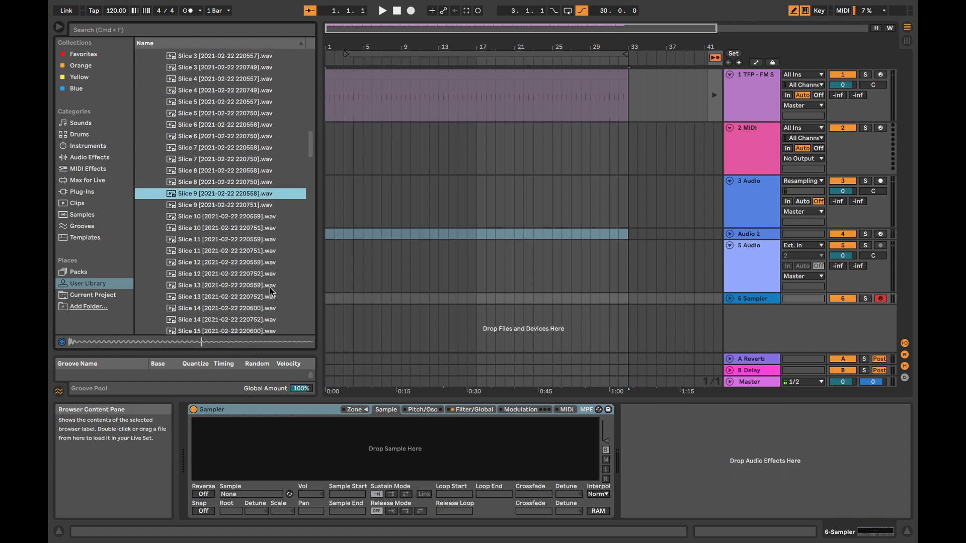
left_click(269, 287)
left_click(264, 319)
scroll(237, 181, "up", 6)
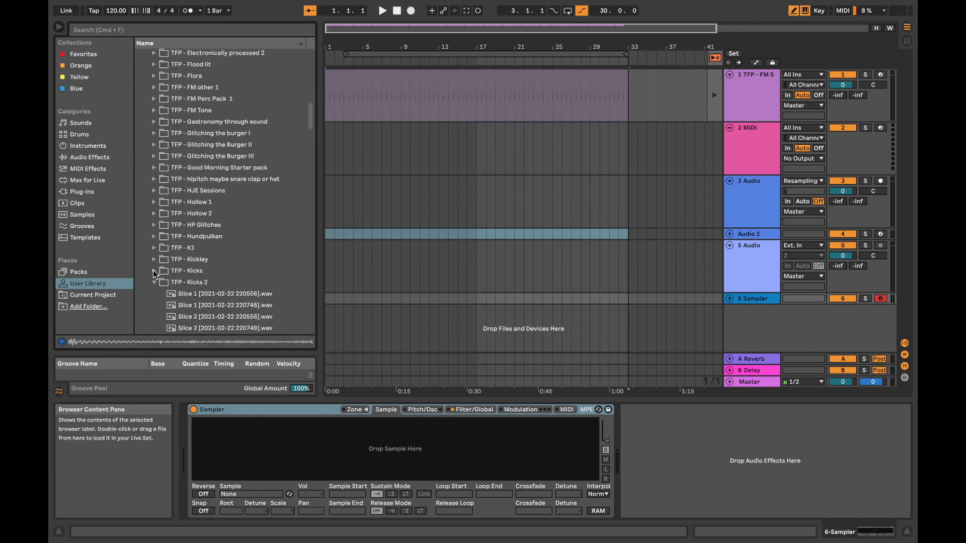
left_click(153, 282)
Audition several slices in the TFP - Kicks folder and collapse the folder
left_click(153, 272)
left_click(211, 291)
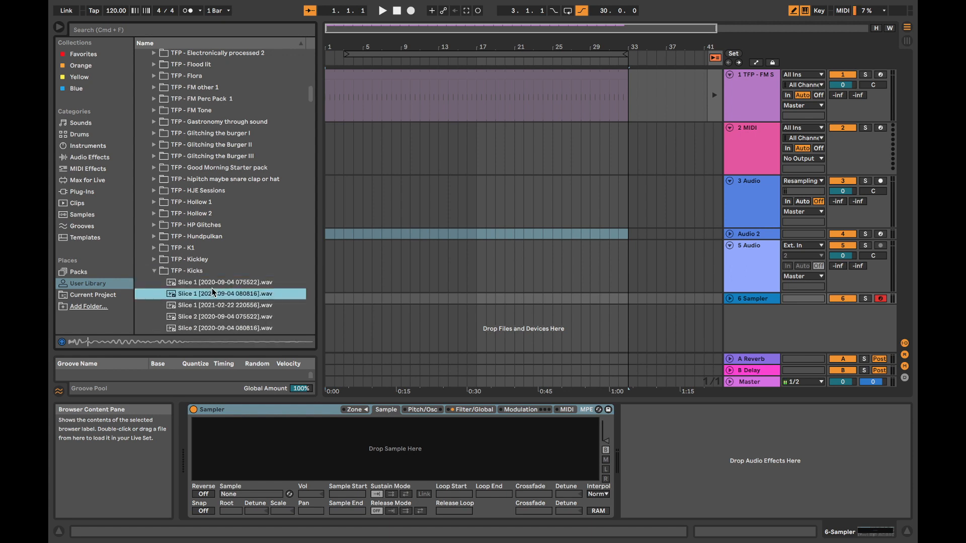
left_click(219, 284)
scroll(221, 292, "down", 3)
left_click(222, 292)
scroll(222, 283, "down", 15)
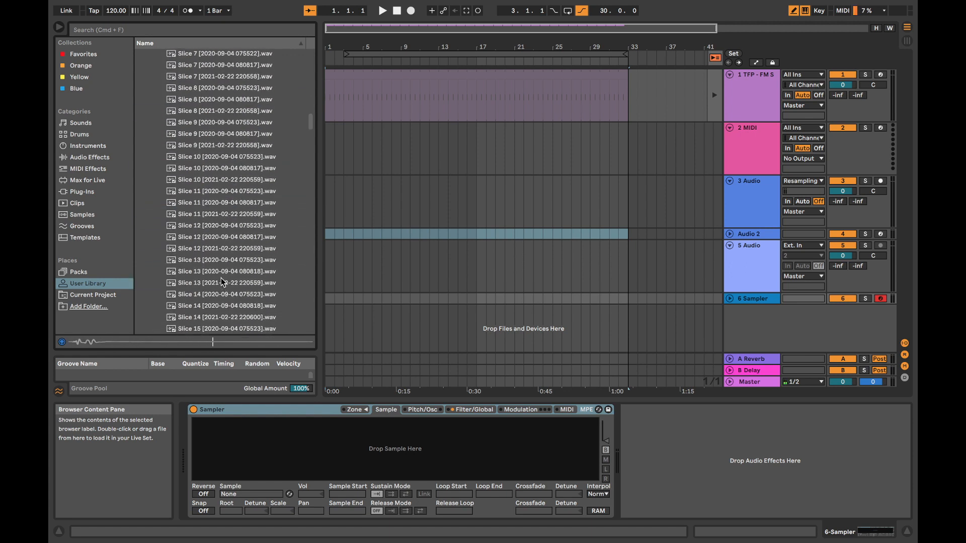
left_click(221, 277)
left_click(221, 312)
scroll(201, 213, "up", 12)
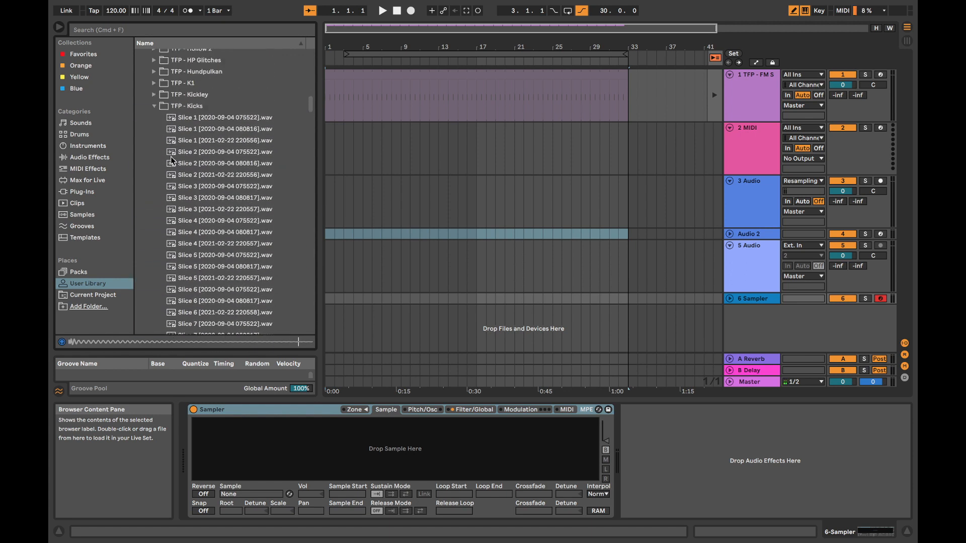
left_click(157, 108)
Expand the TFP - Kicks 3 folder and audition a range of its slices, including Slices 14, 33 and 34
left_click(154, 129)
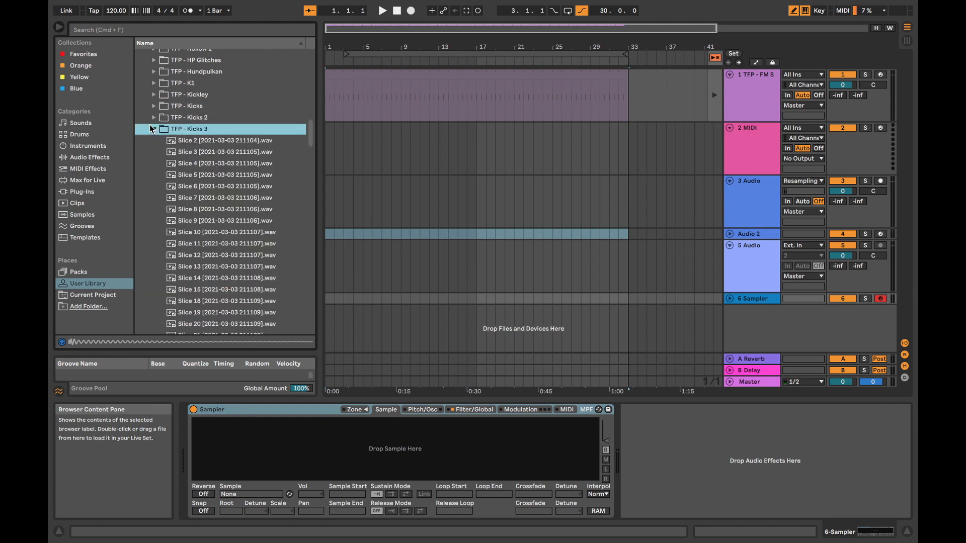
left_click(225, 201)
left_click(236, 268)
scroll(235, 267, "down", 1)
left_click(229, 267)
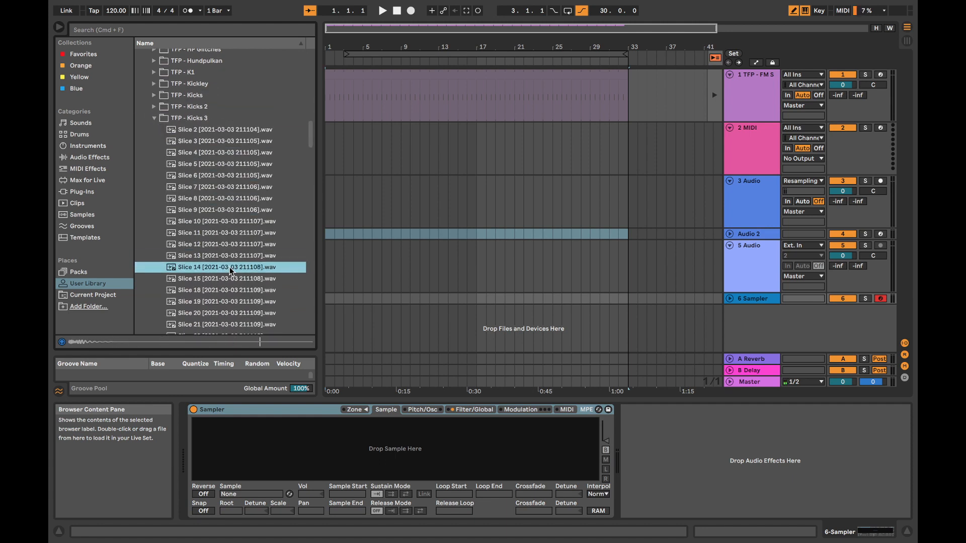
scroll(230, 295, "down", 8)
left_click(227, 250)
left_click(233, 288)
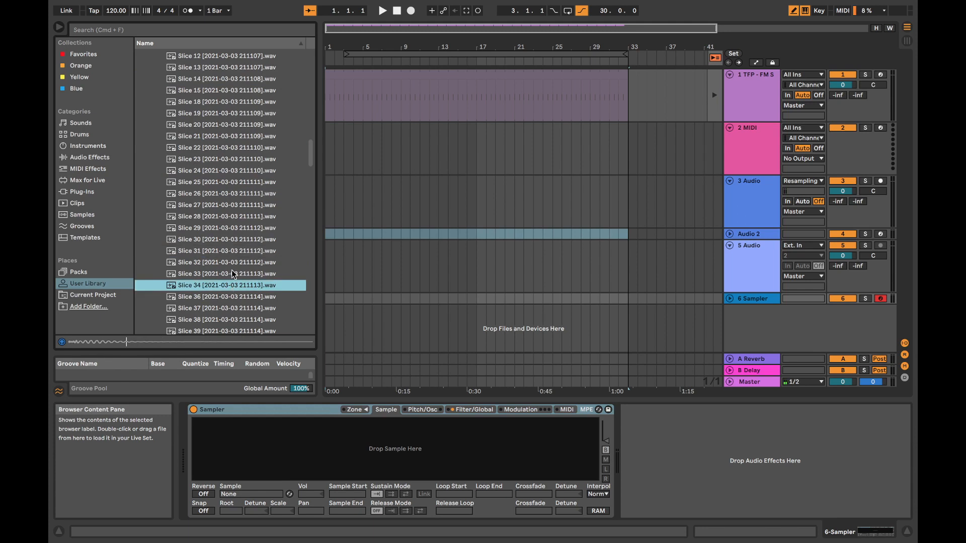
left_click(230, 264)
left_click(229, 284)
left_click(230, 273)
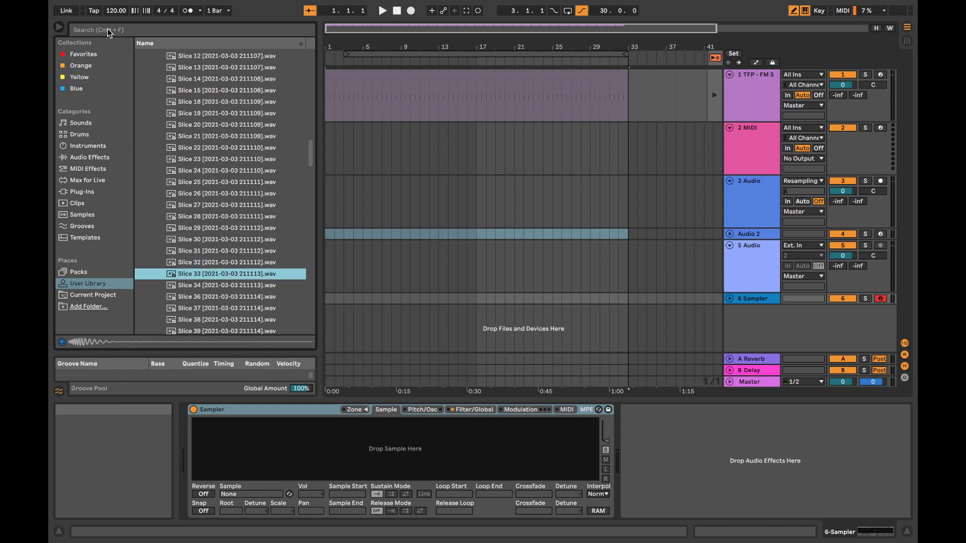
Search the Samples category for "808" and look through the matching samples
left_click(84, 214)
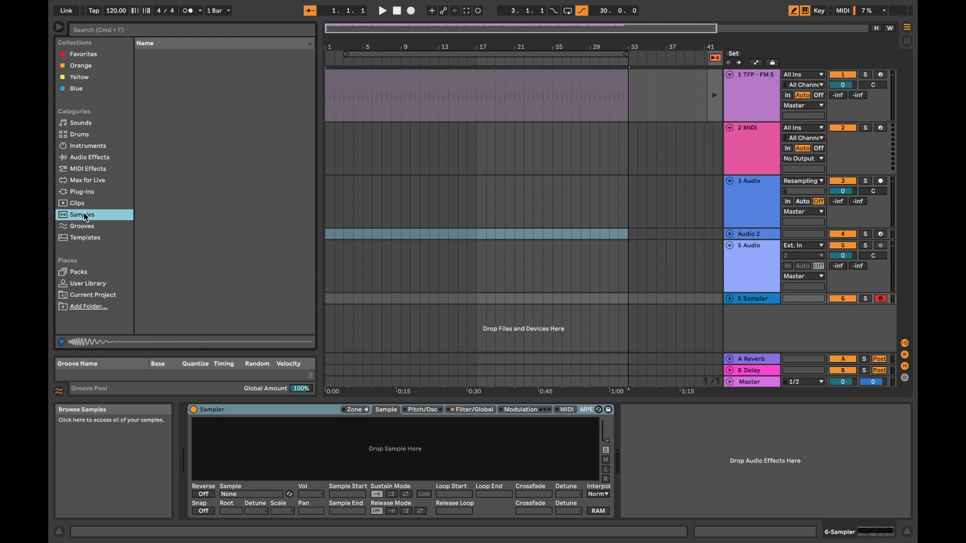
left_click(96, 30)
type("8")
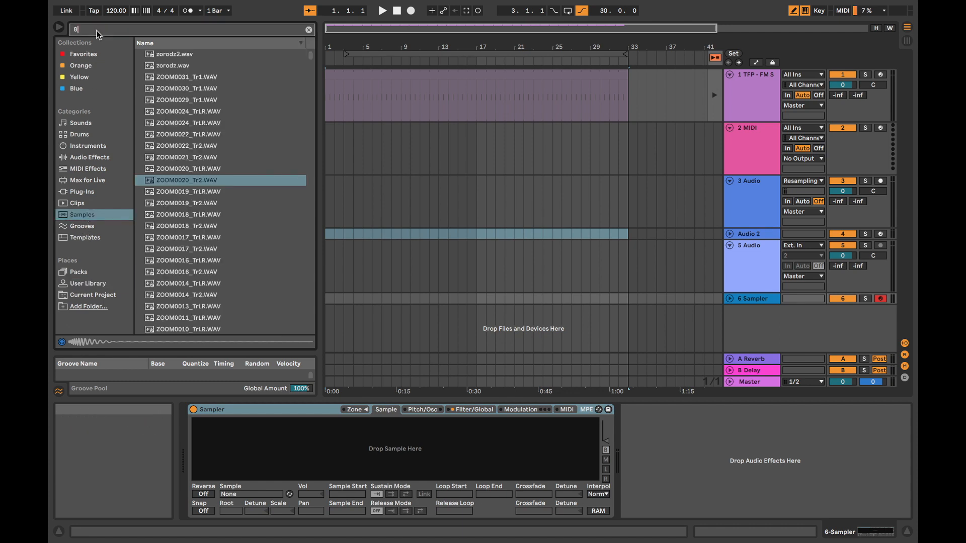
type("08")
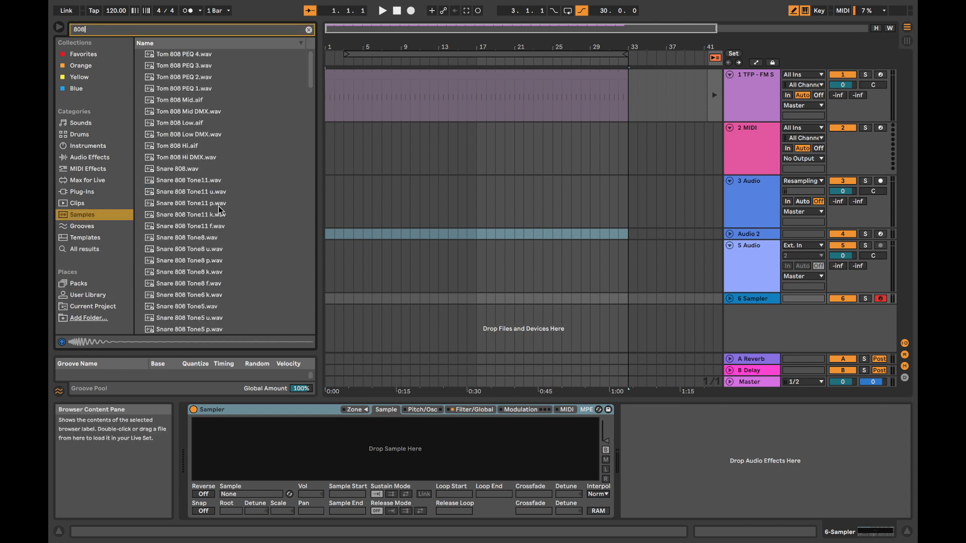
scroll(218, 207, "down", 5)
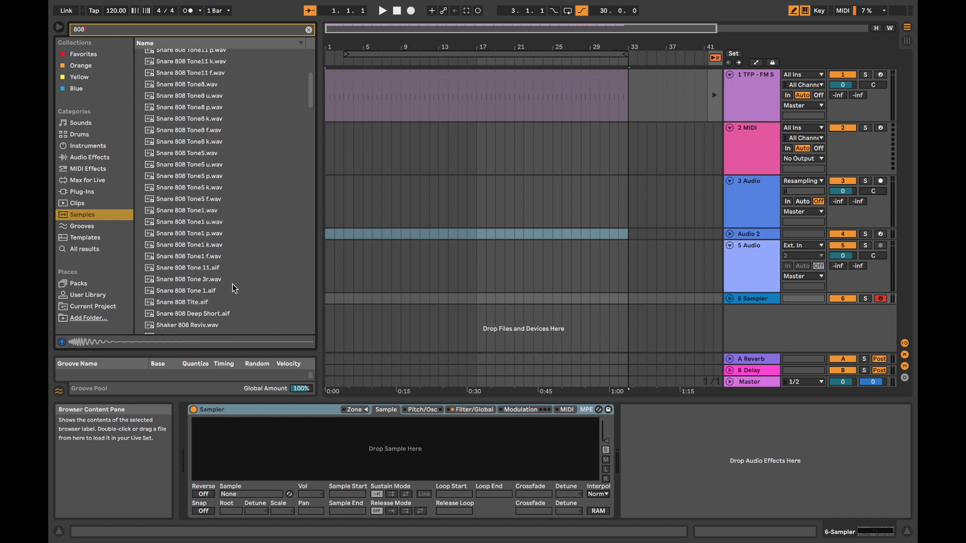
scroll(216, 264, "up", 5)
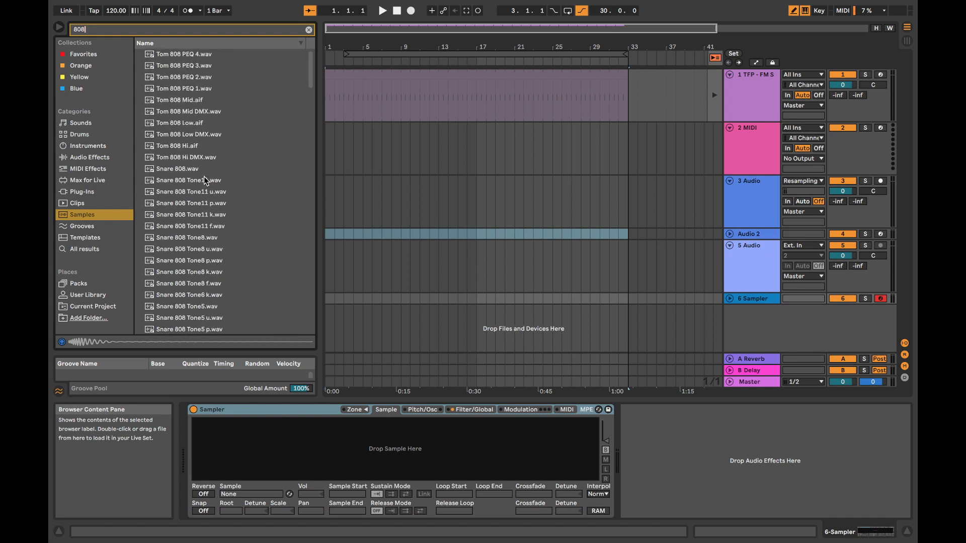
Audition the Snare 808 samples from Tone11 u to Tone8 p
left_click(206, 191)
left_click(213, 226)
key("Down")
key("Down")
key("Down")
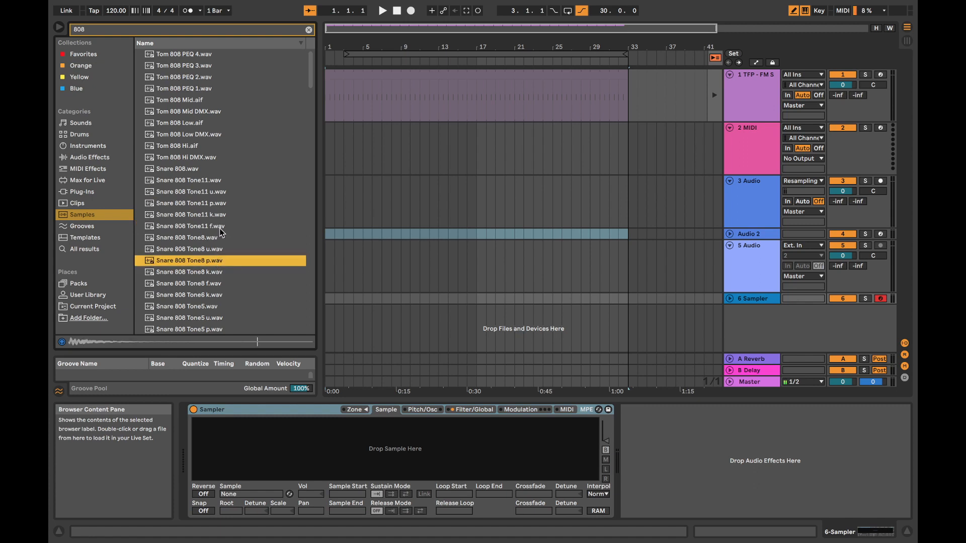
Audition the 808 kick samples from Kick Sub 808 Long C1 to Kick 808 Tone11 t, and load Kick 808 Tone11 t.wav into the Sampler
scroll(195, 227, "down", 6)
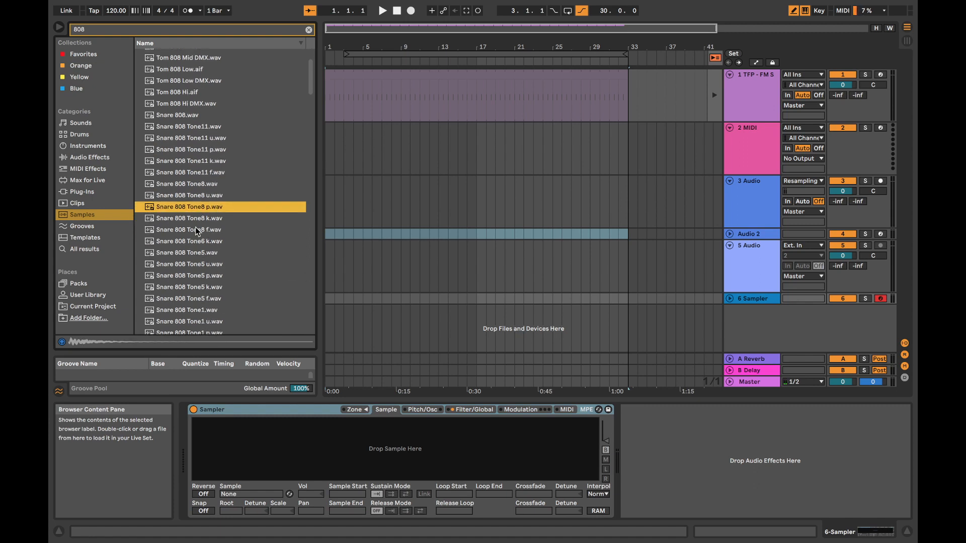
scroll(200, 232, "down", 3)
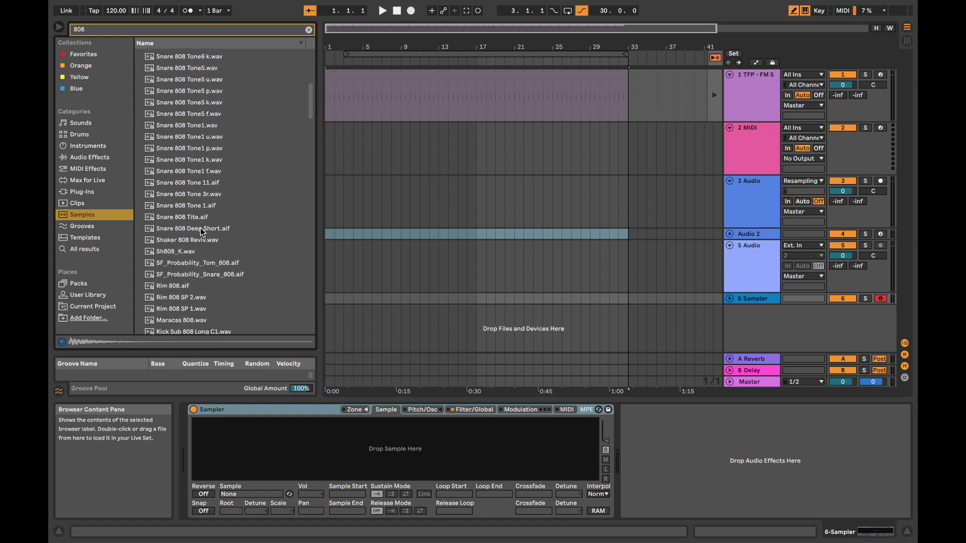
scroll(204, 232, "down", 1)
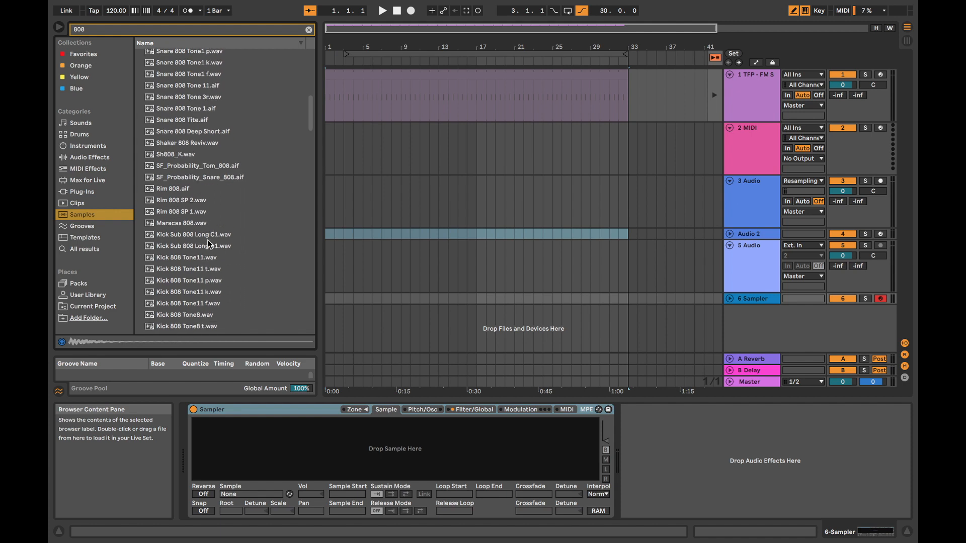
left_click(208, 236)
left_click(215, 247)
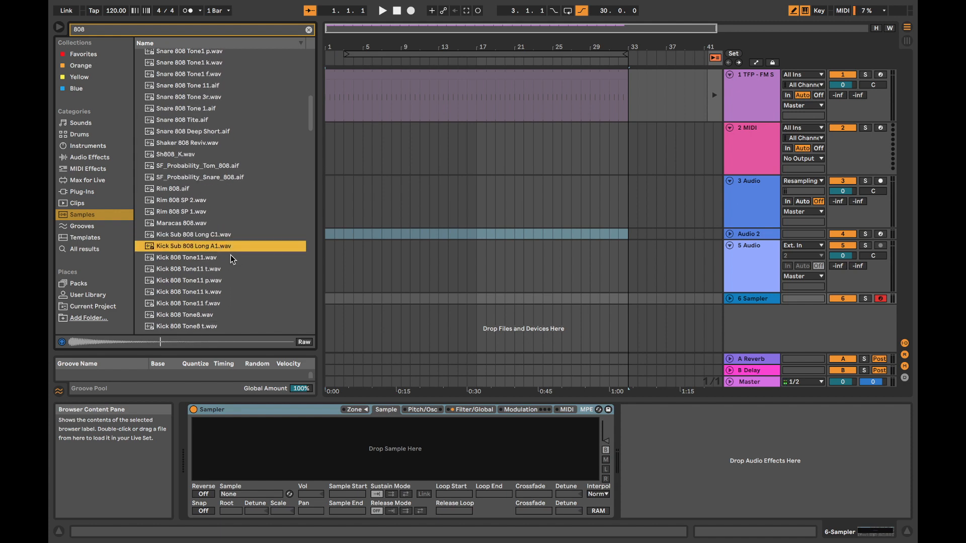
left_click(229, 256)
left_click(220, 269)
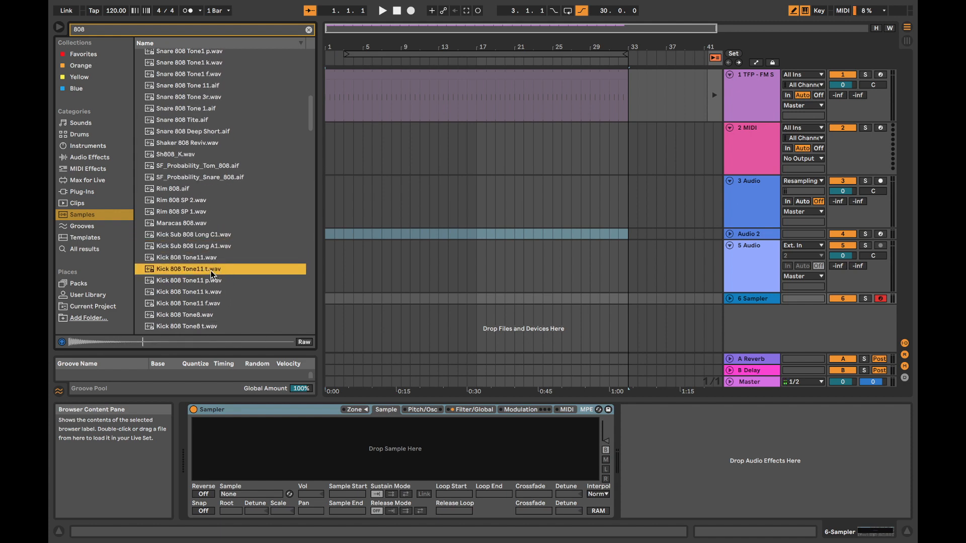
left_click_drag(210, 271, 384, 475)
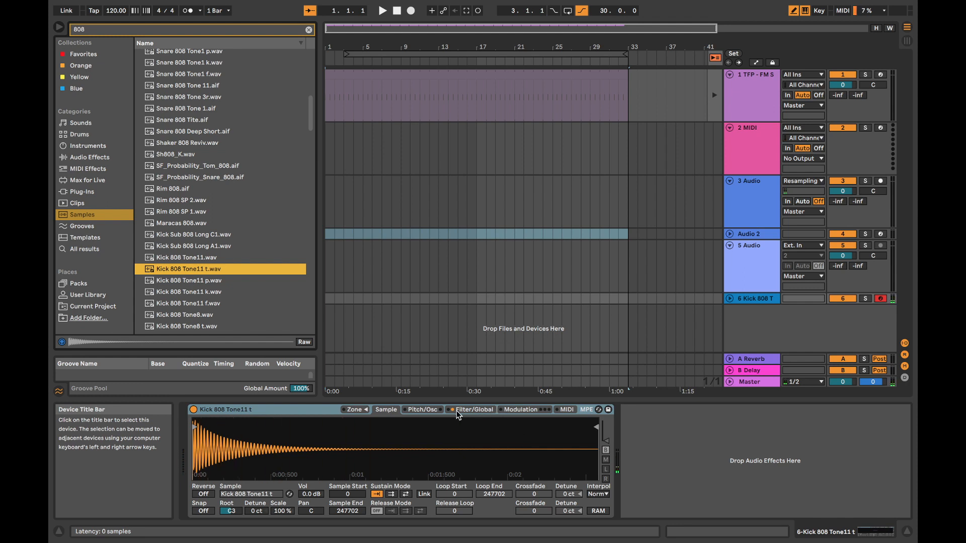
Enable the Sampler's modulation oscillator and set its volume to -1.2 dB
left_click(521, 410)
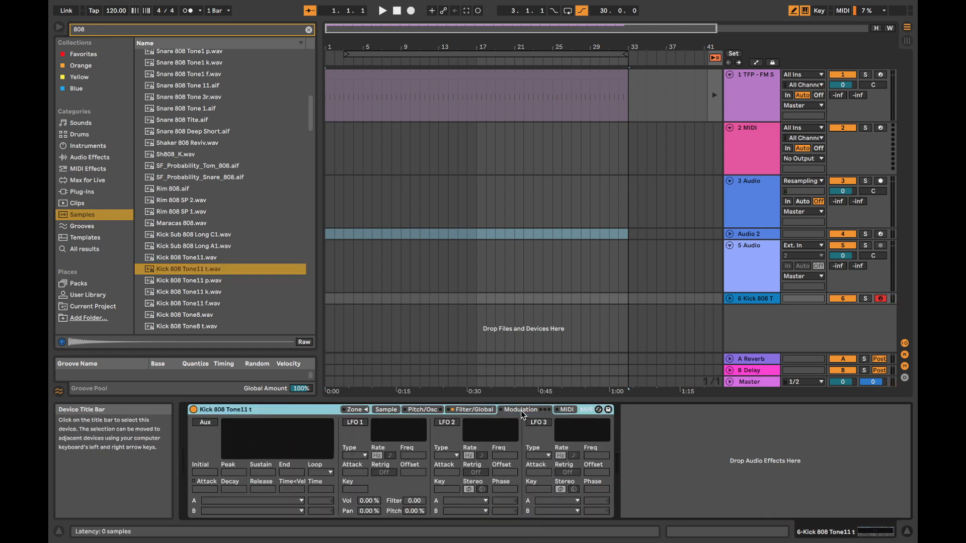
left_click(484, 410)
left_click(422, 411)
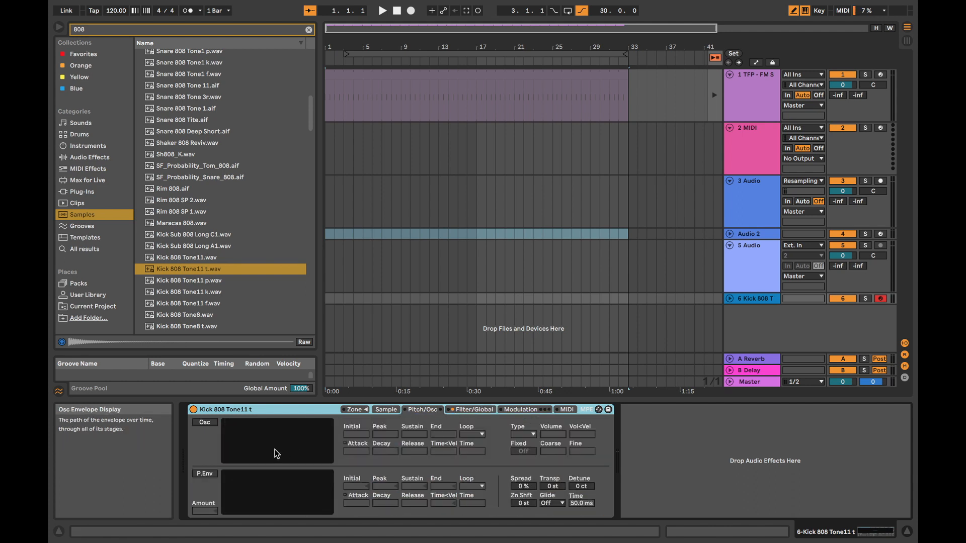
left_click(205, 424)
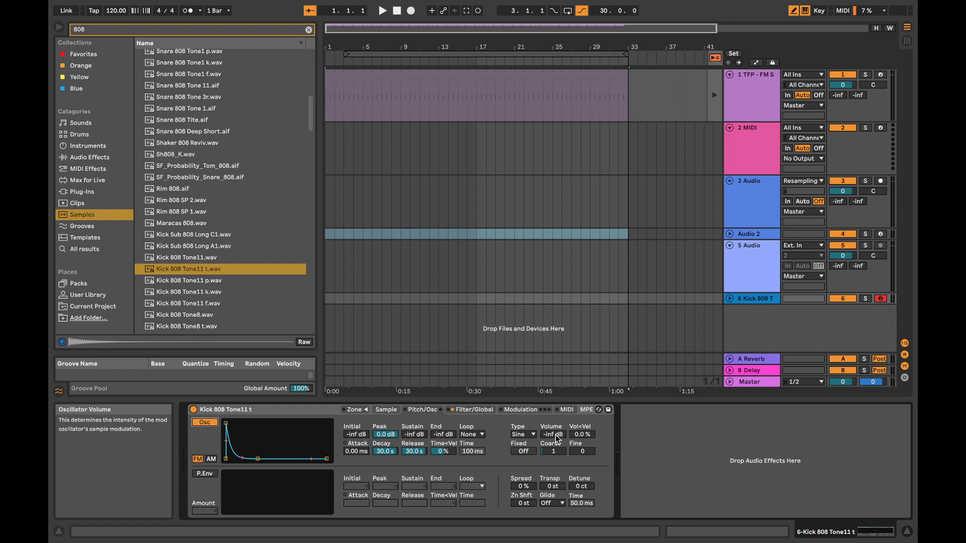
left_click_drag(556, 439, 553, 432)
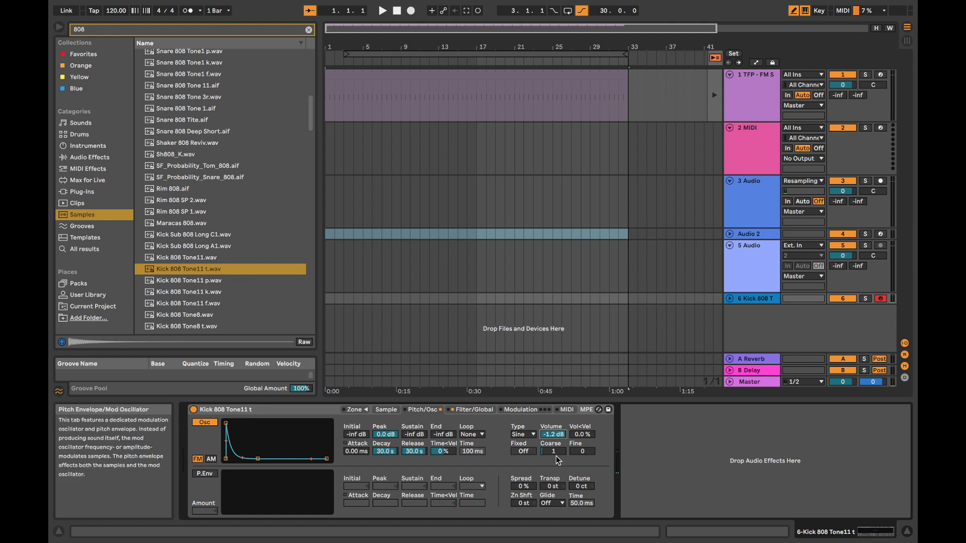
Set the modulation oscillator's coarse tuning to 5, switch it to a fixed frequency of 229 Hz, and reshape its envelope with a slower attack
left_click_drag(556, 456, 557, 443)
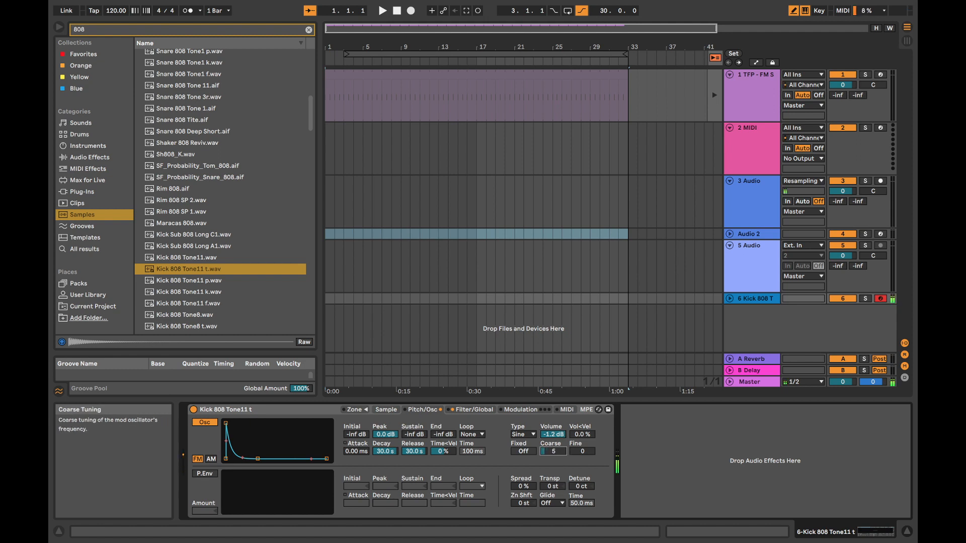
left_click(523, 451)
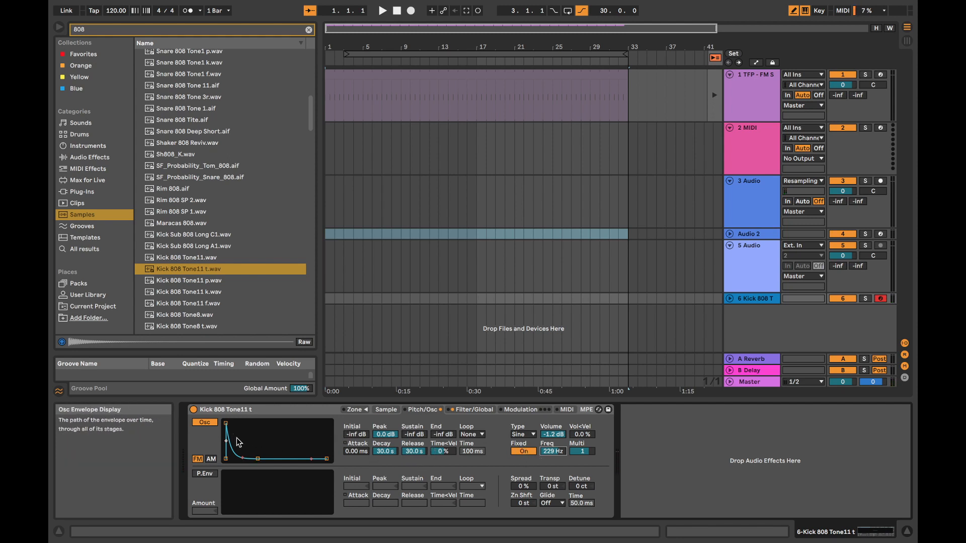
left_click_drag(226, 423, 235, 448)
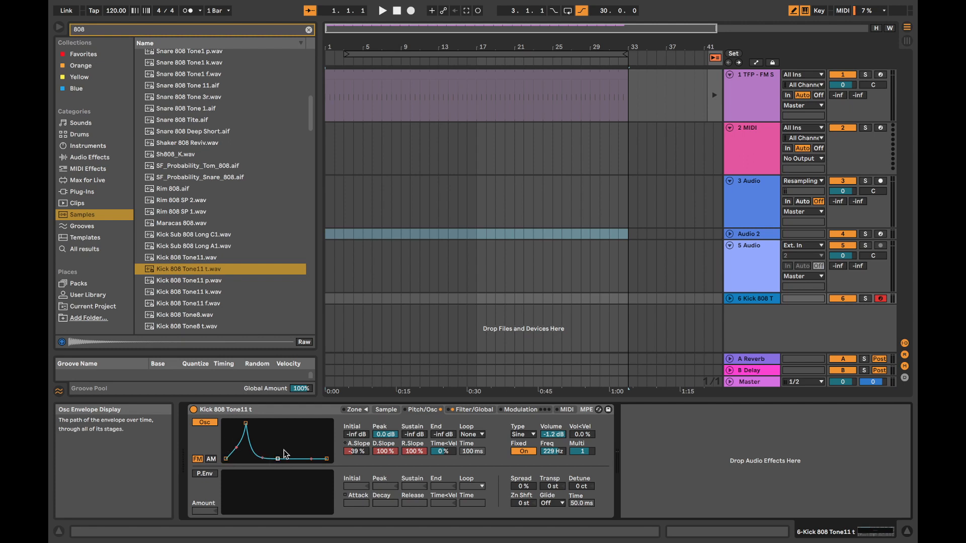
Try the Noise and Sw 64 waveforms for the modulation oscillator
left_click(527, 435)
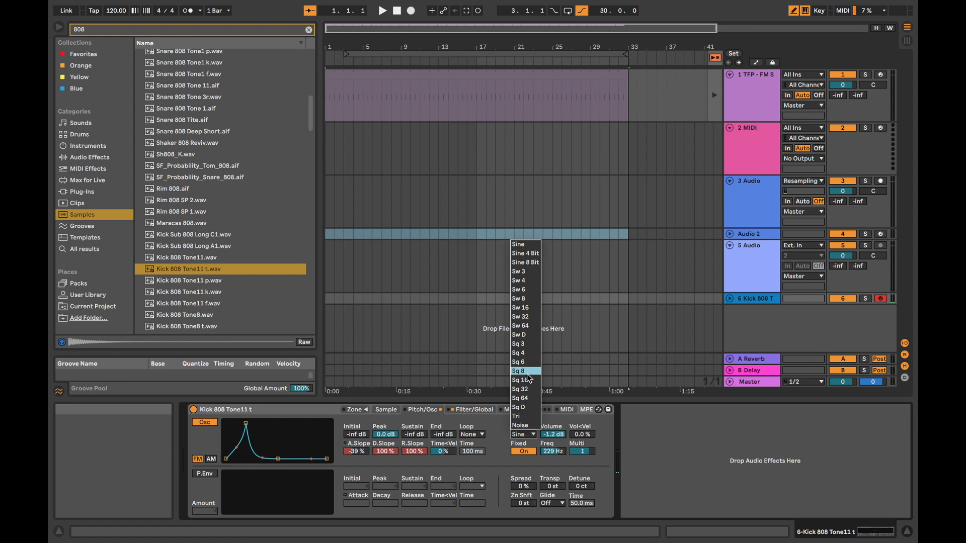
left_click(525, 426)
left_click(531, 435)
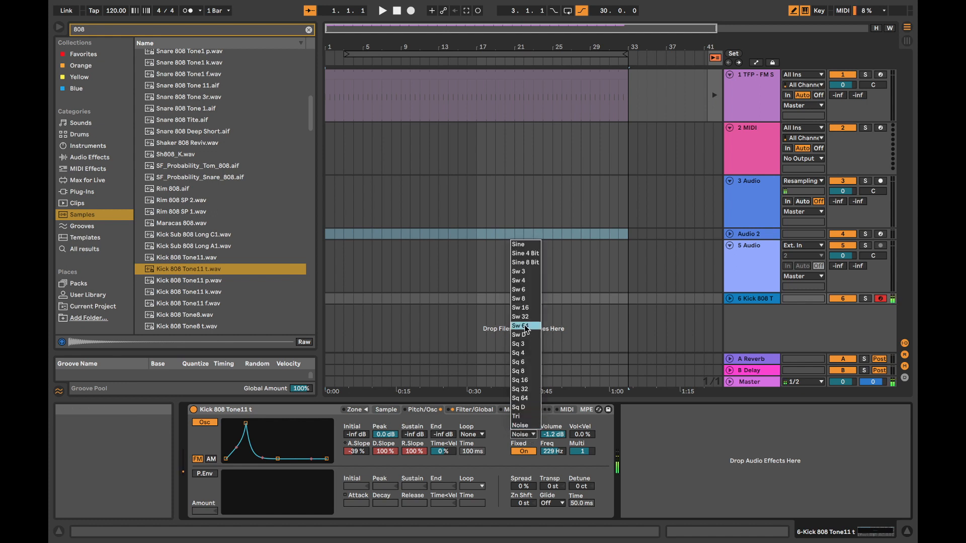
left_click(526, 328)
Set the modulation oscillator to -18 dB, Sine type and 487 Hz, with an envelope attack slope of 59%
left_click_drag(553, 435, 560, 473)
left_click(523, 435)
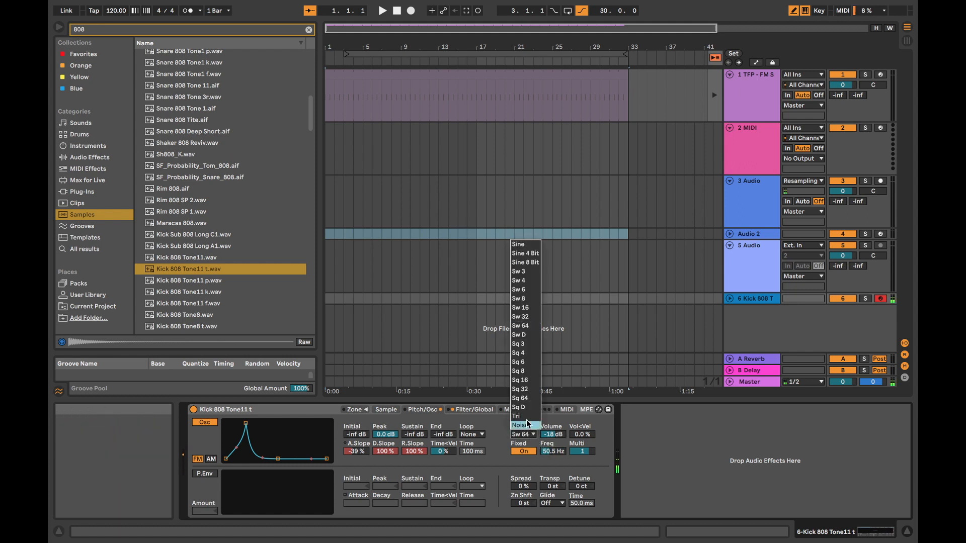
left_click(522, 245)
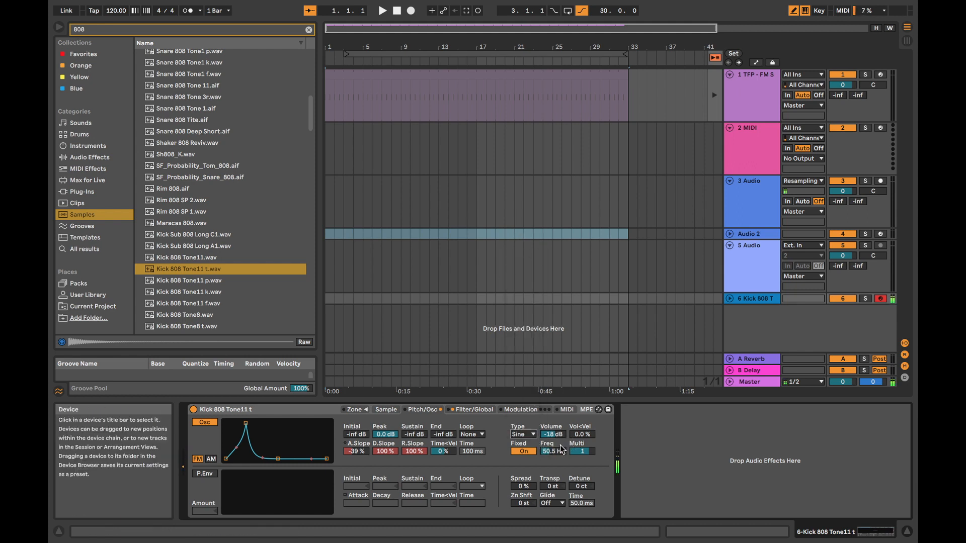
left_click_drag(553, 452, 553, 435)
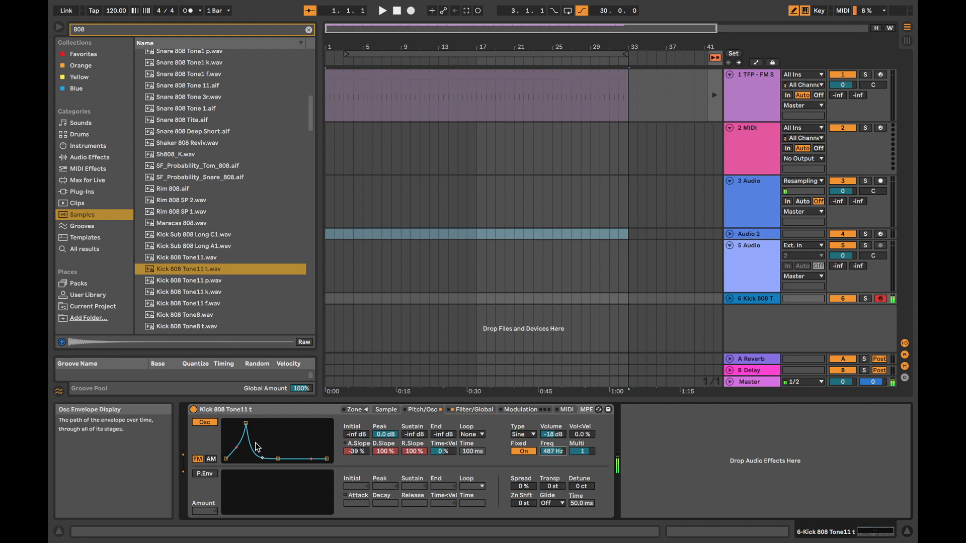
left_click_drag(237, 448, 236, 431)
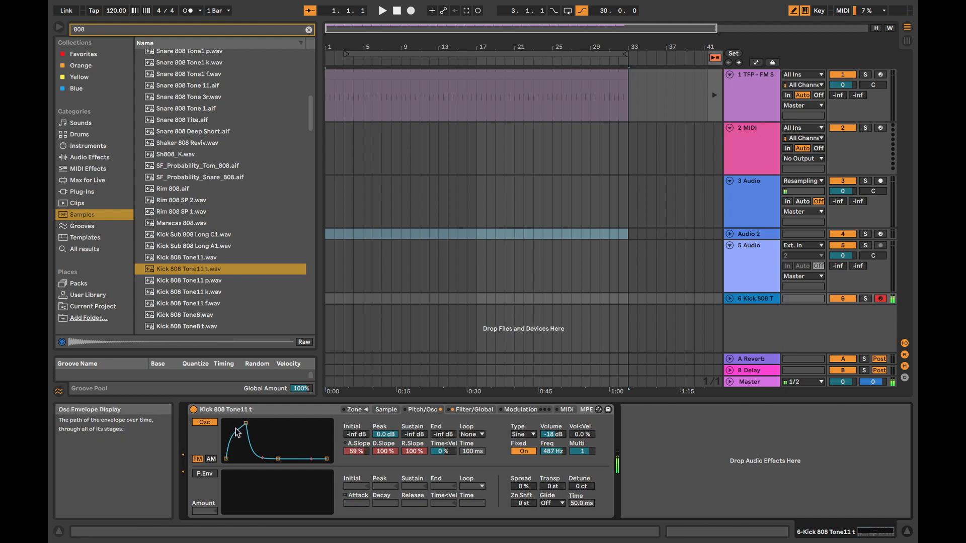
Enable the pitch envelope with amount +48 st and shape it to initial 93%, peak 1.7%, sustain -69% and decay 1.53 s
left_click(202, 473)
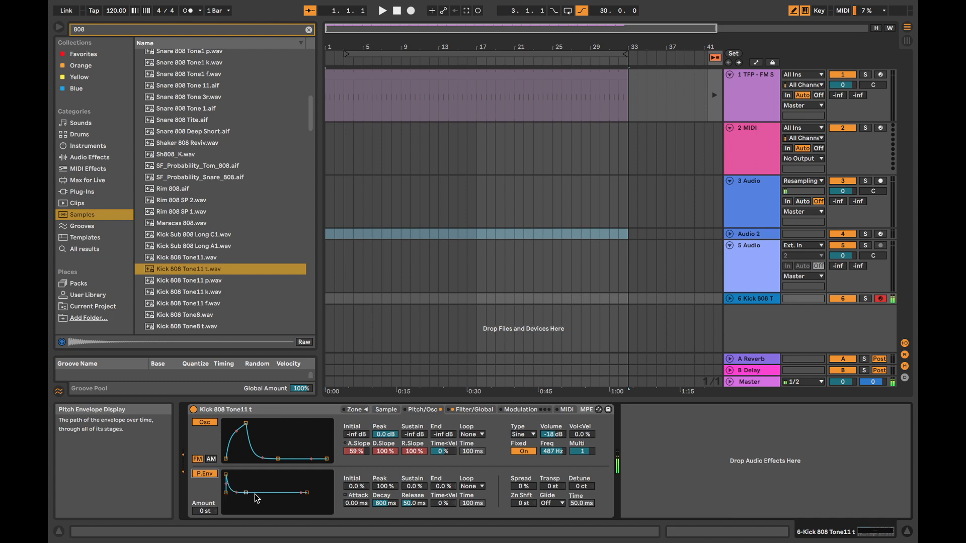
left_click_drag(208, 511, 249, 505)
mouse_move(226, 474)
left_mouse_down()
mouse_move(229, 500)
mouse_move(226, 474)
left_mouse_up()
left_click_drag(229, 500, 208, 509)
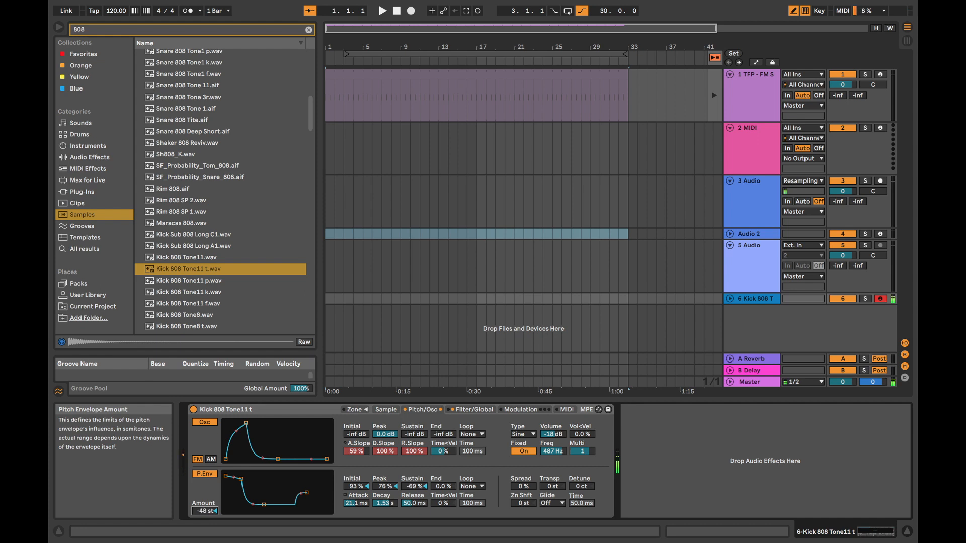
left_click_drag(241, 479, 228, 492)
Search the Max for Live devices for "prandom" and add PrandomMap5 to the Sampler track
left_click(75, 192)
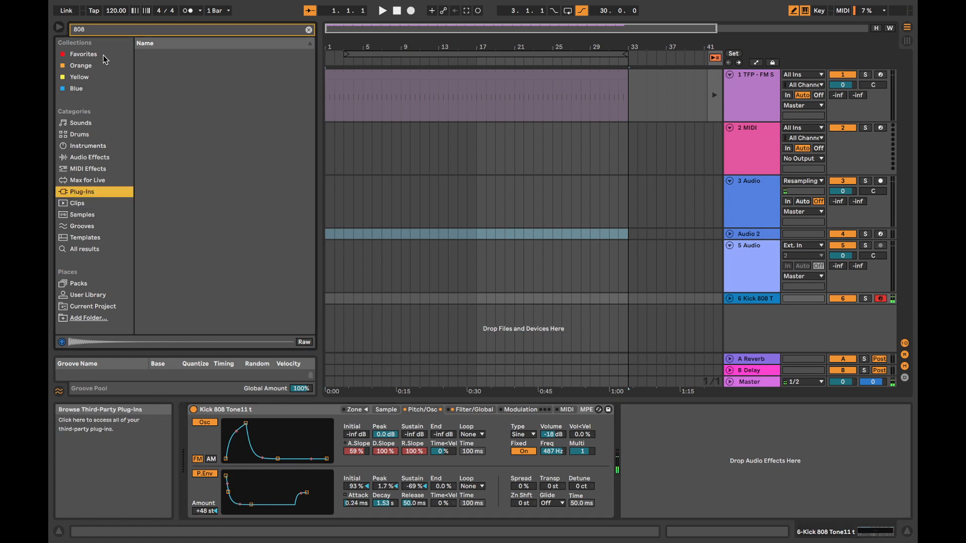
left_click(101, 29)
key("BackSpace")
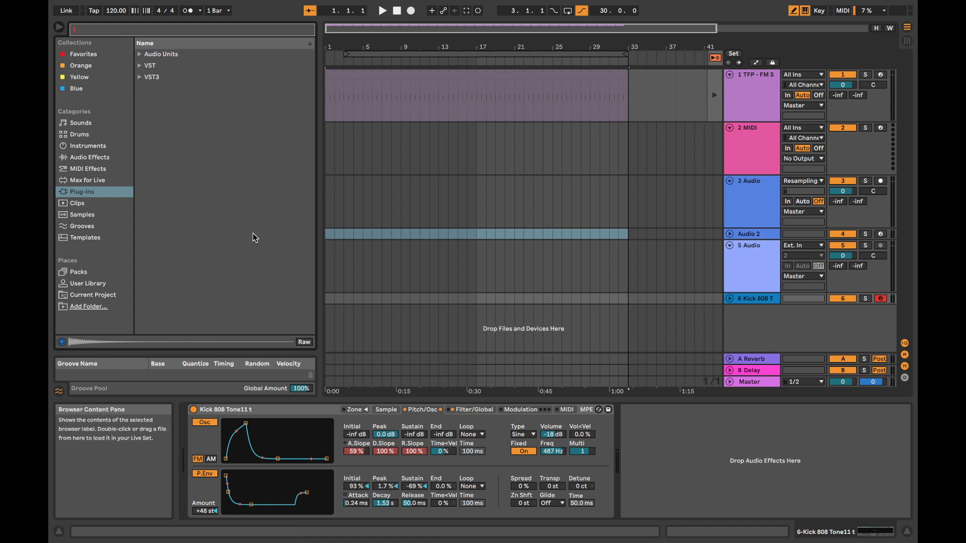
type("prandom")
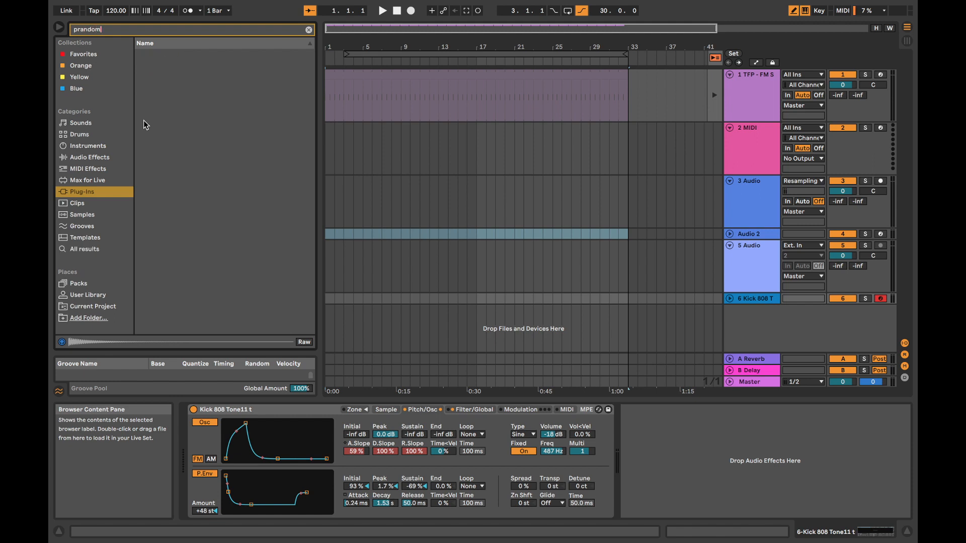
left_click(97, 181)
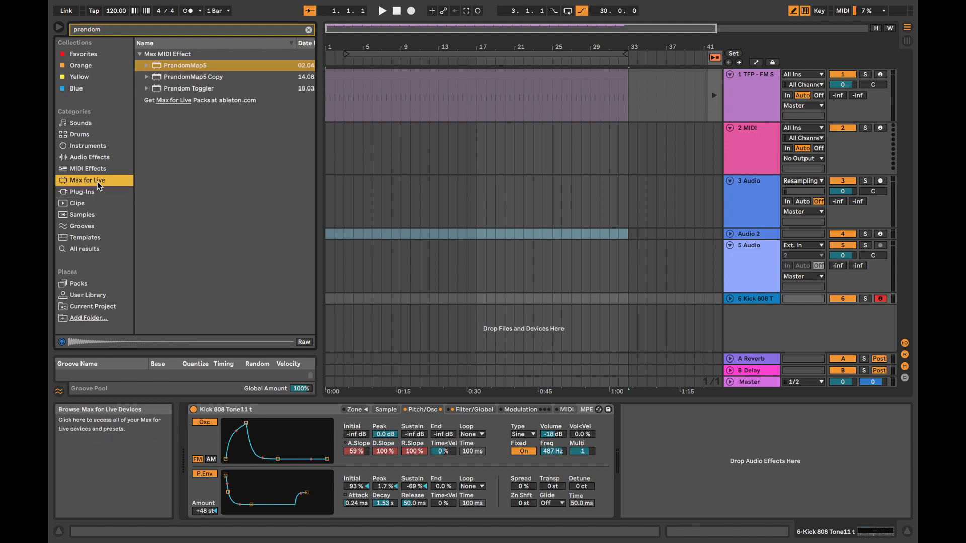
double_click(176, 66)
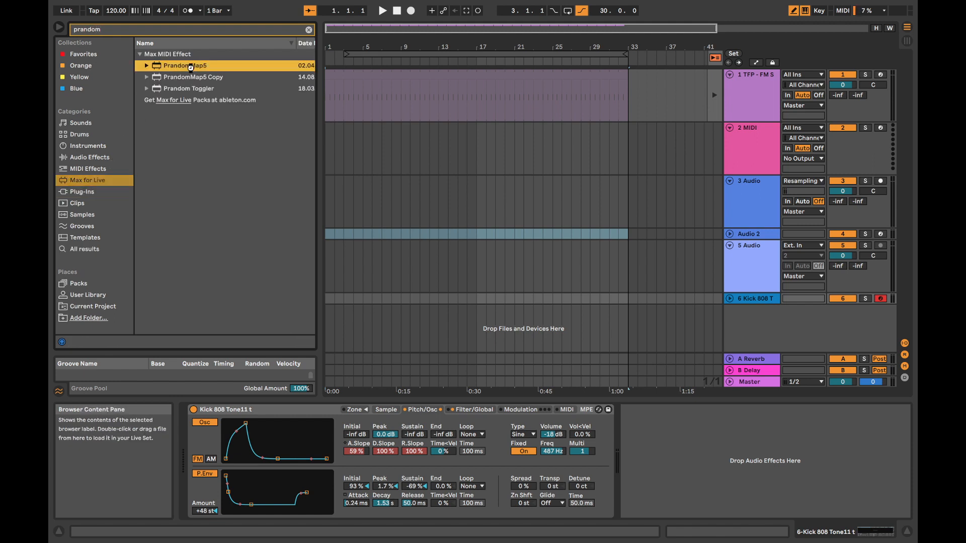
Map PrandomMap5's first three slots to the Sampler's pitch envelope amount, oscillator volume and oscillator fixed frequency
left_click(256, 443)
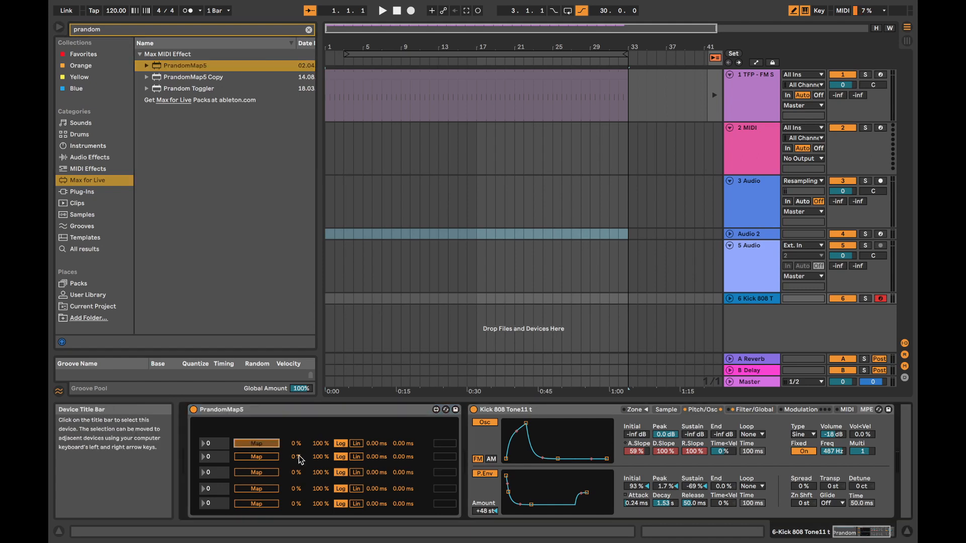
left_click(491, 512)
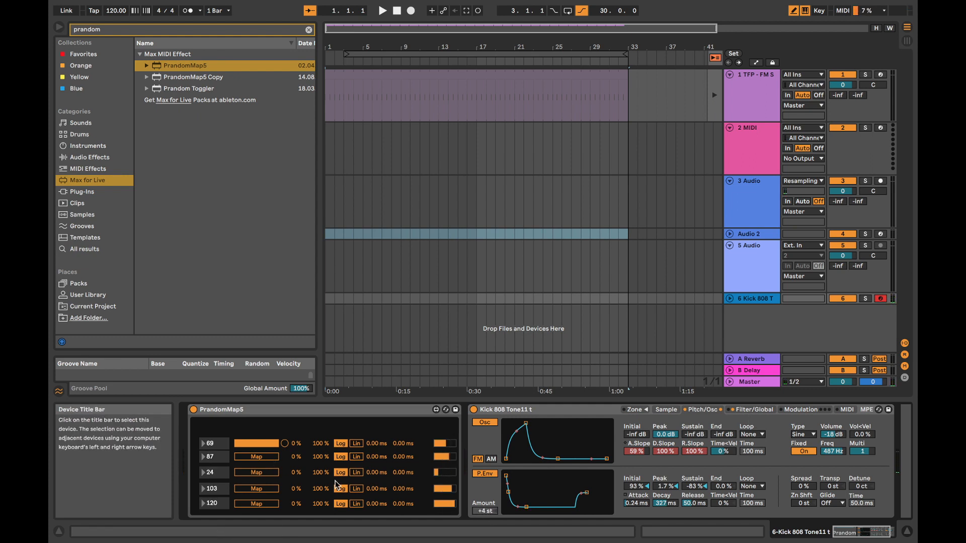
left_click(257, 457)
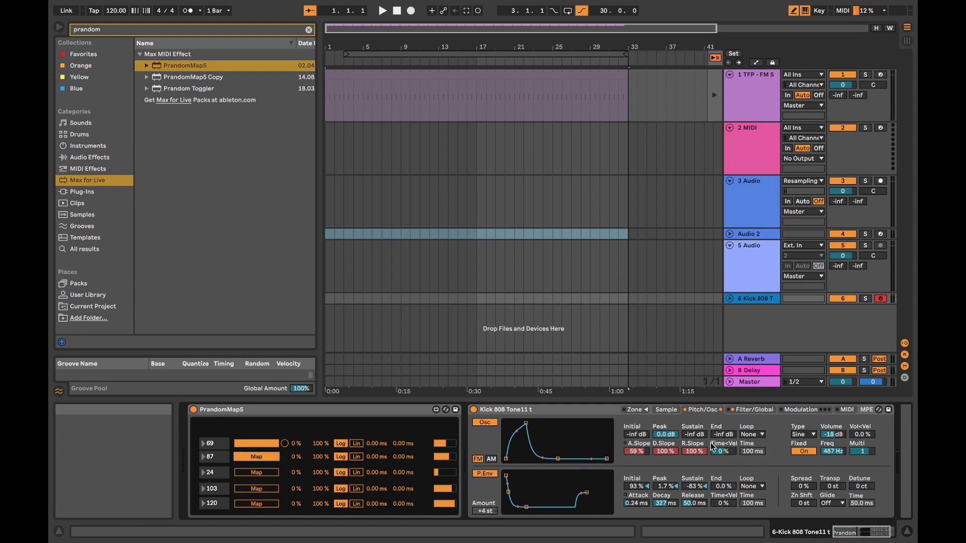
left_click(837, 436)
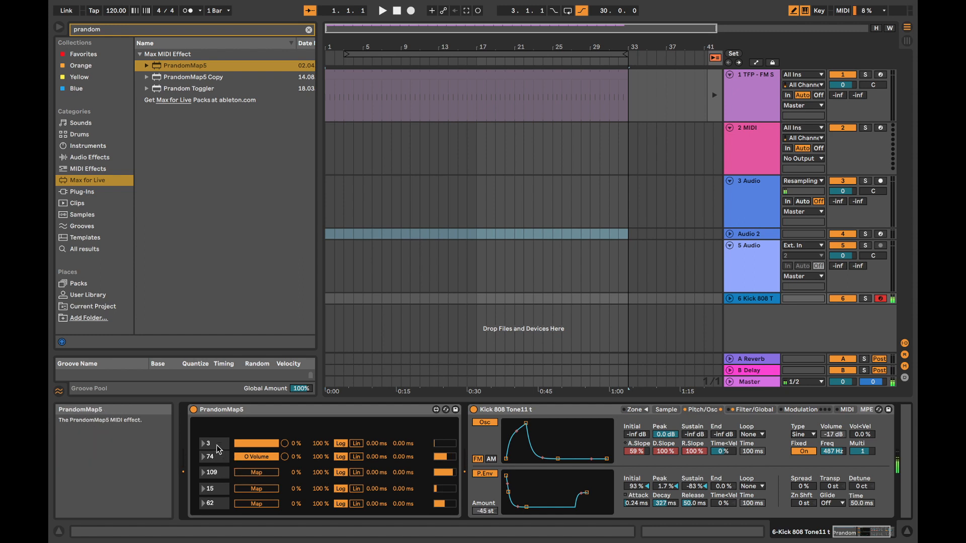
left_click(839, 451)
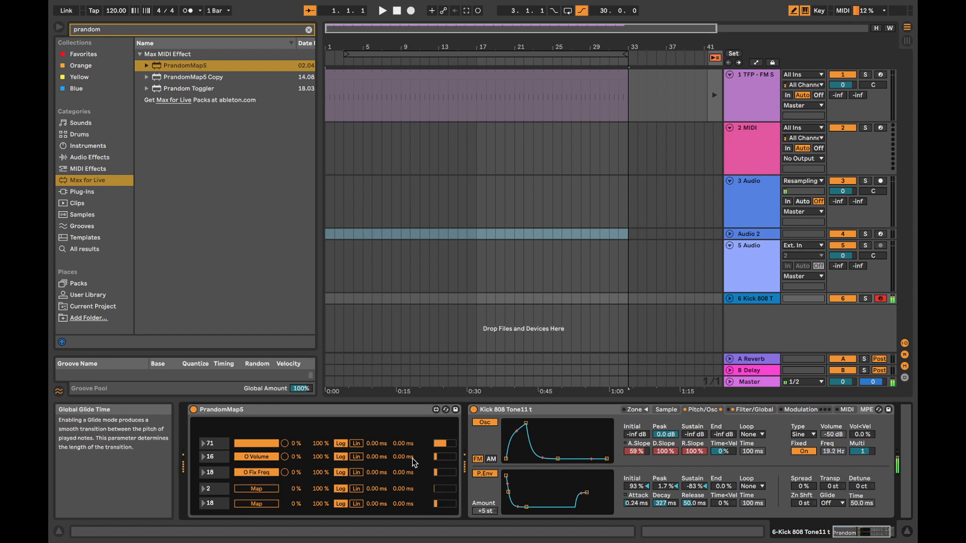
Set PrandomMap5's oscillator volume minimum to 36% and the fixed frequency's downward smoothing to 197 ms, and select the Kick 808 track
left_click_drag(401, 473, 401, 473)
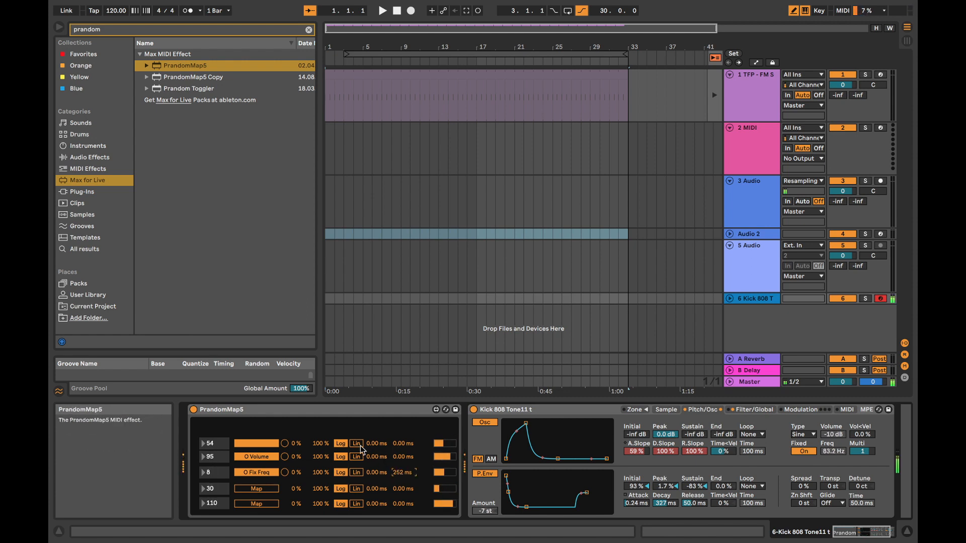
left_click_drag(299, 444, 300, 422)
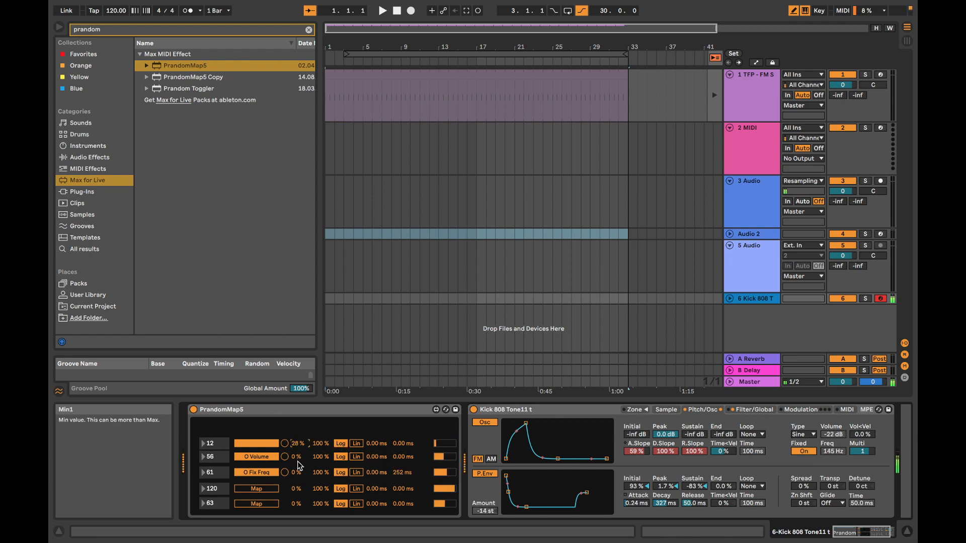
mouse_move(296, 458)
left_mouse_down()
mouse_move(295, 437)
mouse_move(296, 459)
left_mouse_up()
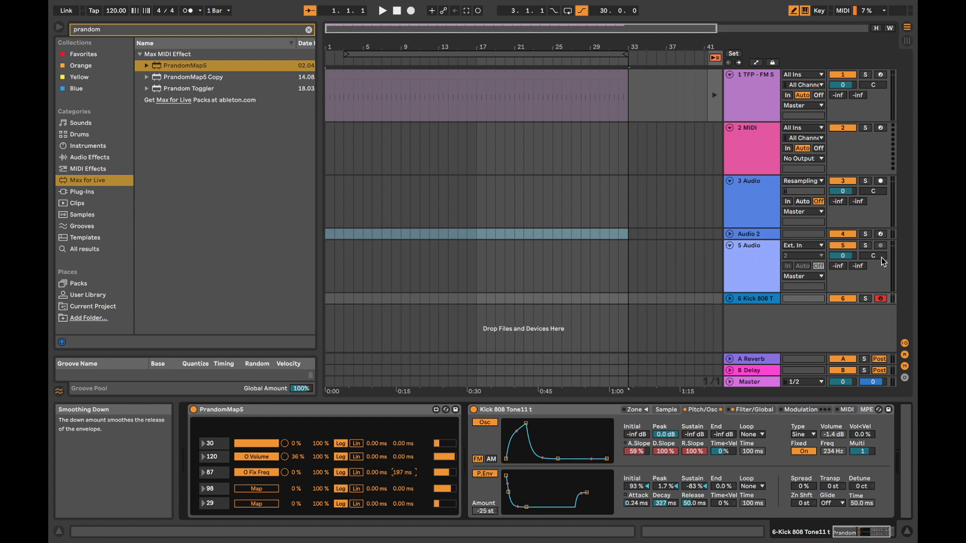
left_click(759, 299)
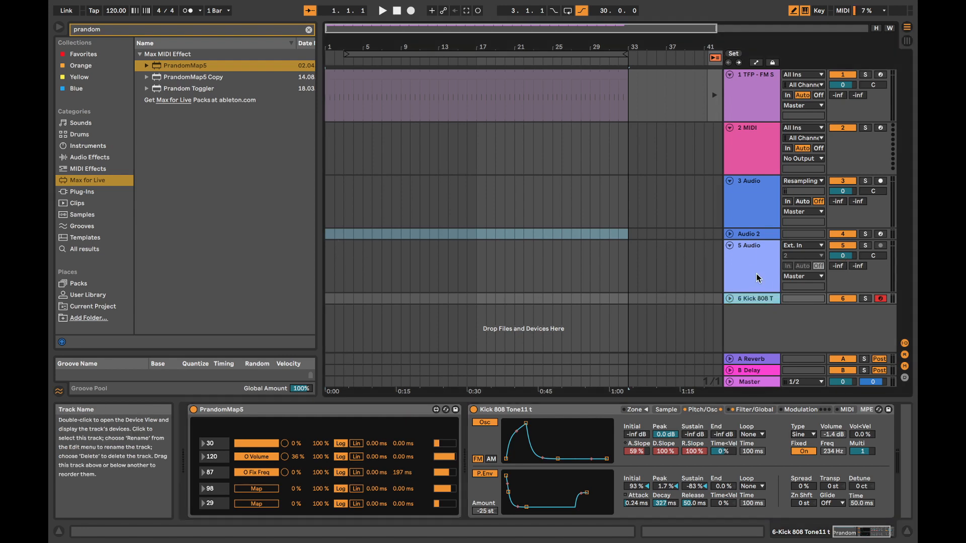
Delete the empty 5 Audio track and rename the Audio 2 track as FM Noise
left_click(758, 278)
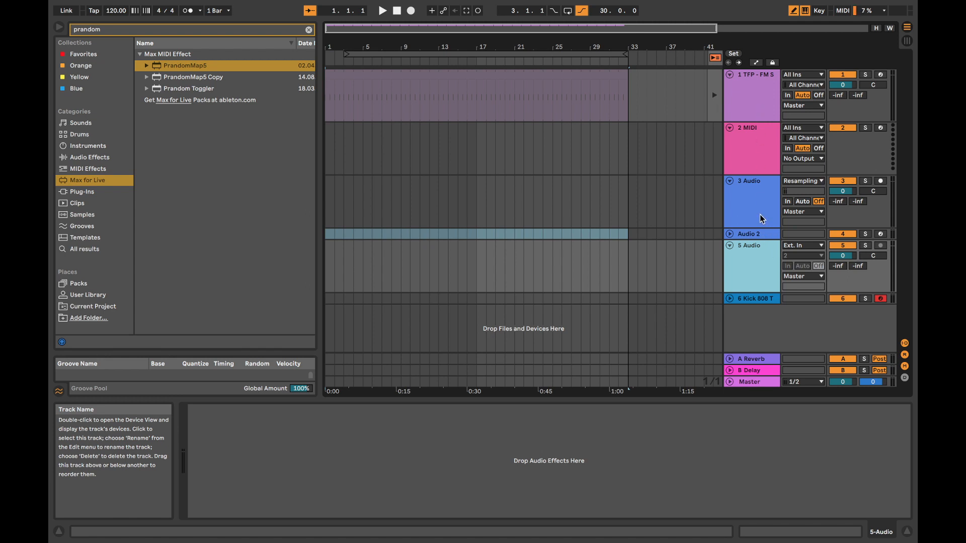
key("Delete")
left_click(741, 234)
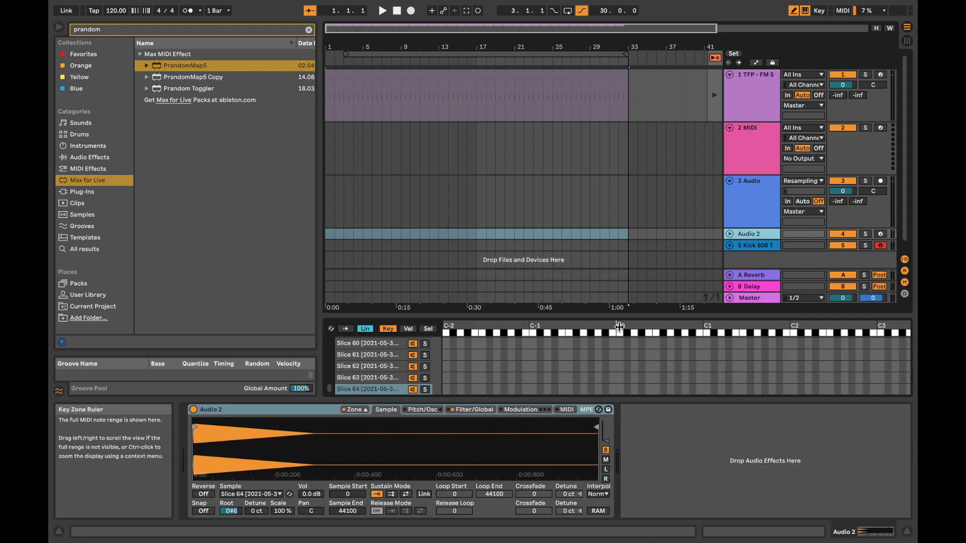
right_click(744, 234)
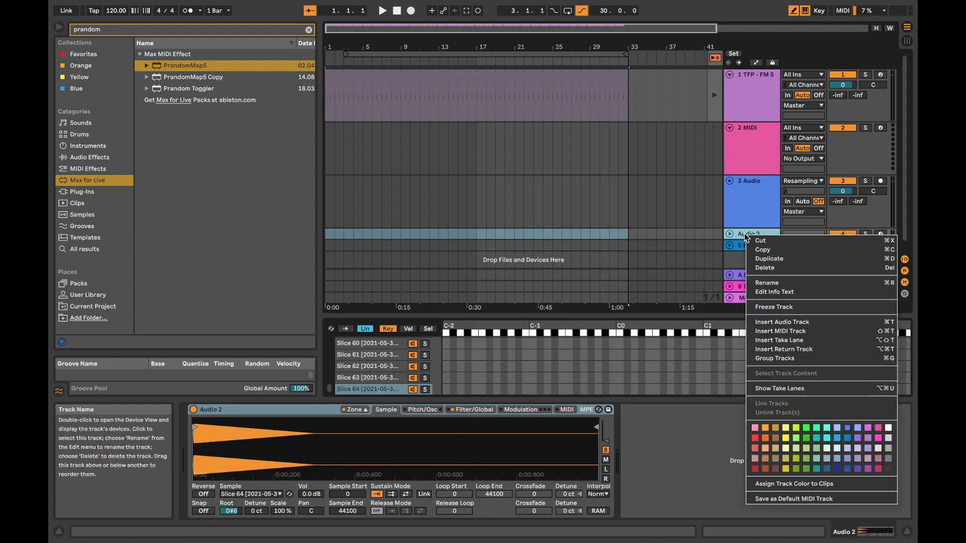
left_click(783, 283)
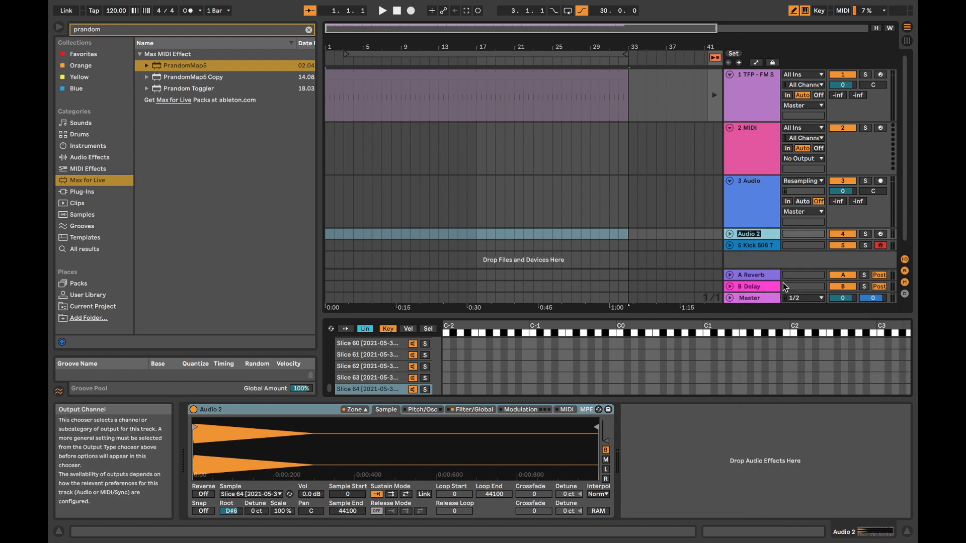
type("FM Ooise")
key("Return")
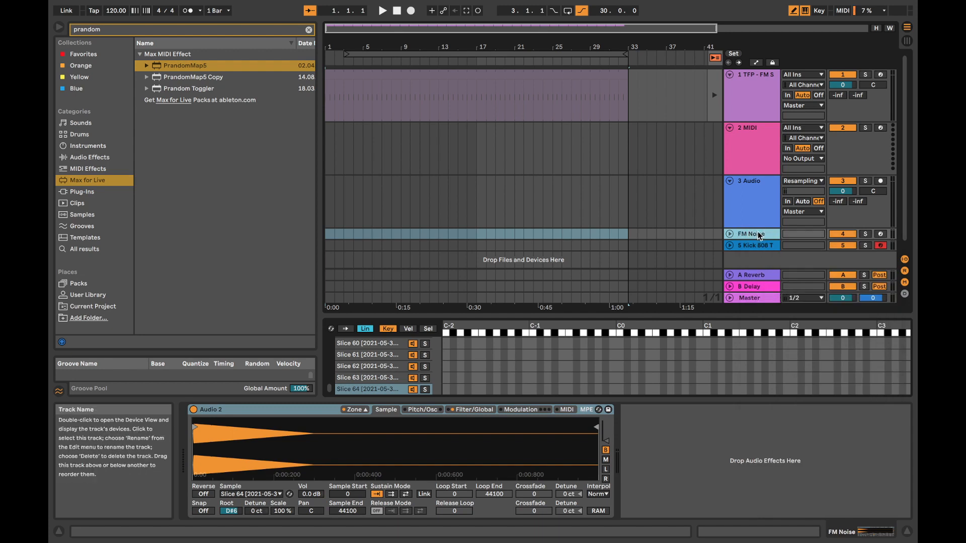
Delete the 2 MIDI and 3 Audio tracks, and return the TFP - FM Sound Generator track to arrangement playback
left_click(749, 159)
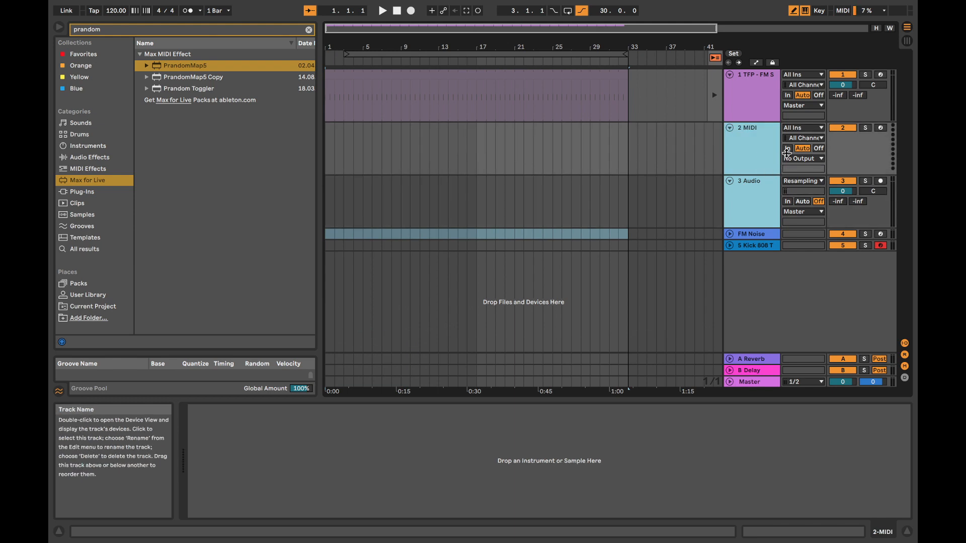
left_click(756, 147)
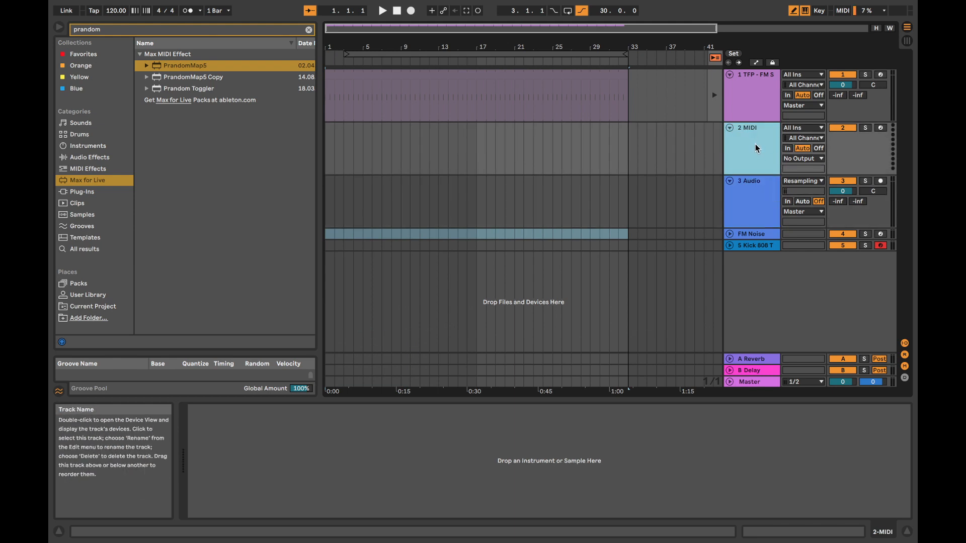
key("Delete")
key("Delete")
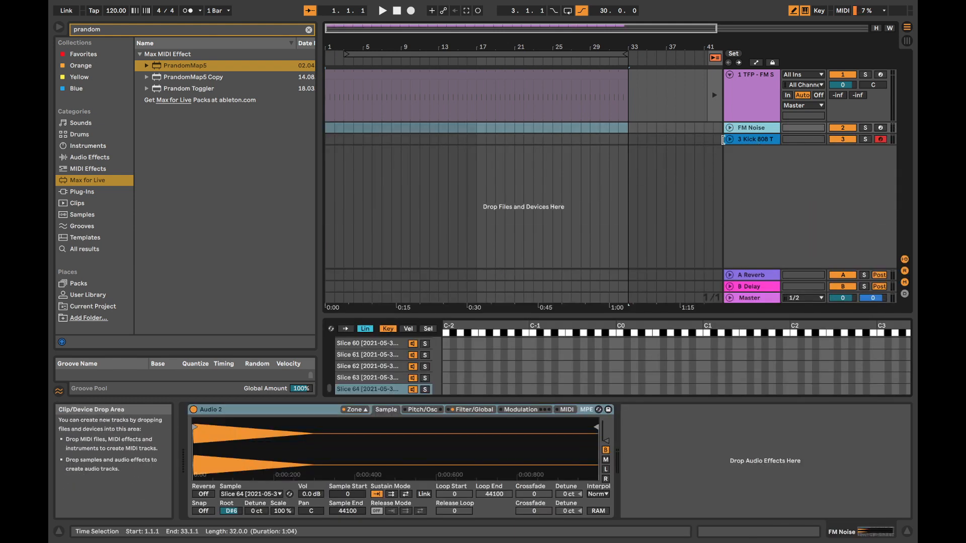
left_click(743, 107)
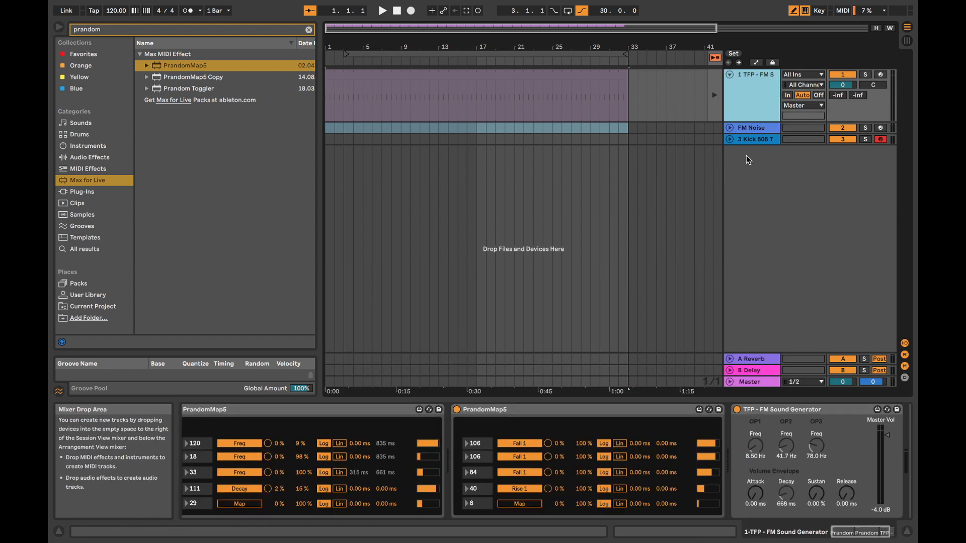
left_click(719, 103)
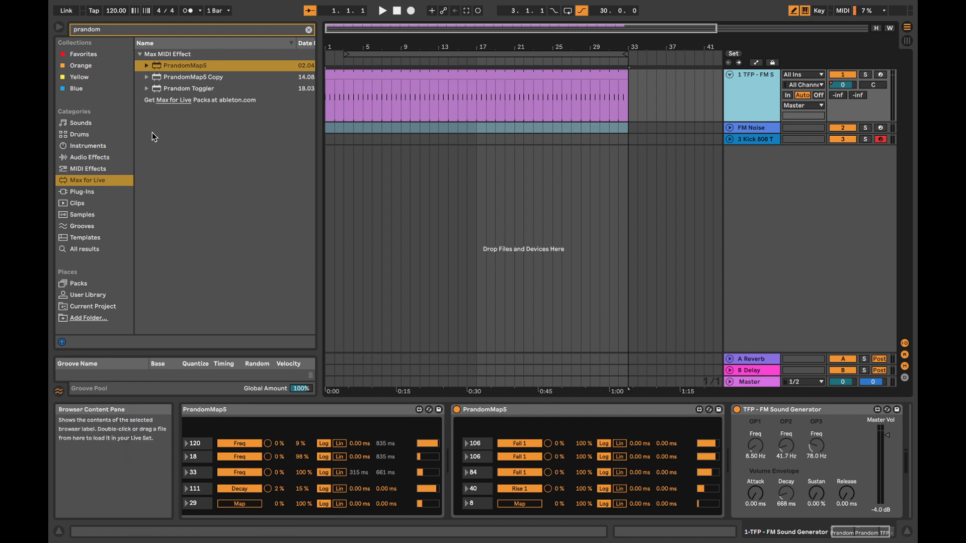
Search the Max for Live devices for "fm" and add TFP - 2 Operator FM Synth as a new track
left_click(111, 25)
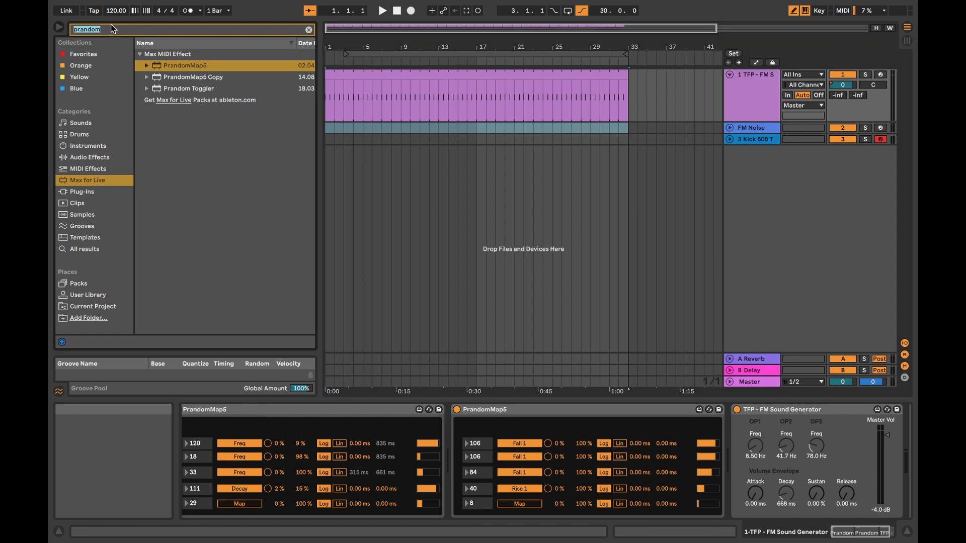
key("BackSpace")
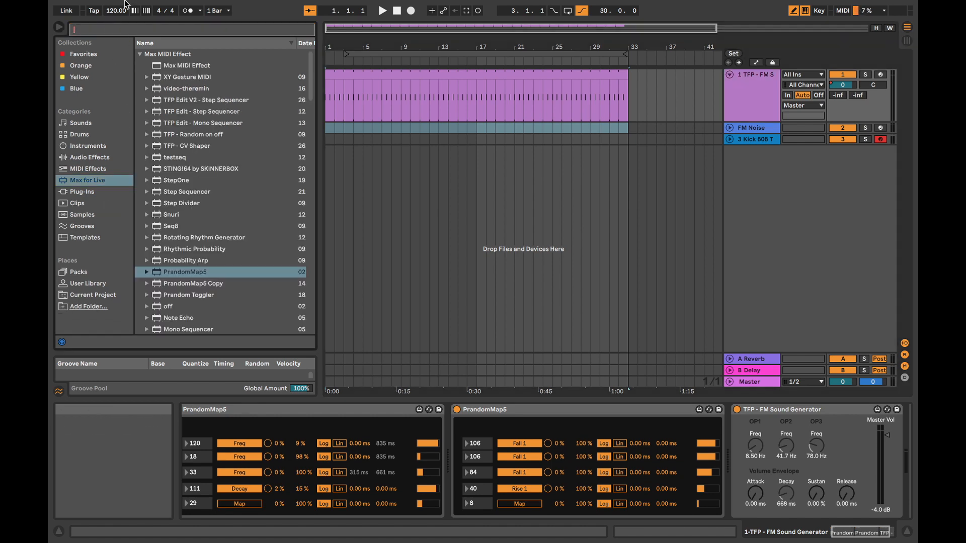
type("fm")
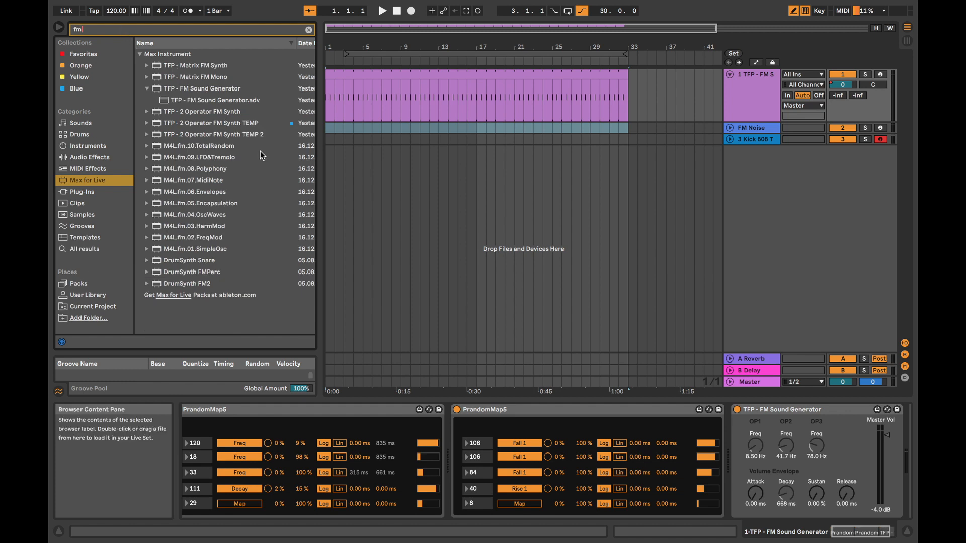
left_click(227, 113)
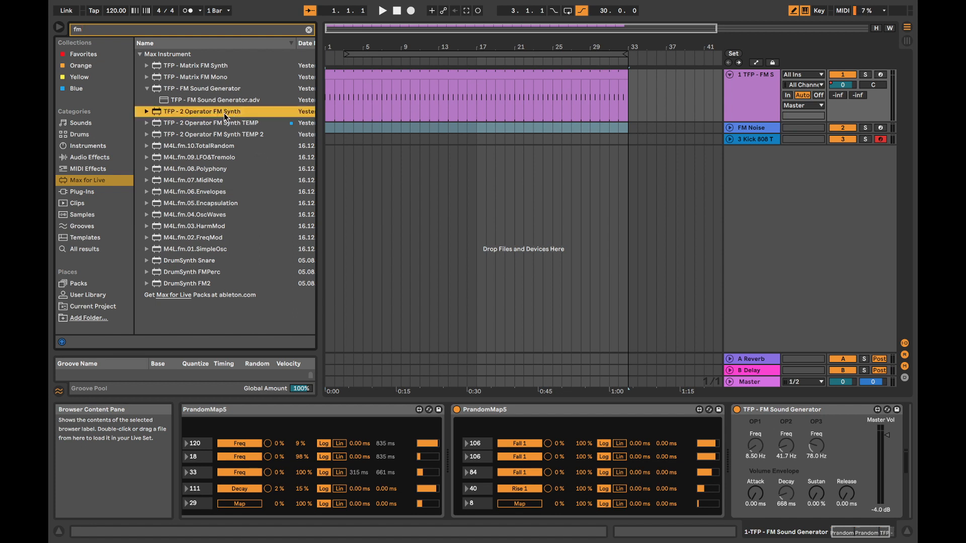
left_click_drag(223, 113, 767, 221)
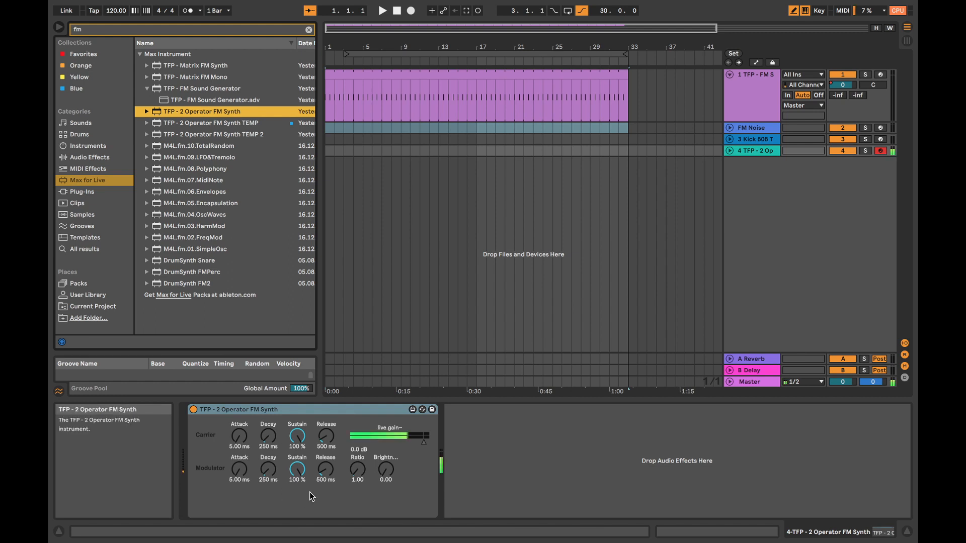
Set brightness to 59, ratio to 13.85, carrier decay to 2.34 s and release to 1.44 s, modulator decay to 2.26 s and release to 2.07 s
left_click_drag(386, 470, 360, 444)
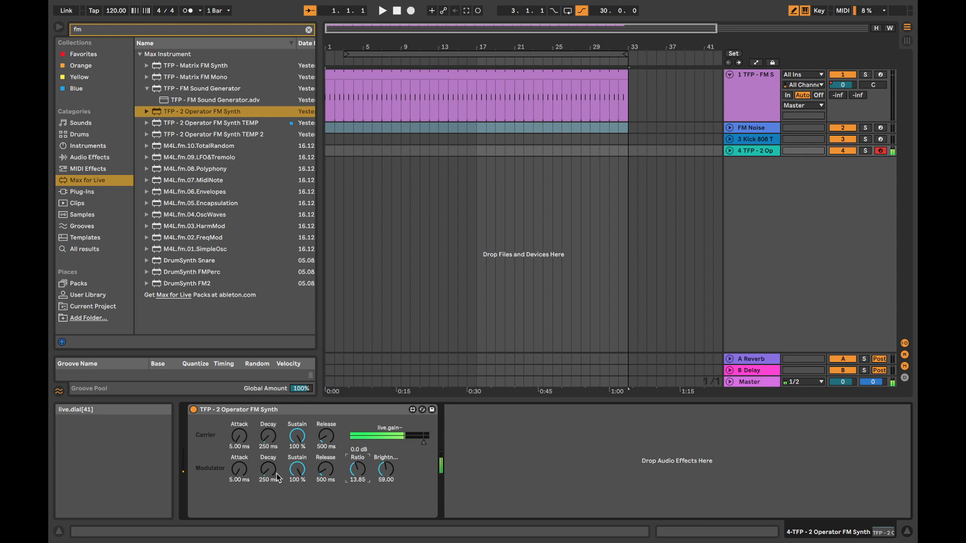
left_click_drag(273, 471, 270, 410)
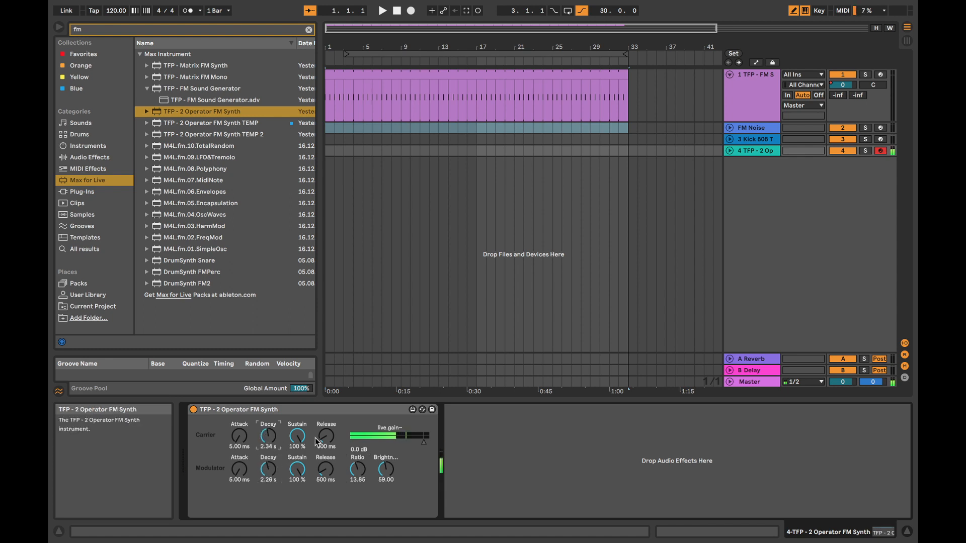
left_click_drag(317, 442, 318, 427)
left_click_drag(333, 476, 333, 458)
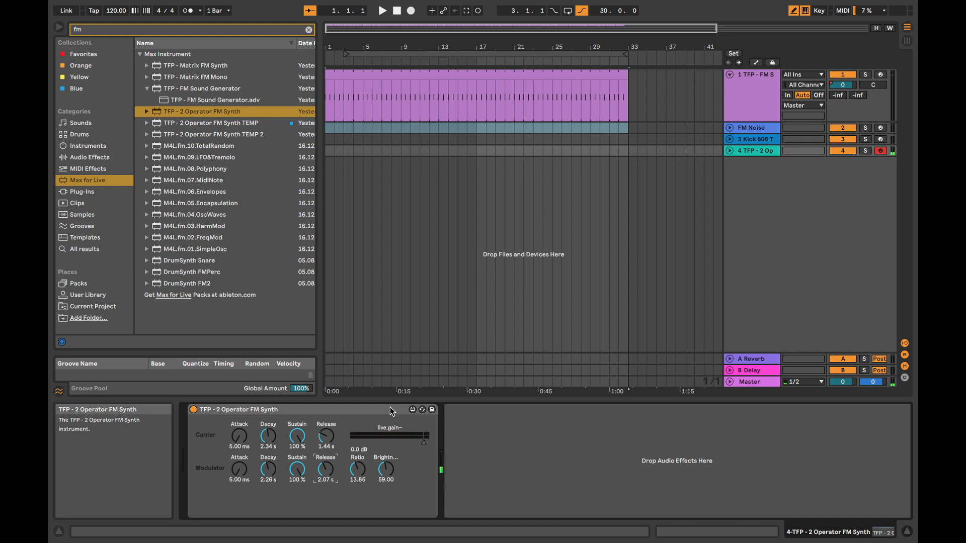
Remove the TFP - 2 Operator FM Synth device from its track and play the arrangement from the start
left_click(408, 412)
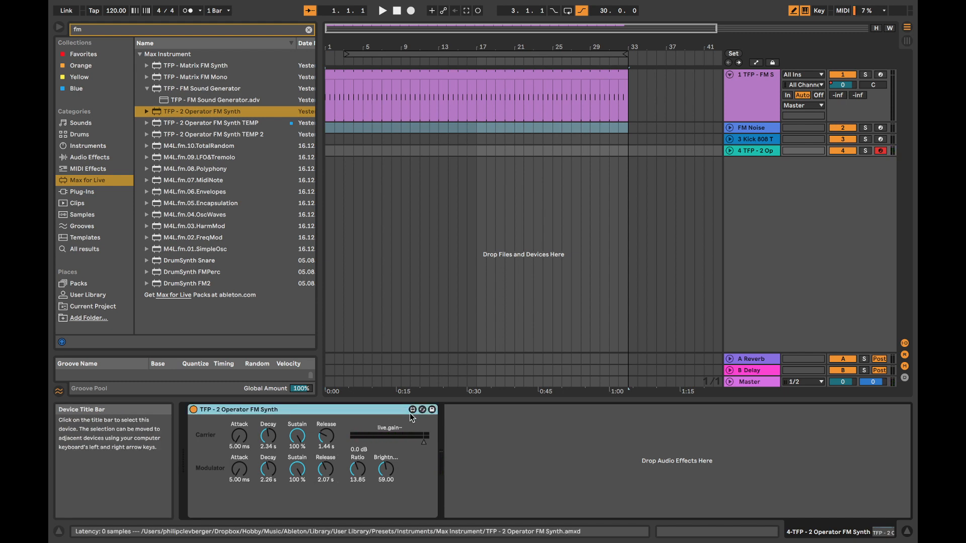
key("Delete")
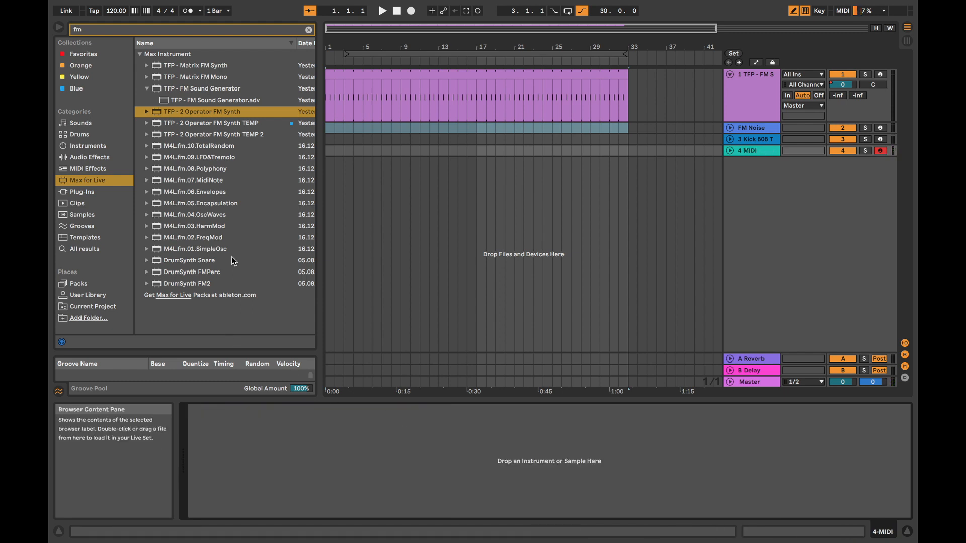
key("space")
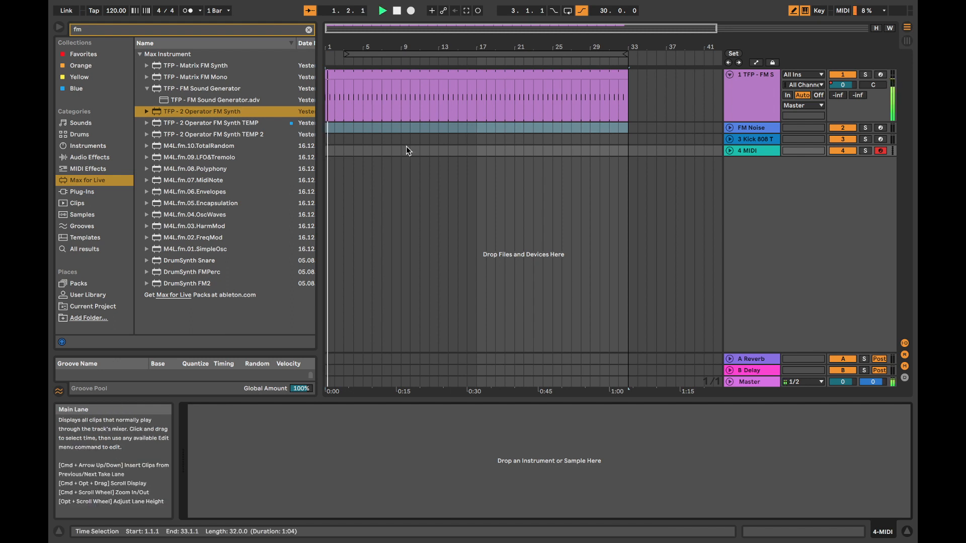
Show the volume automation of the TFP - FM Sound Generator track and delete it
right_click(834, 88)
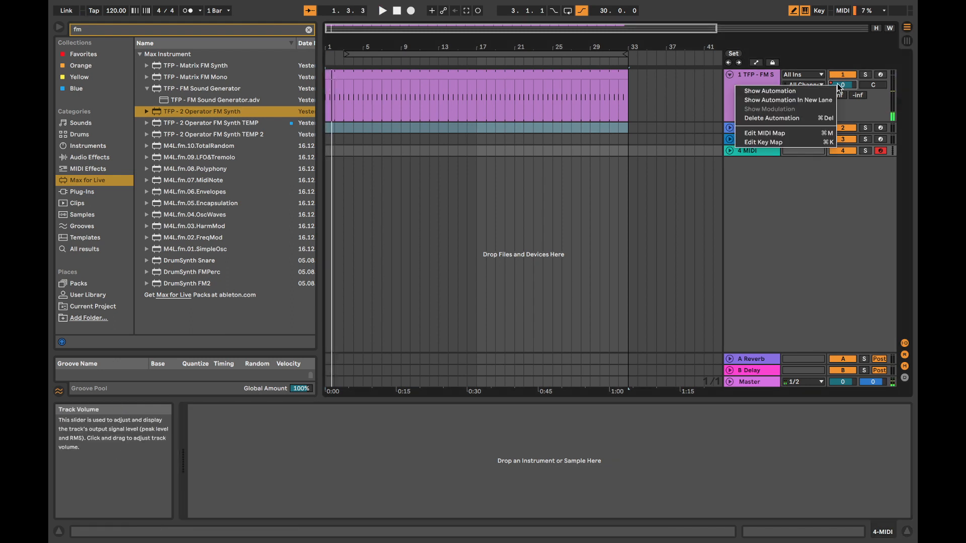
left_click(810, 91)
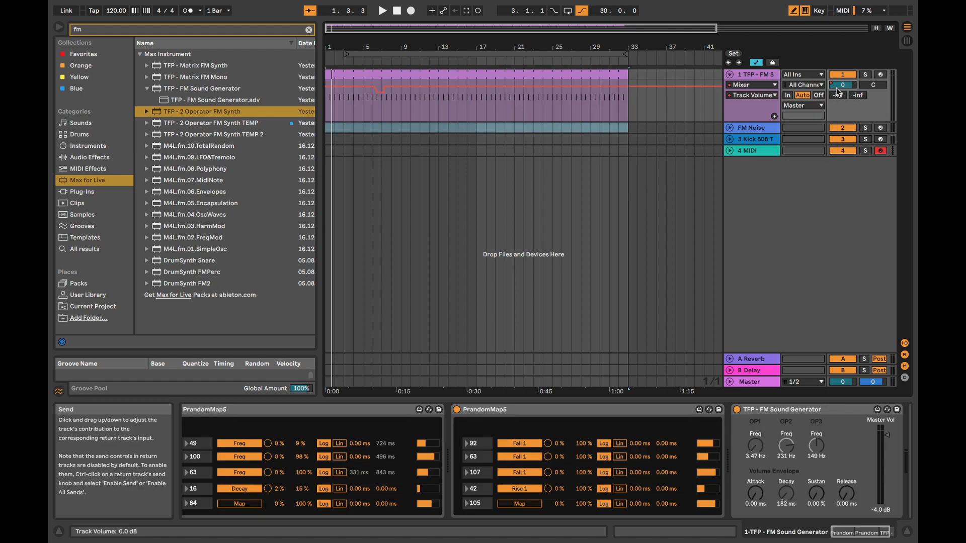
right_click(833, 87)
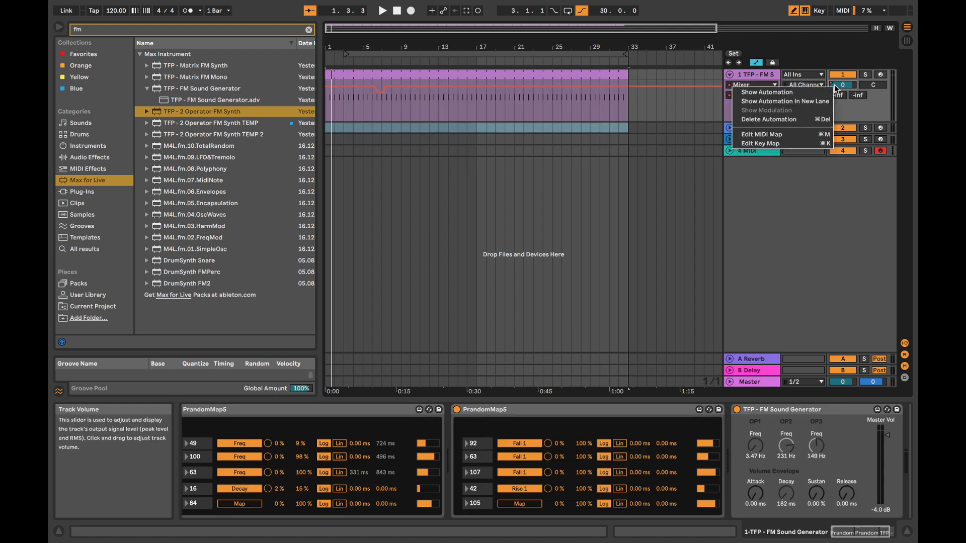
left_click(808, 119)
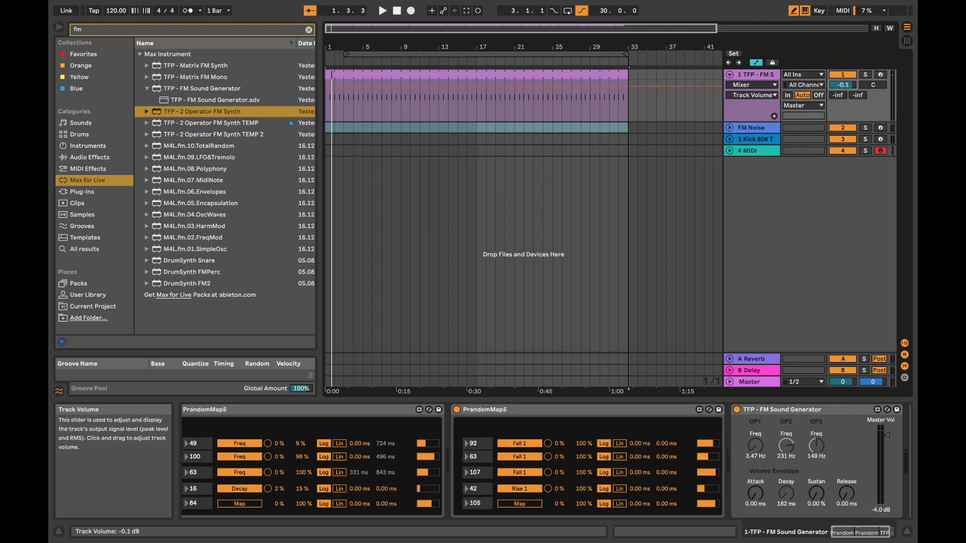
Set the FM Sound Generator track's volume to -0.4 dB and deactivate that track, FM Noise and Kick 808
left_click_drag(840, 85, 840, 88)
left_click(842, 75)
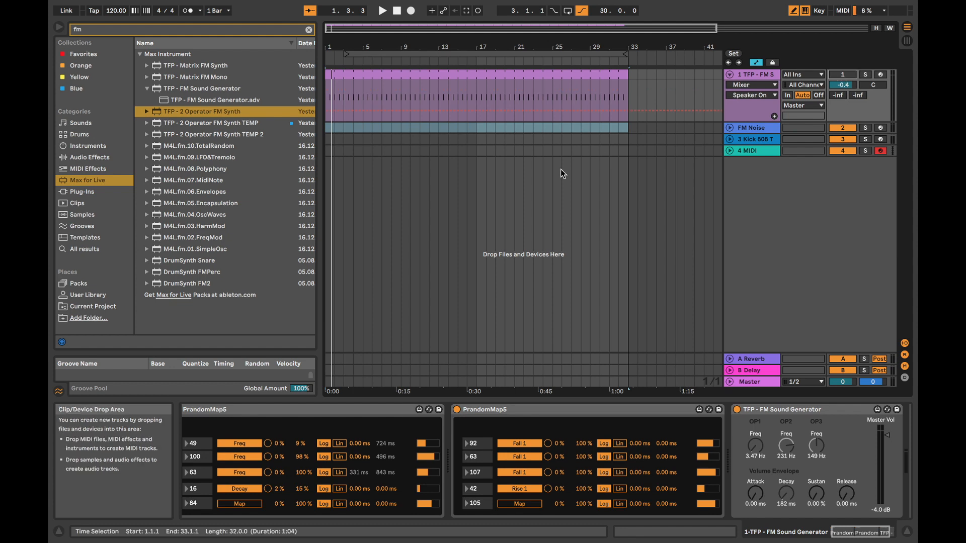
left_click(843, 128)
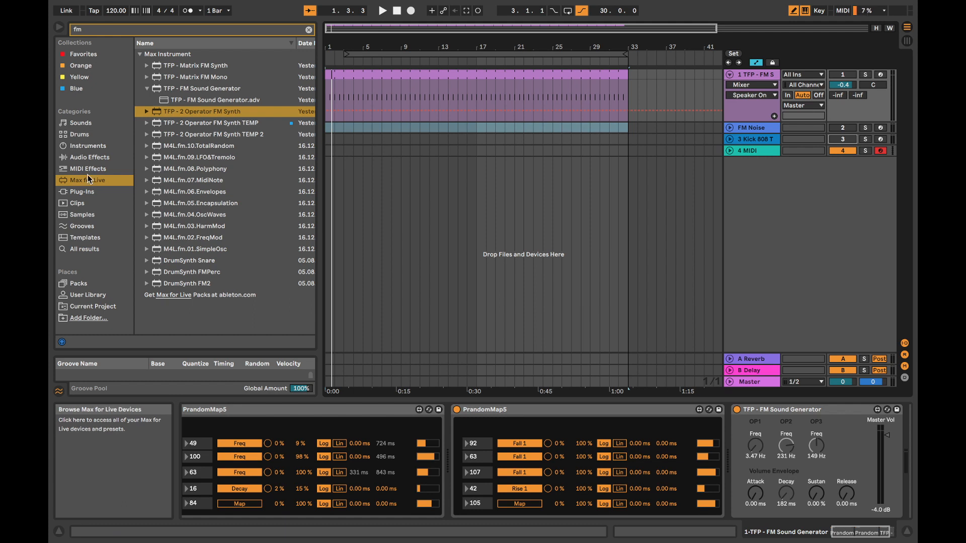
Browse the Instruments category and clear the "fm" search so that all instruments are listed
left_click(83, 146)
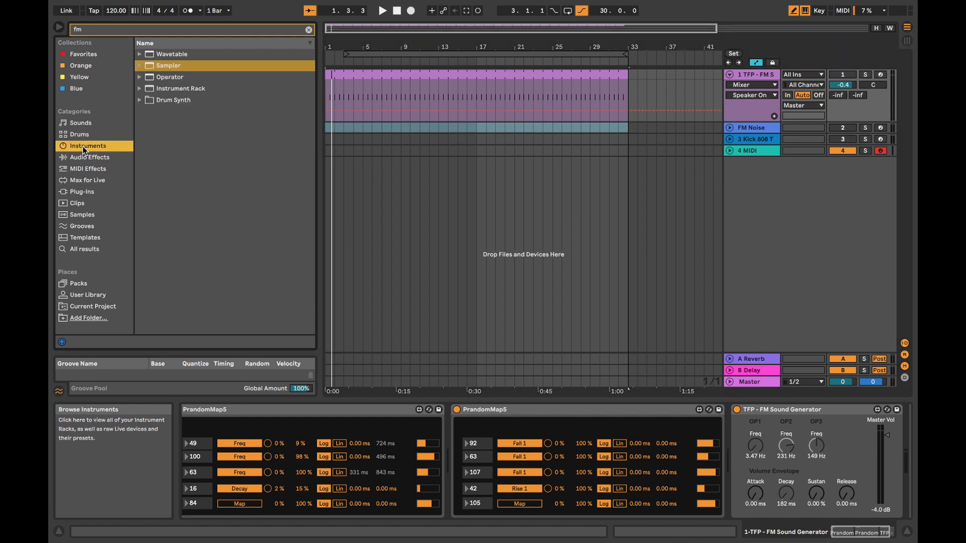
left_click(95, 29)
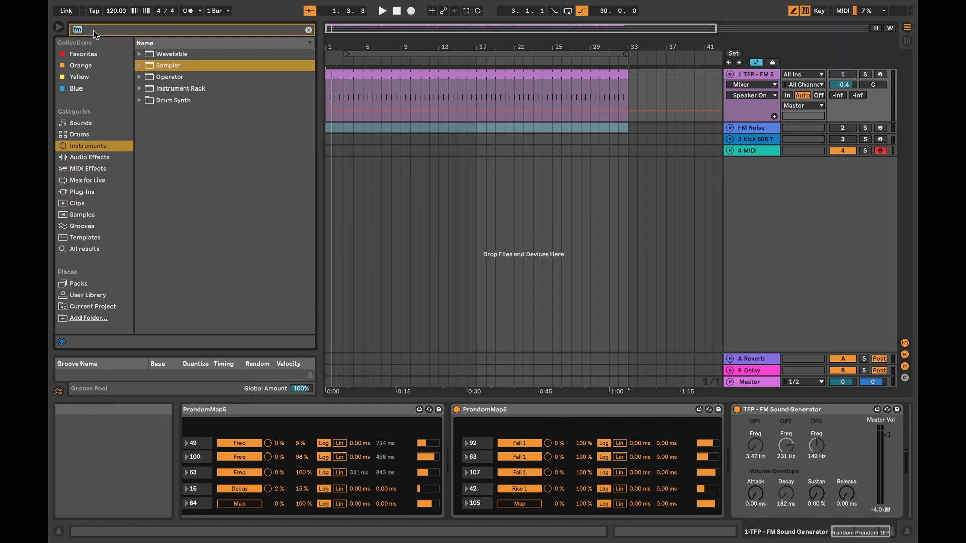
key("BackSpace")
key("BackSpace")
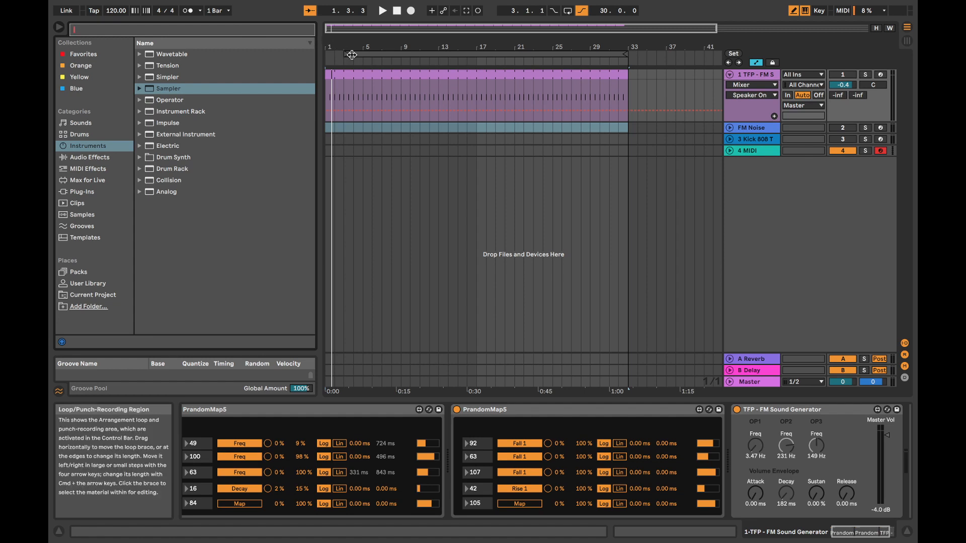
Extend the arrangement loop back to bar 1 for 32 bars and delete the MIDI clip on the FM Sound Generator track
left_click_drag(345, 54, 320, 54)
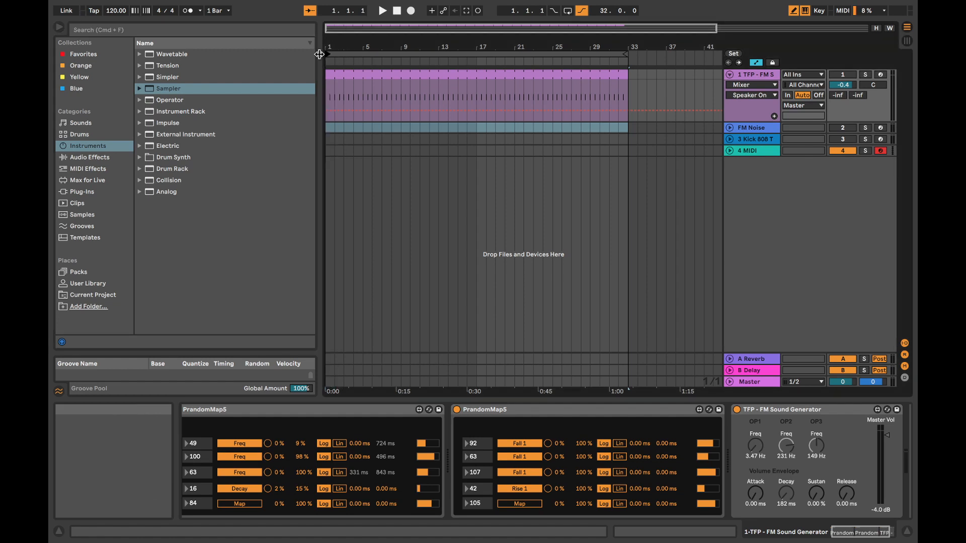
left_click(396, 71)
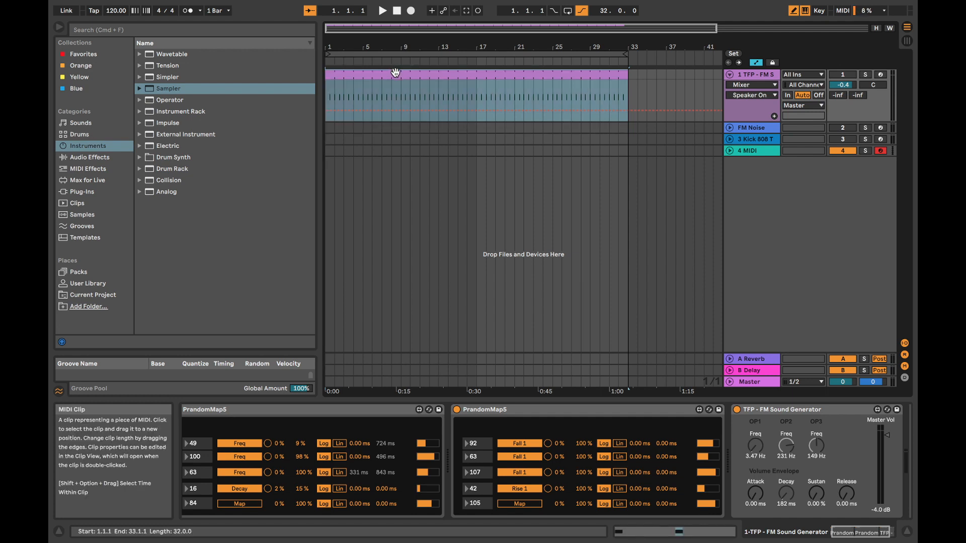
key("Delete")
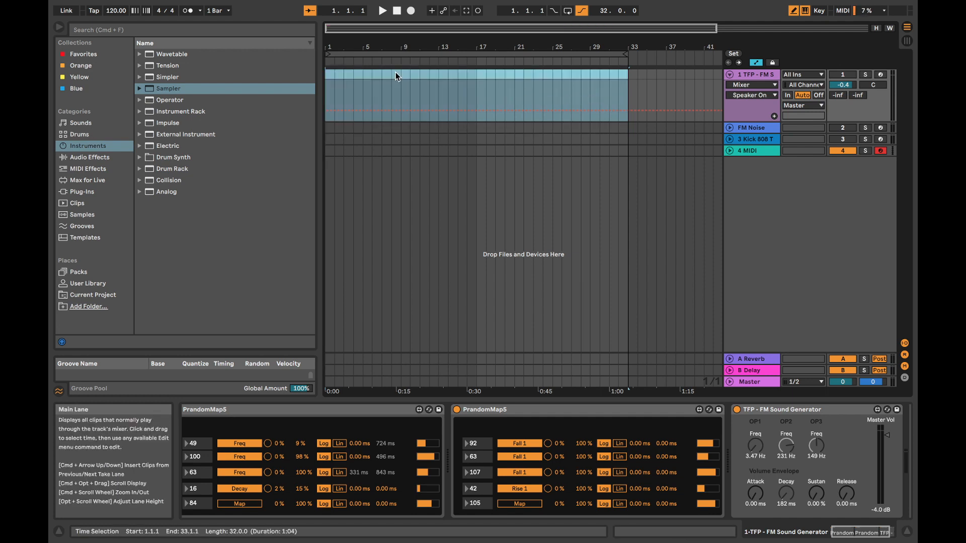
Browse the Max for Live devices and search them for "se"
left_click(107, 181)
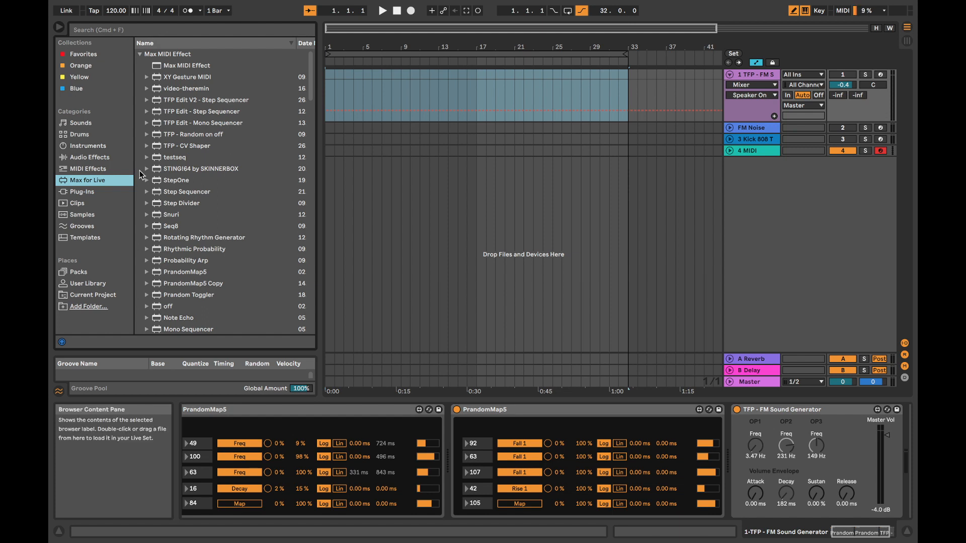
left_click(107, 28)
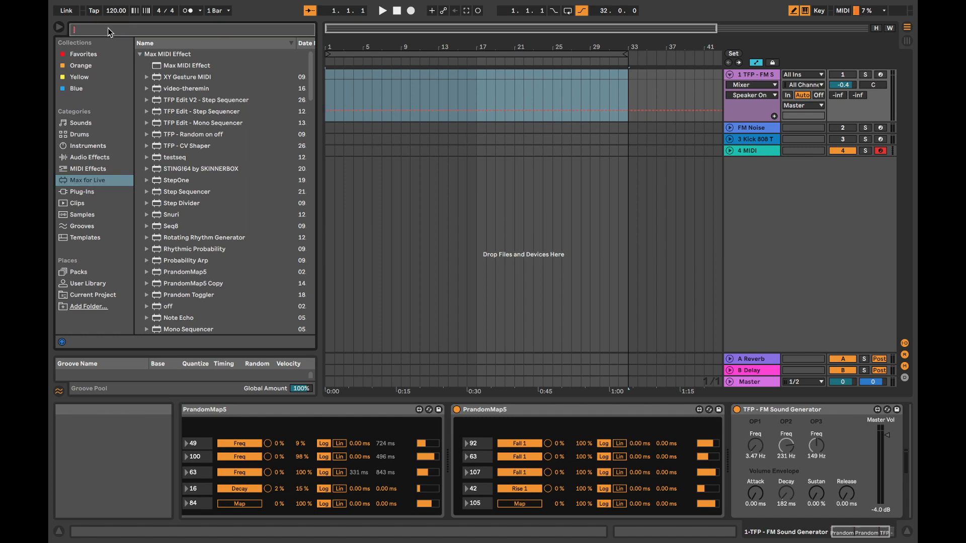
type("se")
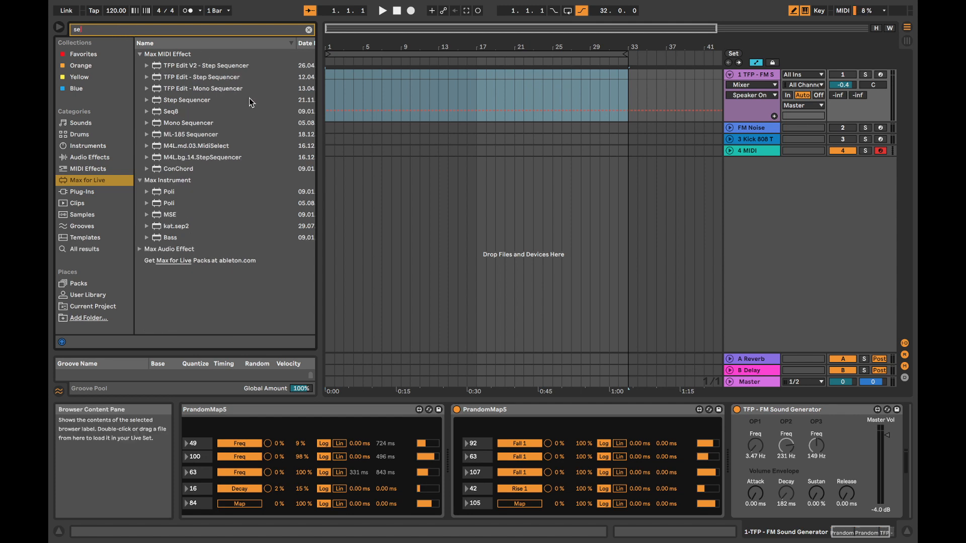
double_click(222, 99)
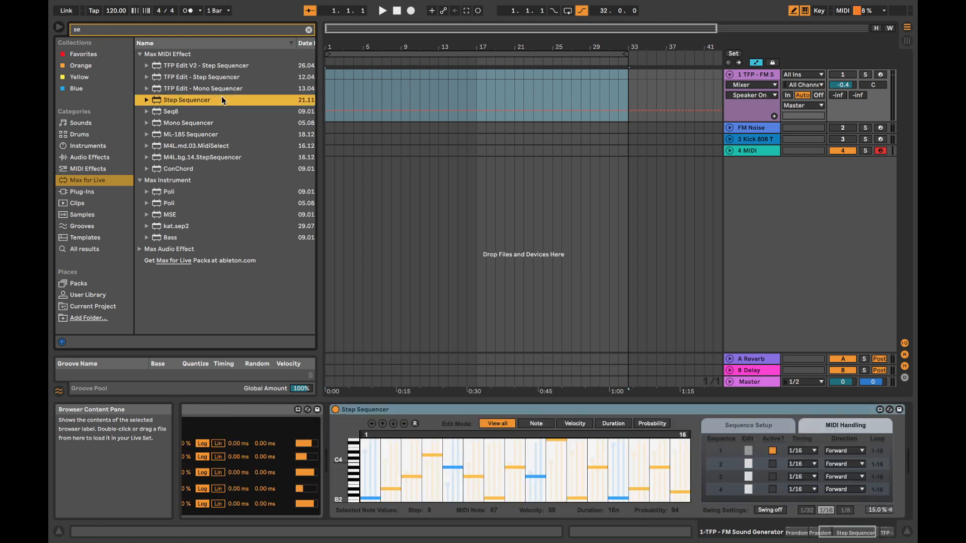
left_click(508, 409)
key("Delete")
Load the Step Sequencer MIDI effect onto the empty MIDI track 4
right_click(772, 209)
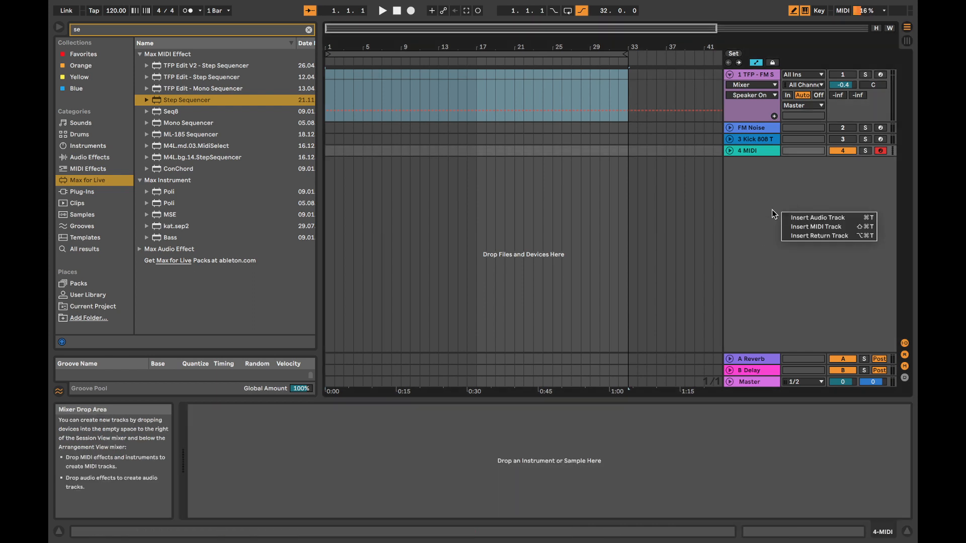
left_click(744, 159)
double_click(194, 98)
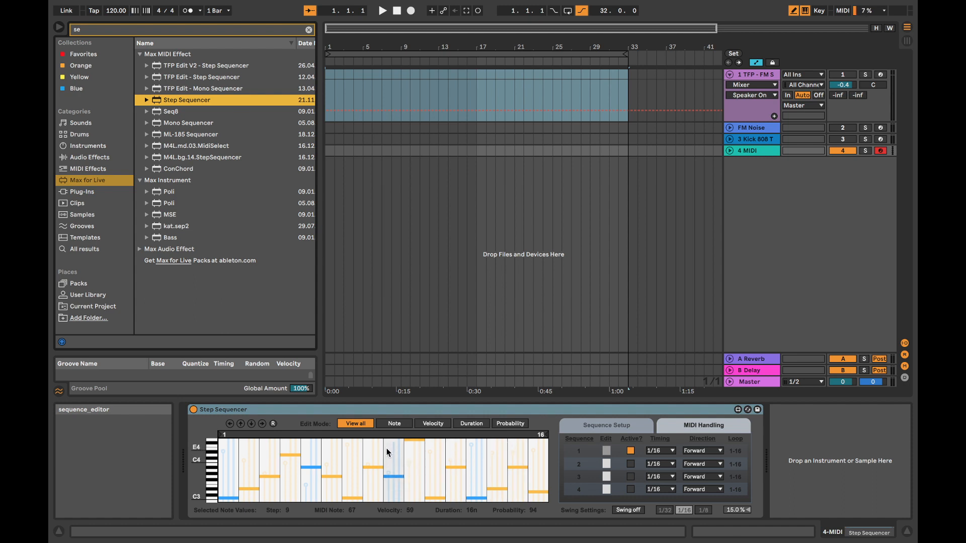
left_click(353, 410)
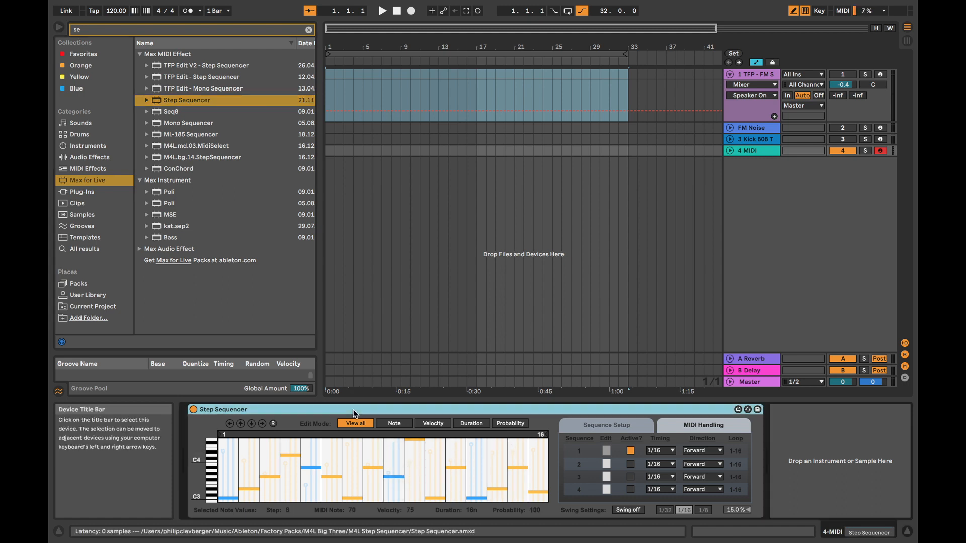
Browse the MIDI Effects category and clear the "se" search so that all MIDI effects are listed
left_click(83, 157)
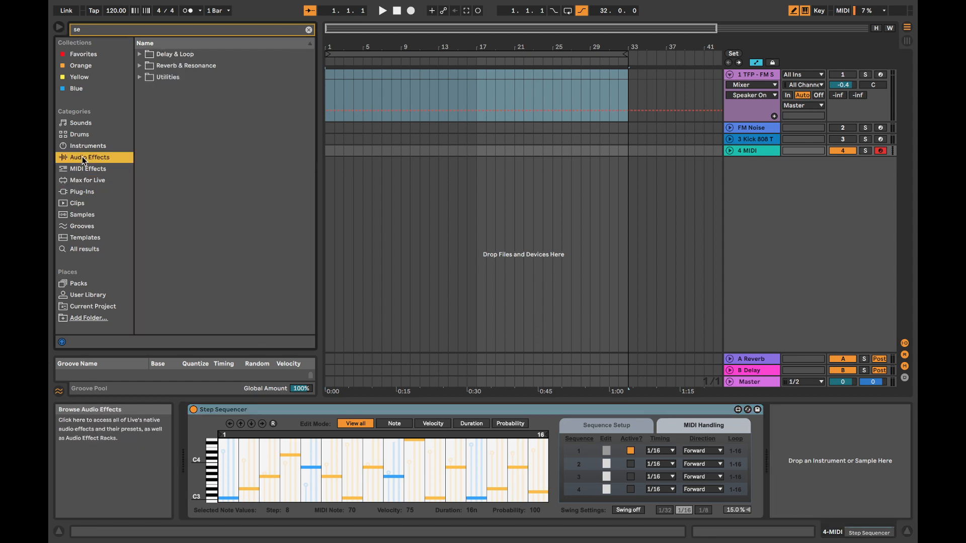
left_click(91, 170)
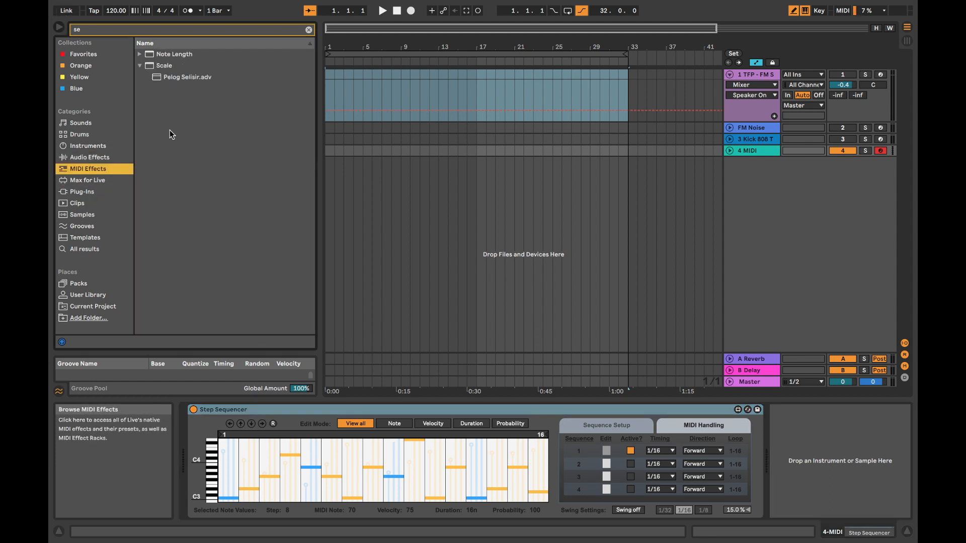
left_click(139, 65)
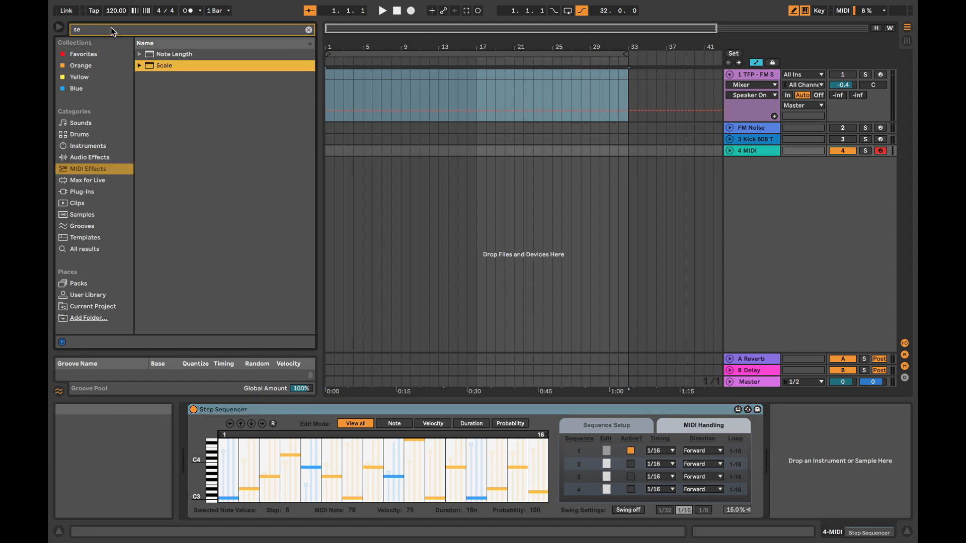
left_click(107, 31)
key("BackSpace")
key("BackSpace")
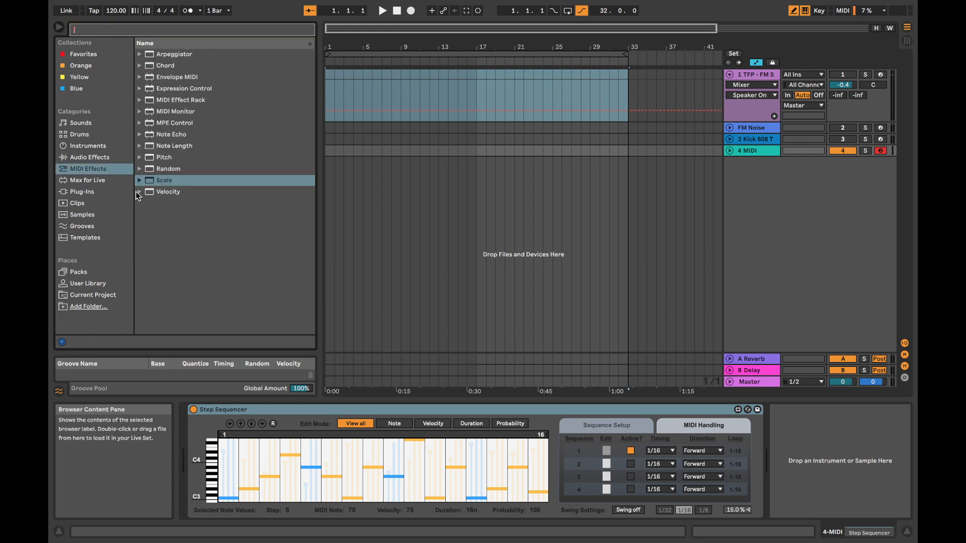
Add the Scale effect's Minor Pentatonic preset after the Step Sequencer on track 4
left_click(140, 181)
scroll(216, 268, "down", 10)
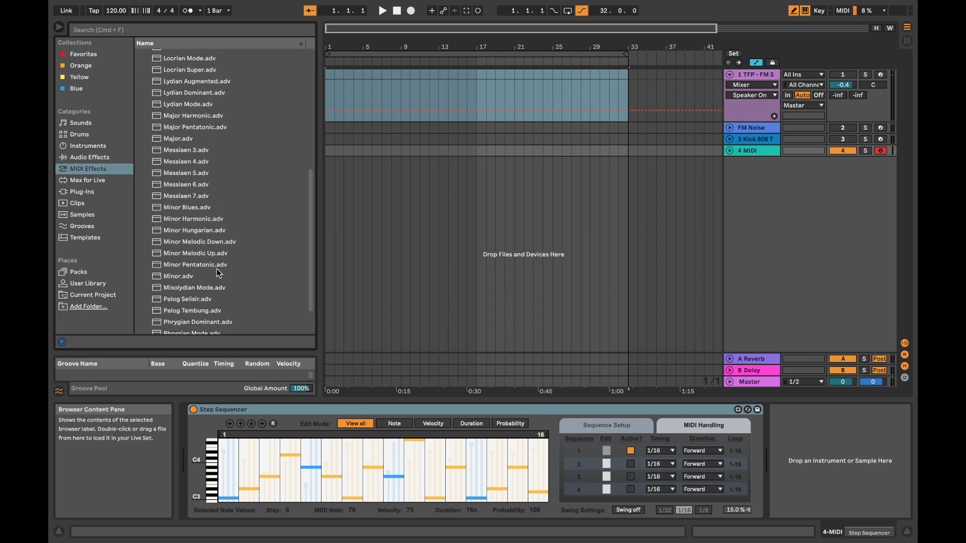
double_click(223, 238)
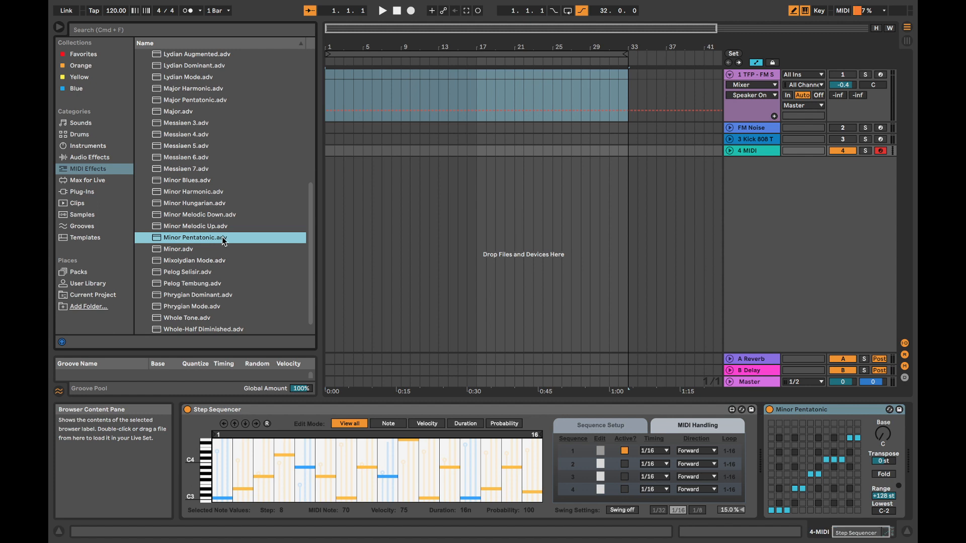
Randomize the Step Sequencer's pattern several times in the View all edit mode
left_click(267, 424)
left_click(267, 424)
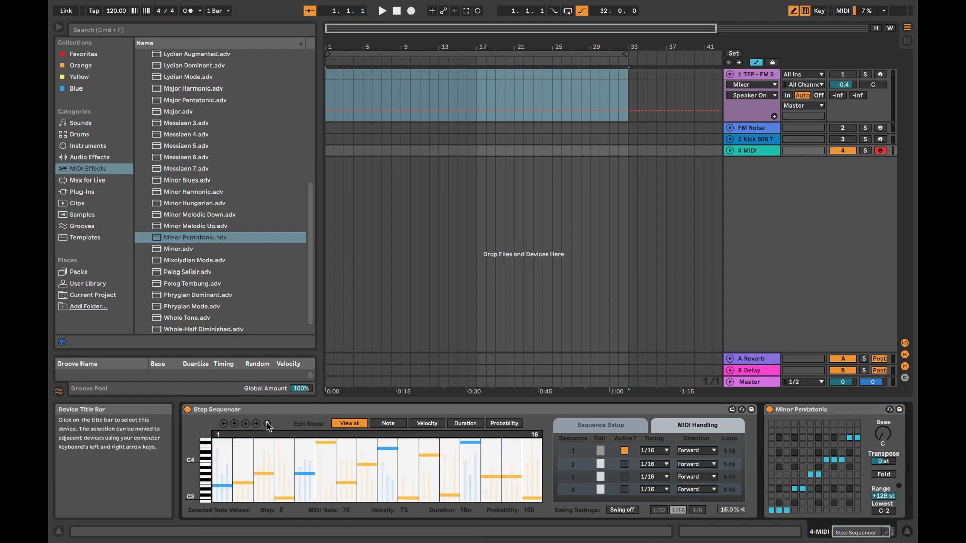
left_click(267, 423)
left_click(267, 423)
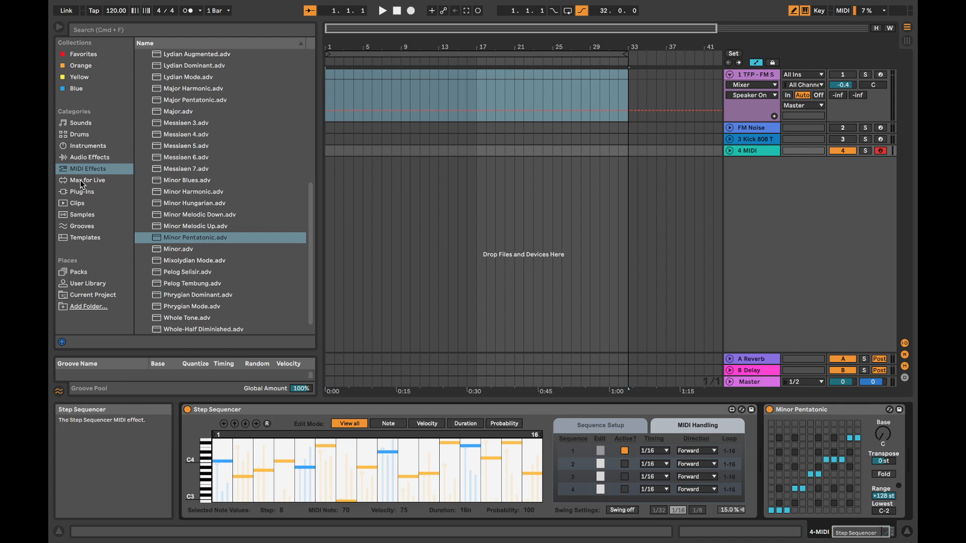
Add the Operator instrument after the Minor Pentatonic scale and play the sequence
left_click(85, 147)
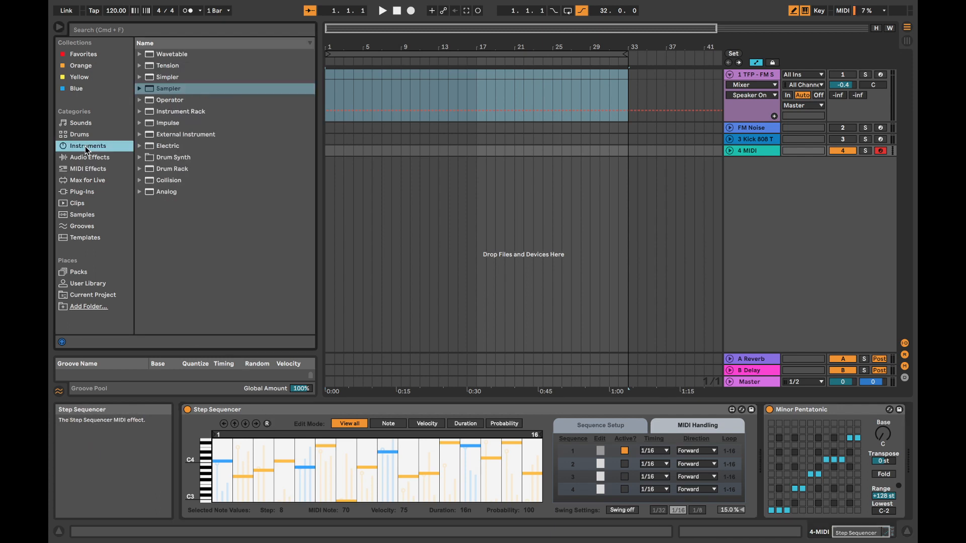
left_click(162, 101)
double_click(161, 101)
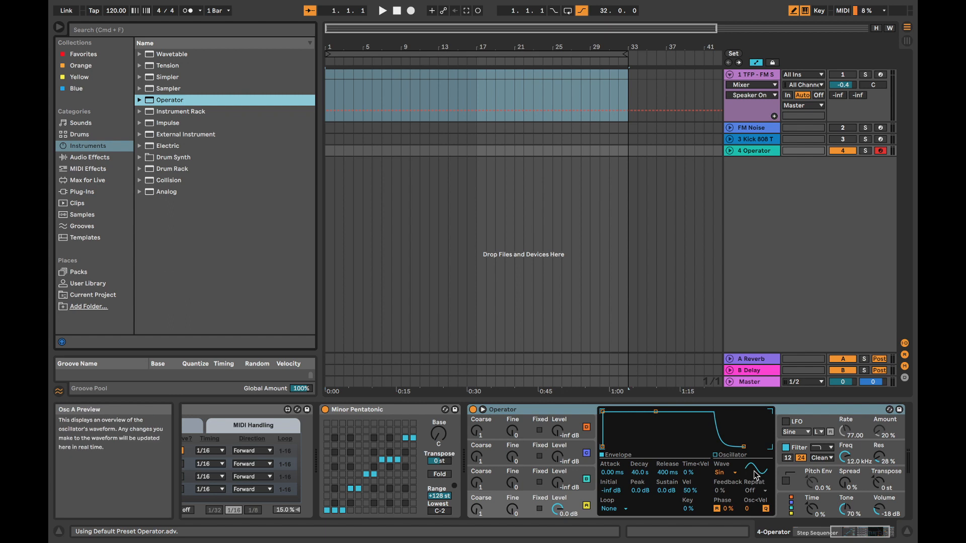
key("space")
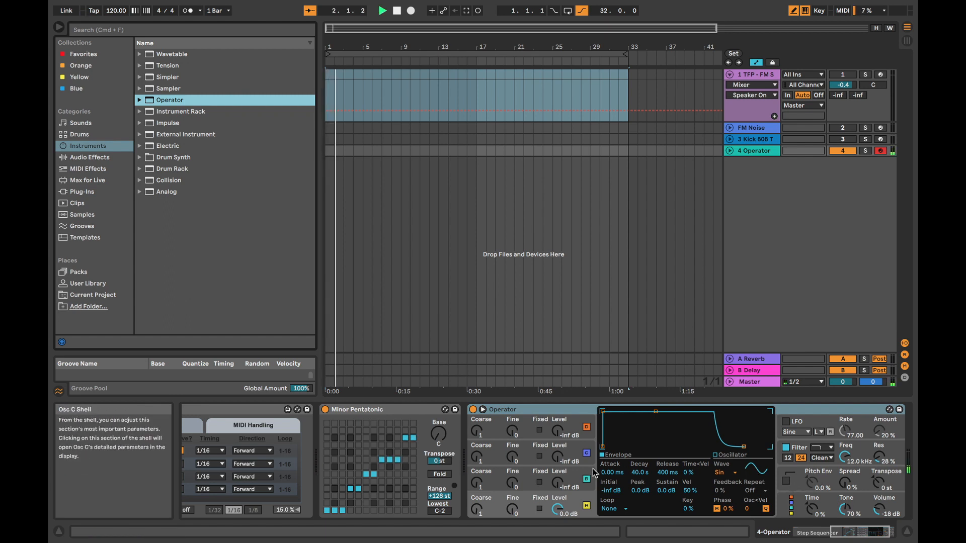
Shift the Step Sequencer's note range down to C2–C3, randomize the pattern and audition it
scroll(494, 472, "left", 3)
scroll(494, 471, "left", 5)
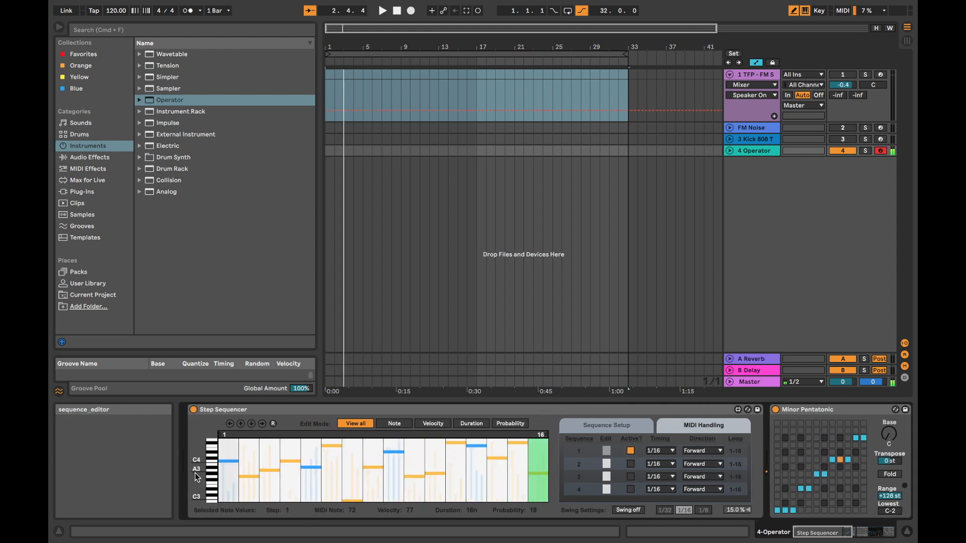
left_click_drag(210, 484, 210, 450)
left_click(273, 424)
key("space")
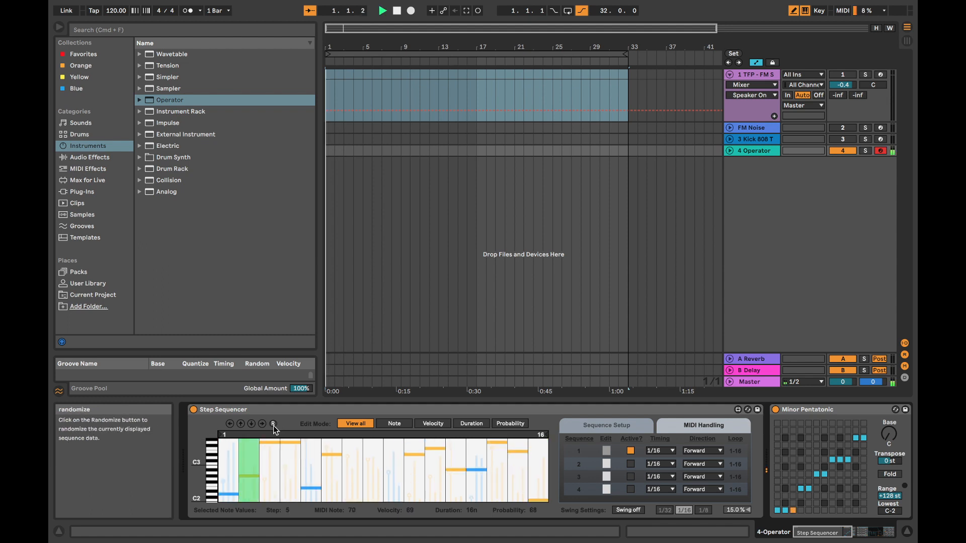
key("space")
Randomize the step durations in the Step Sequencer and start playback
left_click(469, 423)
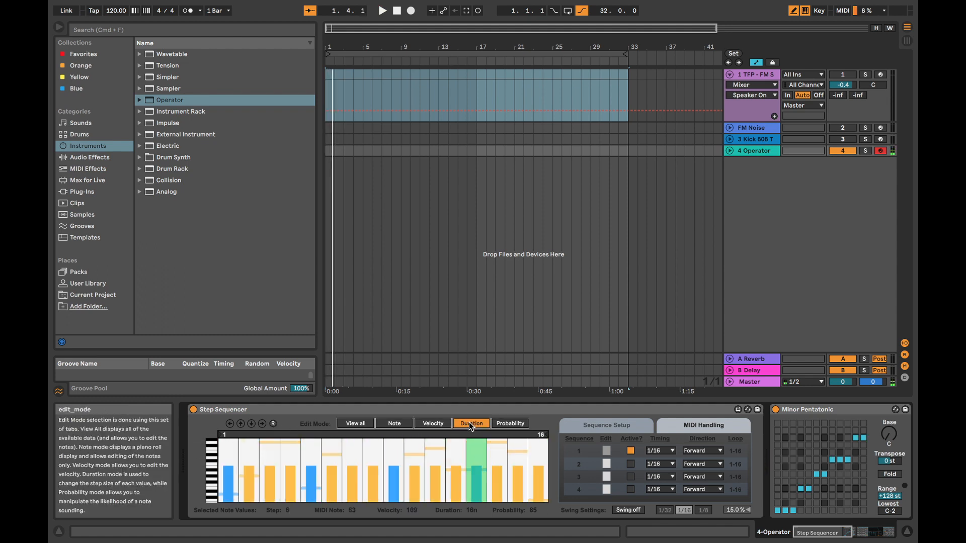
left_click(274, 424)
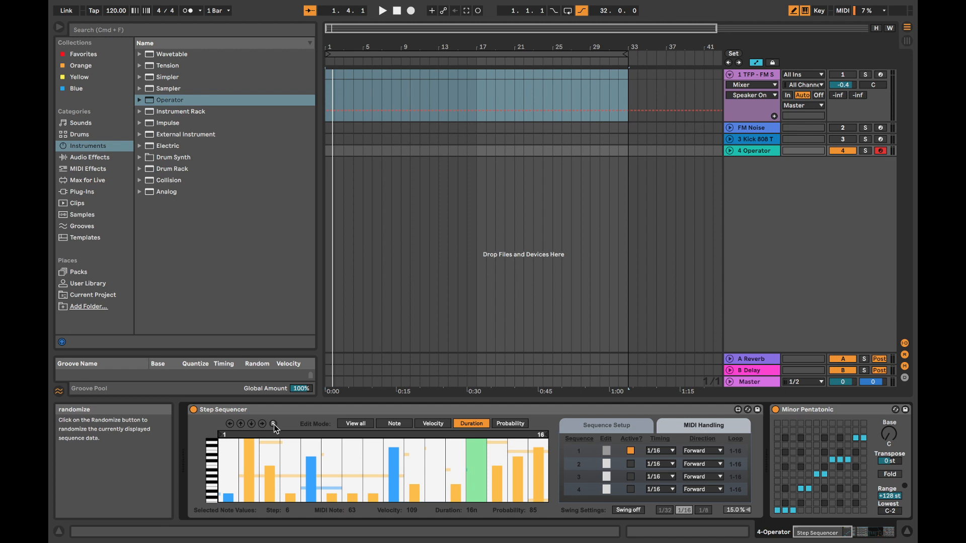
key("space")
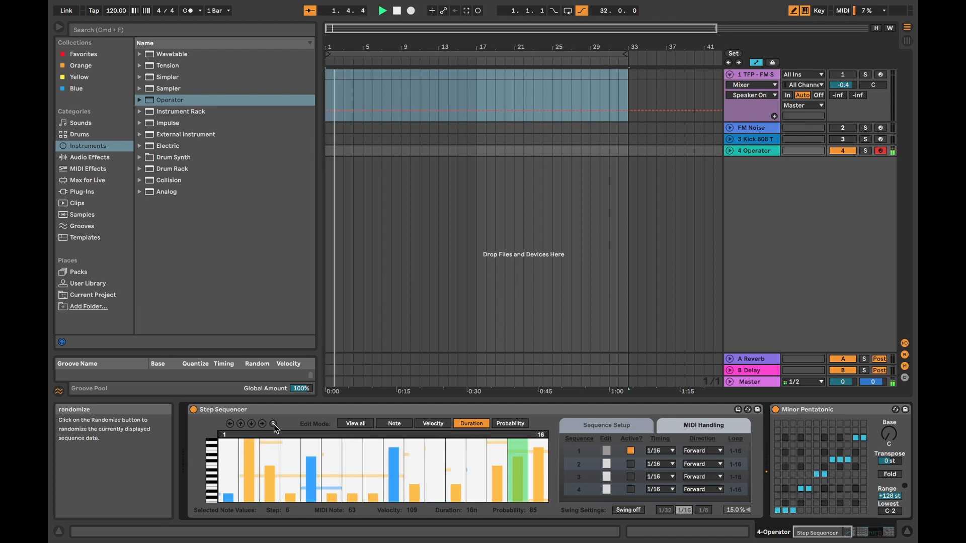
Set Operator's oscillator B level to -25 dB and shape its envelope with 2.11 ms attack, 445 ms decay and -32 dB sustain
scroll(638, 453, "right", 5)
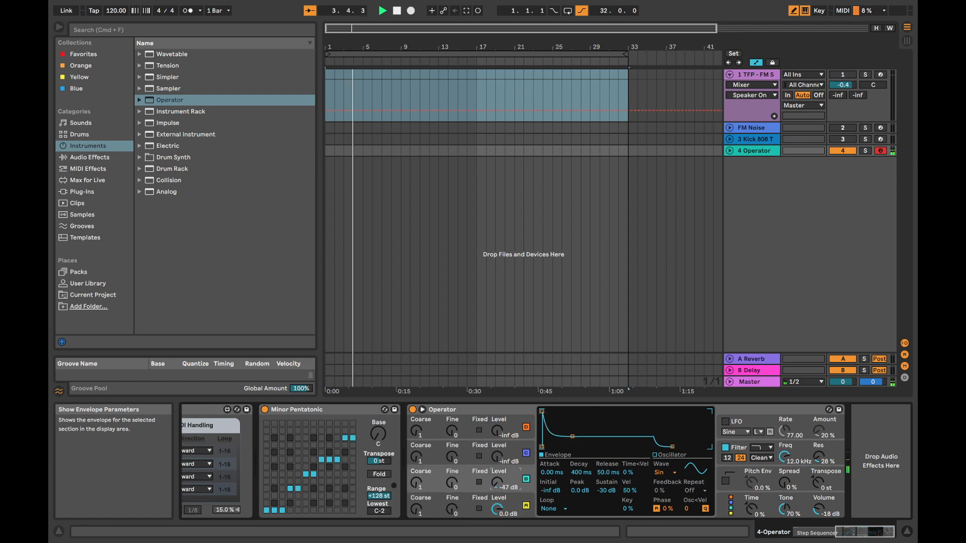
left_click_drag(497, 482, 497, 469)
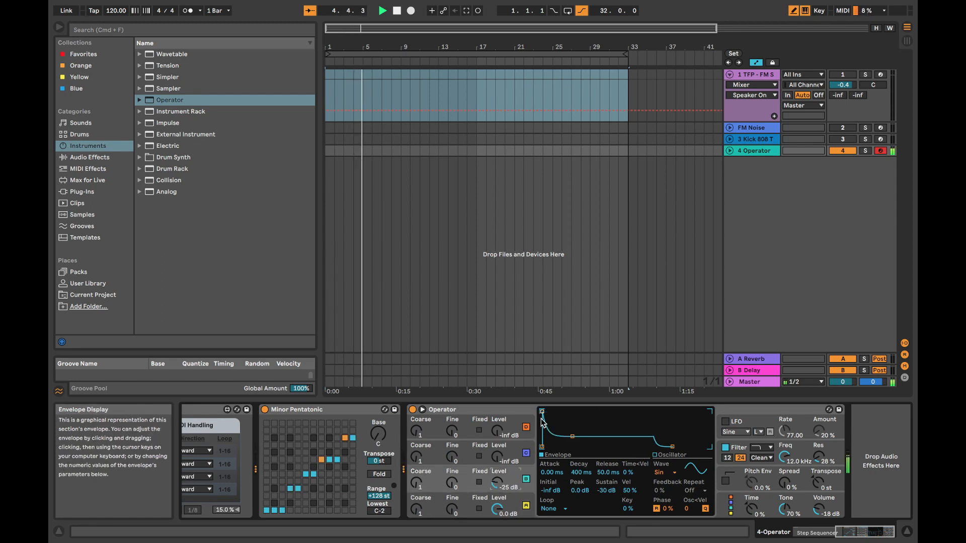
left_click_drag(573, 437, 556, 416)
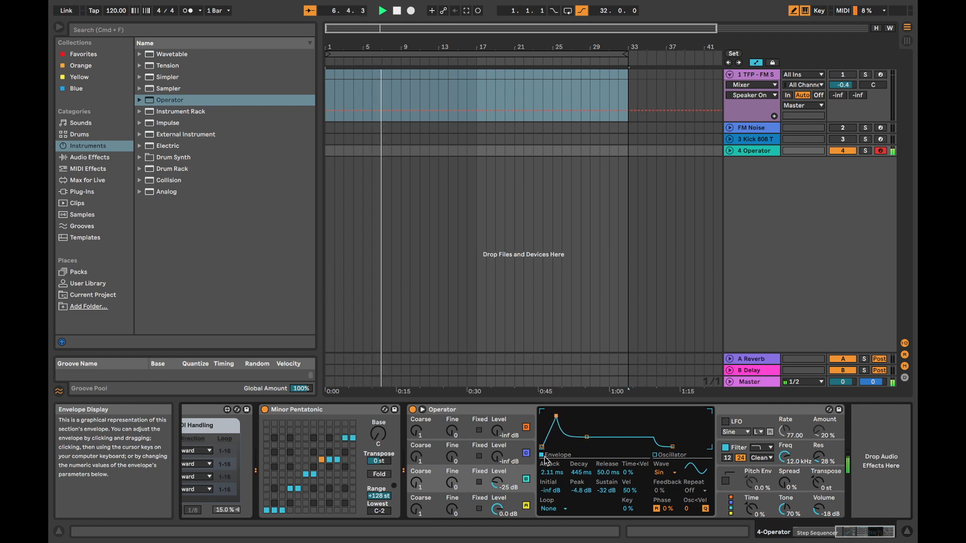
Set oscillator A's envelope to Loop mode with 2.41 ms attack, -2.8 dB peak, 9.98 s decay and -22 dB sustain
left_click(520, 506)
left_click(558, 509)
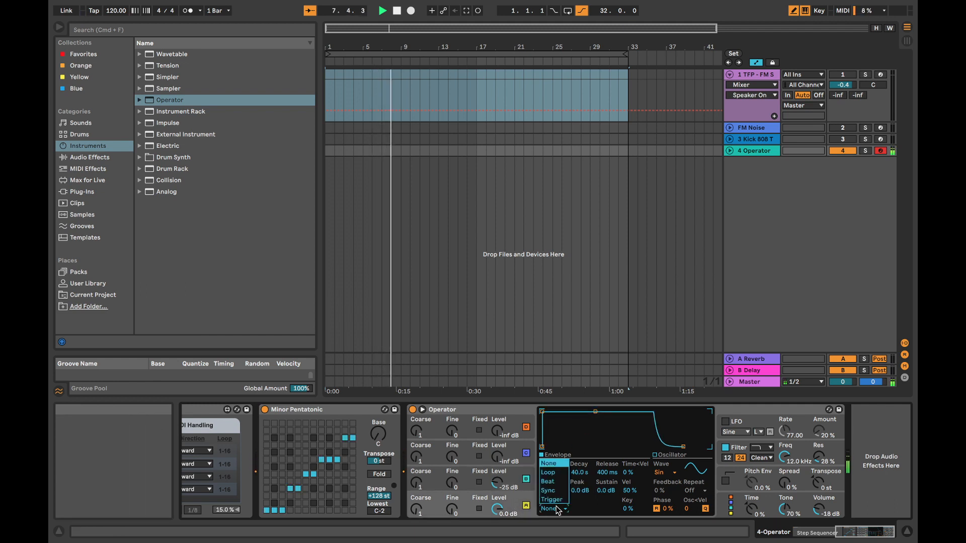
left_click(548, 472)
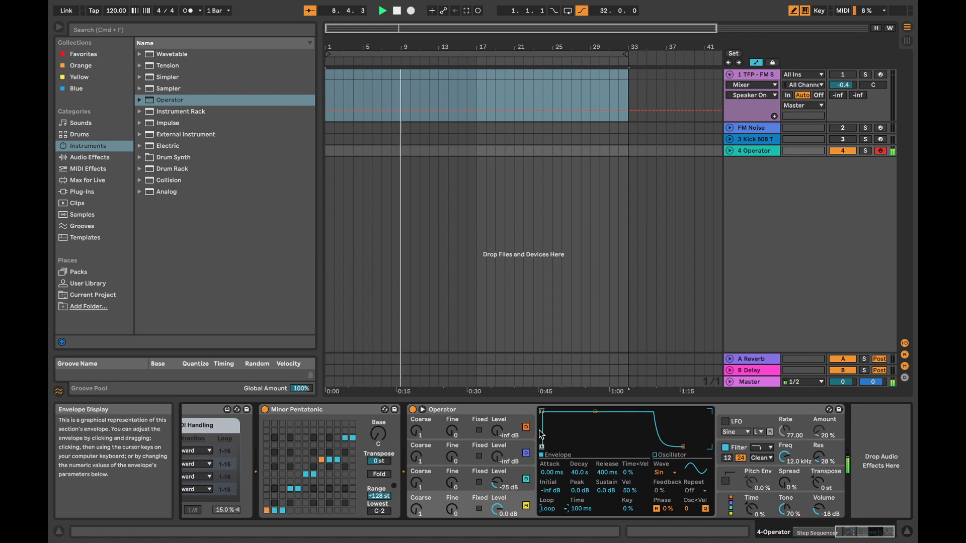
left_click_drag(543, 412, 603, 431)
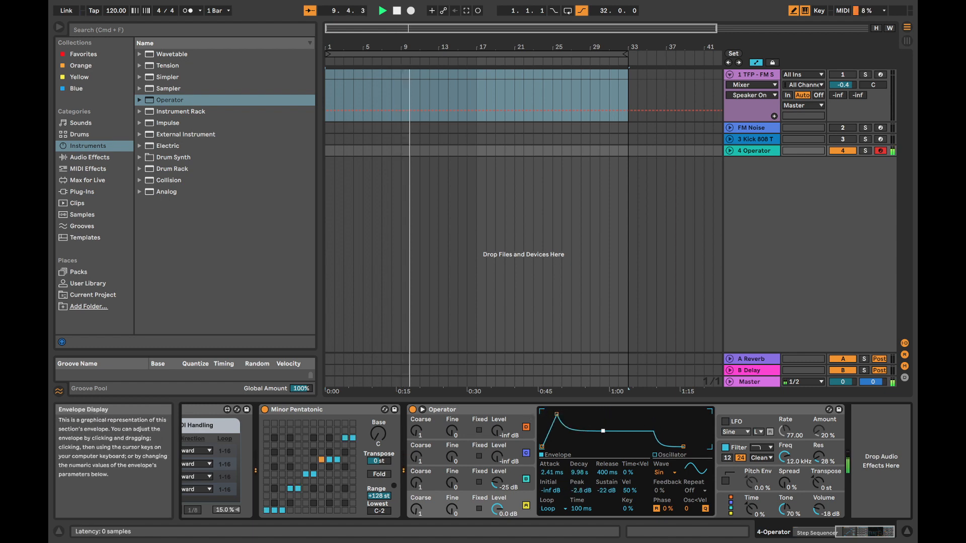
Change oscillator A's waveform to Sq8 and adjust its envelope to 245 ms decay and -42 dB sustain
left_click(664, 472)
left_click(667, 393)
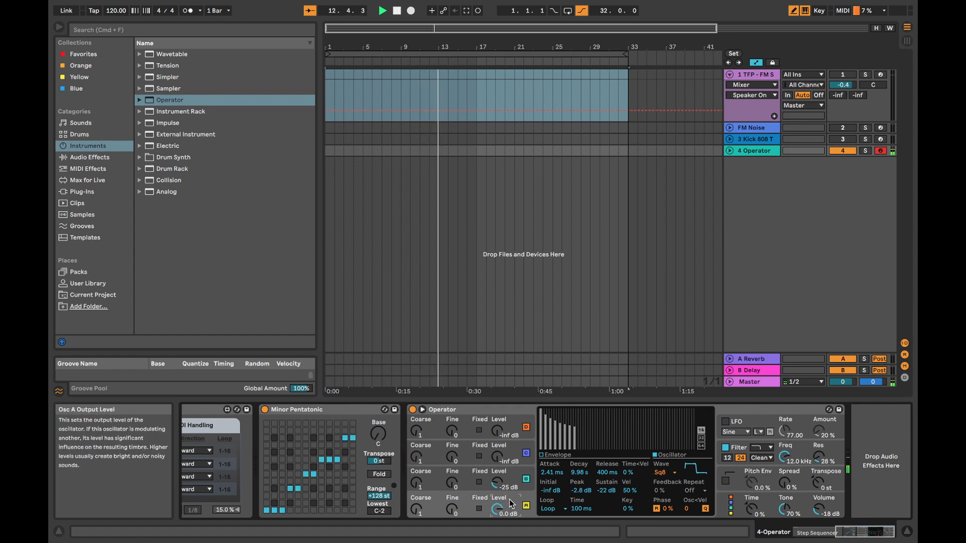
left_click(541, 455)
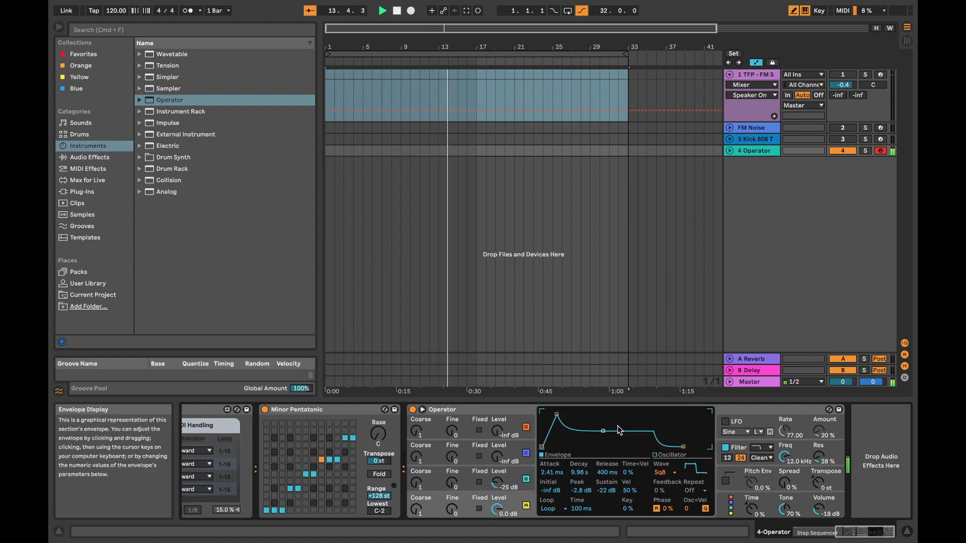
left_click_drag(620, 430, 584, 440)
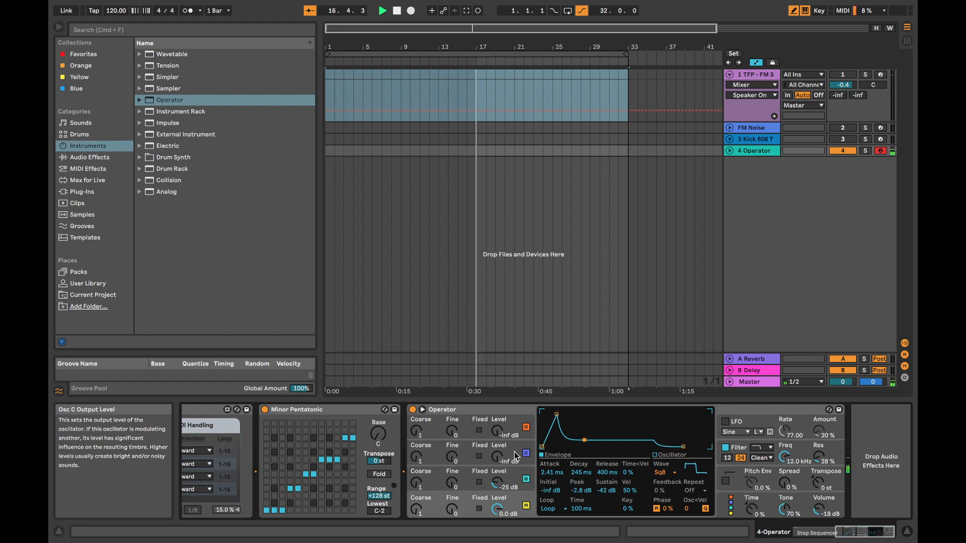
Set oscillator C to -23 dB with coarse 18, oscillator B's coarse to 4, and oscillator D to -45 dB with coarse 6
left_click_drag(516, 457, 517, 442)
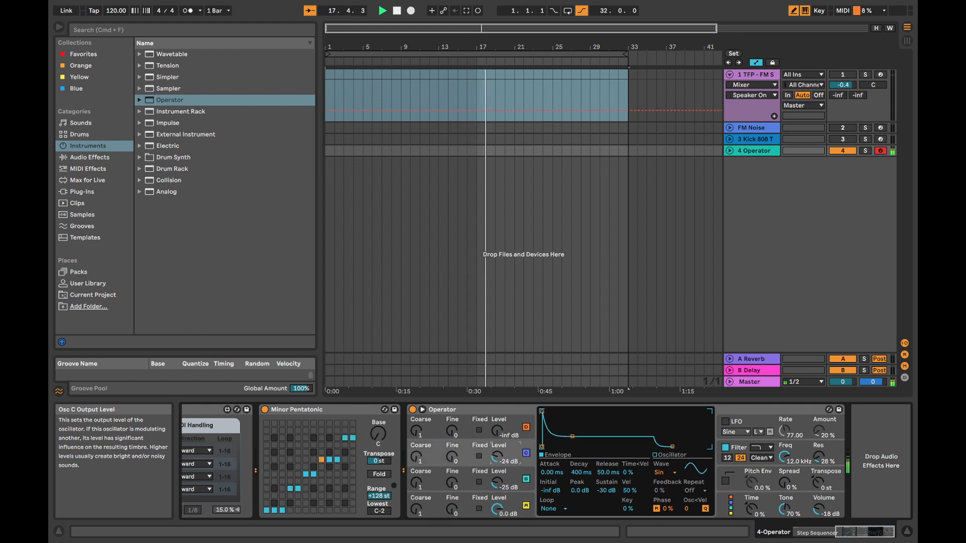
left_click_drag(413, 461, 414, 451)
left_click(417, 485)
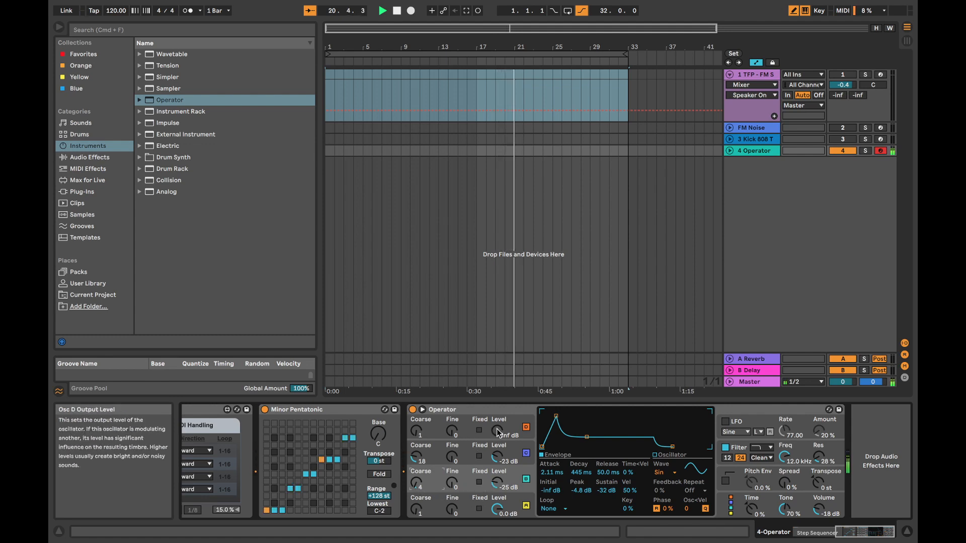
left_click_drag(497, 432, 481, 435)
left_click_drag(417, 432, 417, 423)
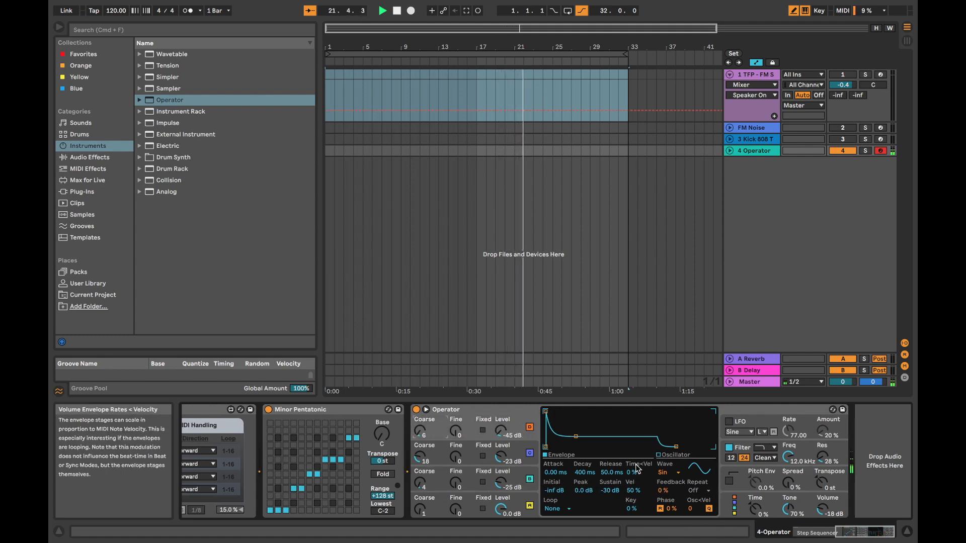
Set oscillator D's envelope to 638 ms decay, -26 dB sustain and 5.49 s release
left_click_drag(575, 436, 578, 434)
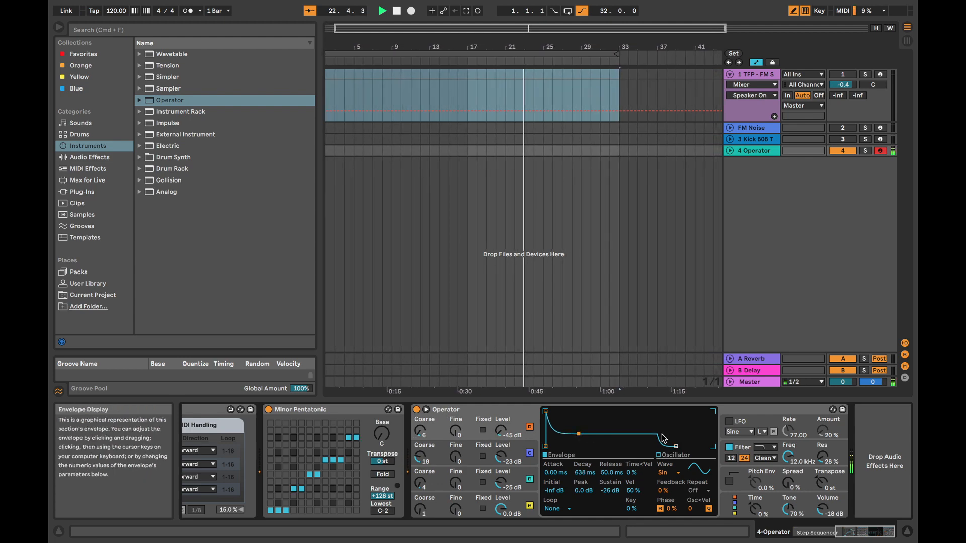
Search the Max for Live devices for "prandom" and add PrandomMap5 between Minor Pentatonic and Operator
scroll(420, 480, "left", 10)
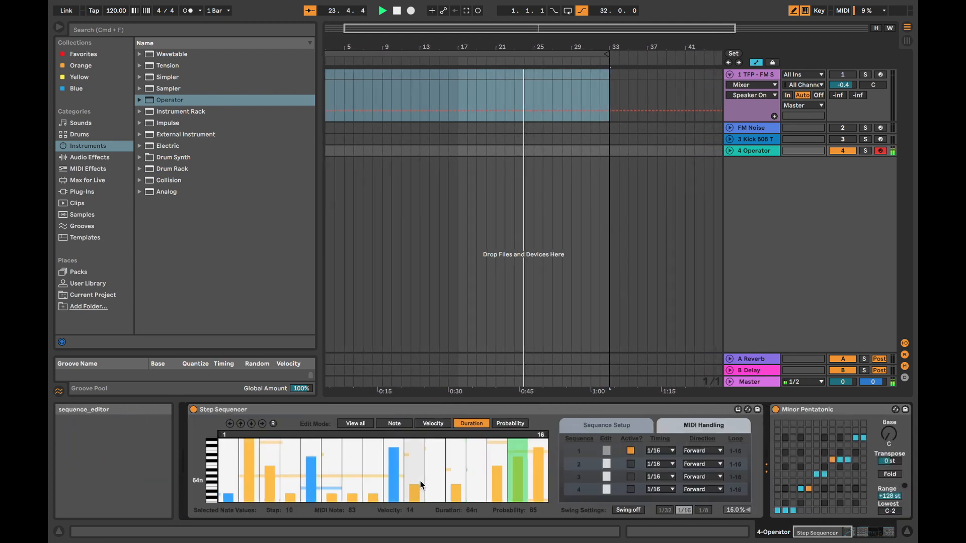
left_click(90, 181)
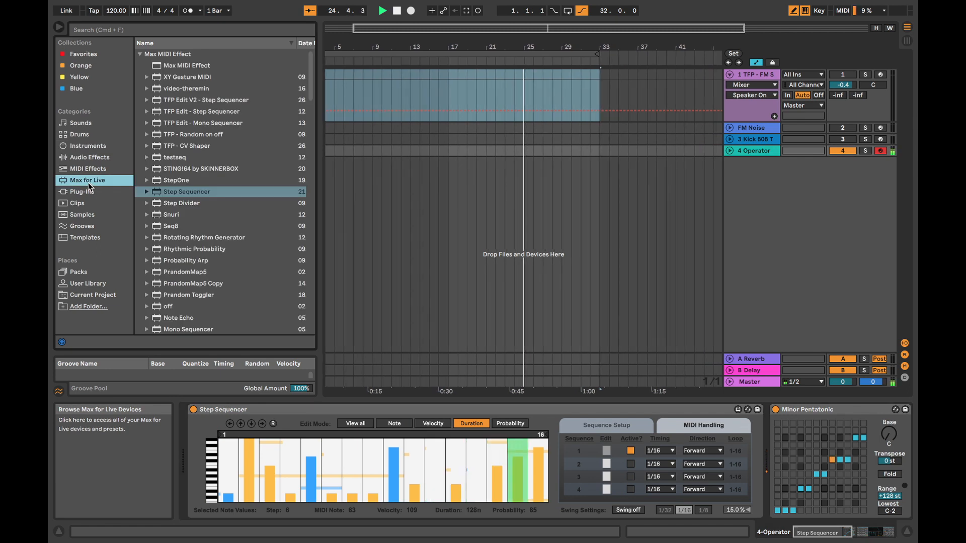
left_click(89, 31)
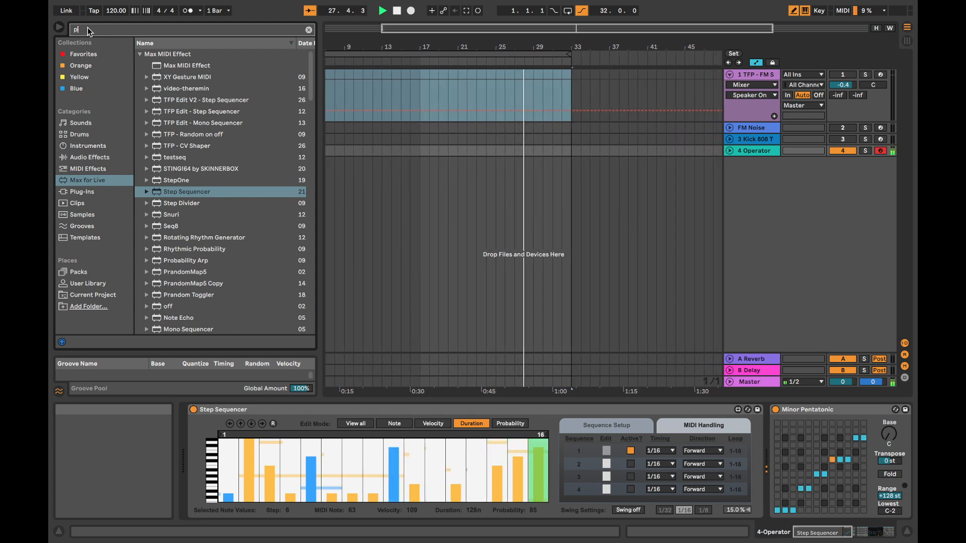
type("prandom")
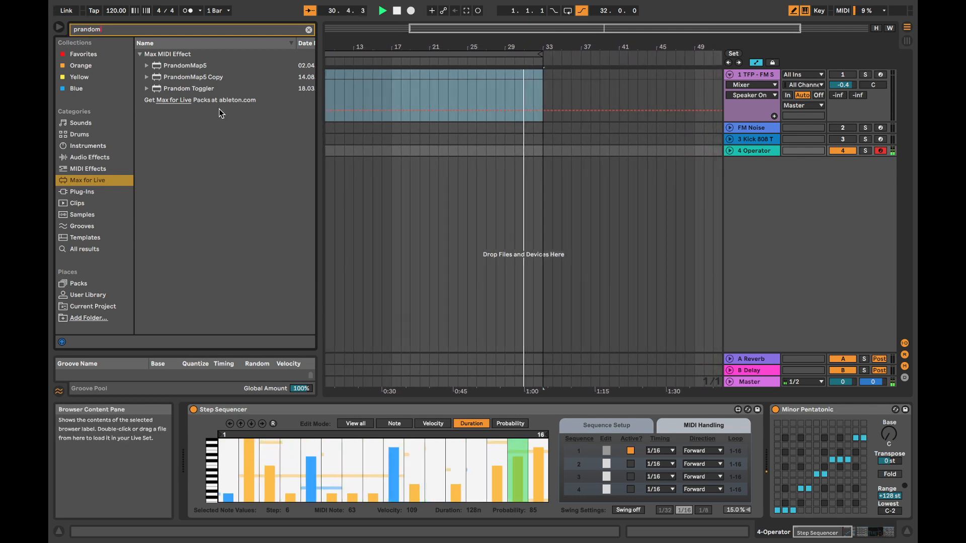
left_click(198, 66)
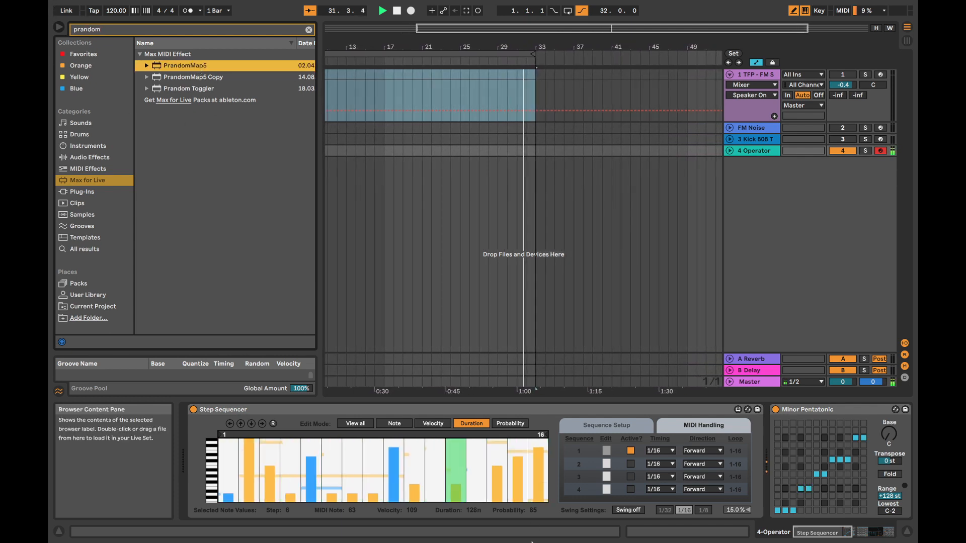
key("Return")
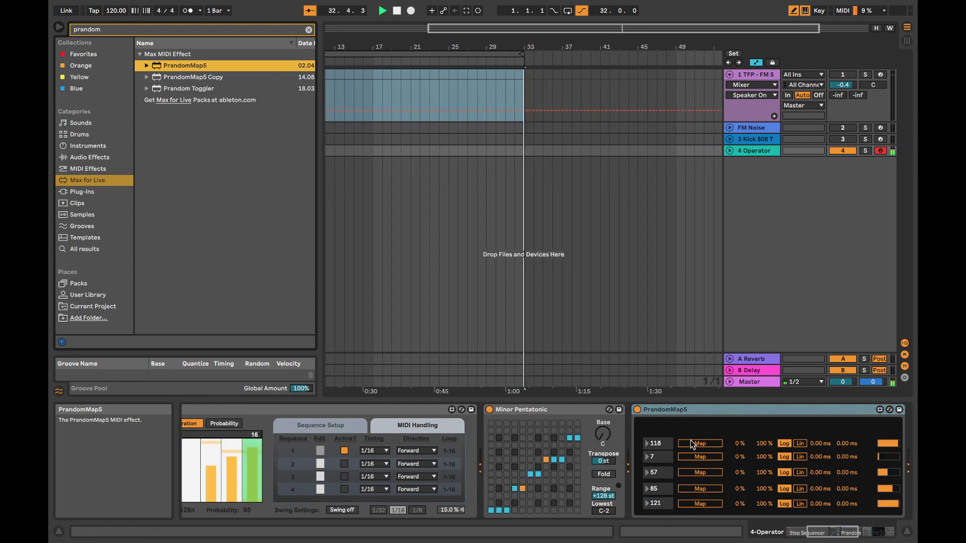
Map PrandomMap5's first slot to Operator's algorithm and its second slot to Operator's filter frequency
scroll(702, 458, "right", 10)
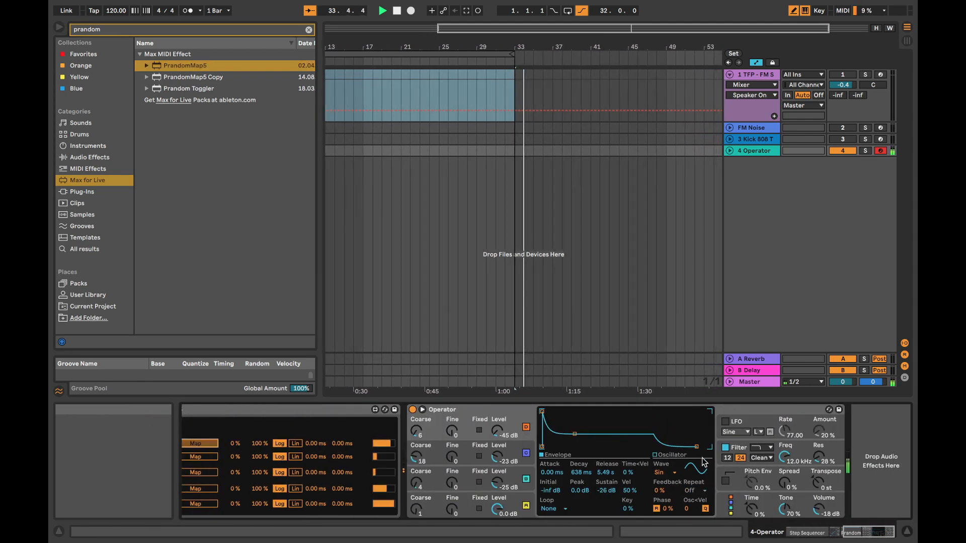
left_click(730, 505)
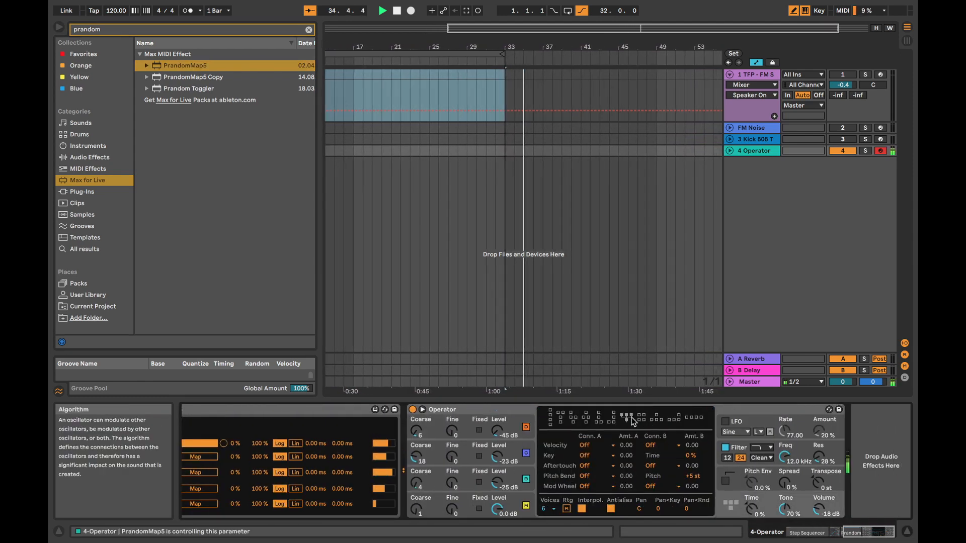
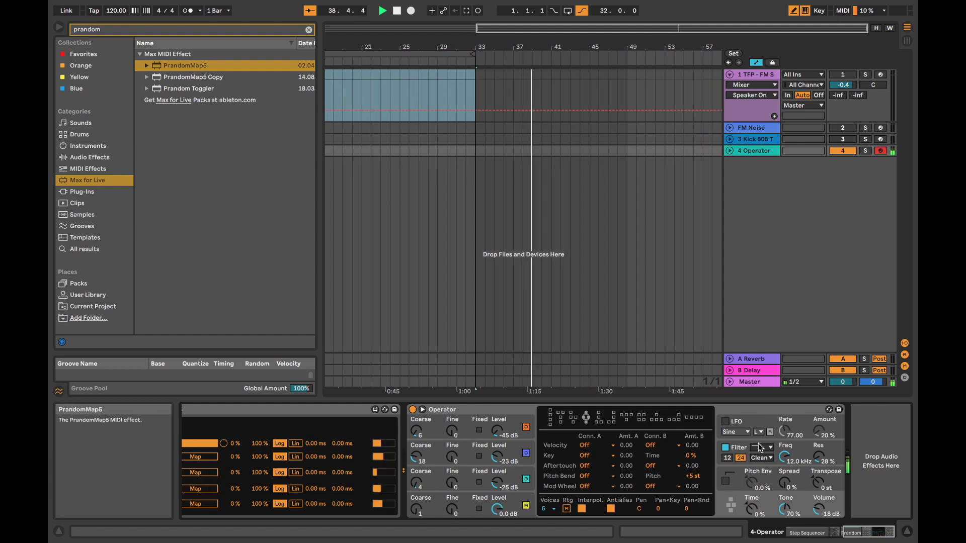
left_click_drag(784, 457, 784, 473)
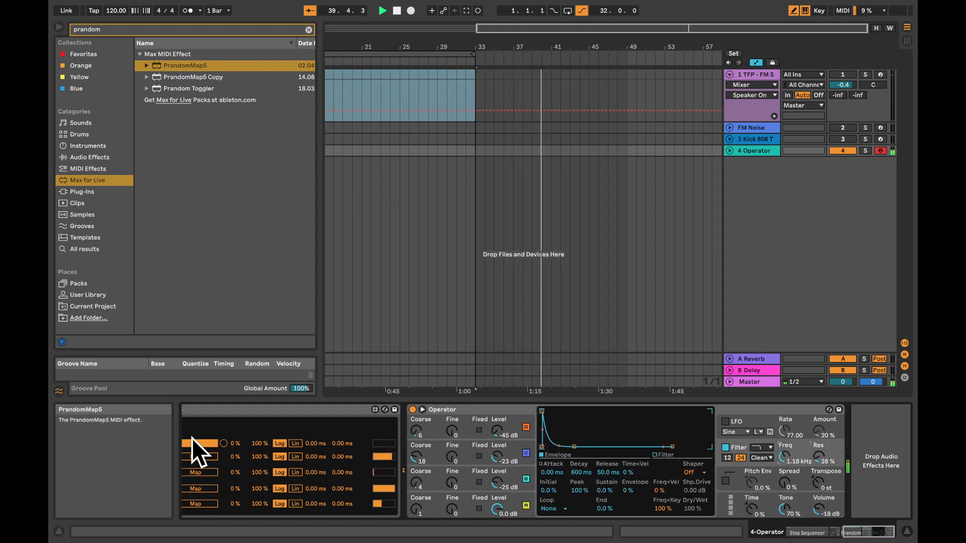
left_click(785, 457)
Give the Filter Freq mapping a 15% minimum and 205 ms downward smoothing, and raise Operator's filter resonance to 39%
left_click_drag(234, 458, 234, 414)
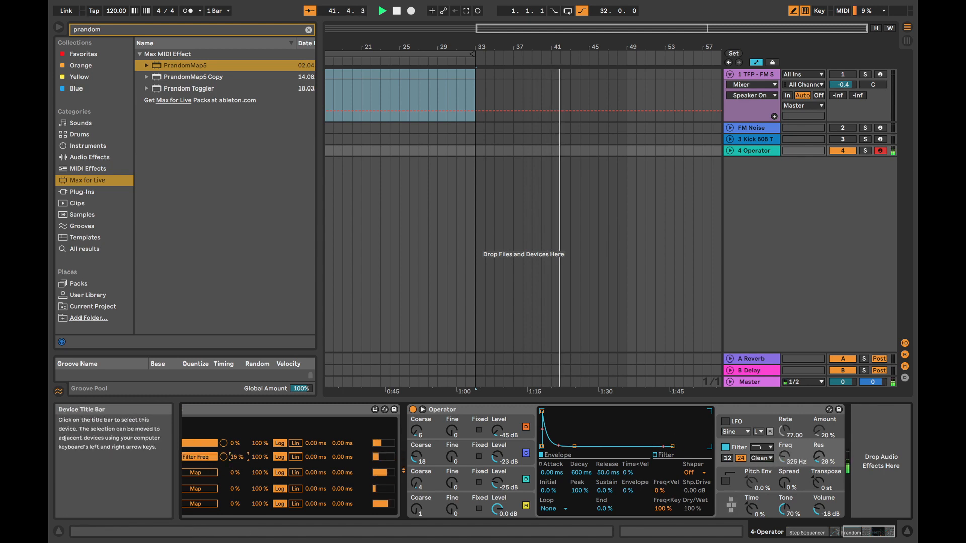
left_click_drag(345, 457, 345, 427)
mouse_move(316, 459)
left_mouse_down()
mouse_move(315, 447)
mouse_move(325, 461)
left_mouse_up()
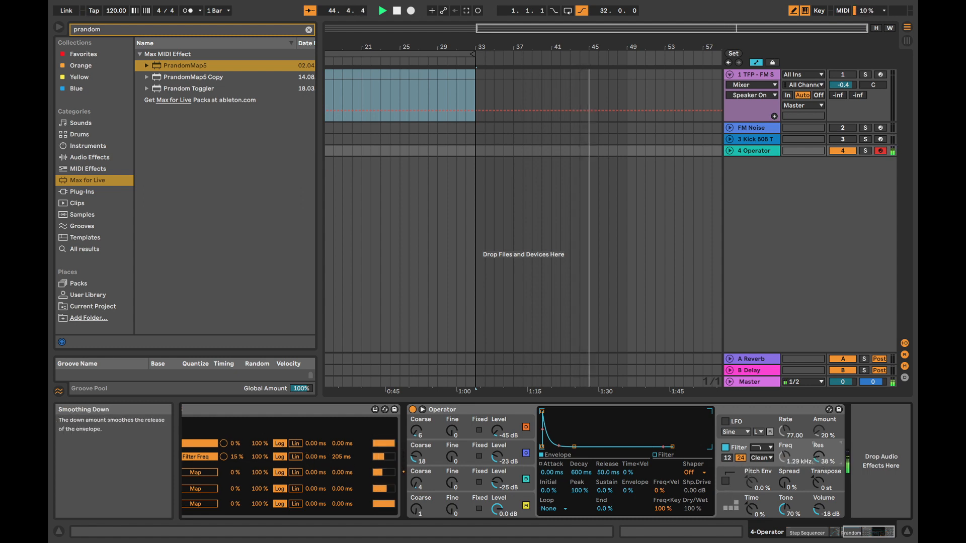
left_click_drag(819, 459, 819, 451)
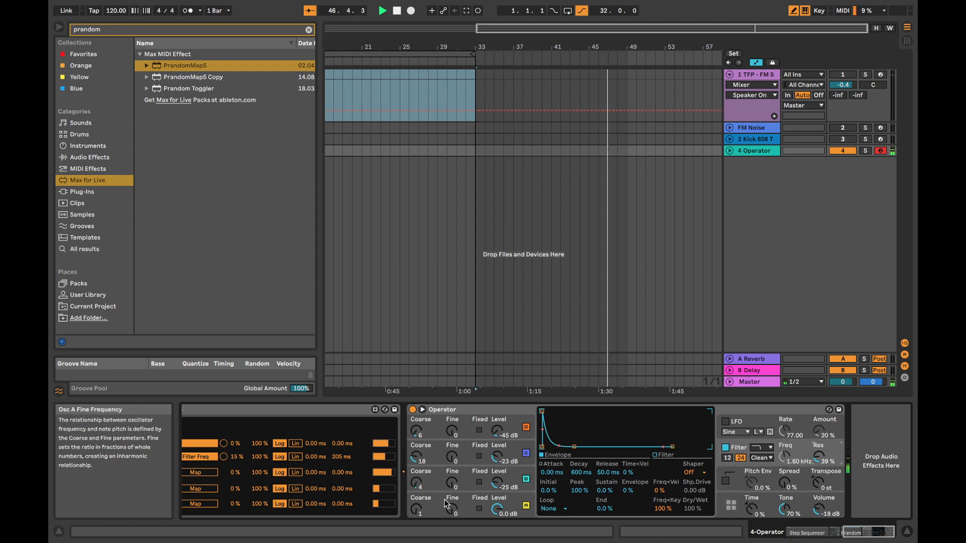
Map PrandomMap5's third slot to the Operator track's A Reverb send and reset the first track's reverb send to -inf
scroll(442, 499, "left", 10)
scroll(427, 498, "right", 10)
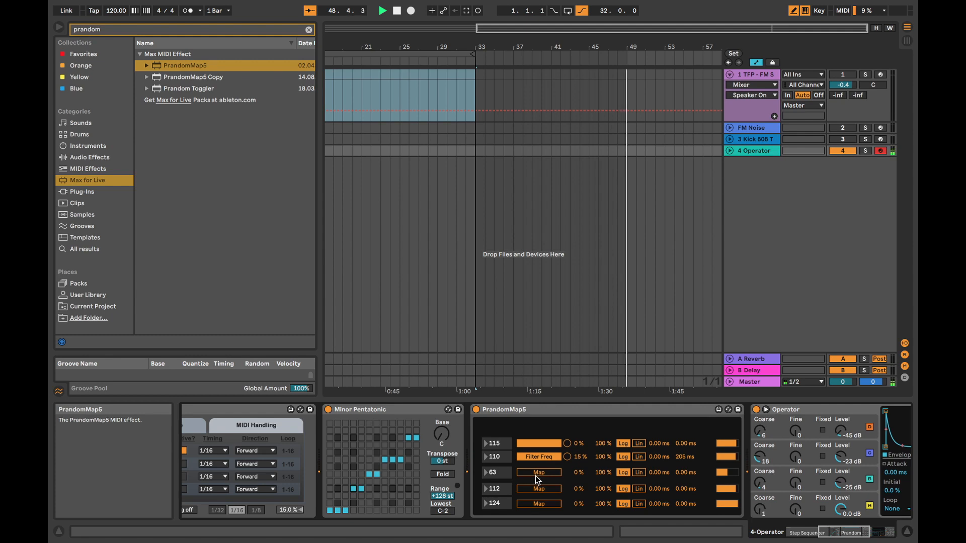
left_click(838, 96)
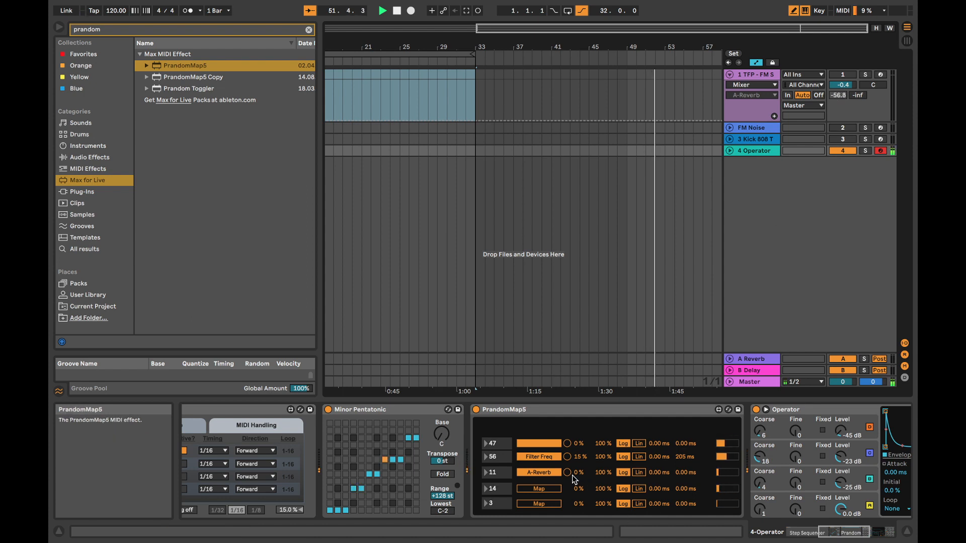
left_click(729, 150)
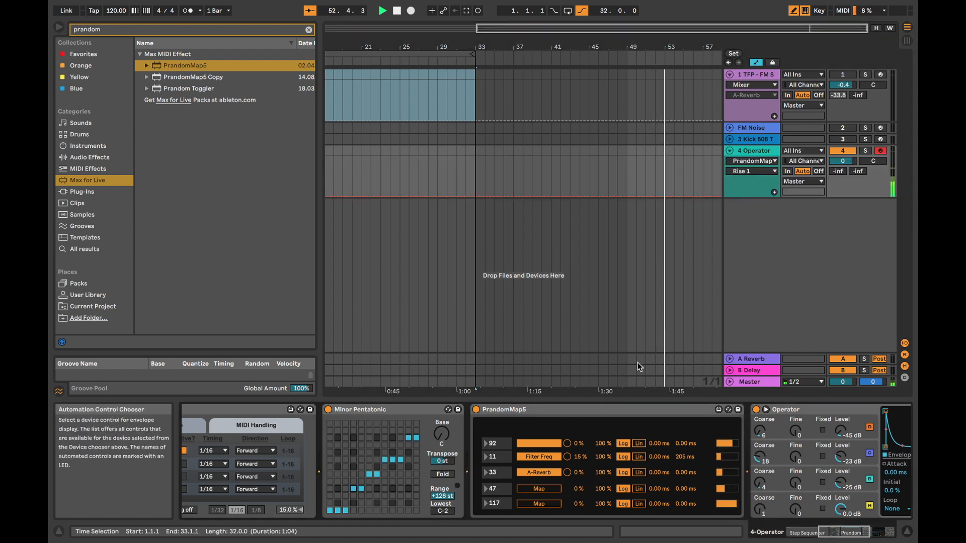
left_click(552, 474)
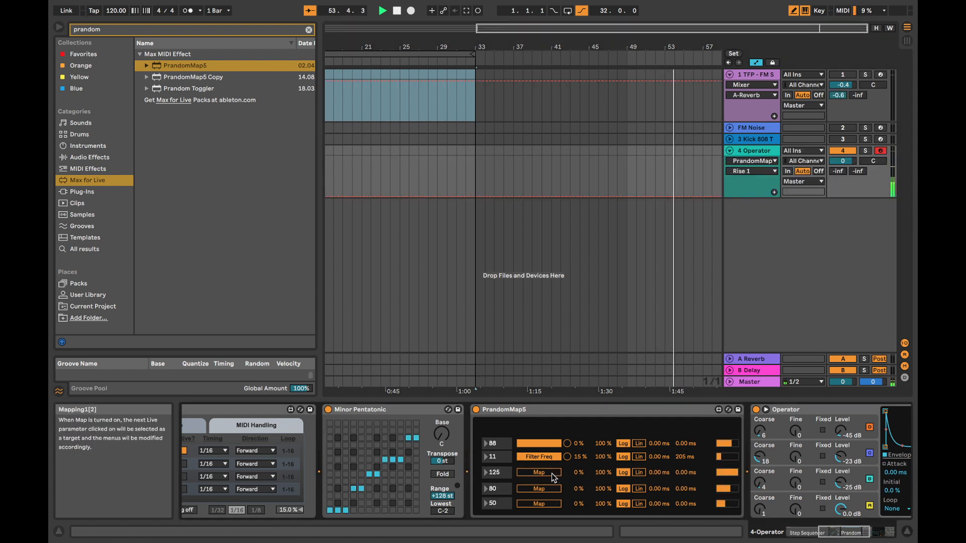
left_click(838, 172)
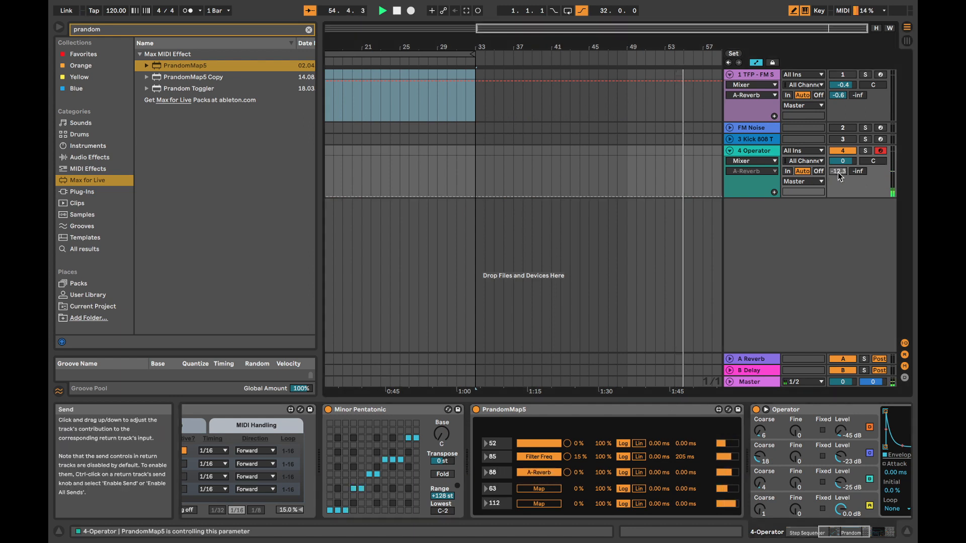
left_click_drag(838, 95, 837, 161)
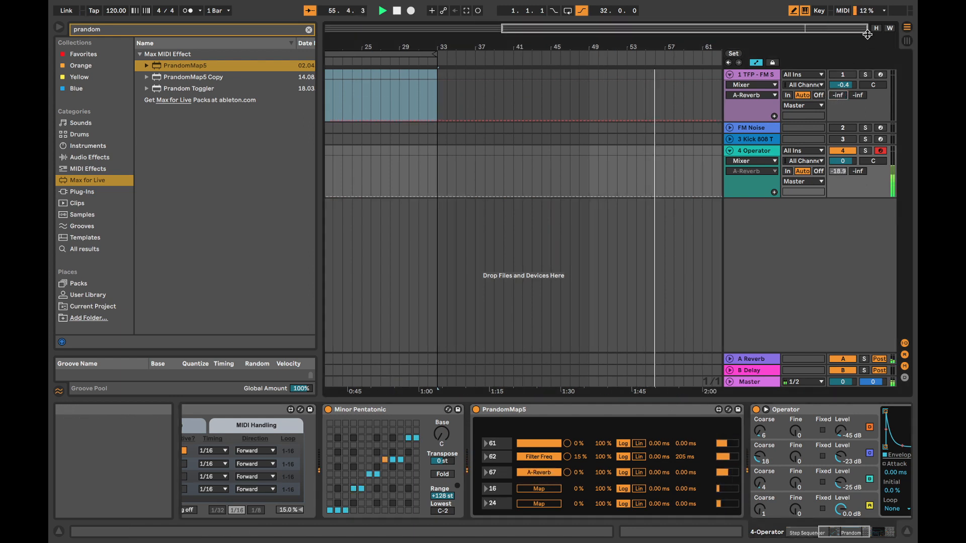
Set the A Reverb return's decay time to 6.83 s and its input filter to 4.72 kHz with bandwidth 3.86
left_click(906, 41)
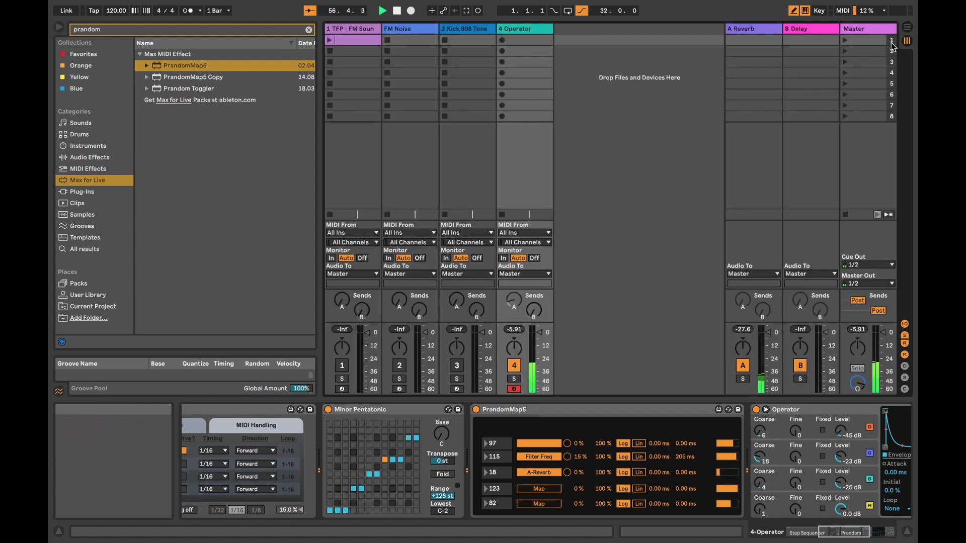
left_click(766, 29)
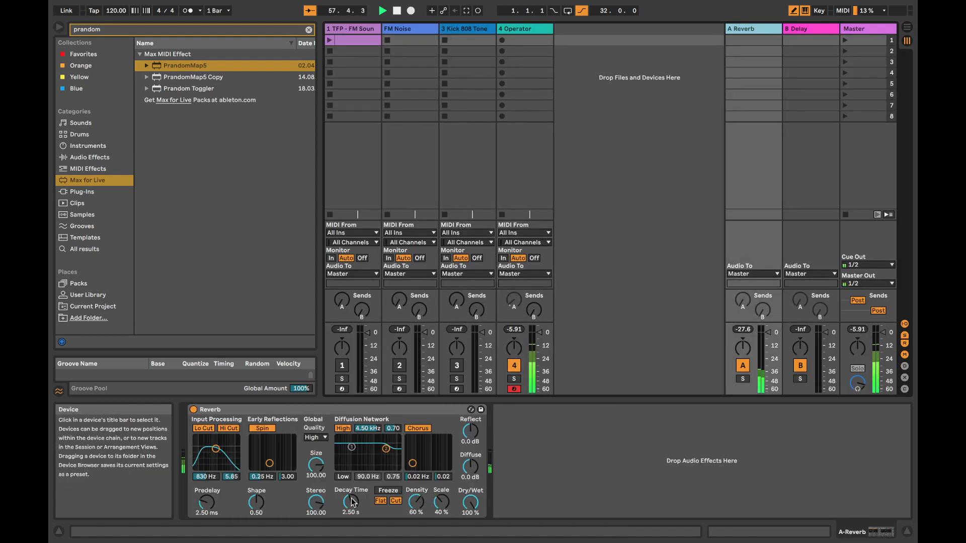
left_click_drag(351, 502, 351, 476)
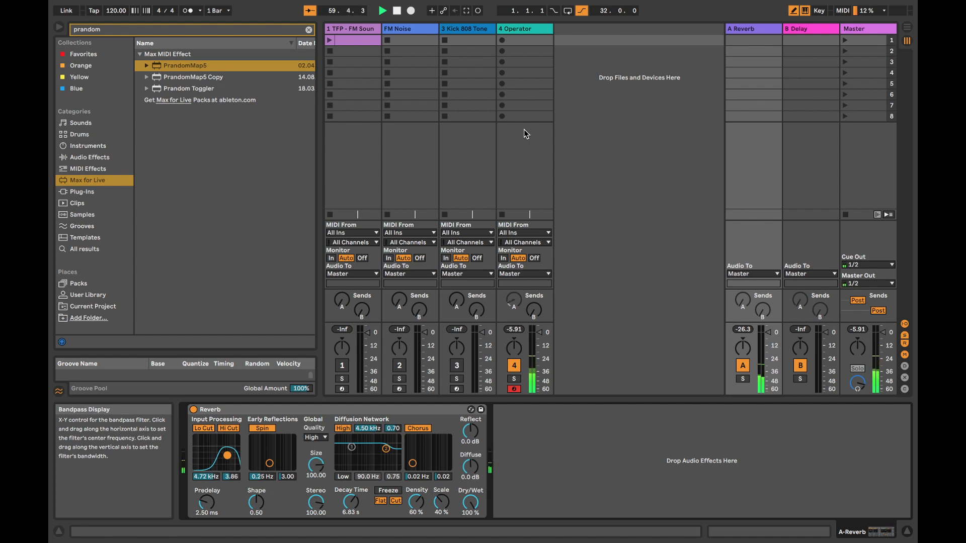
Lower the maximum of the Operator track's A-Reverb mapping in PrandomMap5 and stop playback
left_click(530, 29)
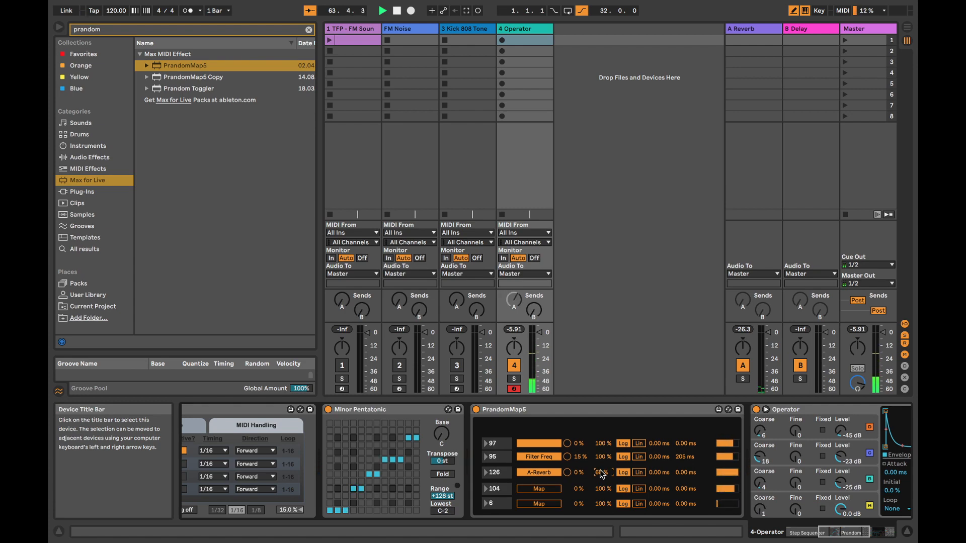
scroll(563, 475, "left", 8)
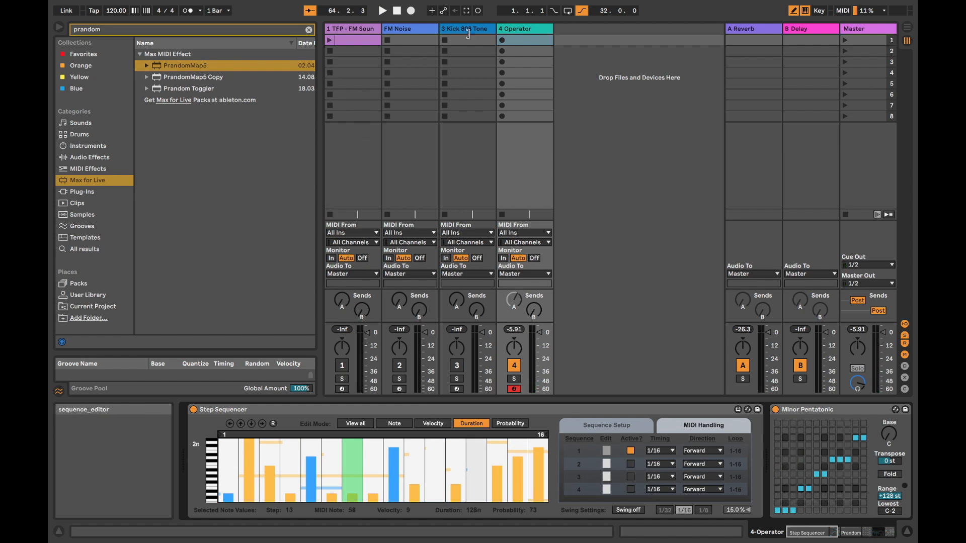
Record-arm the FM Noise track and activate it for playing its sliced Sampler
left_click(415, 29)
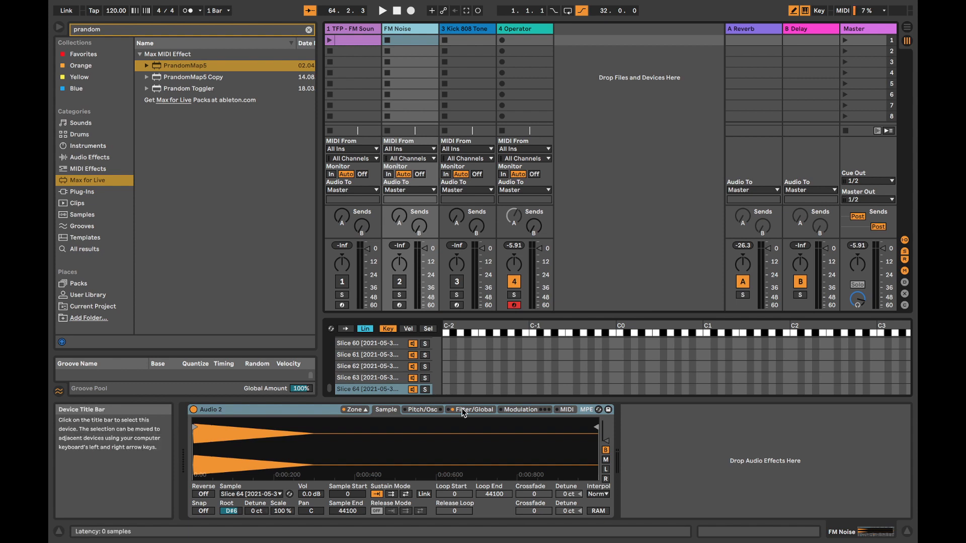
left_click(397, 305)
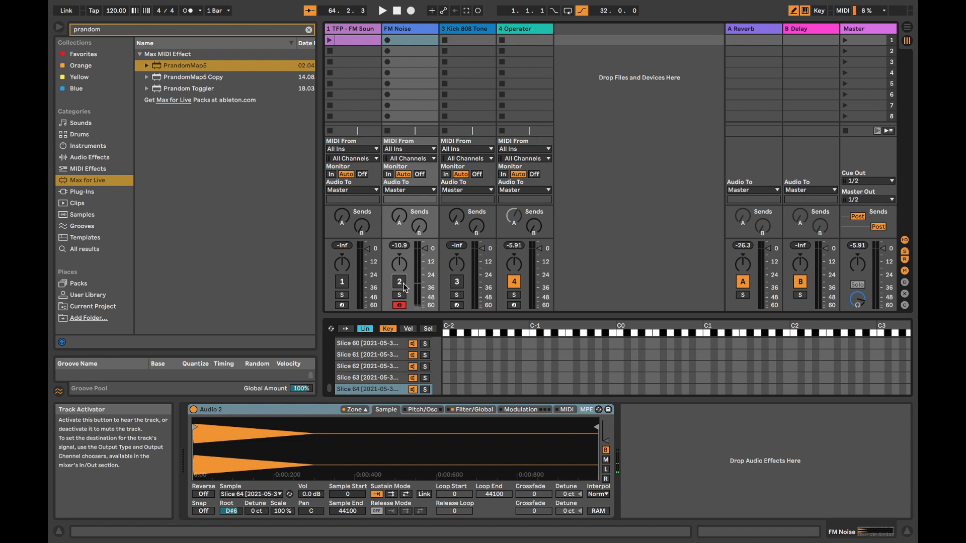
Set the FM Noise Sampler's filter key tracking to 0% and its volume envelope to 57.6 ms decay, -24 dB sustain and 60 s release
left_click(461, 412)
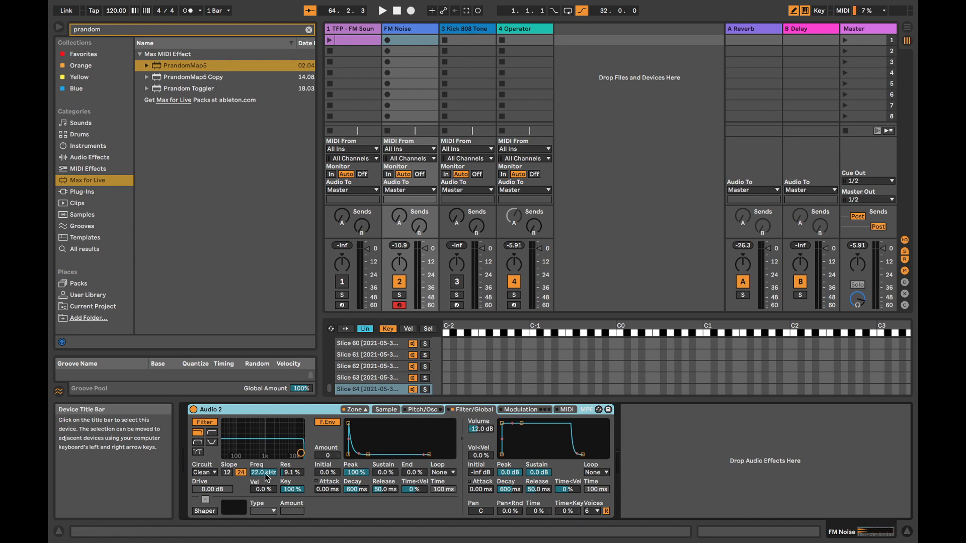
left_click_drag(293, 492, 293, 523)
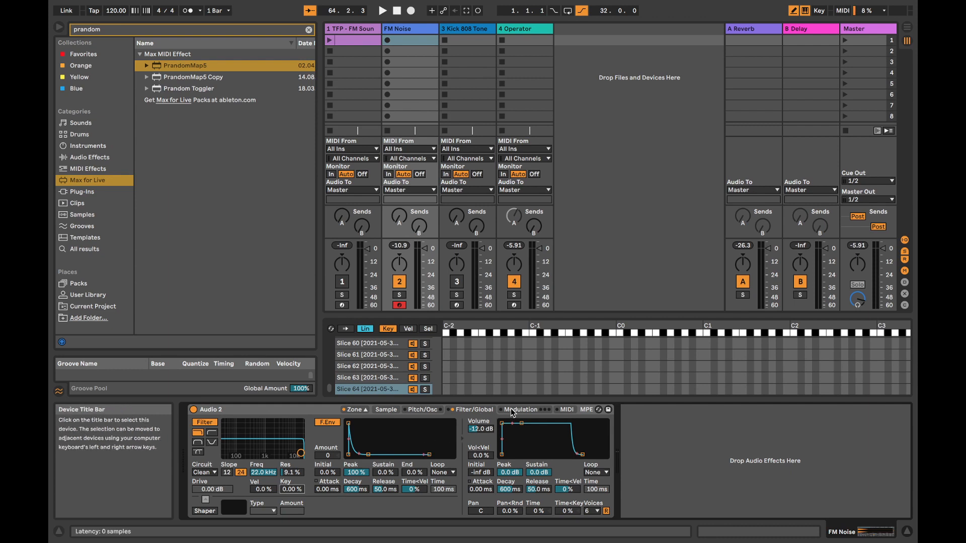
left_click_drag(514, 438, 513, 441)
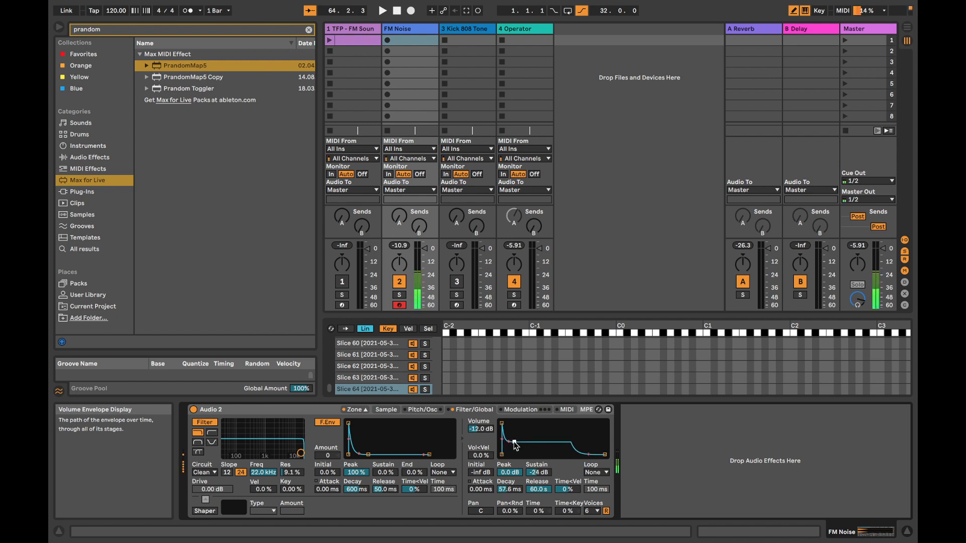
Shape the Audio 2 sampler's volume envelope with a 481 ms release, 47.5 ms decay and -25 dB sustain
left_click_drag(604, 454, 588, 454)
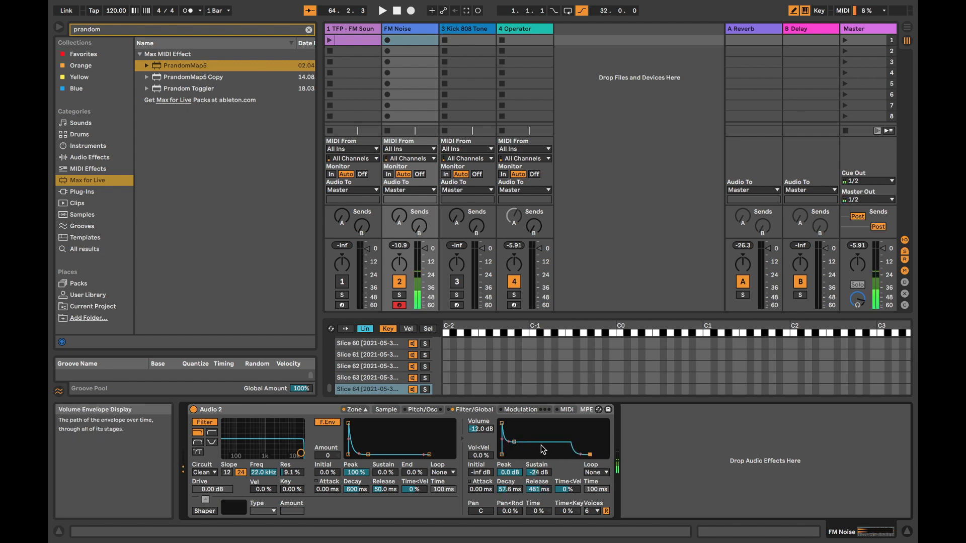
left_click_drag(515, 440, 512, 446)
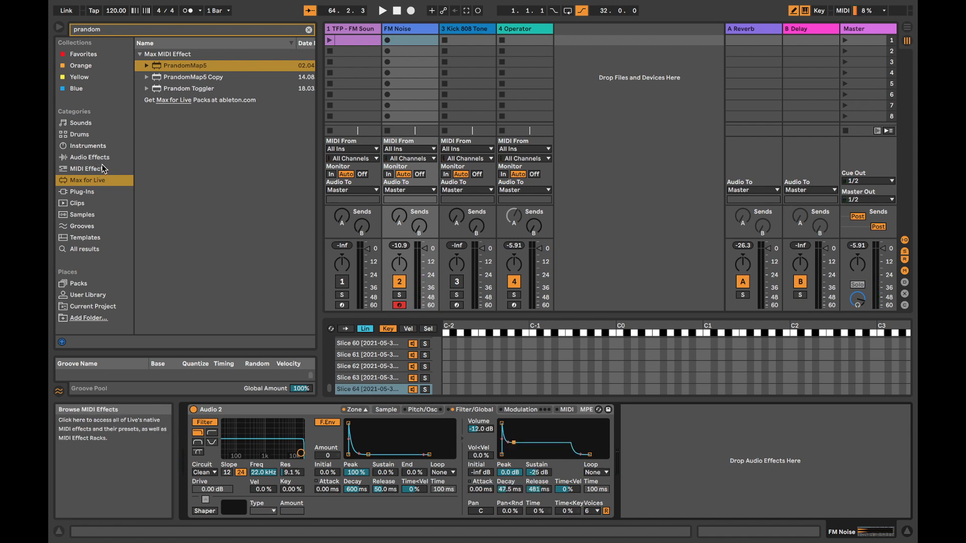
Clear the browser search and insert a new MIDI track after the Operator track
left_click(104, 30)
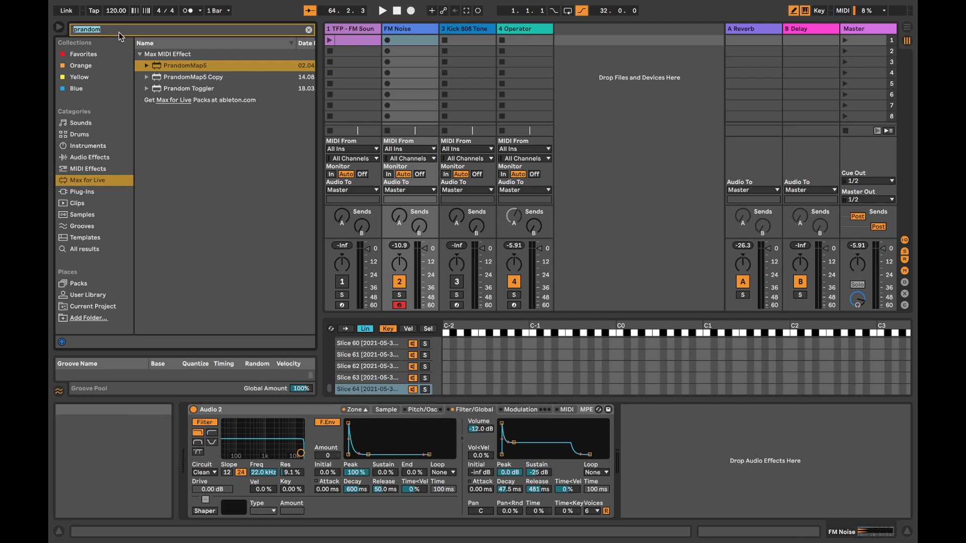
key("BackSpace")
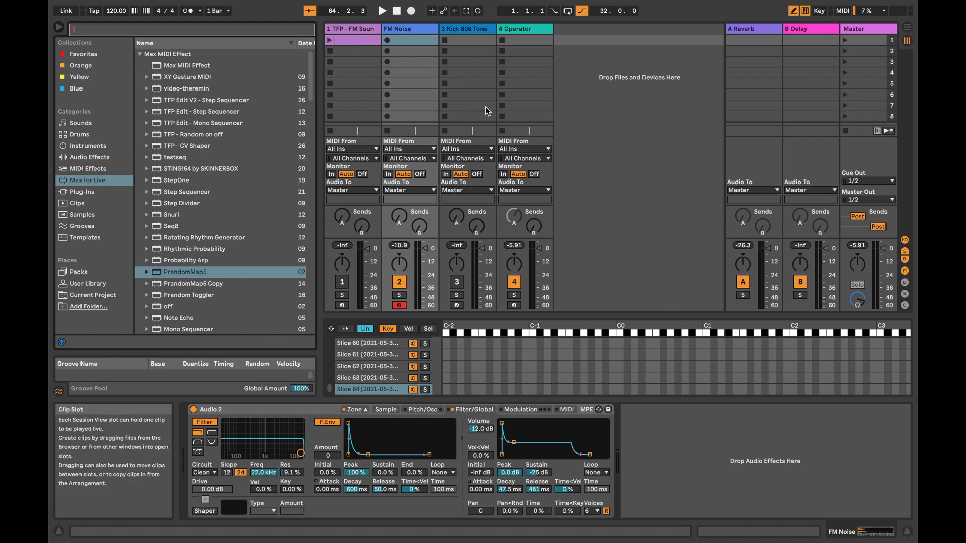
right_click(602, 80)
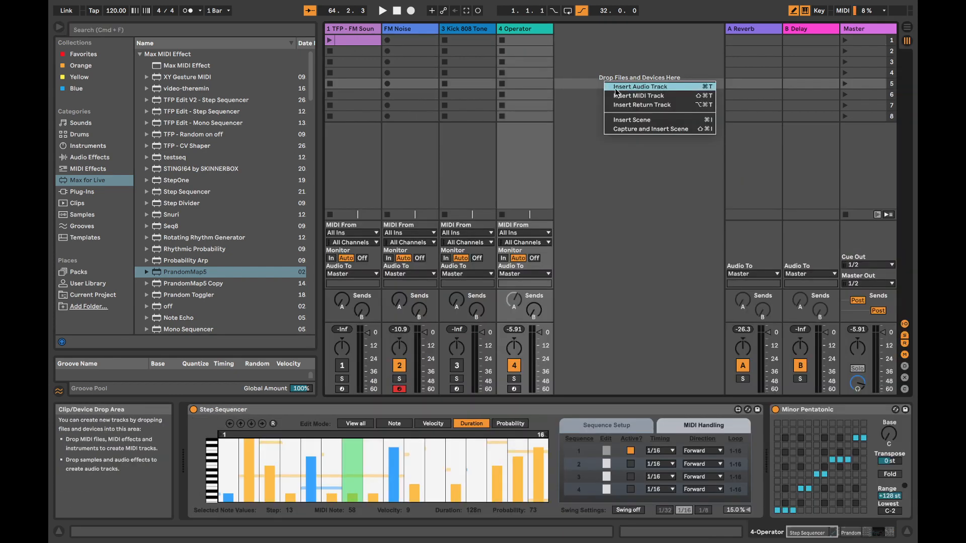
left_click(676, 95)
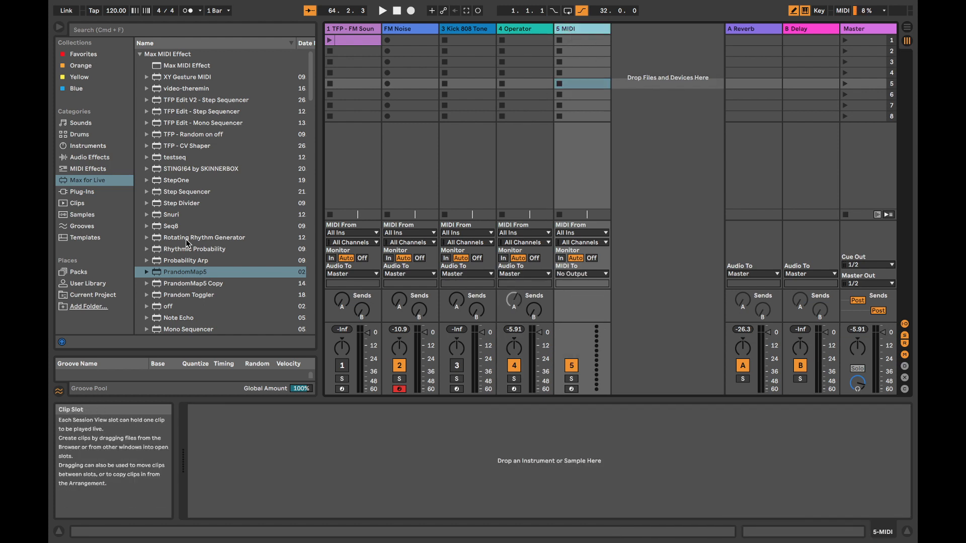
Rename the new MIDI track to "Events changer"
right_click(569, 32)
left_click(599, 79)
type("Events changer")
key("Return")
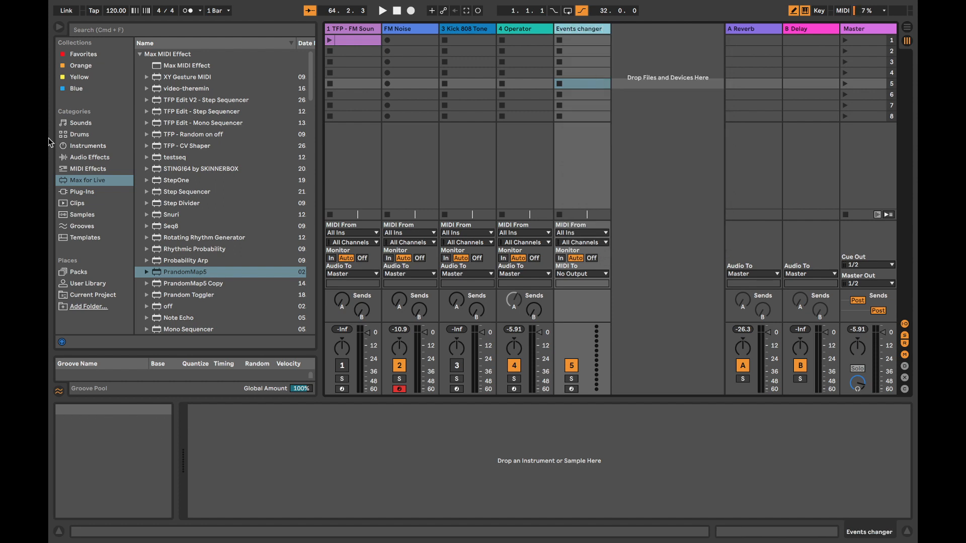
Search the Max for Live devices for "seq" and add the Mono Sequencer MIDI effect to the FM Noise track
left_click(415, 29)
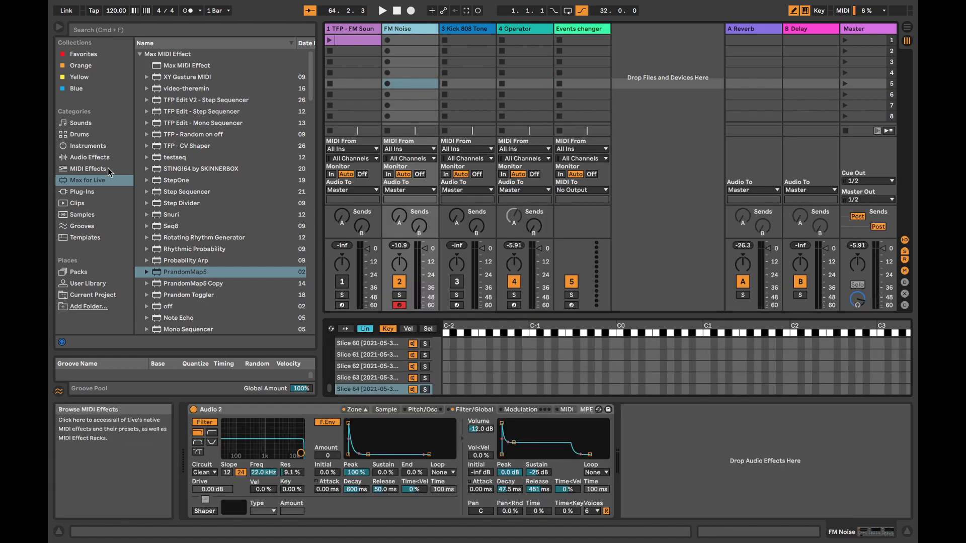
left_click(95, 192)
left_click(95, 181)
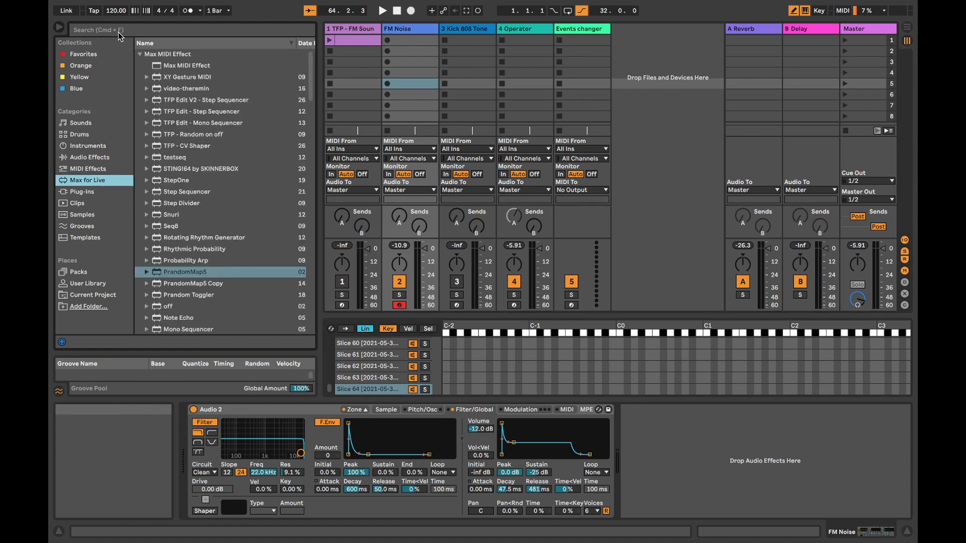
left_click(139, 54)
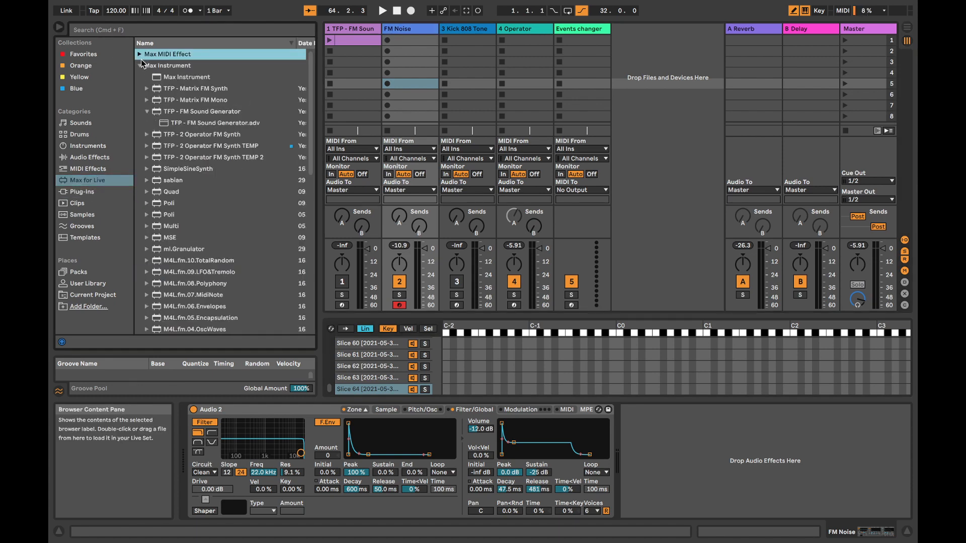
left_click(119, 30)
type("seq")
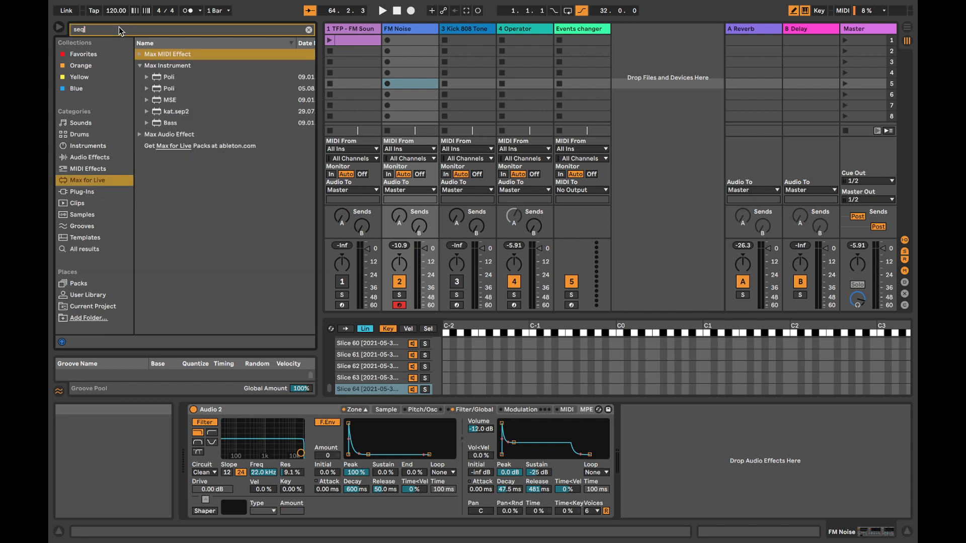
left_click(138, 55)
left_click(195, 121)
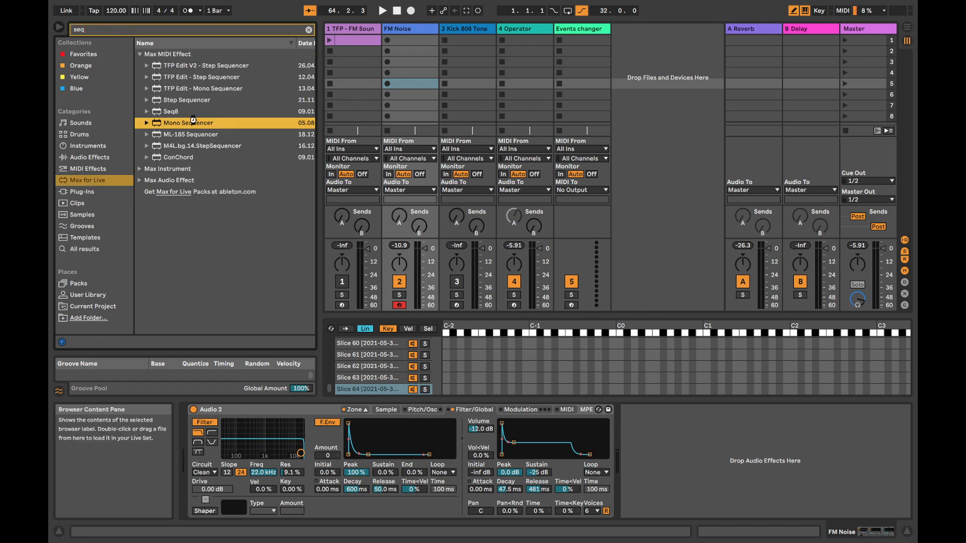
key("Return")
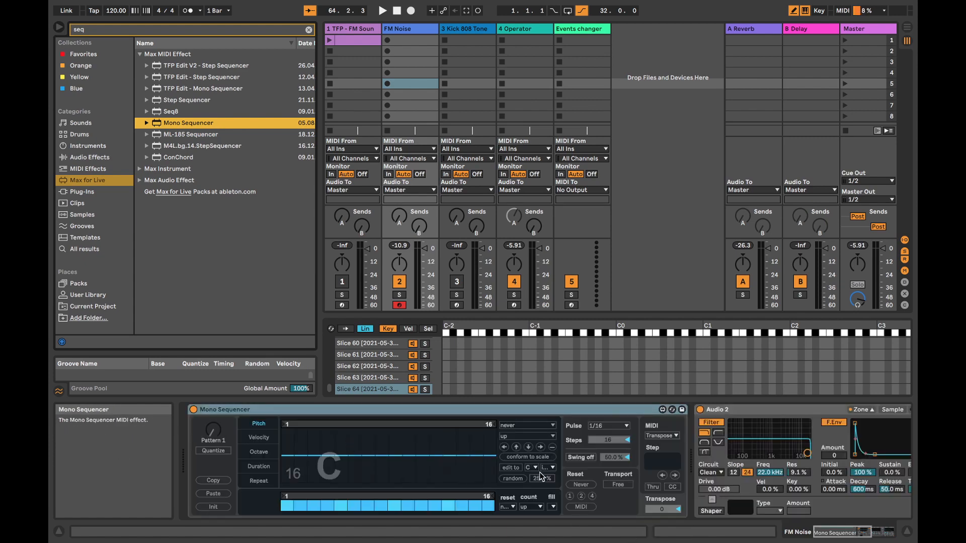
Randomize the Mono Sequencer's pitch lane at 100% and play it with the FM Noise track soloed
left_click(518, 478)
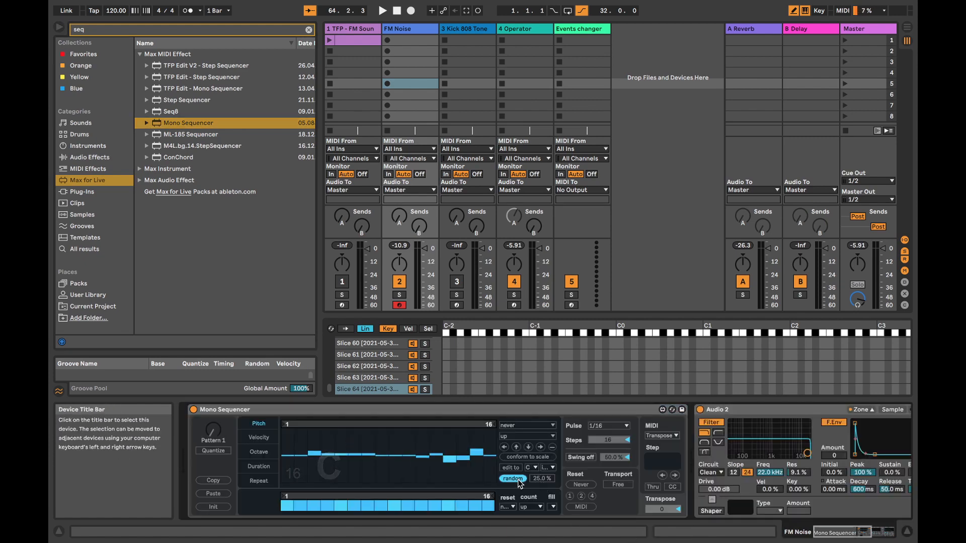
left_click(514, 479)
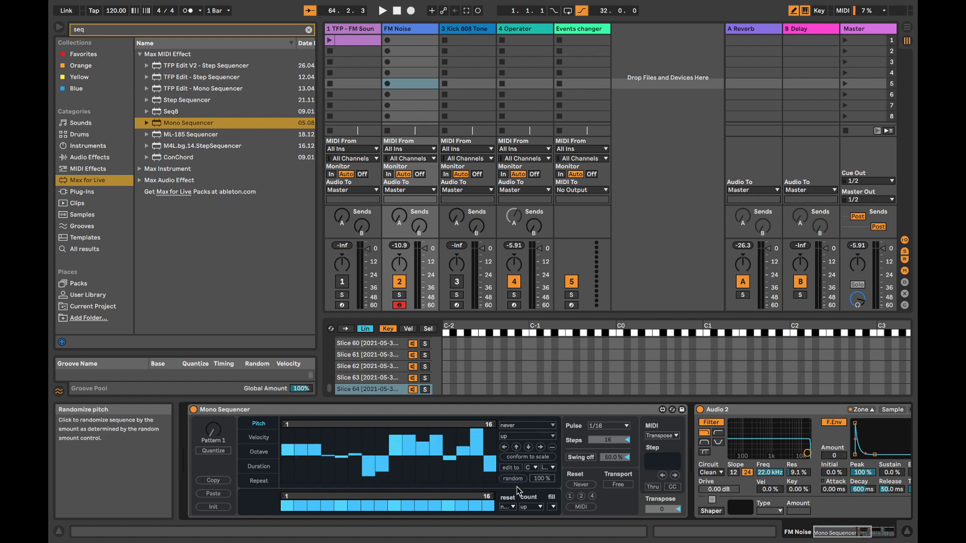
key("space")
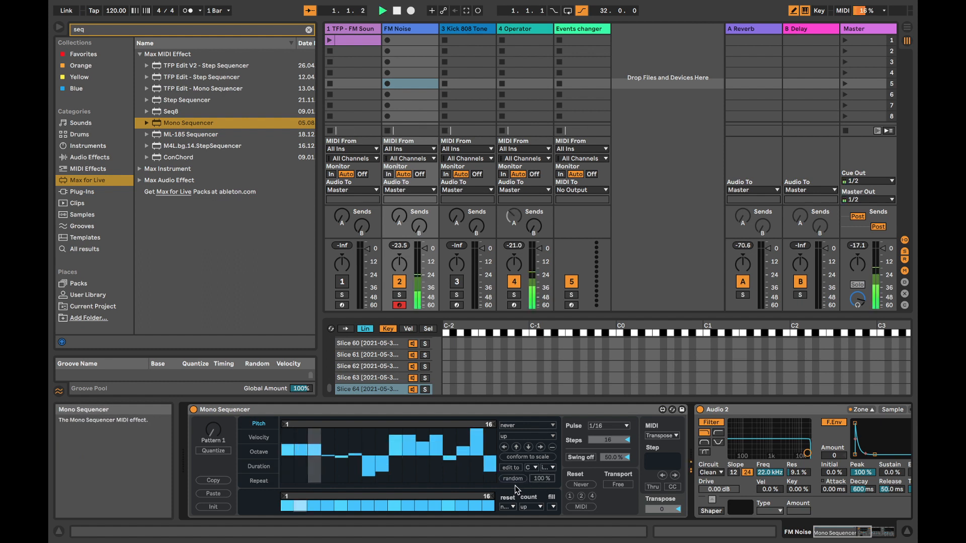
left_click(513, 294)
left_click(399, 295)
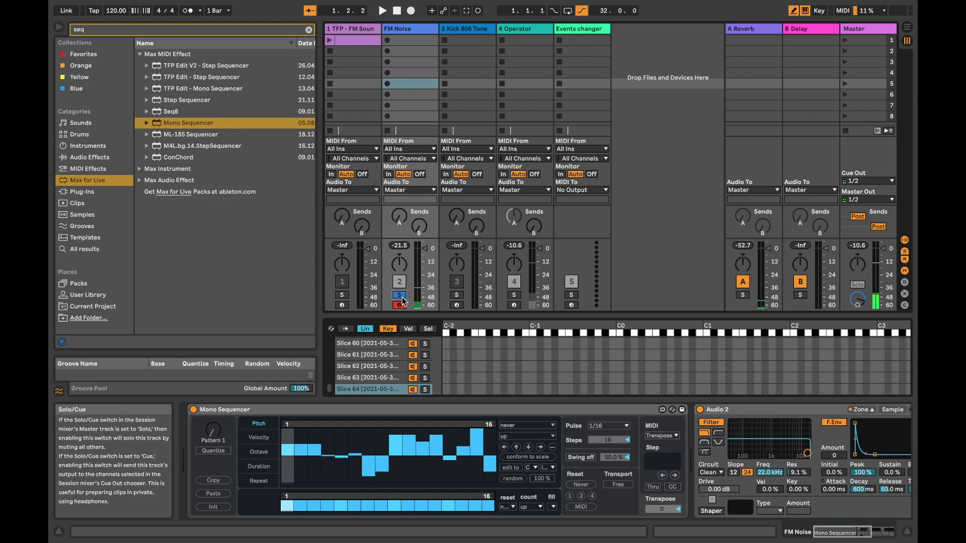
Set the Audio 2 sampler's voices to 1
scroll(746, 441, "down", 5)
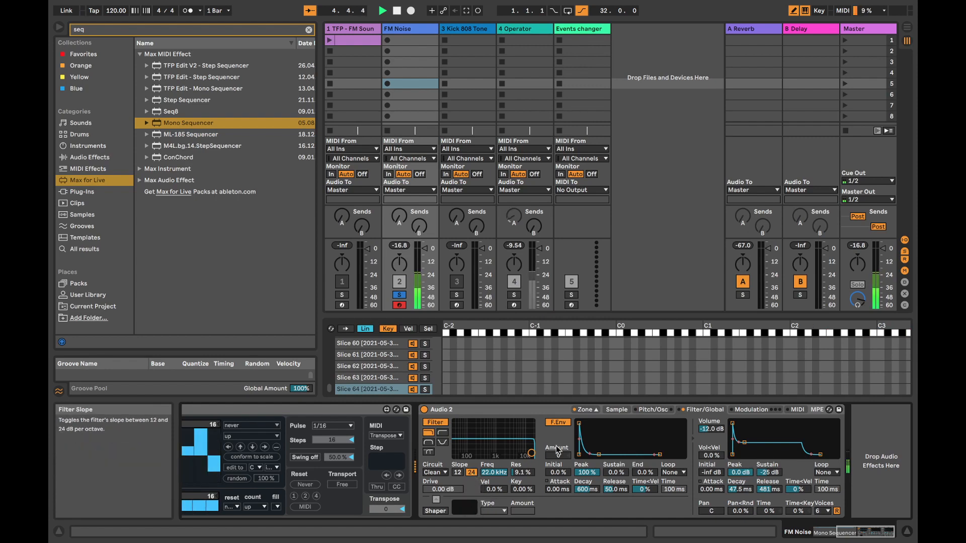
scroll(454, 484, "left", 5)
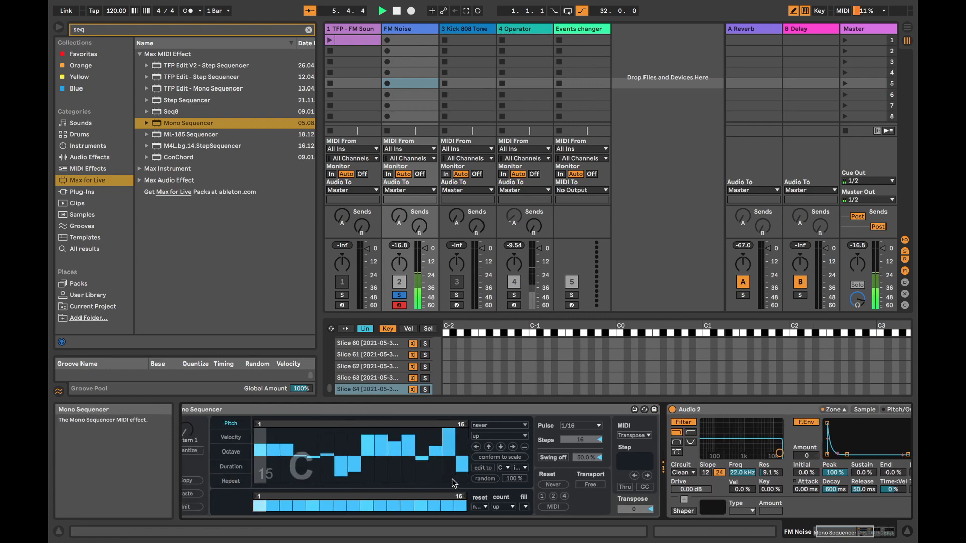
scroll(454, 484, "right", 4)
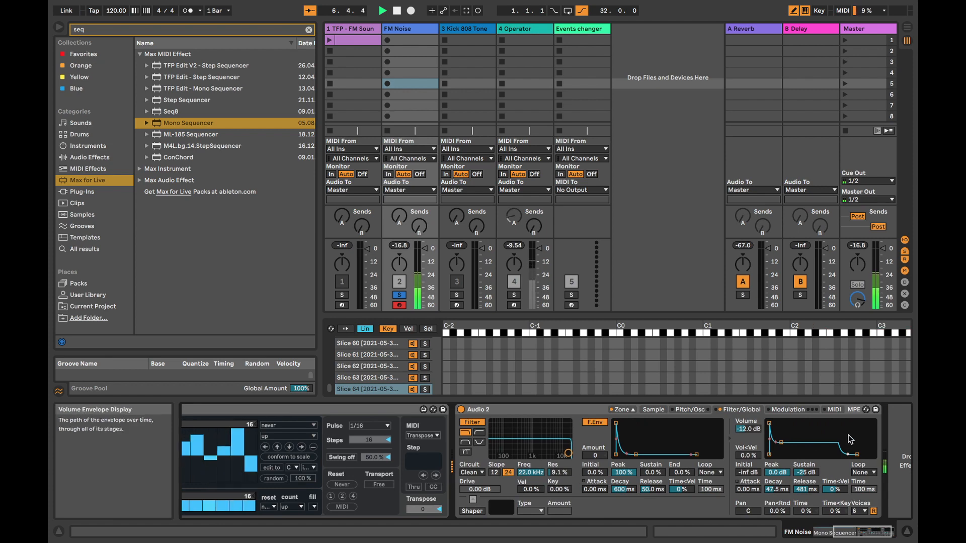
left_click(859, 511)
left_click(857, 375)
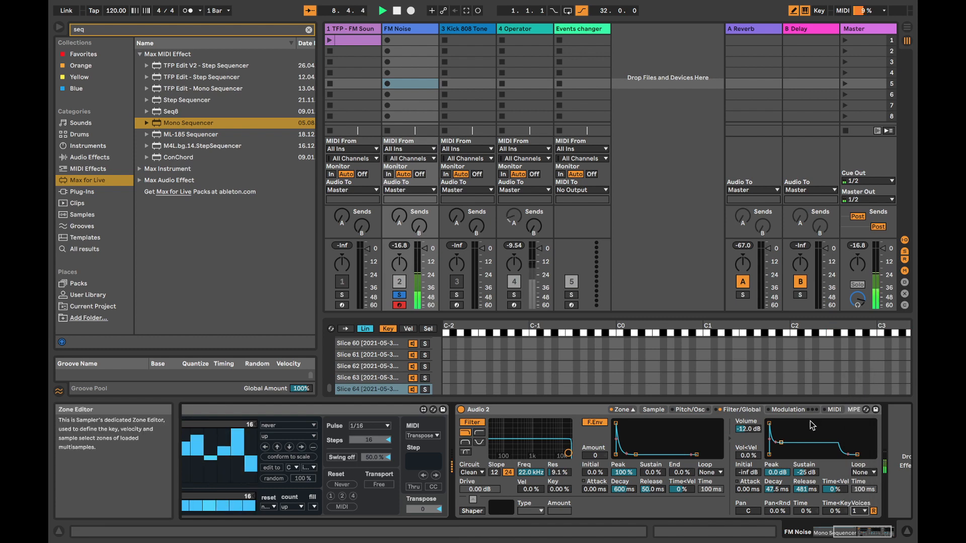
Randomize the Mono Sequencer's octave lane at 100% and shorten that lane's loop to 14 steps
scroll(652, 485, "left", 8)
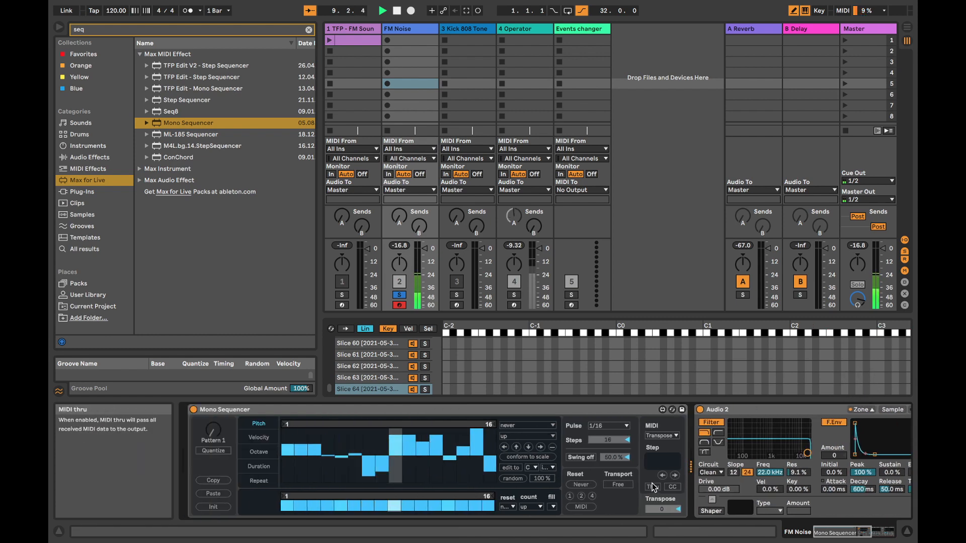
left_click(261, 453)
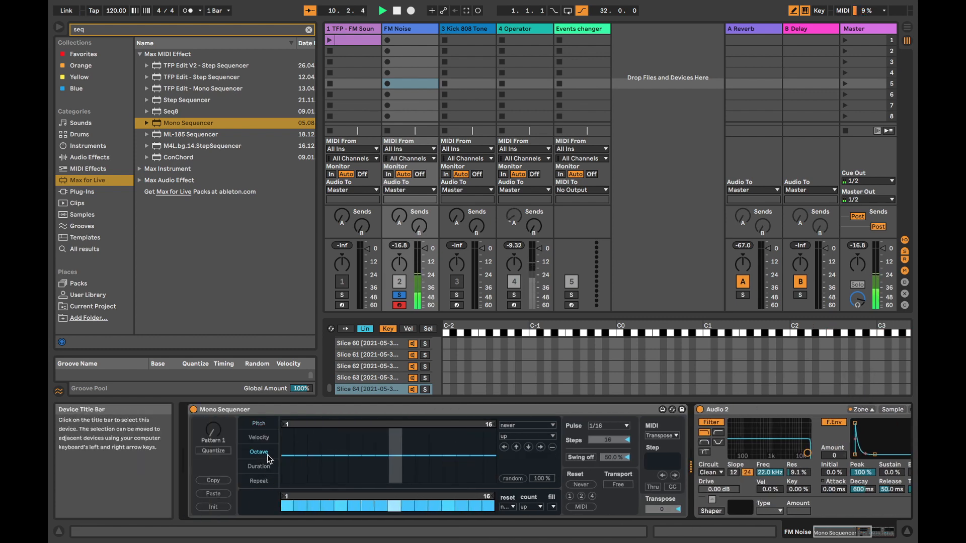
left_click(512, 479)
left_click_drag(491, 422, 471, 424)
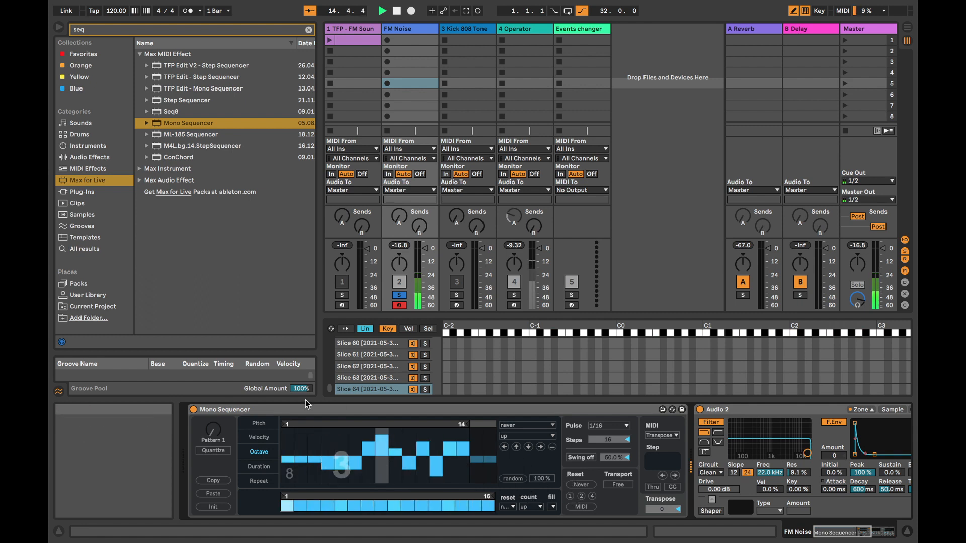
Return the Mono Sequencer to its pitch lane and take the FM Noise track out of solo
left_click(259, 426)
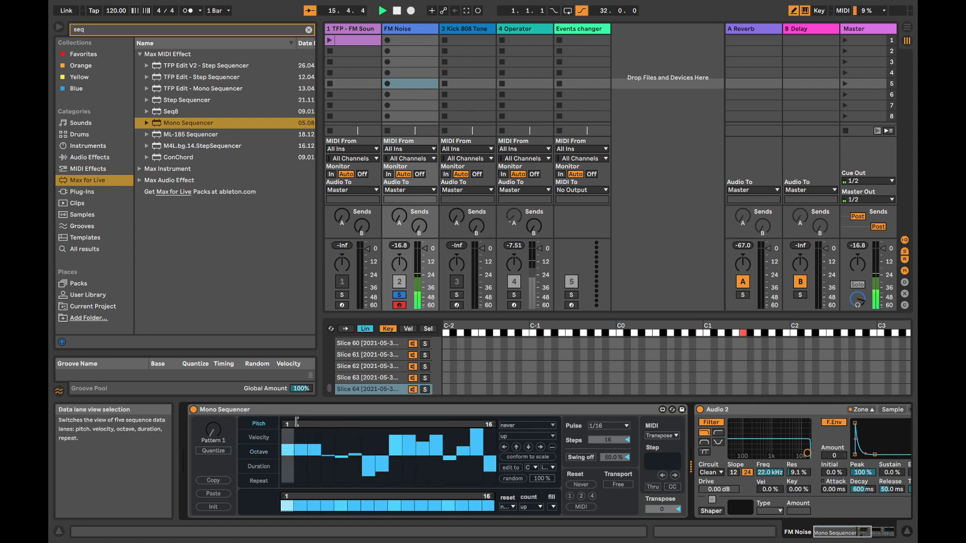
scroll(648, 461, "right", 2)
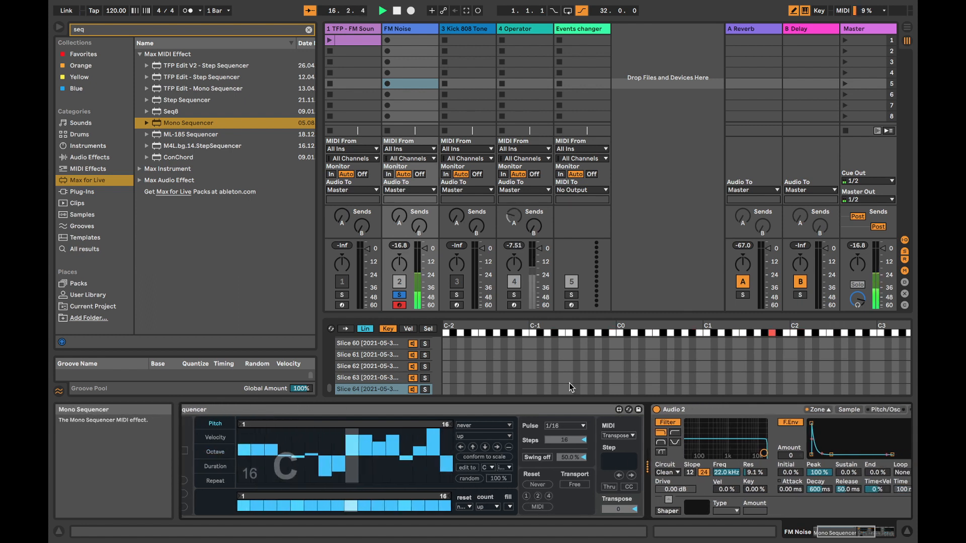
left_click(399, 296)
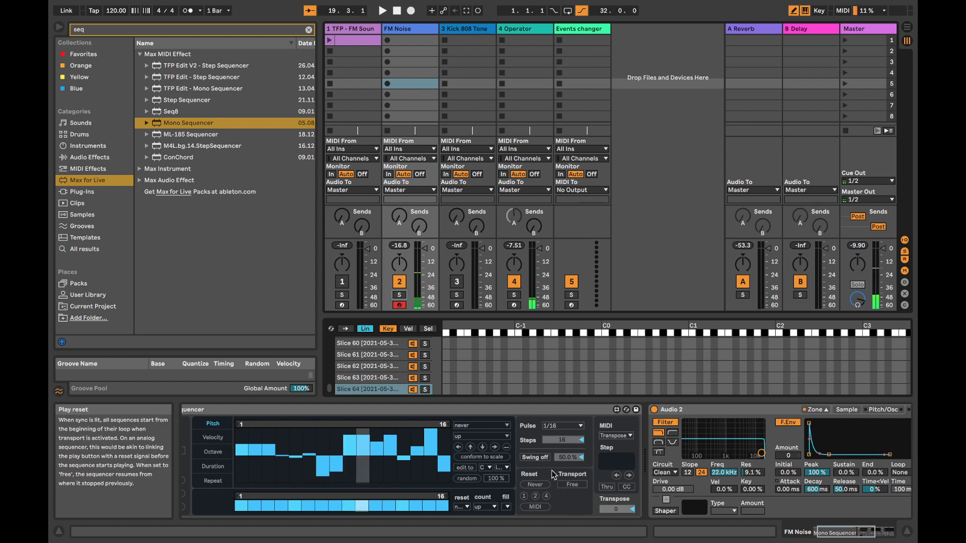
Try the Mono Sequencer's swing at 100% during playback, then set it to 0% and switch swing off
left_click(534, 457)
key("space")
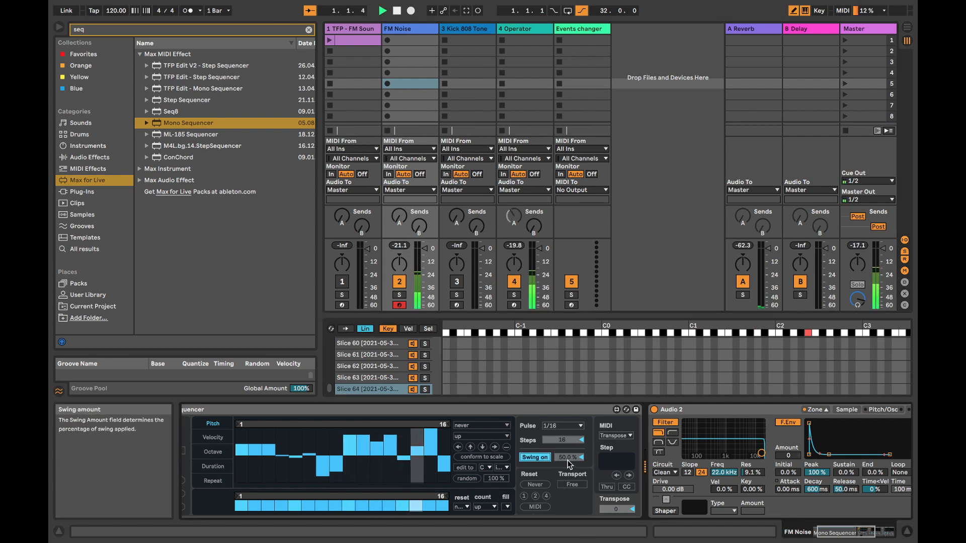
left_click_drag(567, 460, 569, 476)
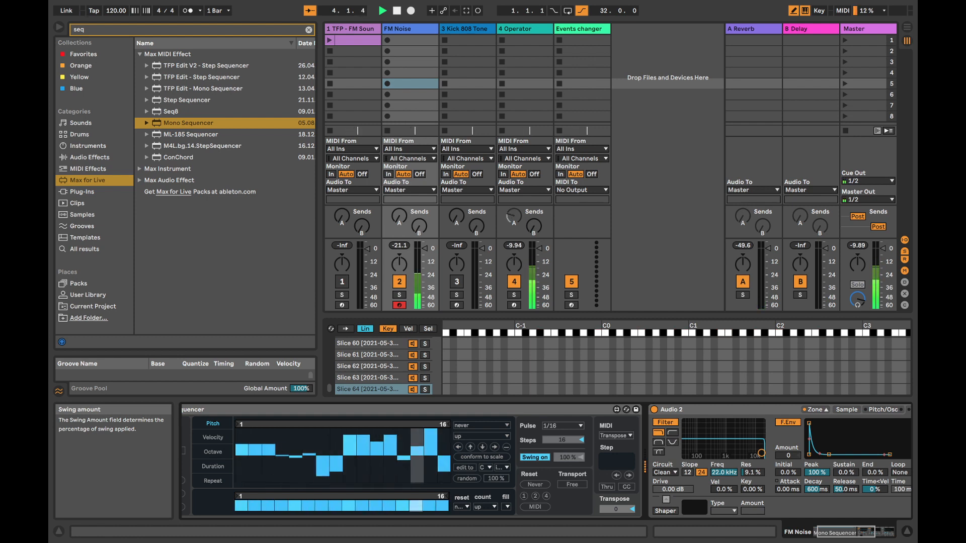
left_click(545, 458)
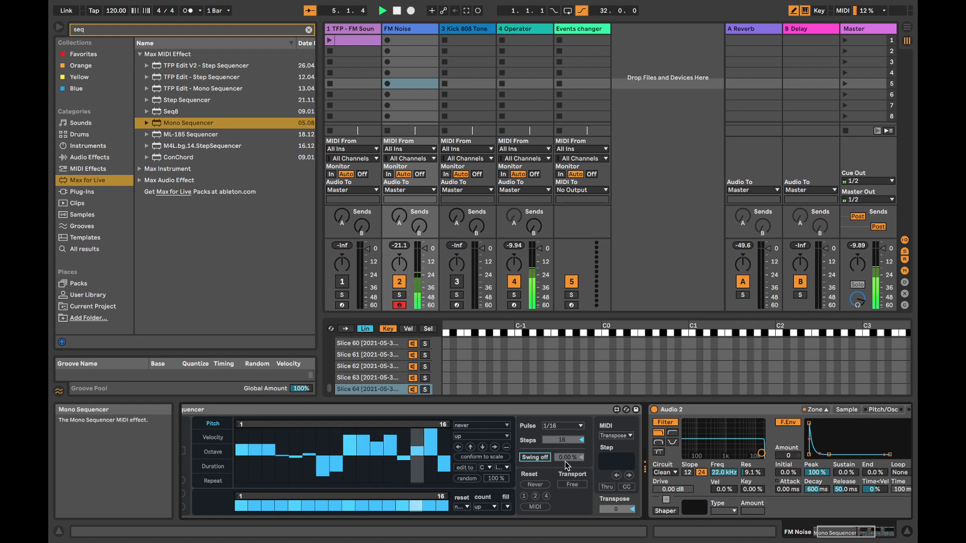
Group the Mono Sequencer into a MIDI Effect Rack, show its chain list and duplicate the chain
scroll(575, 472, "right", 3)
scroll(575, 473, "left", 5)
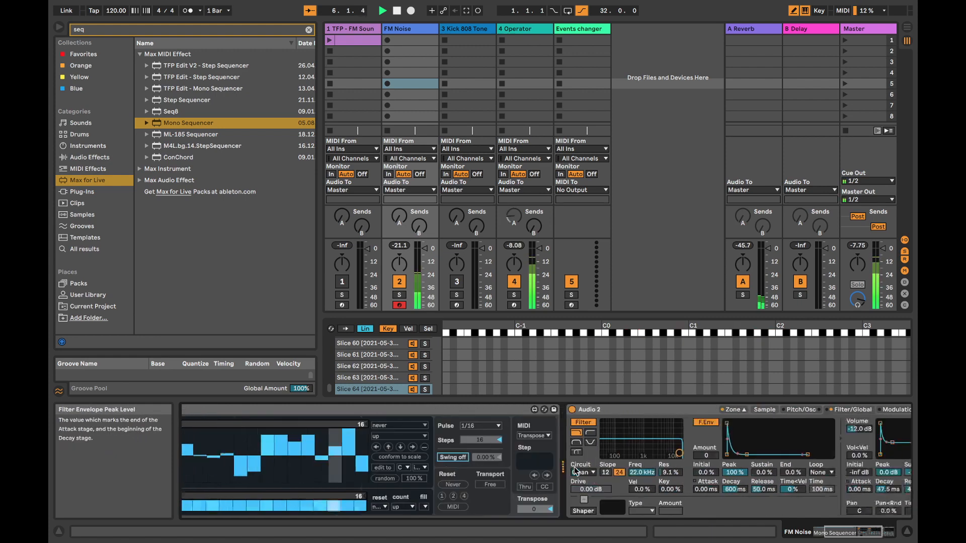
left_click(396, 409)
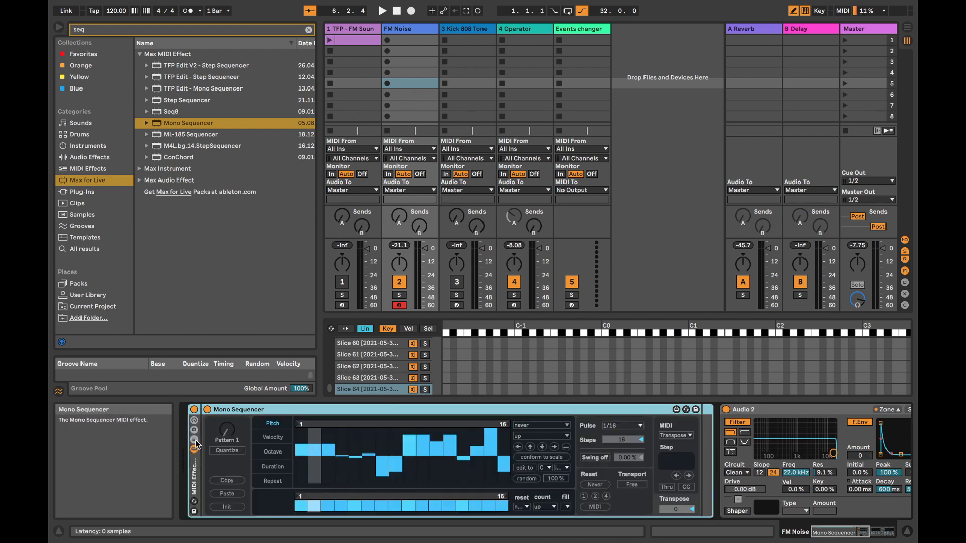
key("ctrl+g")
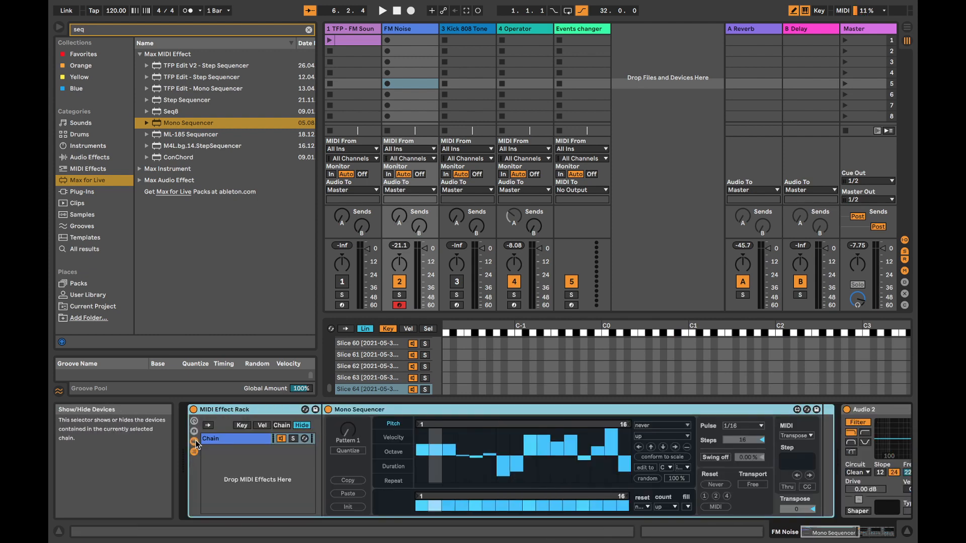
left_click(221, 440)
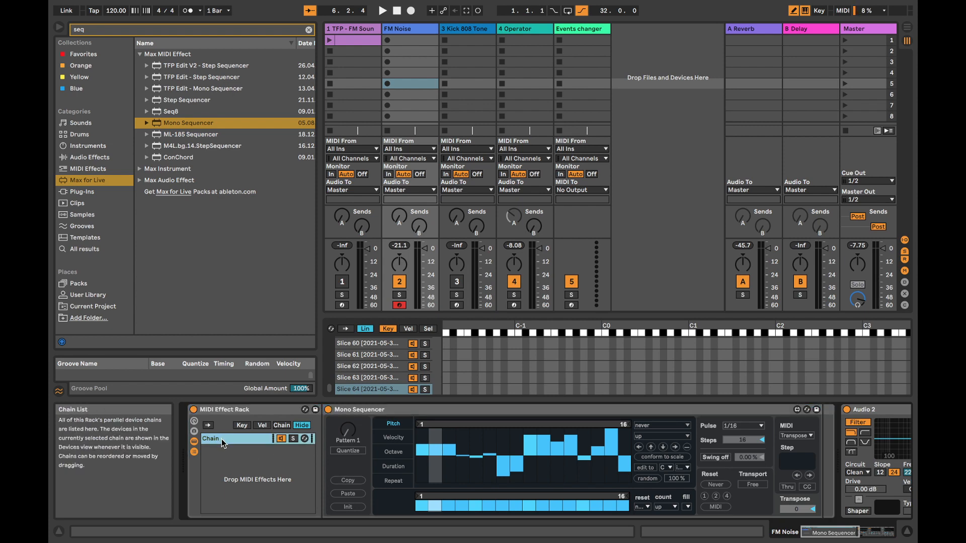
key("ctrl+d")
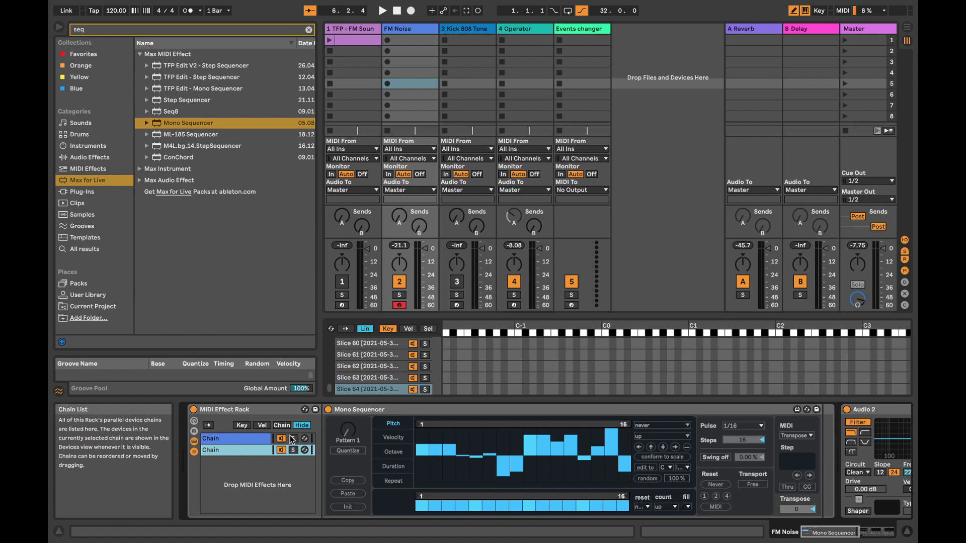
Set the first chain's Mono Sequencer pulse to 1/32, play the set and solo that chain
scroll(289, 441, "right", 1)
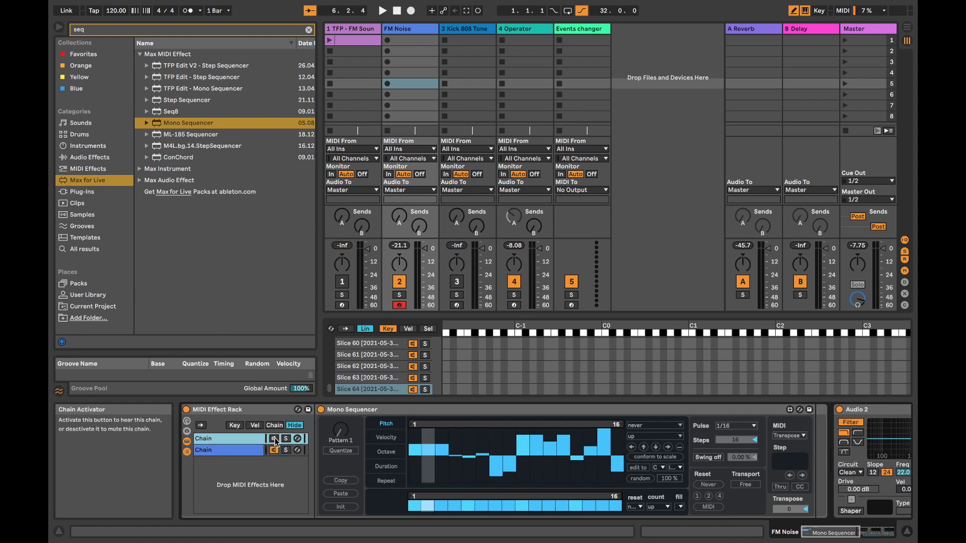
left_click(728, 429)
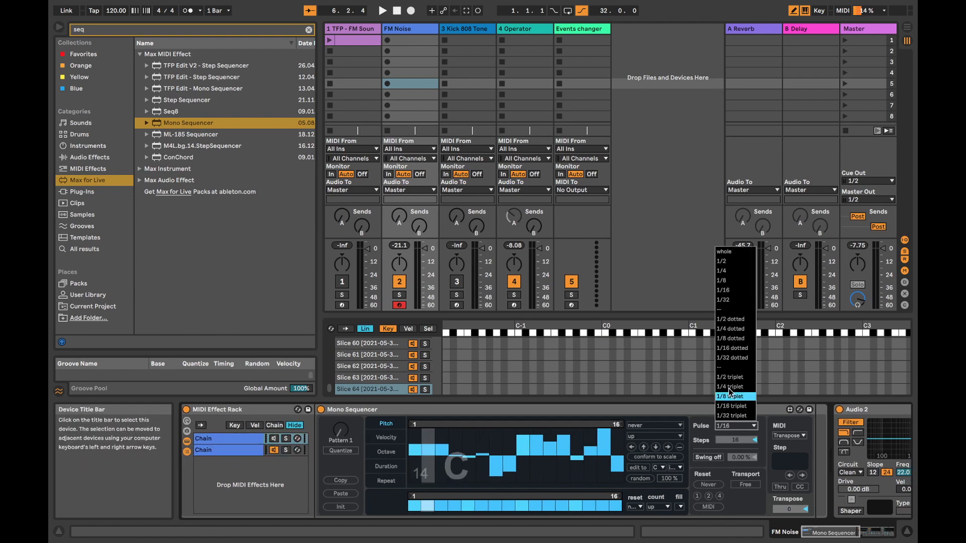
left_click(729, 300)
key("space")
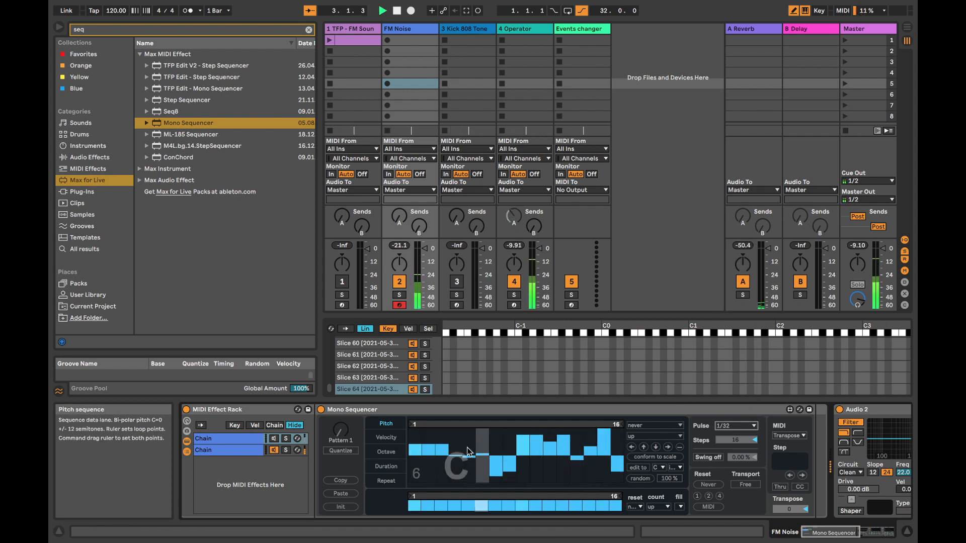
left_click(286, 439)
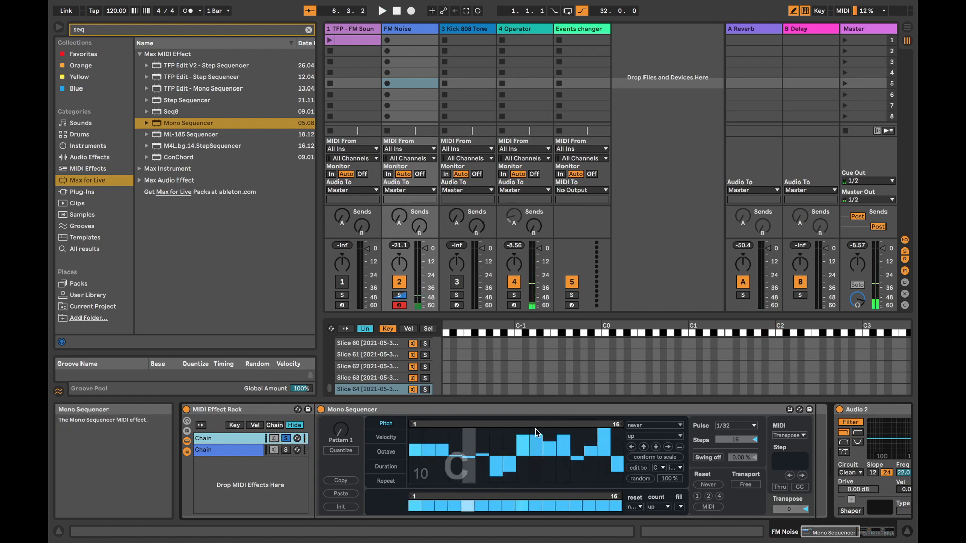
Duplicate the second chain, solo the new third chain, set its Mono Sequencer pulse to 1/8 triplet and audition it
left_click(253, 453)
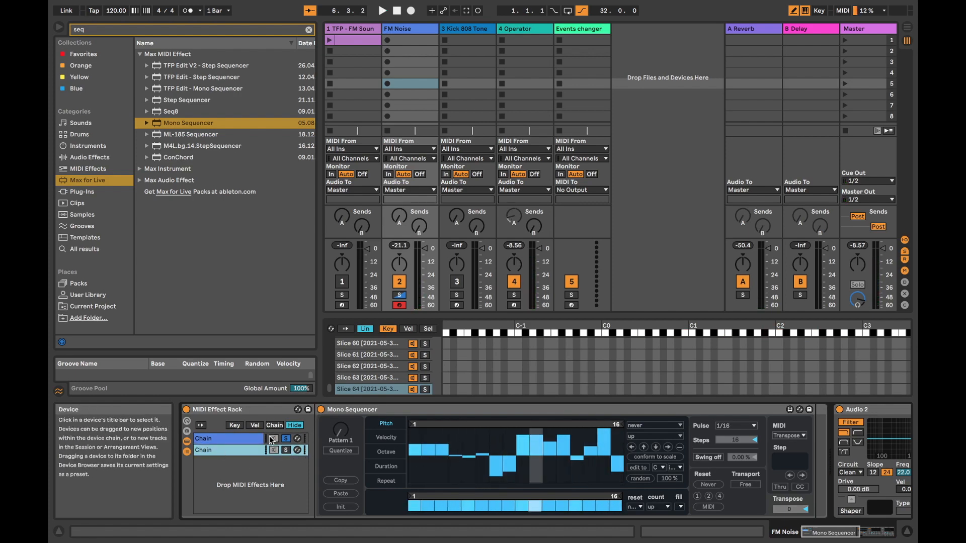
key("ctrl+d")
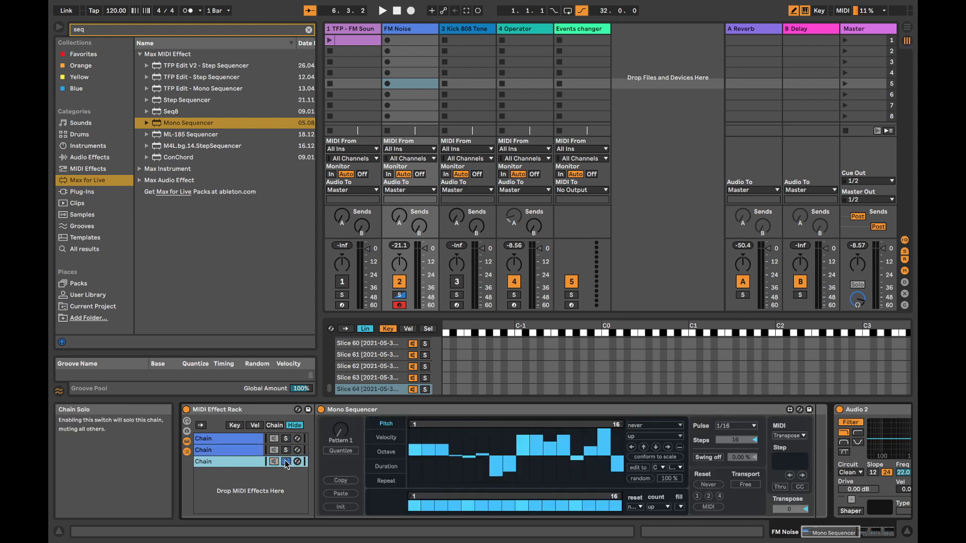
left_click(286, 462)
left_click(750, 426)
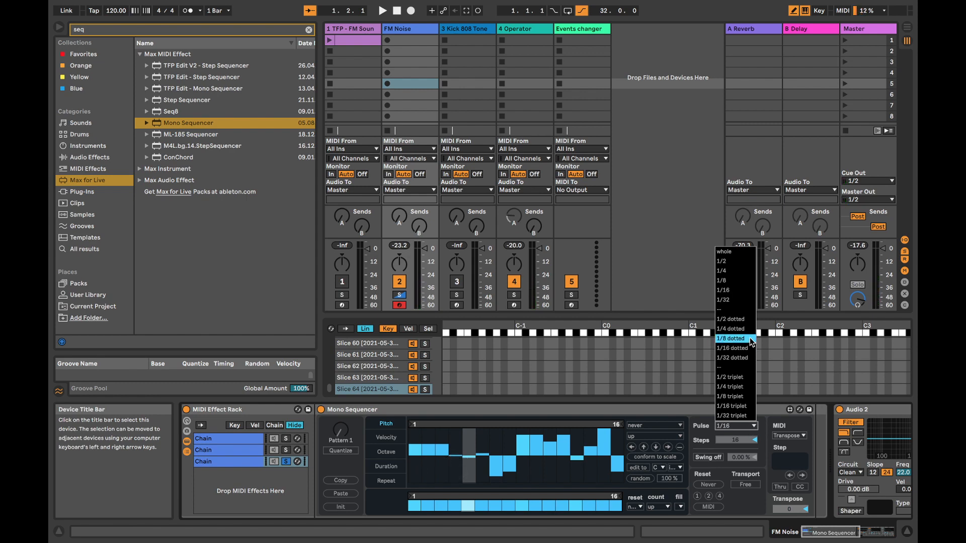
left_click(750, 400)
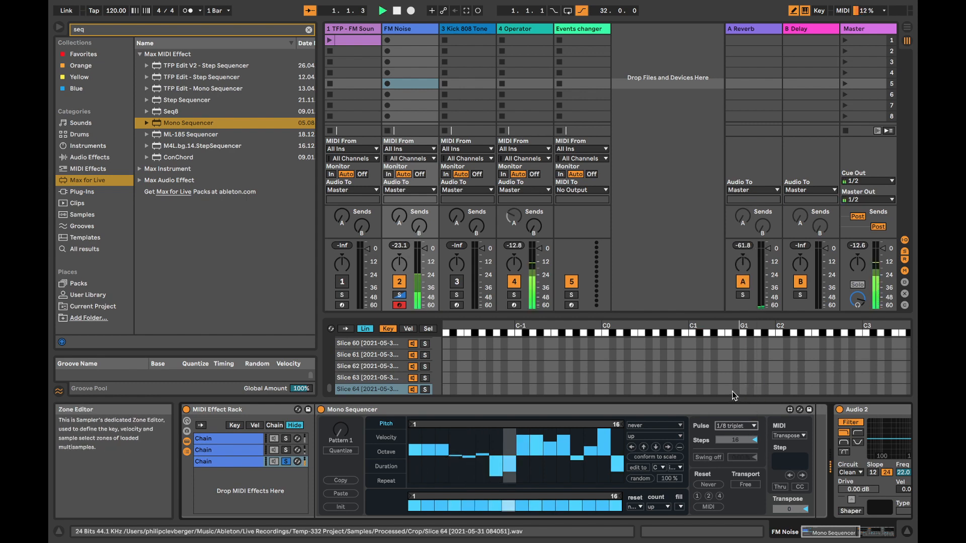
key("space")
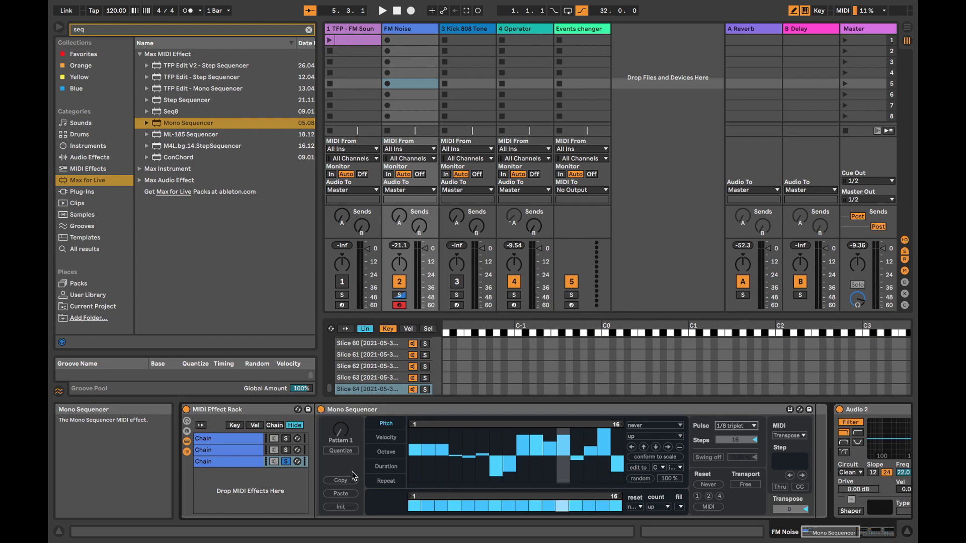
Unsolo the third chain, extend all three chain select zones to 127, distribute their ranges equally and play the result briefly
left_click(273, 426)
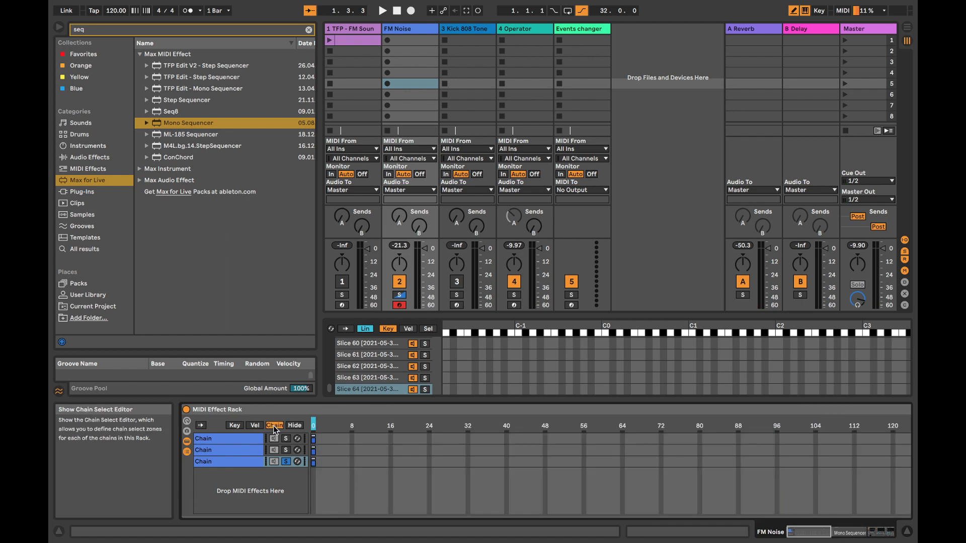
left_click(284, 459)
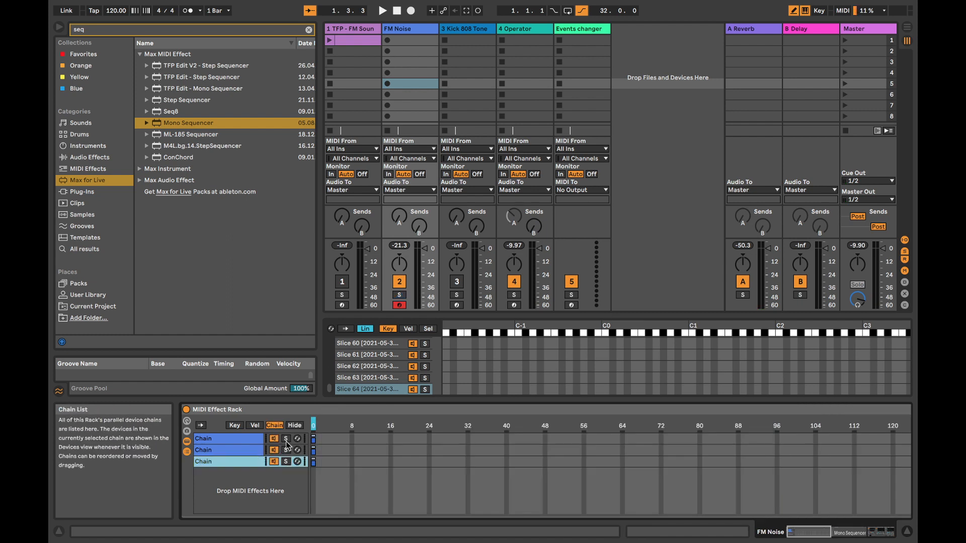
left_click(226, 441, "shift")
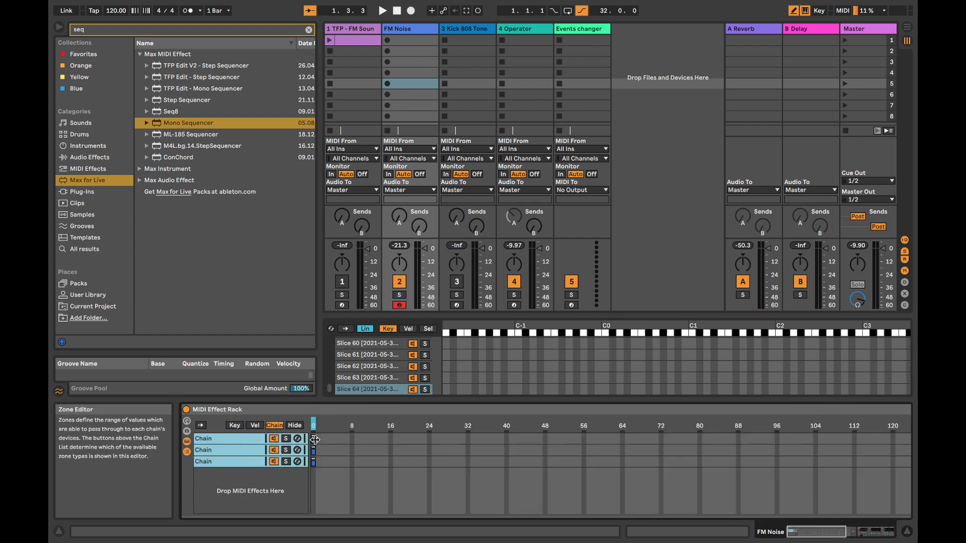
left_click_drag(317, 439, 905, 439)
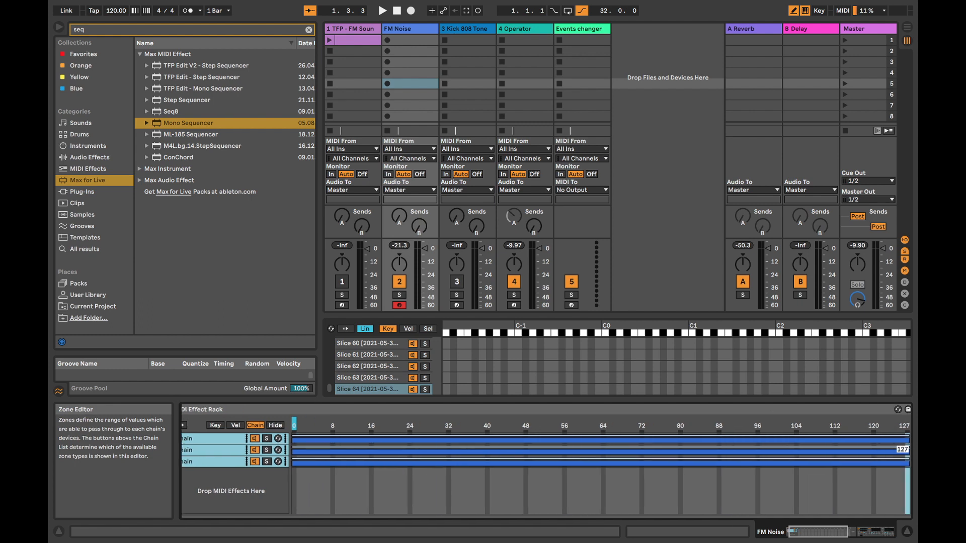
right_click(609, 454)
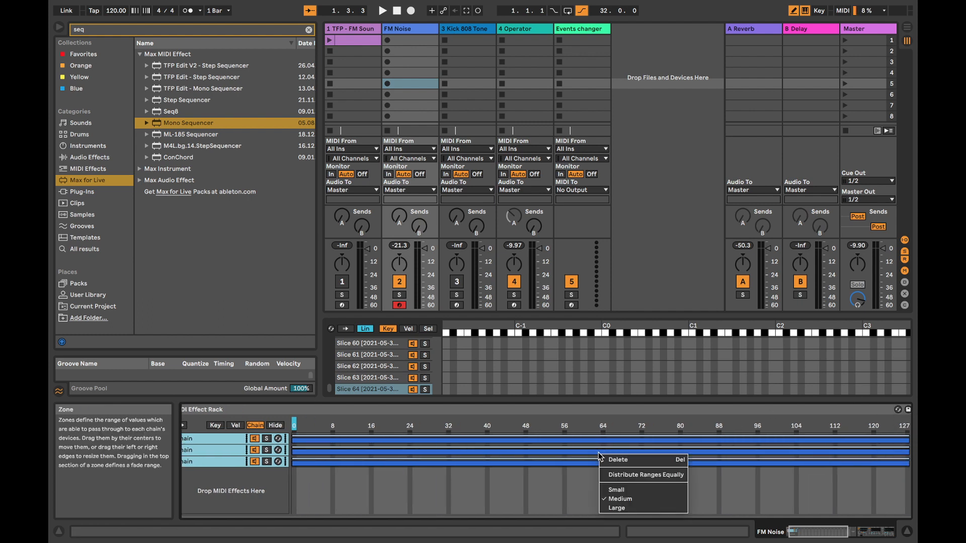
left_click(627, 475)
key("space")
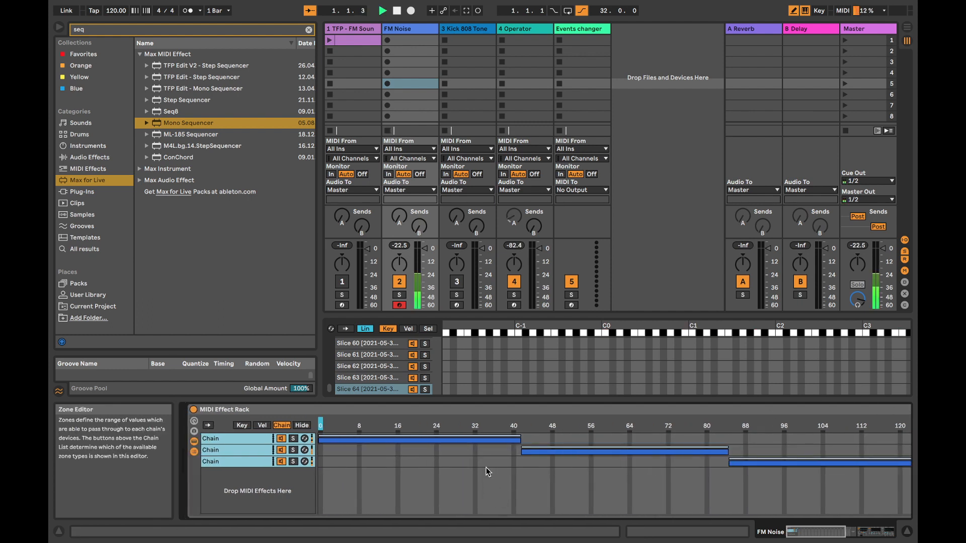
key("space")
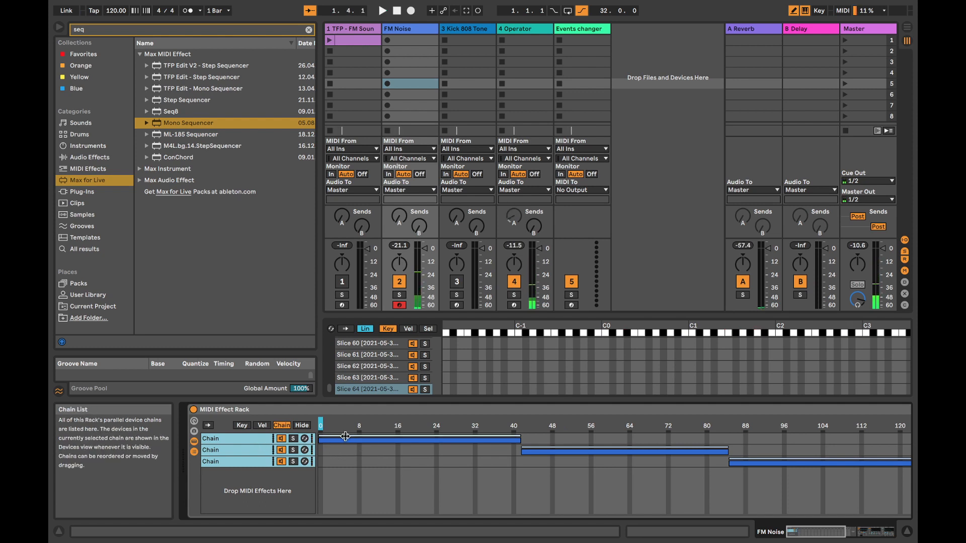
Try moving the chain zones so the first spans 73–114, undo the move and play back the first chain
left_click_drag(382, 438, 715, 433)
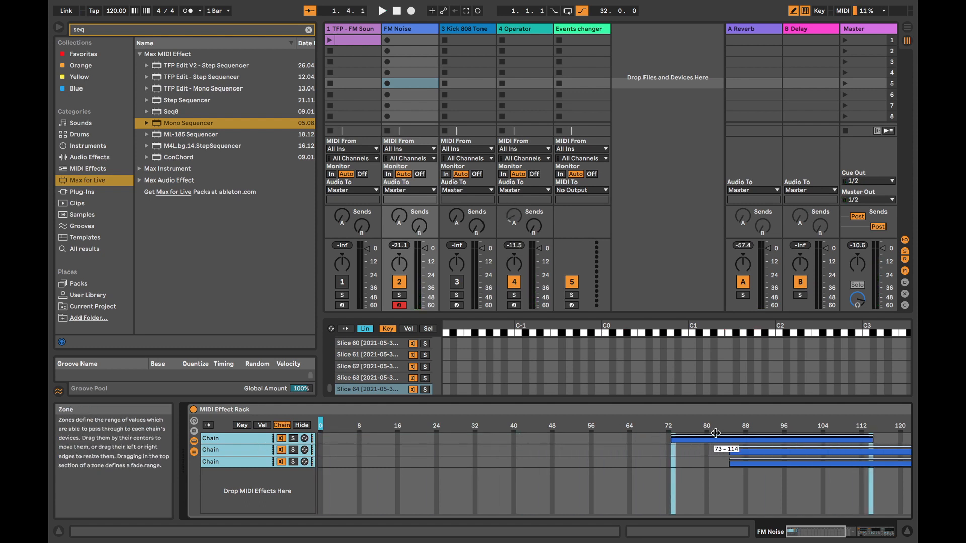
key("super+z")
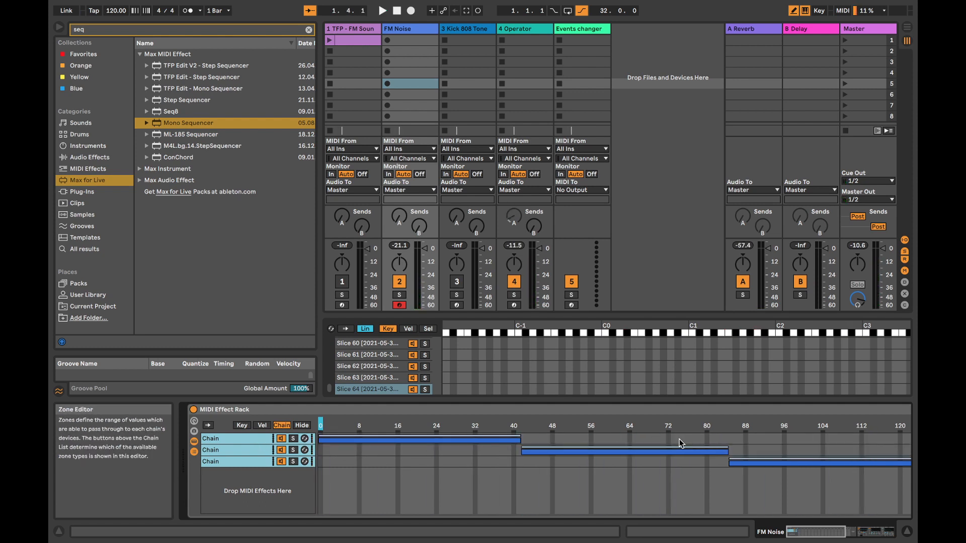
left_click(241, 439)
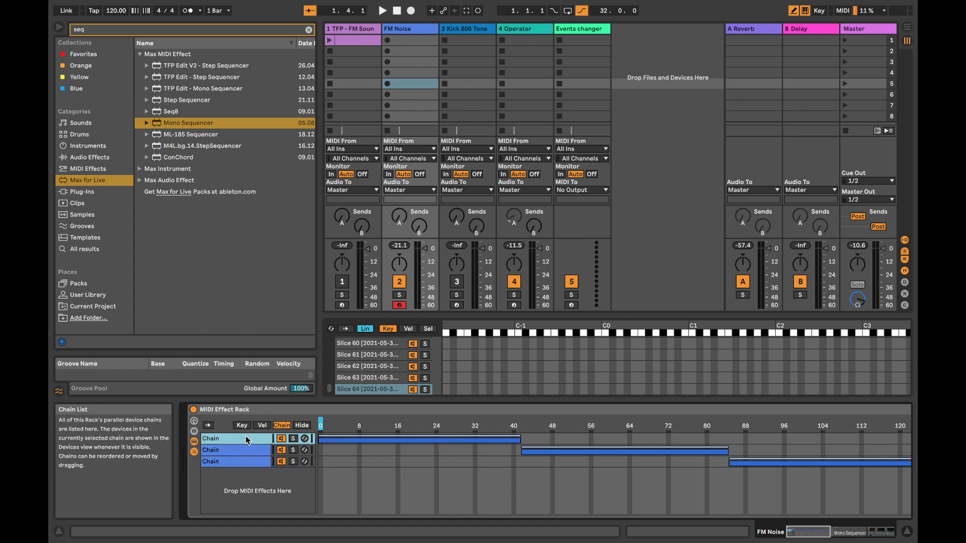
key("space")
scroll(541, 452, "right", 9)
scroll(541, 452, "left", 9)
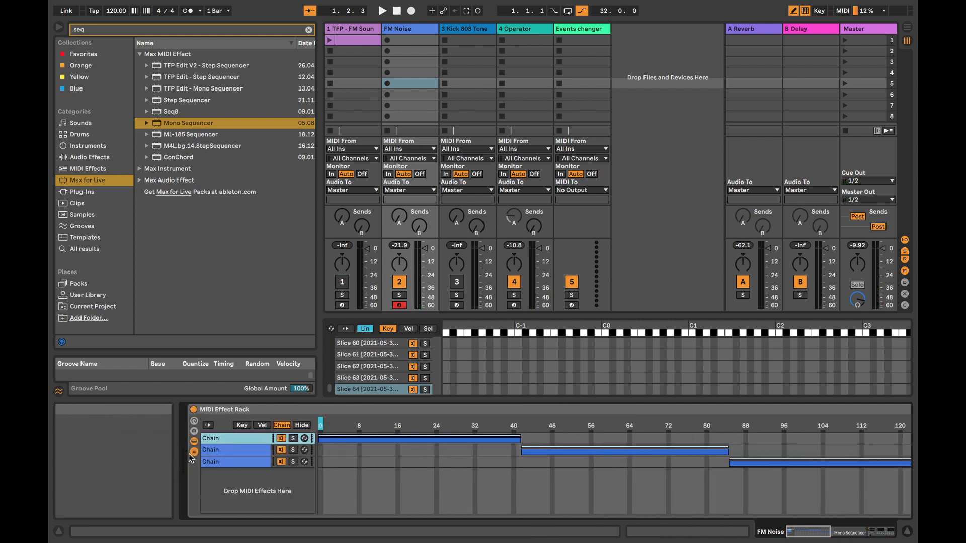
Swap the outer chain zones, placing the third chain's zone at 0 and the first chain's zone at 85–126
left_click(353, 459)
left_click_drag(347, 440, 336, 463)
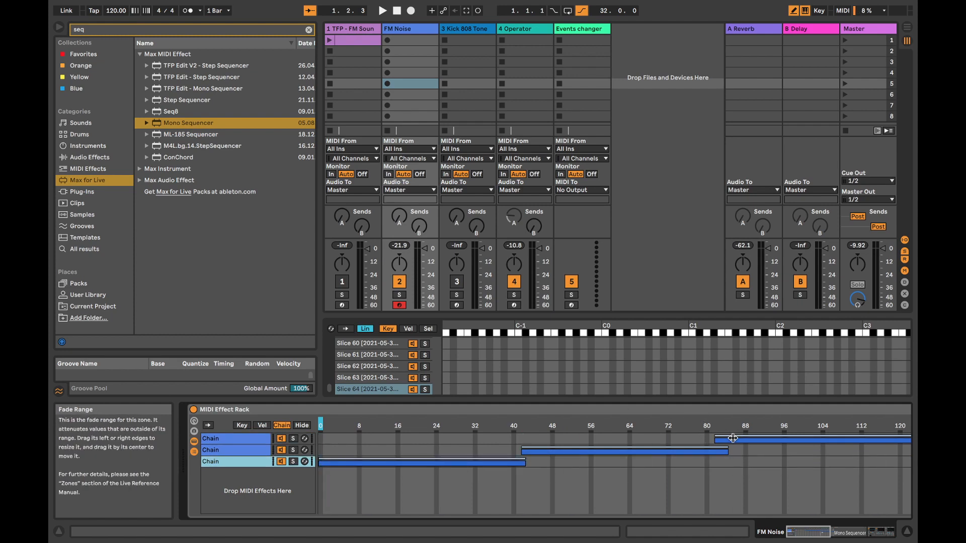
left_click_drag(733, 438, 748, 437)
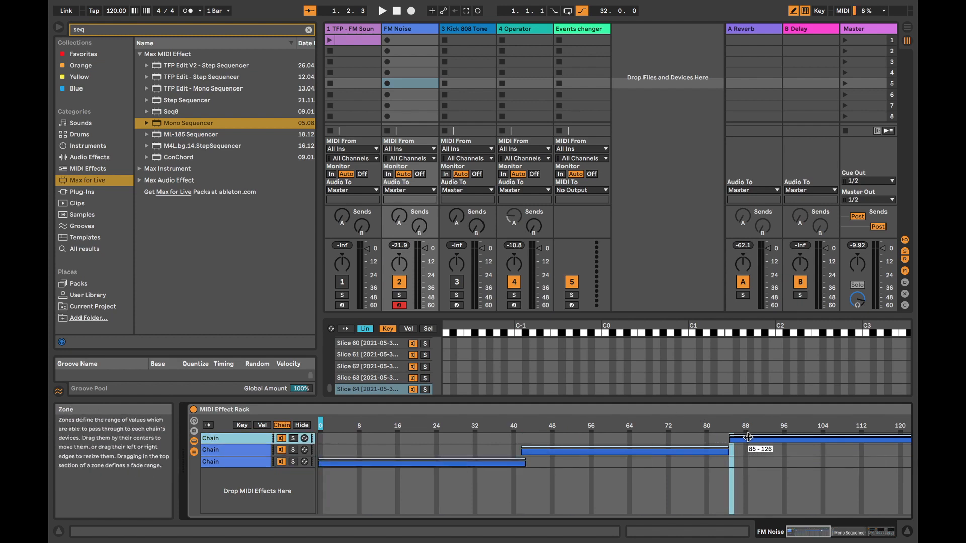
scroll(719, 452, "right", 6)
scroll(655, 455, "left", 7)
scroll(589, 362, "left", 1)
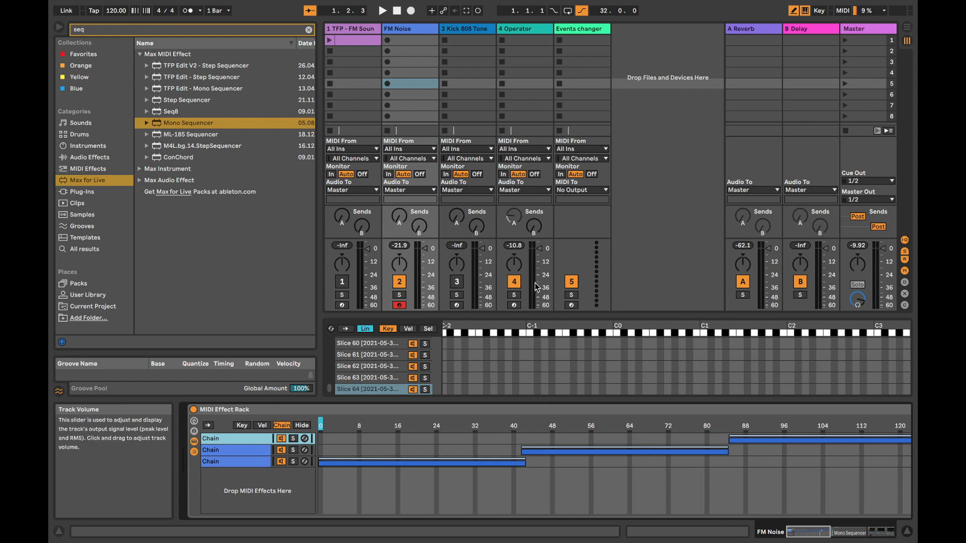
Add a Step Sequencer to the Events changer track and set sequence 1's timing to 1/1
left_click(580, 29)
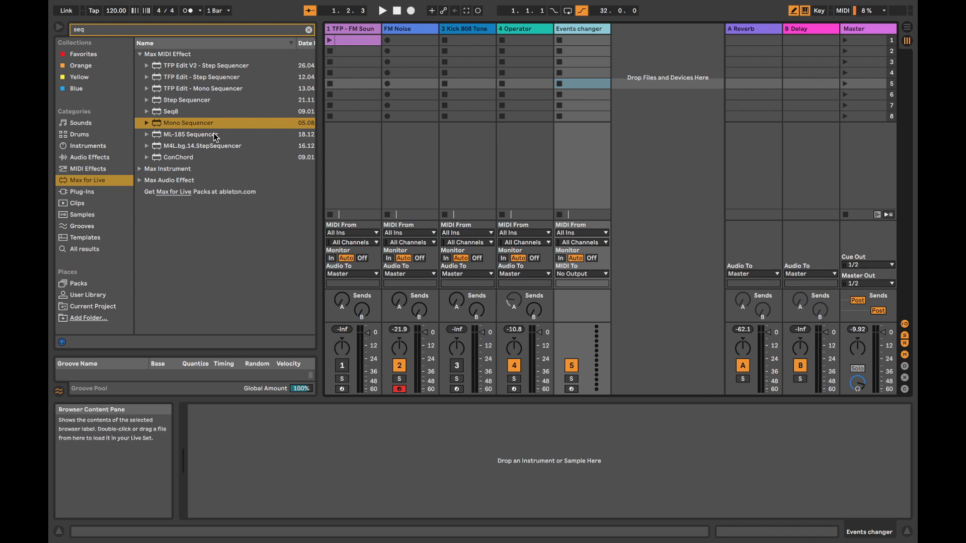
left_click(198, 100)
double_click(197, 100)
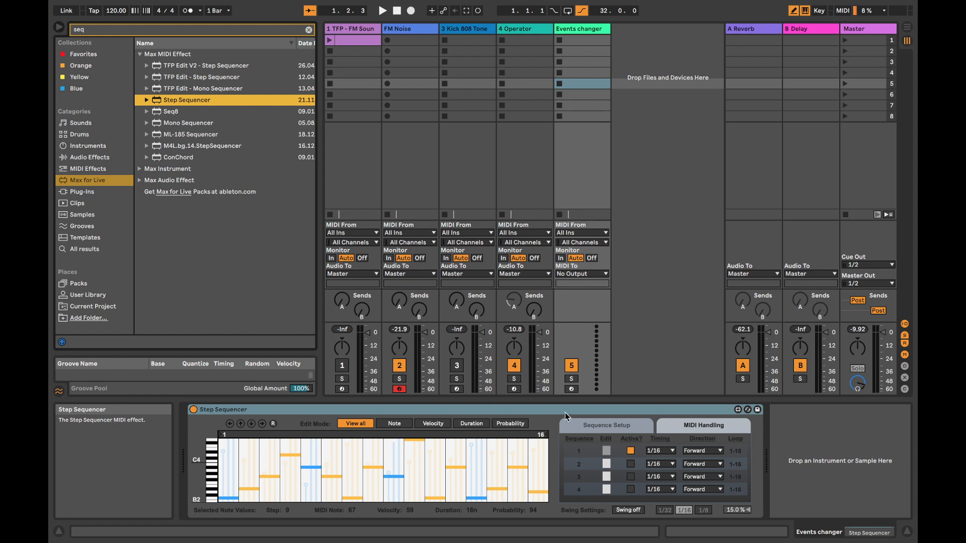
left_click(664, 451)
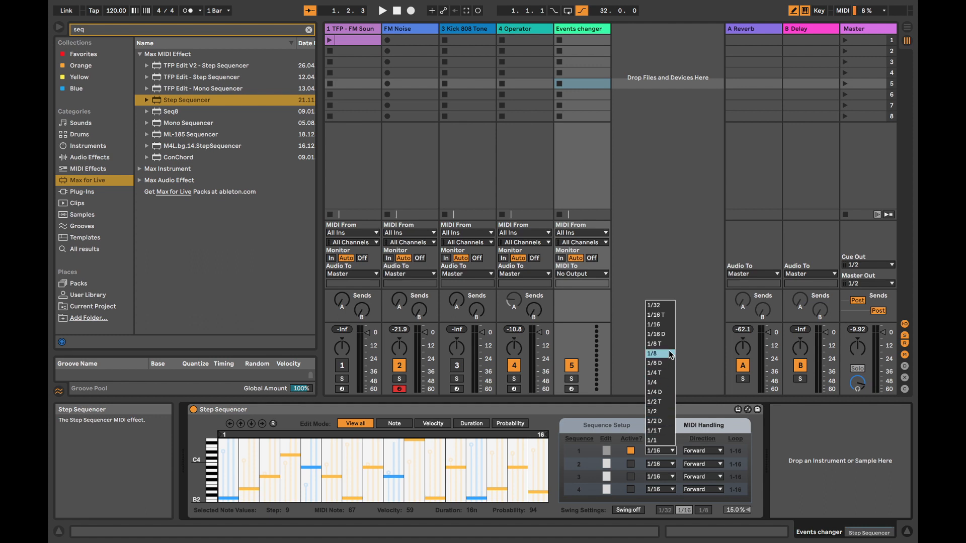
left_click(661, 441)
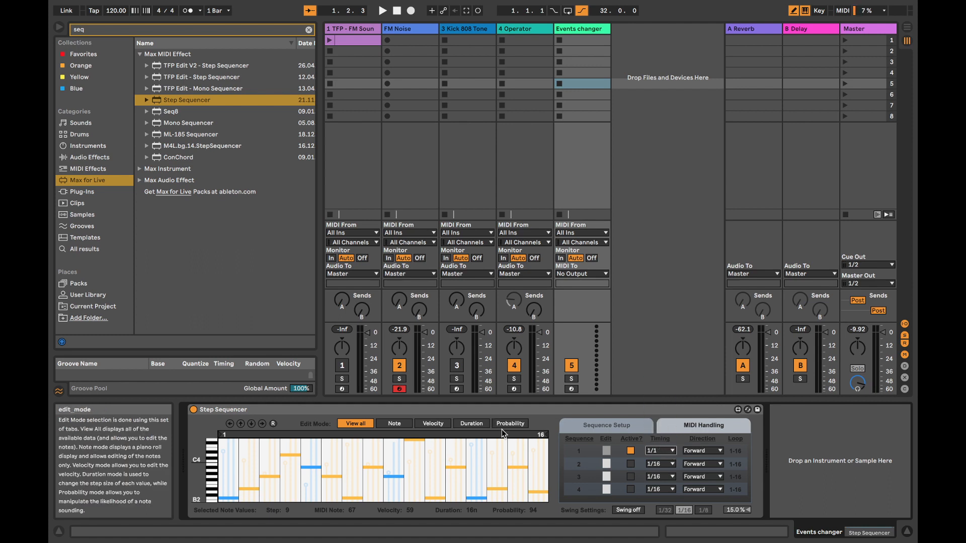
Group the Step Sequencer into a MIDI Effect Rack and show the rack's chain list
left_click(481, 410)
double_click(481, 410)
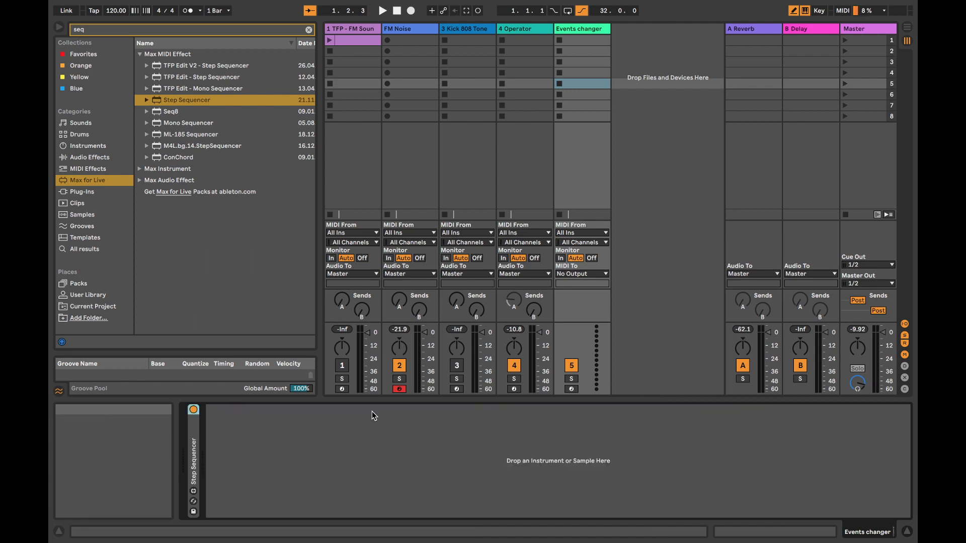
double_click(194, 443)
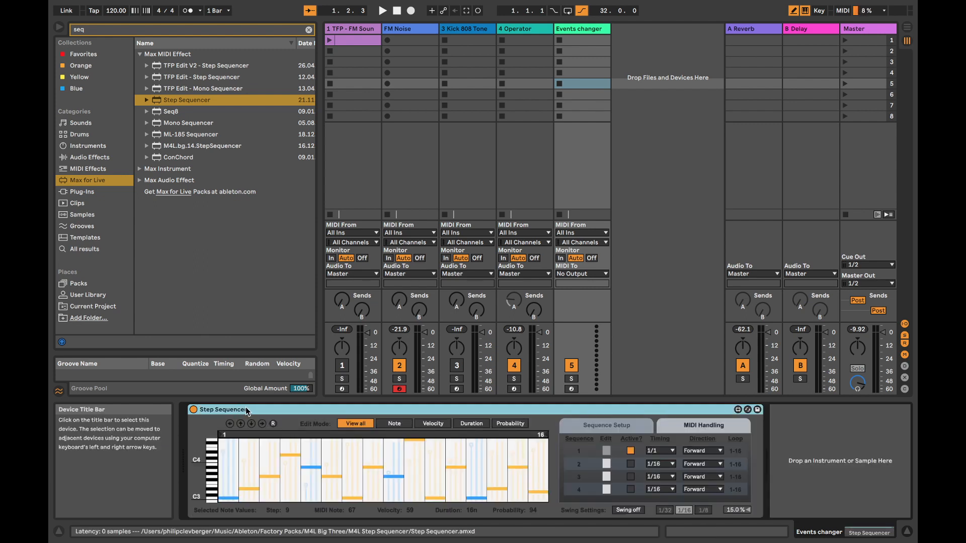
key("super+g")
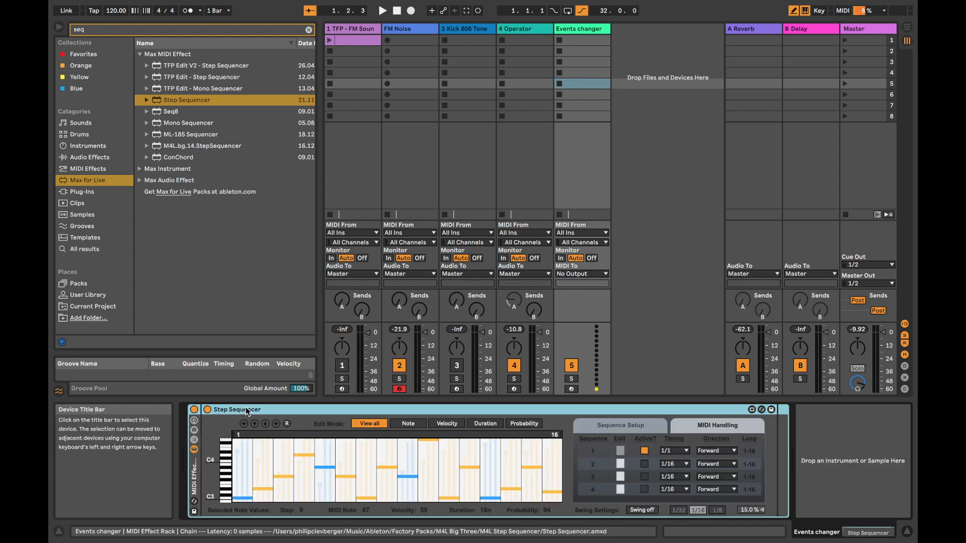
left_click(194, 439)
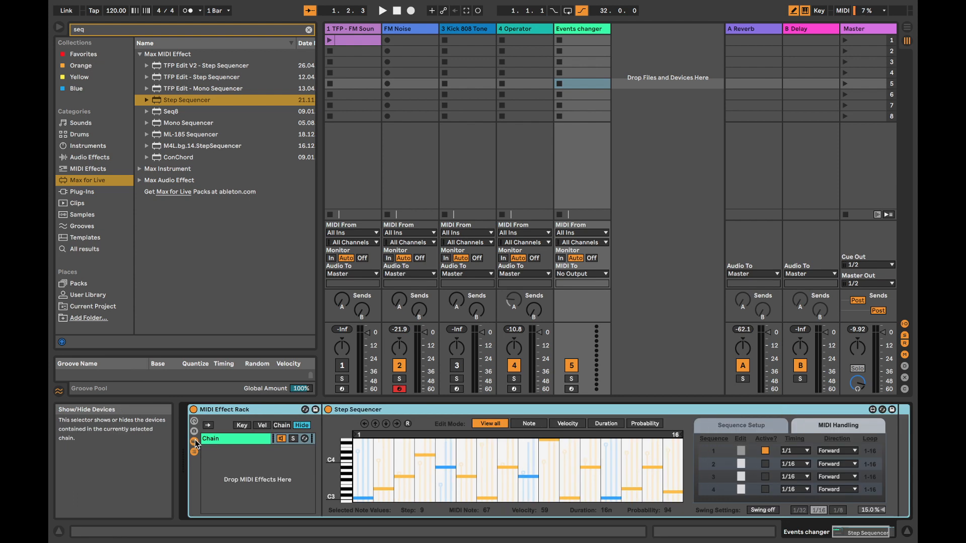
Rename the Step Sequencer's rack chain to "Bar"
right_click(208, 441)
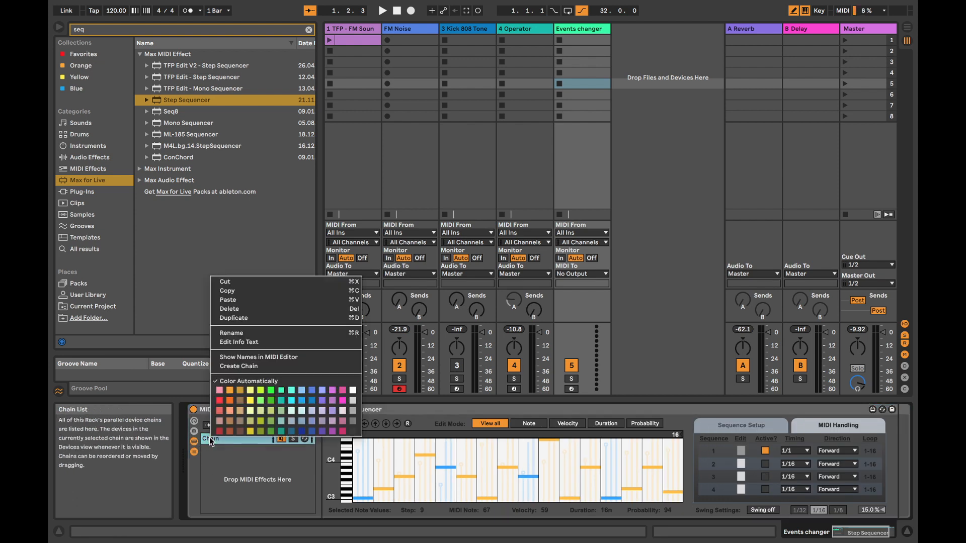
left_click(246, 333)
type("Bar")
key("Return")
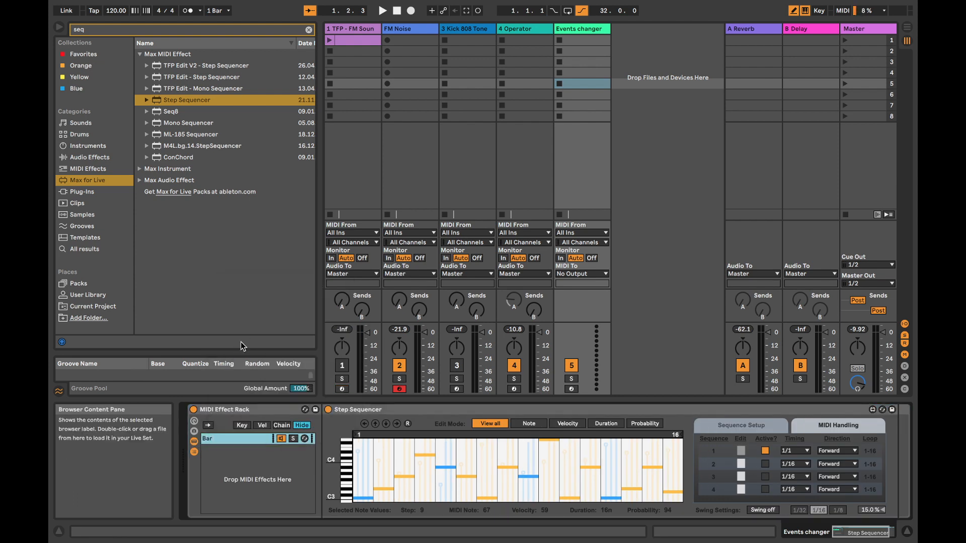
Duplicate the Bar chain in the Events changer rack and rename the copy "Half"
key("ctrl+d")
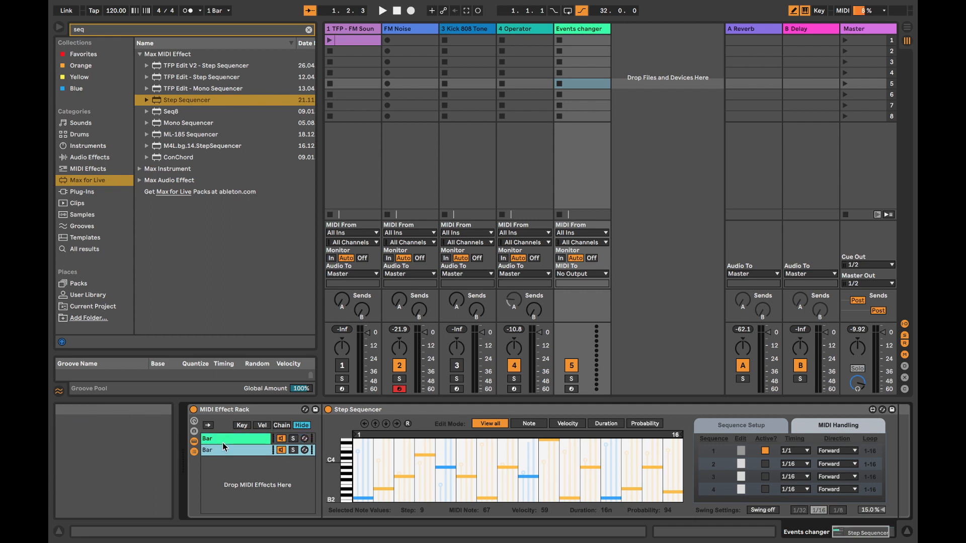
right_click(222, 449)
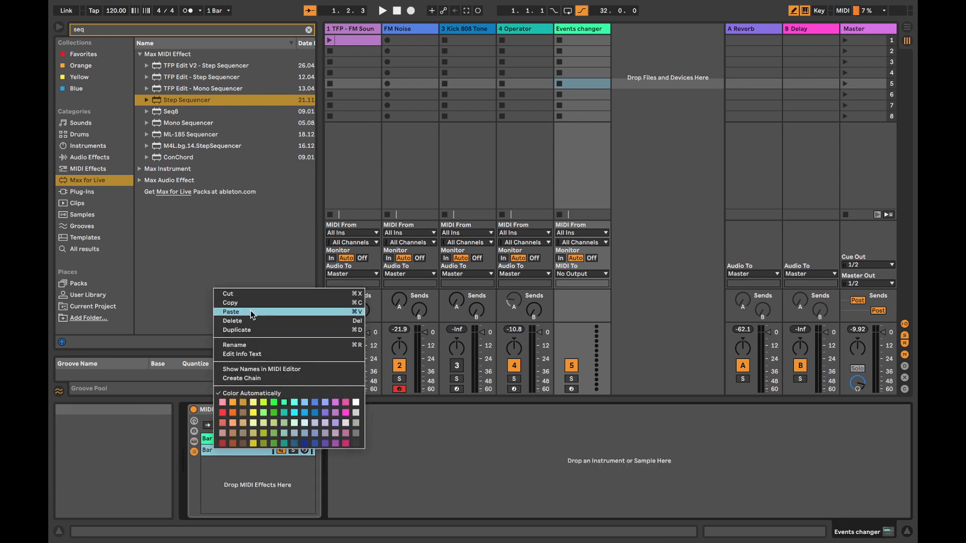
left_click(251, 345)
type("Ha")
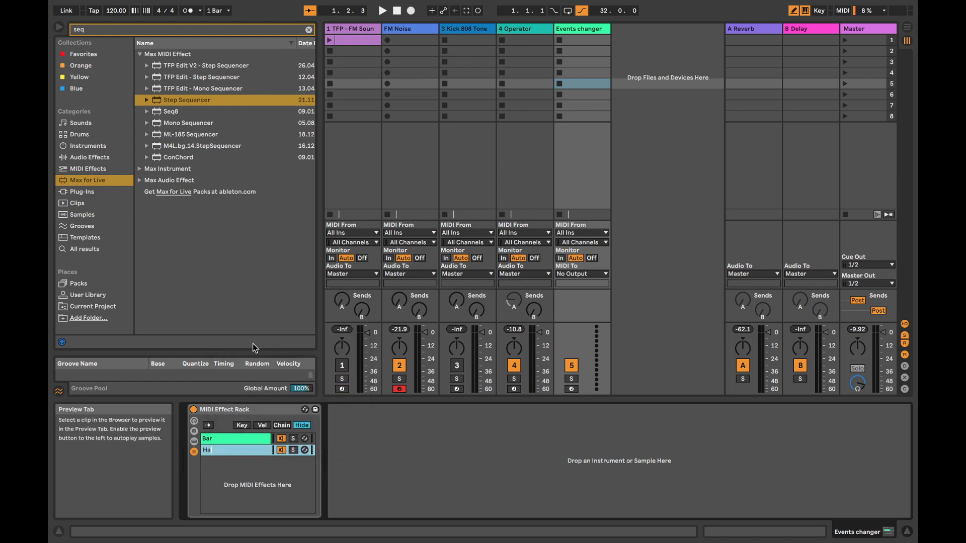
type("lf")
key("Return")
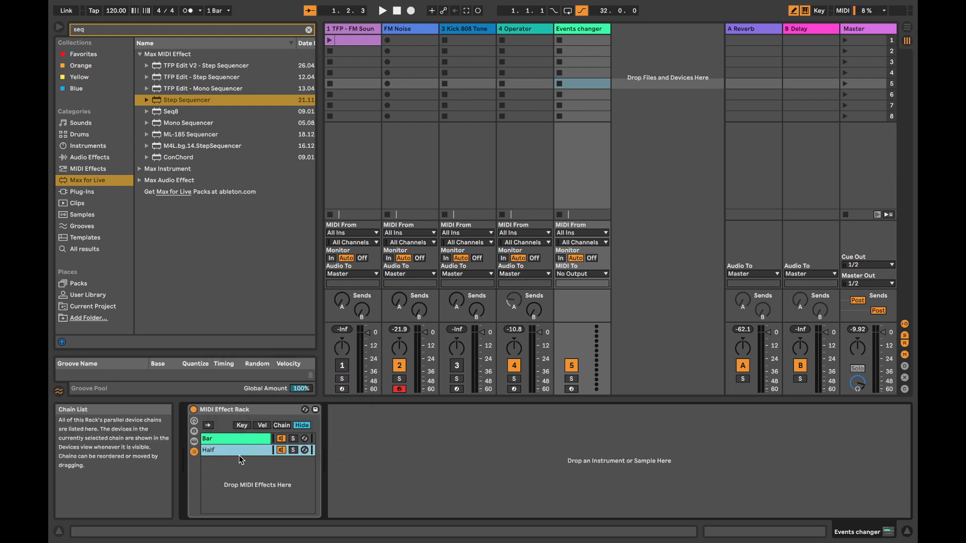
Set sequence 1's timing to 1/2 in the Half chain's Step Sequencer
left_click(227, 446)
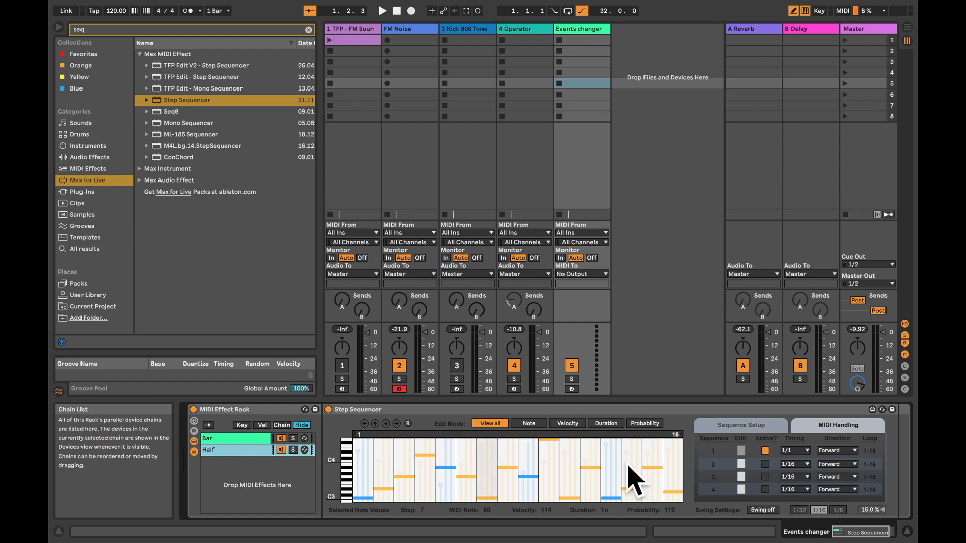
left_click(794, 450)
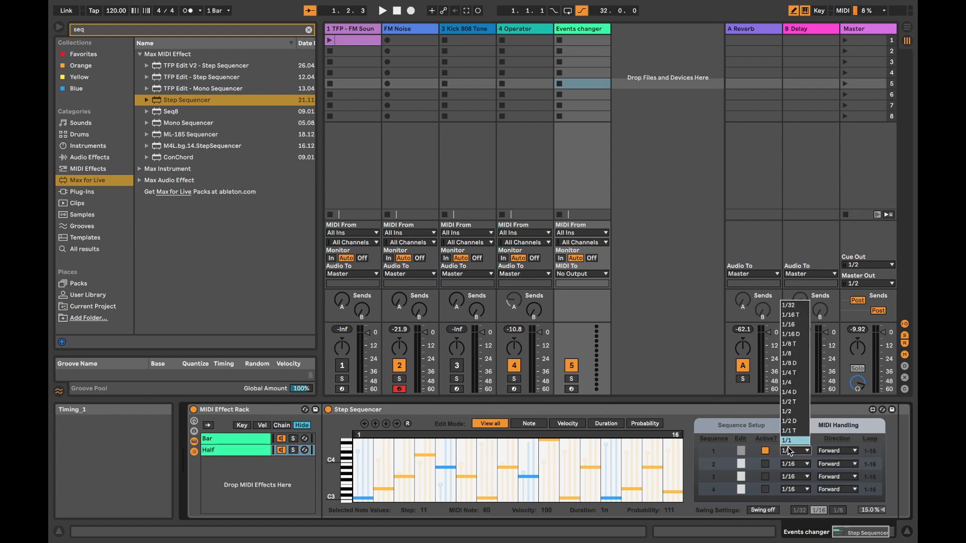
left_click(795, 411)
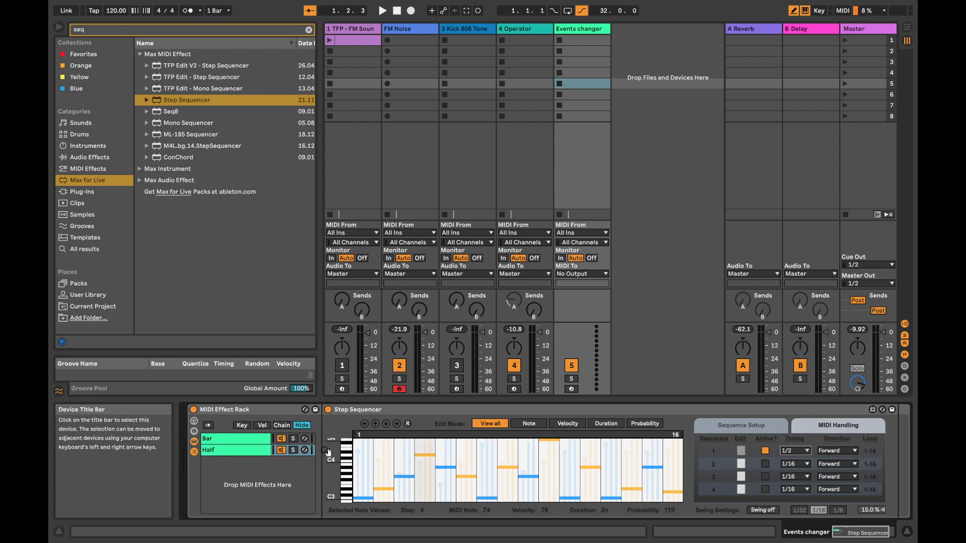
Duplicate the Half chain and rename the copy "Quarter"
key("super+d")
double_click(219, 461)
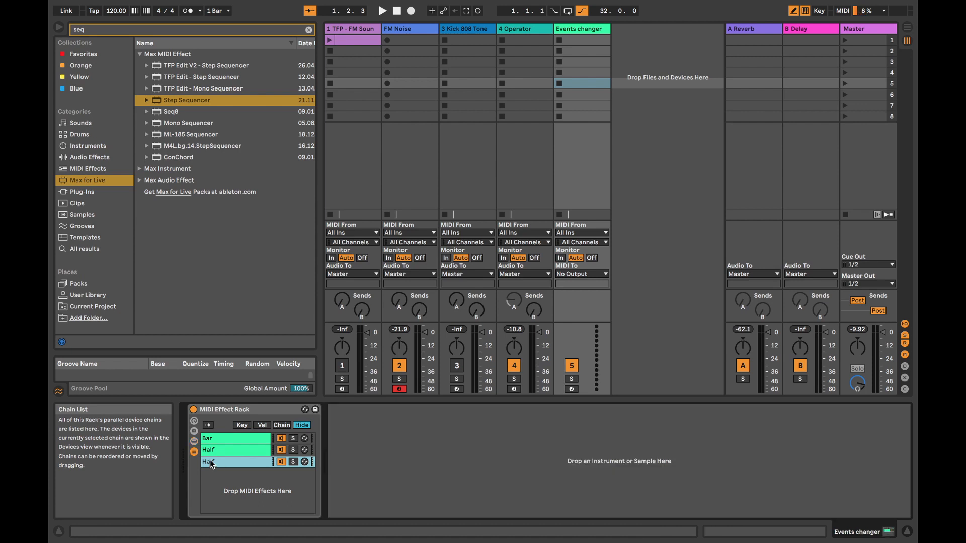
right_click(209, 460)
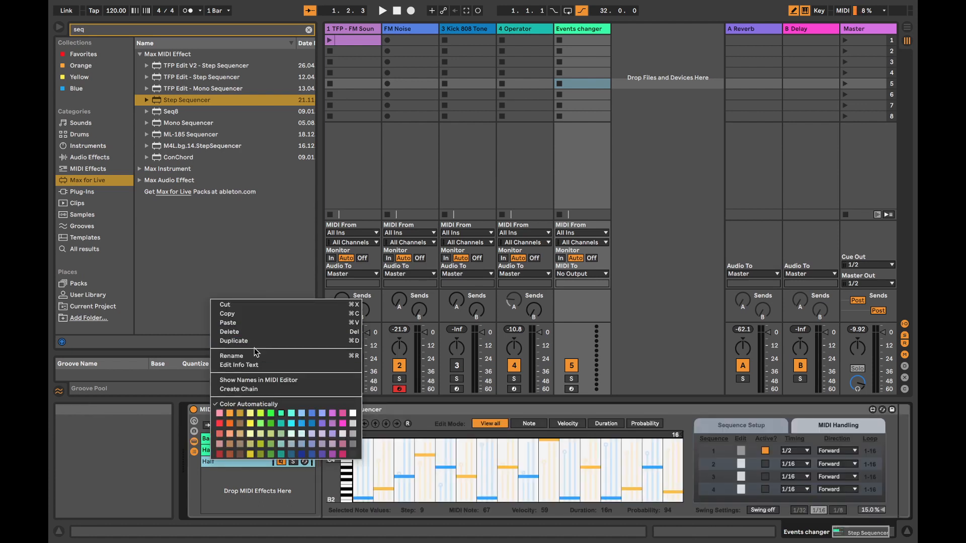
left_click(254, 356)
type("Qu")
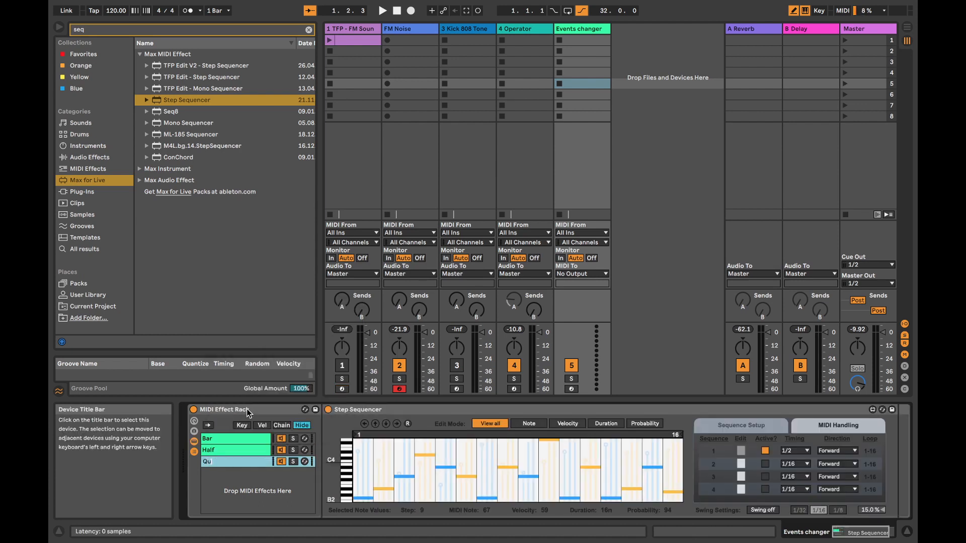
type("at")
type("ter")
key("Return")
Search the Max for Live devices for "prandom", add PrandomMap5 after the Bar chain's Step Sequencer and start playback
left_click(245, 438)
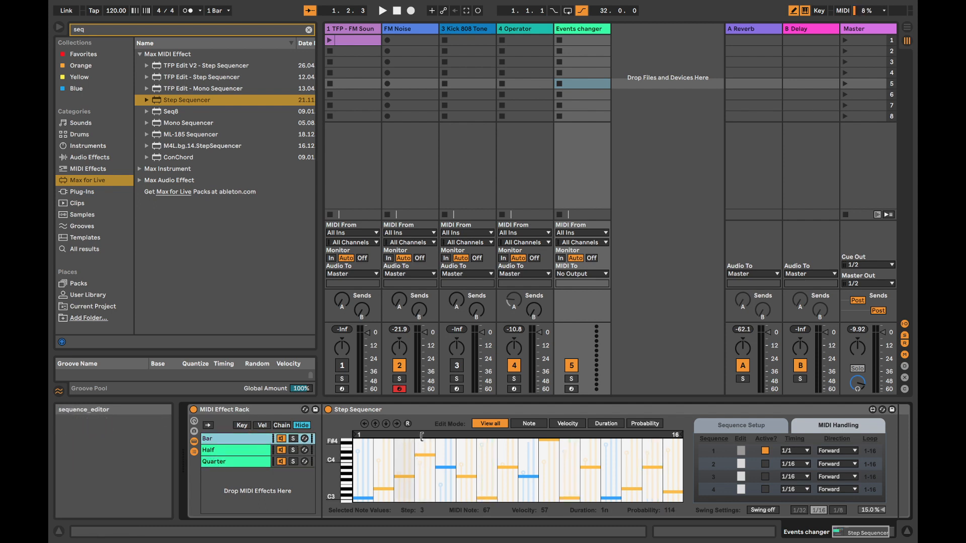
scroll(646, 459, "right", 3)
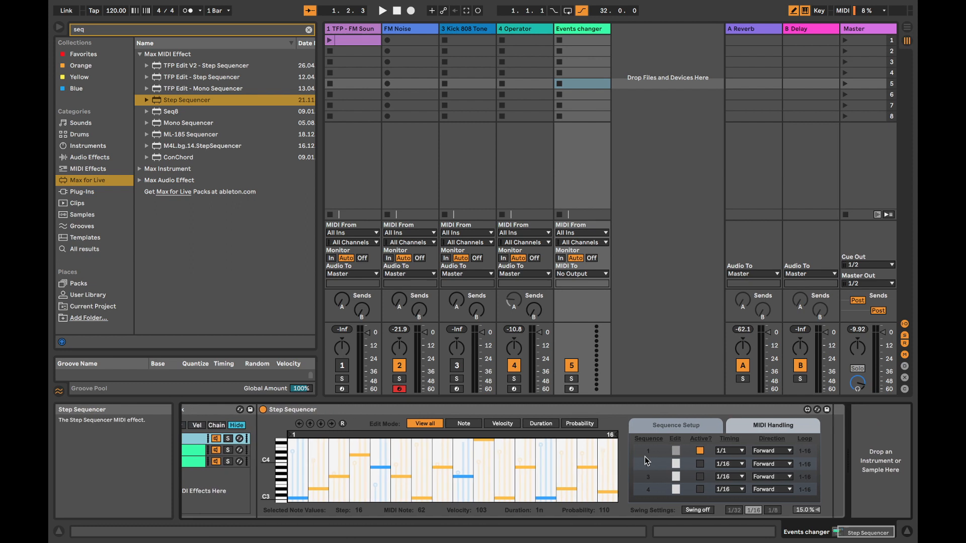
scroll(624, 460, "left", 3)
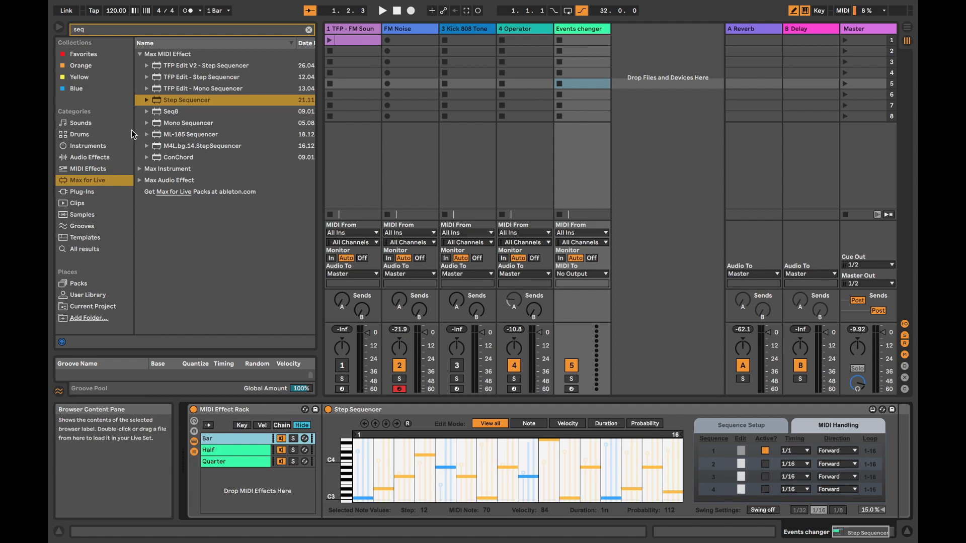
left_click(114, 32)
type("prandom")
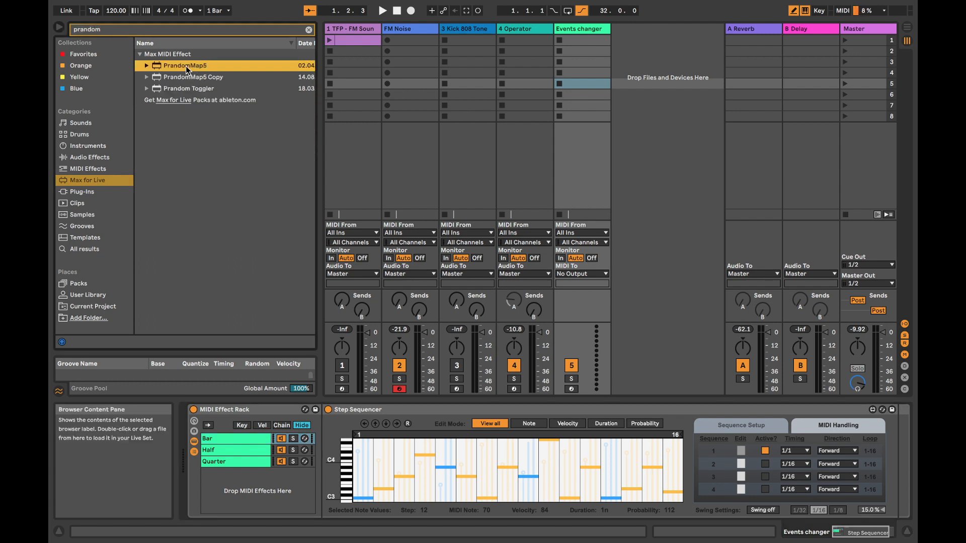
left_click_drag(185, 66, 831, 425)
key("space")
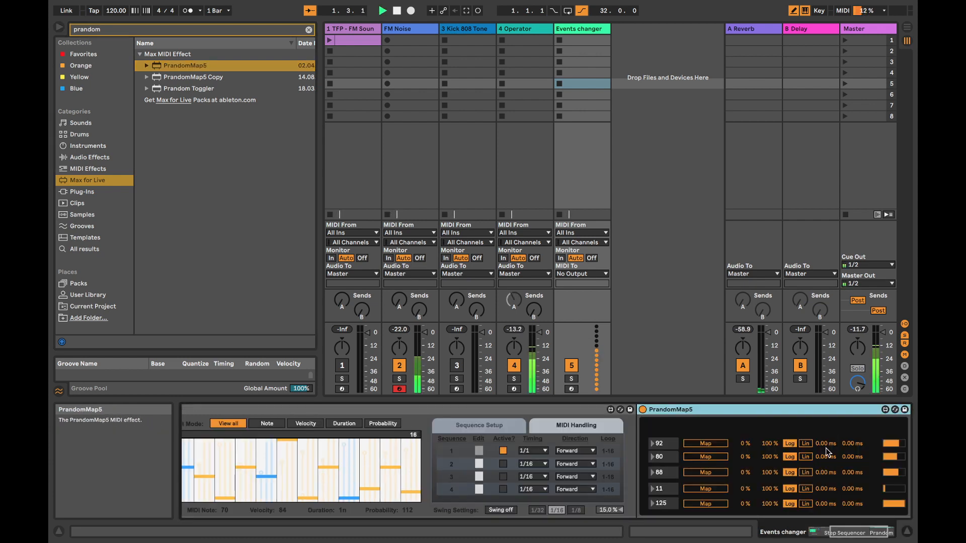
Map PrandomMap5's first mapping slot to the chain selector of the FM Noise track's MIDI Effect Rack
left_click(712, 445)
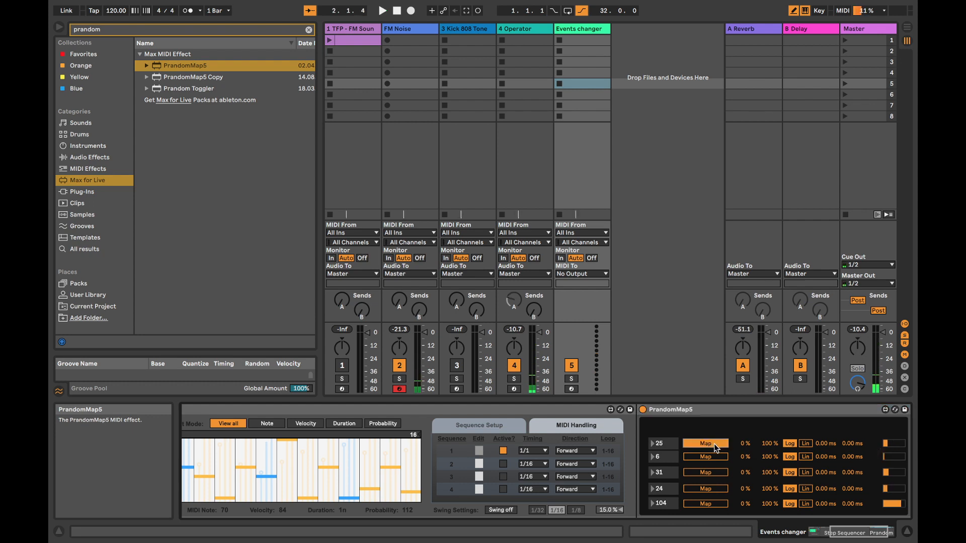
left_click(345, 29)
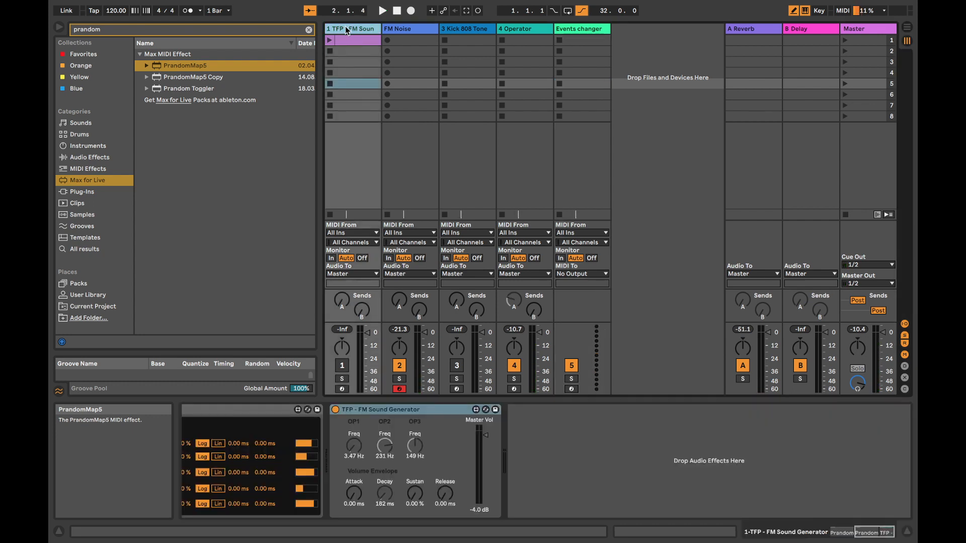
left_click(526, 30)
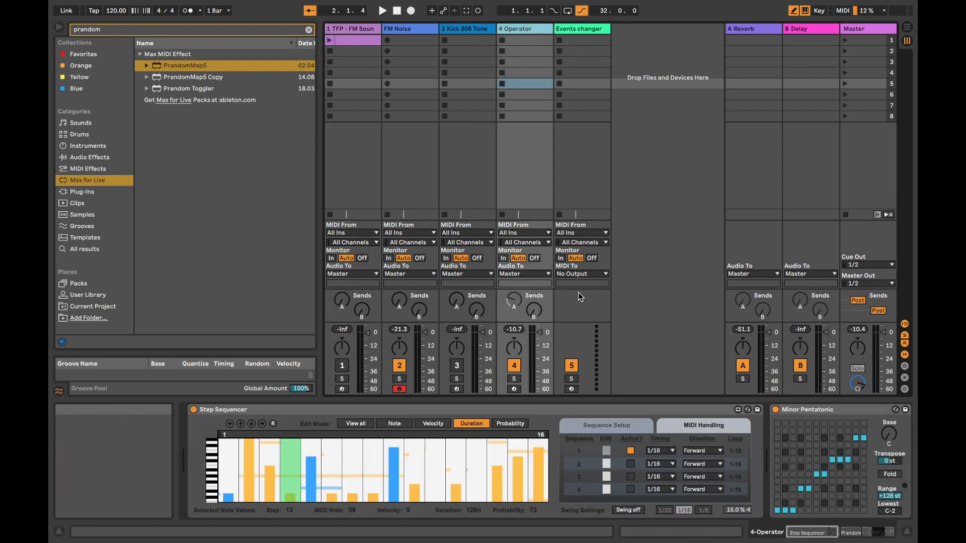
left_click(400, 29)
scroll(528, 440, "right", 2)
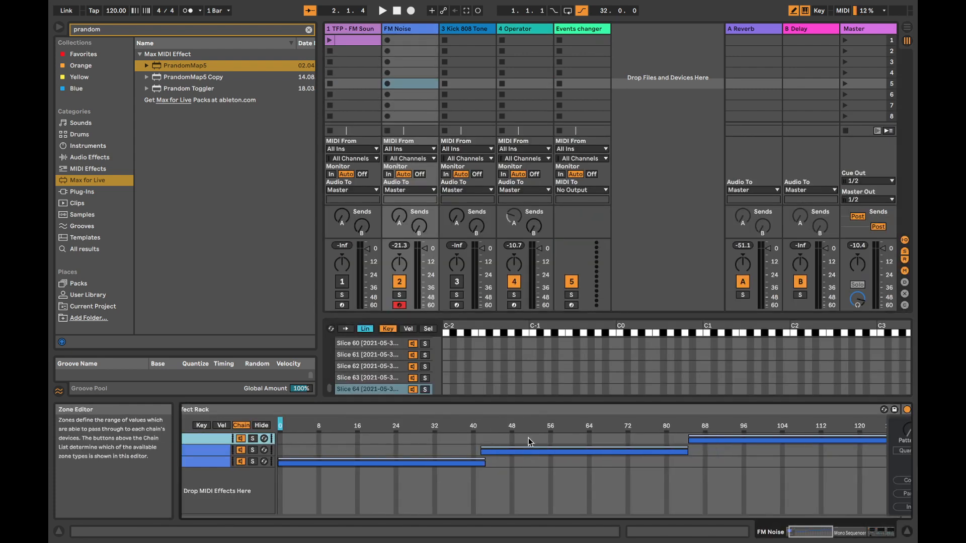
scroll(529, 436, "left", 2)
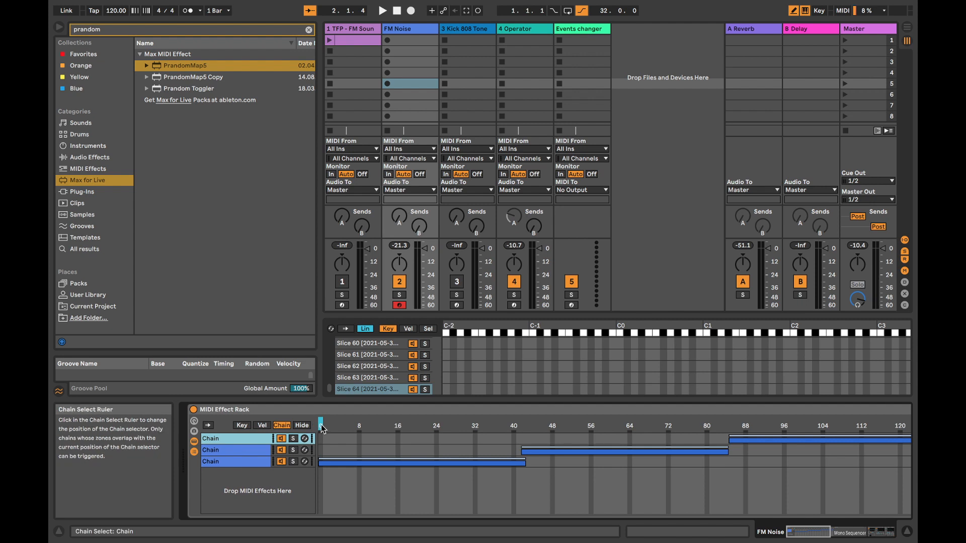
left_click_drag(322, 425, 442, 426)
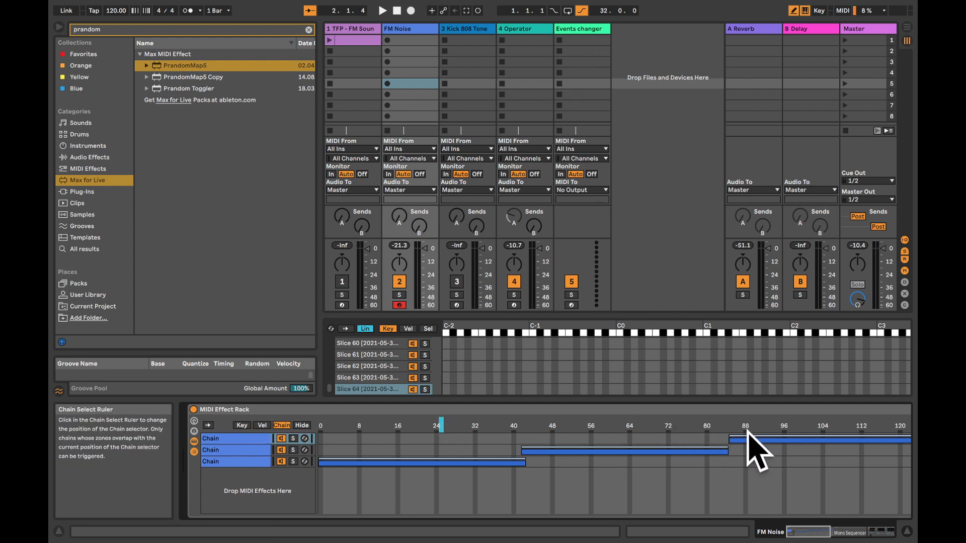
Play the set to check the random chain selector movement and inspect the first chain's Mono Sequencer
key("space")
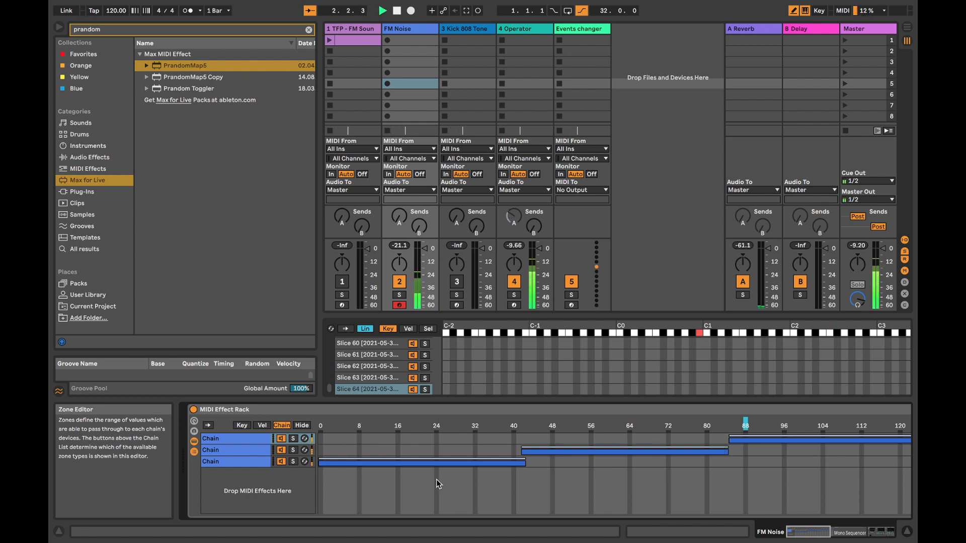
key("space")
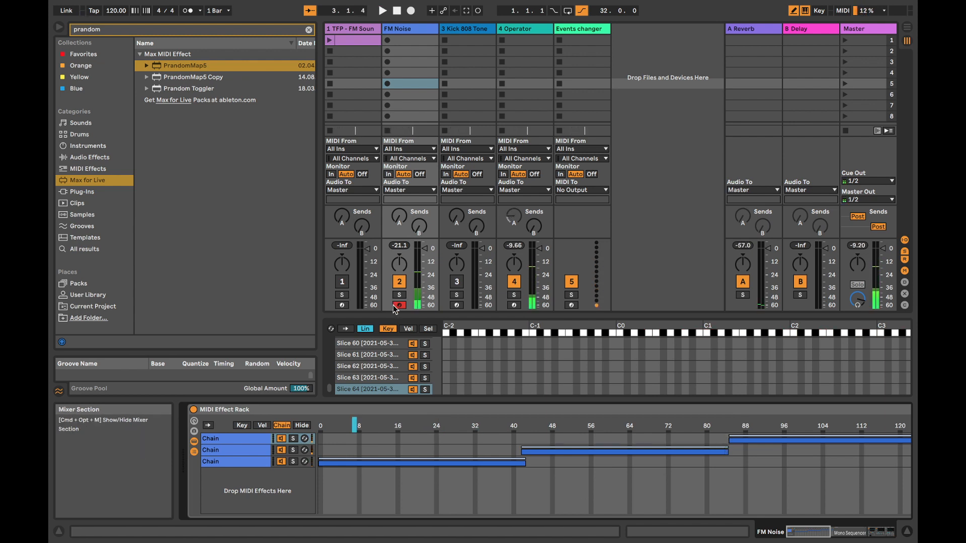
scroll(493, 476, "right", 7)
scroll(491, 476, "left", 7)
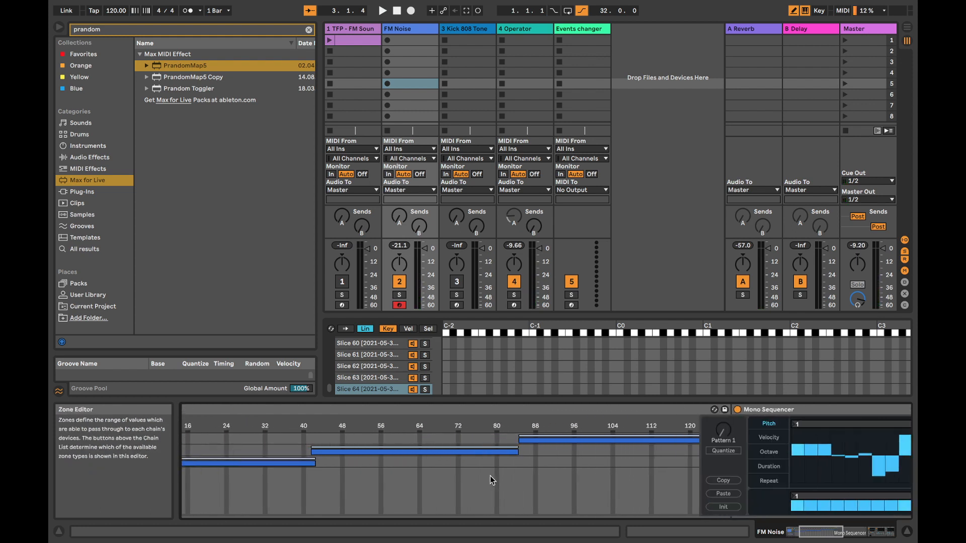
scroll(563, 475, "right", 7)
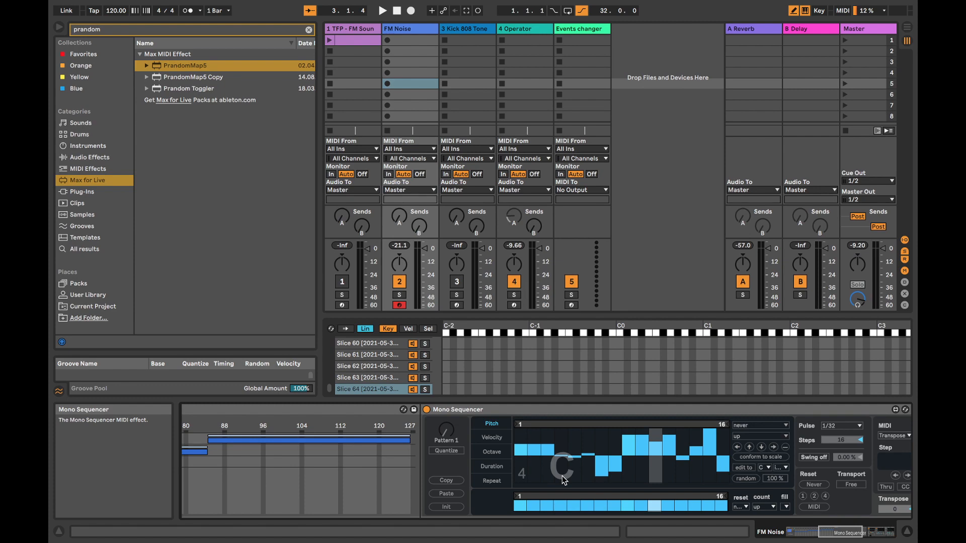
key("space")
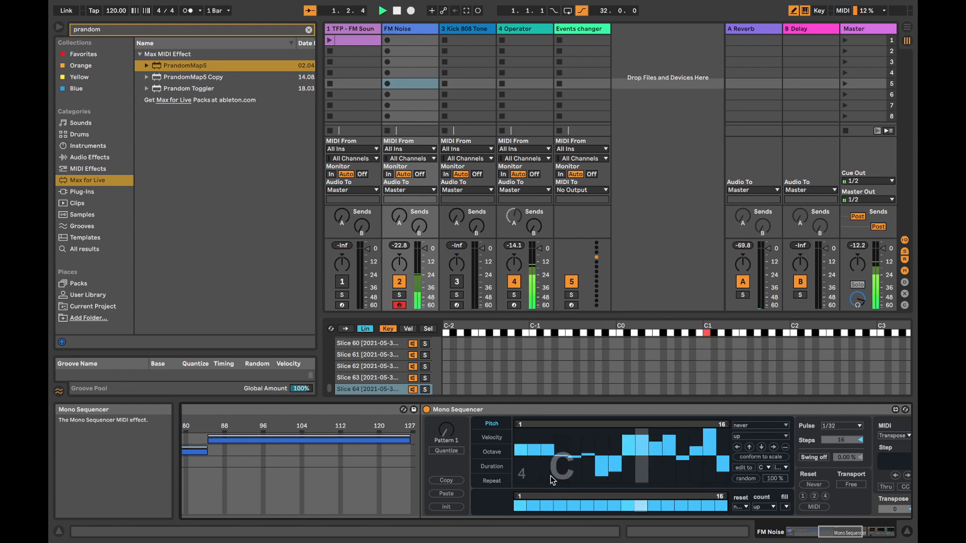
scroll(551, 476, "left", 7)
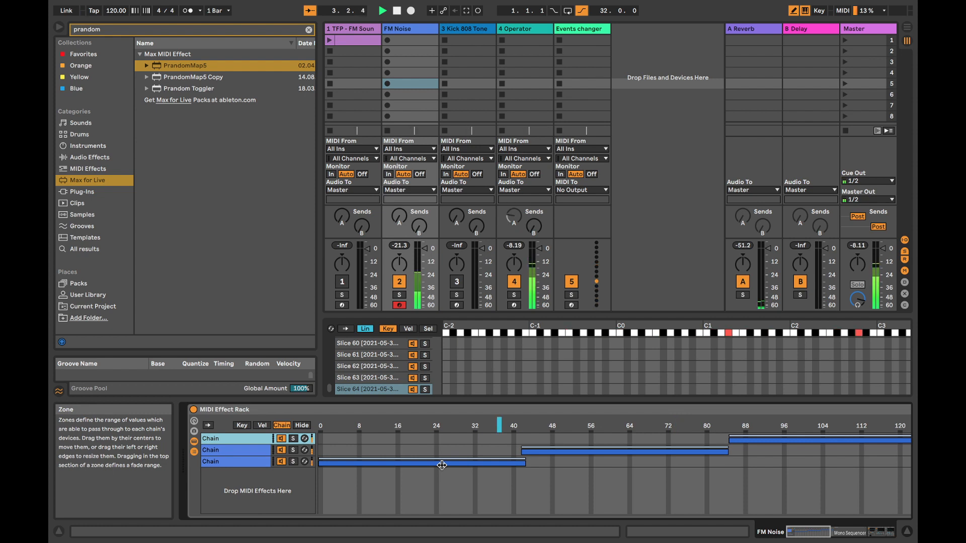
Move the FM Noise rack's first chain to the end of the list and review the new first chain's Mono Sequencer
left_click_drag(235, 440, 231, 477)
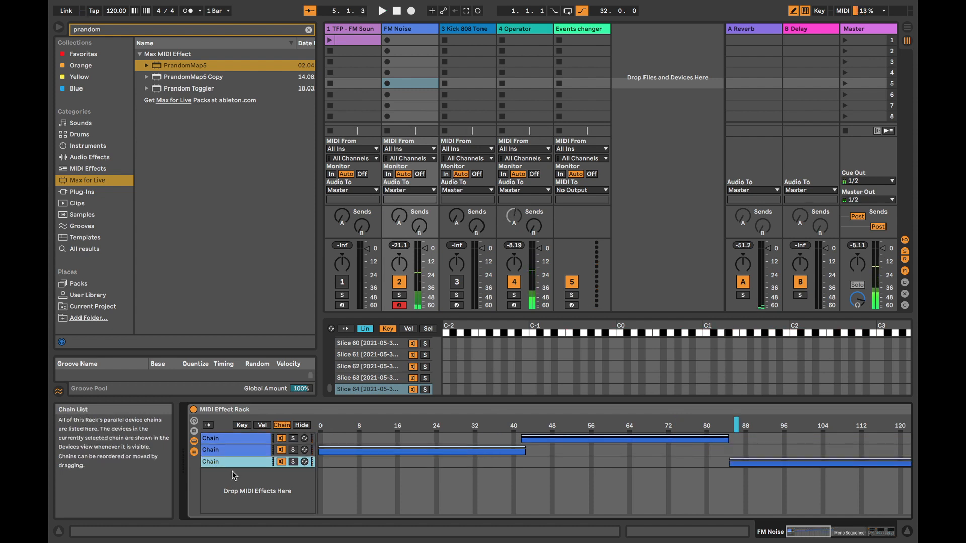
left_click(295, 439)
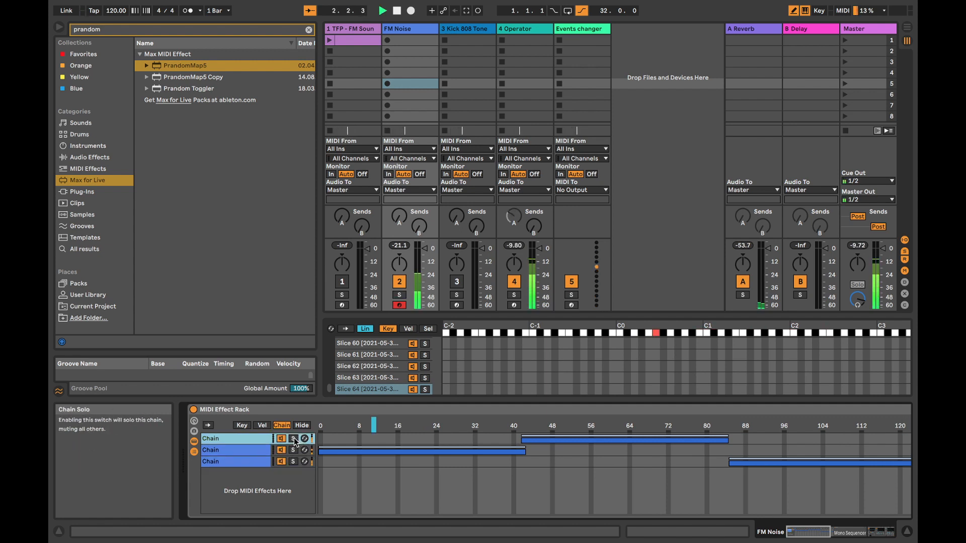
scroll(453, 463, "right", 6)
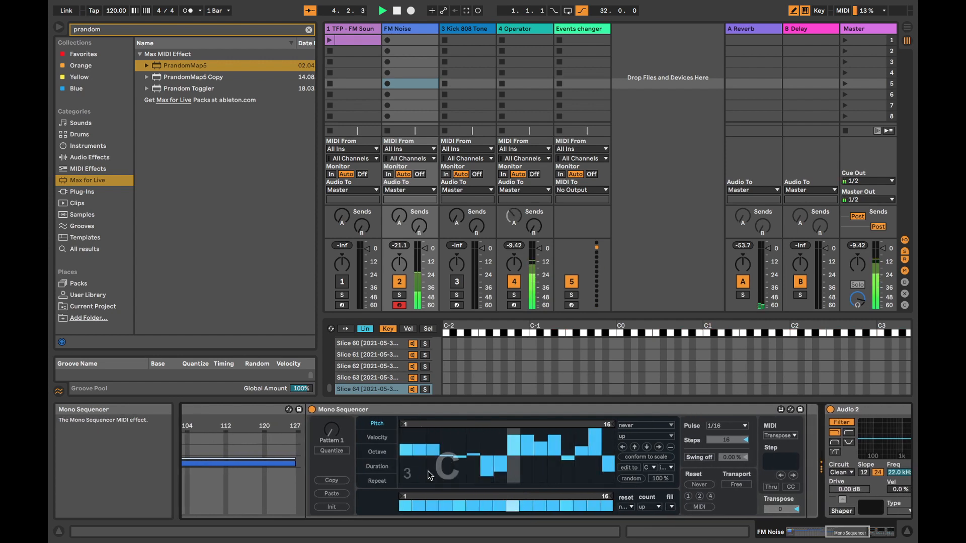
scroll(427, 474, "left", 6)
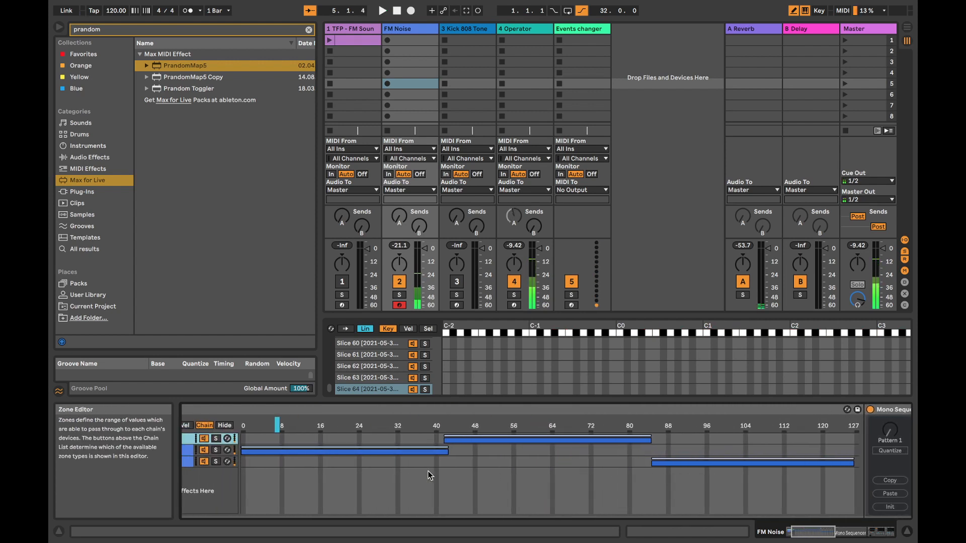
scroll(427, 471, "left", 2)
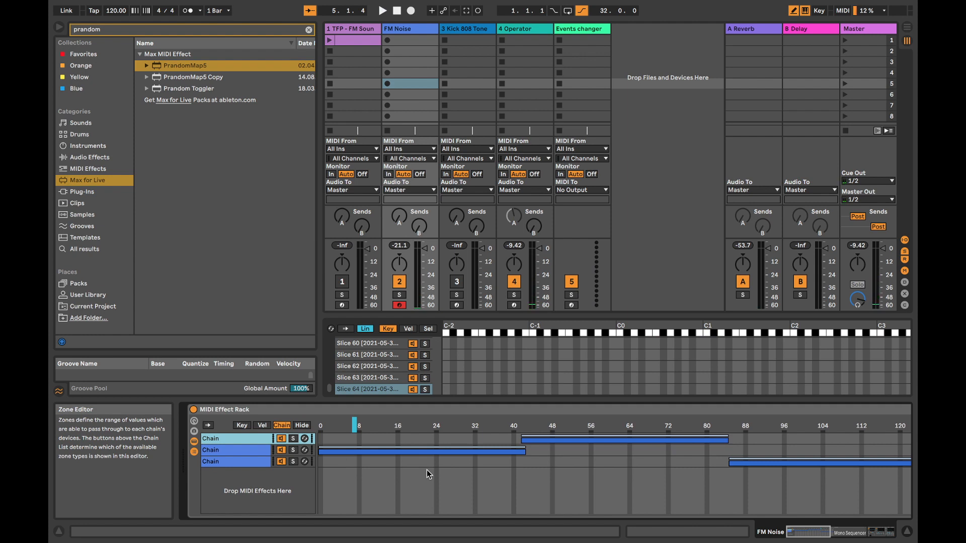
Play the set again with the reordered chains and examine the FM Noise rack's chain zones and devices
scroll(427, 470, "right", 5)
right_click(722, 410)
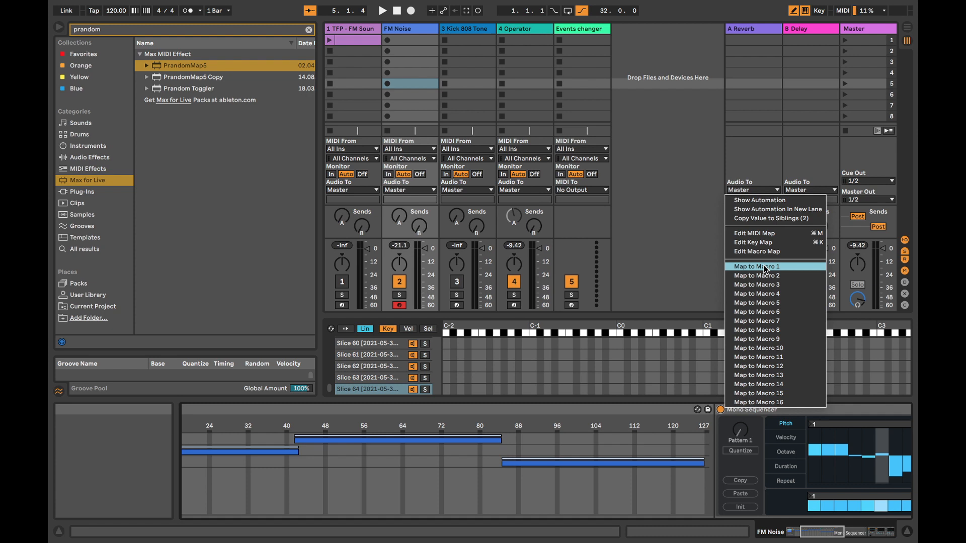
left_click(590, 504)
key("space")
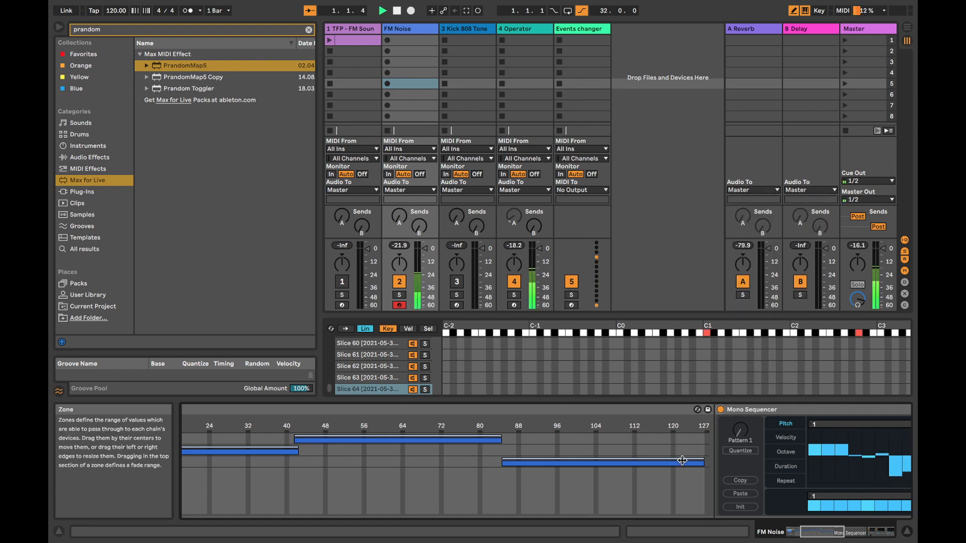
scroll(683, 460, "right", 8)
scroll(468, 460, "left", 8)
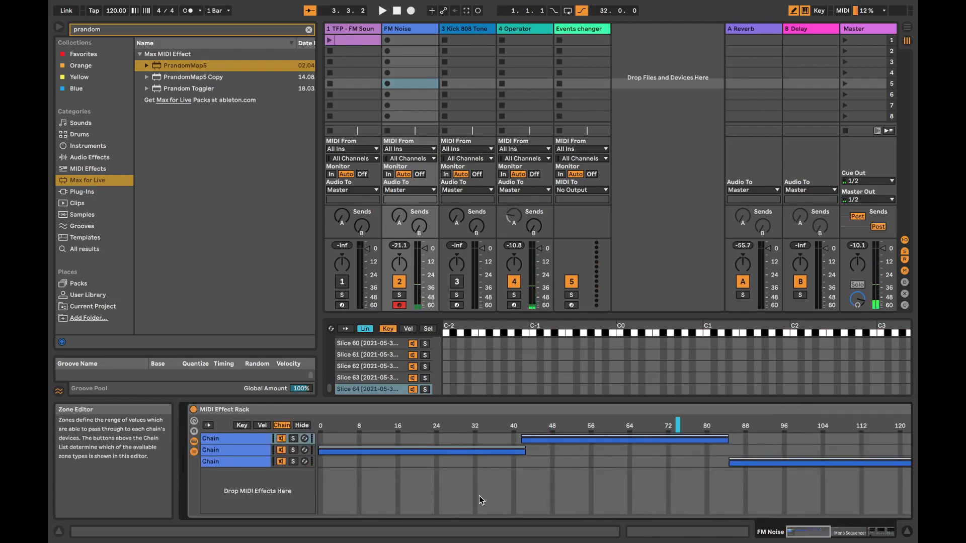
Add short fades to the FM Noise rack's chain zones where the first chain's zone meets the second and third chains' zones
scroll(479, 496, "right", 9)
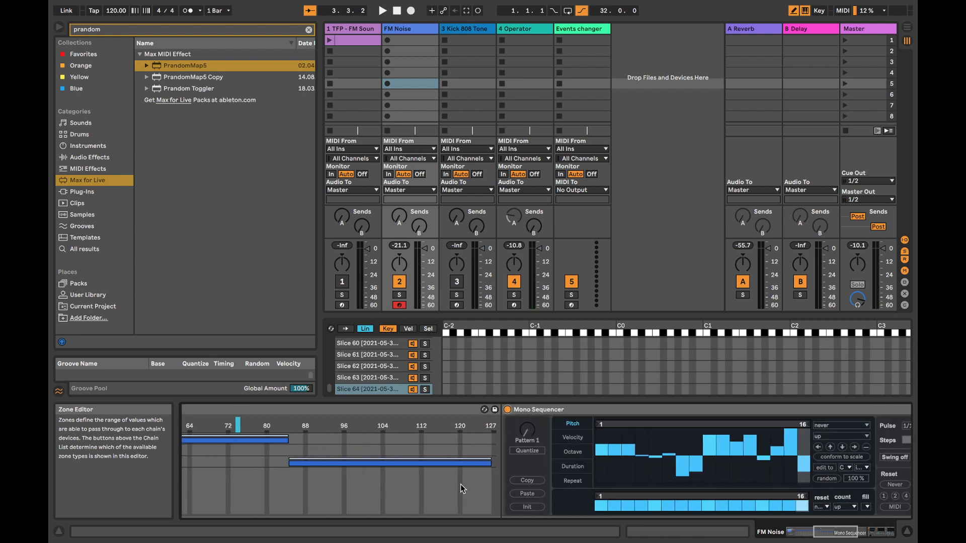
scroll(461, 484, "left", 9)
scroll(461, 486, "right", 9)
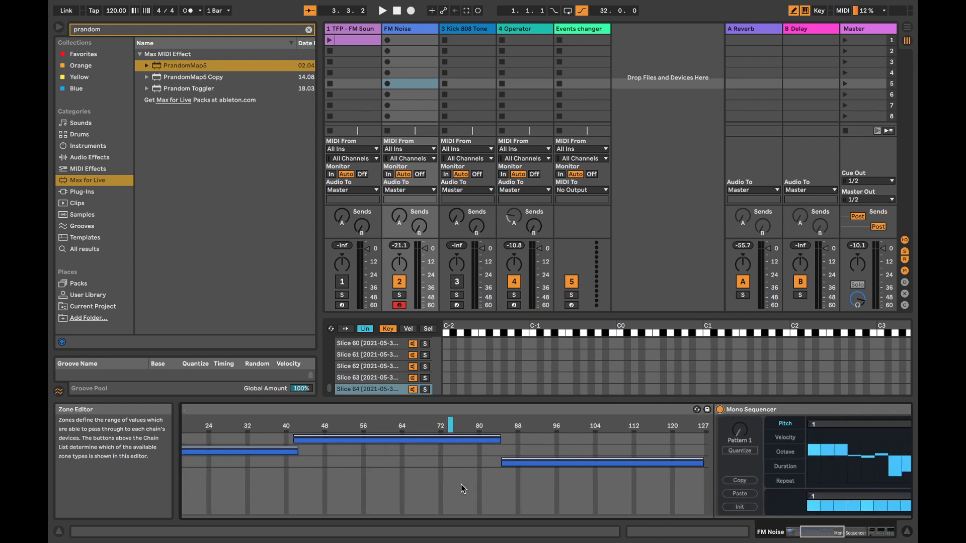
scroll(462, 488, "right", 2)
scroll(461, 483, "left", 10)
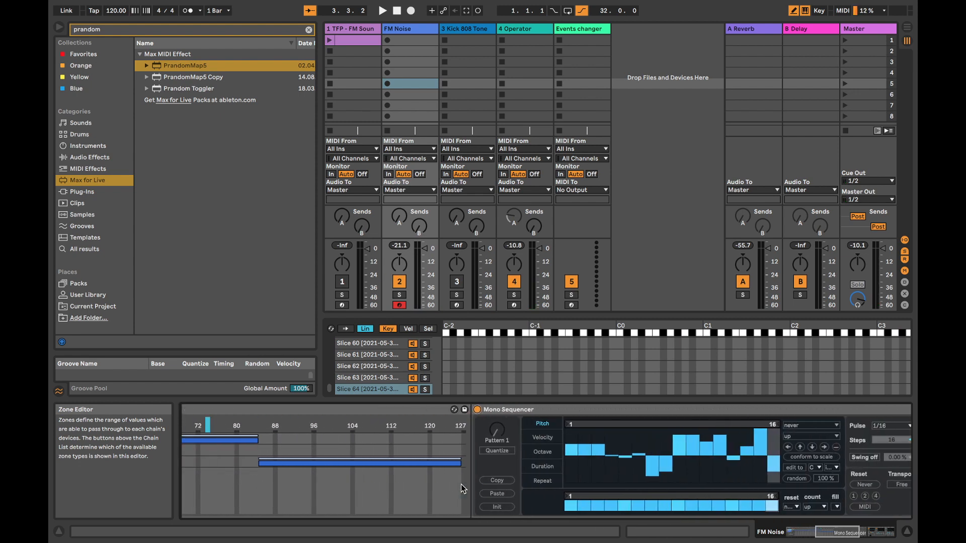
left_click_drag(359, 437, 366, 458)
scroll(335, 452, "left", 10)
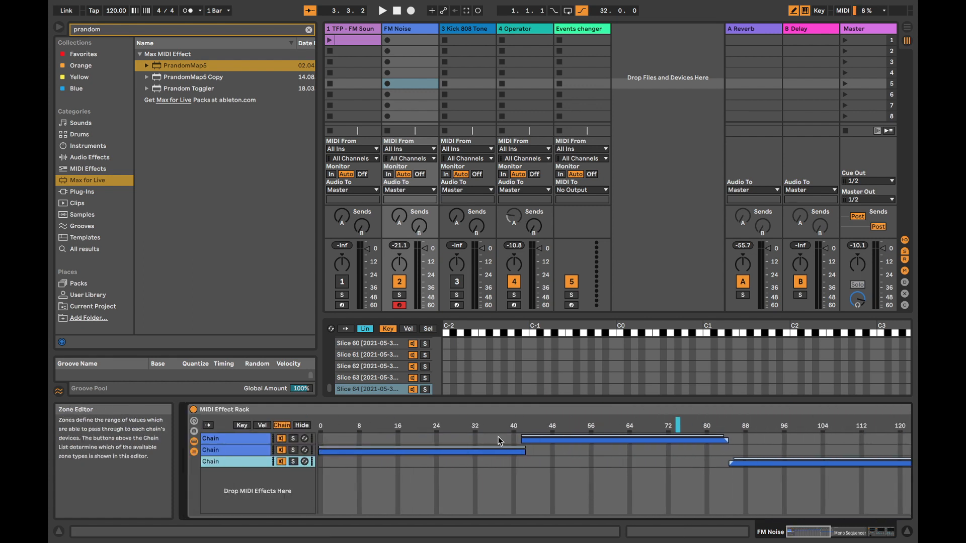
left_click_drag(524, 440, 514, 450)
Play the set to audition the faded chain zones and watch the rack's chain selector
key("space")
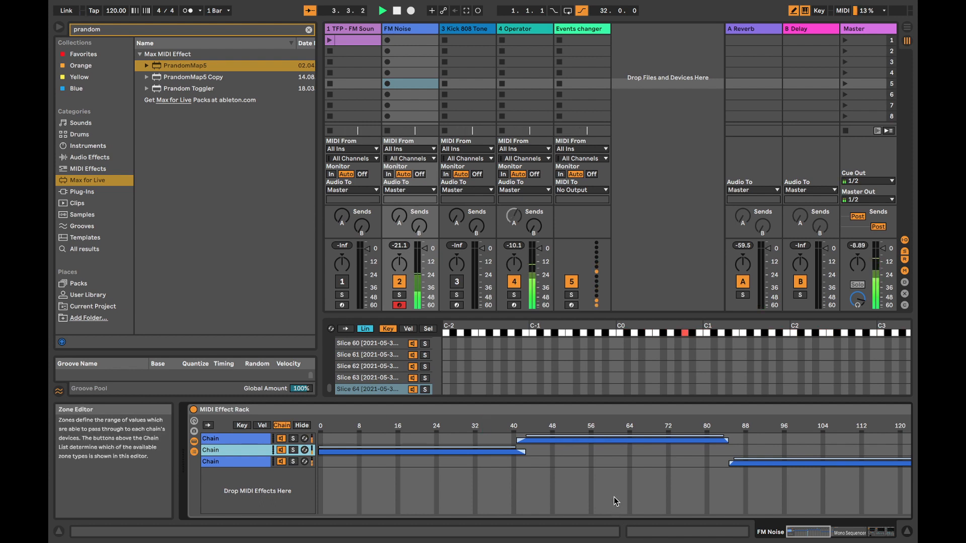
scroll(609, 494, "right", 5)
scroll(604, 491, "left", 5)
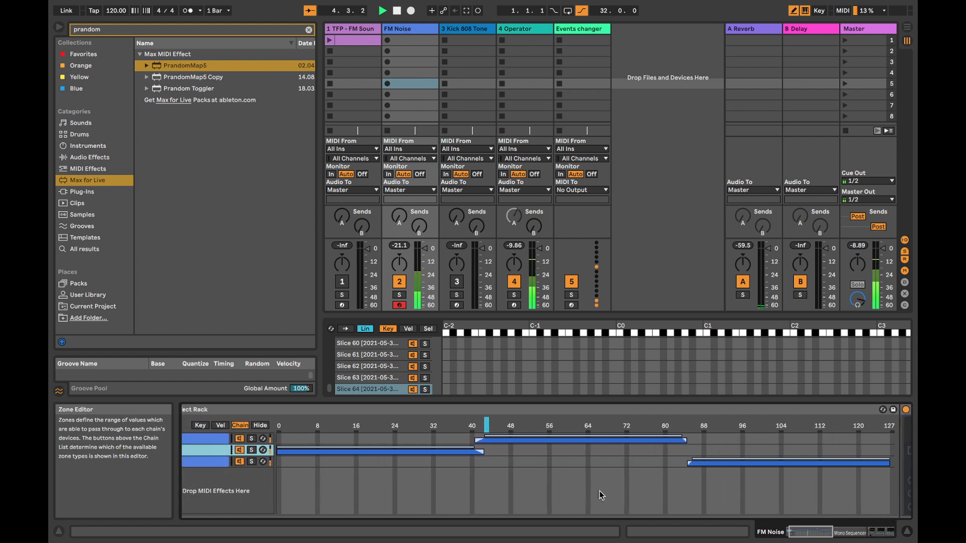
Replace the FM Noise track's MIDI Effect Rack with the Step Sequencer Max MIDI effect, found by searching the Max for Live devices for "seq"
left_click(321, 412)
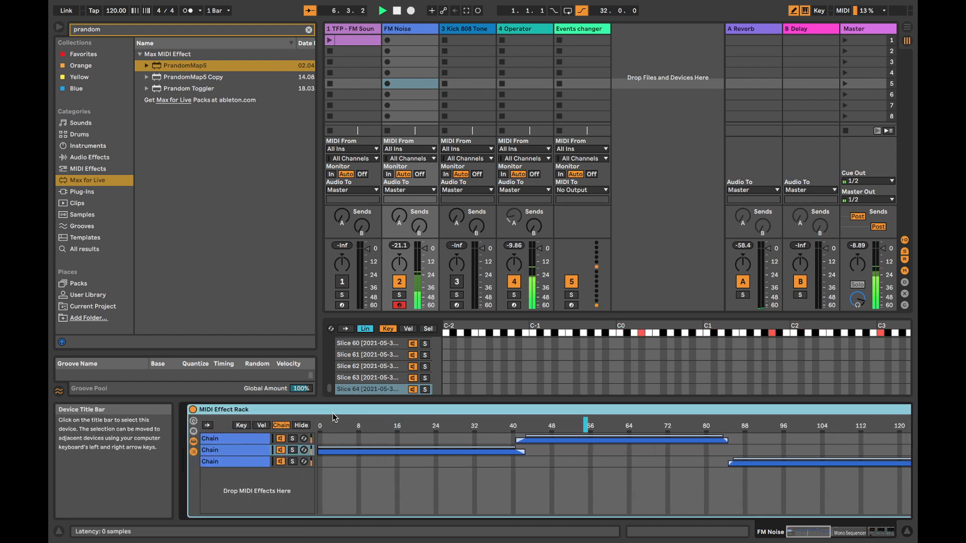
scroll(333, 413, "right", 10)
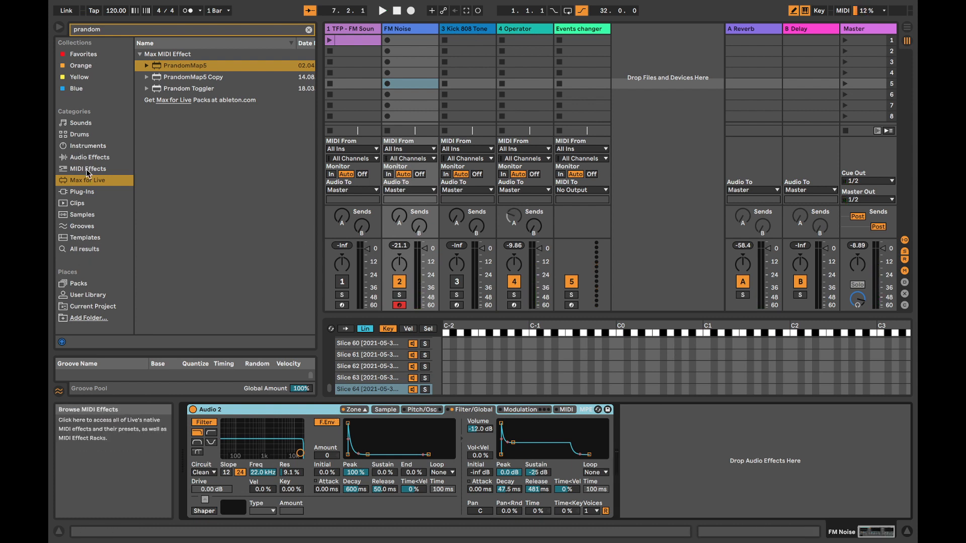
left_click(112, 32)
key("BackSpace")
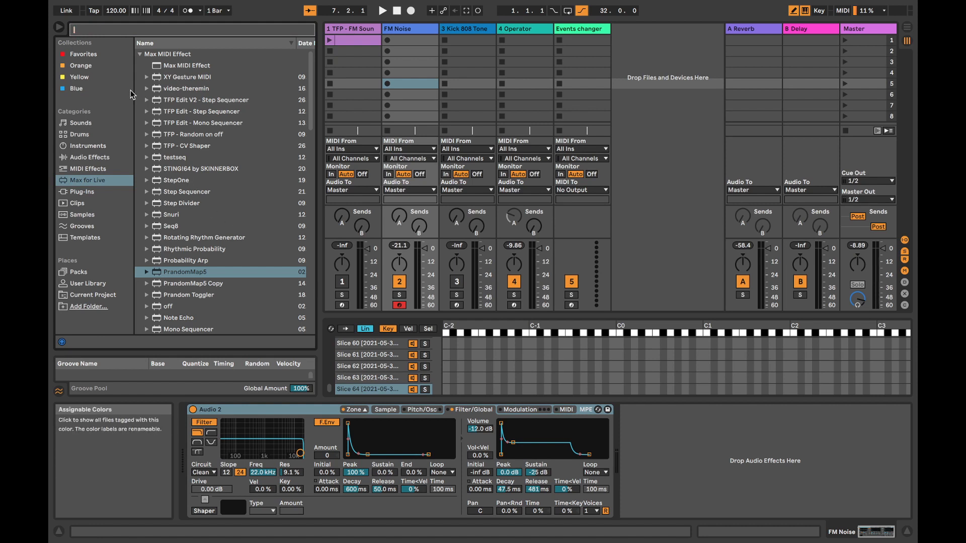
type("seq")
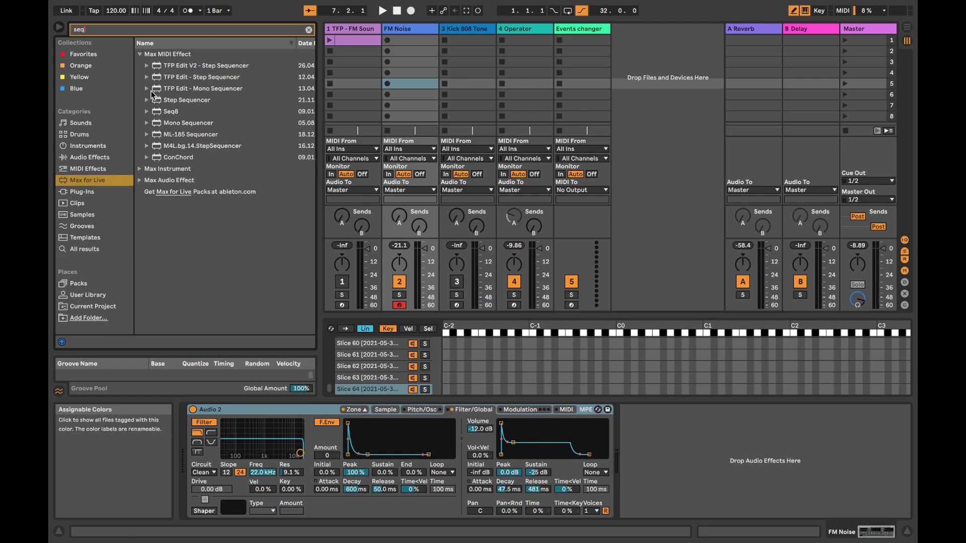
left_click(219, 98)
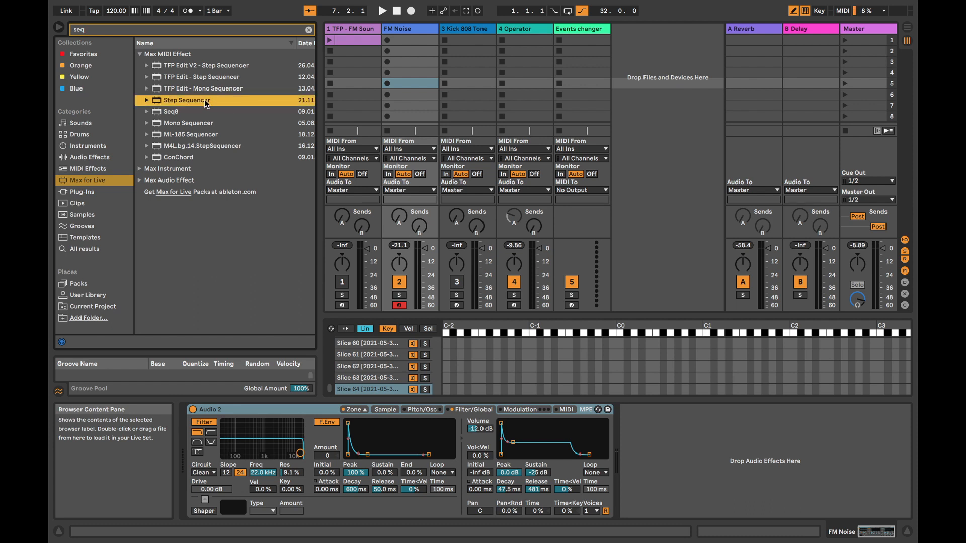
double_click(206, 100)
Try 1/8 timing for the Step Sequencer's sequence 1 during playback and return it to 1/16
key("space")
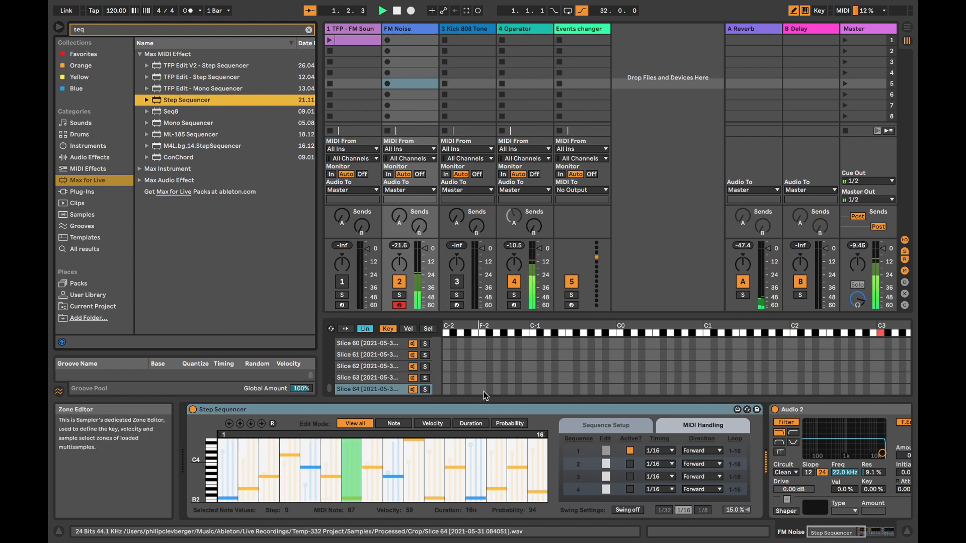
left_click(659, 450)
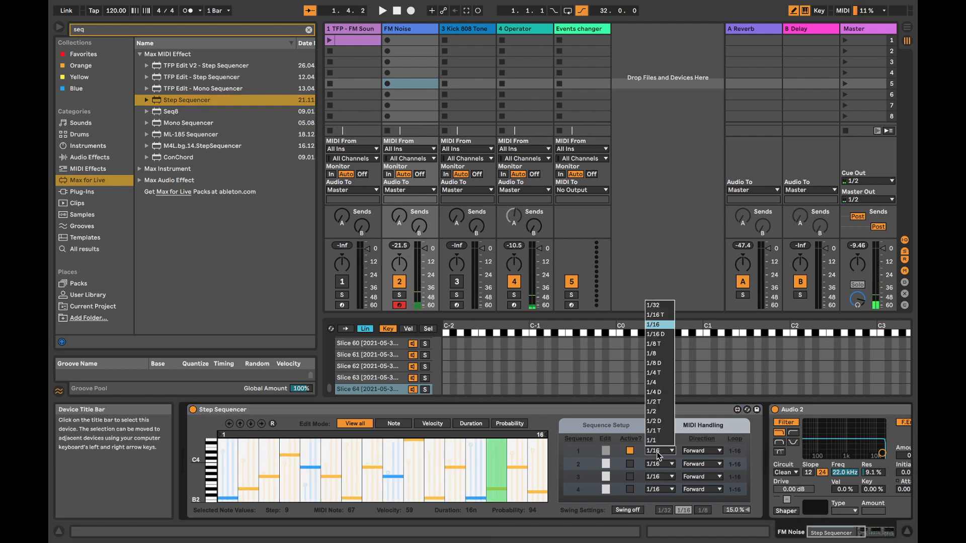
left_click(662, 353)
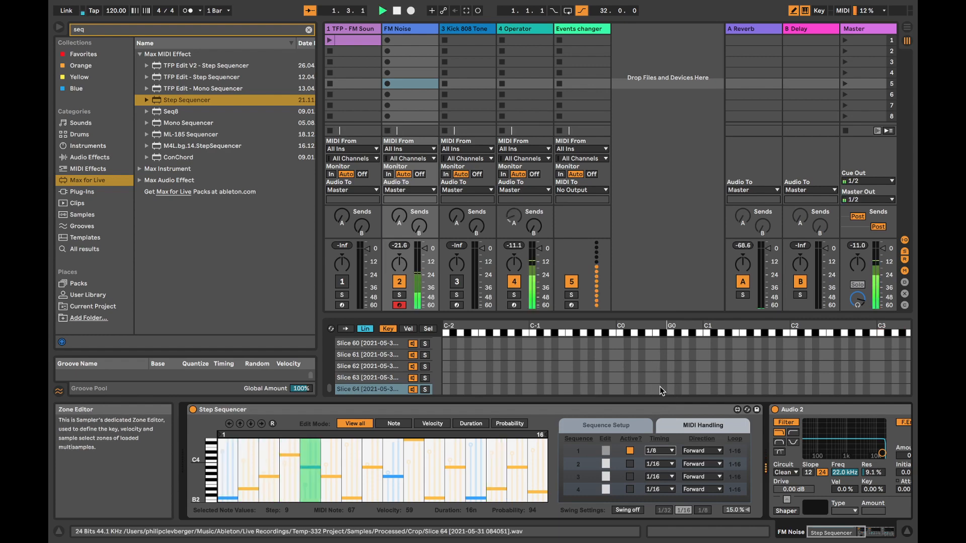
left_click(660, 447)
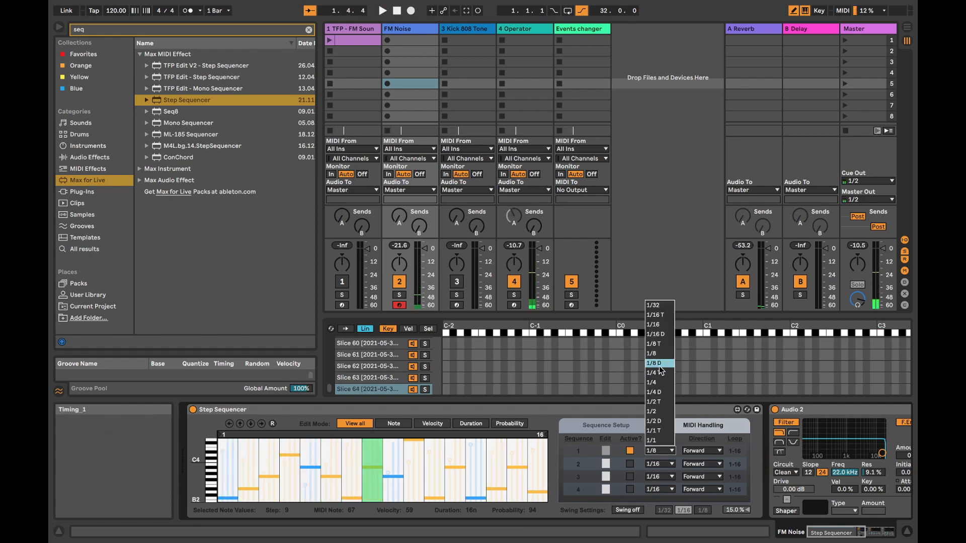
left_click(669, 325)
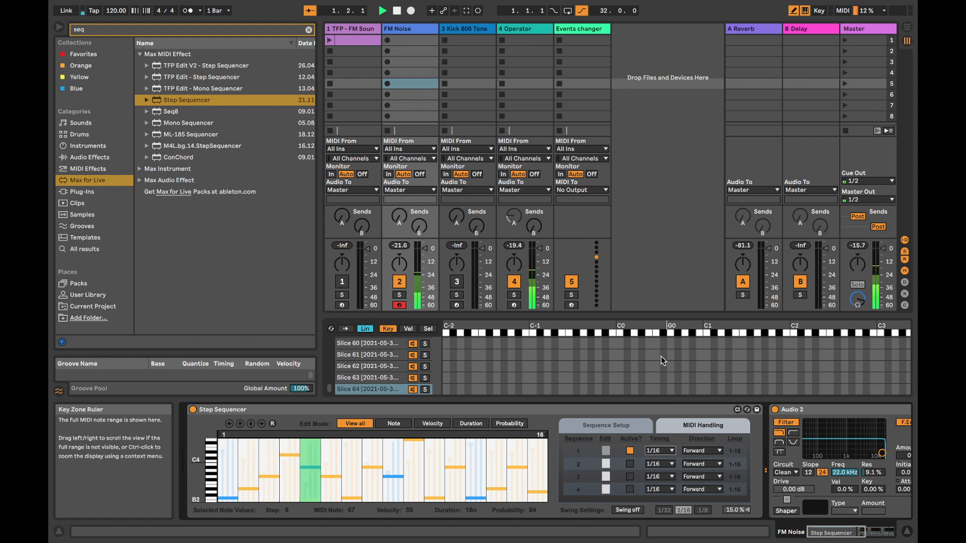
Randomize the Step Sequencer's pattern and redraw the probabilities of several steps from step 7 onwards
left_click(272, 424)
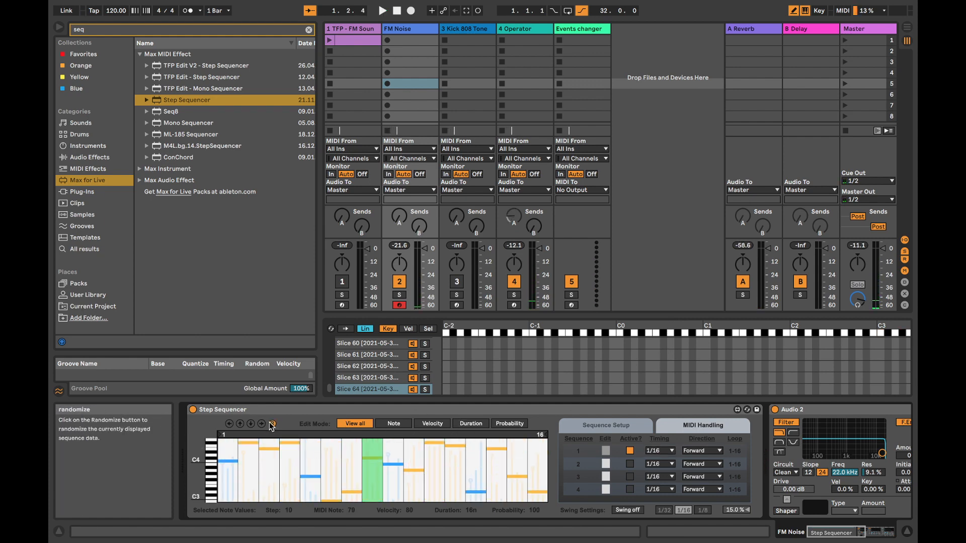
left_click(505, 424)
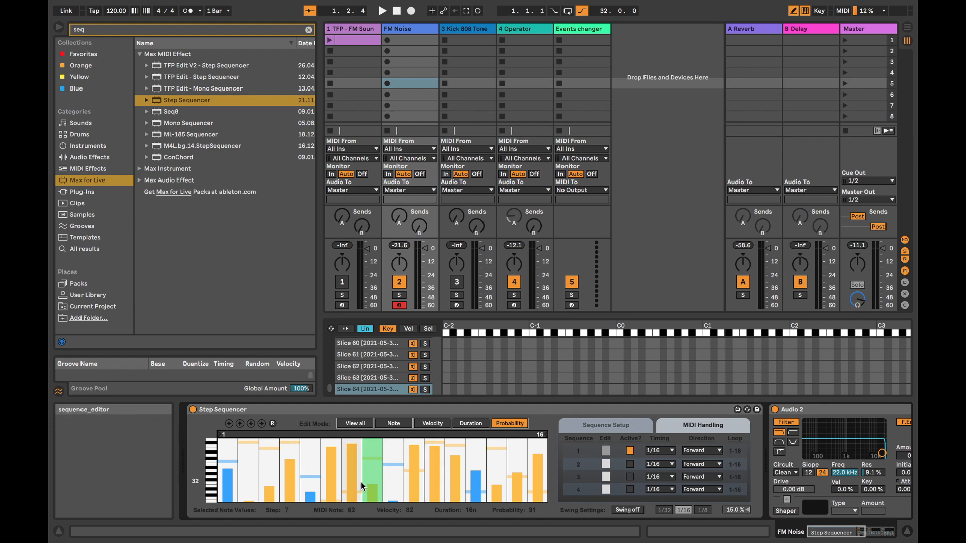
left_click_drag(362, 486, 490, 482)
Audition the edited pattern and duplicate the Step Sequencer on the FM Noise track
key("space")
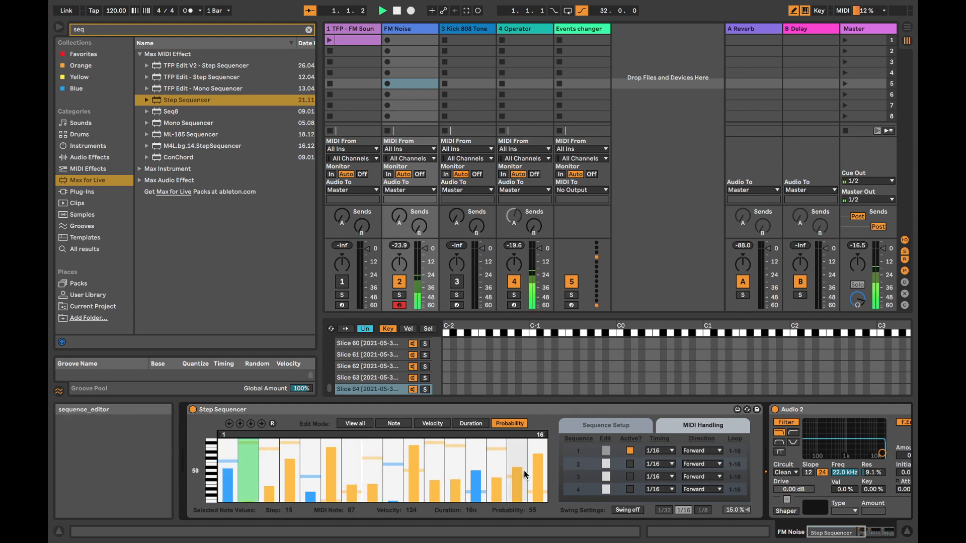
key("space")
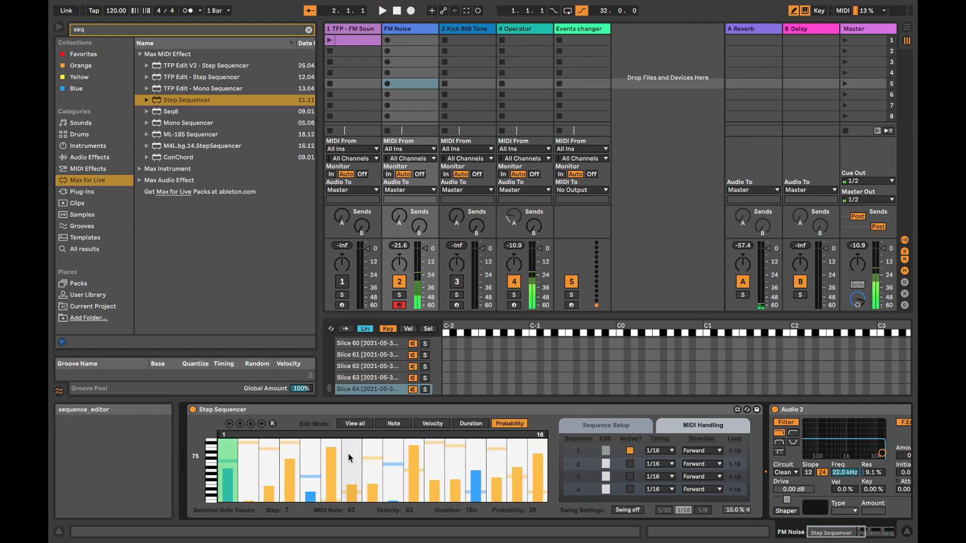
left_click(316, 410)
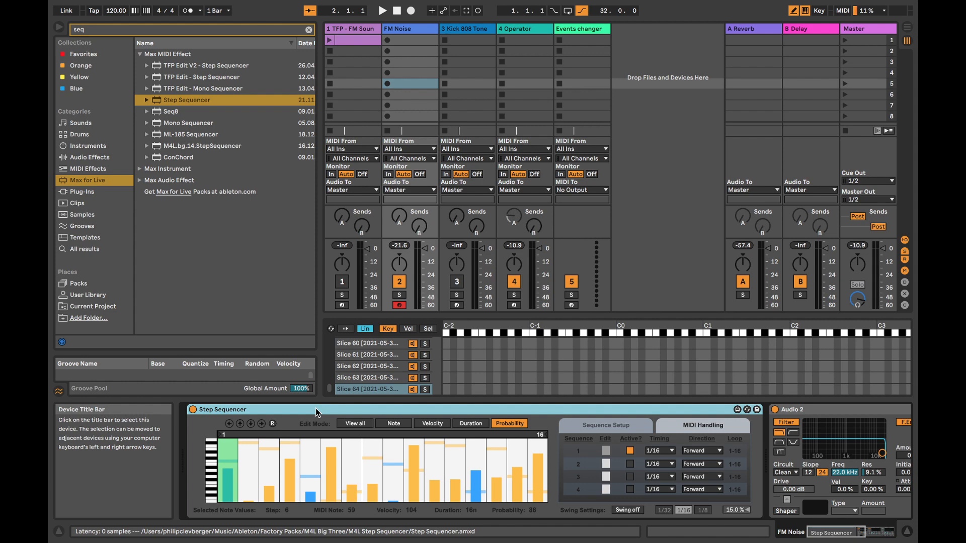
key("super+d")
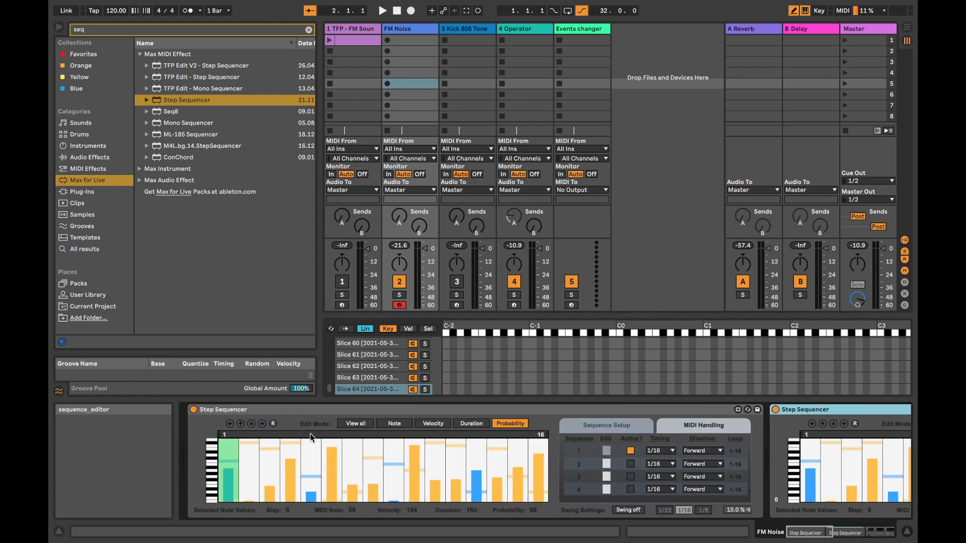
Replace PrandomMap5 on the Events changer track with TFP - Random on off, found by searching "tfp", and play the set to test it
left_click(581, 32)
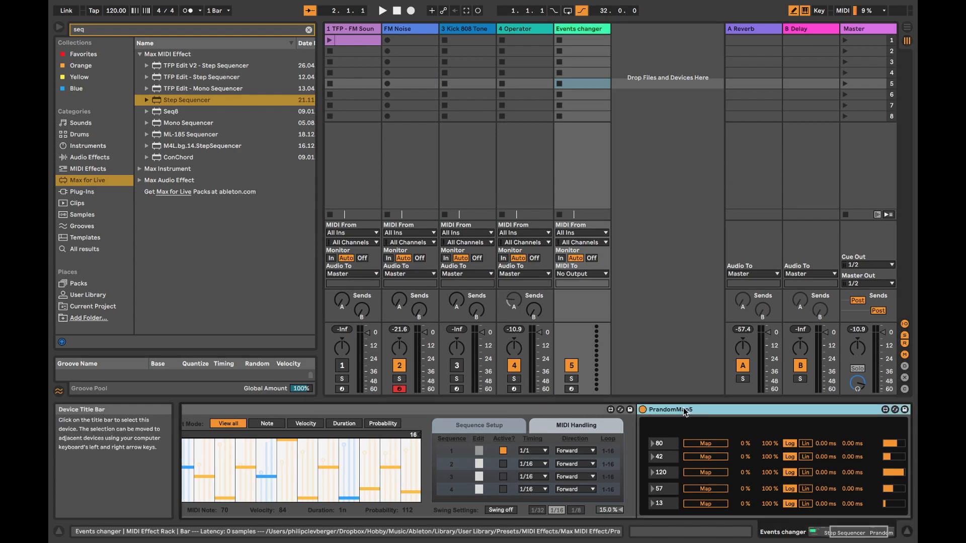
key("Delete")
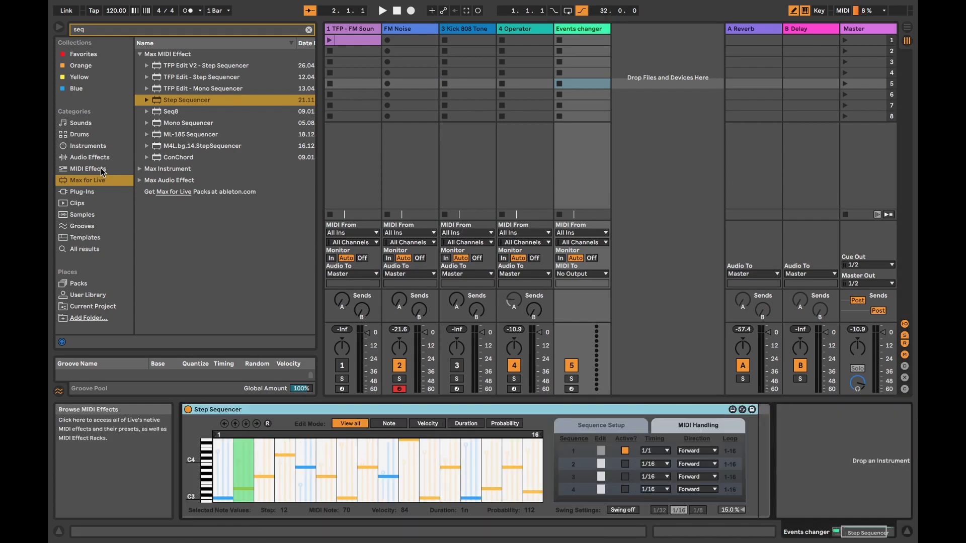
left_click(116, 32)
type("tfp")
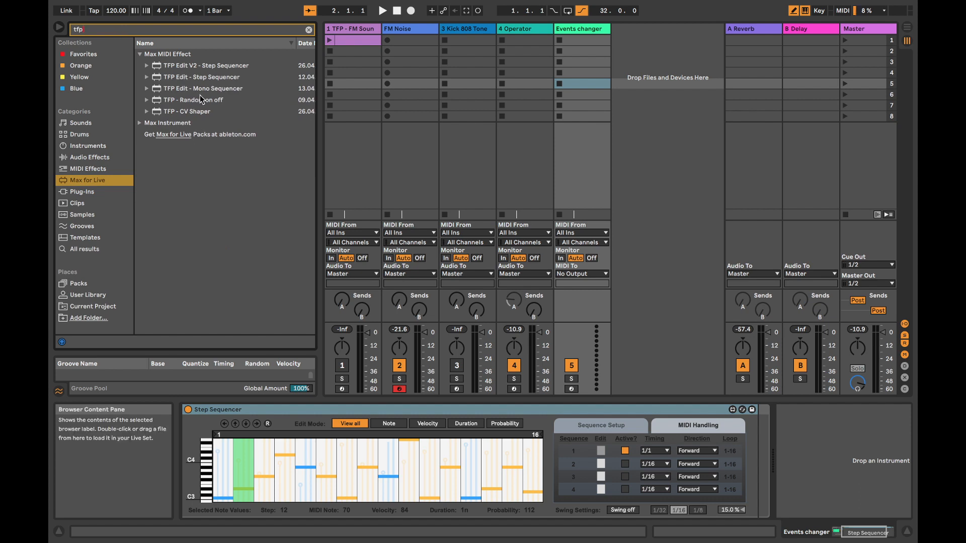
left_click(228, 103)
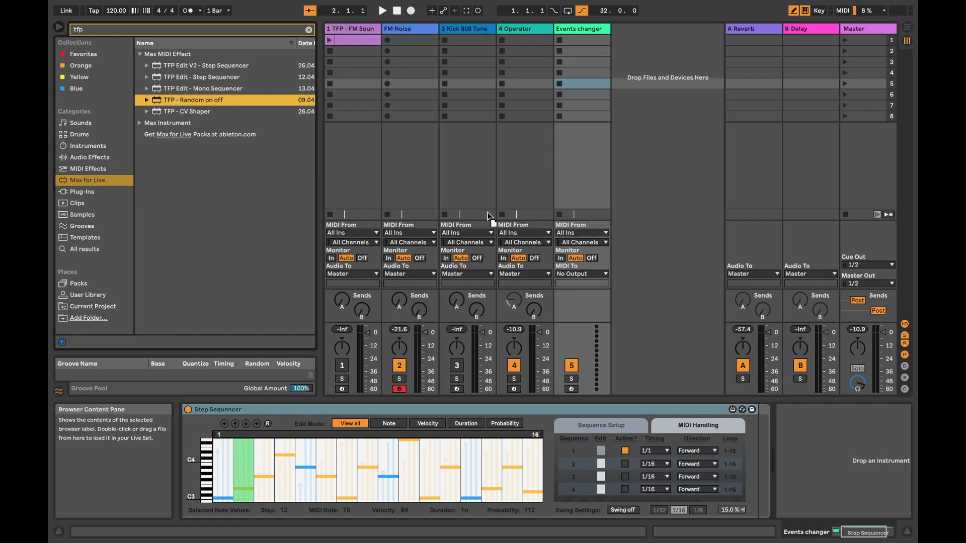
left_click_drag(488, 216, 757, 435)
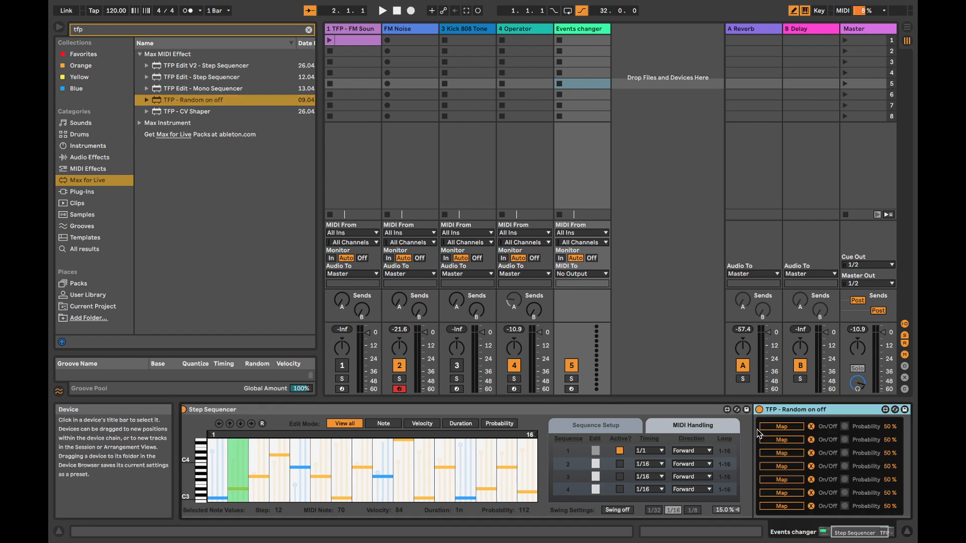
key("space")
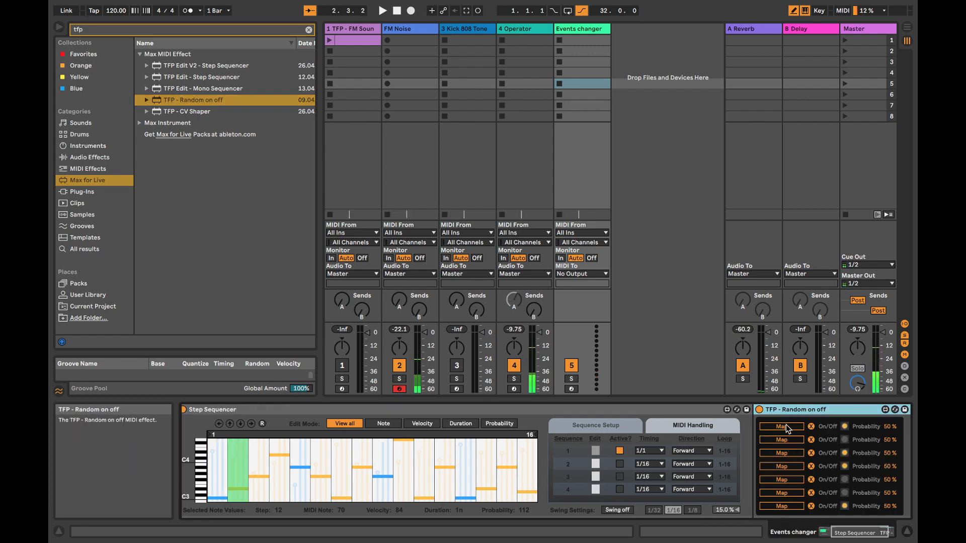
Map the first slot of TFP - Random on off to the device activator of FM Noise's second Step Sequencer
left_click(787, 428)
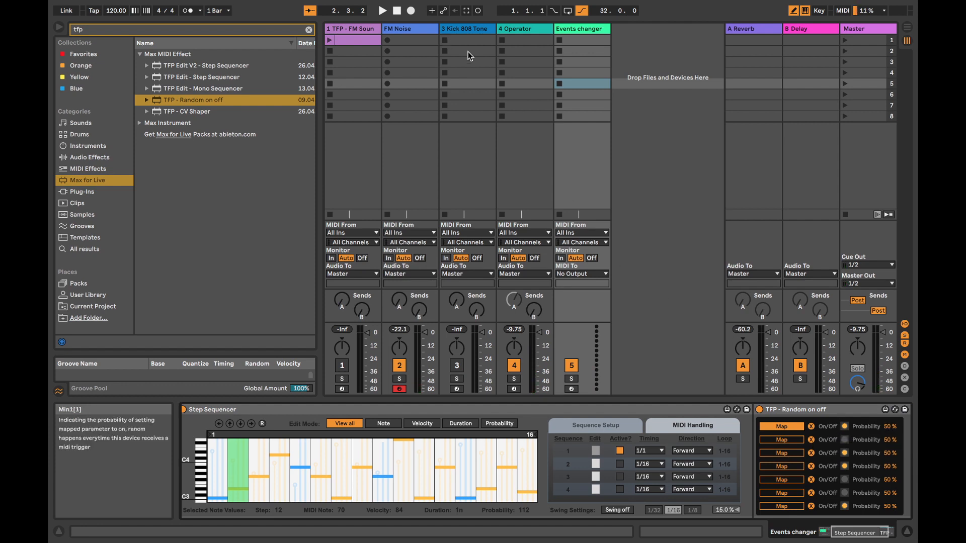
mouse_move(390, 31)
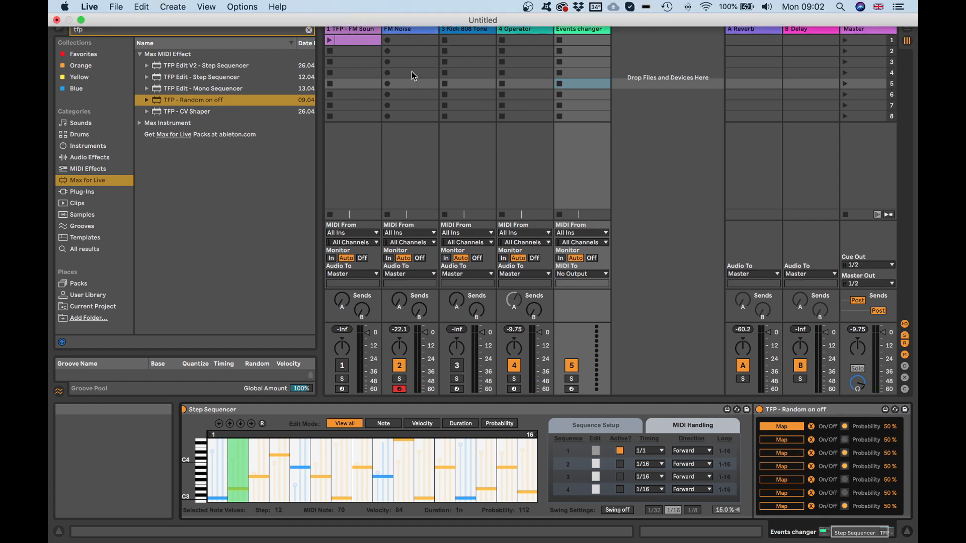
left_click(413, 30)
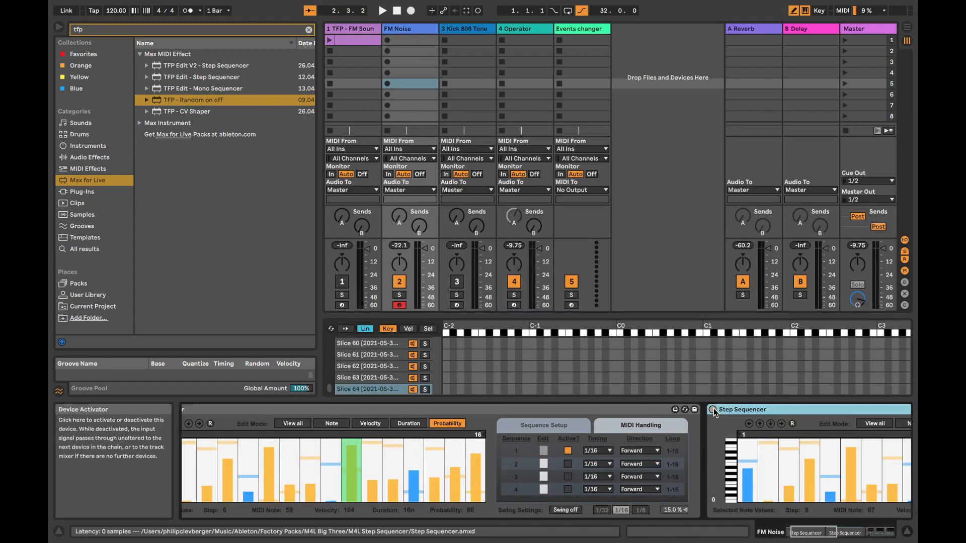
Set sequence 1's timing in the second Step Sequencer to 1/32 and play the set to hear the random switching
scroll(781, 427, "right", 5)
scroll(781, 427, "right", 2)
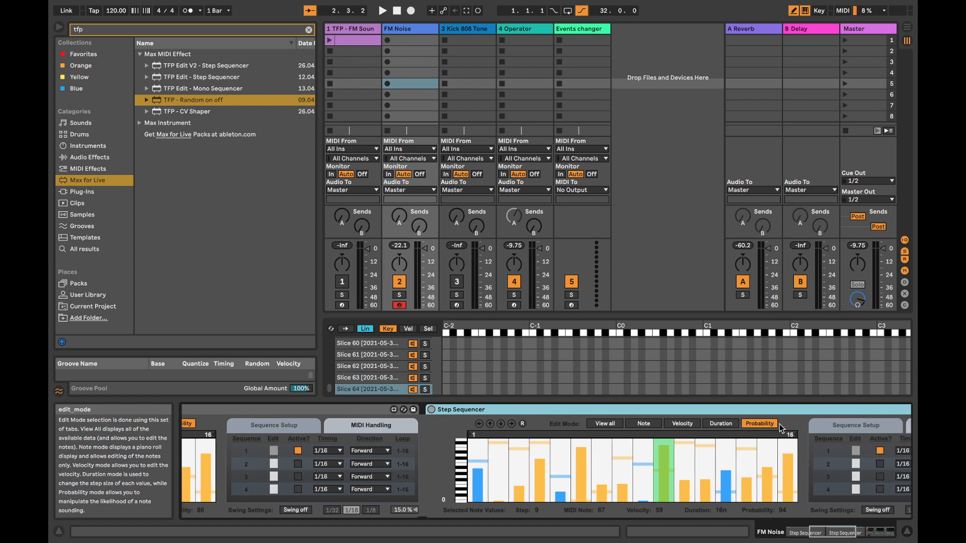
left_click(868, 449)
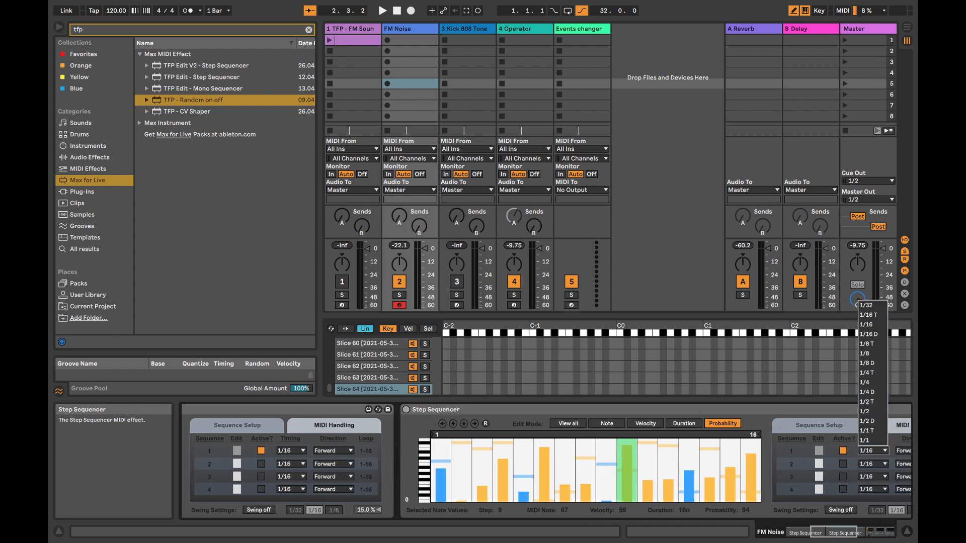
left_click(865, 305)
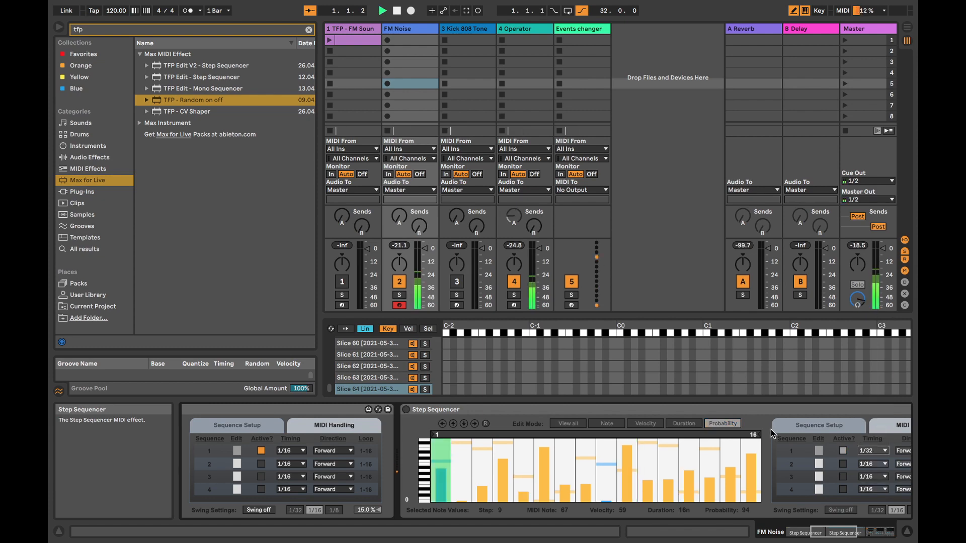
key("space")
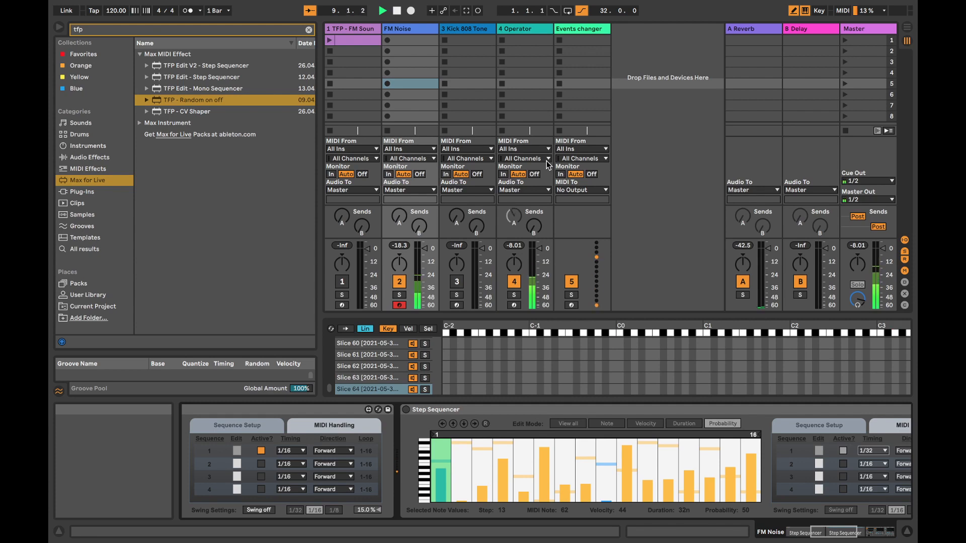
Set sequence 1's timing in FM Noise's second Step Sequencer to 1/8 T
left_click(577, 30)
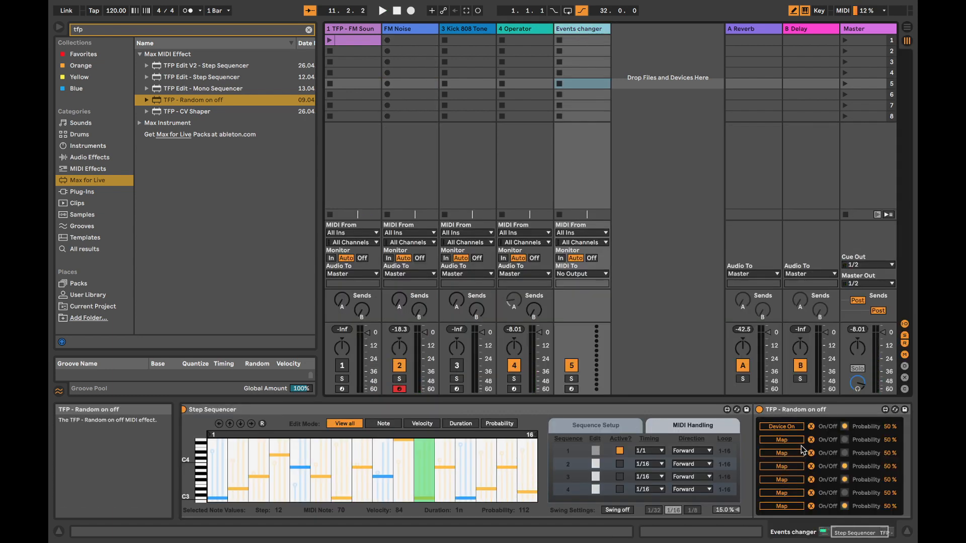
left_click(414, 28)
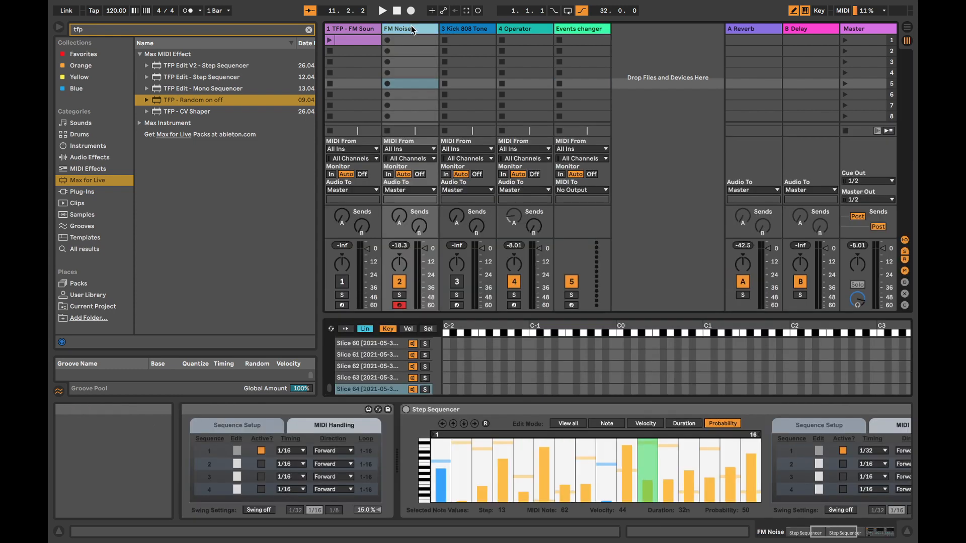
left_click(291, 450)
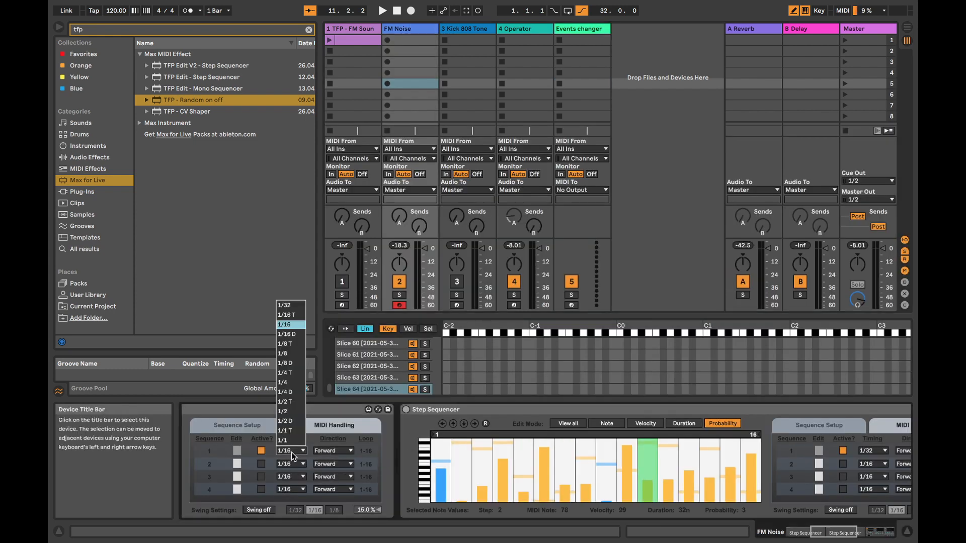
left_click(309, 463)
scroll(309, 457, "left", 5)
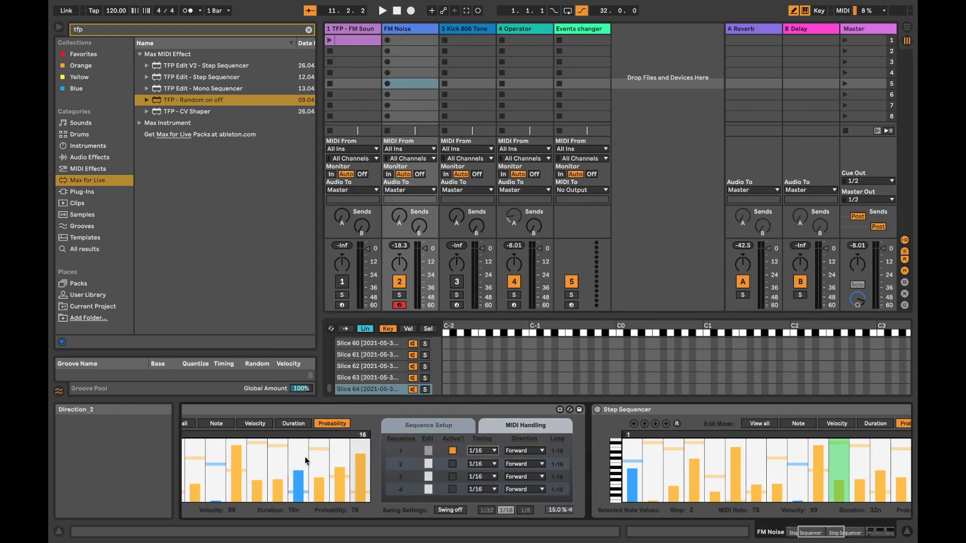
scroll(307, 454, "right", 10)
left_click(530, 450)
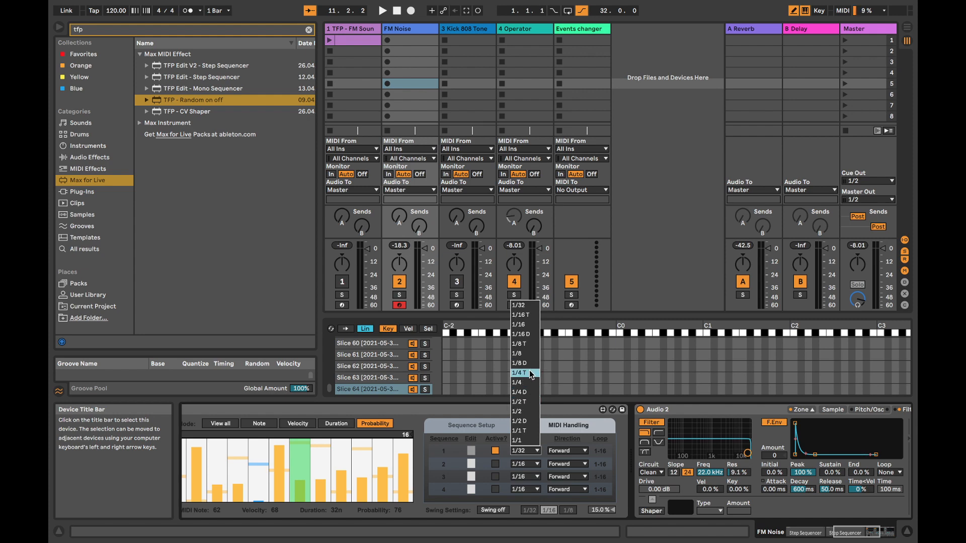
left_click(532, 344)
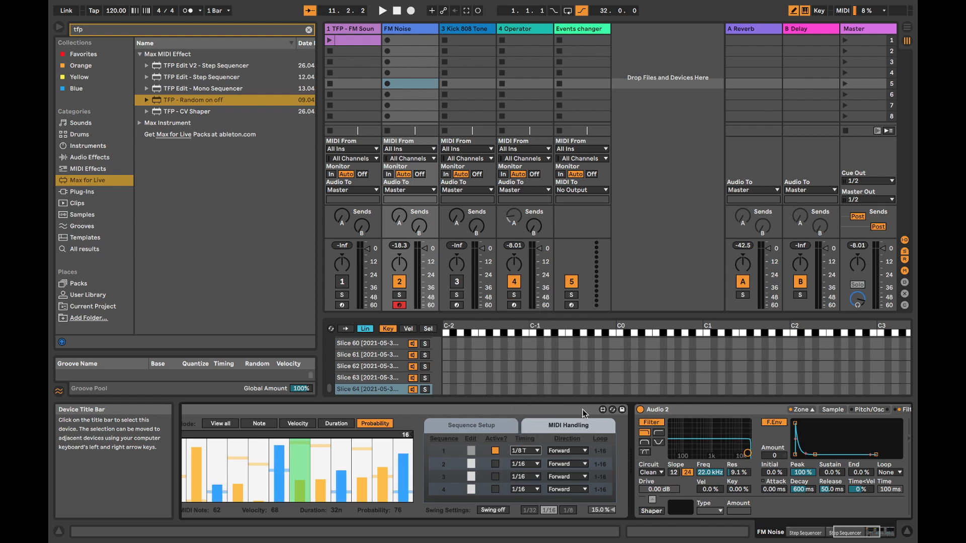
Set the first slot's probability in TFP - Random on off to 29 % and play the set to test it
left_click(578, 36)
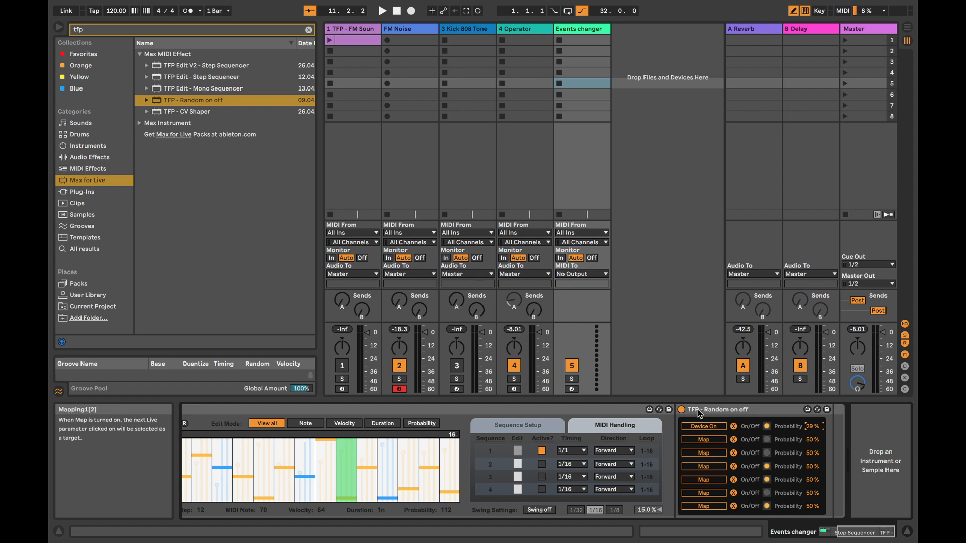
key("space")
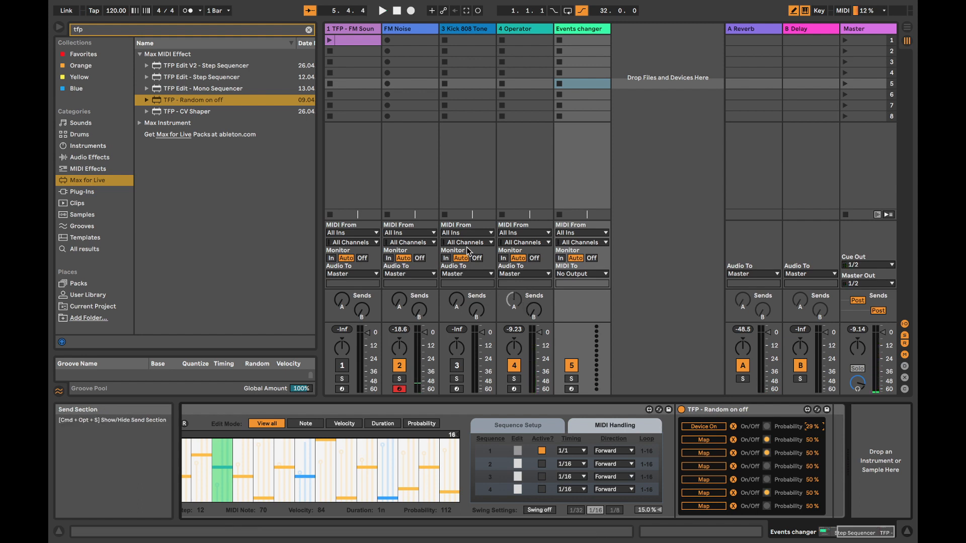
key("space")
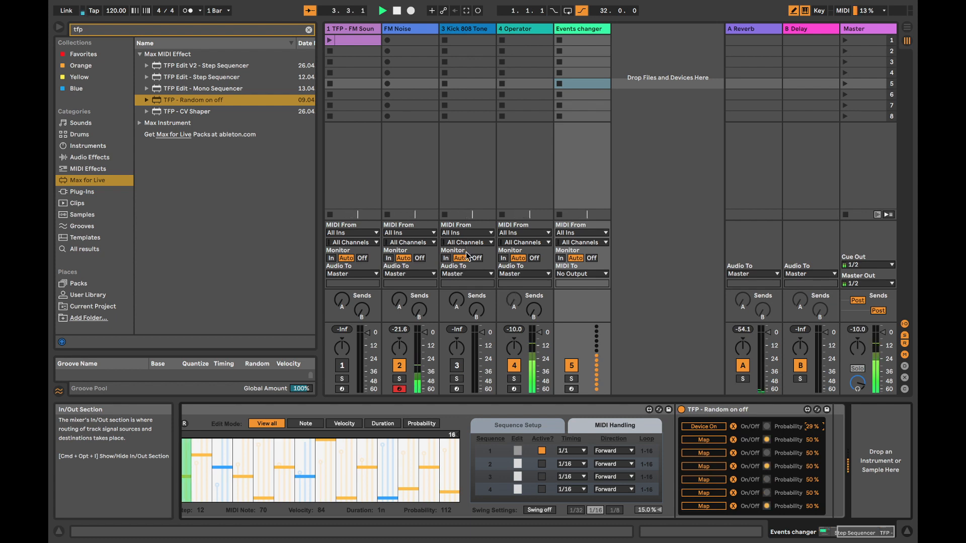
key("space")
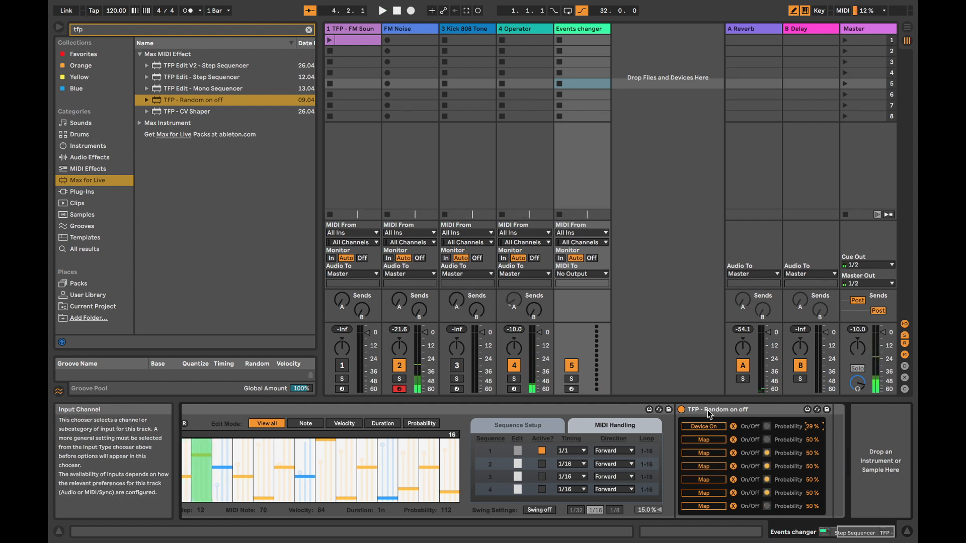
Review the Quarter, Half and Bar chains in the Events changer track's MIDI Effect Rack
left_click(758, 410)
scroll(276, 429, "left", 5)
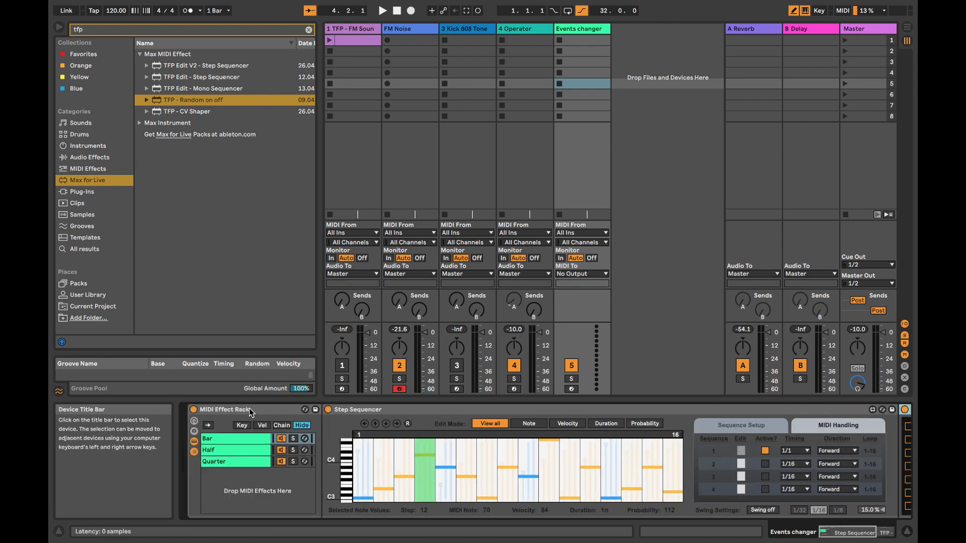
left_click(250, 410, "shift")
left_click(249, 462)
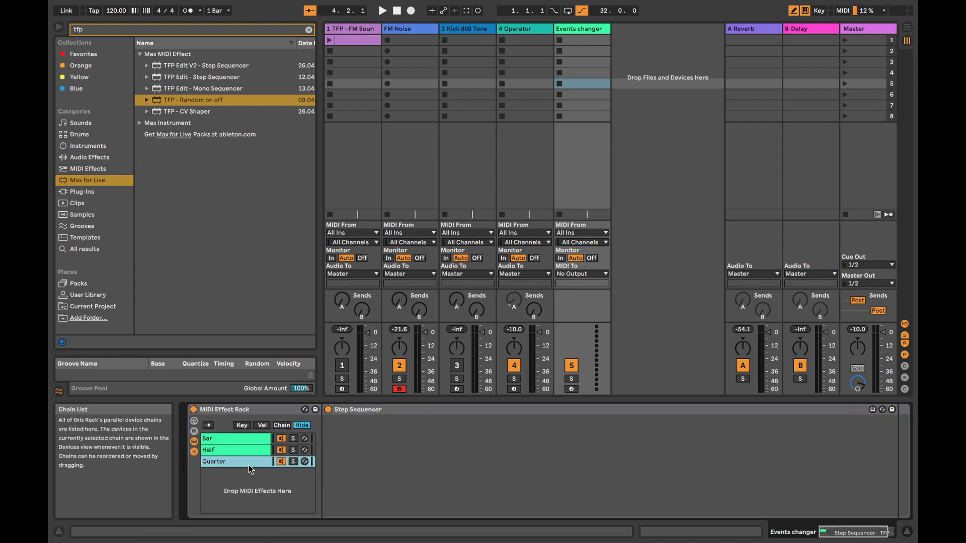
left_click(243, 452)
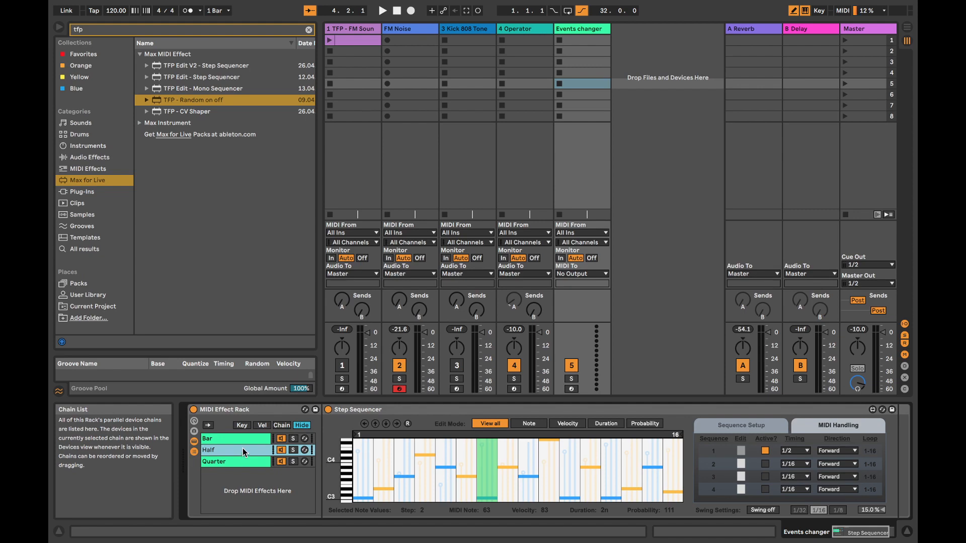
left_click(242, 442)
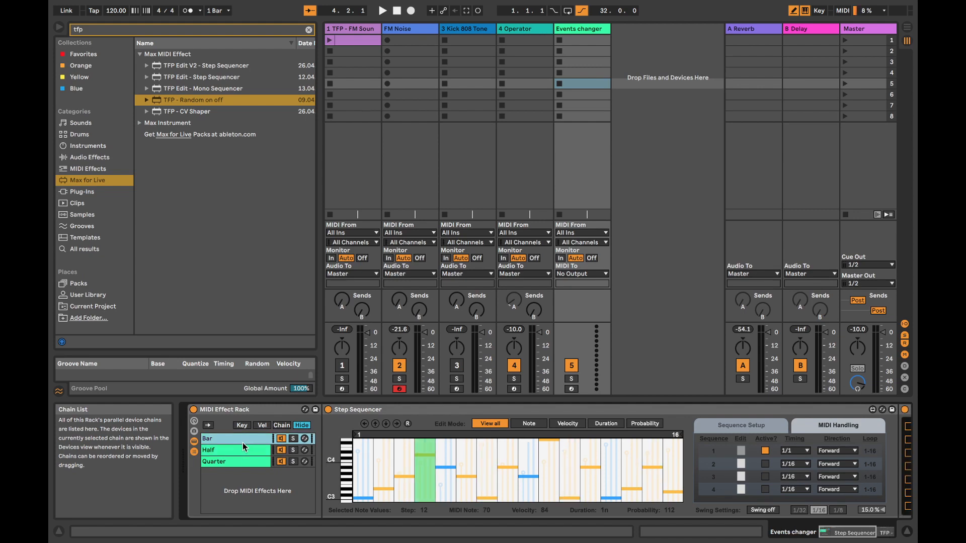
Group the two Step Sequencers on the FM Noise track into a MIDI Effect Rack
left_click(397, 31)
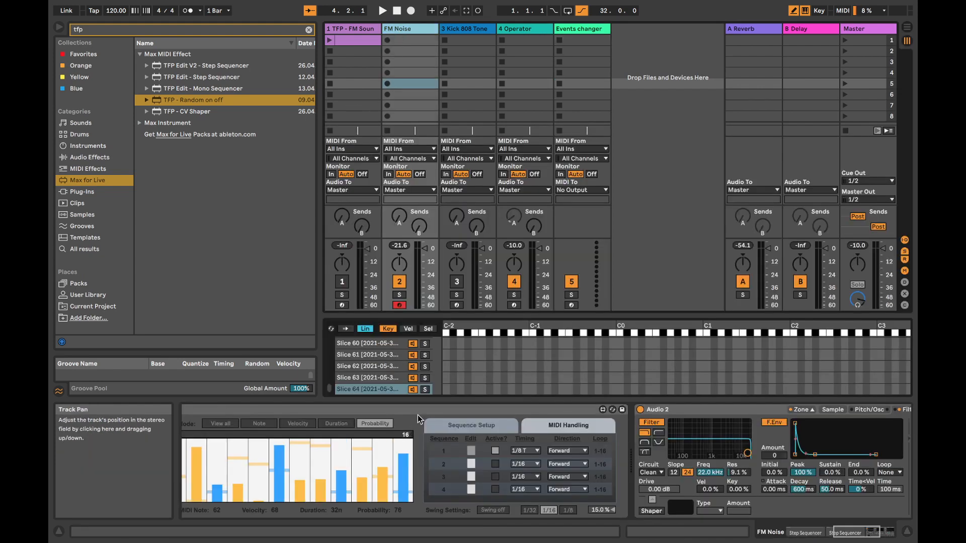
scroll(749, 418, "left", 5)
scroll(744, 420, "right", 10)
scroll(699, 418, "left", 15)
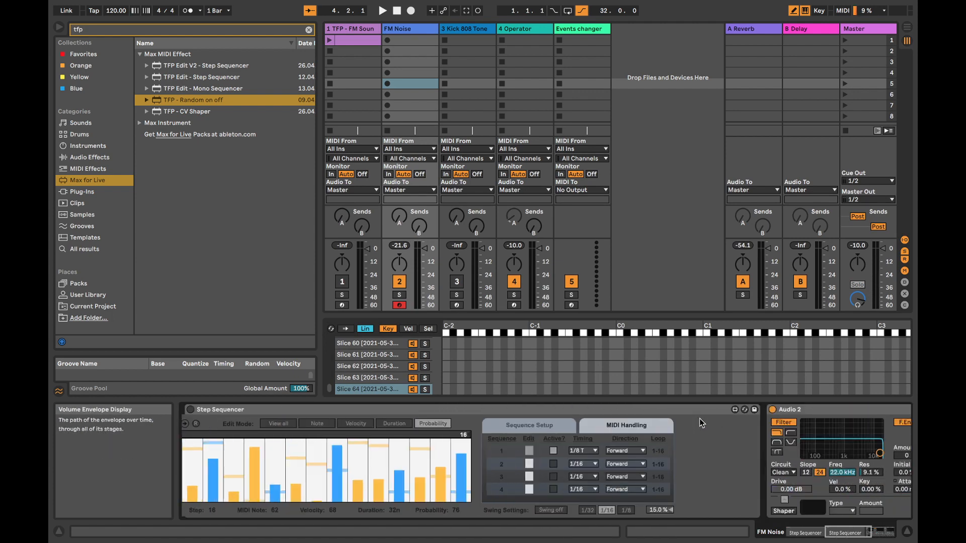
left_click(324, 413)
scroll(617, 427, "right", 5)
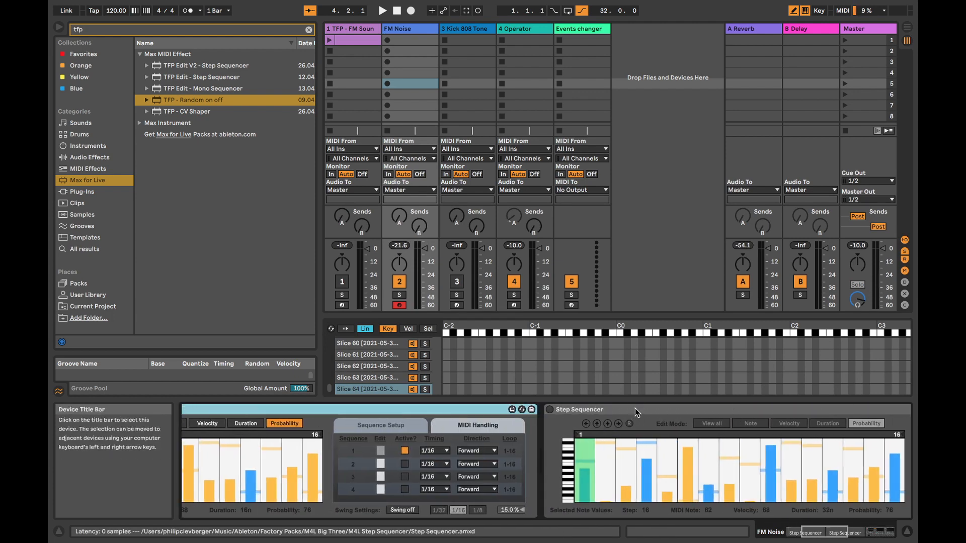
left_click(635, 409, "shift")
scroll(634, 408, "left", 5)
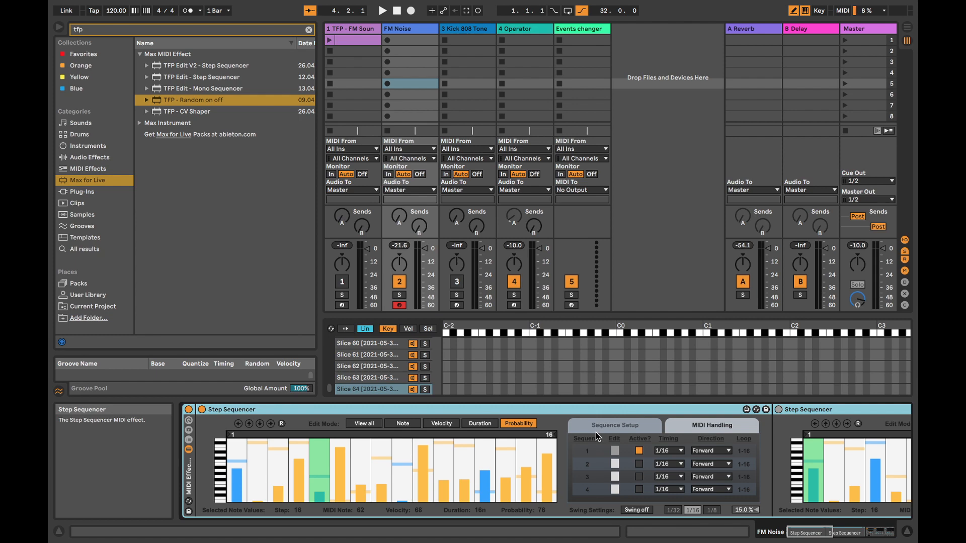
Play the set and examine the grouped sequencers and sampler on the FM Noise track
key("space")
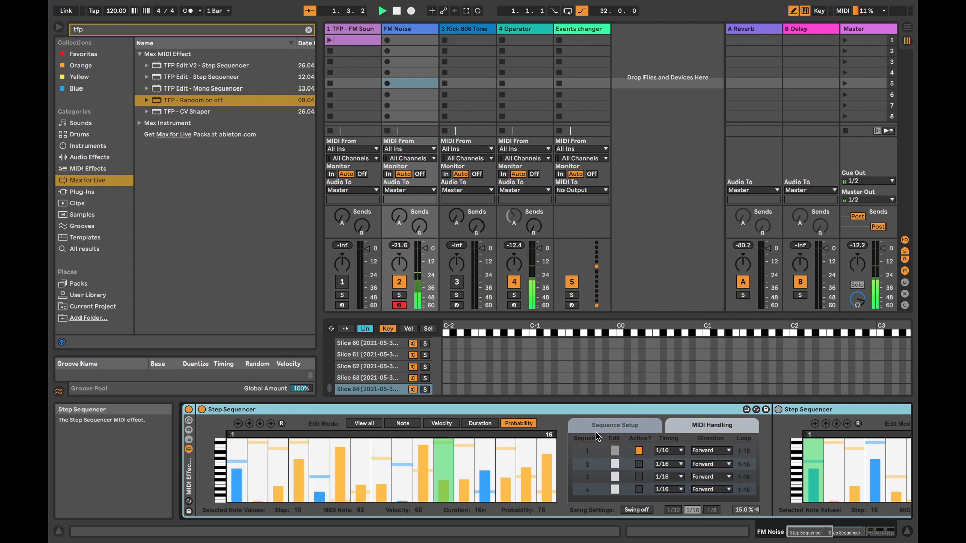
scroll(596, 433, "right", 5)
scroll(596, 432, "right", 5)
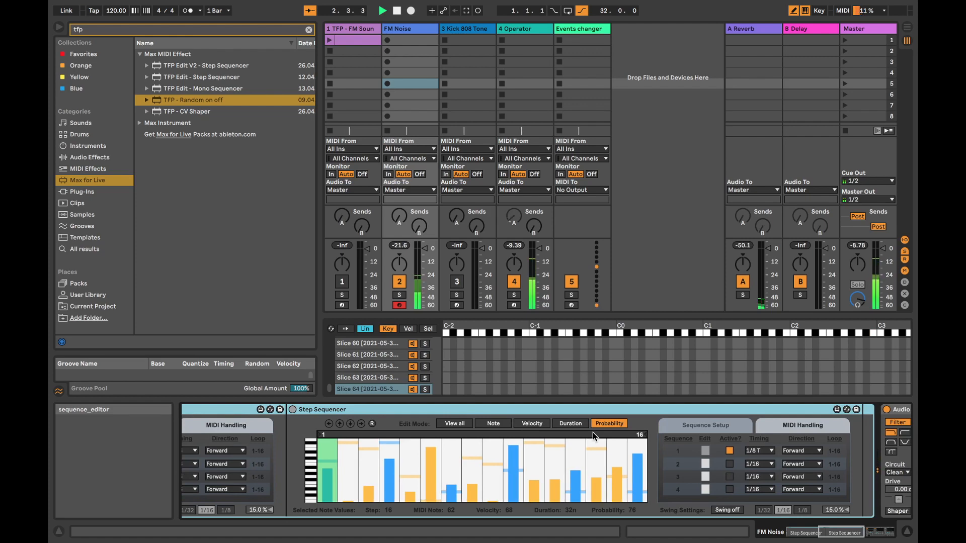
scroll(593, 433, "right", 10)
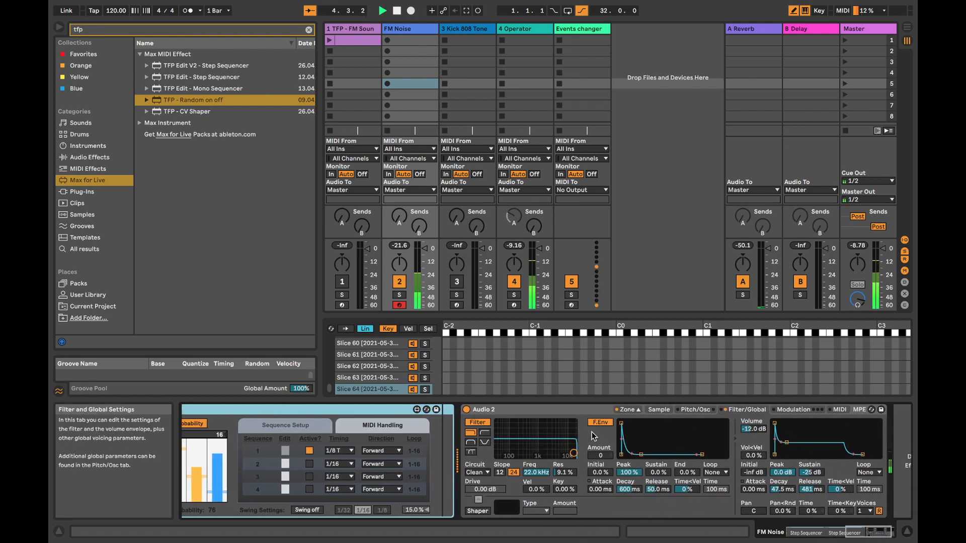
scroll(592, 431, "left", 1)
scroll(588, 433, "left", 12)
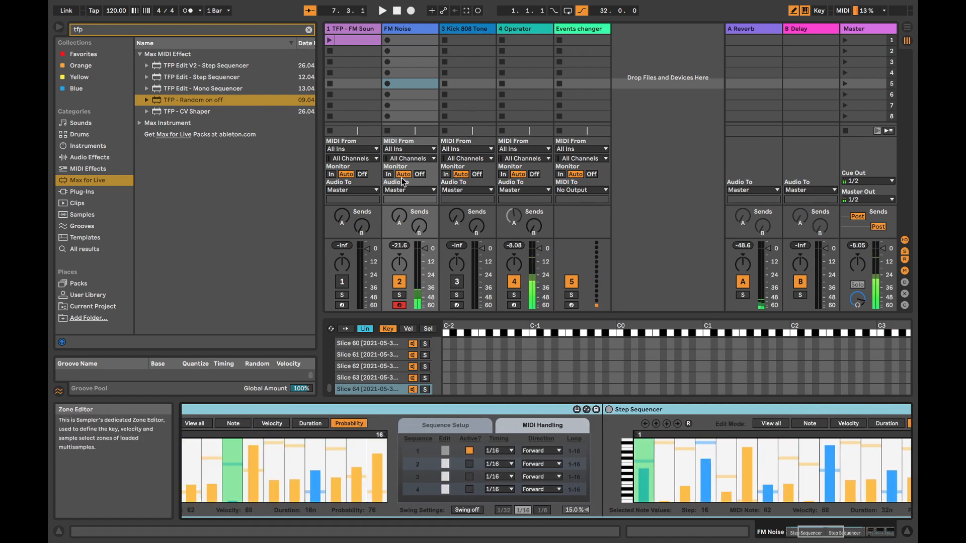
Create an empty one-bar MIDI clip in the first slot of the Kick 808 Tone track and open it
left_click(467, 28)
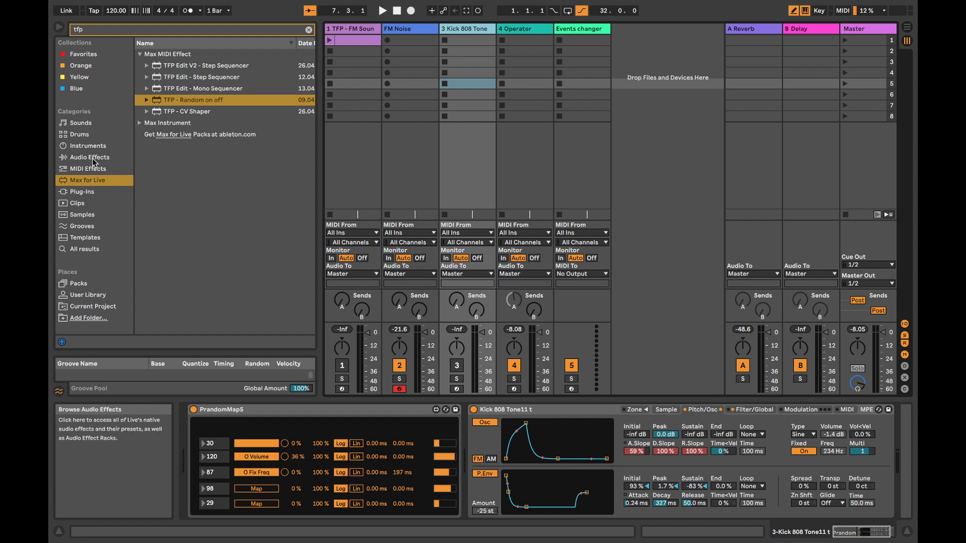
left_click(463, 39)
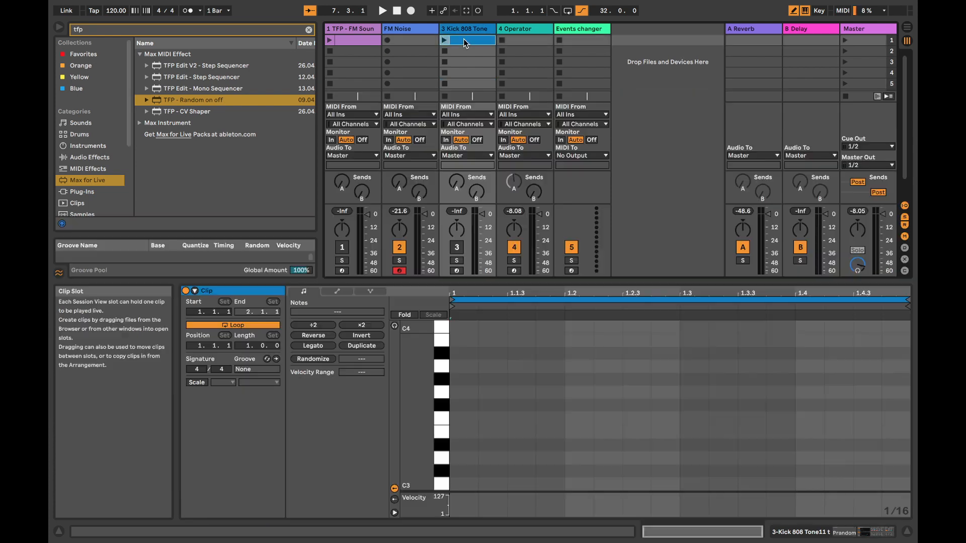
double_click(463, 39)
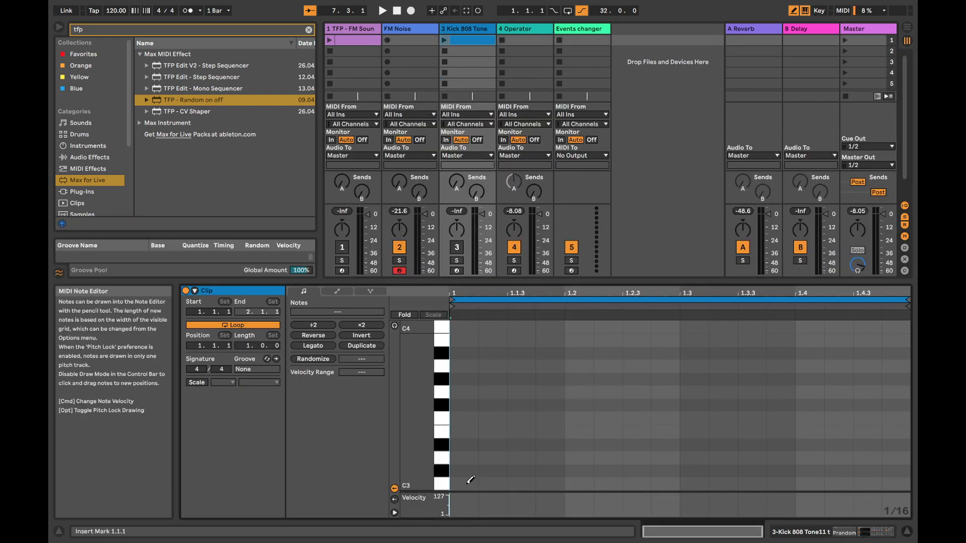
Draw sixteenth notes in the kick clip: C3 pairs at 1.1.1, 1.3.2 and 1.4.2, G#3 at 1.2.4, D#3 at 1.3.4 and F3 at 1.4.4
left_click_drag(458, 483, 488, 483)
left_click(659, 379)
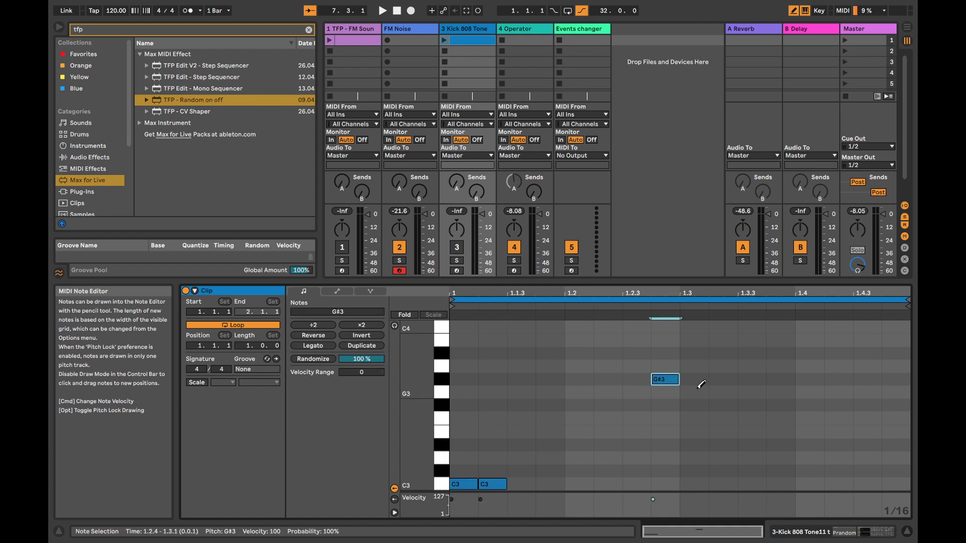
left_click(775, 444)
left_click_drag(717, 483, 752, 484)
left_click_drag(833, 484, 871, 482)
left_click(889, 418)
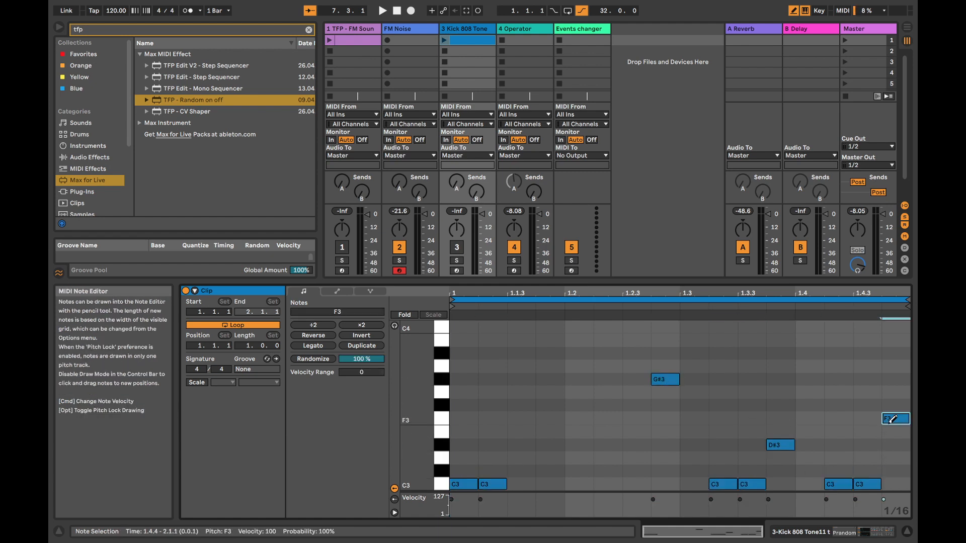
Show the kick clip's chance lane, leave Draw Mode and lower the chance of every note except the first
left_click(396, 513)
left_click(395, 513)
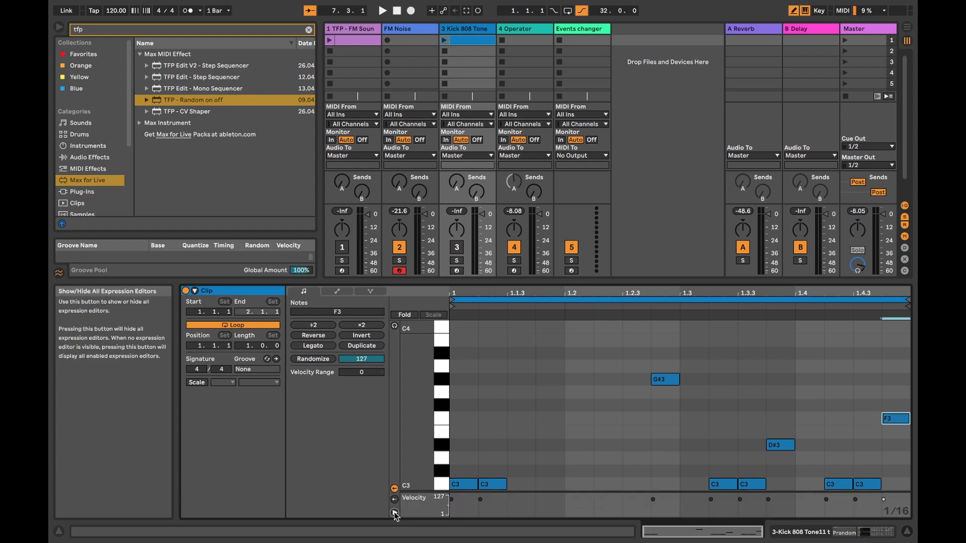
left_click(395, 500)
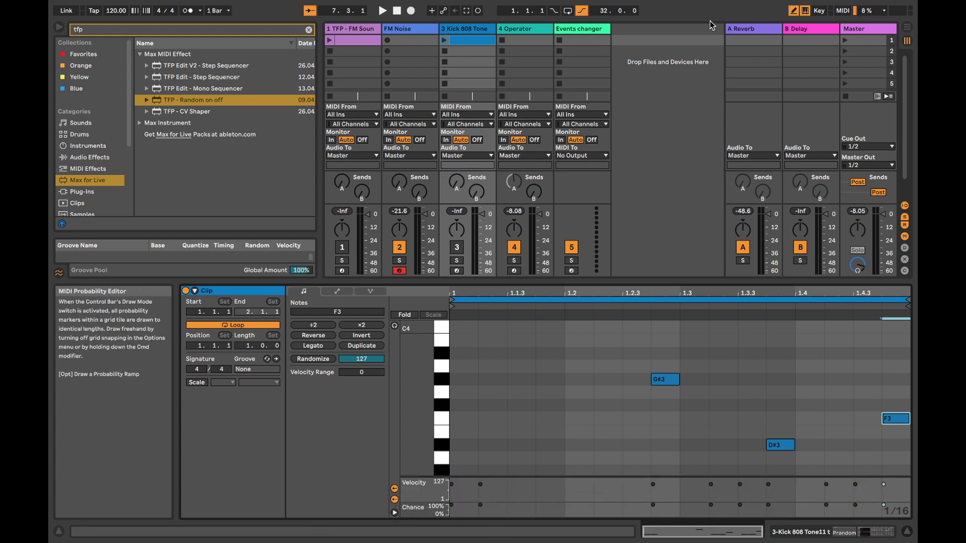
left_click(791, 12)
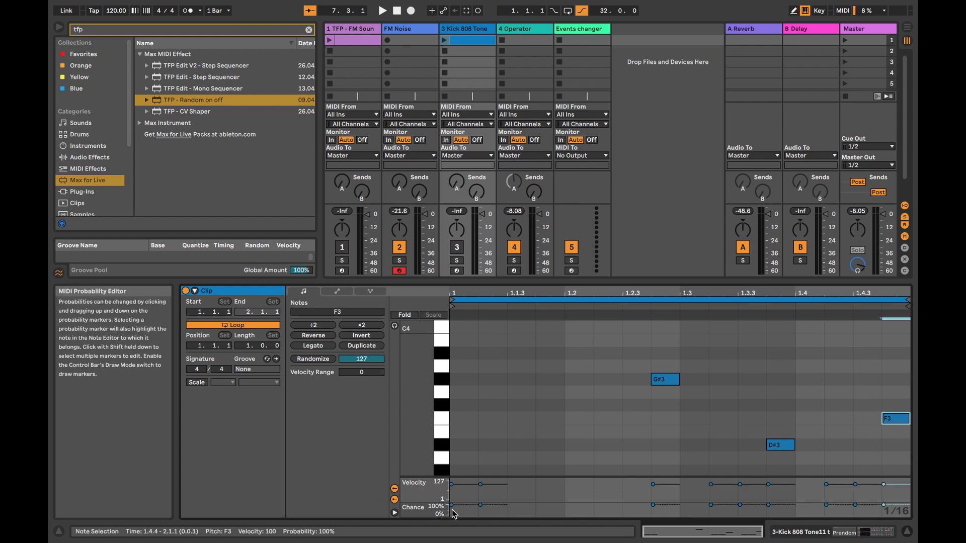
left_click_drag(452, 508, 902, 498)
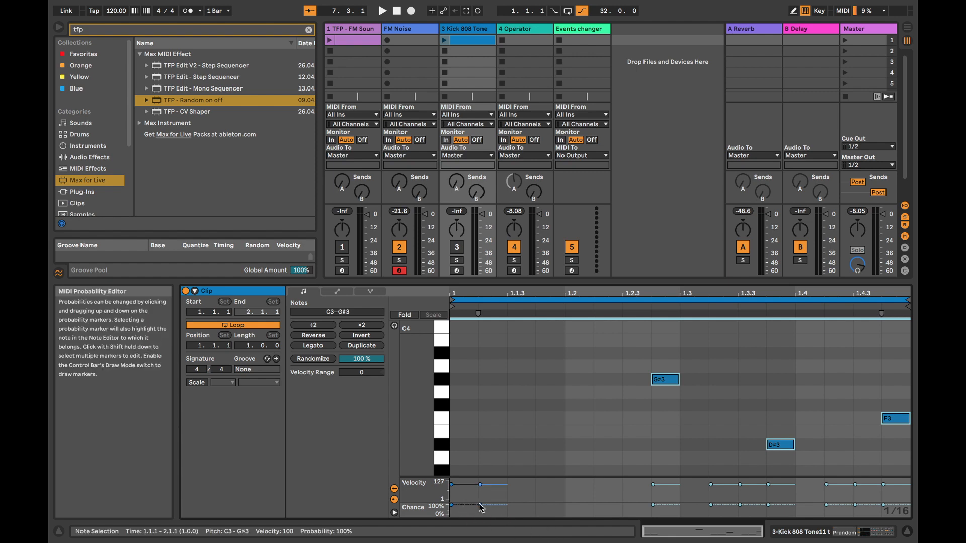
left_click_drag(480, 505, 480, 510)
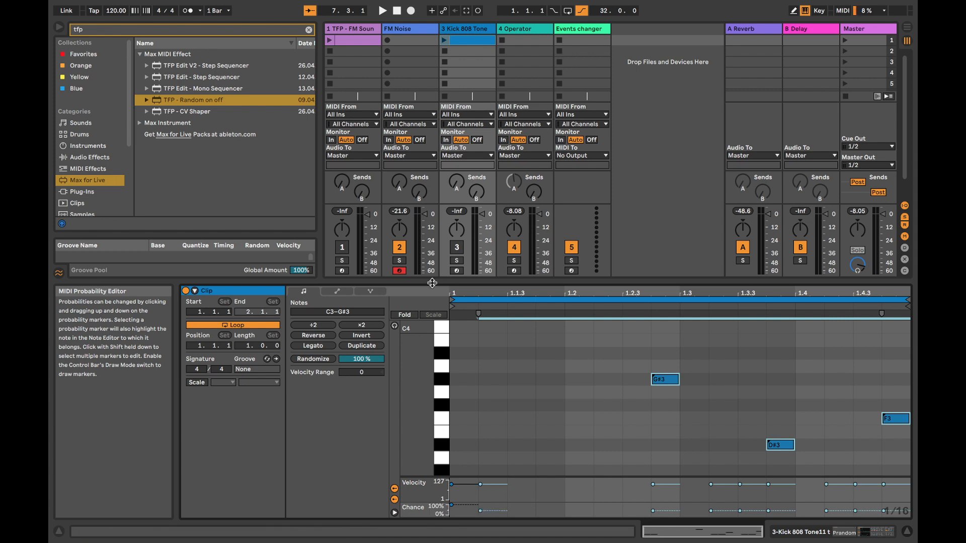
Solo the Kick 808 Tone track and launch its new clip to hear the probability-based pattern
left_click(457, 260)
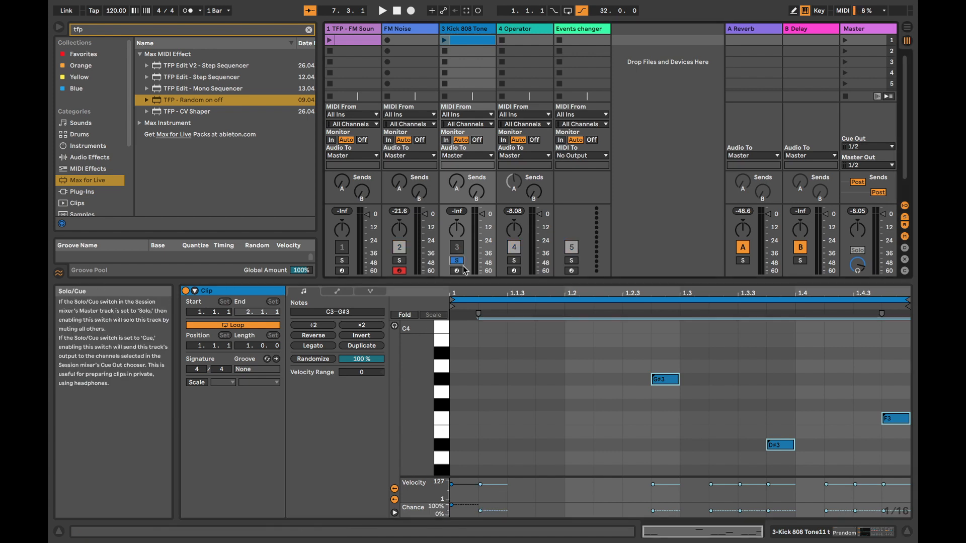
key("space")
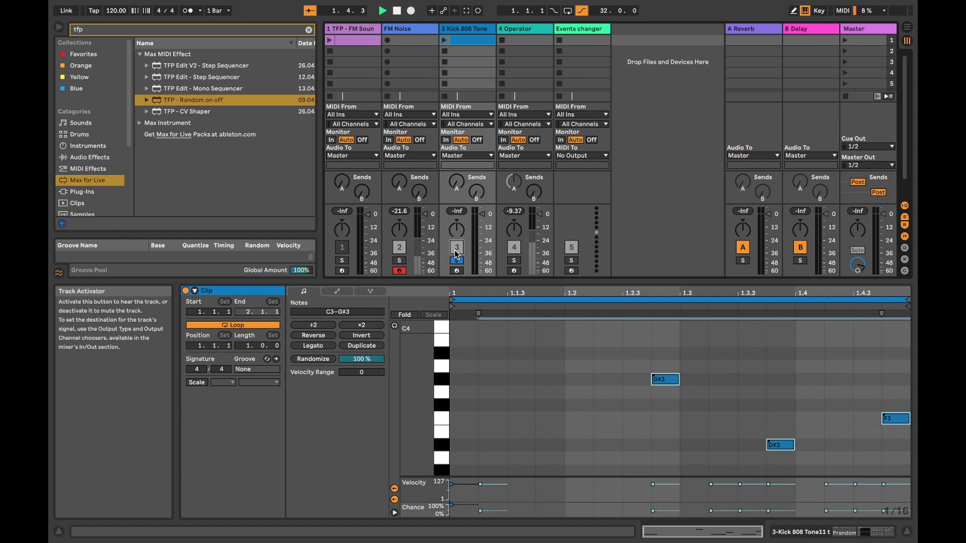
left_click(445, 41)
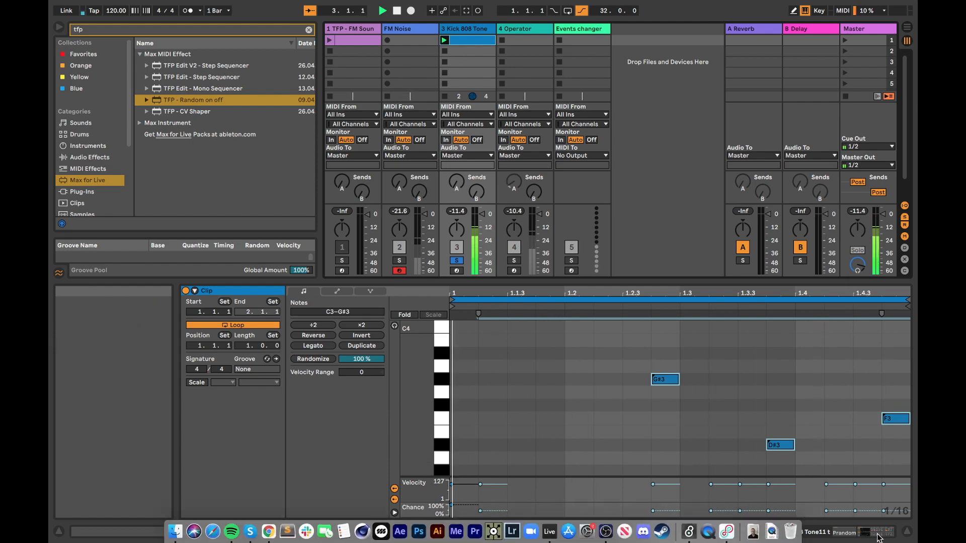
Shape the Kick 808 Tone sampler's volume envelope with a sustain of about -15 dB and limit its voices to 1
key("shift+Tab")
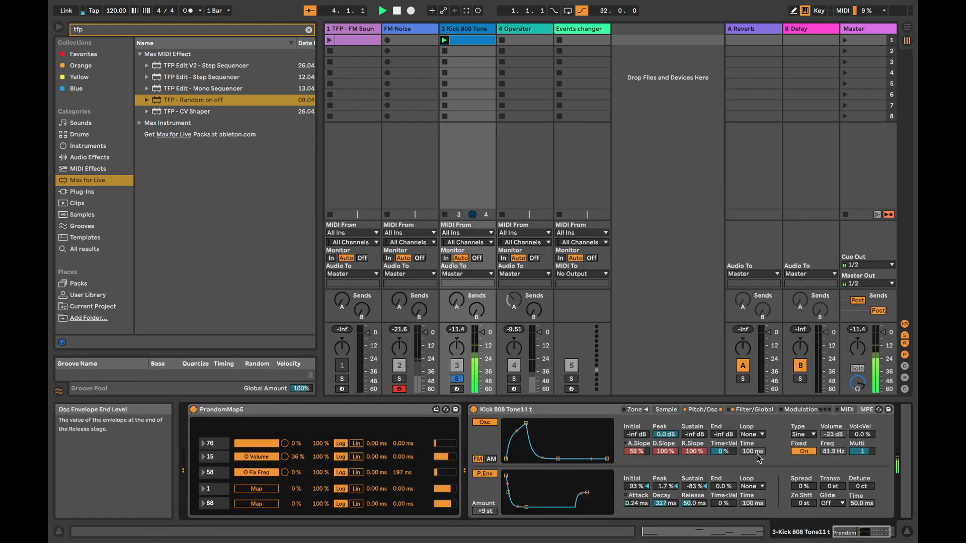
scroll(777, 448, "right", 2)
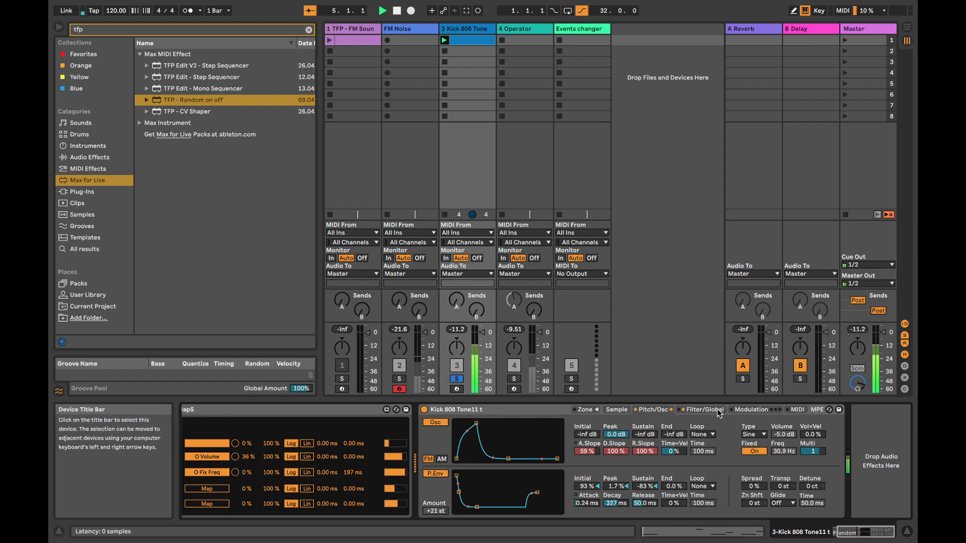
left_click(704, 410)
left_click_drag(814, 455, 812, 449)
left_click_drag(754, 425, 754, 435)
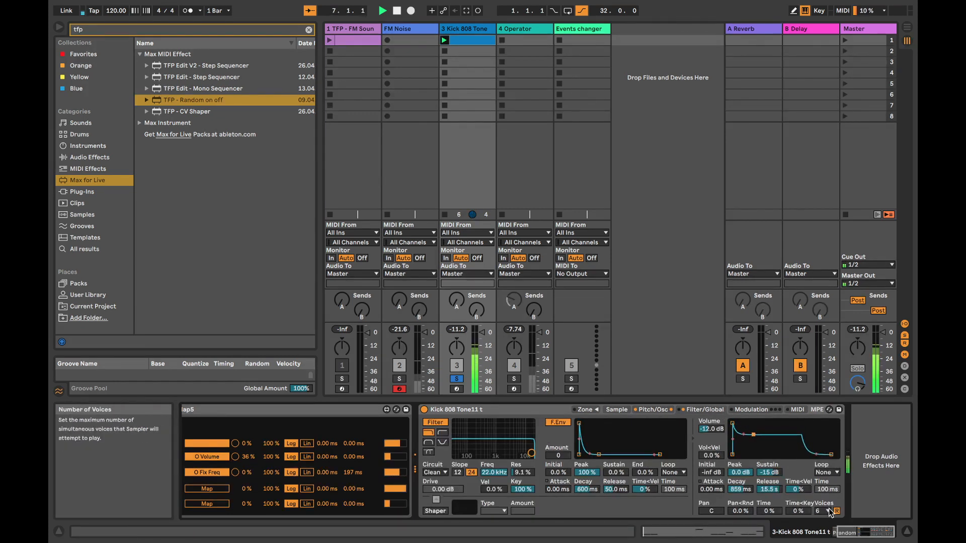
left_click(825, 511)
left_click(824, 376)
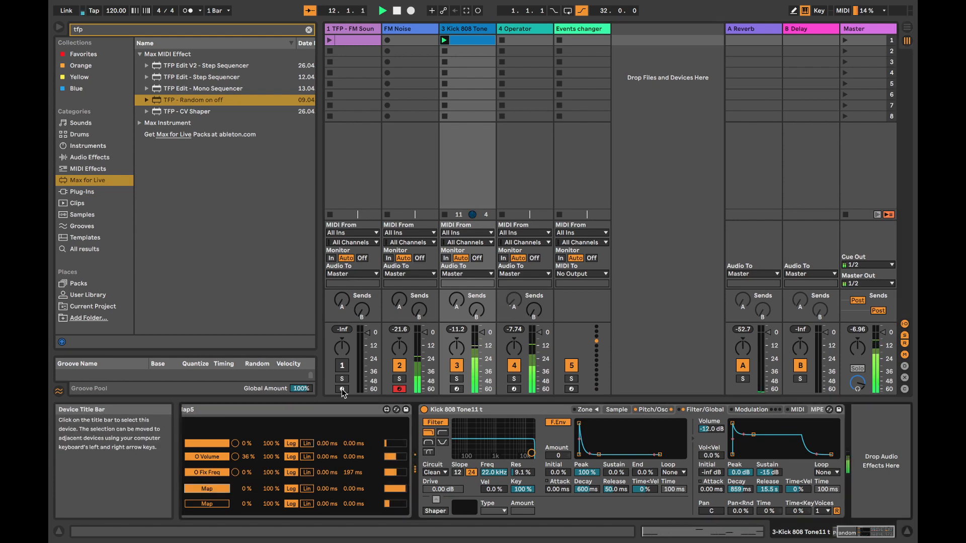
Map the fourth PrandomMap5 slot to the Kick 808 Tone track's delay send and lower that slot's maximum
left_click(477, 310)
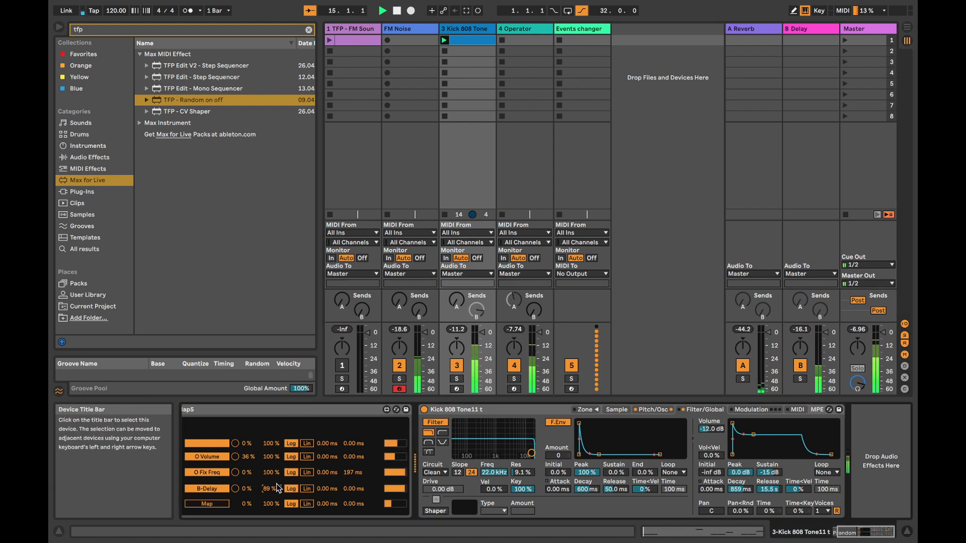
left_click_drag(277, 487, 277, 495)
Enable the bandpass filter of the Delay on return B at about 6.96 kHz with a width of about 7.66
left_click(794, 41)
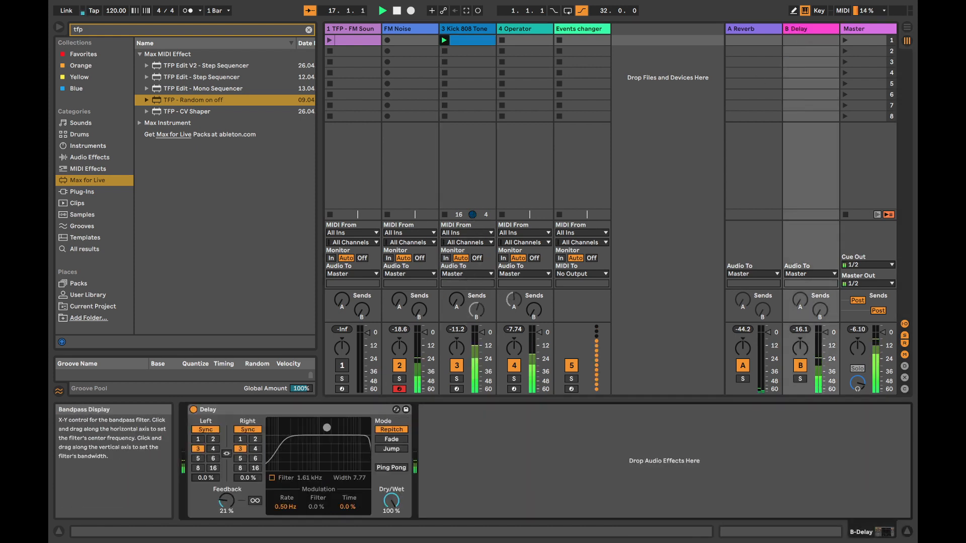
left_click_drag(319, 426, 346, 427)
left_click(272, 478)
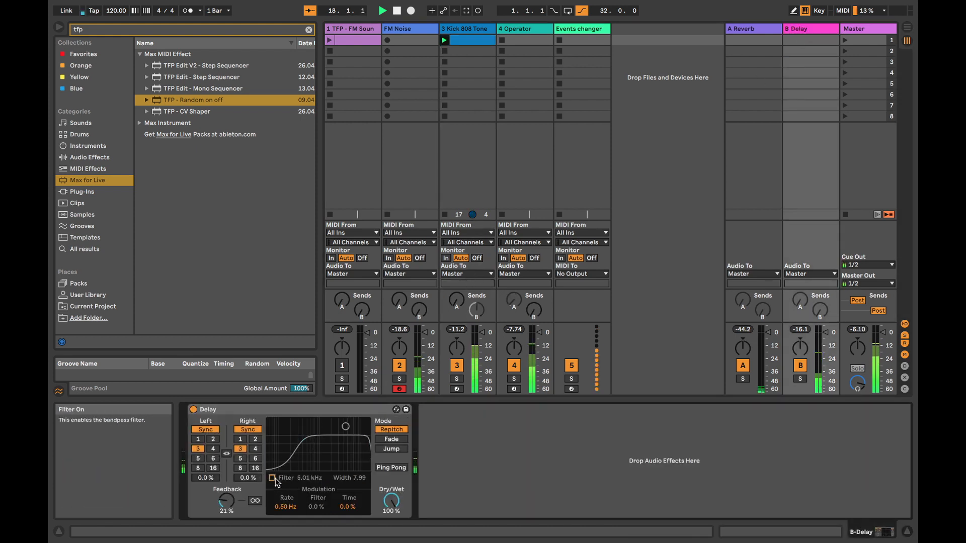
left_click_drag(346, 426, 351, 428)
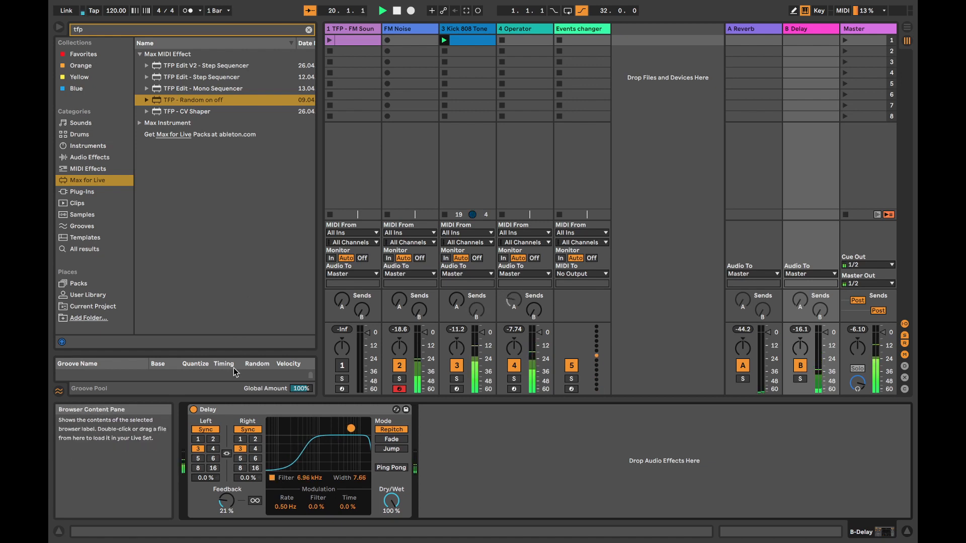
Switch both delay channels to time mode, with 22.1 ms left and 41.1 ms right, and raise the feedback to 65%
left_click(248, 430)
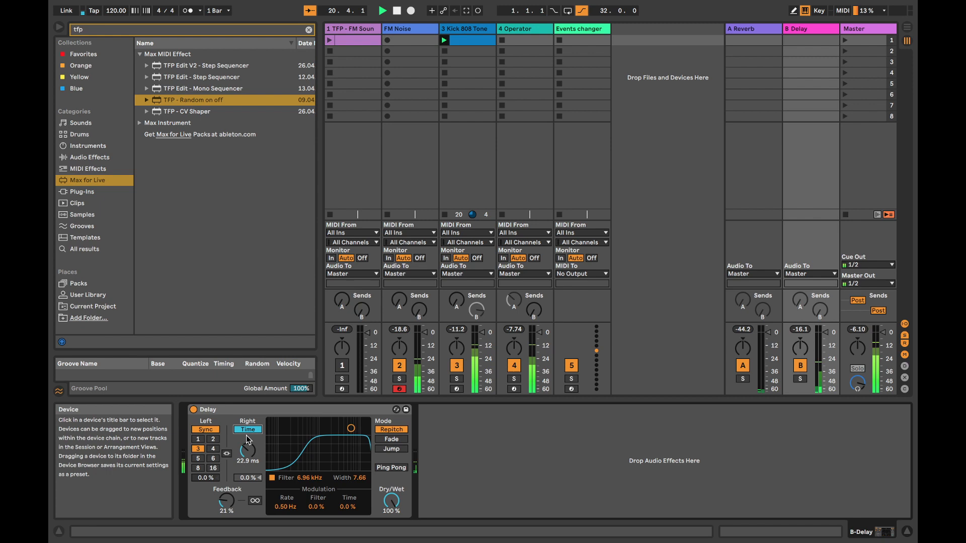
left_click(220, 429)
left_click_drag(240, 455, 243, 454)
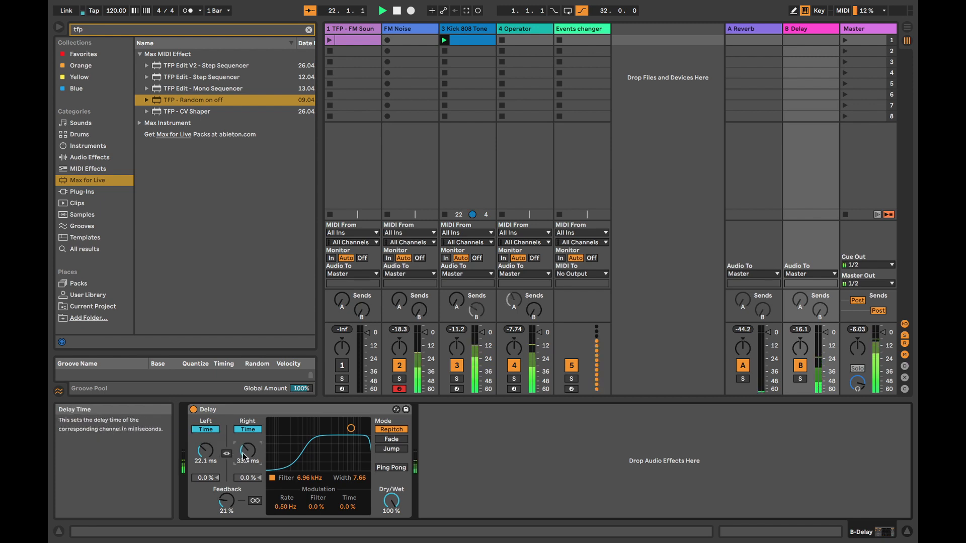
left_click_drag(232, 493, 232, 468)
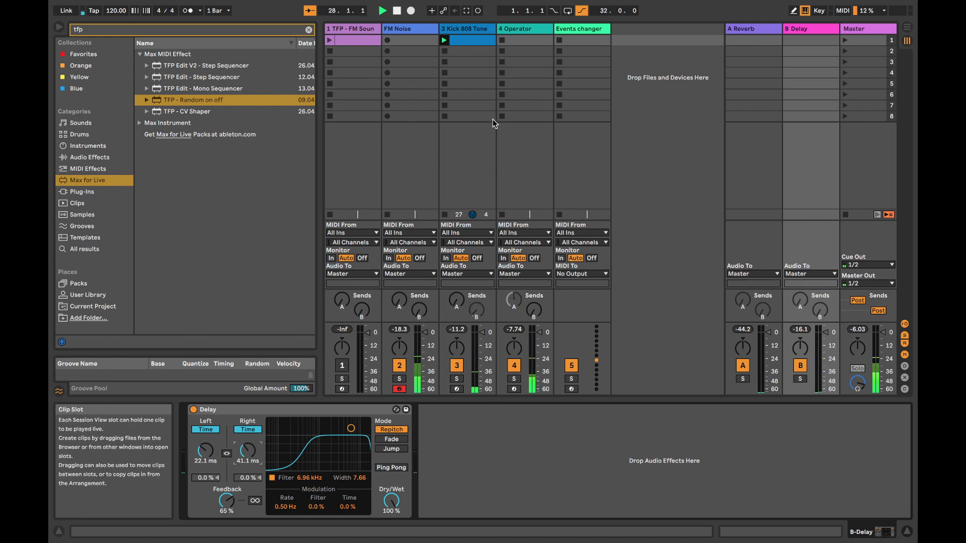
Stop playback and insert a new MIDI track after the Events changer track
key("space")
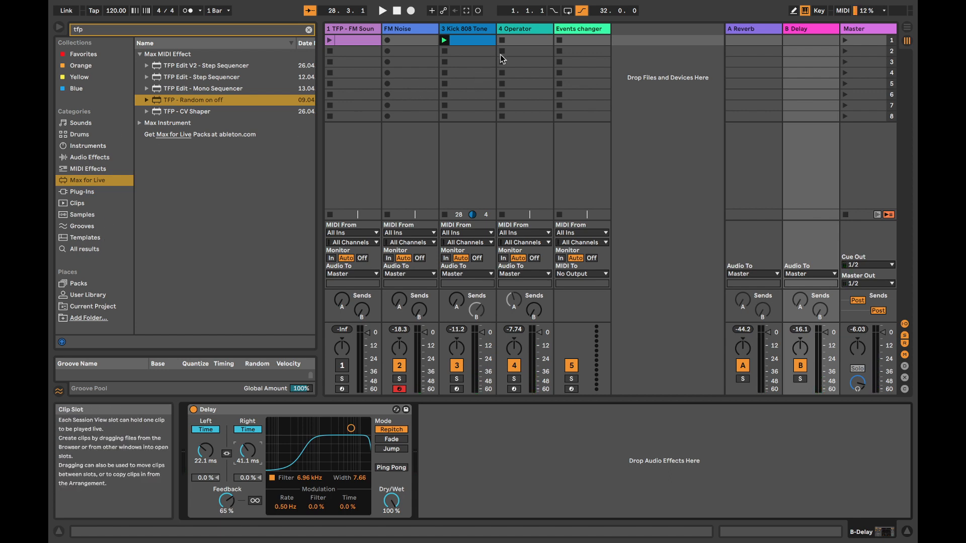
left_click(151, 6)
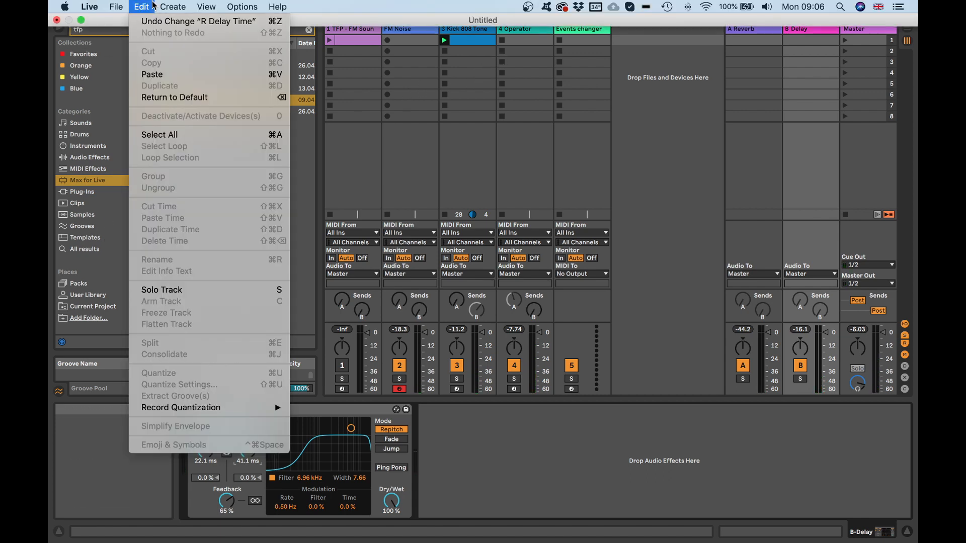
mouse_move(171, 5)
left_click(195, 33)
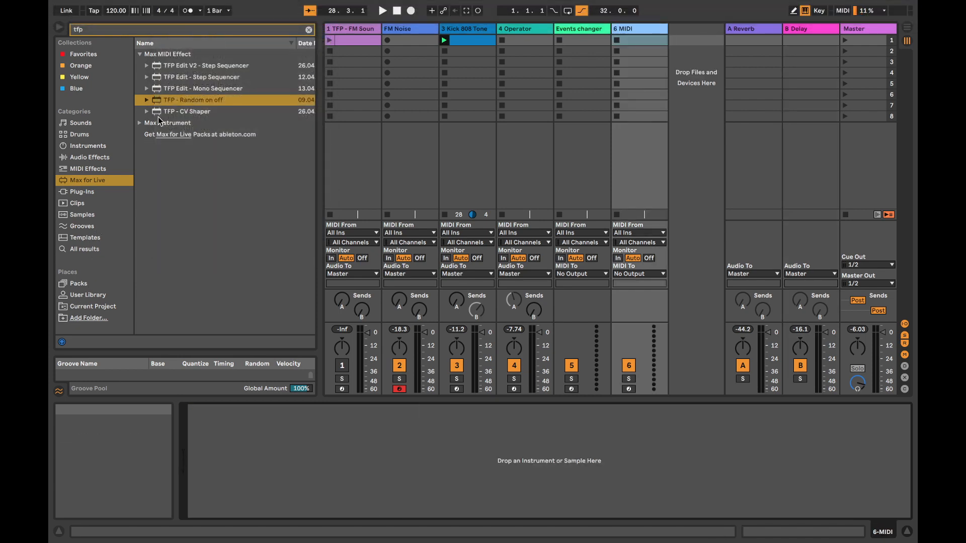
Clear the browser search and load TFP - Kick DIY 1.adg from the User Library onto the new MIDI track
left_click(105, 30)
key("BackSpace")
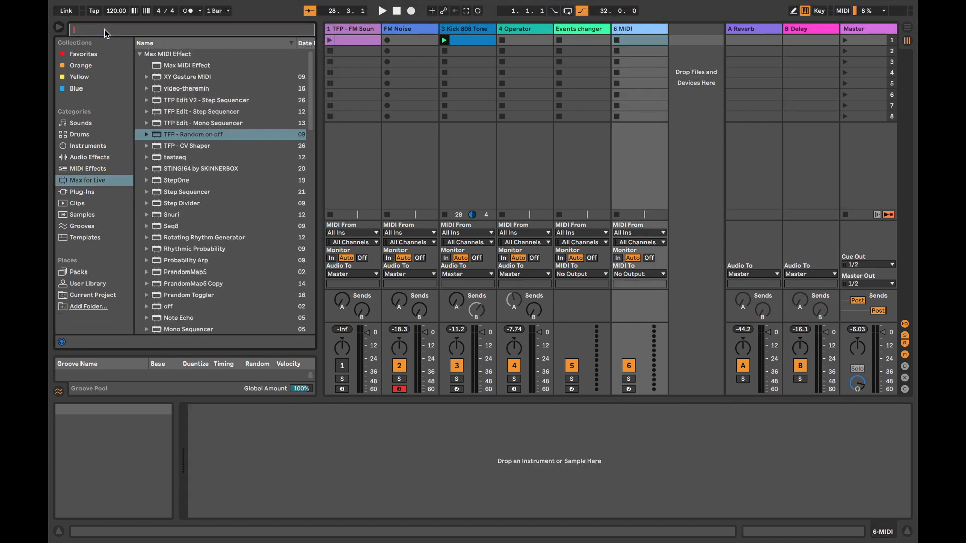
scroll(184, 282, "down", 5)
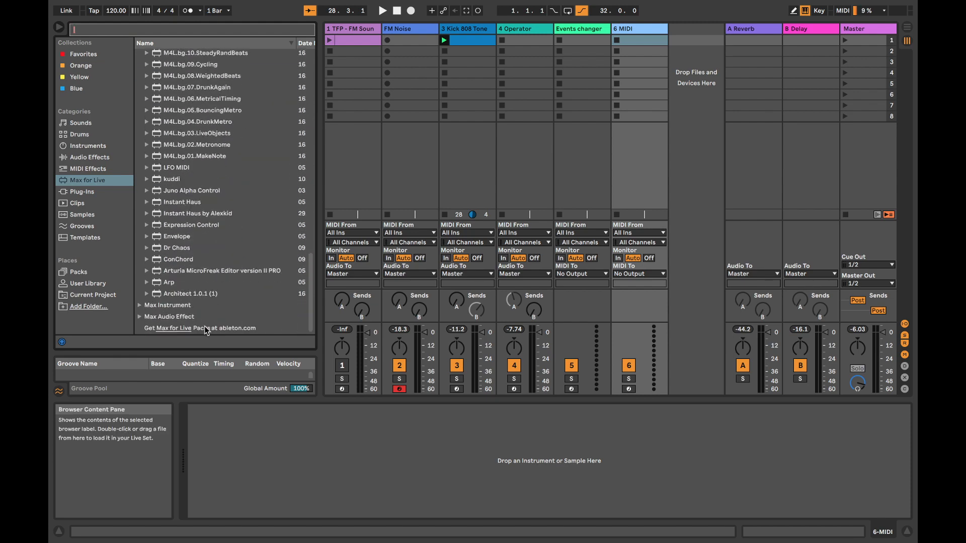
left_click(88, 284)
scroll(241, 251, "down", 10)
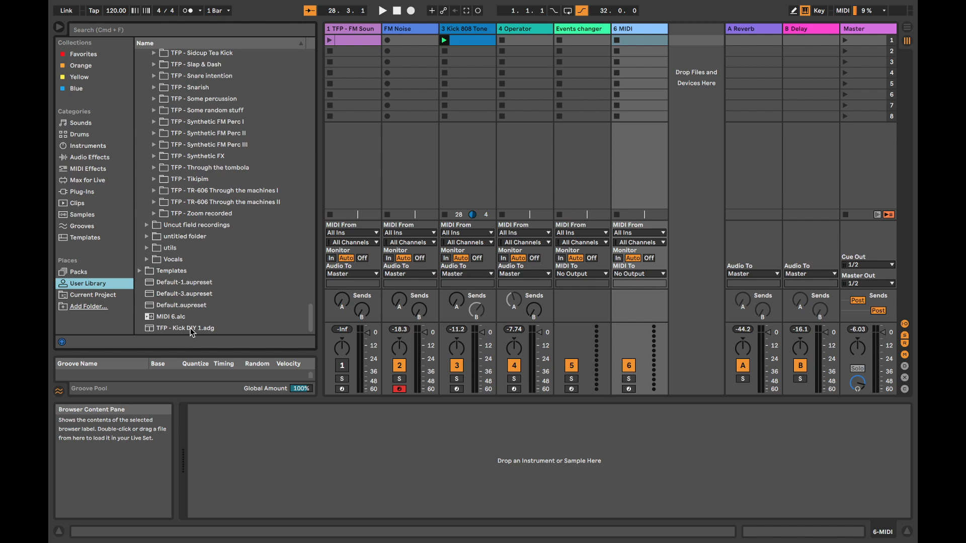
left_click(192, 330)
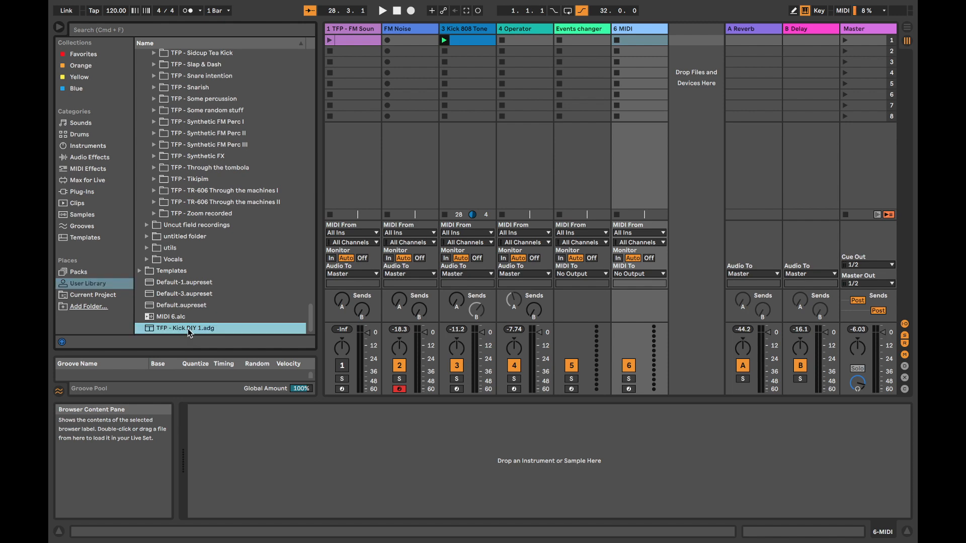
left_click_drag(191, 334, 350, 449)
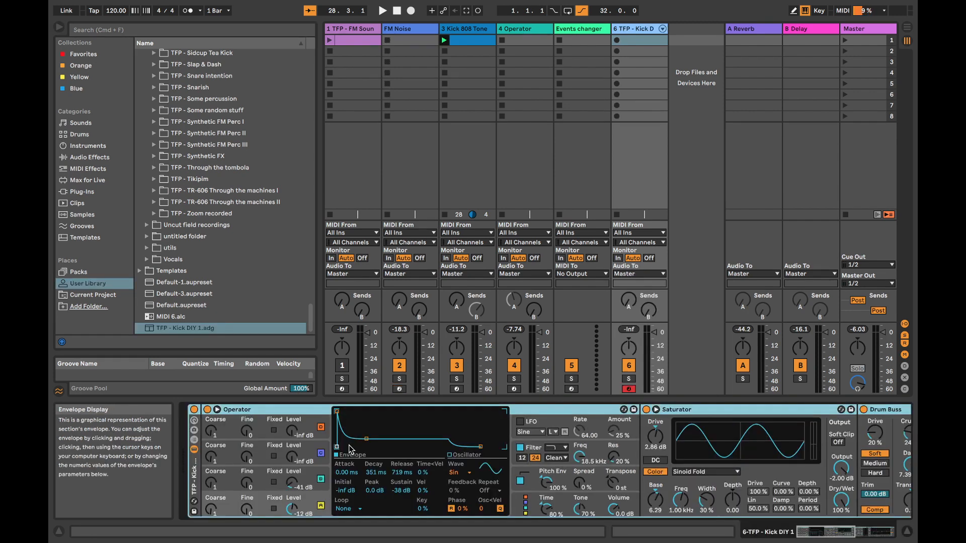
scroll(646, 465, "right", 10)
scroll(598, 464, "left", 10)
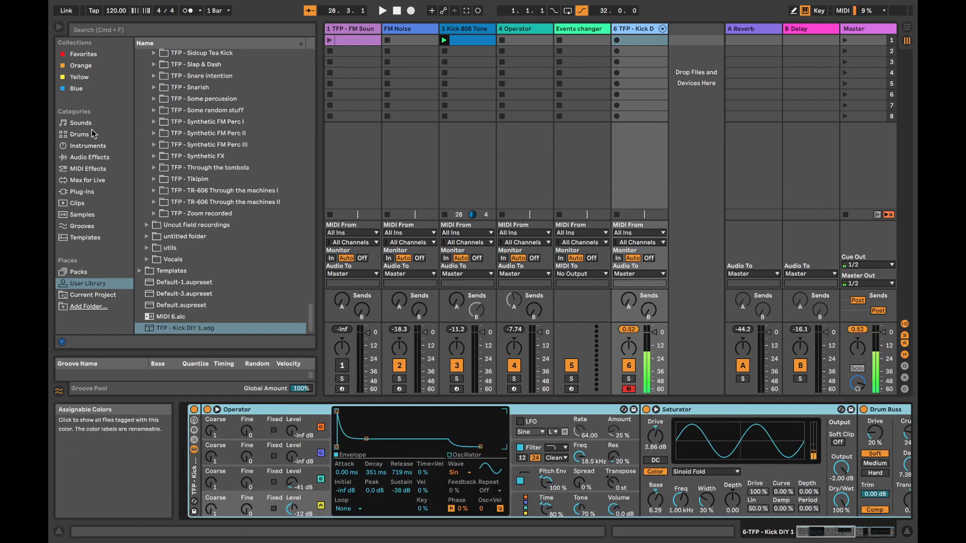
Change the kick rack's Operator filter to high-pass and set its frequency to about 119 Hz
left_click(88, 145)
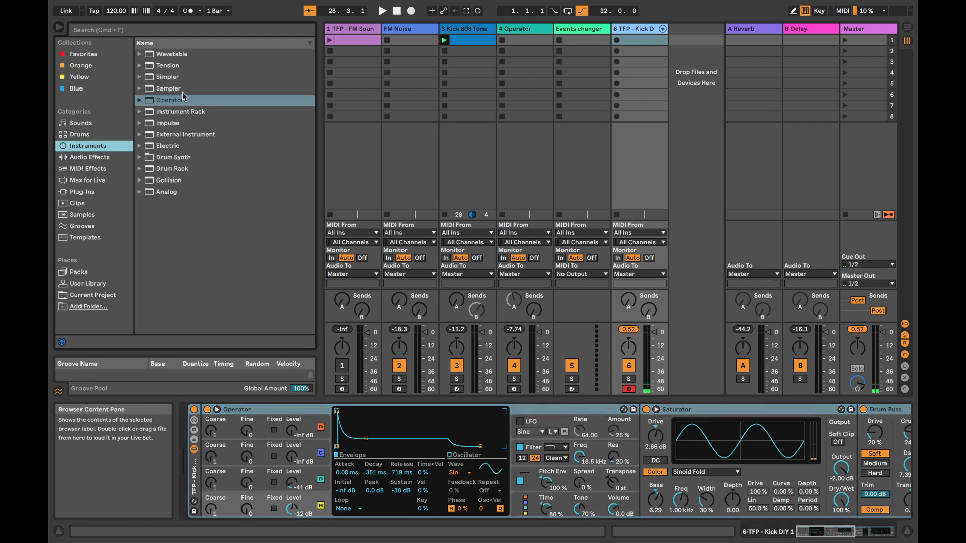
left_click(562, 448)
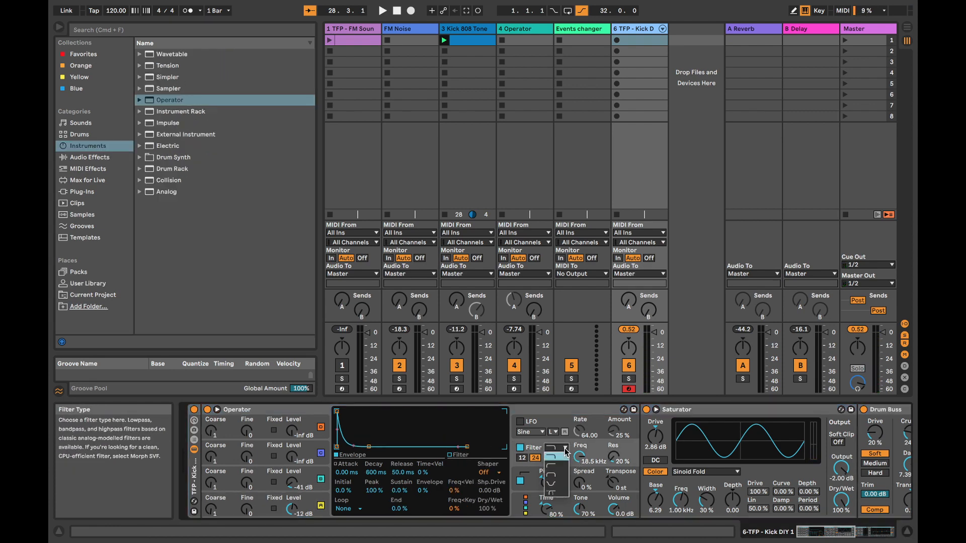
left_click(557, 465)
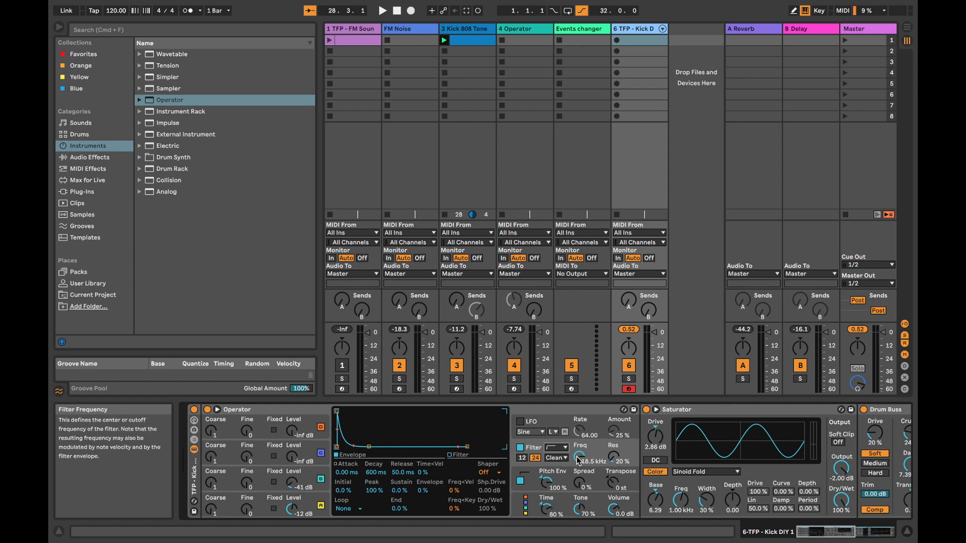
left_click_drag(579, 457, 579, 473)
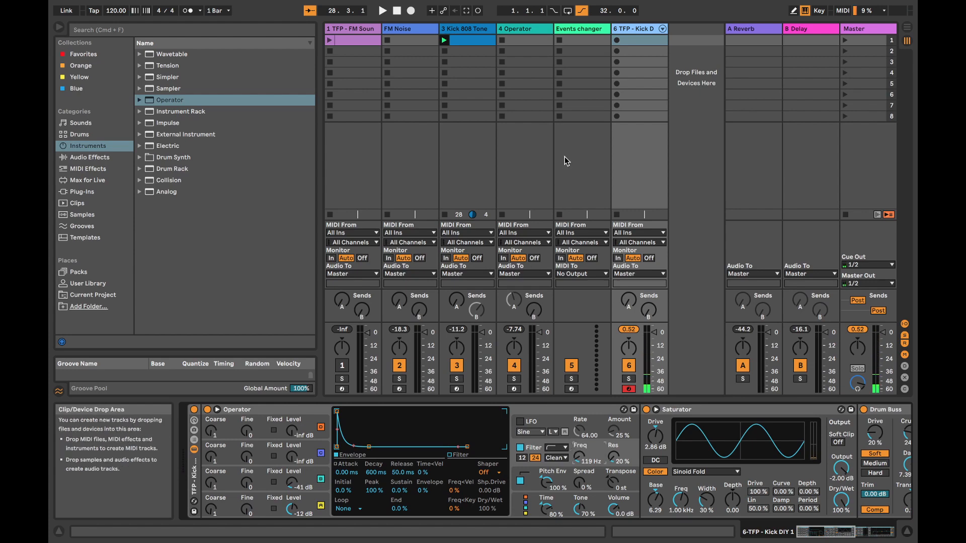
Create a one-bar clip on the Kick DIY track and draw sixteenth C3 notes at 1.1.1–1.1.3, 1.2.2–1.2.3, 1.3.3 and 1.4.1–1.4.3
double_click(646, 40)
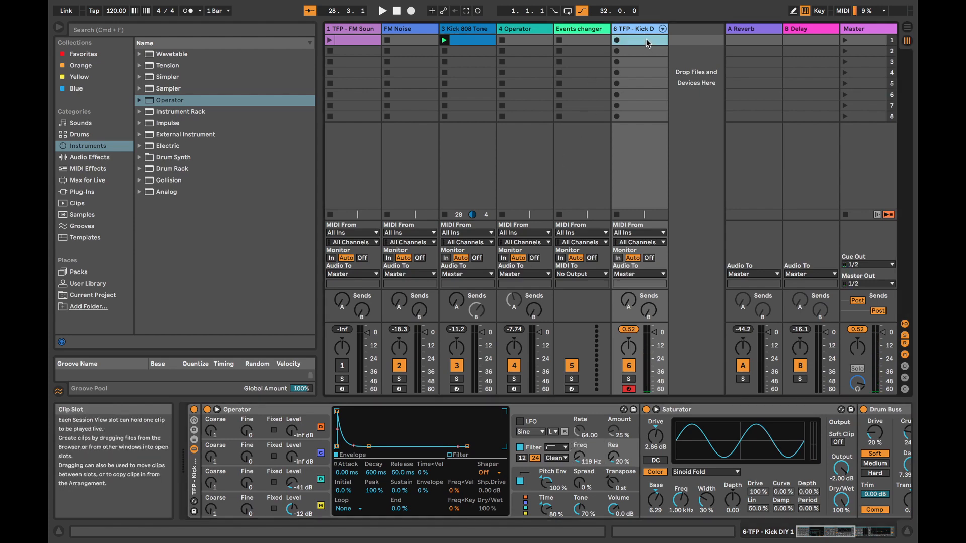
left_click(793, 10)
left_click(475, 470)
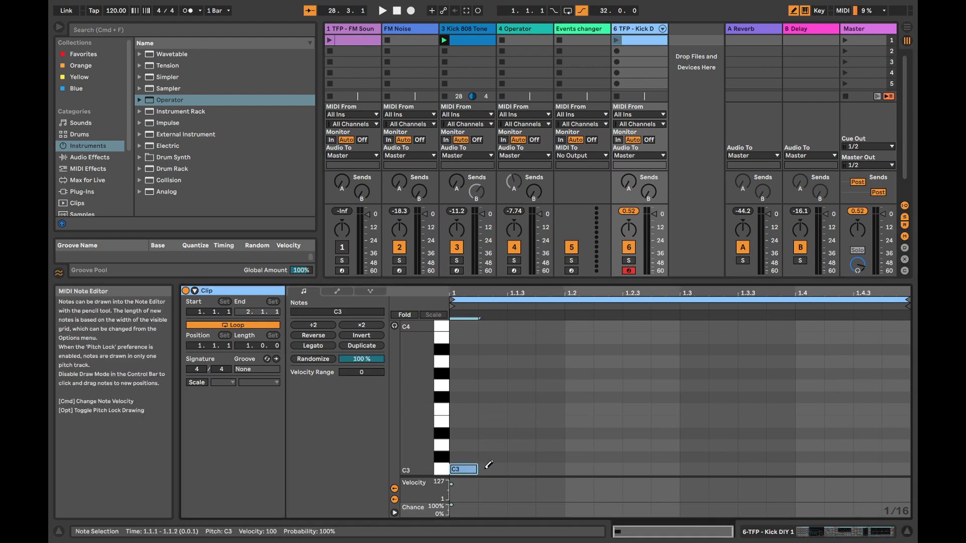
left_click_drag(486, 468, 523, 469)
left_click(608, 470)
left_click(636, 470)
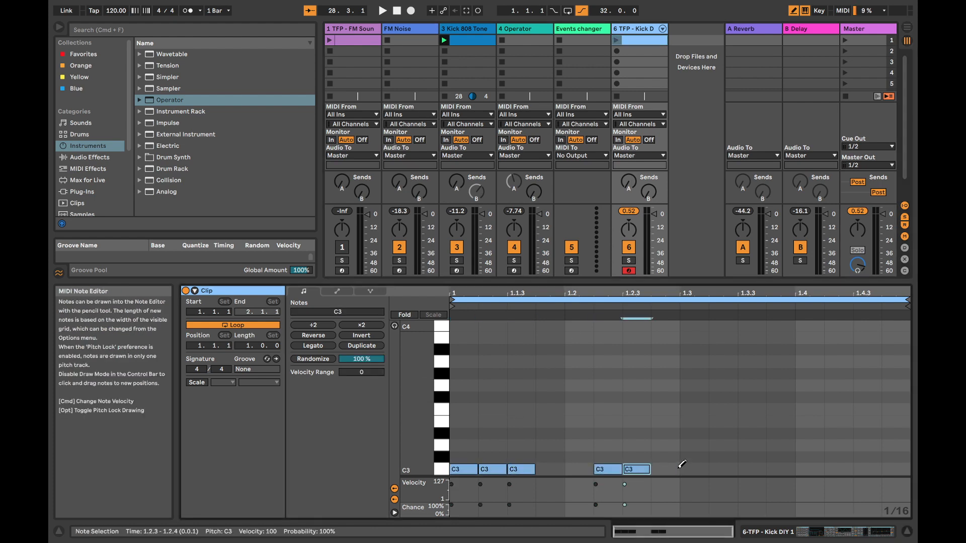
left_click_drag(794, 468, 862, 469)
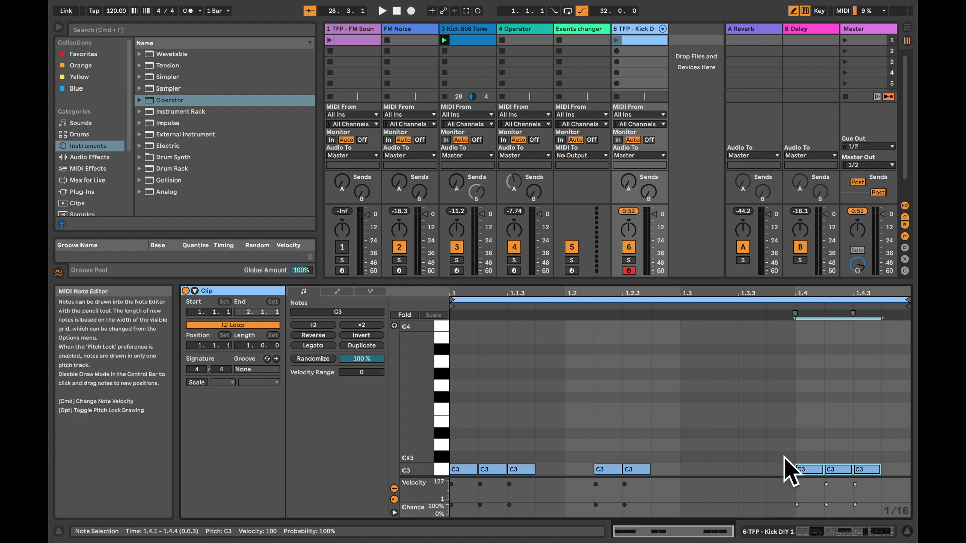
left_click(752, 469)
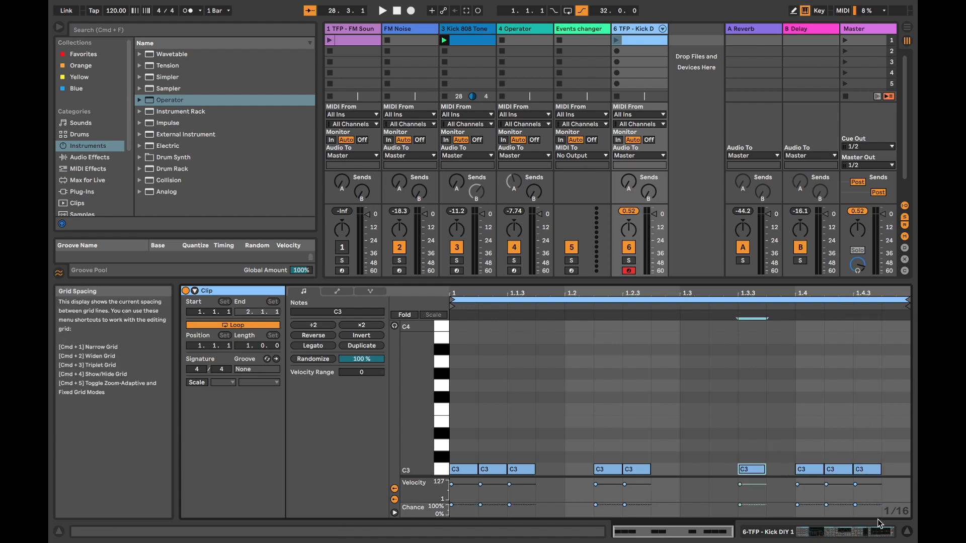
Lower the chance of the C3 note at 1.1.2 to 52% and the one at 1.4.3 to 95%
mouse_move(877, 519)
left_mouse_down()
mouse_move(851, 506)
mouse_move(479, 492)
mouse_move(480, 509)
left_mouse_up()
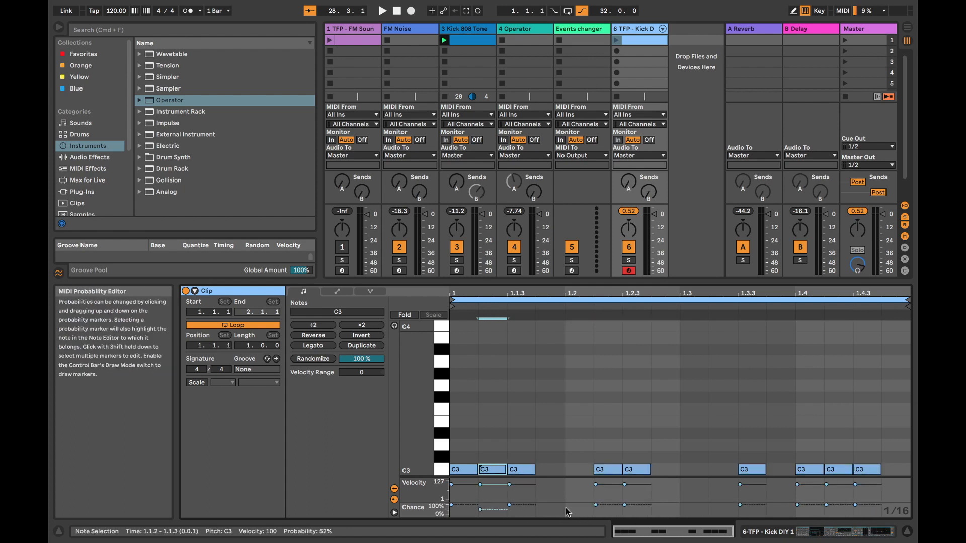
left_click(872, 509)
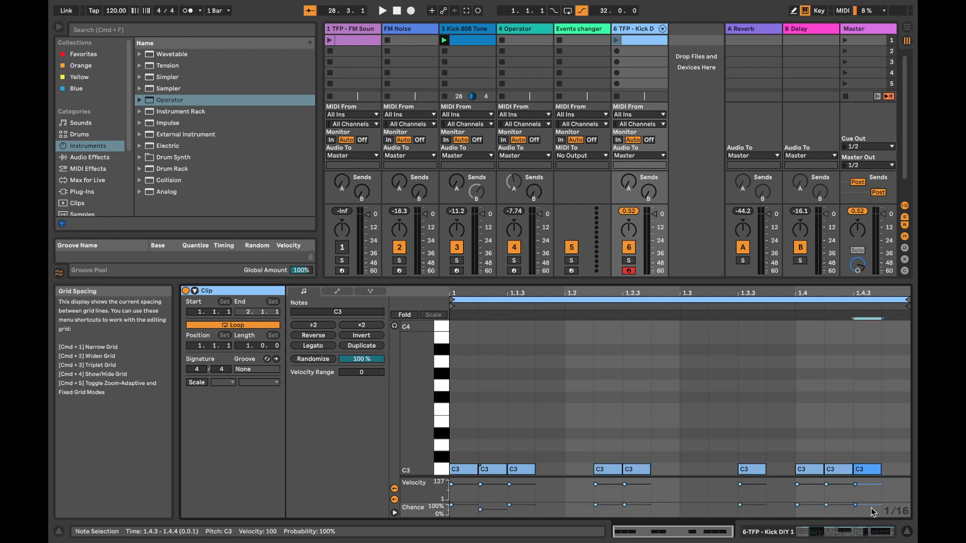
left_click_drag(872, 512, 872, 513)
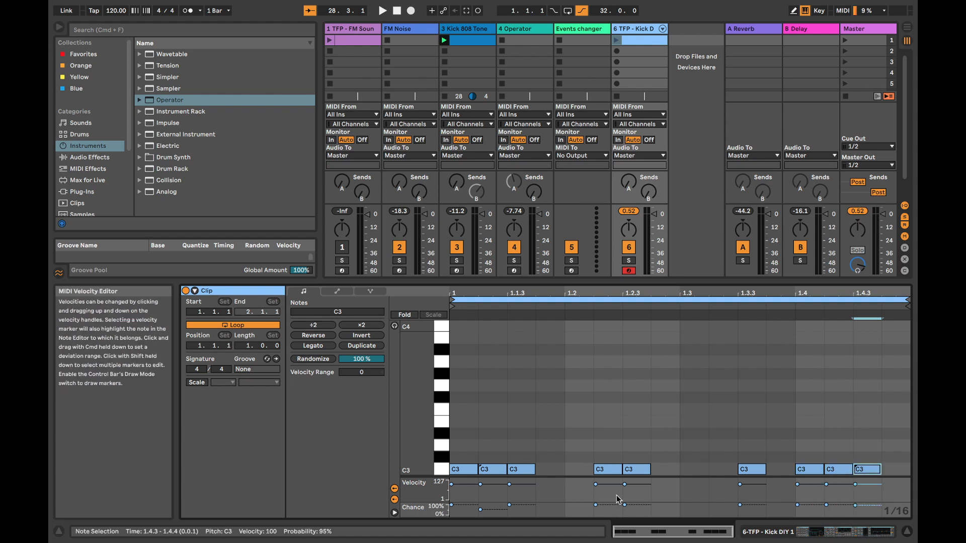
Select all C3 notes except the first and lower their chance together to about 38–74%
left_click(593, 499)
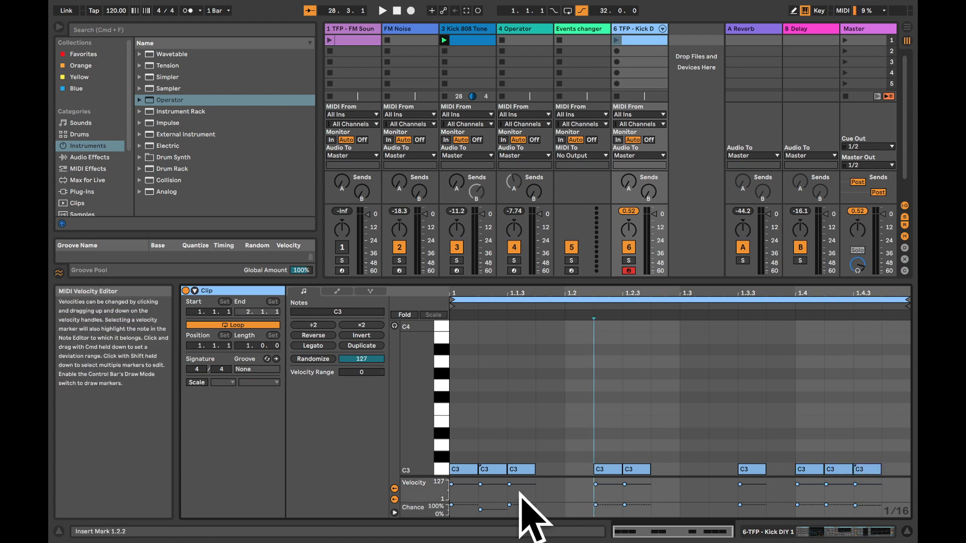
left_click_drag(503, 495, 910, 498)
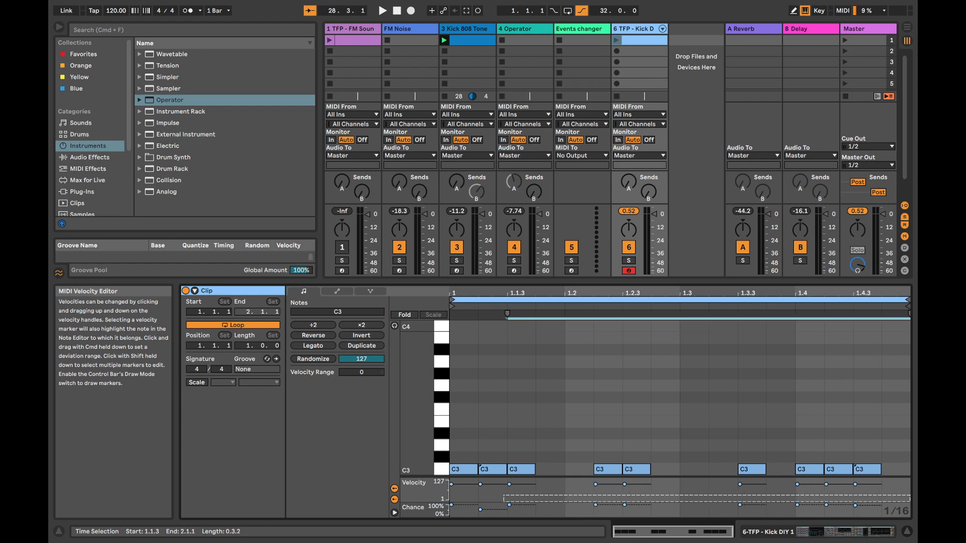
left_click(854, 499)
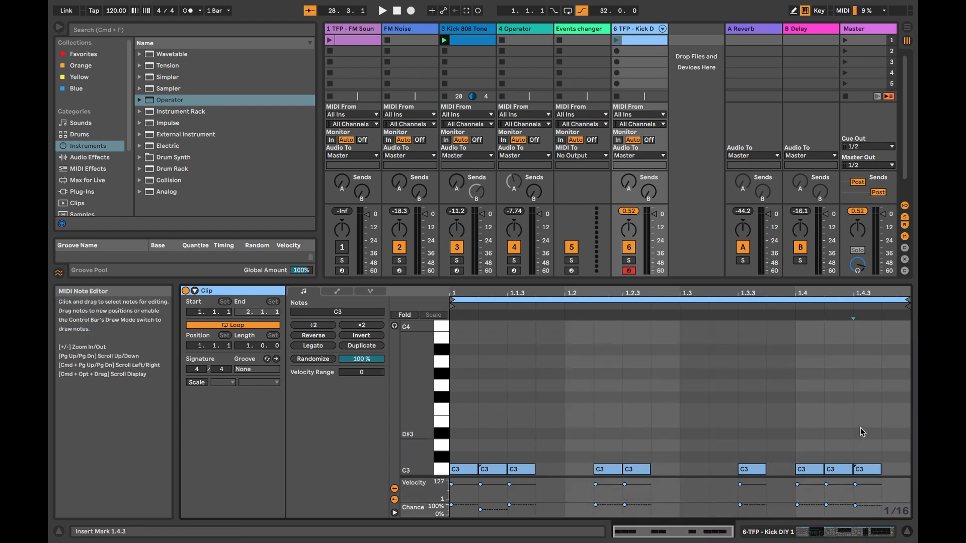
left_click_drag(861, 428, 488, 471)
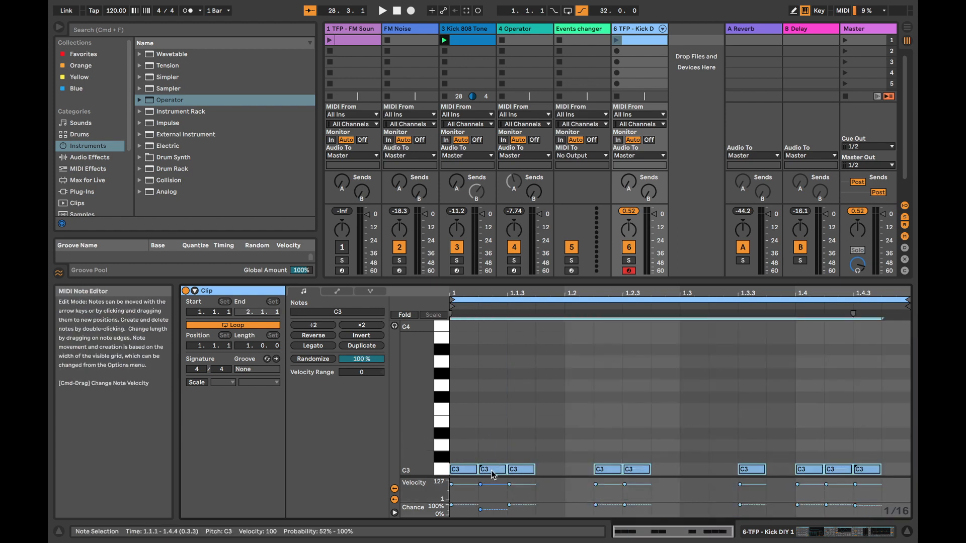
left_click(464, 469, "shift")
left_click_drag(509, 504, 509, 509)
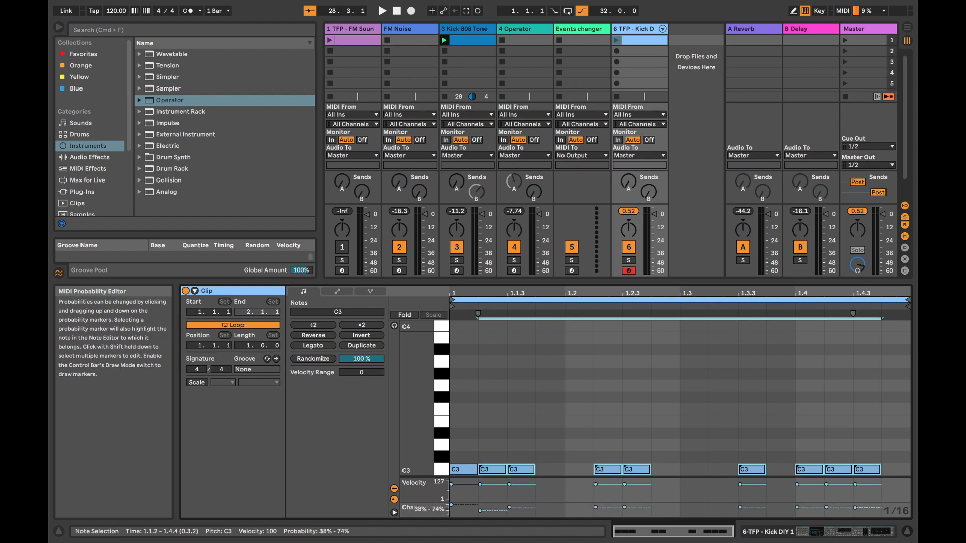
Play the Kick DIY clip and lower the chance of all notes except the first further
key("space")
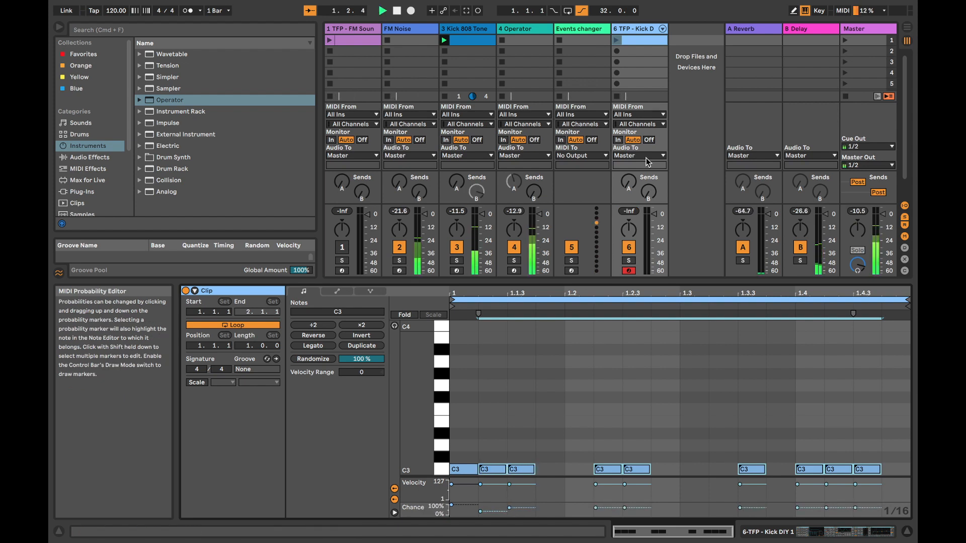
left_click(616, 40)
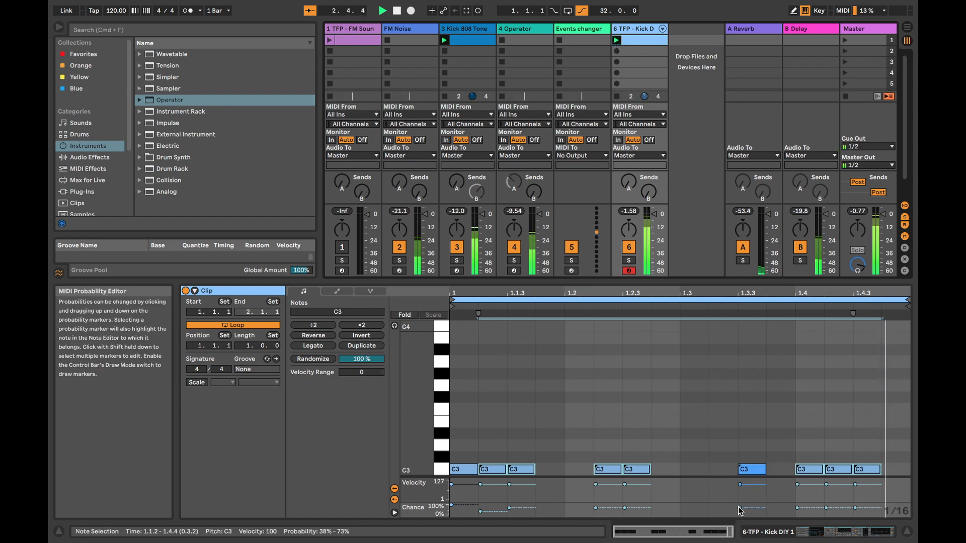
left_click_drag(740, 508, 740, 510)
left_click_drag(625, 509, 625, 512)
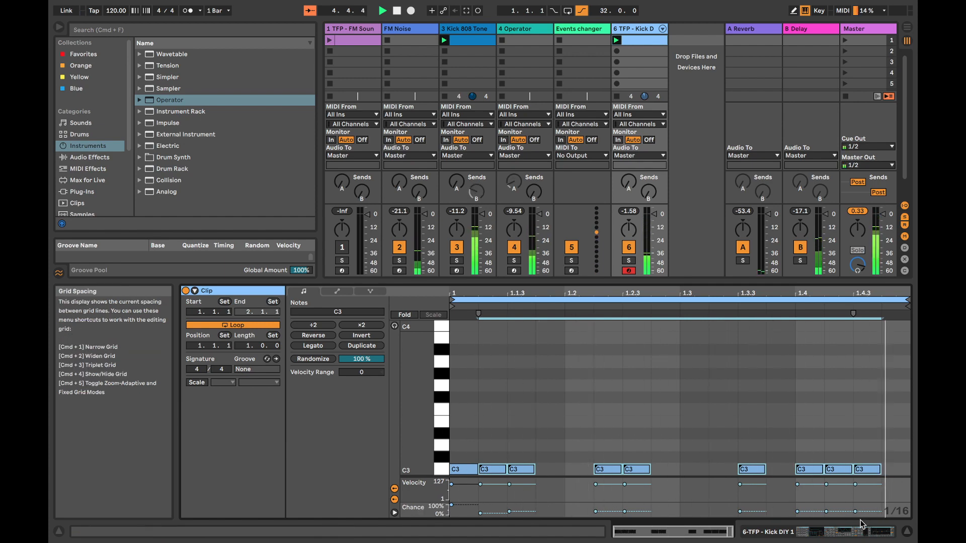
Set the kick Operator's pitch envelope to about 51.7 ms decay, -41 st sustain and 1.16 s release, and restart playback
left_click(849, 531)
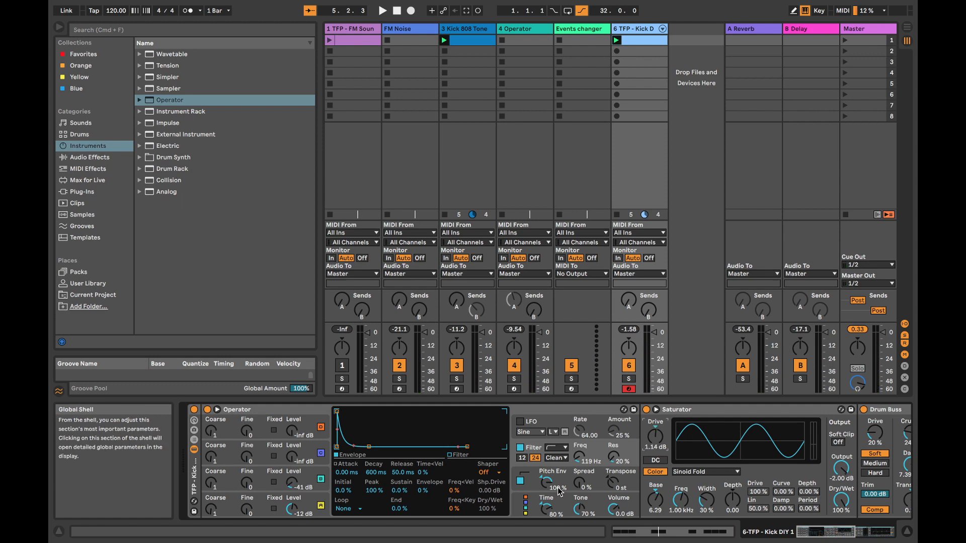
left_click(518, 473)
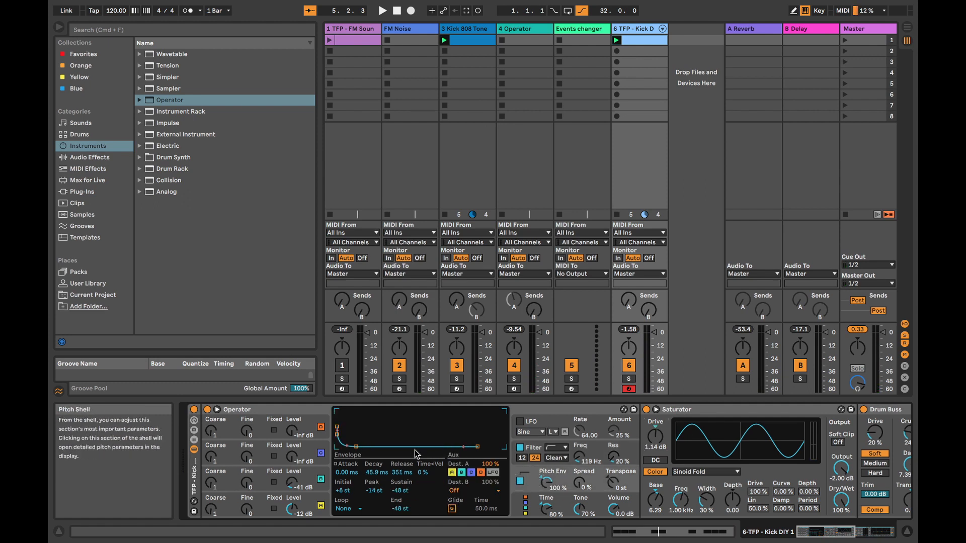
left_click_drag(357, 447, 357, 444)
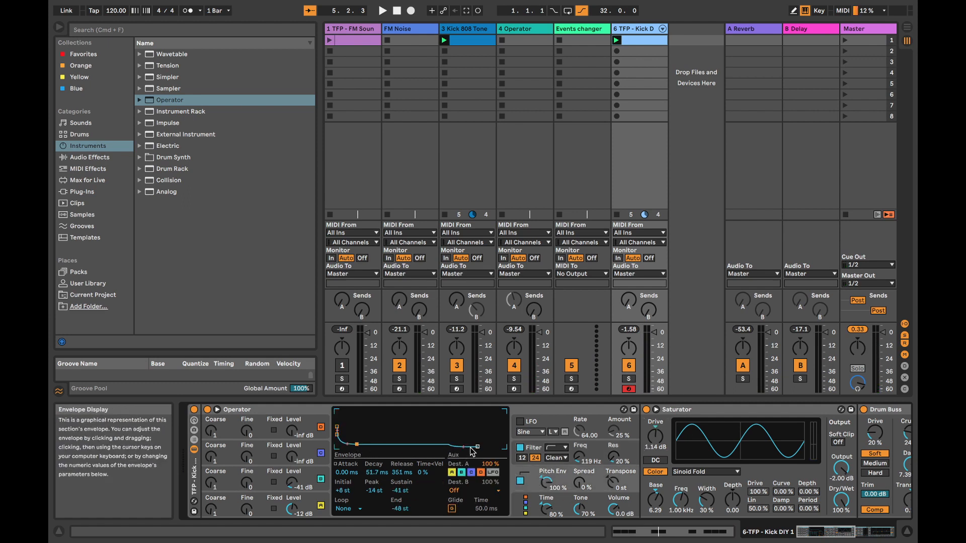
left_click_drag(484, 446, 482, 446)
key("space")
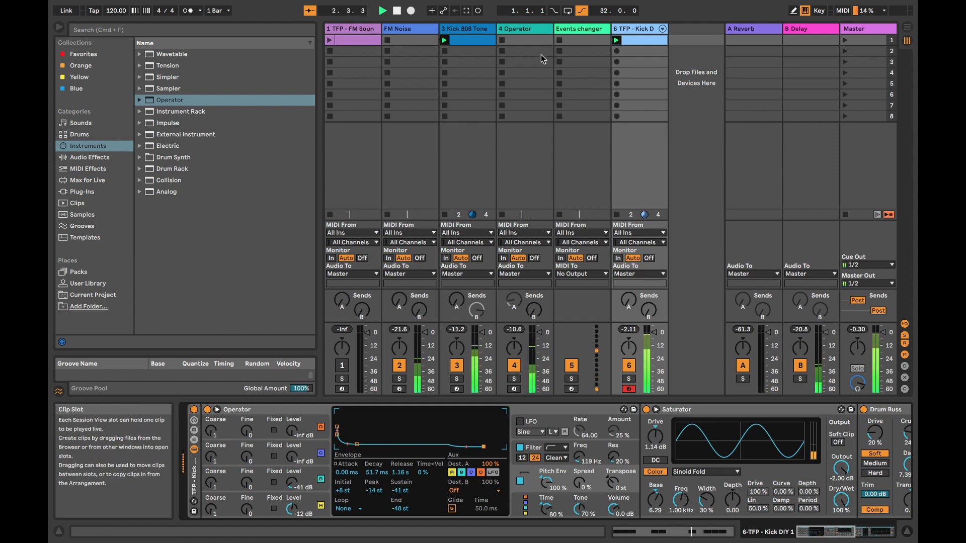
Change the Kick 808 Tone sampler's filter to high-pass at about 271 Hz with 6.8% resonance and play the result
left_click(461, 31)
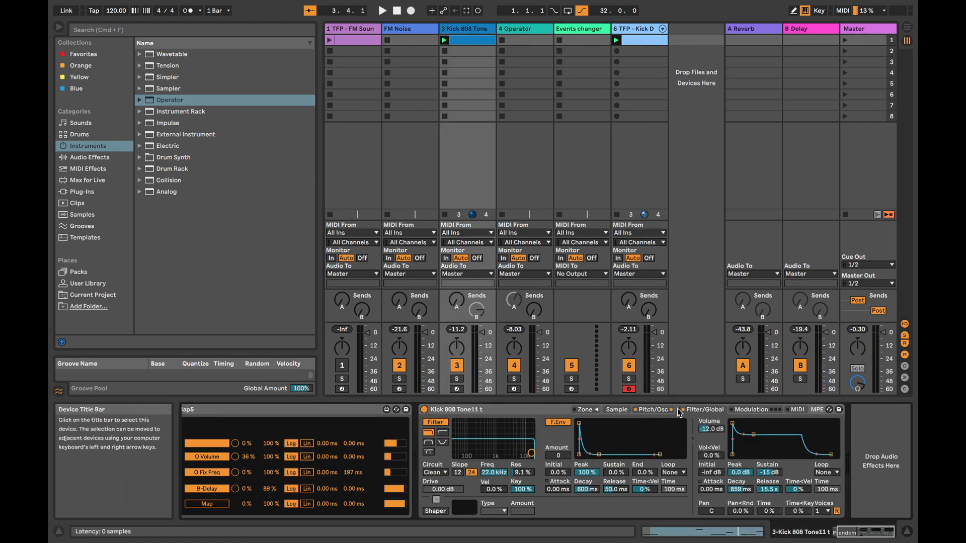
left_click(442, 433)
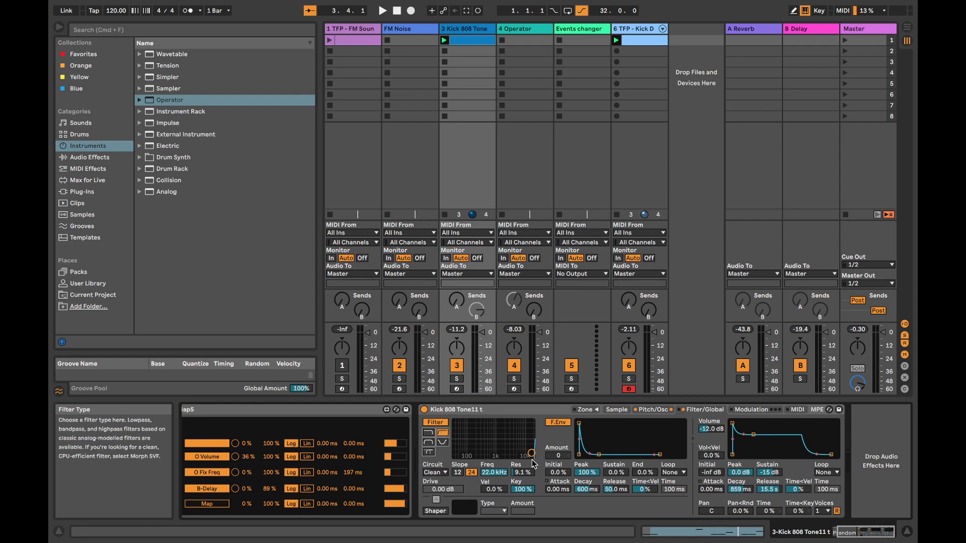
left_click_drag(531, 453, 480, 453)
key("space")
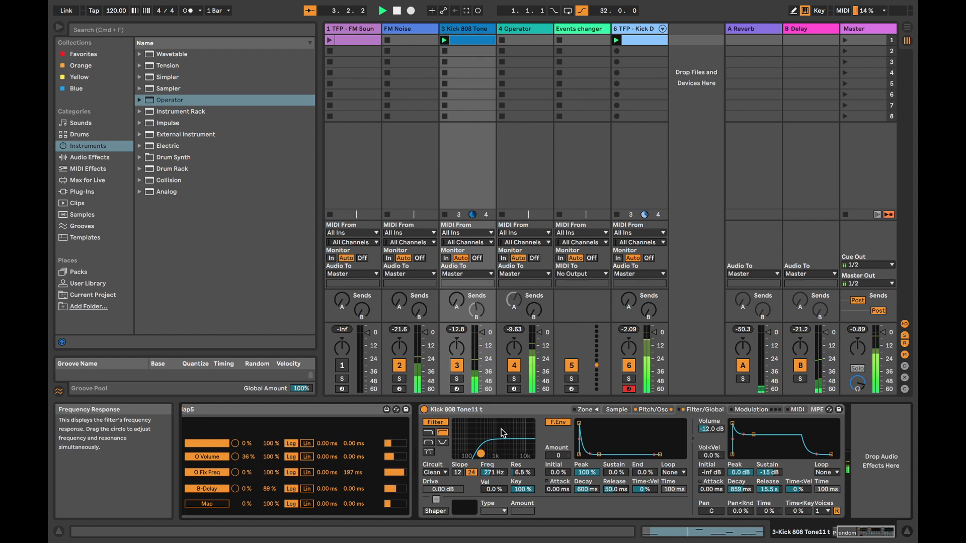
key("space")
Solo the Kick DIY track and set its pitch envelope to about 74.1 ms decay, -26 st sustain and 7.86 s release
left_click(636, 29)
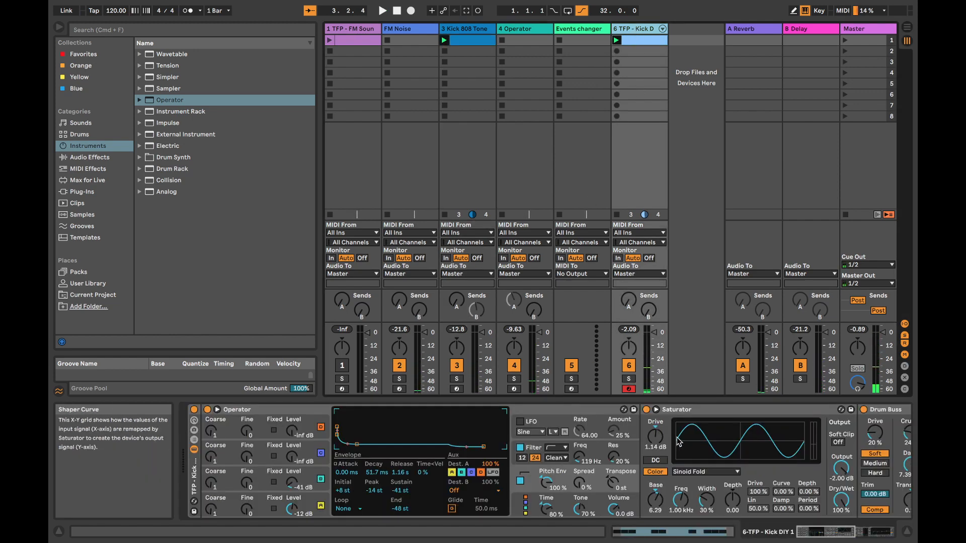
left_click(629, 380)
scroll(719, 445, "right", 3)
scroll(719, 446, "right", 5)
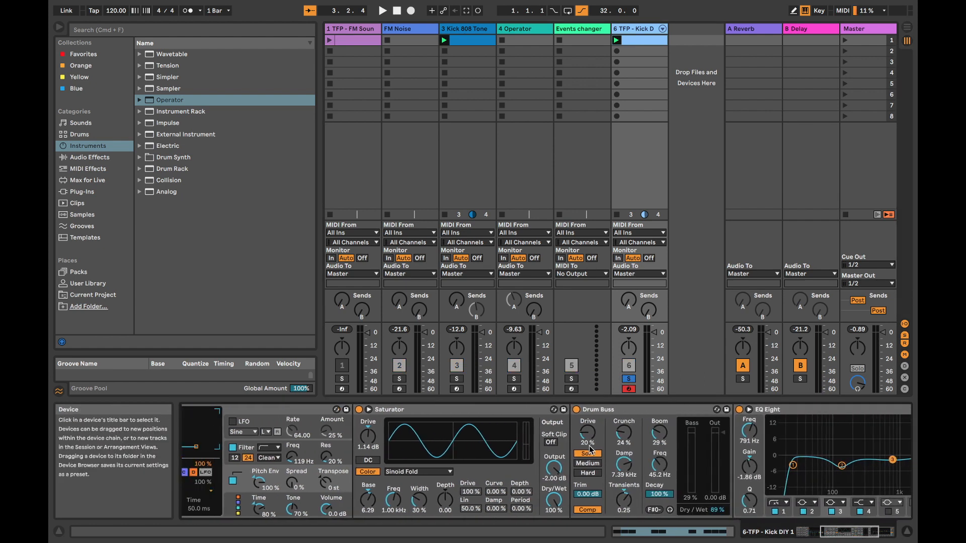
key("space")
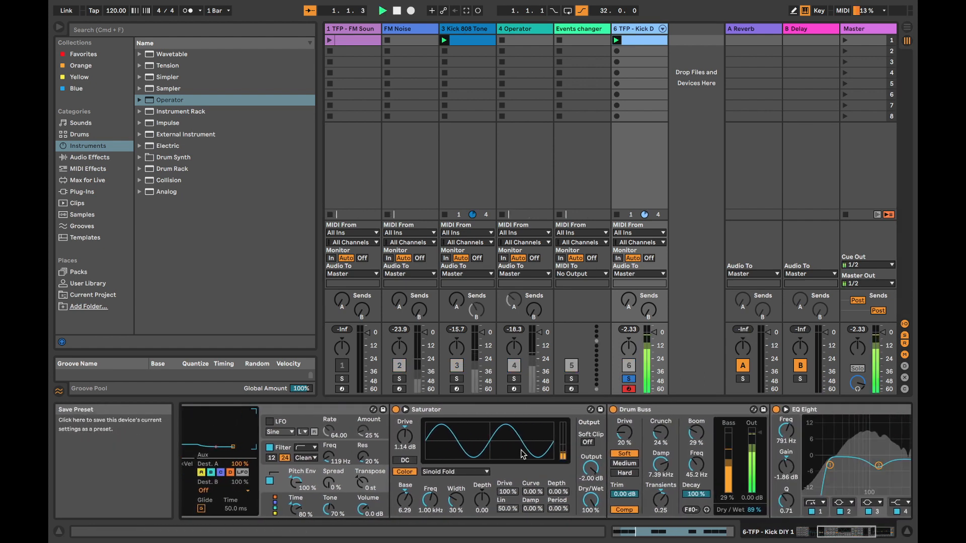
scroll(415, 479, "left", 8)
left_click_drag(357, 444, 359, 438)
left_click_drag(483, 447, 493, 446)
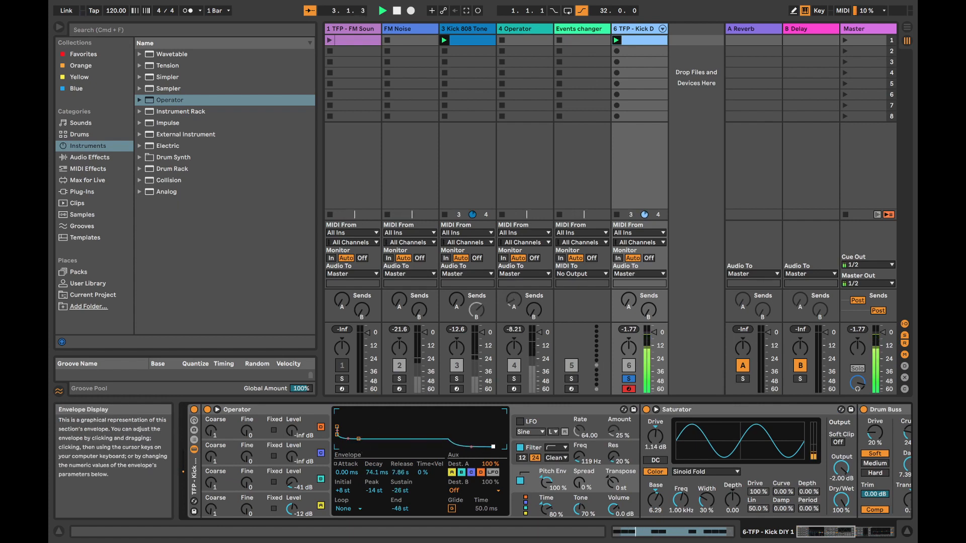
key("space")
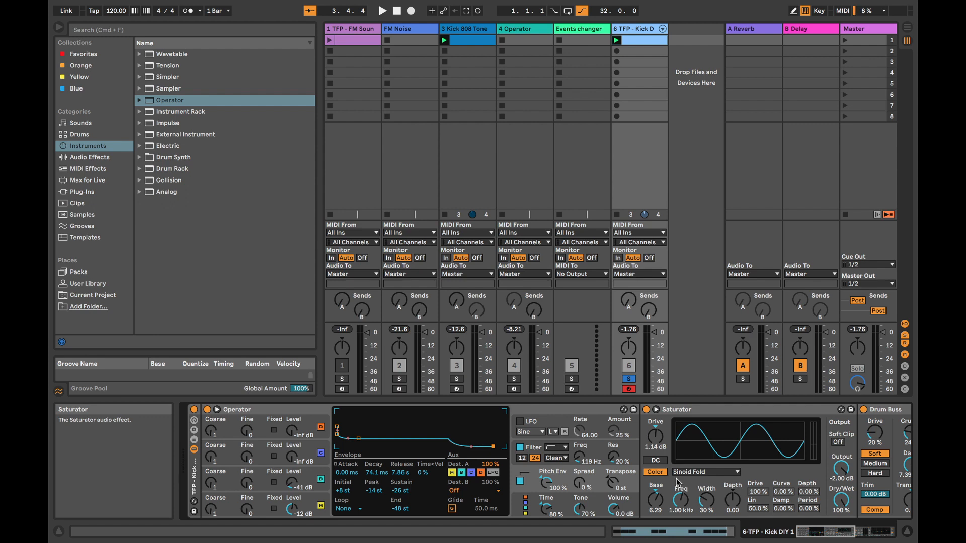
During playback, raise the kick Saturator's Drive to about 13.1 dB and its Color Base to about 26.9
scroll(707, 473, "right", 5)
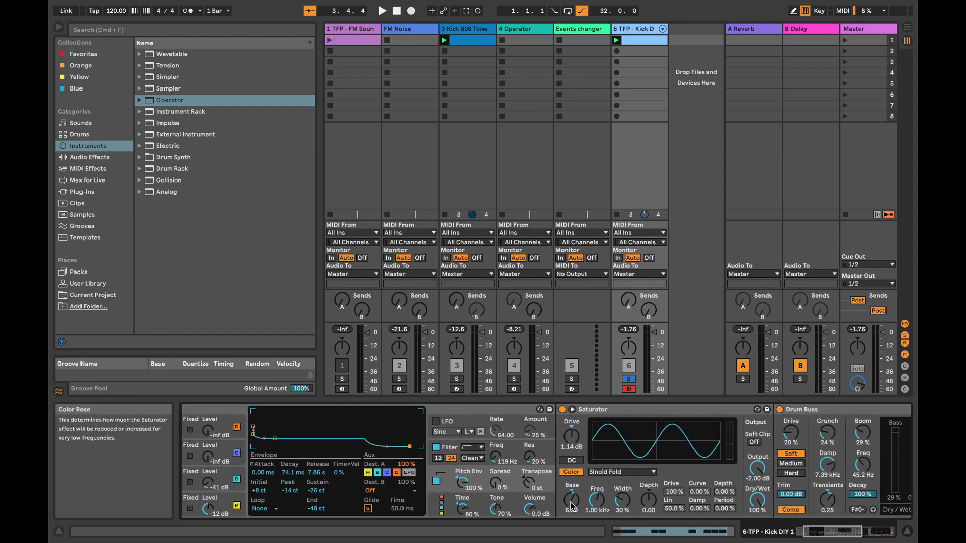
key("space")
left_click_drag(571, 502, 571, 487)
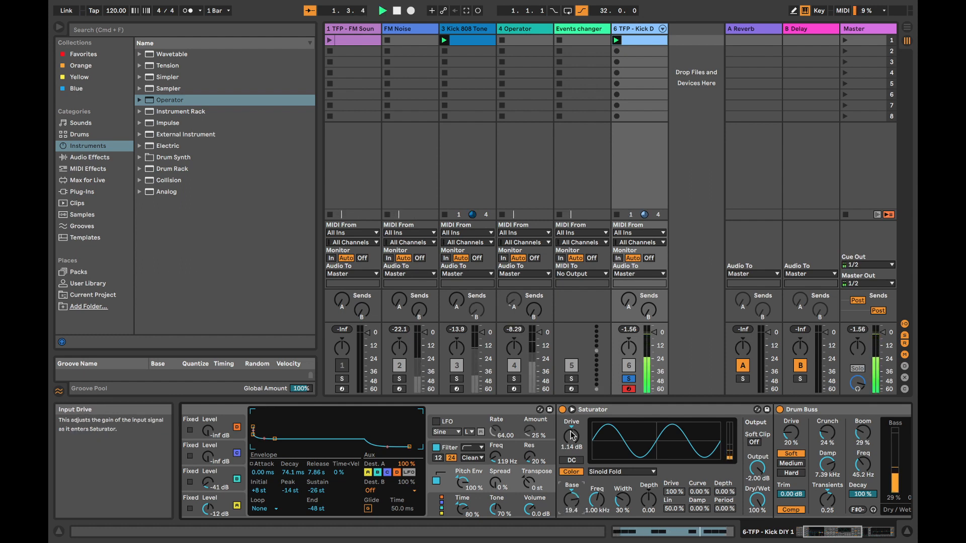
left_click_drag(572, 437, 571, 406)
left_click_drag(569, 500, 570, 494)
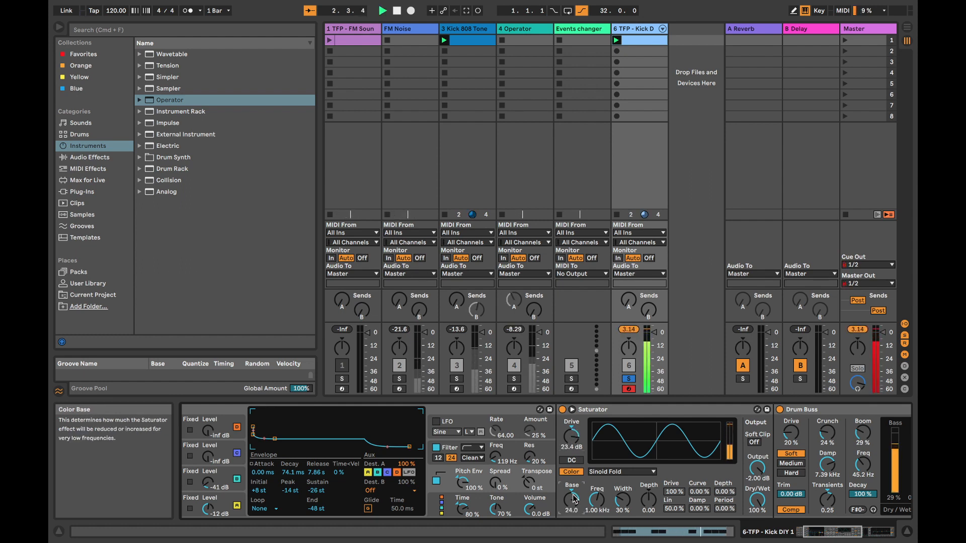
left_click_drag(572, 436, 571, 439)
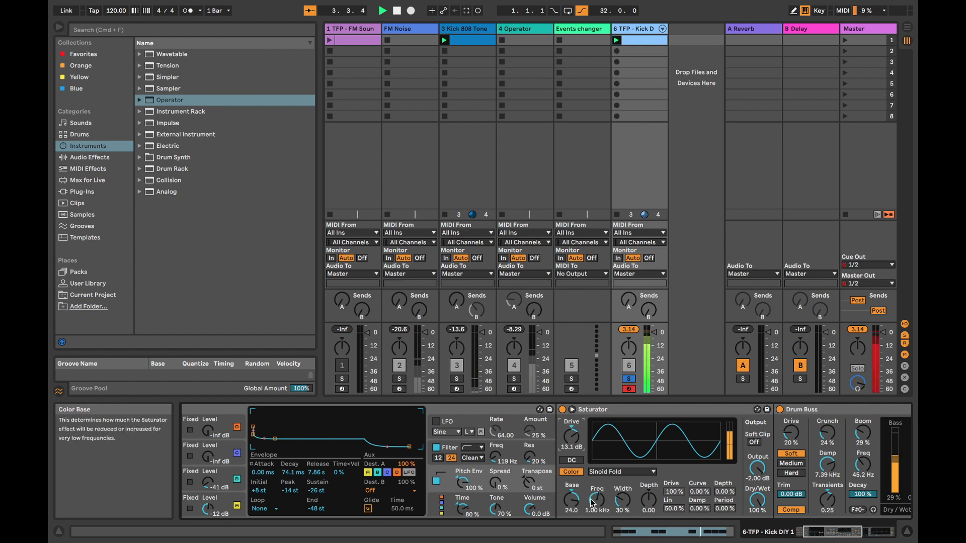
left_click_drag(570, 500, 571, 510)
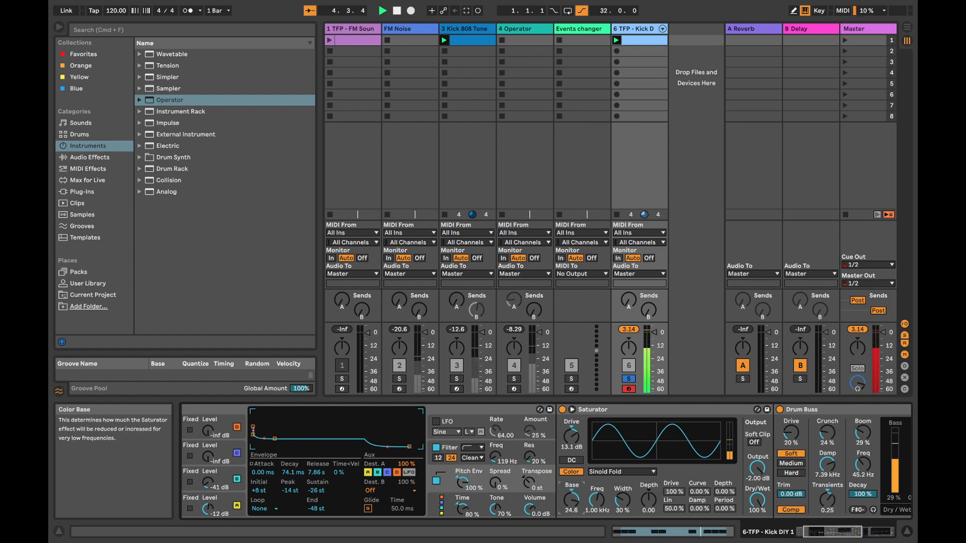
left_click_drag(571, 500, 571, 499)
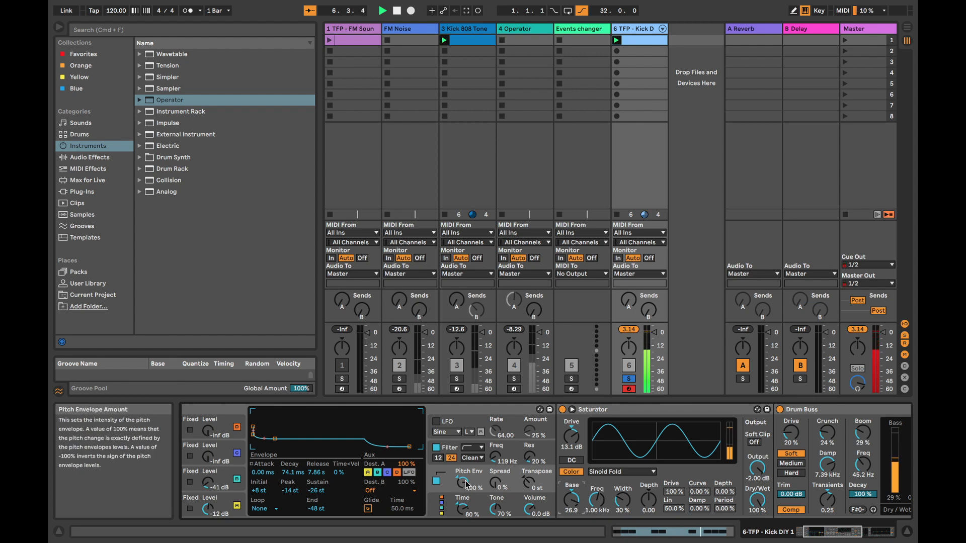
Set Operator's Time to 66%, the Saturator's Drive to about 4.57 dB and its Color Base to about 8.00
mouse_move(461, 507)
left_mouse_down()
mouse_move(462, 525)
mouse_move(461, 502)
left_mouse_up()
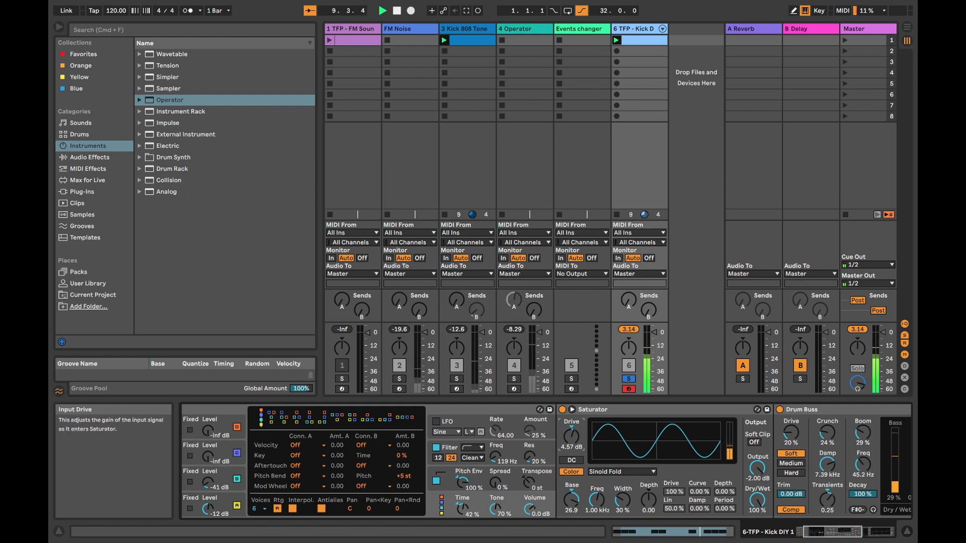
left_click_drag(468, 517, 469, 504)
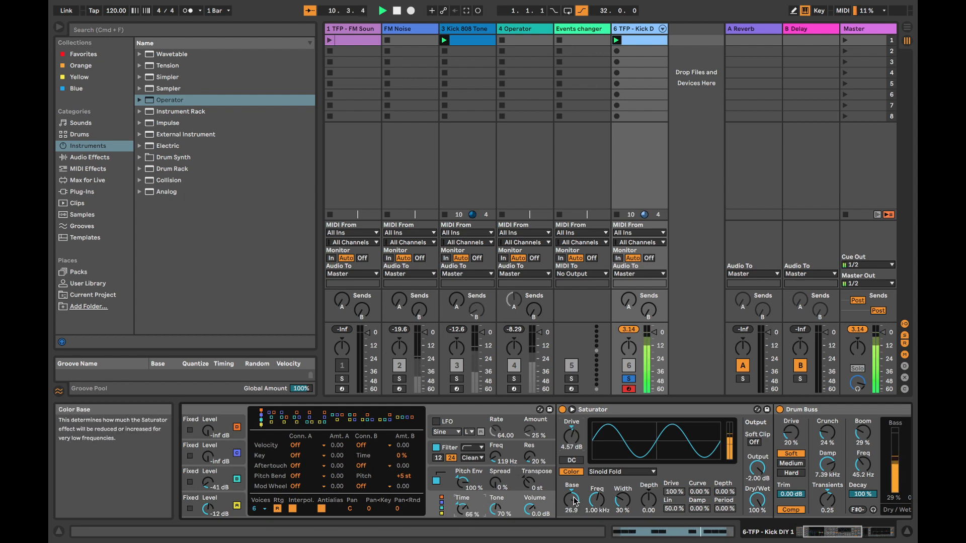
left_click_drag(571, 499, 571, 505)
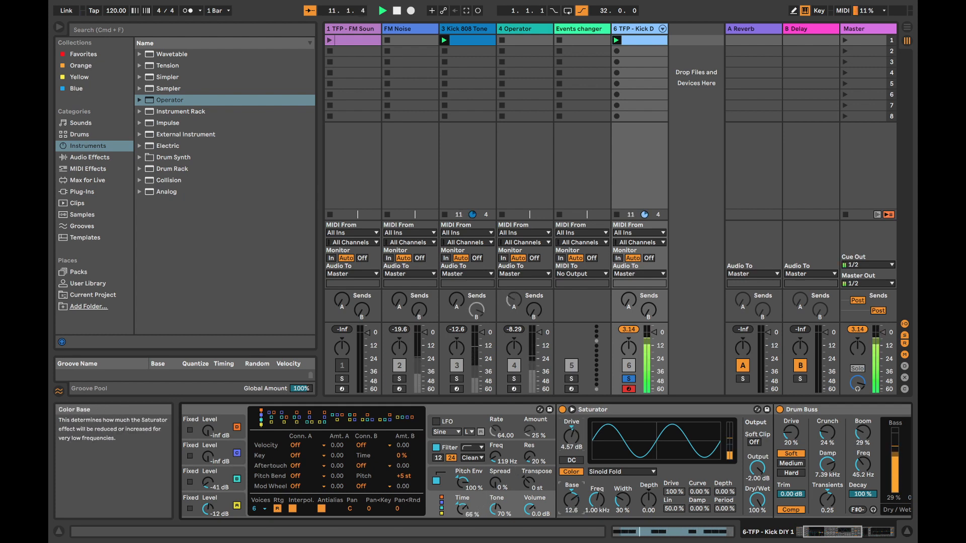
Transpose the kick Operator to -4 st, turn off the Kick DIY track's solo and play the full mix
left_click(536, 486)
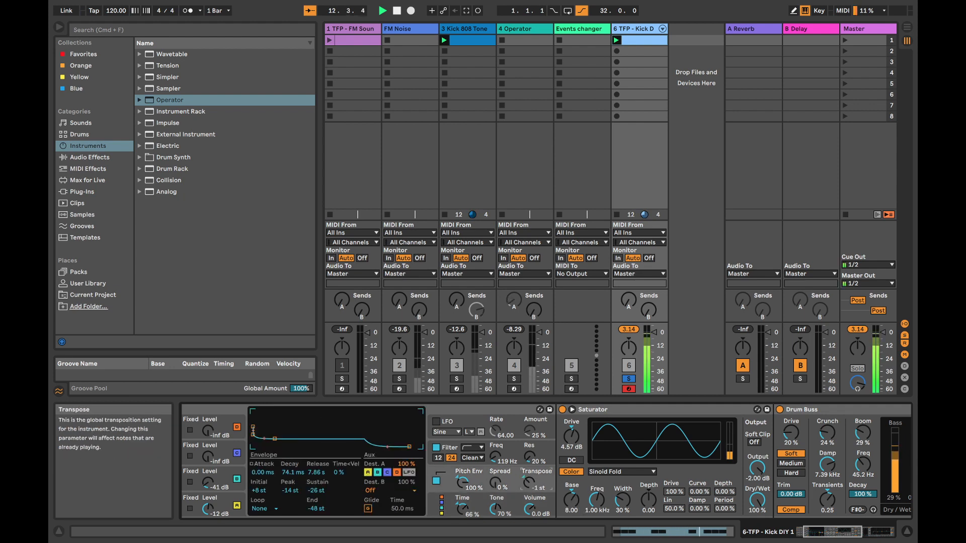
scroll(534, 485, "left", 3)
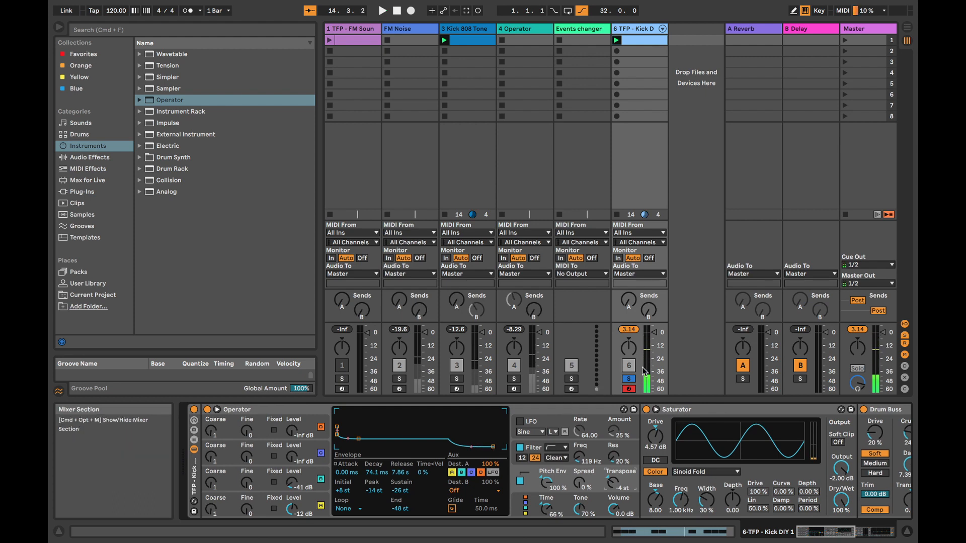
left_click(628, 379)
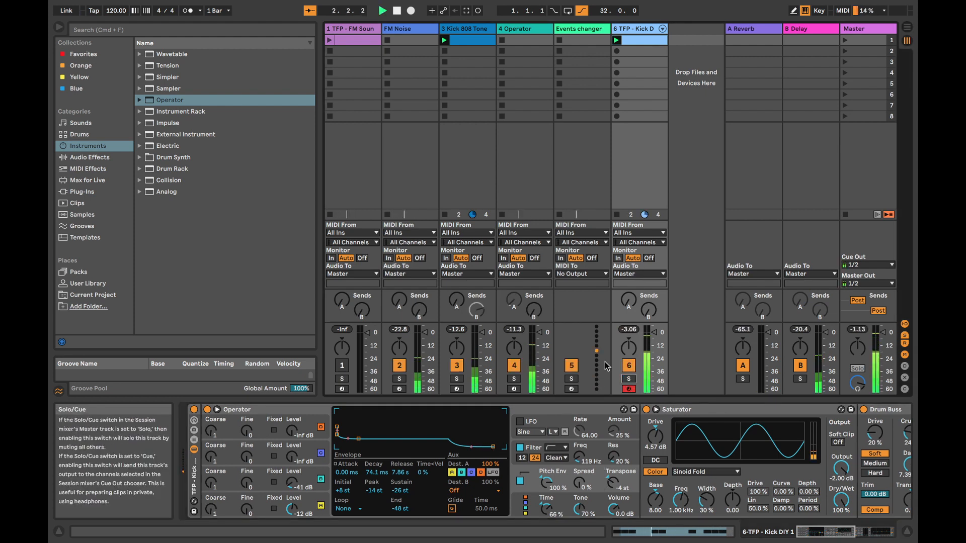
Stop playback, open the User Library and collapse its The Fellow Passenger libraries and Samples folders
key("space")
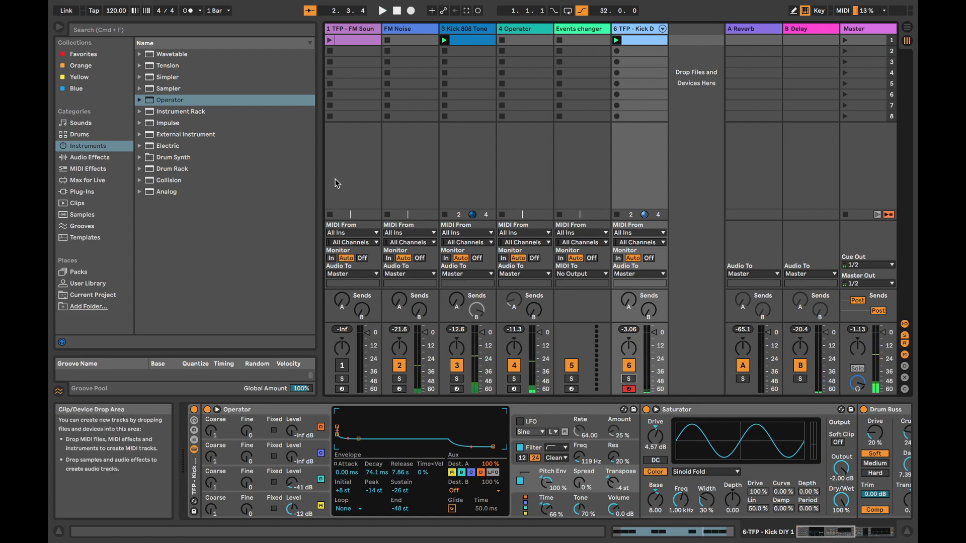
left_click(87, 283)
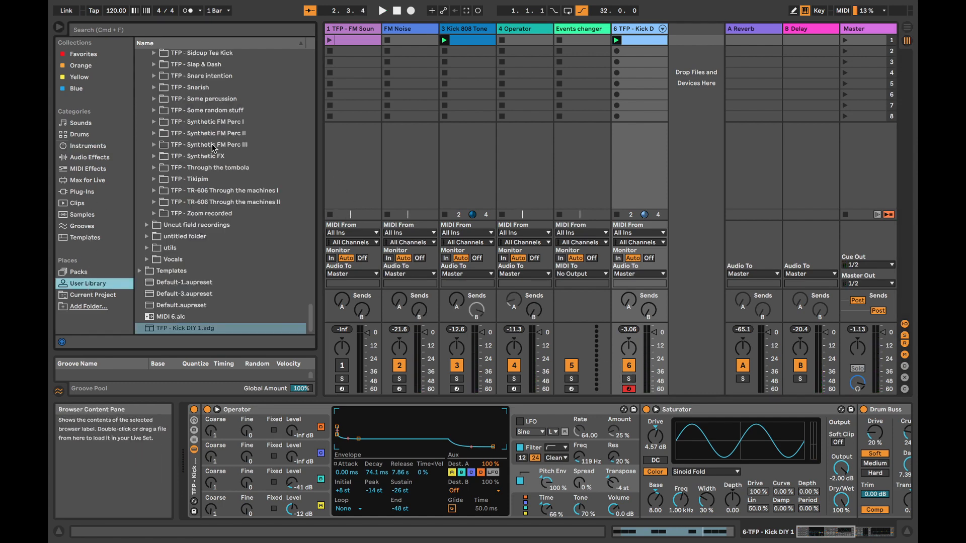
scroll(204, 148, "up", 15)
scroll(203, 147, "up", 3)
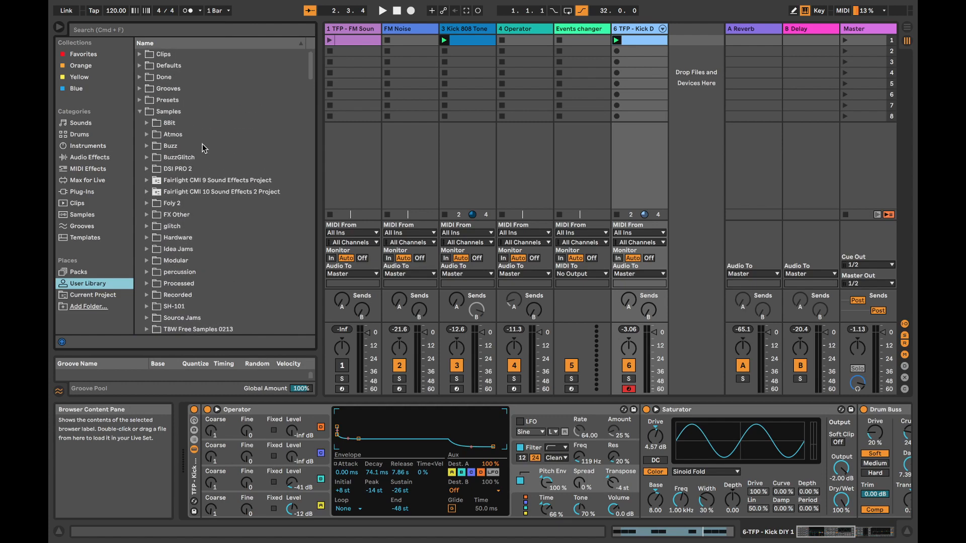
scroll(204, 147, "down", 3)
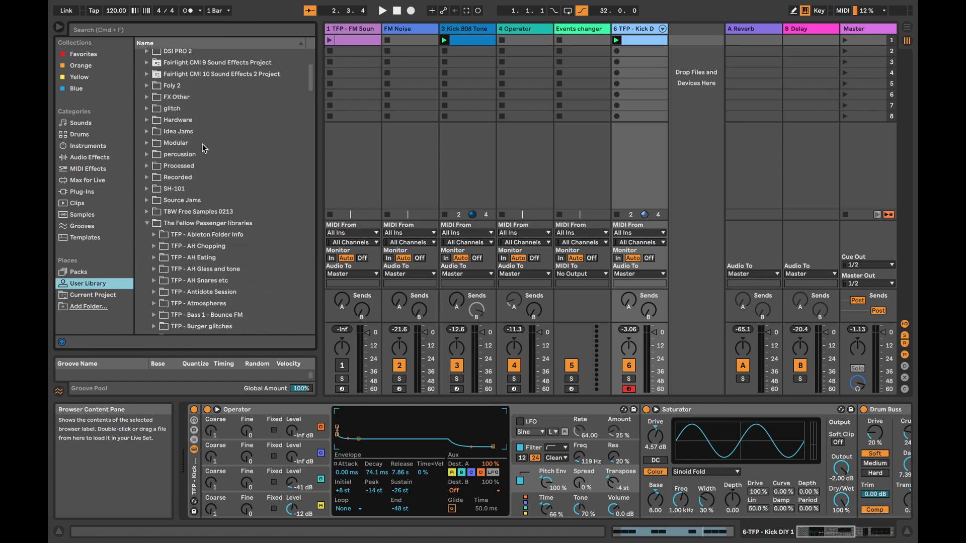
left_click(147, 224)
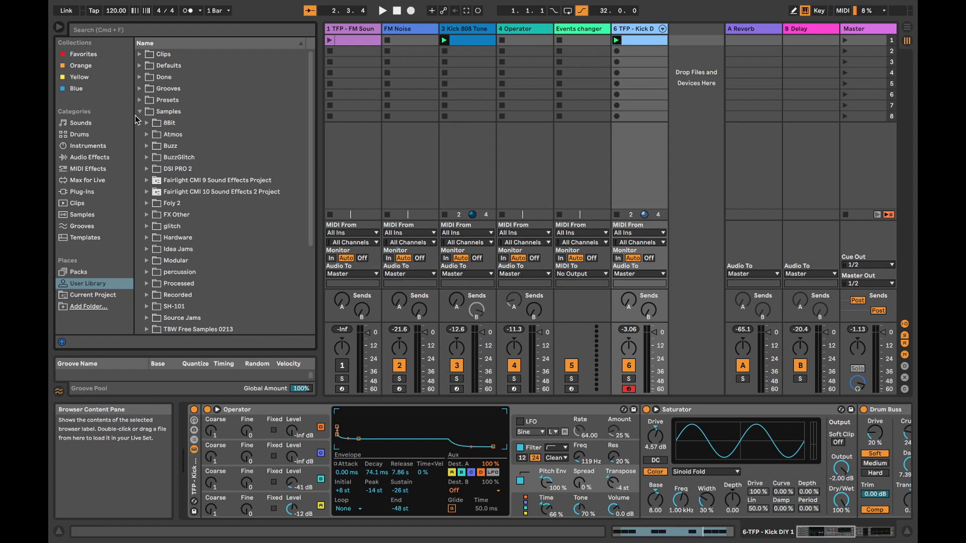
left_click(140, 112)
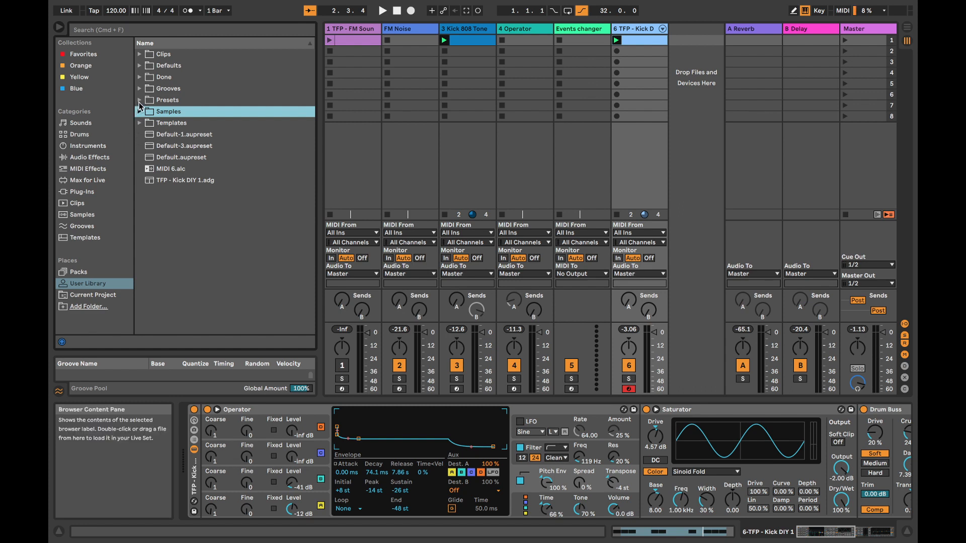
Load Snare.adg from The Fellow Passenger's Percussion presets onto a new track and audition it
left_click(139, 100)
scroll(188, 282, "down", 5)
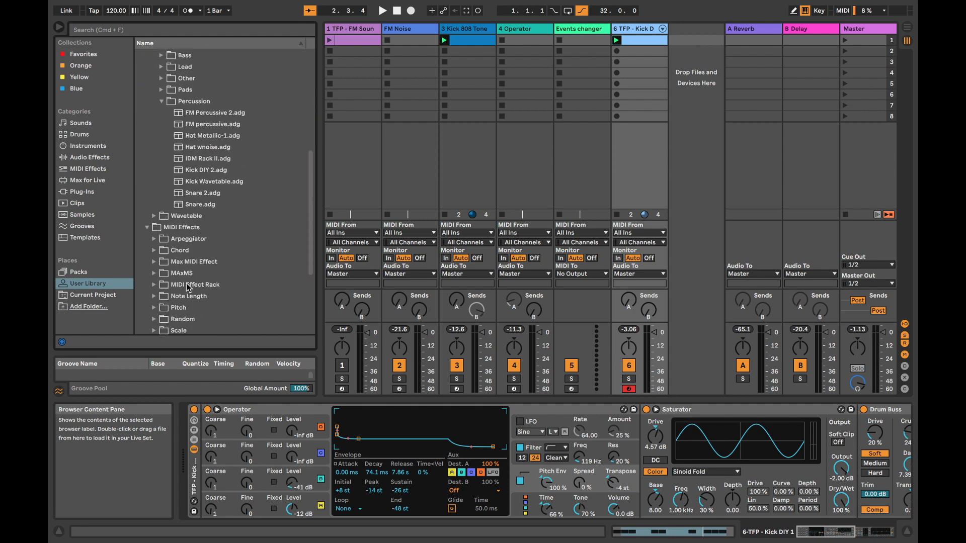
scroll(156, 133, "up", 6)
scroll(182, 234, "down", 3)
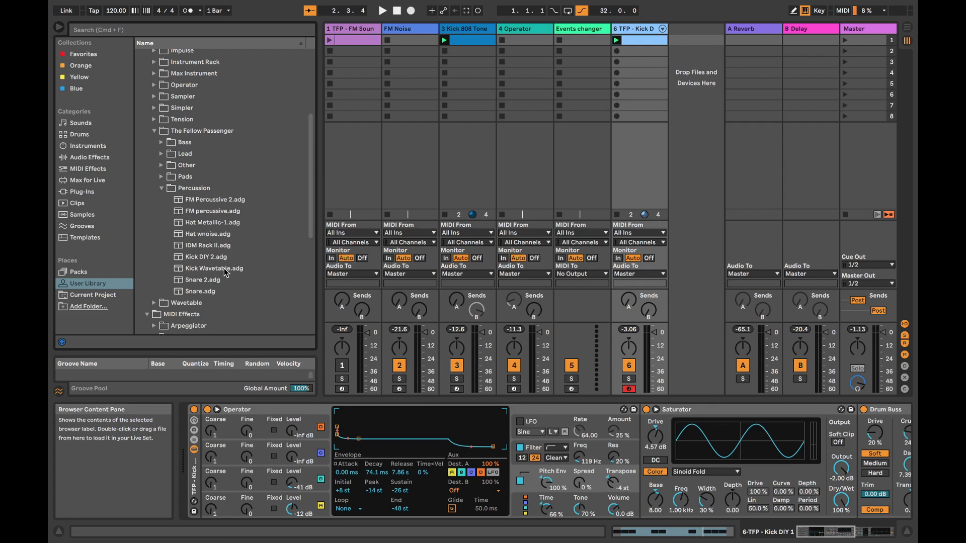
left_click(210, 283)
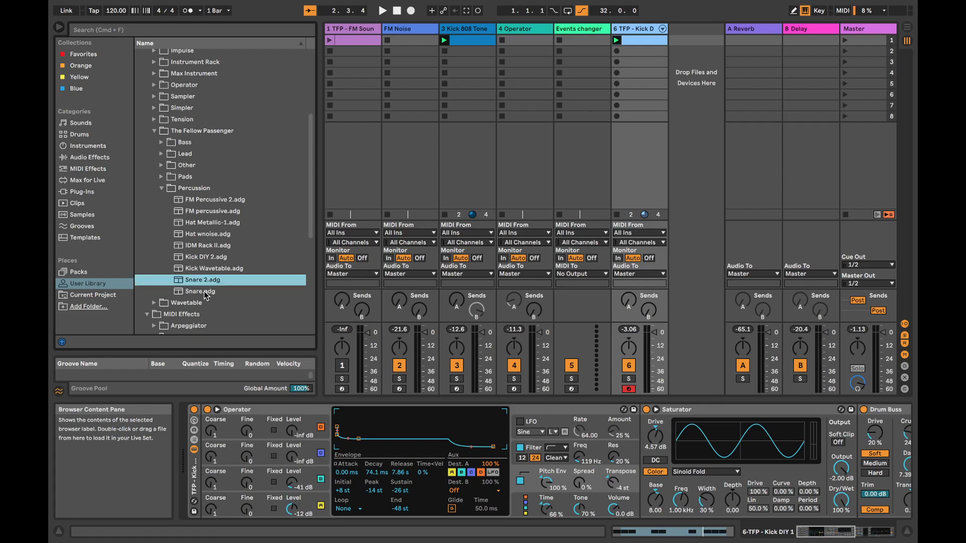
left_click(208, 293)
left_click_drag(200, 295, 688, 151)
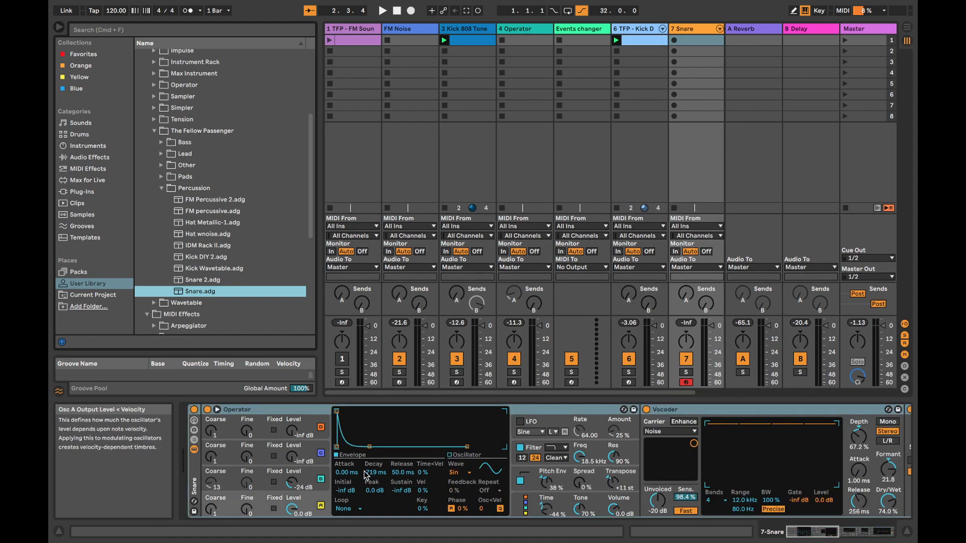
key("a")
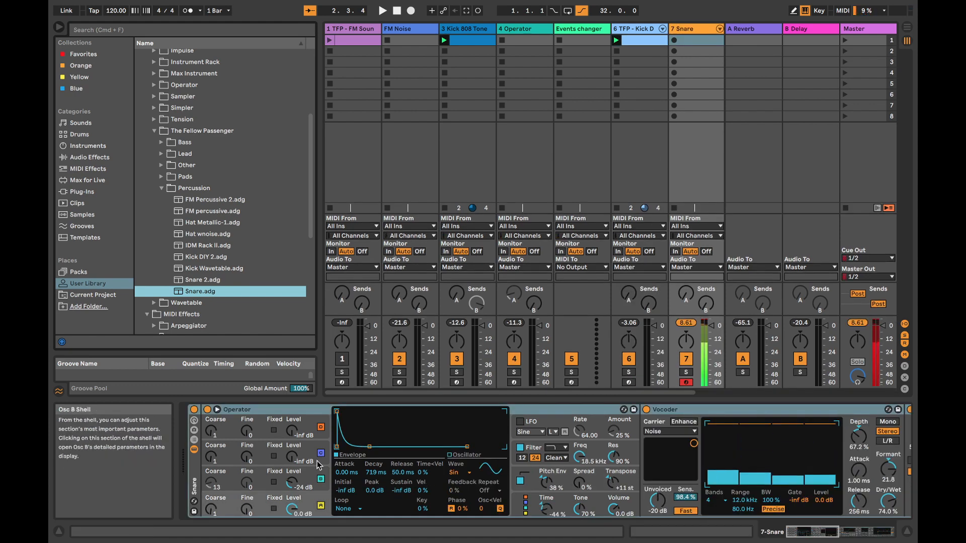
While auditioning the snare, set its Vocoder to about 46.9% Depth, -21.8 Formant and 105 ms Release
scroll(774, 471, "down", 4)
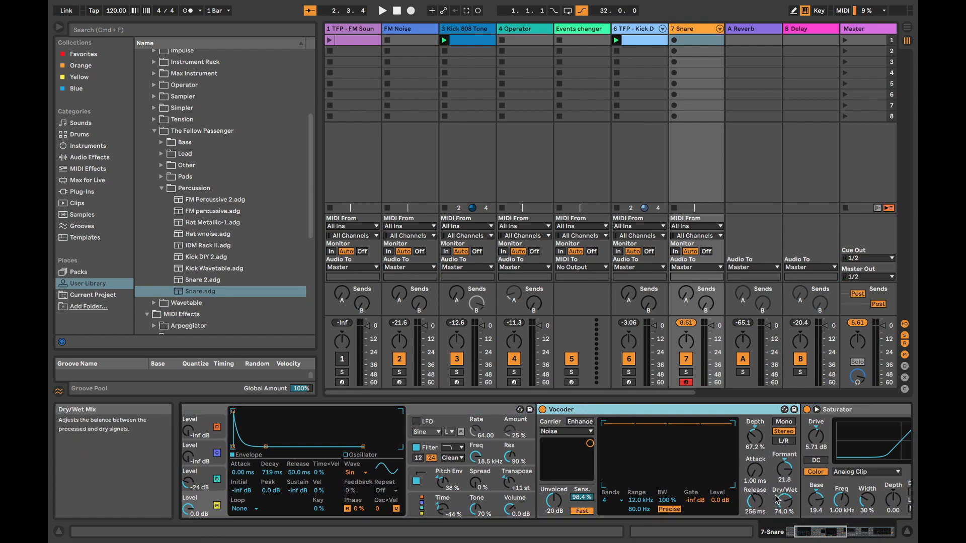
key("a")
key("a")
key("a")
left_click_drag(754, 502, 754, 501)
key("a")
key("a")
key("a")
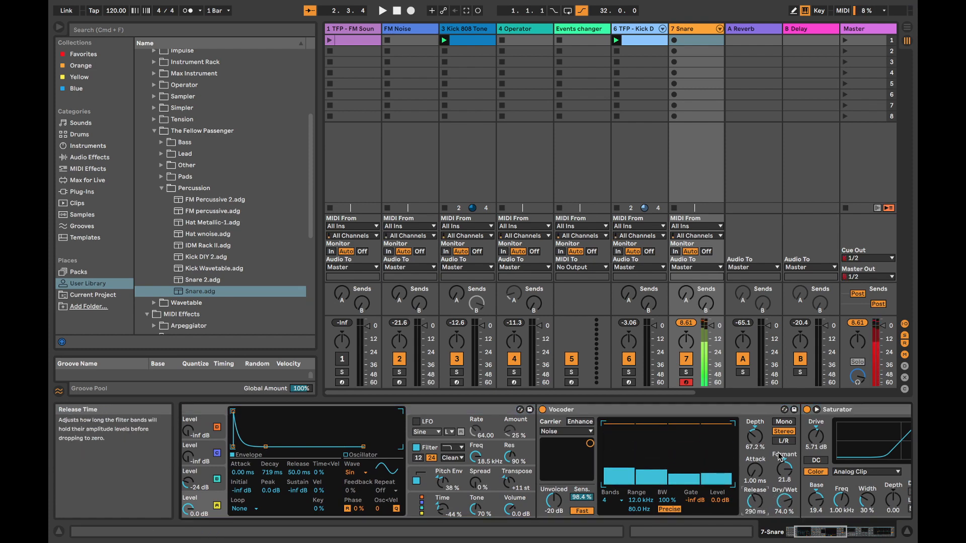
left_click(785, 460)
left_click_drag(754, 436, 754, 511)
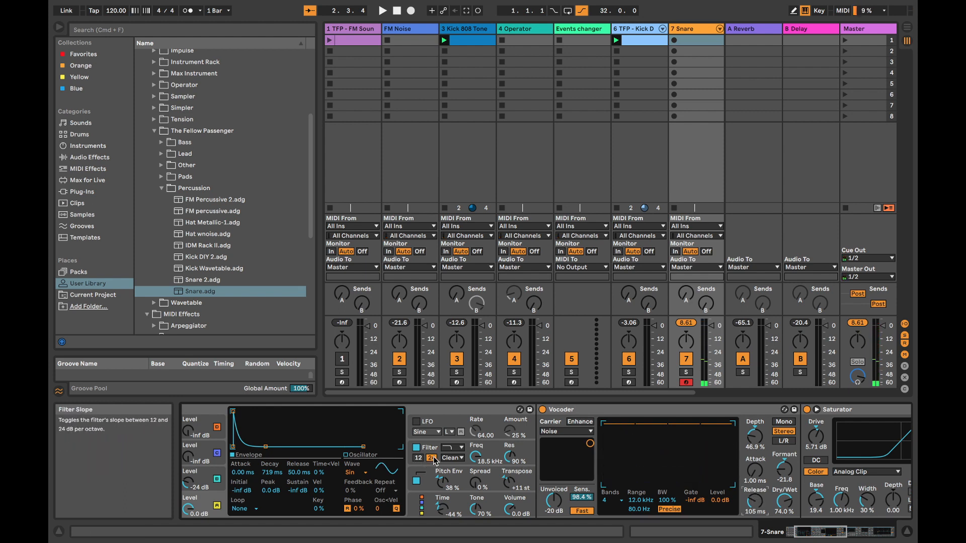
Switch the Snare Operator's filter to high-pass and set its frequency to about 1.01 kHz
left_click(461, 447)
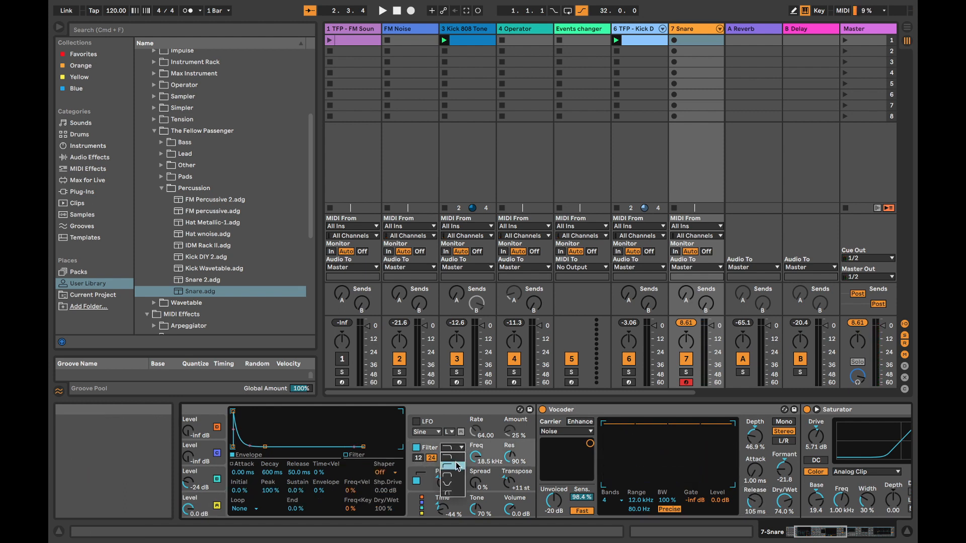
left_click(456, 464)
mouse_move(474, 456)
left_mouse_down()
mouse_move(475, 466)
mouse_move(475, 459)
left_mouse_up()
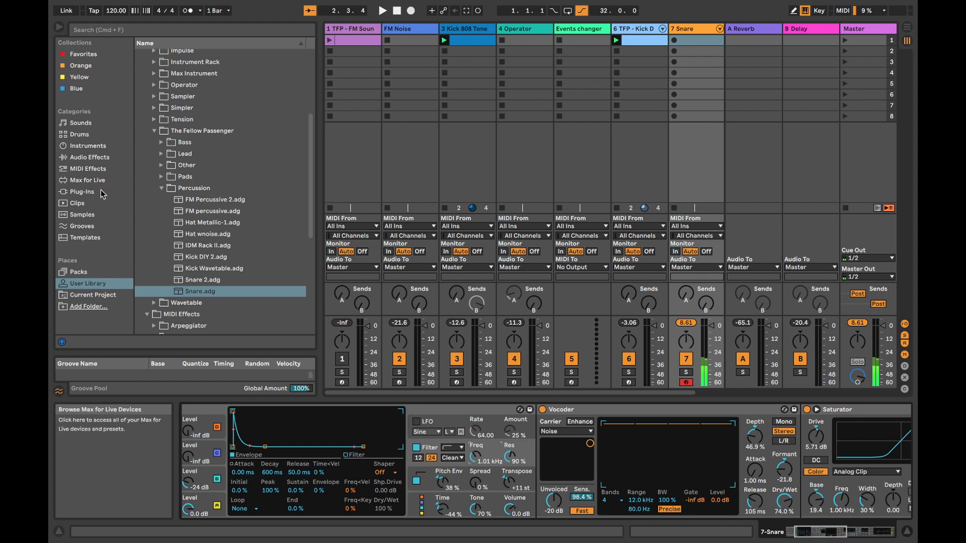
Search Max for Live for "prandom", add PrandomMap5 to the Snare track and map its first slot to the Vocoder's Formant Shift
left_click(88, 179)
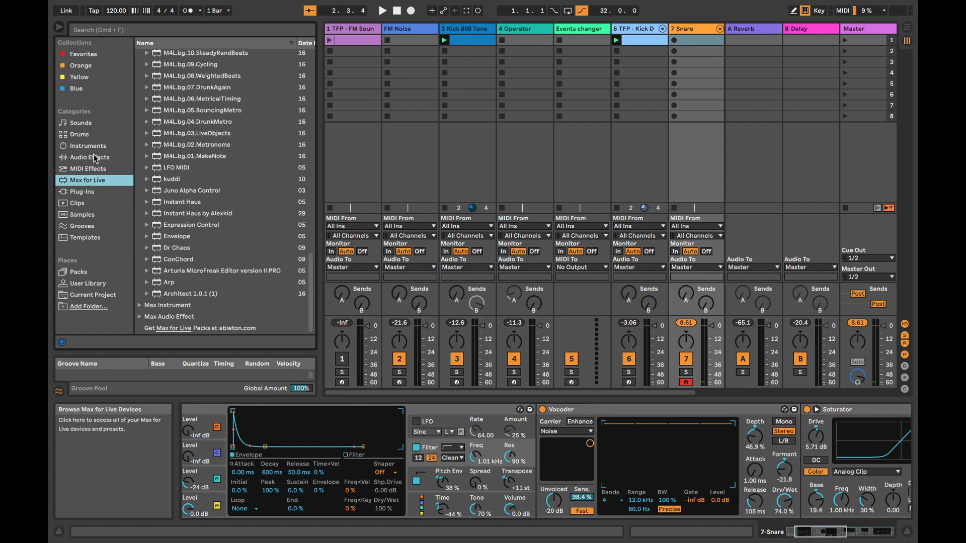
left_click(106, 30)
type("pr")
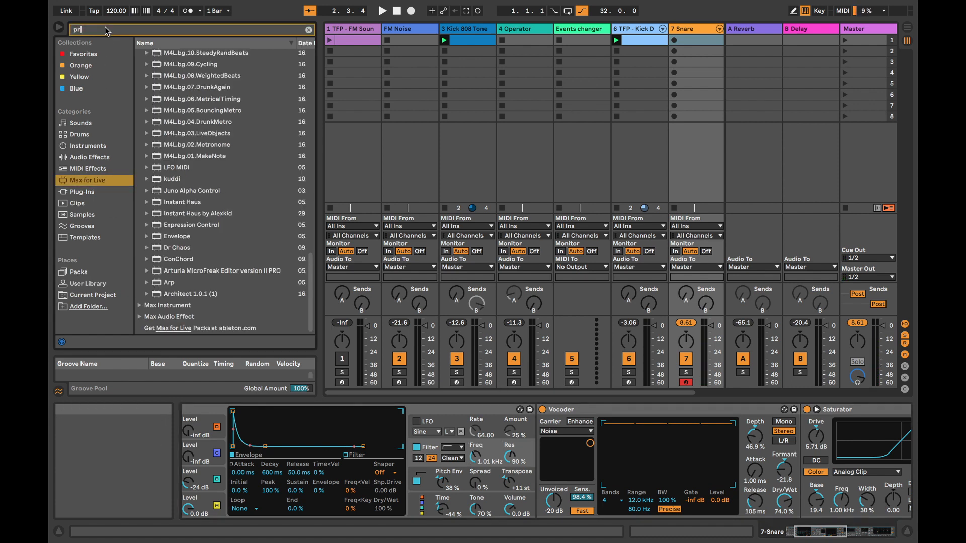
type("andom")
left_click(187, 65)
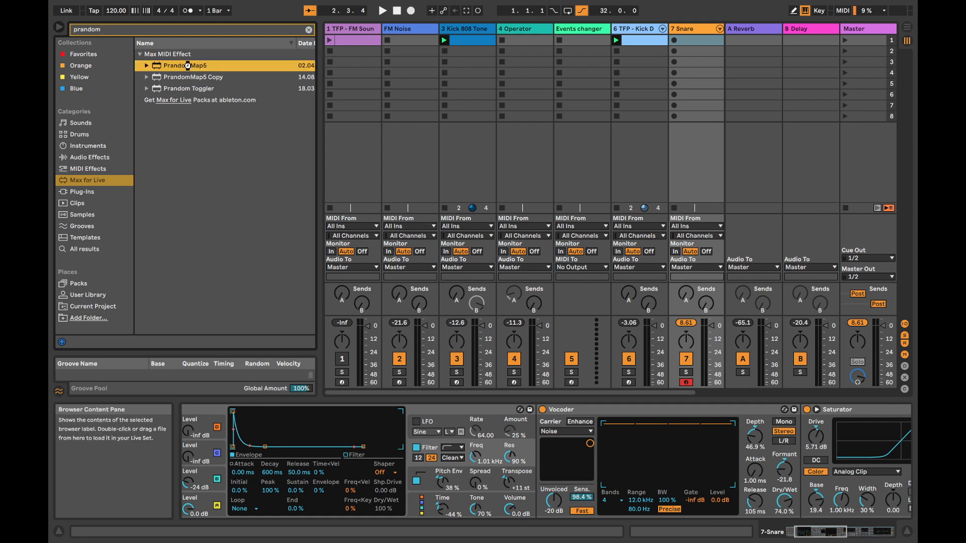
left_click_drag(396, 459, 397, 457)
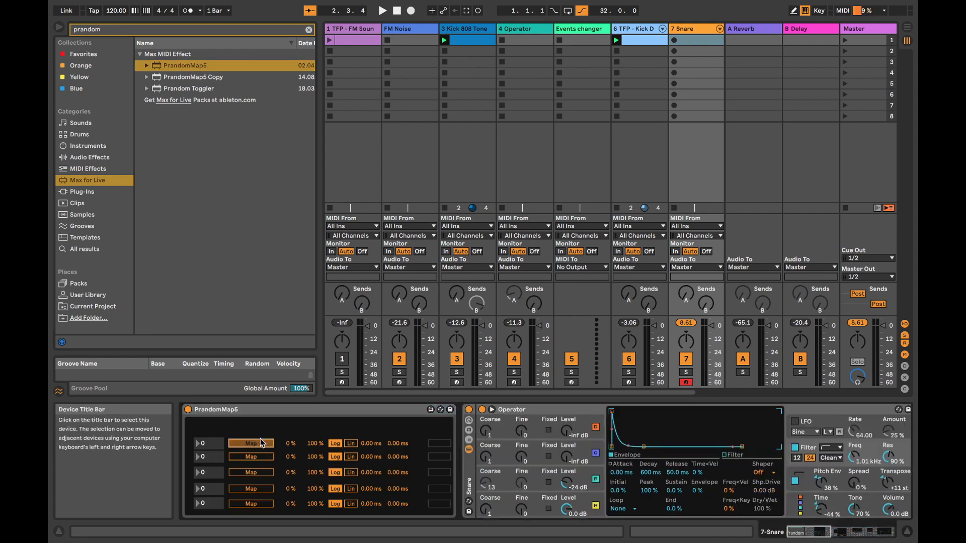
scroll(403, 453, "right", 10)
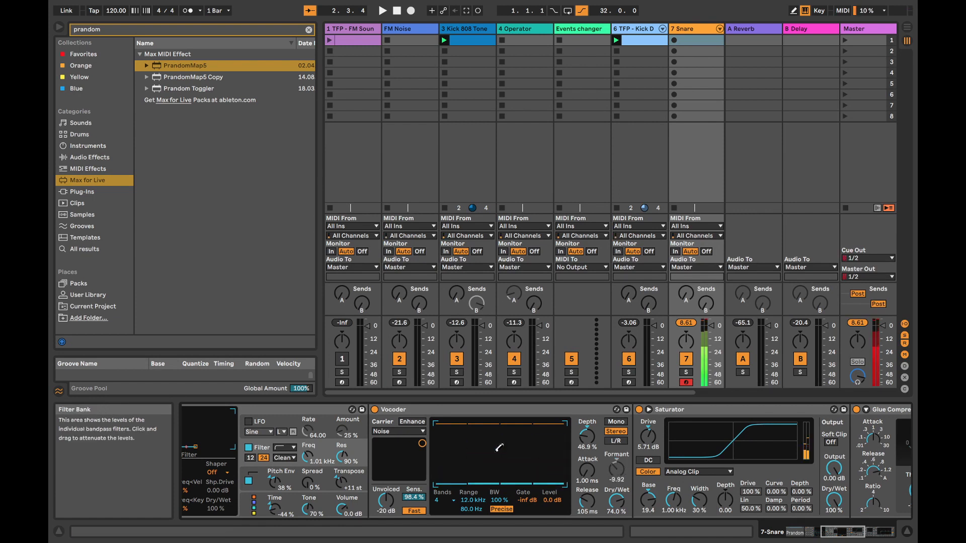
scroll(508, 455, "left", 10)
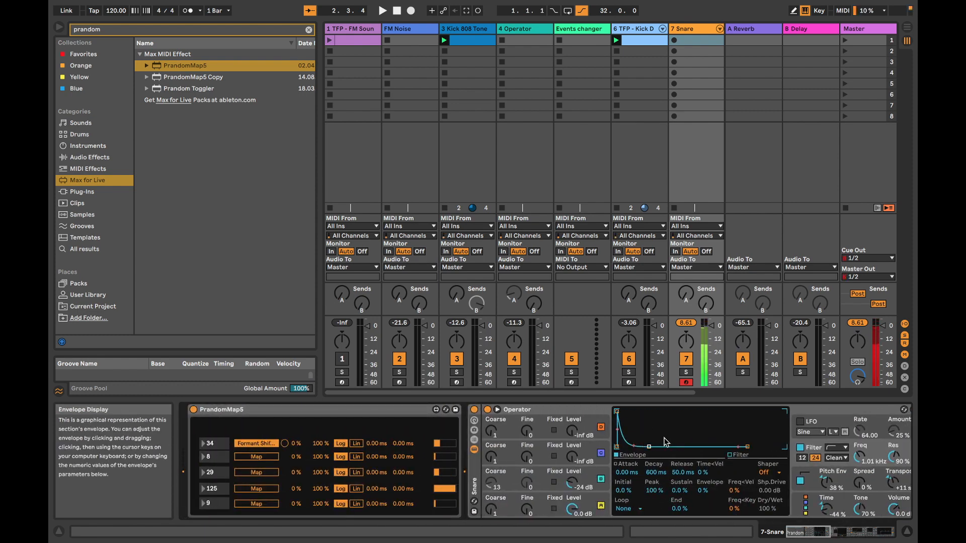
Lower the Snare Operator's Volume to about -11 dB and the EQ Eight Low cut's Gain to -7.50 dB
left_click_drag(894, 509, 893, 518)
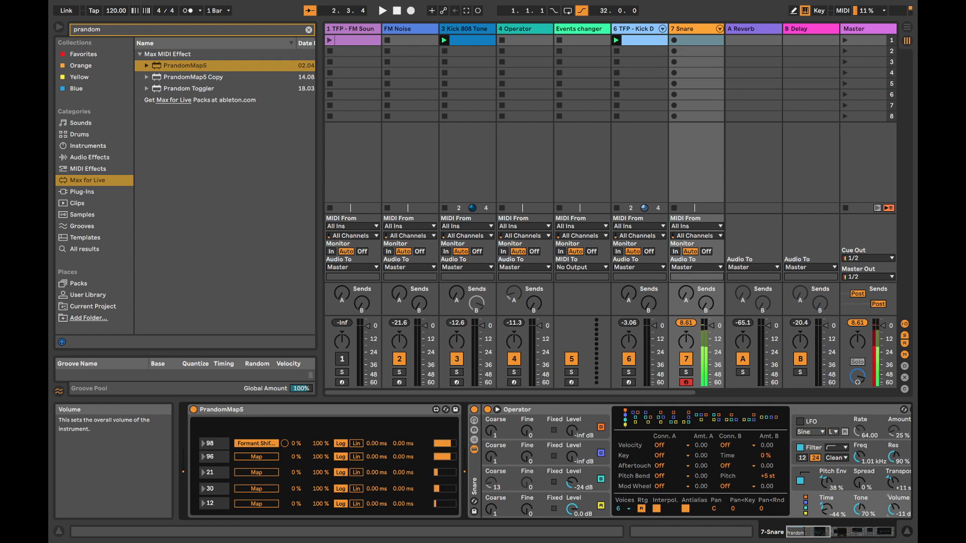
scroll(866, 461, "right", 10)
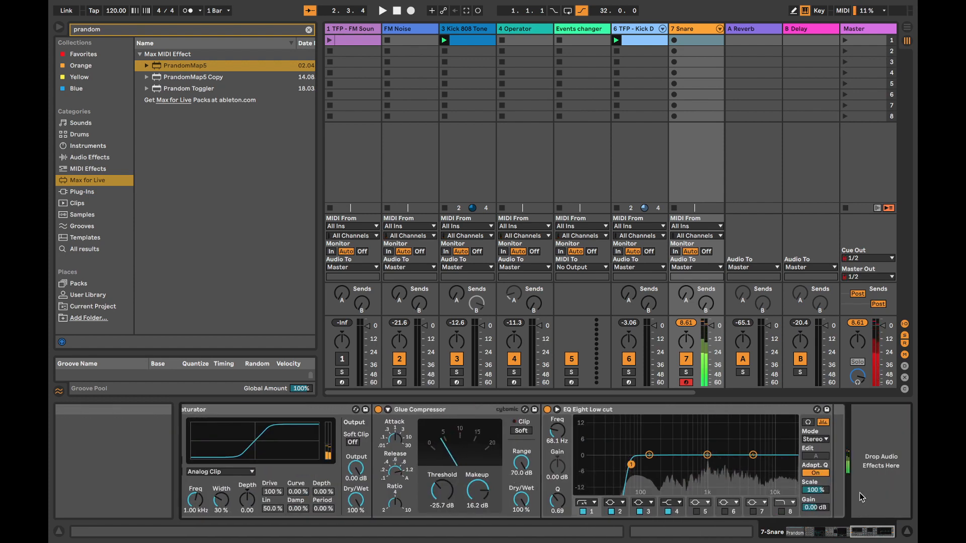
left_click_drag(815, 507, 815, 521)
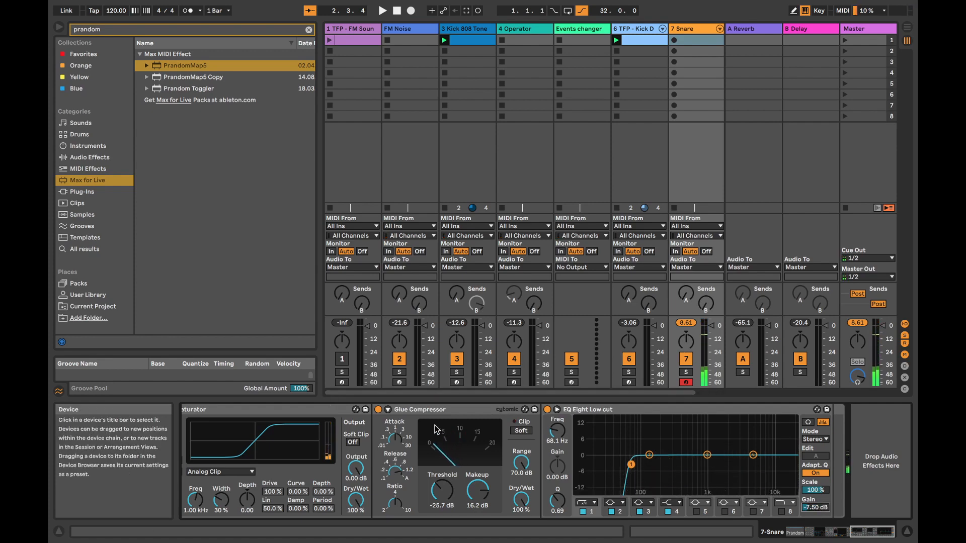
Copy the Kick DIY clip into the Snare track's first clip slot
double_click(690, 40)
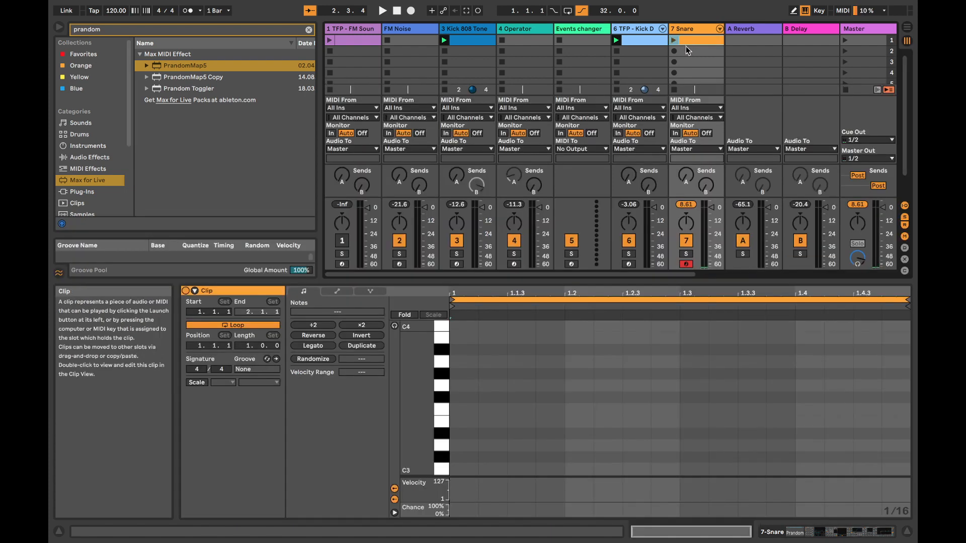
left_click(637, 44)
left_click_drag(674, 42, 681, 43)
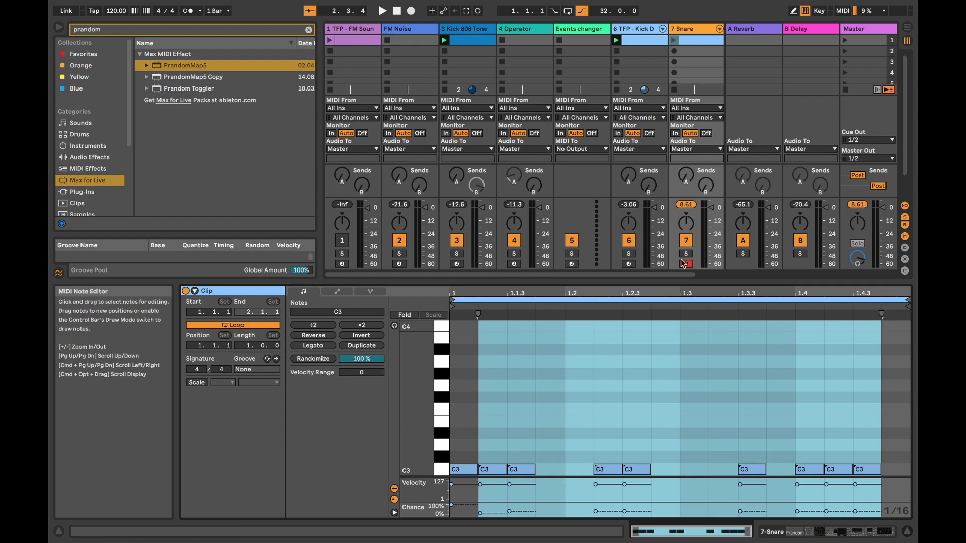
Redraw the Snare clip's C3 pattern with sixteenth notes at 1.1.4, 1.2, 1.2.4, 1.3, 1.3.2, 1.3.4 and 1.4.4
key("b")
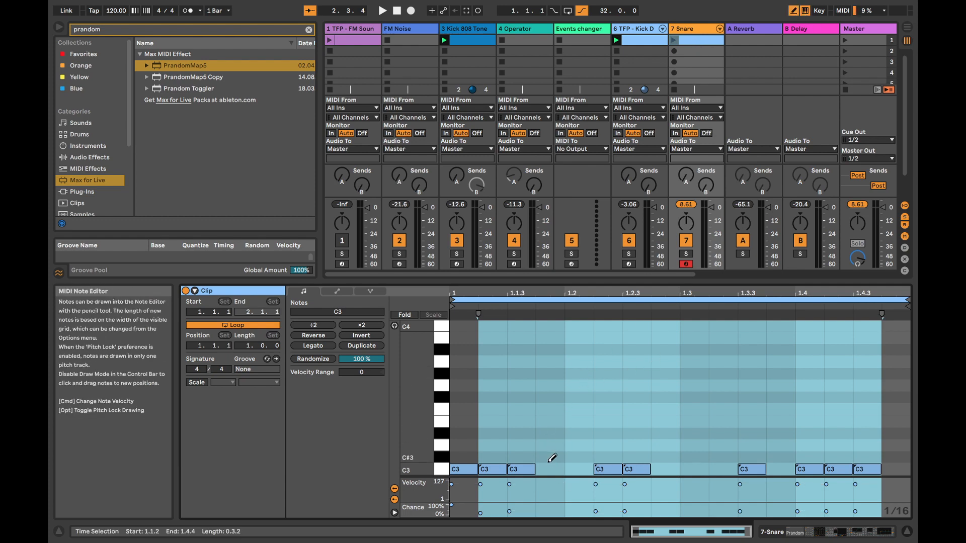
left_click(543, 468)
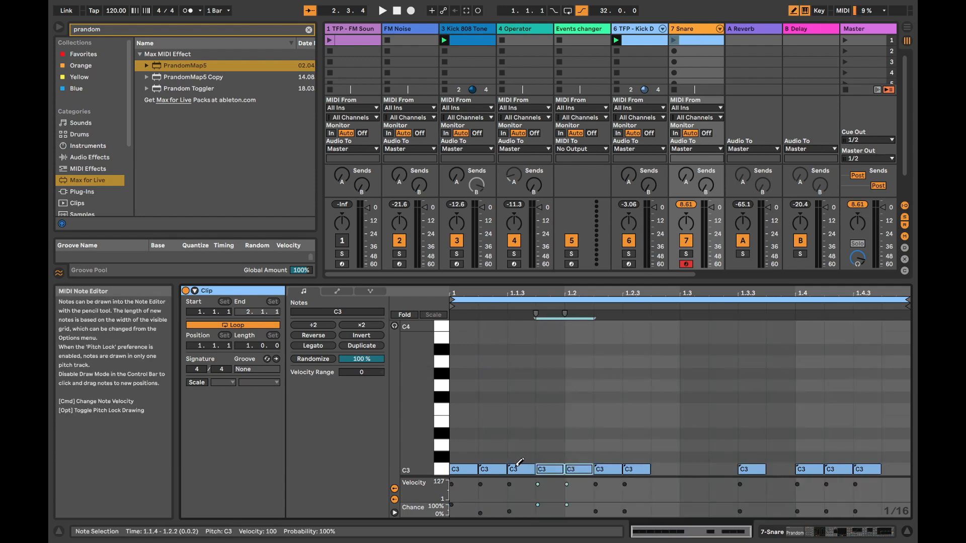
left_click_drag(519, 461, 457, 460)
left_click_drag(609, 466, 637, 463)
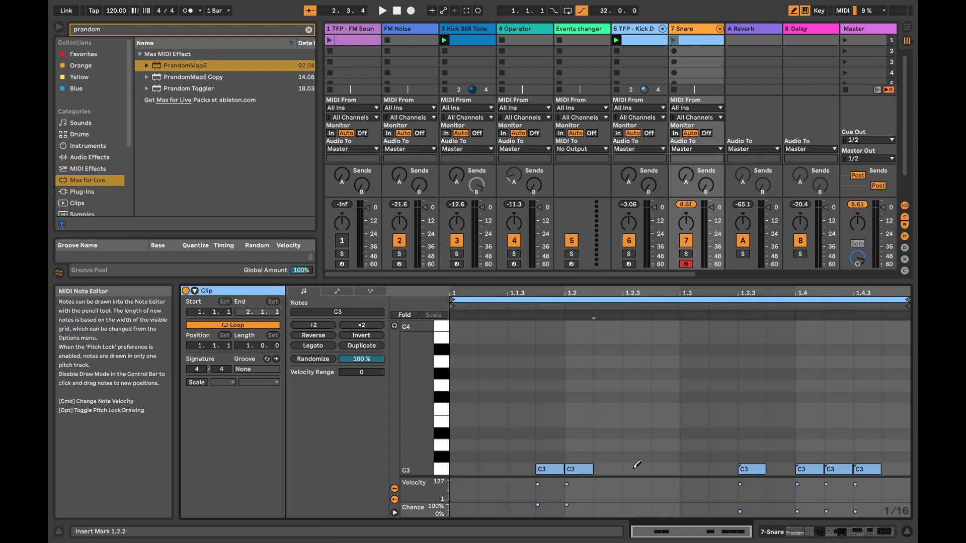
left_click(658, 469)
left_click(750, 469)
left_click(774, 469)
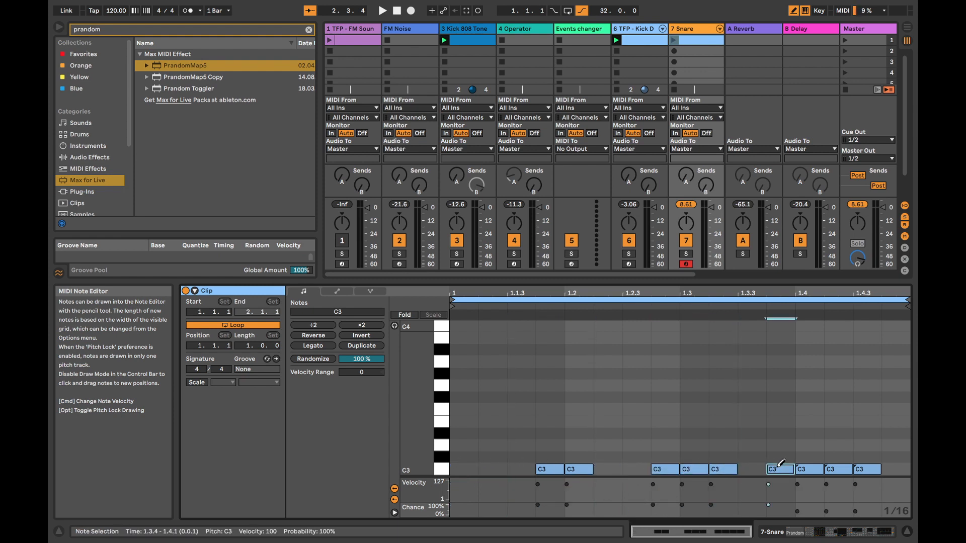
left_click(807, 469)
left_click(888, 469)
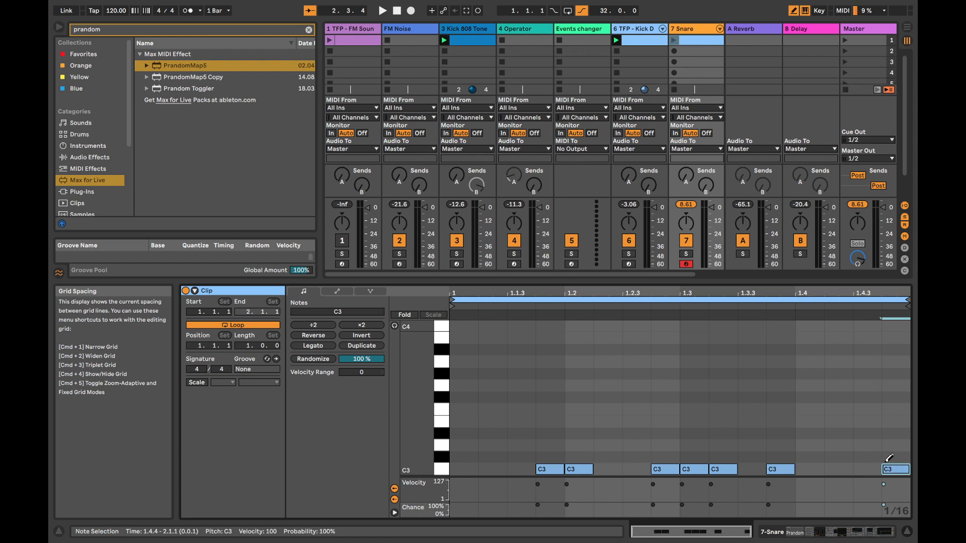
Turn off Draw Mode, select all the snare notes and set their Chance to 39%
scroll(768, 116, "right", 1)
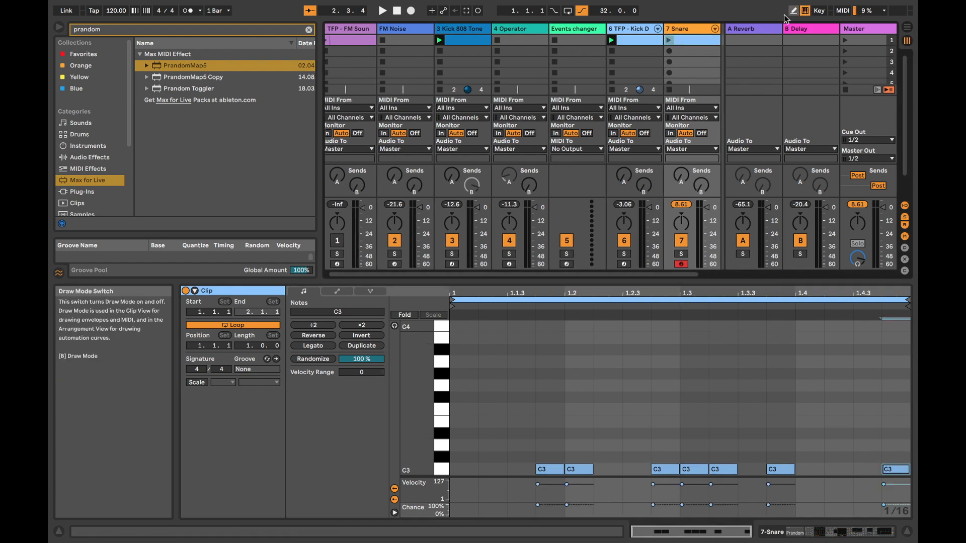
key("b")
left_click_drag(522, 431, 911, 471)
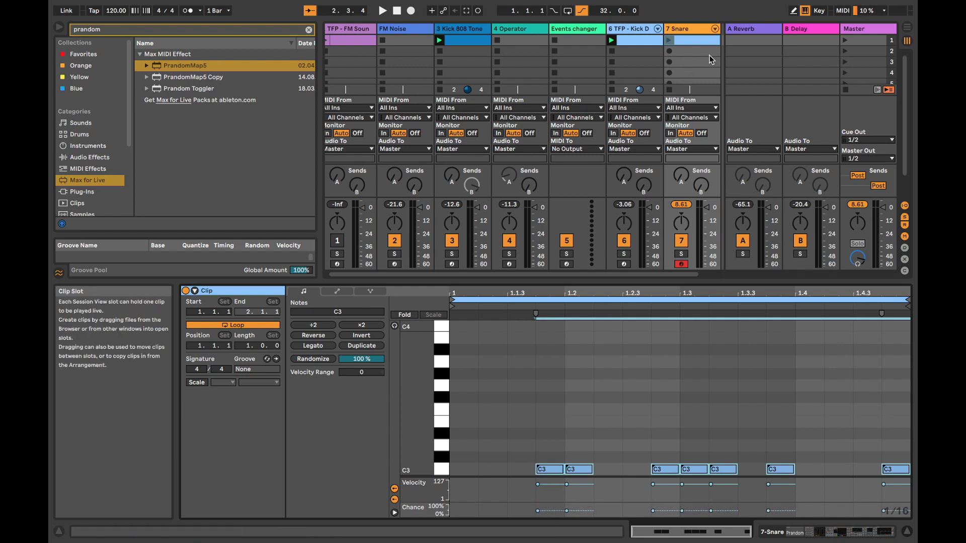
Launch the Snare clip with the mix, set the snare EQ Eight's Gain to about -6.94 dB and reopen the clip's notes
left_click(670, 40)
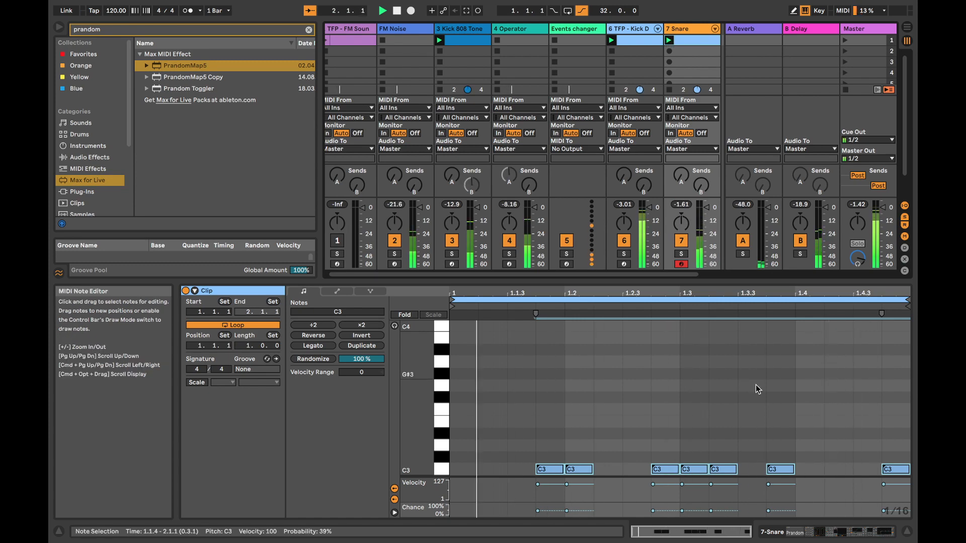
key("shift+Tab")
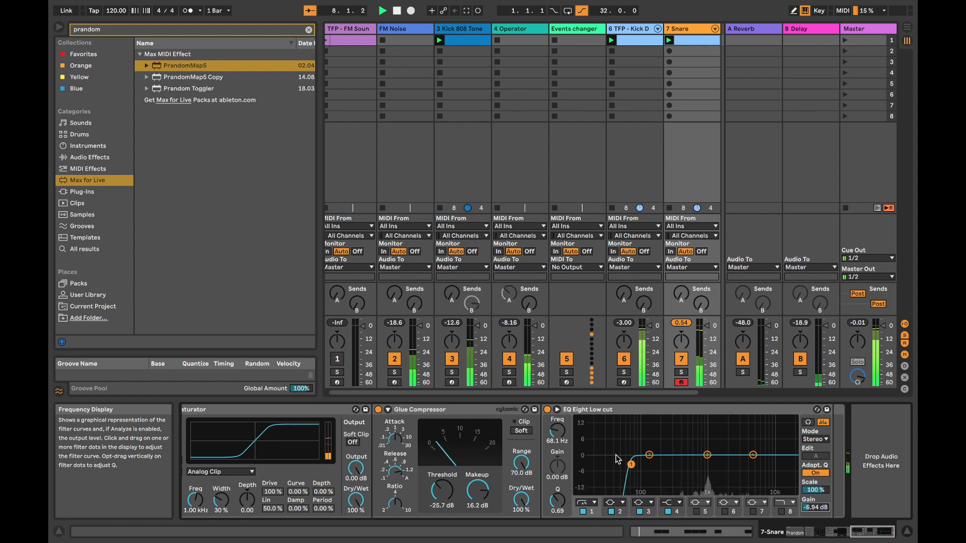
double_click(684, 42)
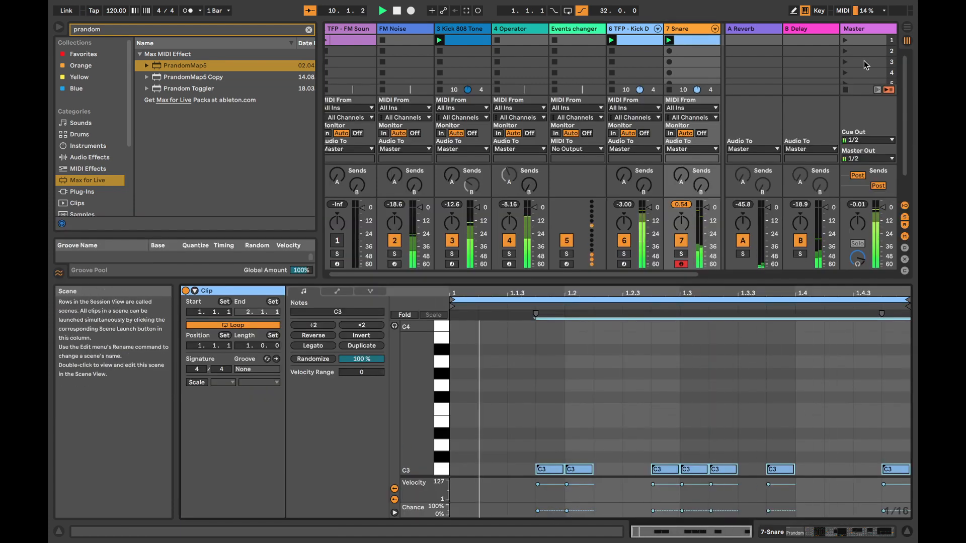
left_click(907, 28)
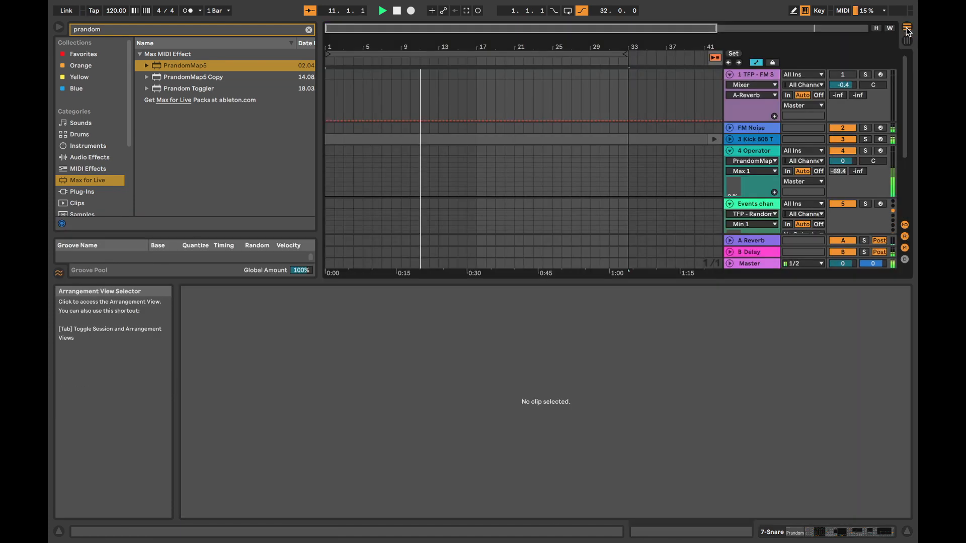
left_click(907, 40)
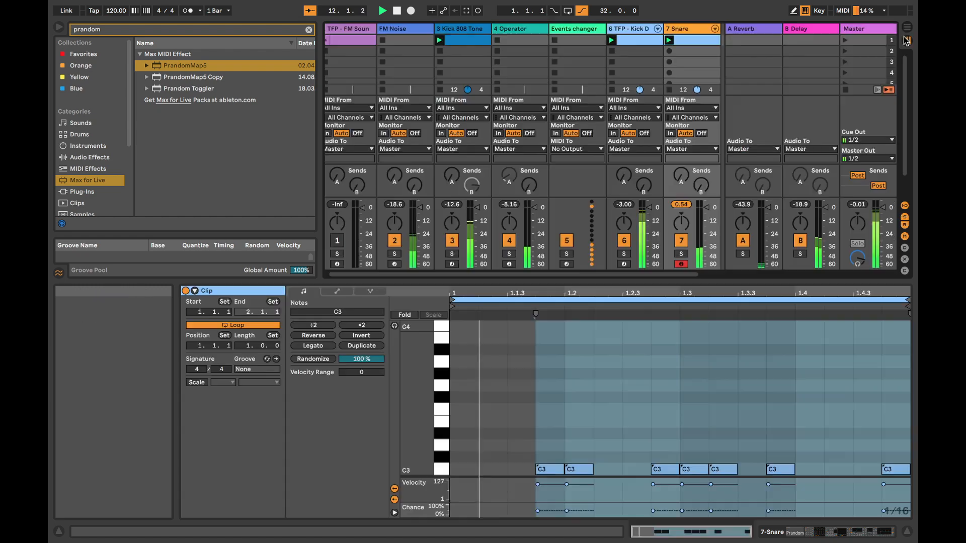
Audition the first clip of the FM Sound Generator track at a track volume of -18.0 dB, leaving the track deactivated
scroll(523, 196, "left", 1)
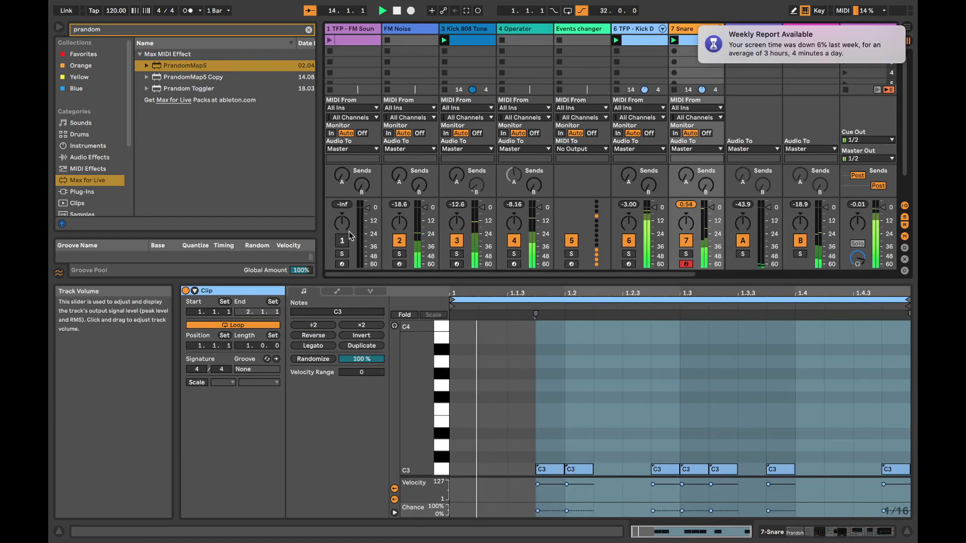
left_click(342, 242)
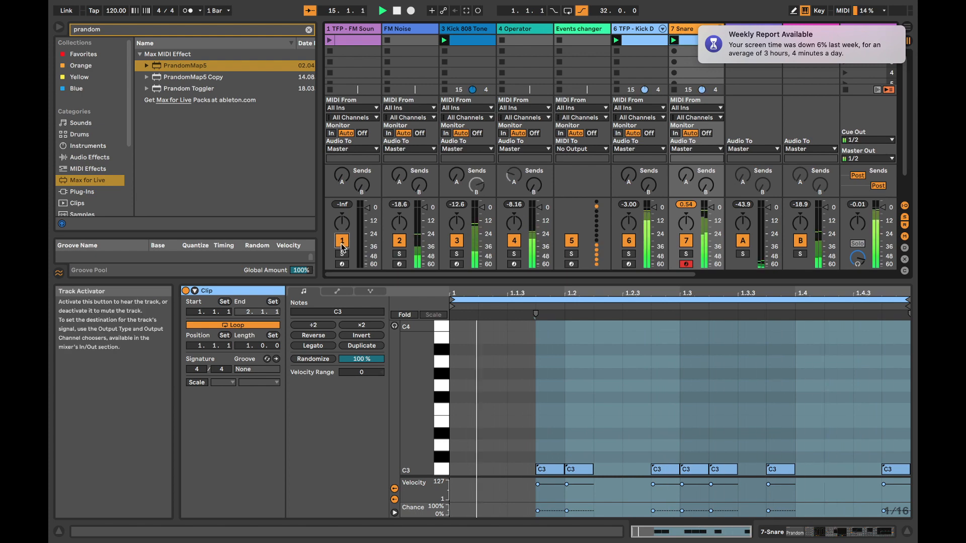
left_click(329, 41)
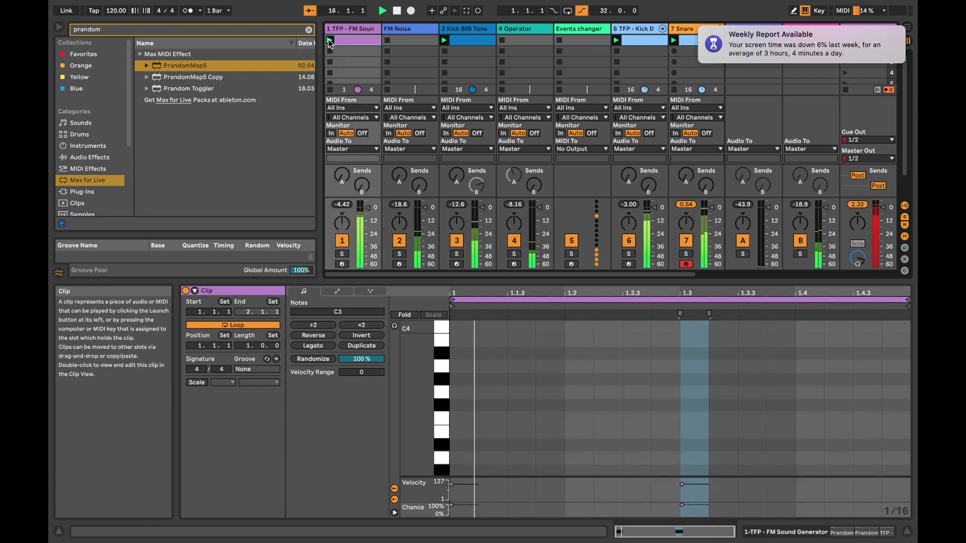
left_click_drag(366, 207, 366, 236)
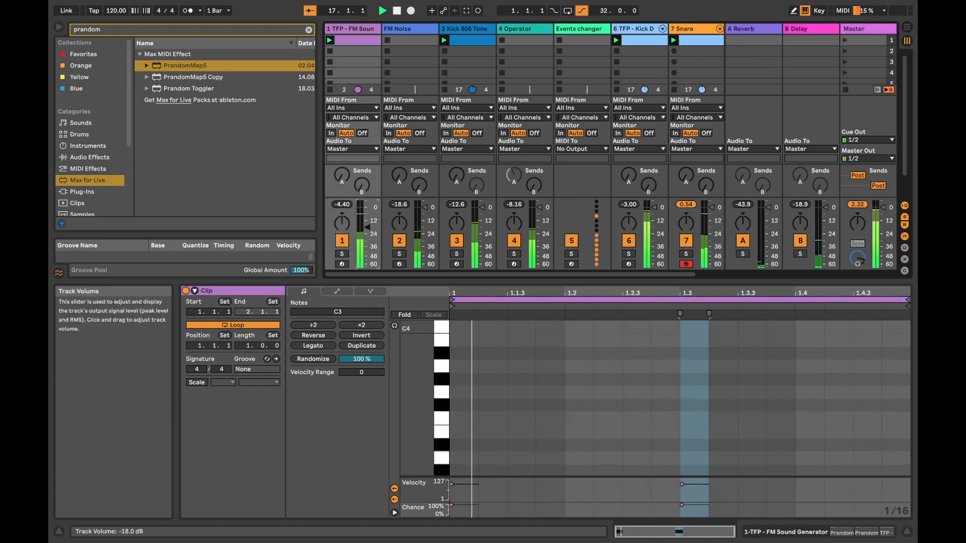
left_click(344, 241)
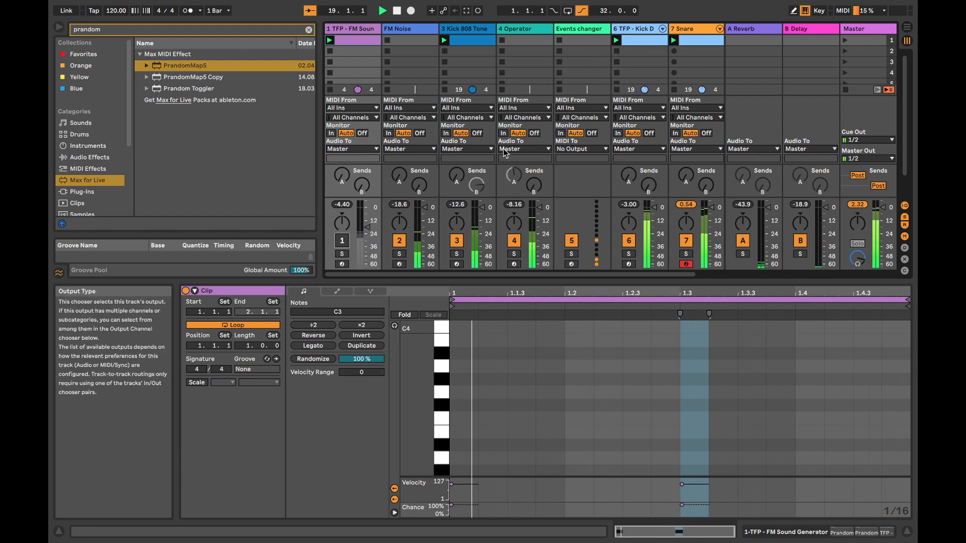
Clear the browser search and add the Wavetable instrument on a new MIDI track after the Snare track
scroll(558, 172, "right", 2)
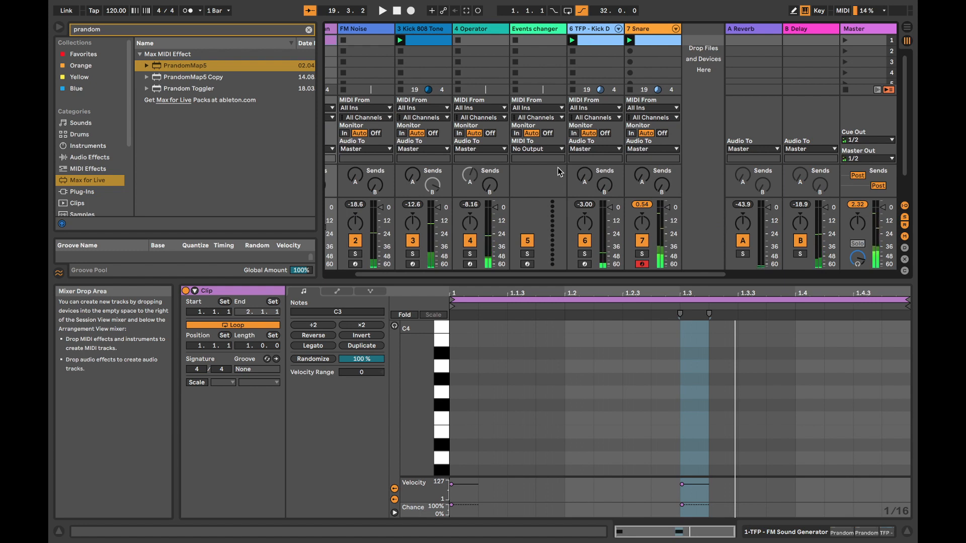
left_click(85, 146)
left_click(89, 31)
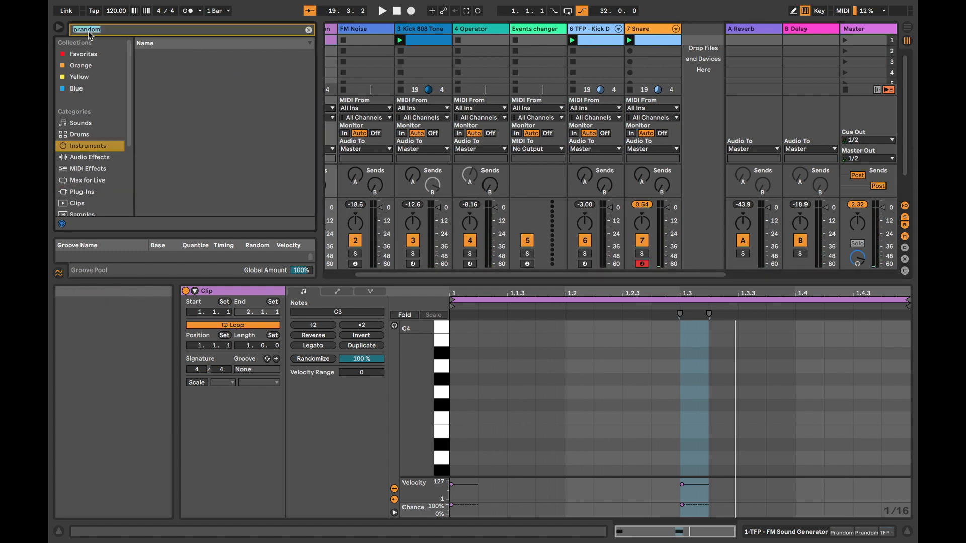
key("BackSpace")
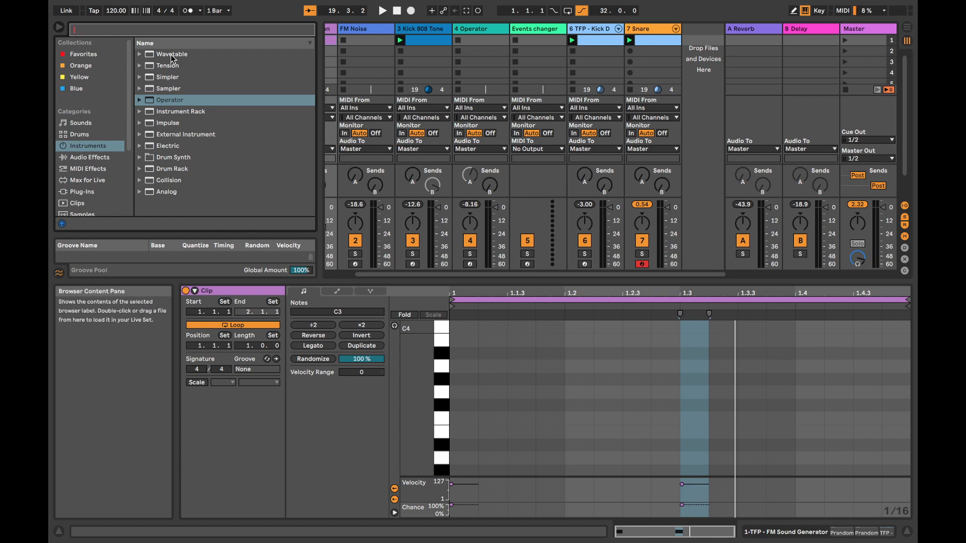
left_click_drag(171, 58, 710, 117)
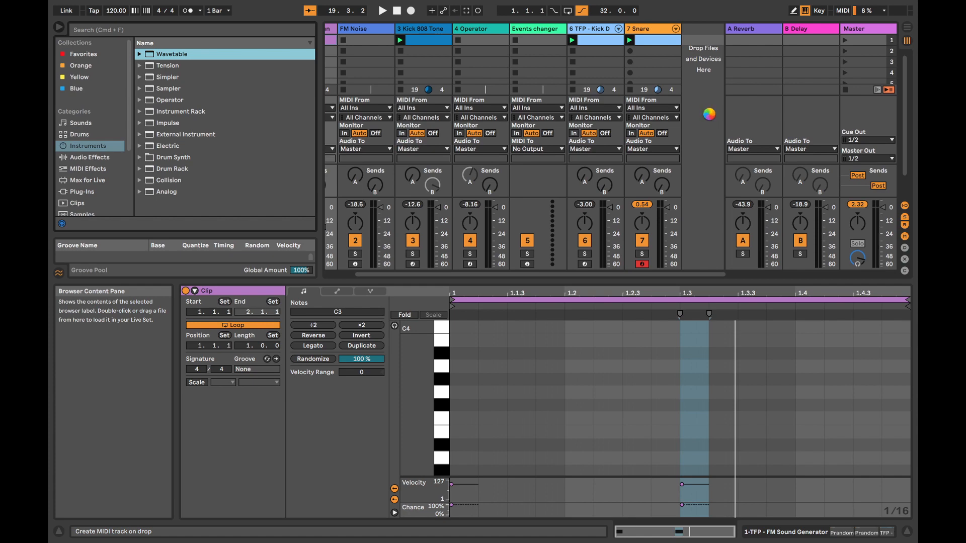
left_click_drag(709, 114, 709, 117)
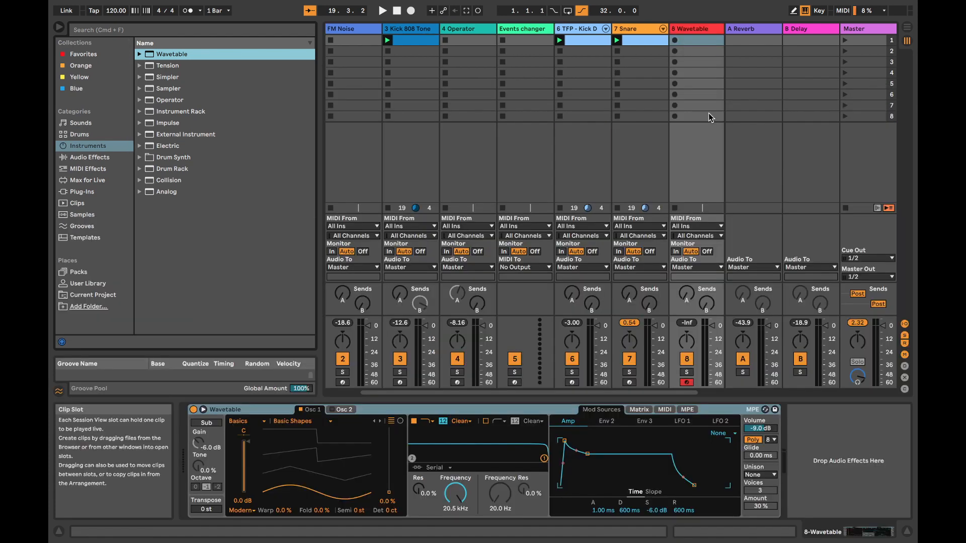
Shape Wavetable's amp envelope with 2.55 s attack, 470 ms decay, -9.8 dB sustain and 5.97 s release while testing a note
key("a")
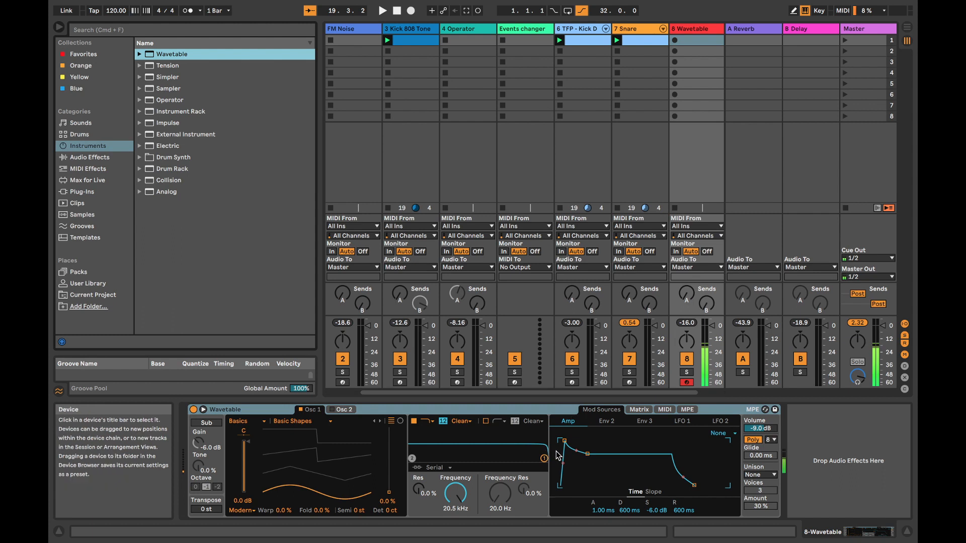
left_click_drag(557, 455, 564, 455)
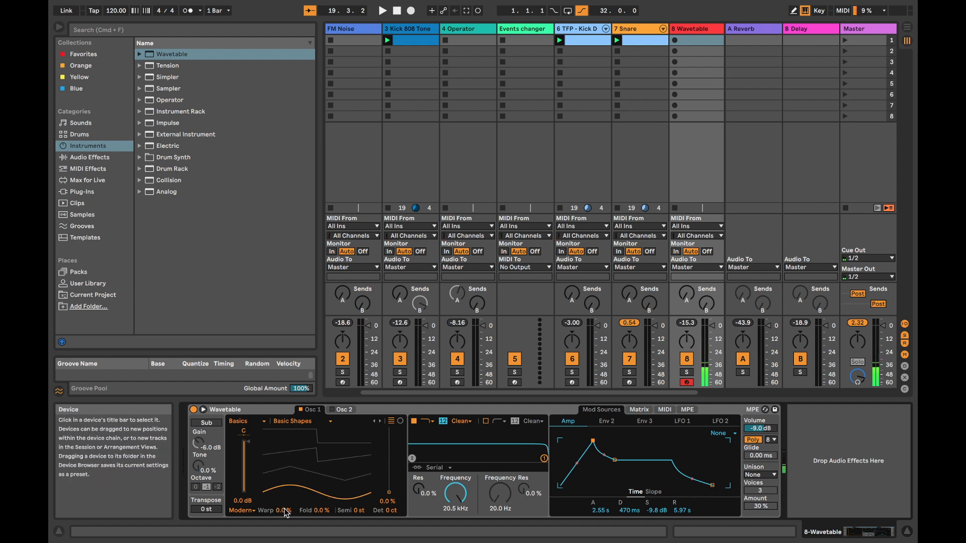
Set Wavetable's oscillator 1 effect to Fm with 33% amount and 30% tune
left_click_drag(321, 510, 321, 494)
left_click(253, 510)
left_click(246, 484)
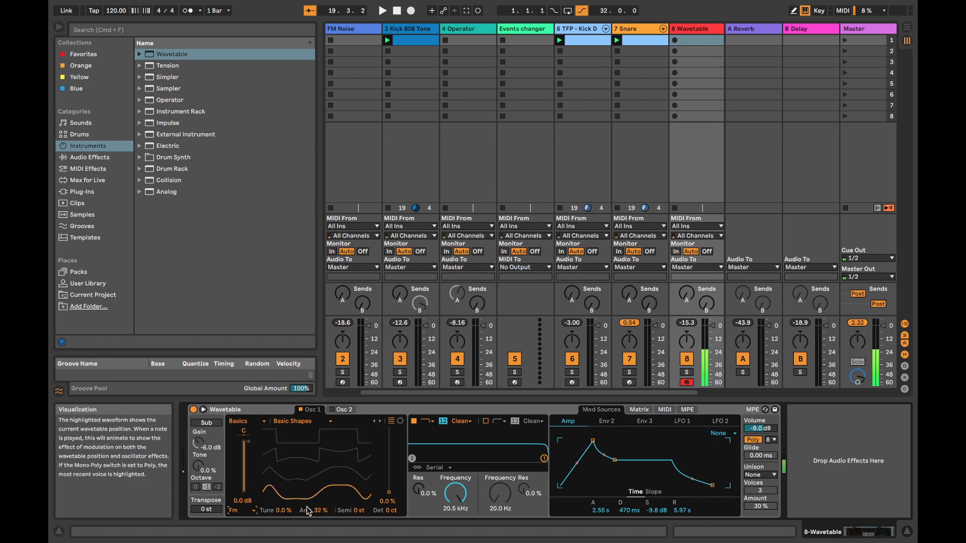
mouse_move(286, 512)
left_mouse_down()
mouse_move(286, 461)
mouse_move(286, 496)
left_mouse_up()
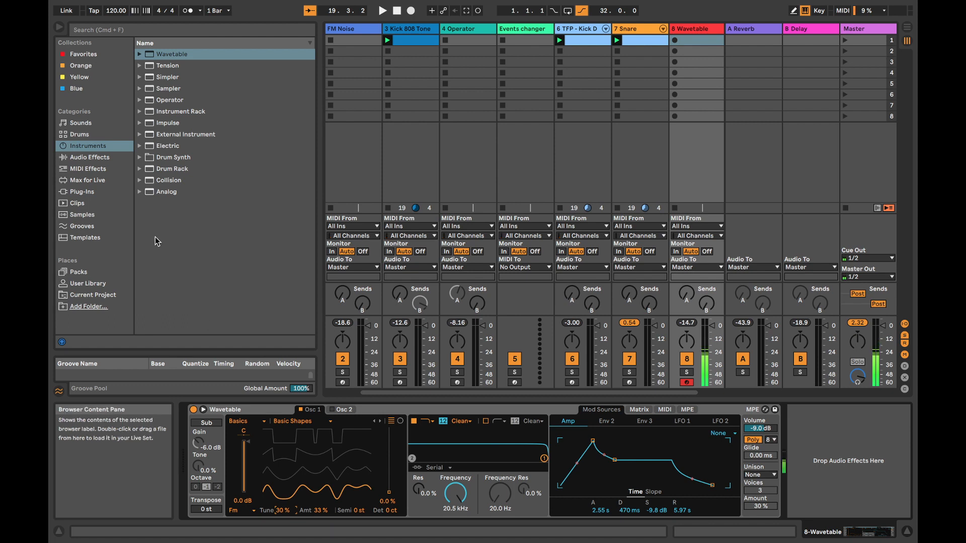
left_click(107, 170)
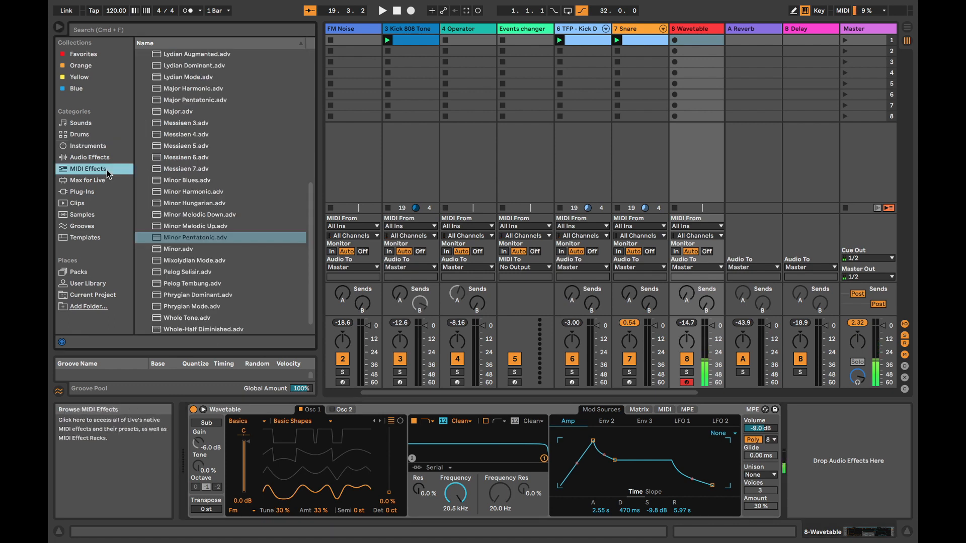
left_click(91, 32)
type("seq")
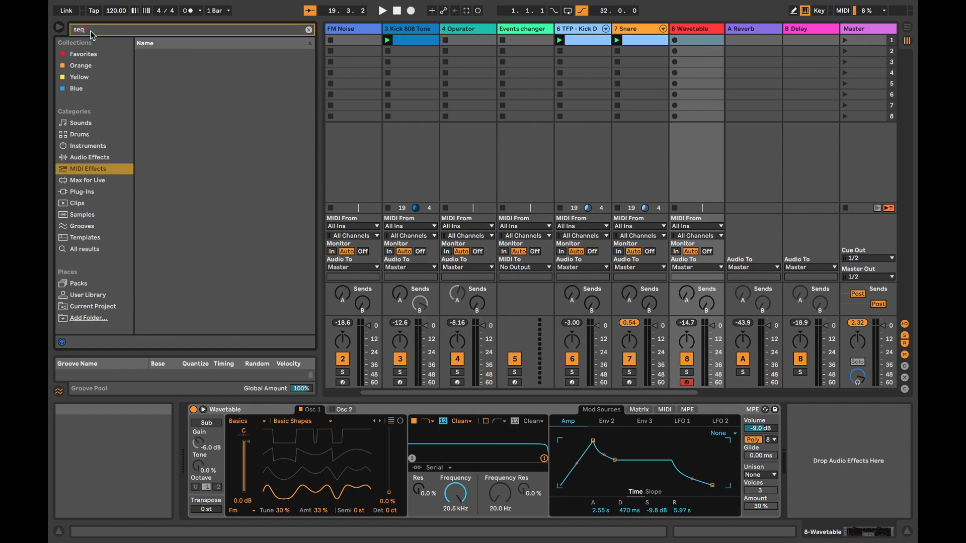
key("BackSpace")
key("BackSpace")
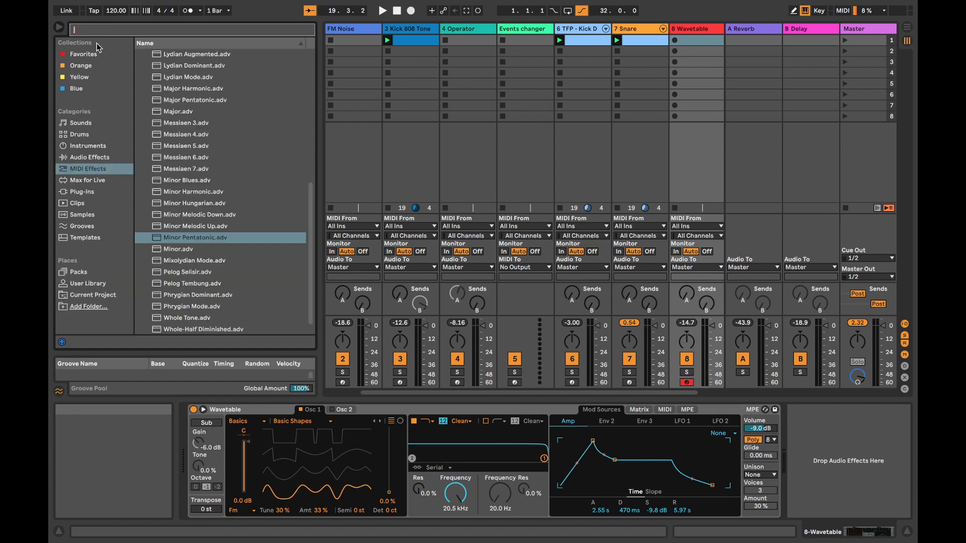
Search the Max for Live devices for "seq" and load Step Sequencer before Wavetable
left_click(85, 180)
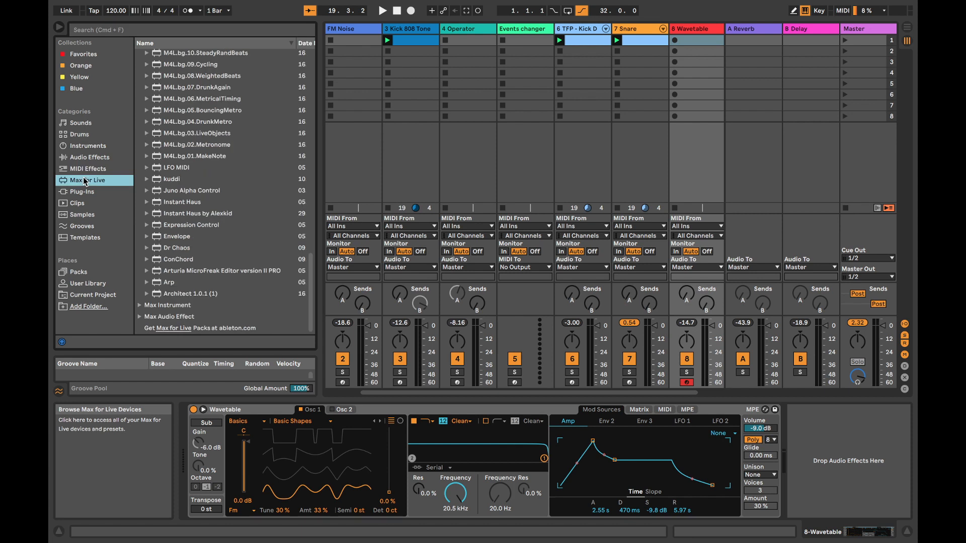
left_click(99, 30)
type("seq")
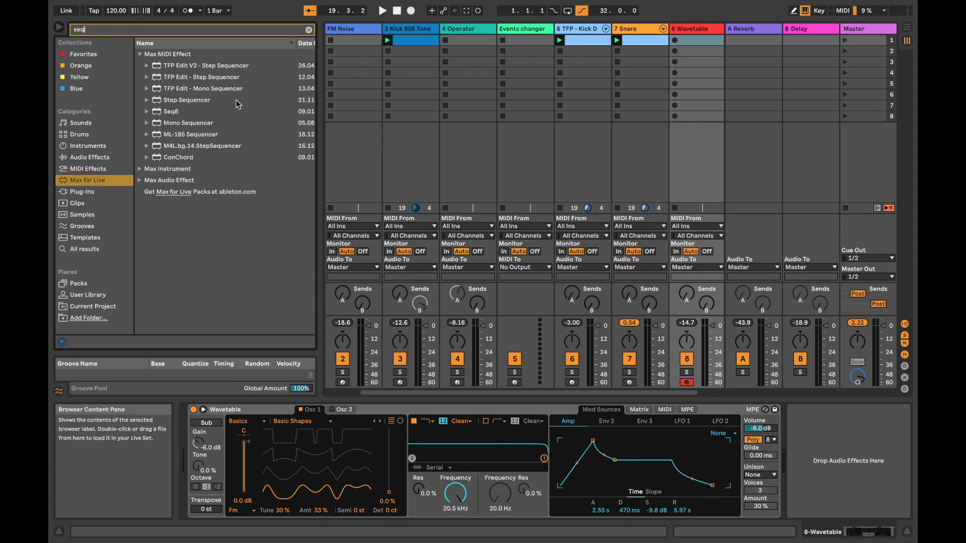
double_click(230, 104)
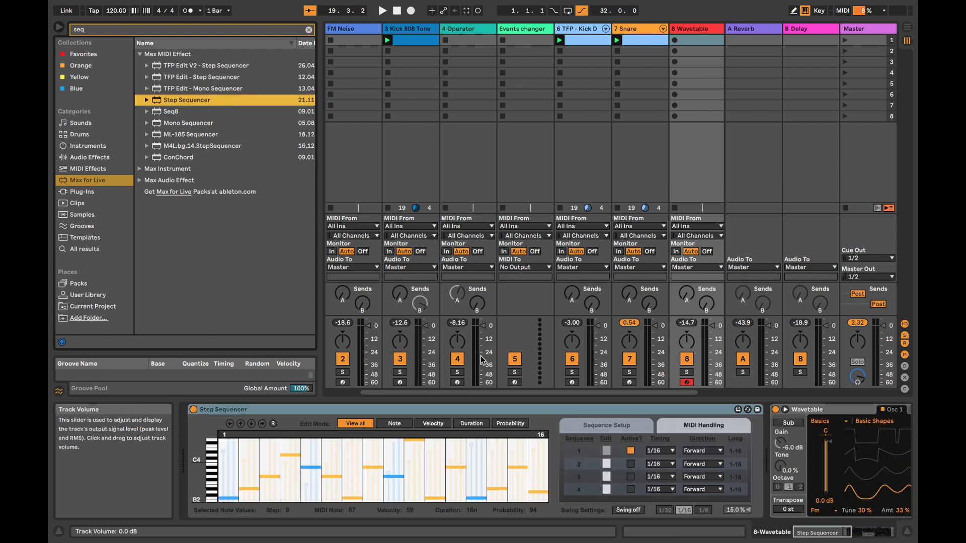
Set the timing of sequence 1 in the Step Sequencer to 1/2 and play the set to audition it
left_click(669, 452)
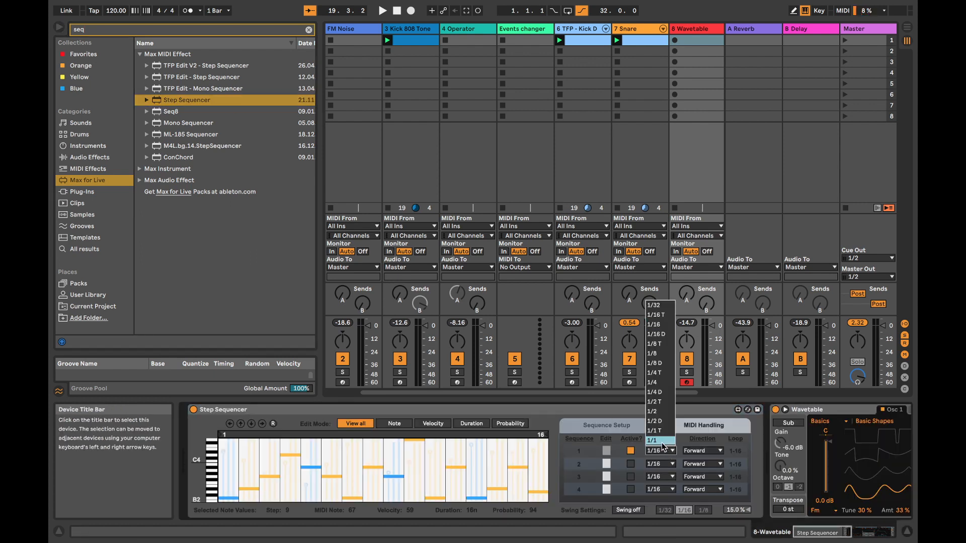
left_click(666, 412)
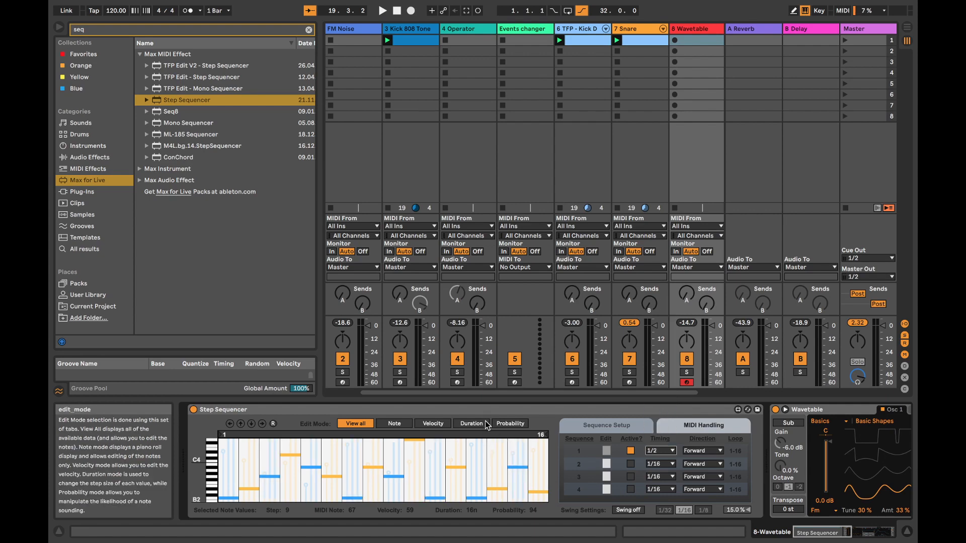
key("space")
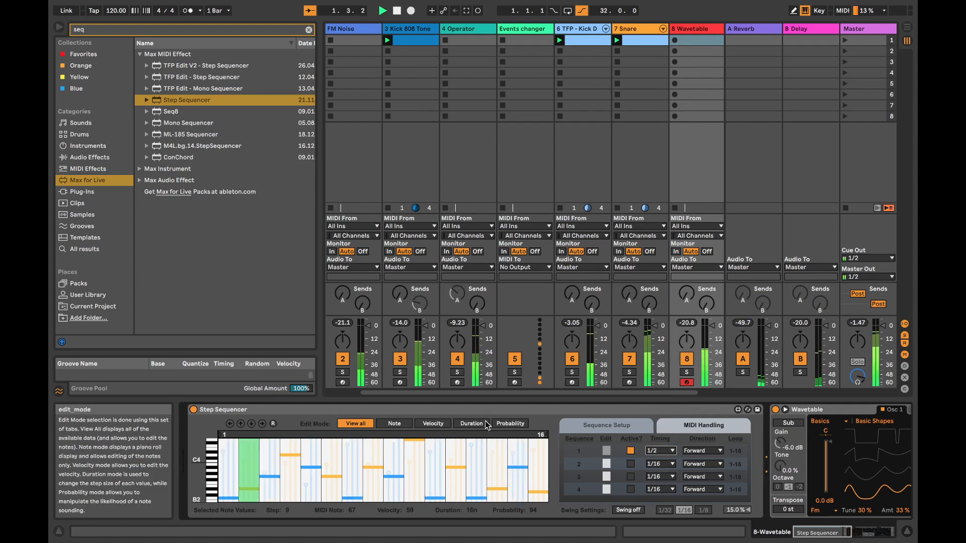
scroll(585, 433, "right", 10)
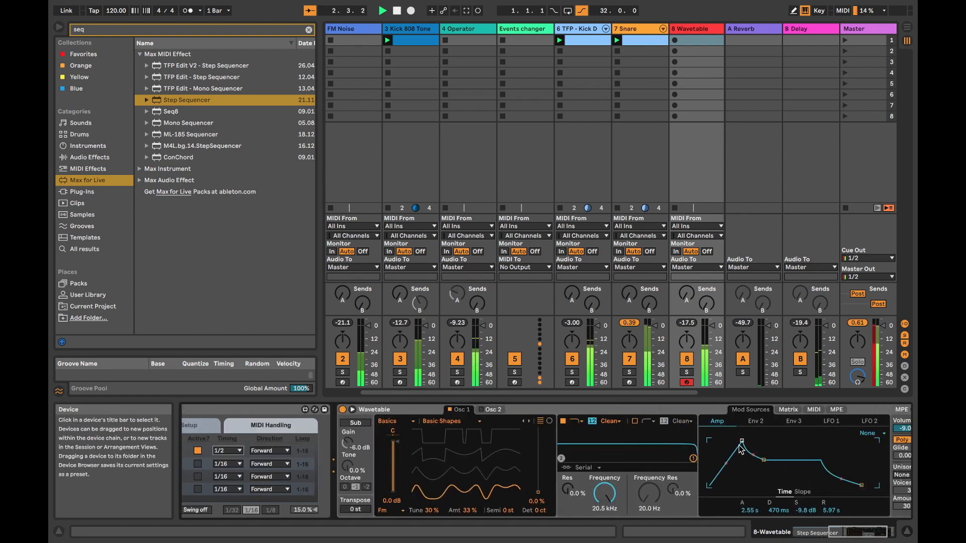
scroll(854, 456, "right", 3)
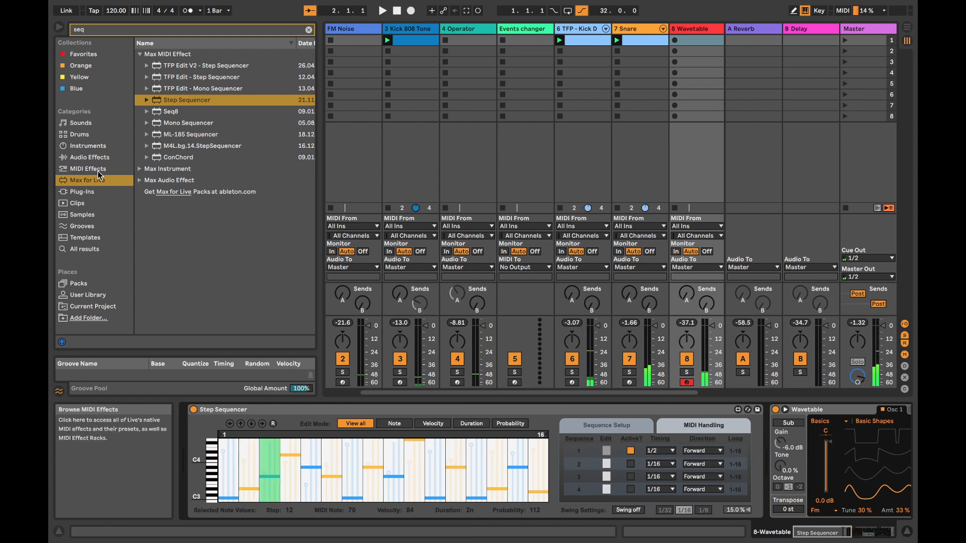
Group the Step Sequencer into a MIDI Effect Rack and duplicate its chain twice
left_click(298, 409)
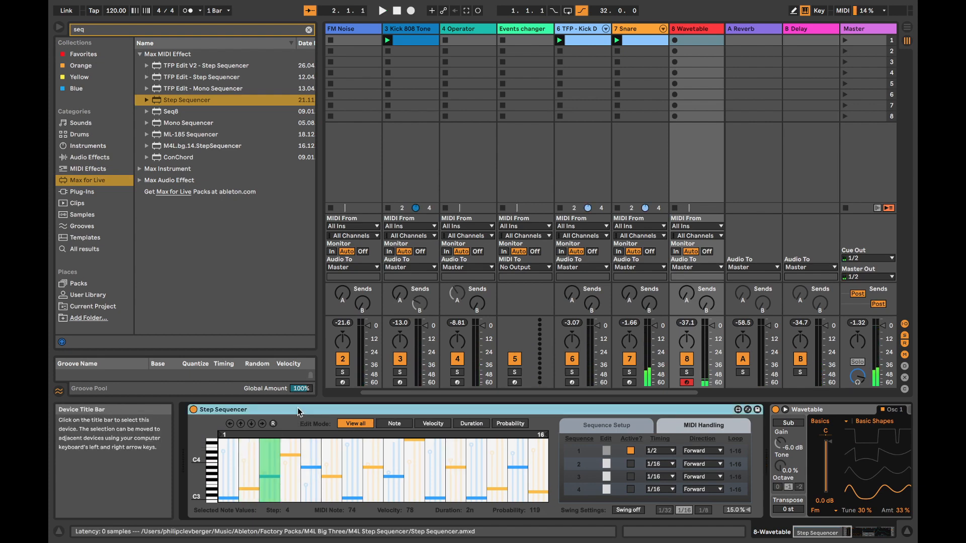
key("ctrl+g")
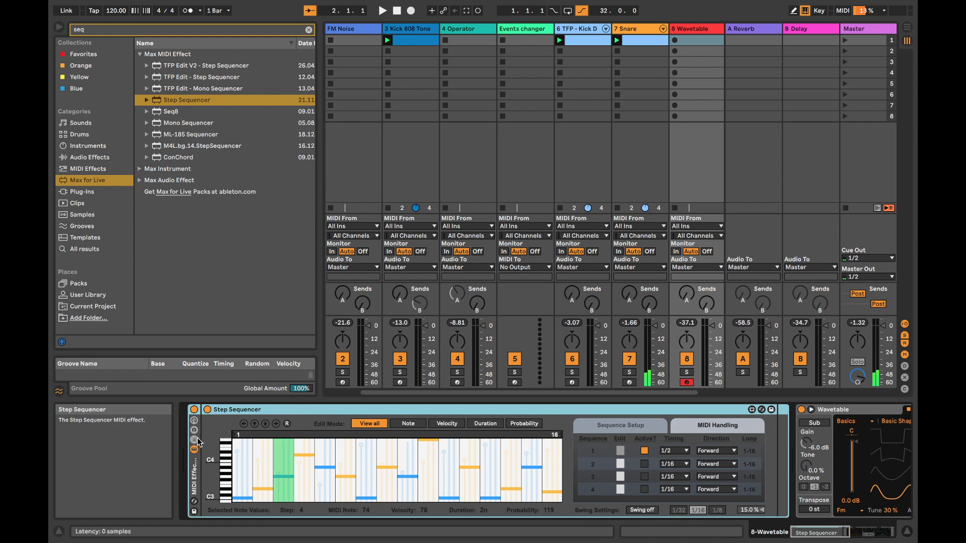
left_click(231, 436)
key("ctrl+d")
key("ctrl+d")
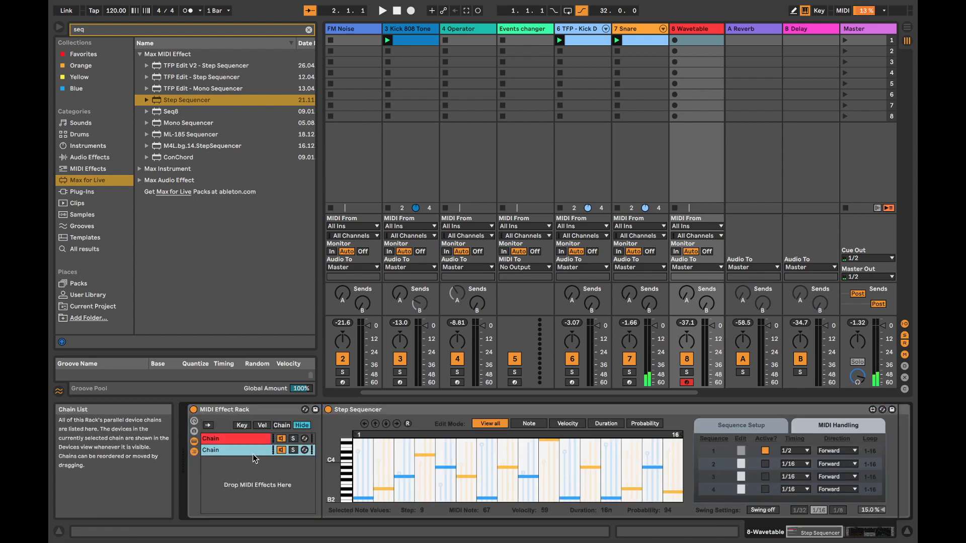
Randomize the Step Sequencer patterns in the second and third chains of the MIDI Effect Rack
left_click(243, 441)
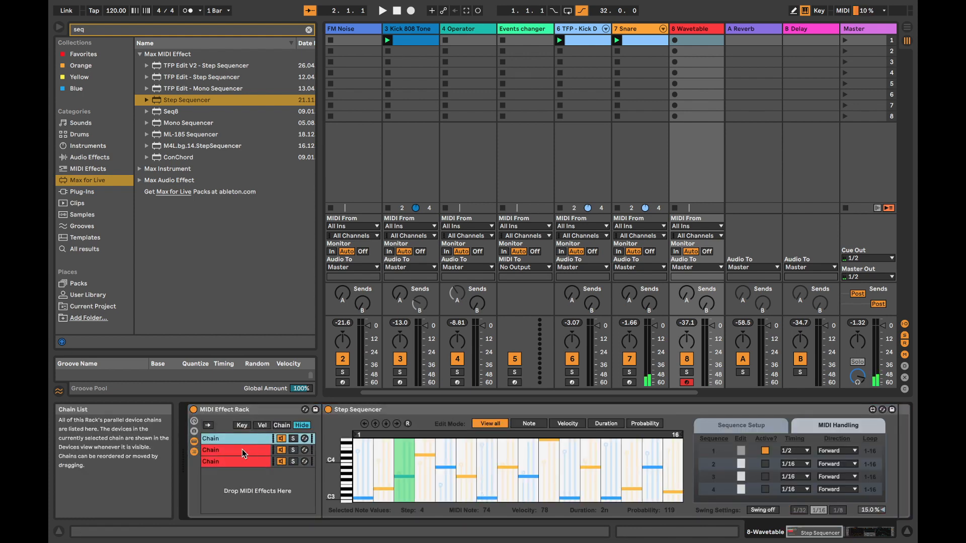
left_click(242, 450)
left_click(407, 424)
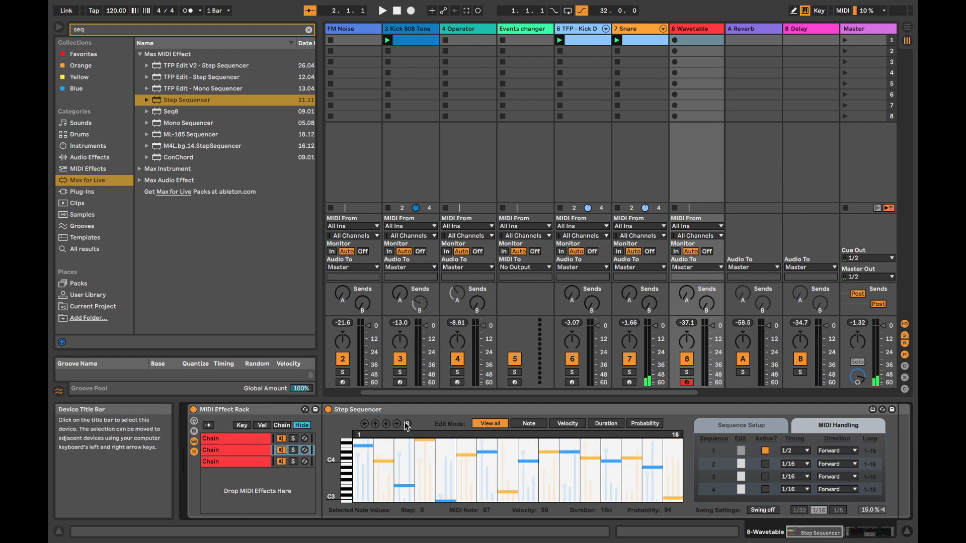
left_click(242, 454)
left_click(243, 463)
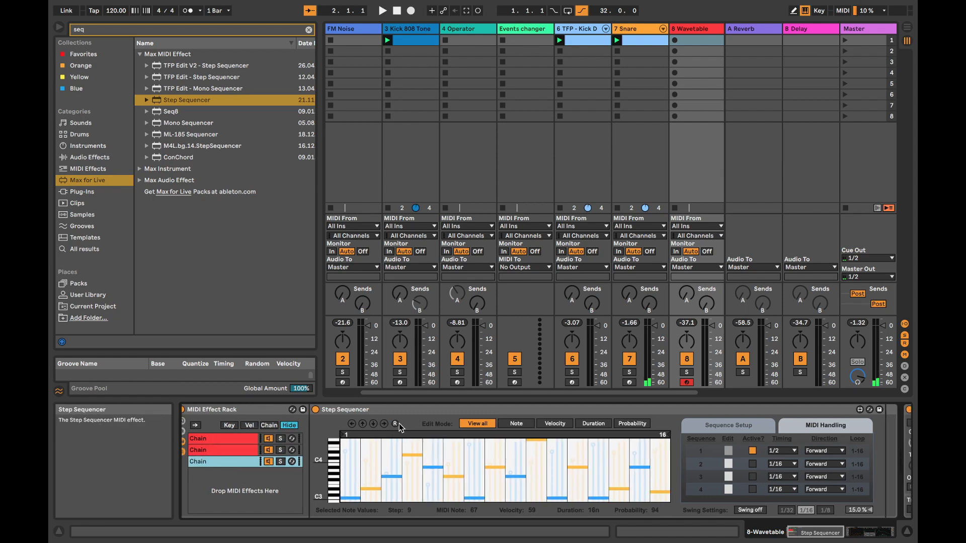
left_click(395, 423)
Randomize the step durations of the Step Sequencer in each of the three MIDI Effect Rack chains
left_click(592, 423)
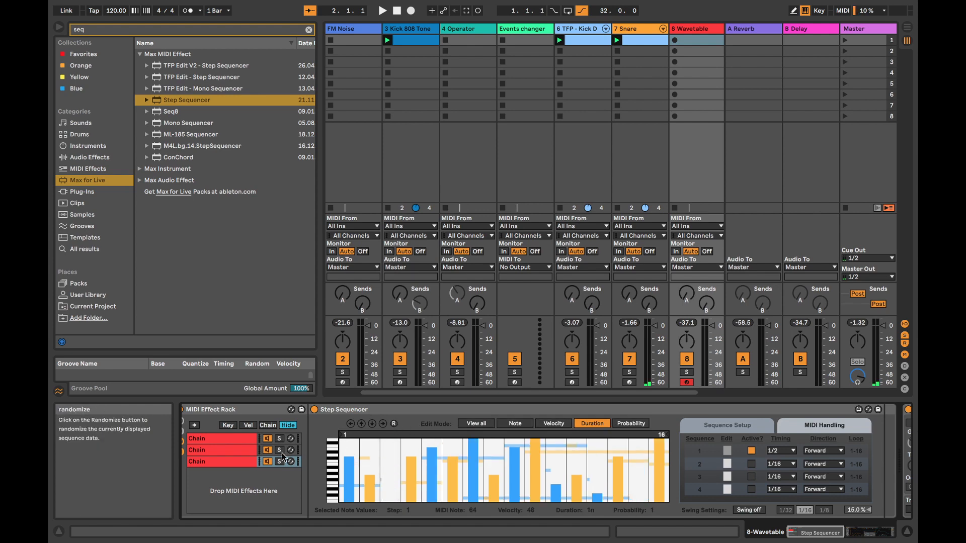
left_click(235, 453)
left_click(592, 424)
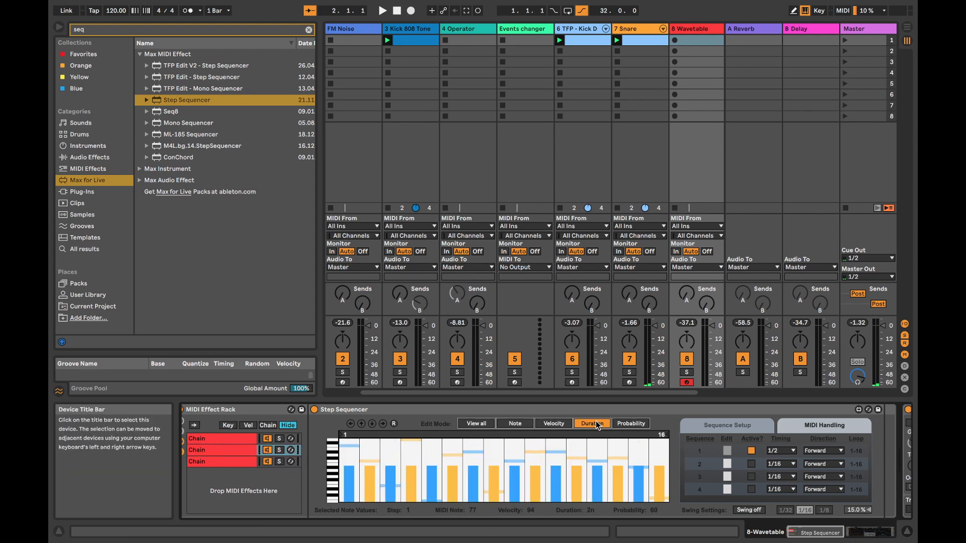
left_click(244, 438)
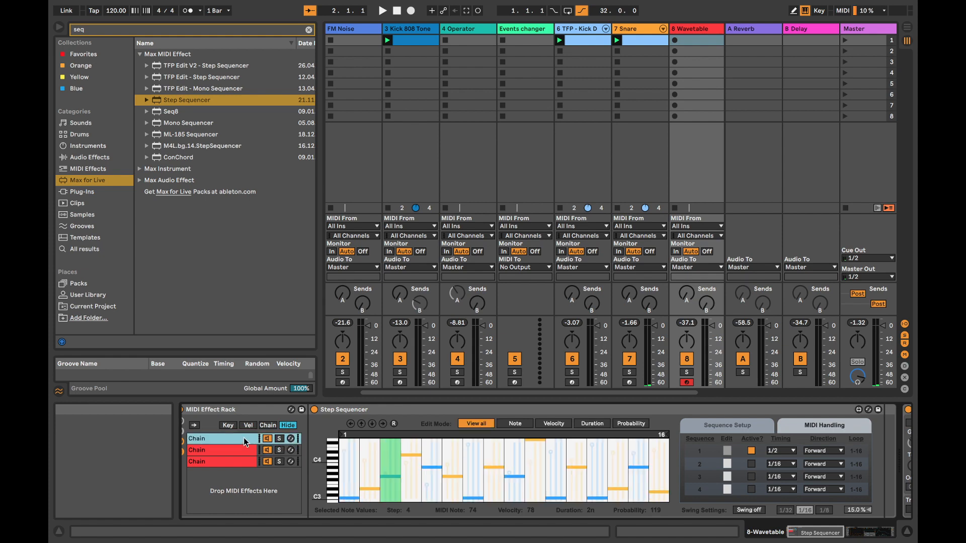
left_click(582, 424)
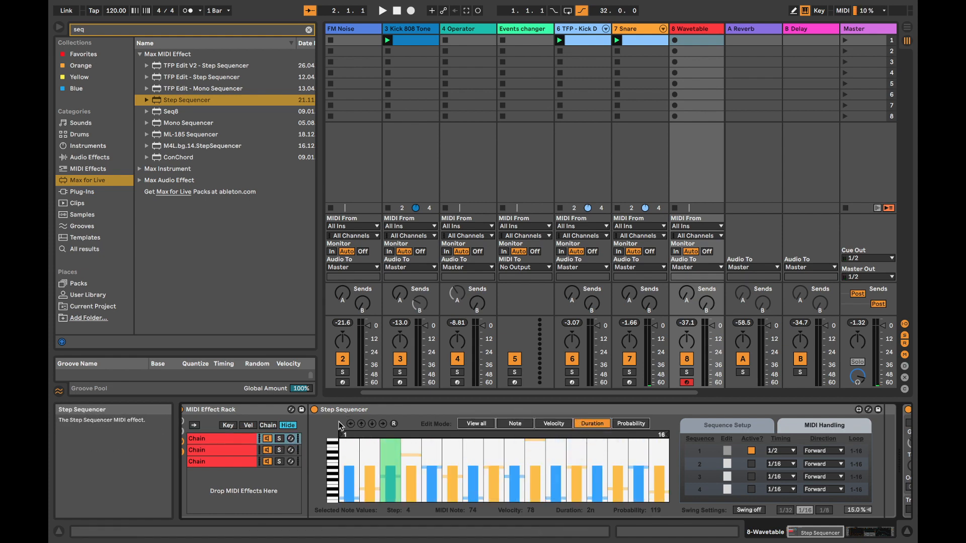
Redraw the step probabilities in all three Step Sequencer chains, lowering the high ones to medium values, with about 37 on the first chain's first step
left_click(631, 424)
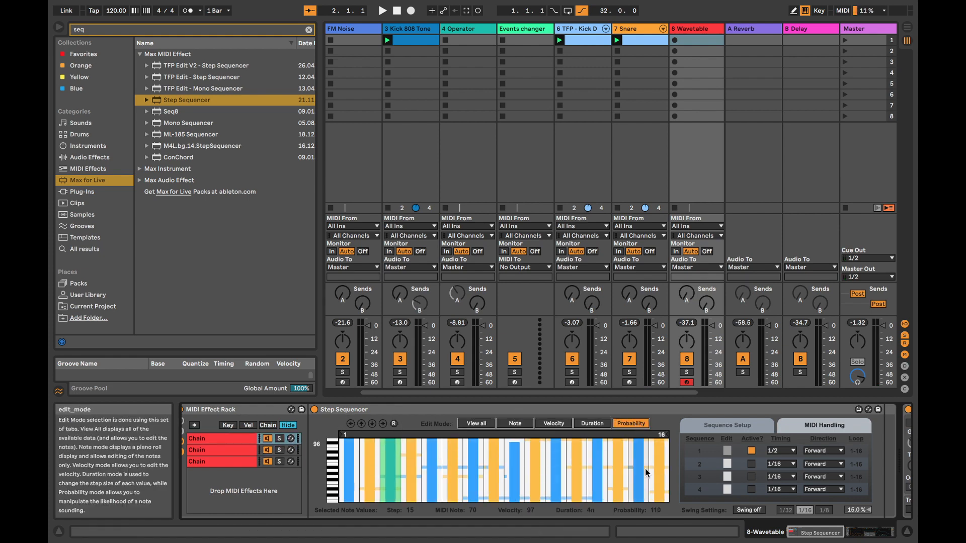
mouse_move(657, 468)
left_mouse_down()
mouse_move(632, 482)
mouse_move(350, 482)
left_mouse_up()
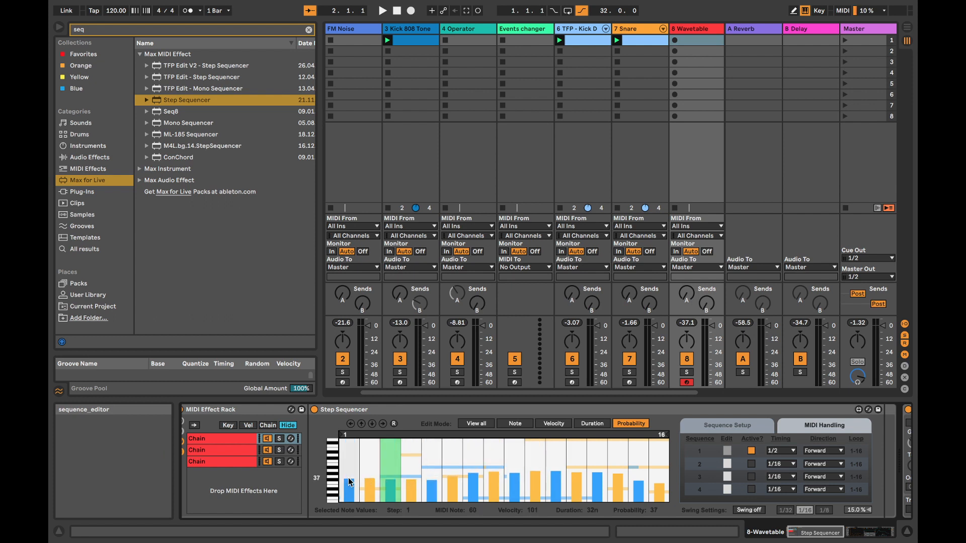
left_click(592, 424)
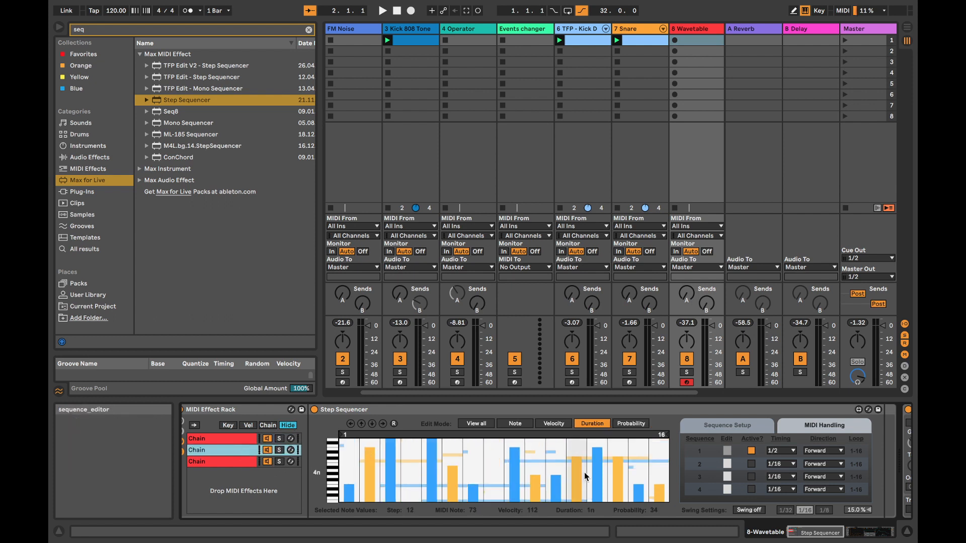
left_click(631, 423)
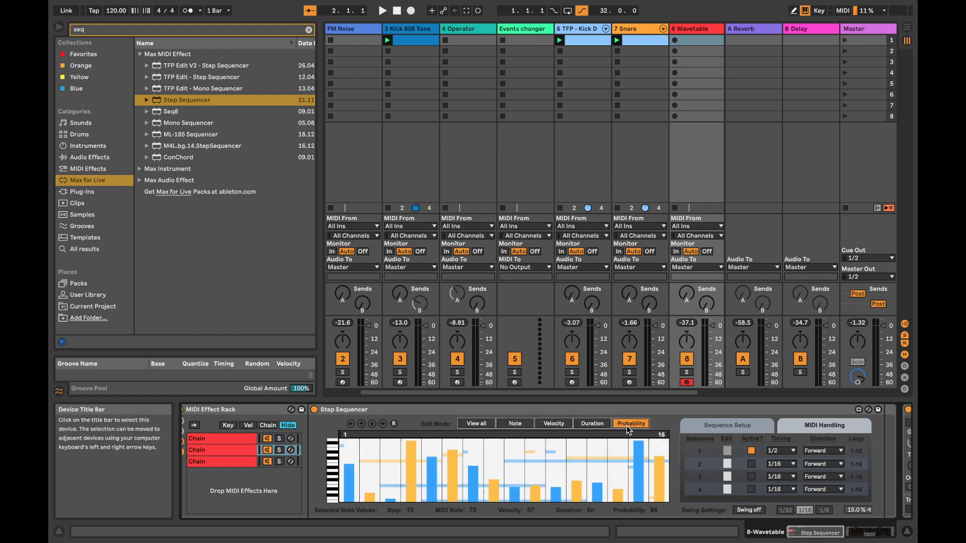
left_click_drag(641, 463, 618, 463)
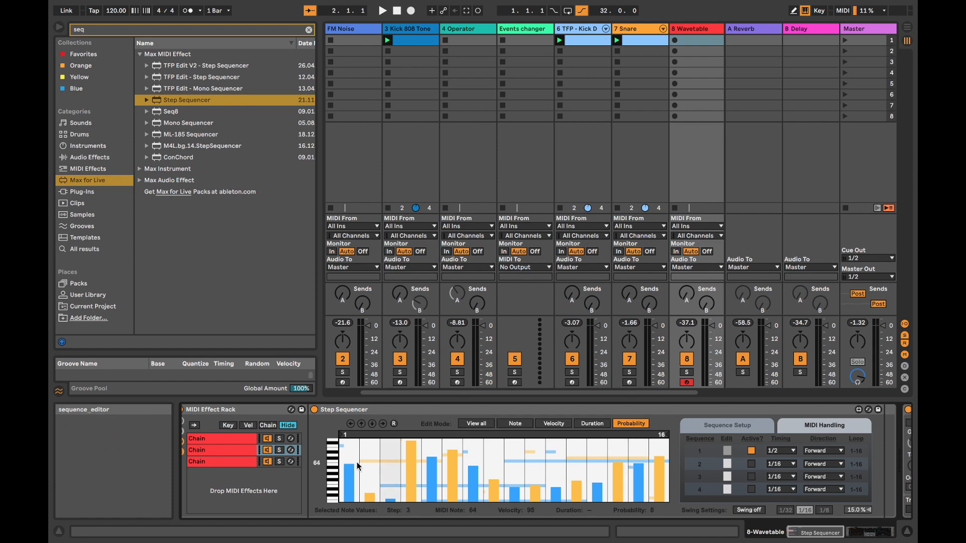
left_click(194, 461)
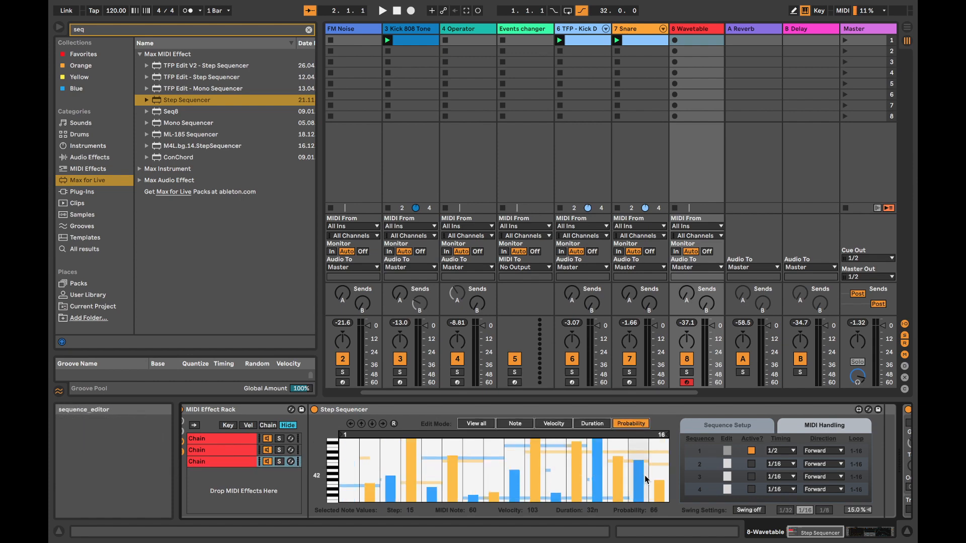
mouse_move(645, 475)
left_mouse_down()
mouse_move(352, 477)
mouse_move(376, 482)
left_mouse_up()
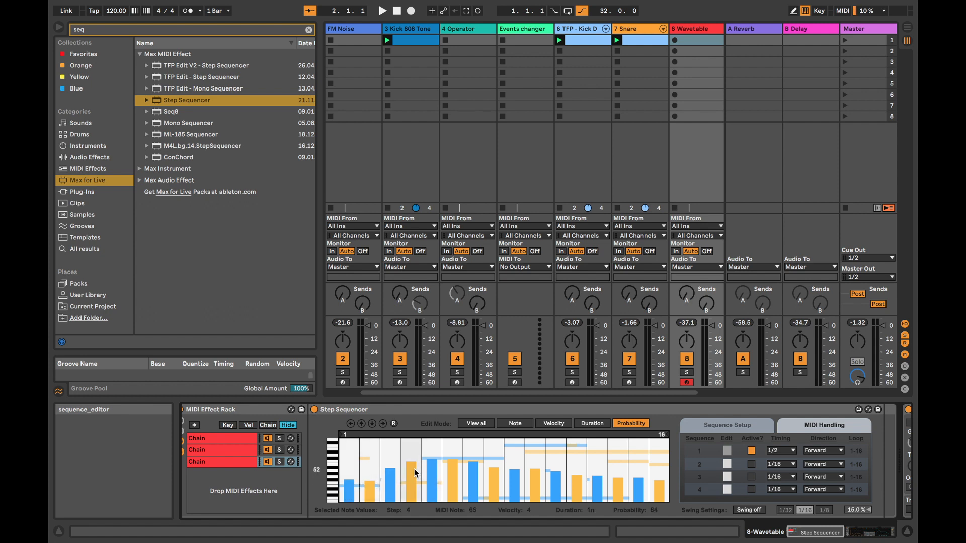
Clear the browser search and load the Minor Pentatonic scale preset from the MIDI effects between the rack and Wavetable
left_click(89, 157)
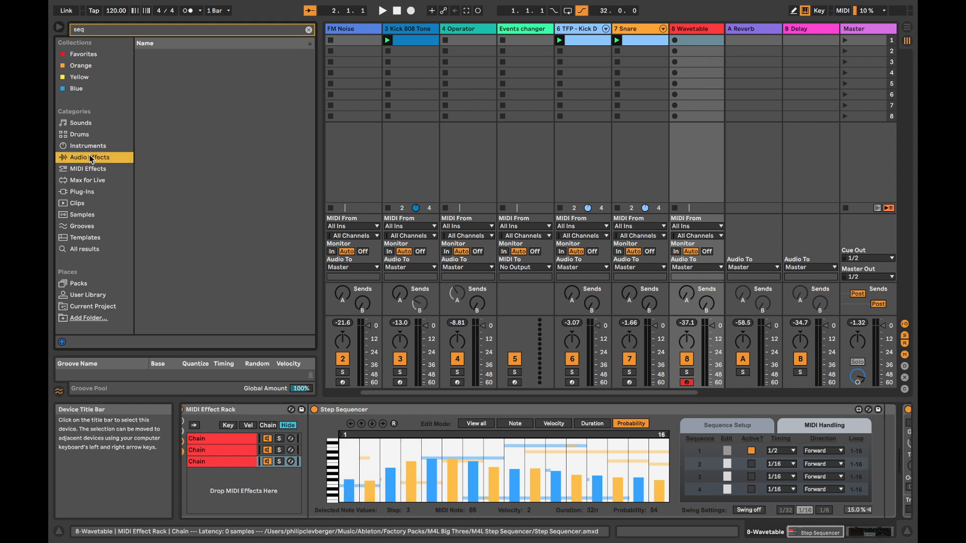
left_click(87, 32)
key("BackSpace")
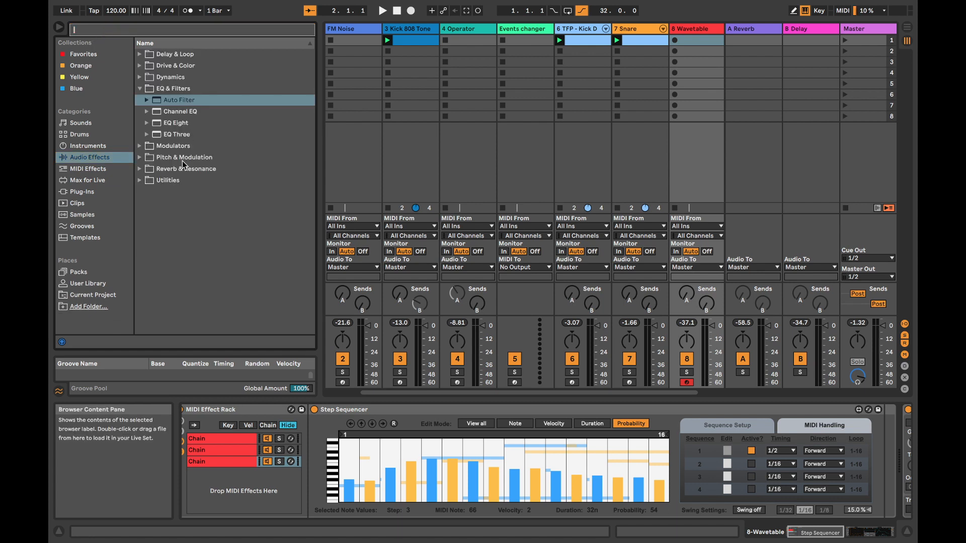
left_click(110, 170)
left_click_drag(198, 237, 718, 419)
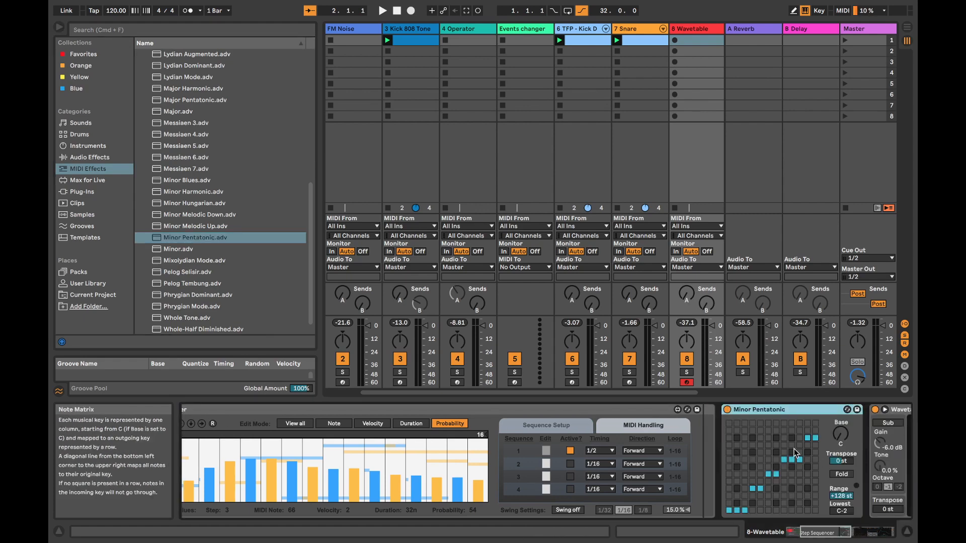
Audition the set, set the Wavetable track's volume to -3.0 dB and transpose the Wavetable instrument to -12 st
key("space")
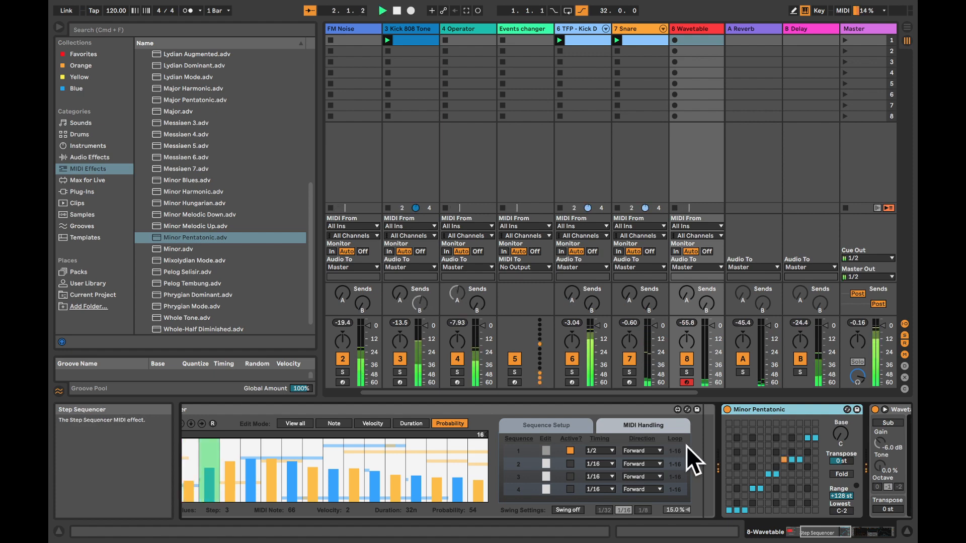
scroll(686, 446, "left", 3)
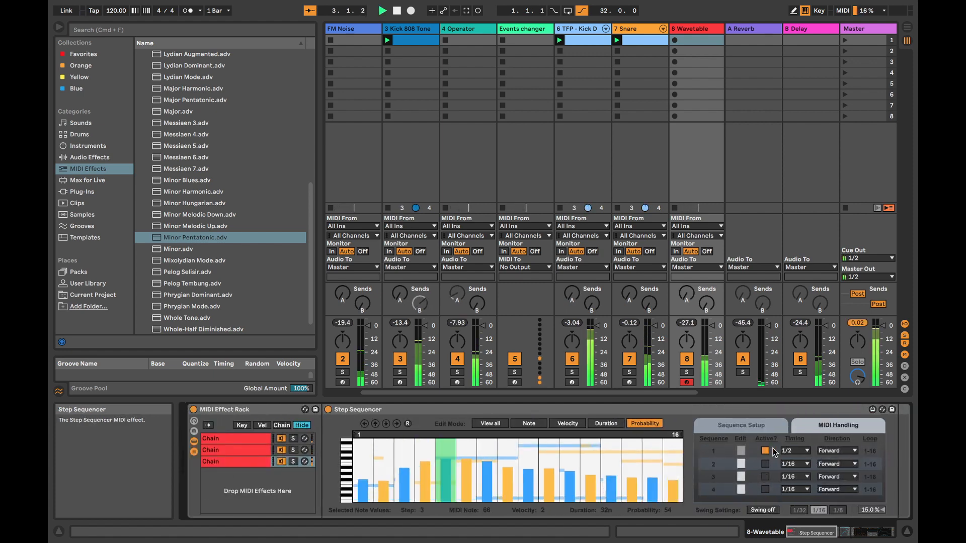
scroll(773, 453, "right", 5)
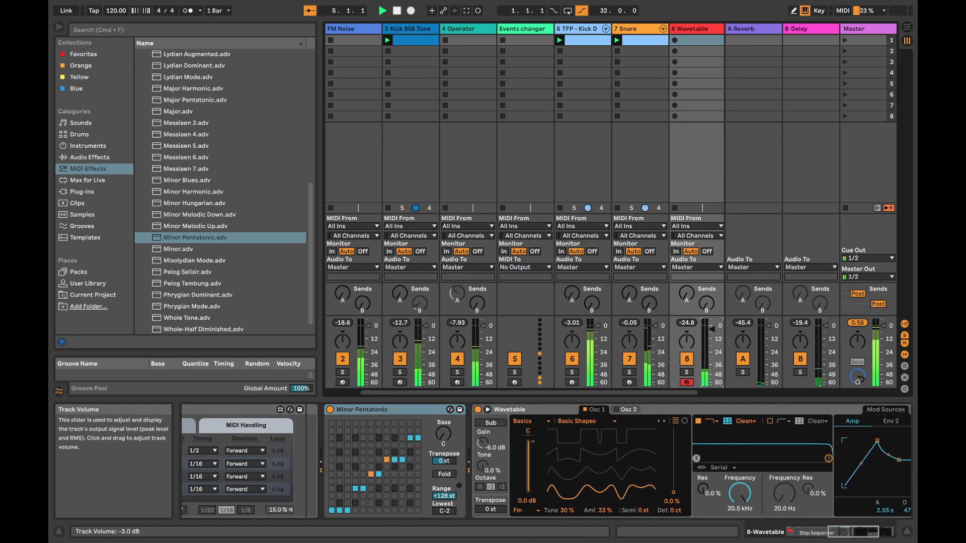
scroll(568, 478, "left", 3)
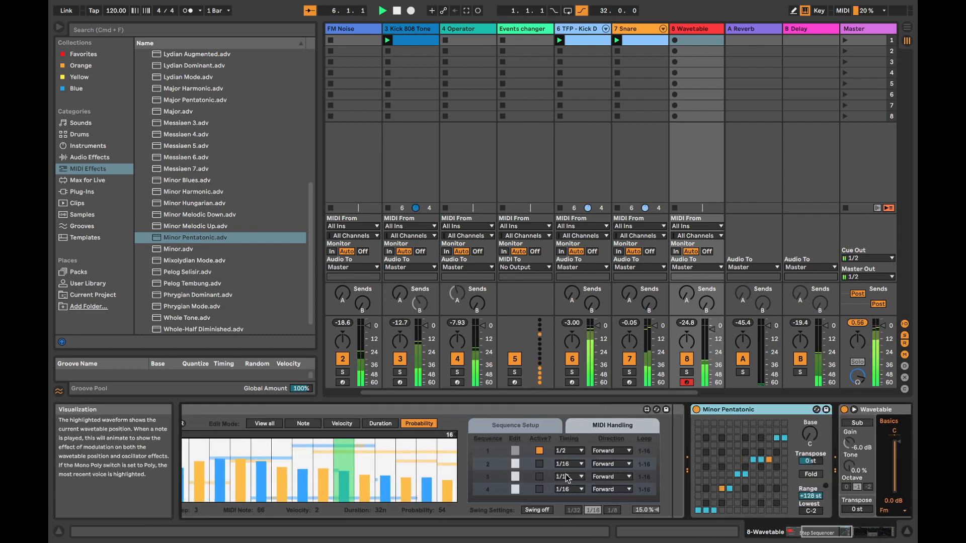
scroll(568, 478, "right", 6)
scroll(567, 477, "right", 3)
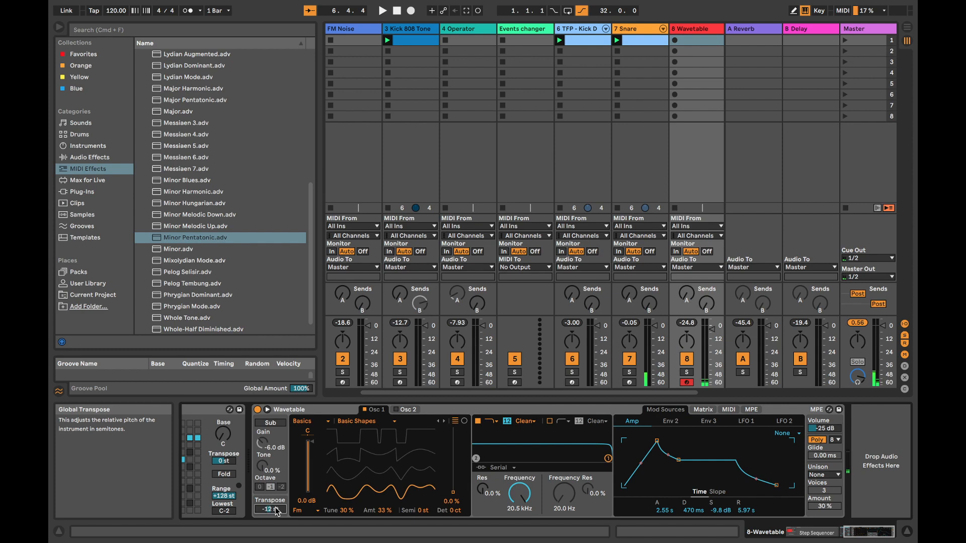
Play the set again and lower the Wavetable track's volume further by ear
key("space")
scroll(281, 483, "left", 6)
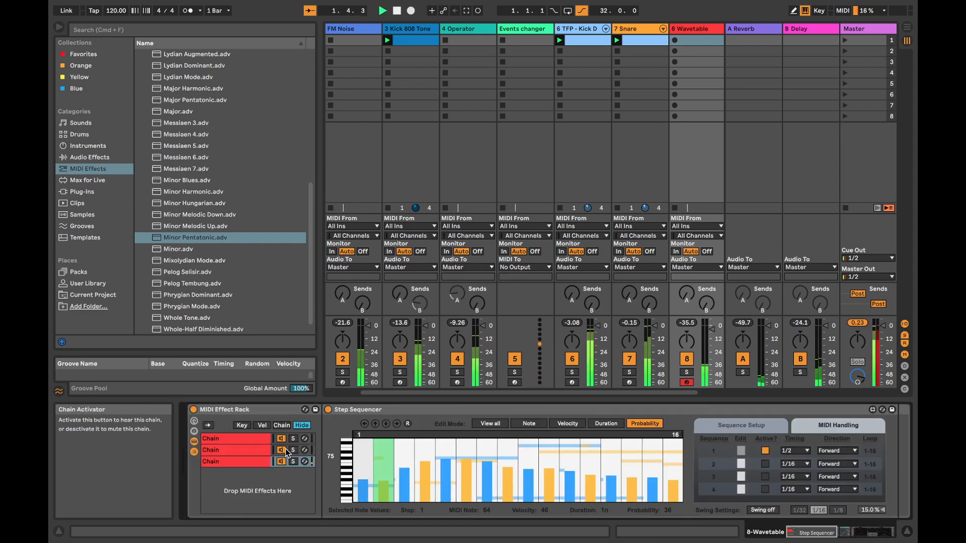
scroll(699, 333, "right", 1)
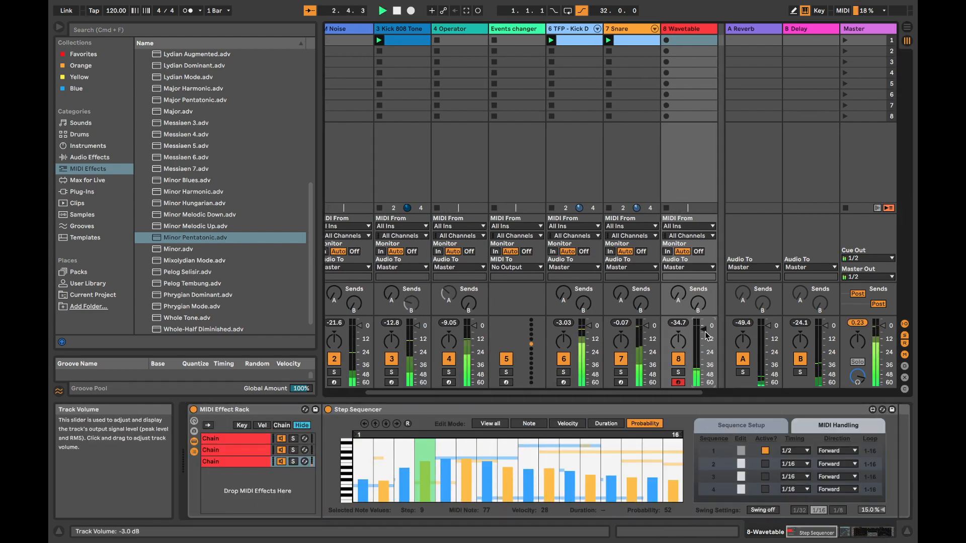
left_click_drag(707, 336, 702, 338)
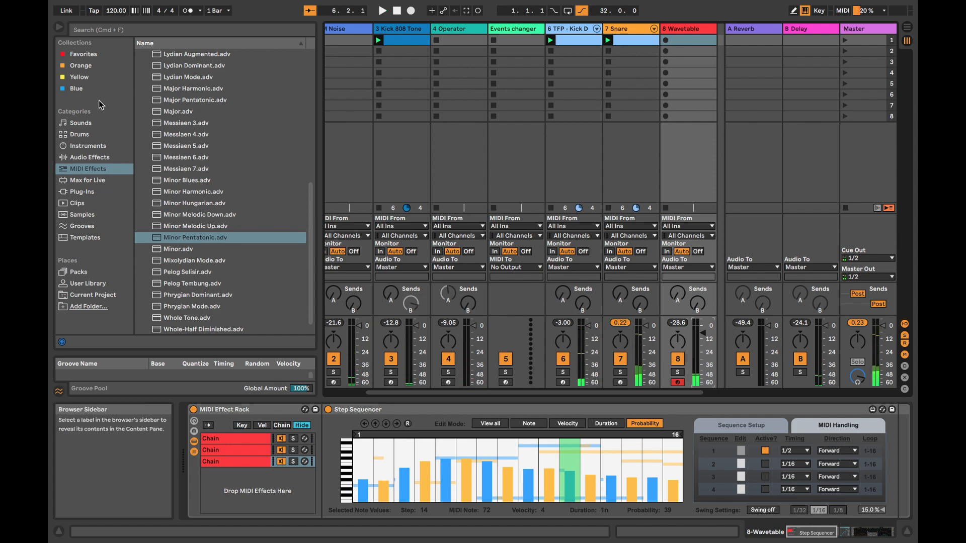
Search the Max for Live devices for "prandom" and load PrandomMap5 before Wavetable
left_click(88, 182)
left_click(92, 30)
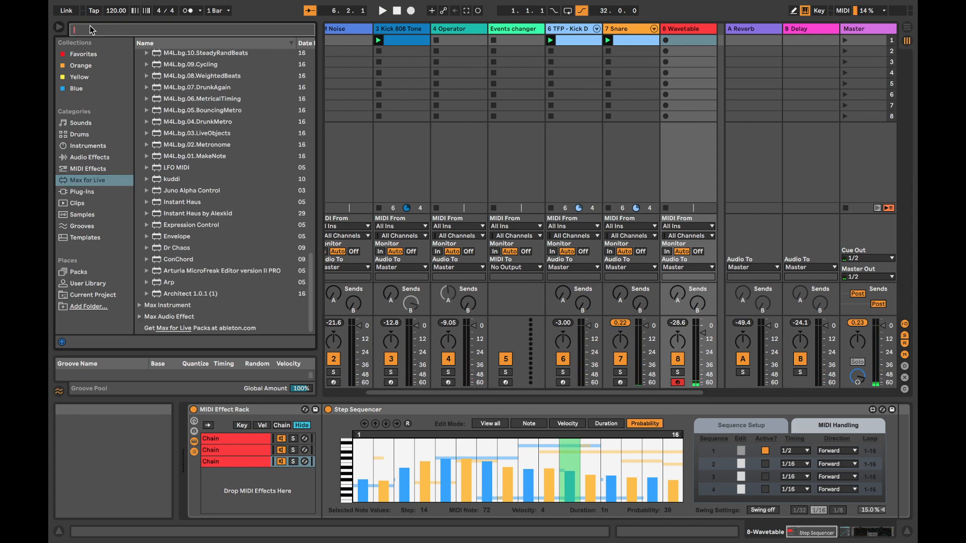
type("prandom")
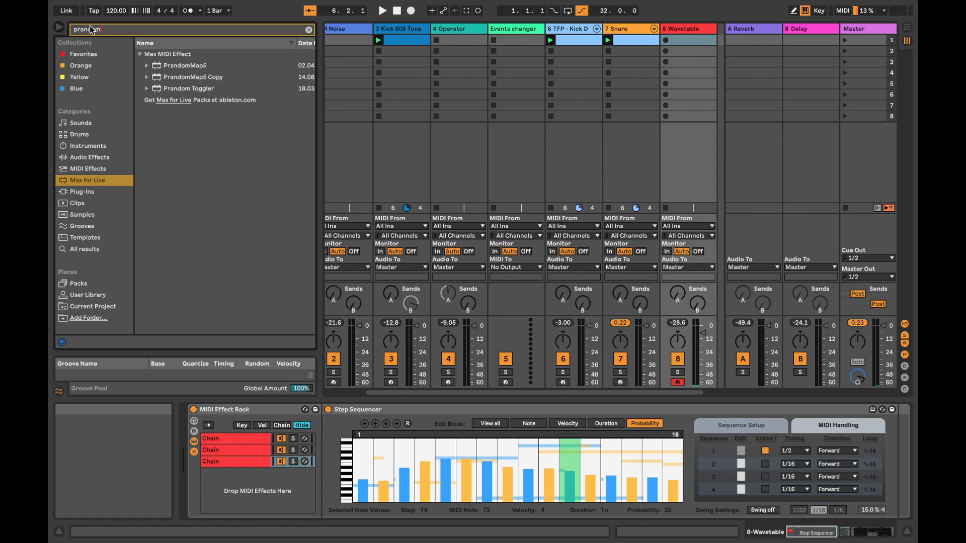
double_click(166, 66)
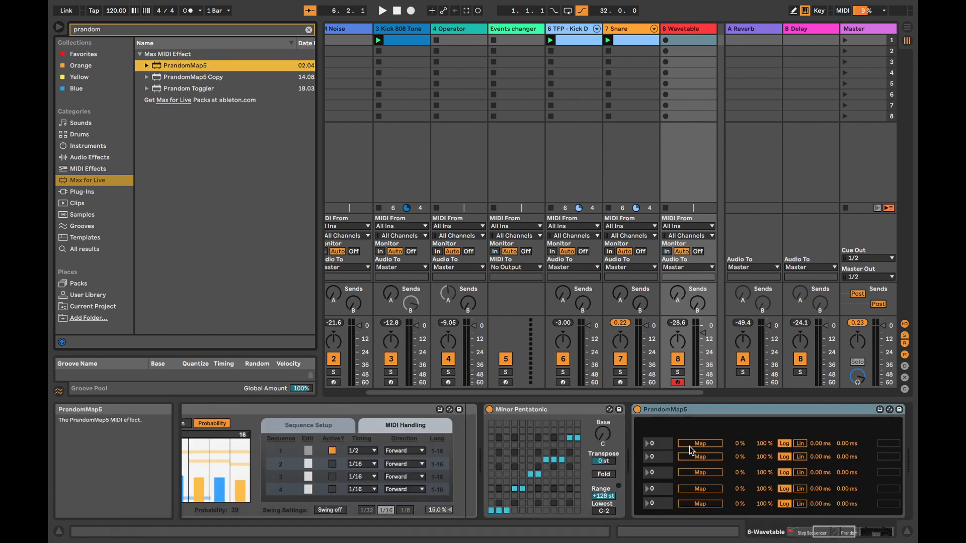
Map the first PrandomMap5 slot to Wavetable's Osc 1 FM Amt and the second slot to its FM Tune
left_click(716, 443)
scroll(715, 447, "right", 10)
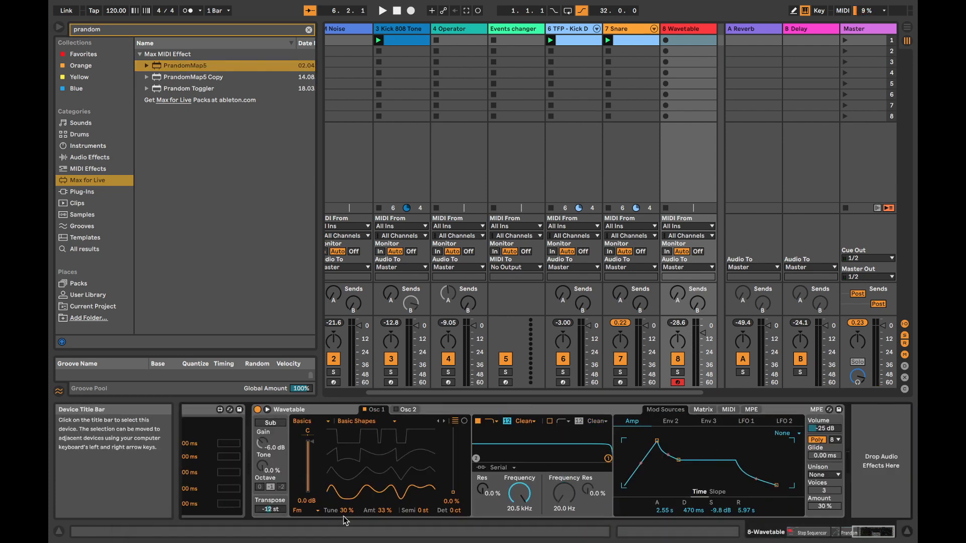
left_click(383, 511)
scroll(331, 504, "left", 5)
left_click(274, 456)
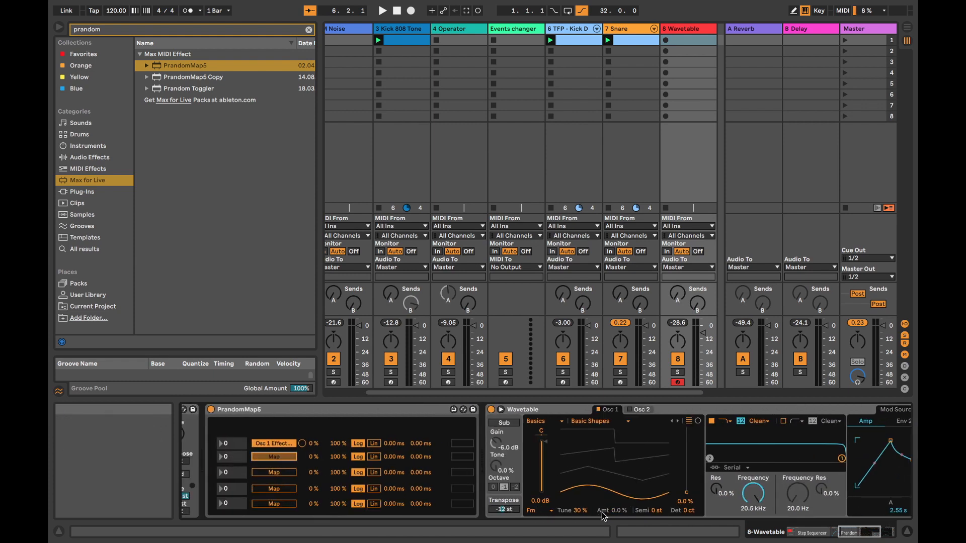
left_click(571, 511)
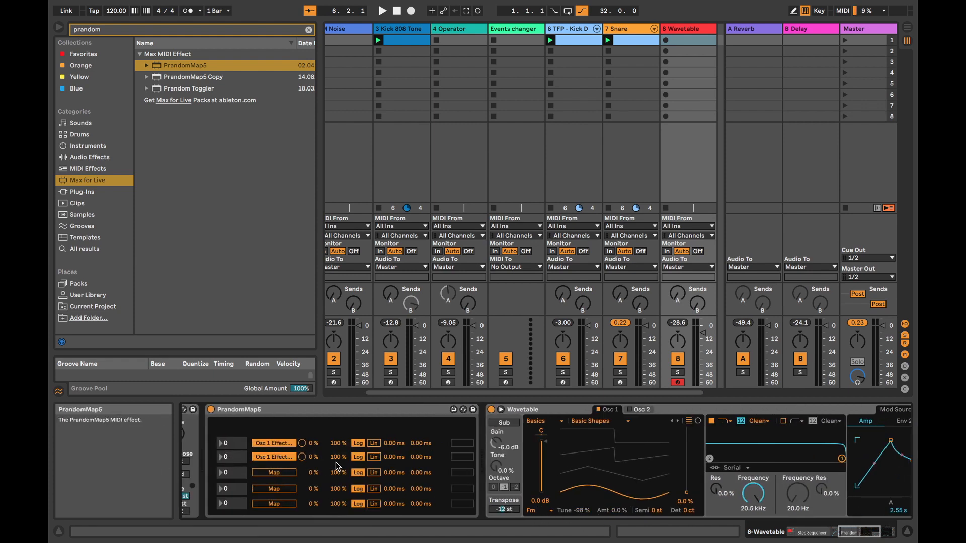
During playback, set the PrandomMap5 times to 244 ms and 220 ms in the first slot and 102 ms and 157 ms in the second
key("space")
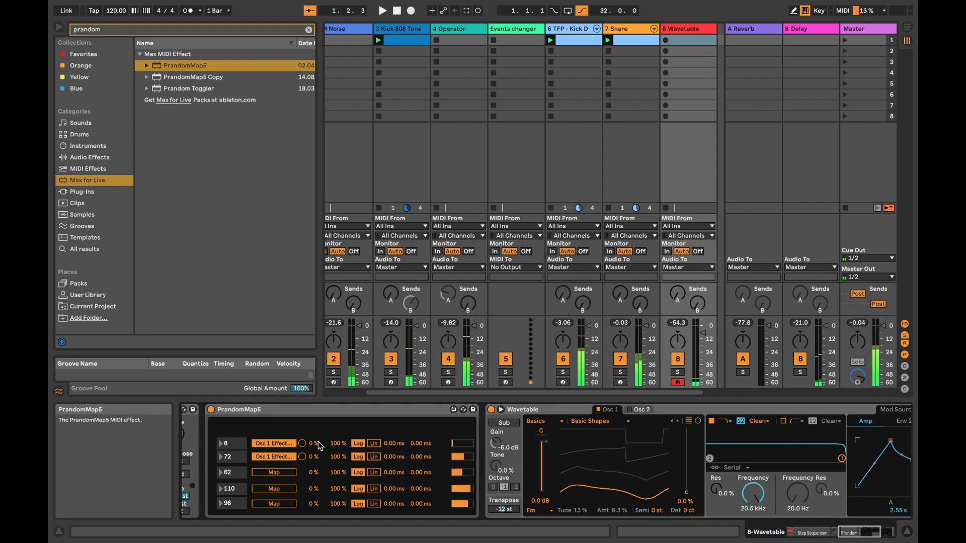
left_click_drag(417, 443, 392, 420)
left_click_drag(420, 457, 434, 484)
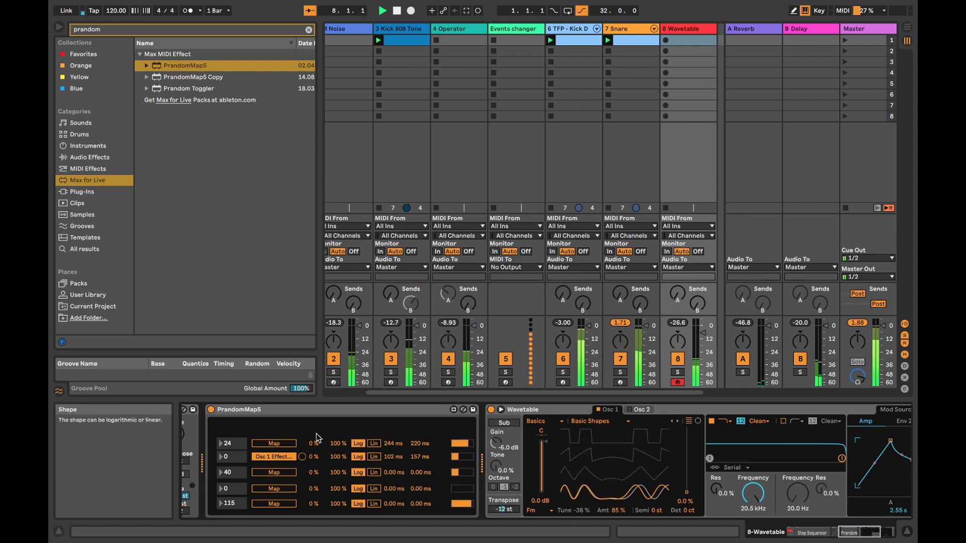
Clear the second PrandomMap5 mapping and set Wavetable's Osc 1 FM Tune to 0.0 % and Amt to 27 %
left_click(303, 458)
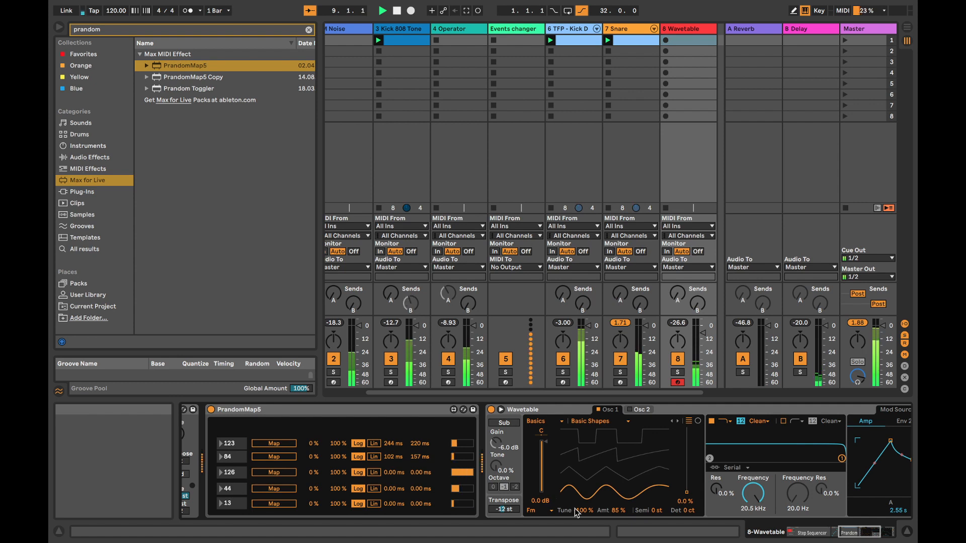
mouse_move(615, 512)
left_mouse_down()
mouse_move(615, 481)
mouse_move(615, 505)
left_mouse_up()
key("space")
Map the first PrandomMap5 slot to Wavetable's Osc 1 FM Amt and play the set to hear the modulation
left_click(271, 443)
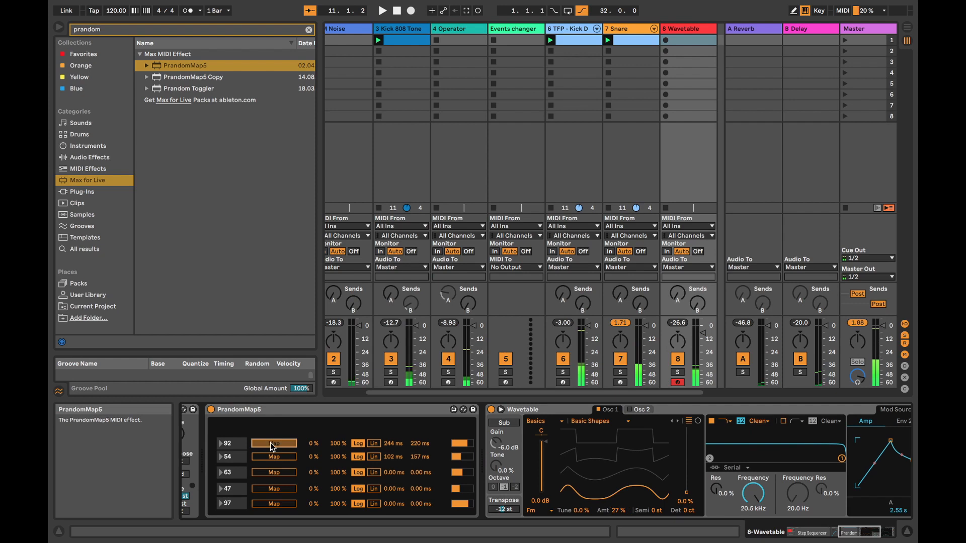
left_click(614, 511)
key("space")
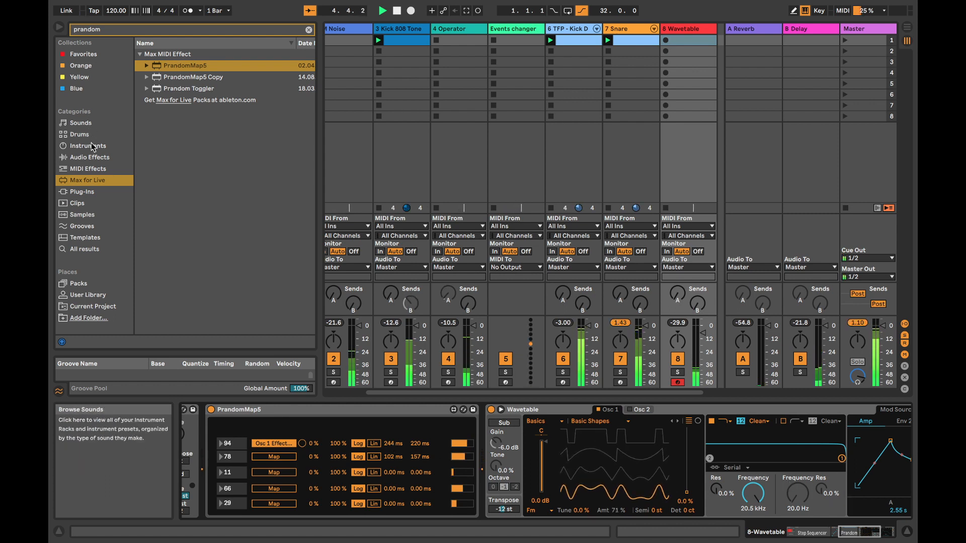
left_click(75, 146)
left_click(90, 30)
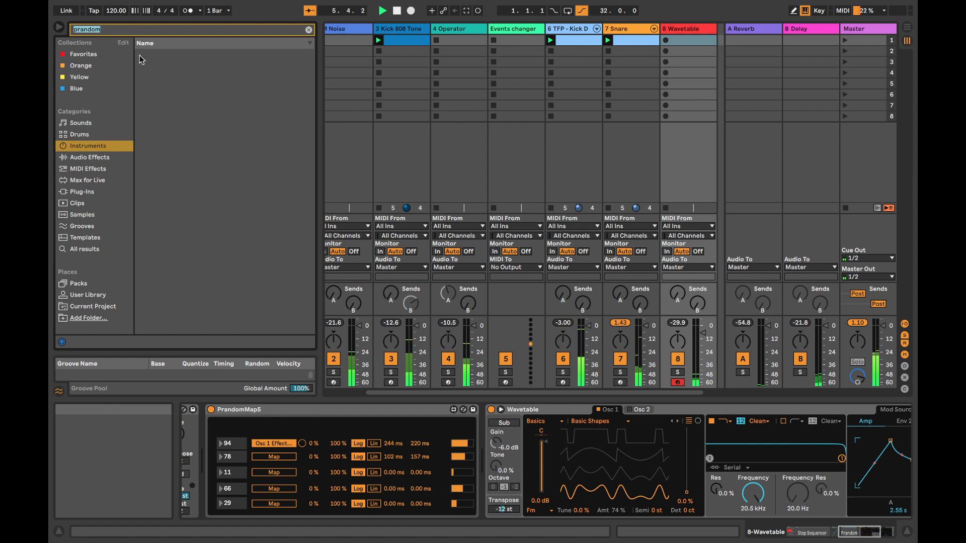
Switch Wavetable's first filter to band-pass with a 12 dB slope, 1.22 kHz frequency and 39 % resonance, and raise the instrument volume to -17 dB
left_click(724, 421)
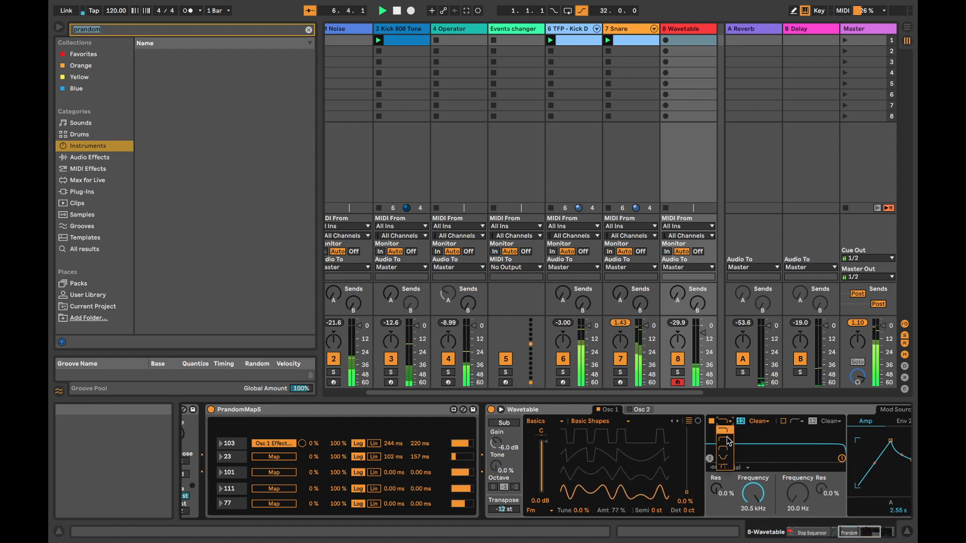
left_click(724, 450)
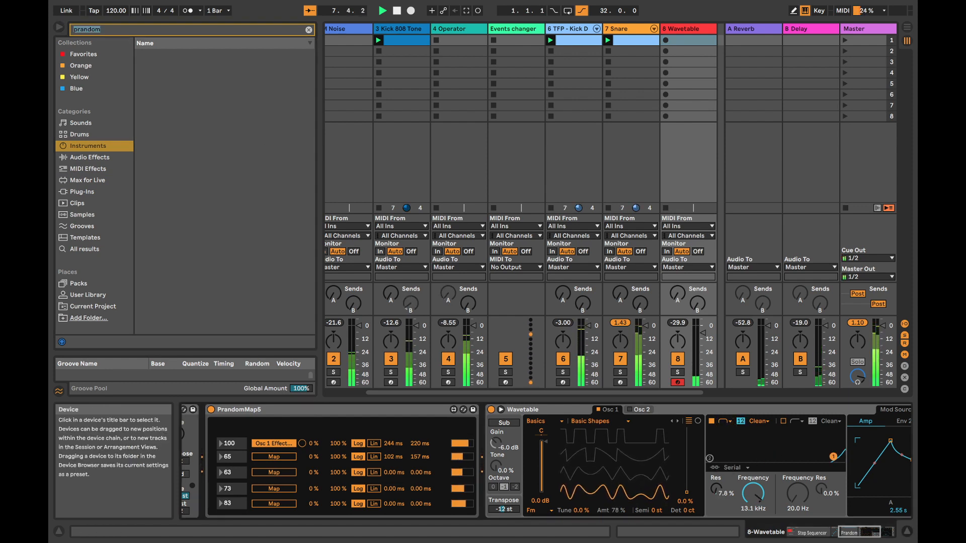
left_click(741, 421)
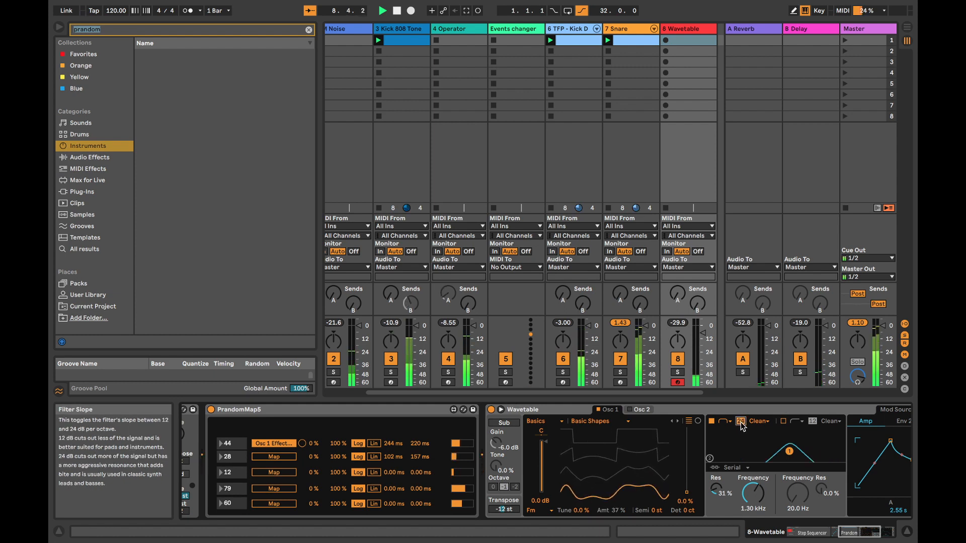
left_click(741, 422)
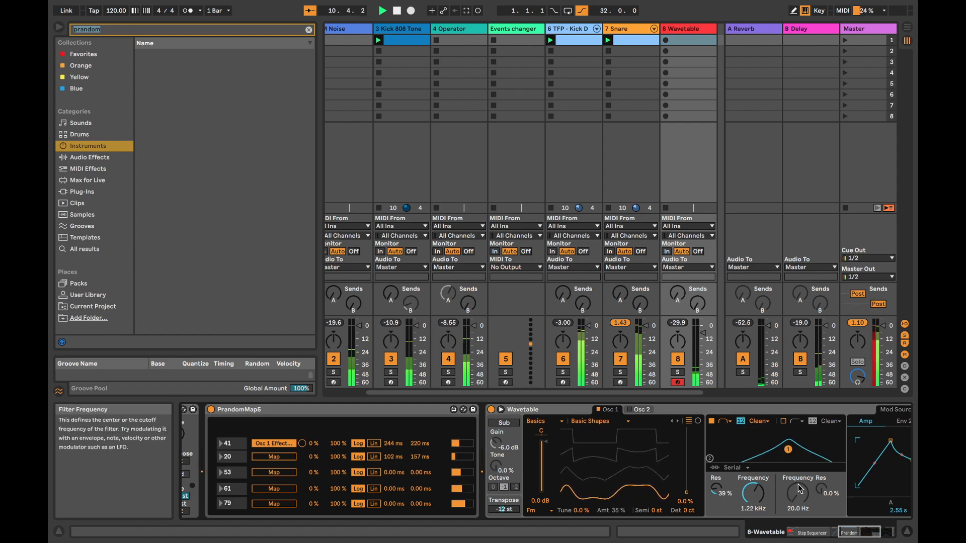
scroll(798, 484, "right", 5)
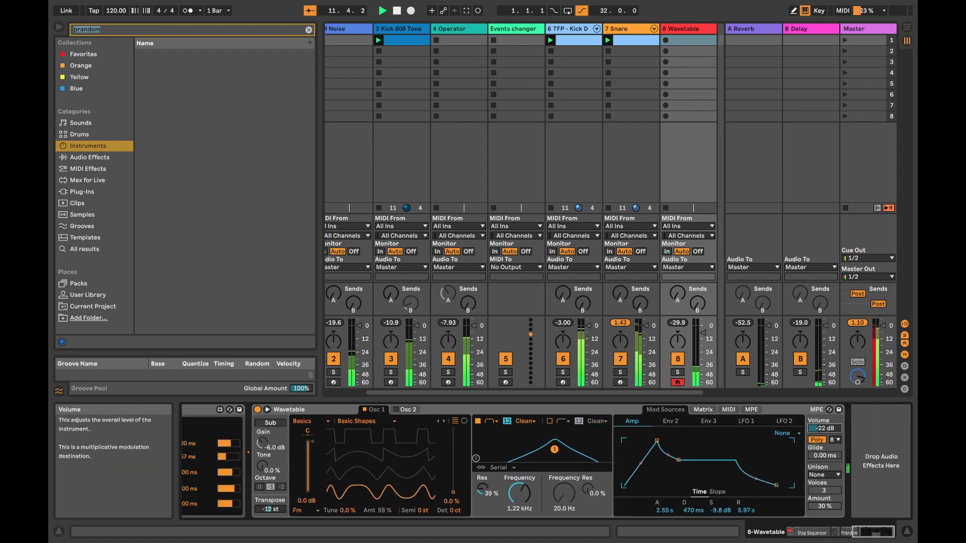
Stop playback, clear the browser search and add the Reverb audio effect after Wavetable
left_click(91, 158)
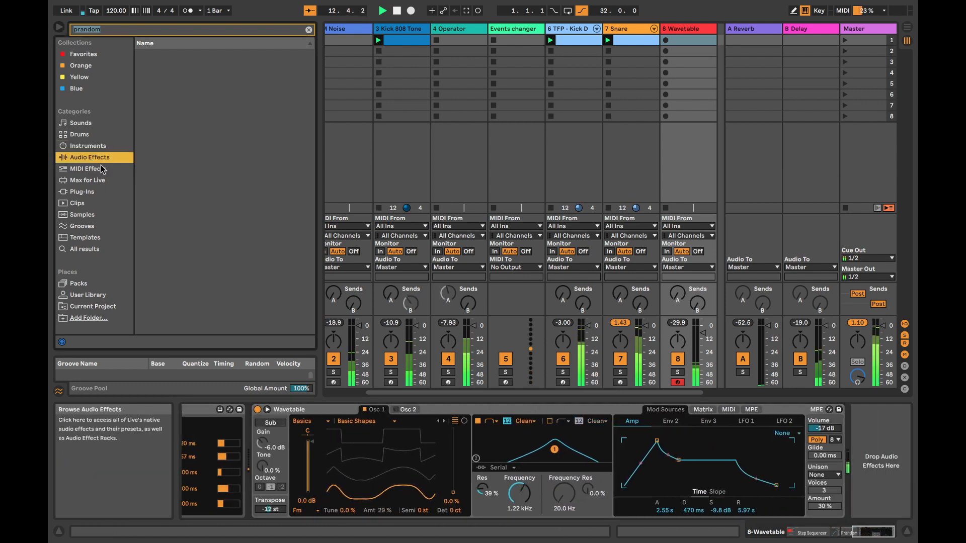
key("space")
double_click(102, 32)
key("BackSpace")
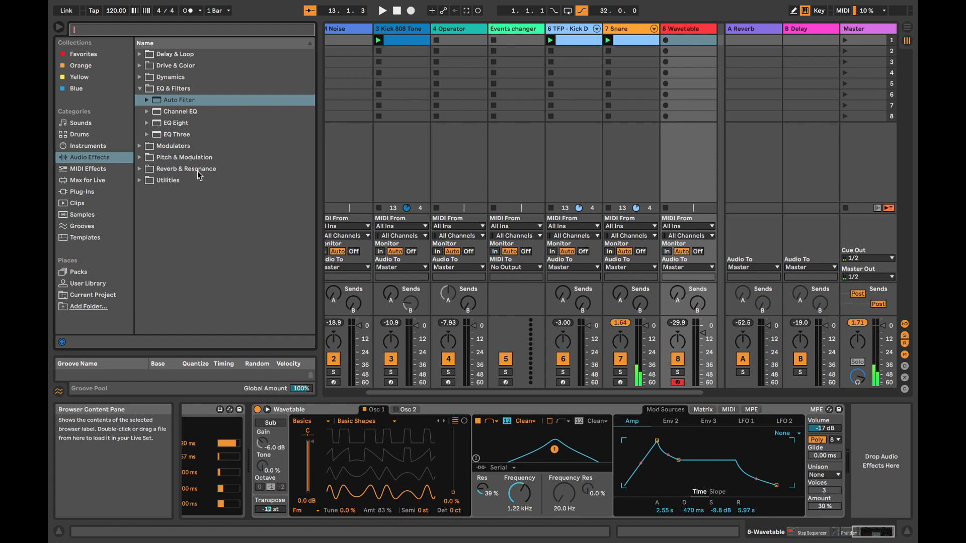
left_click(148, 169)
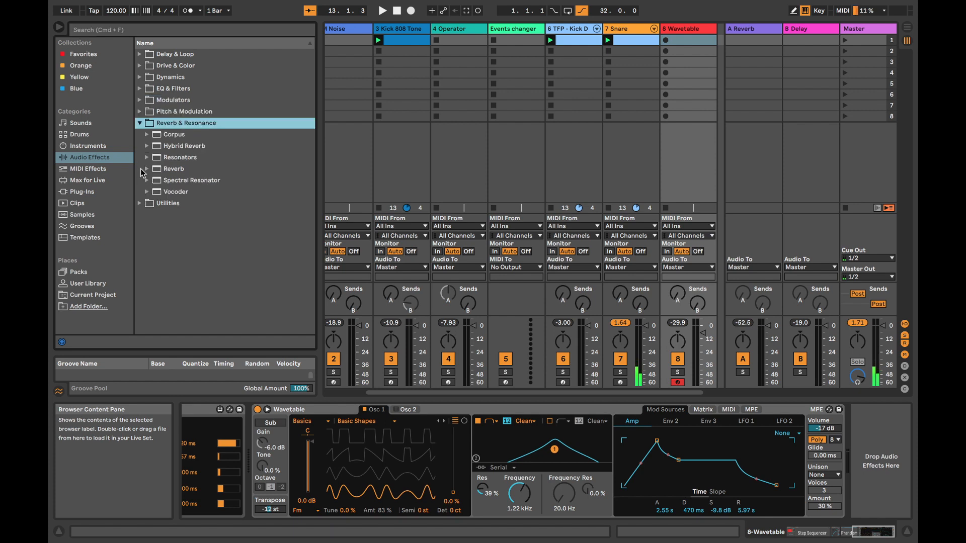
double_click(171, 169)
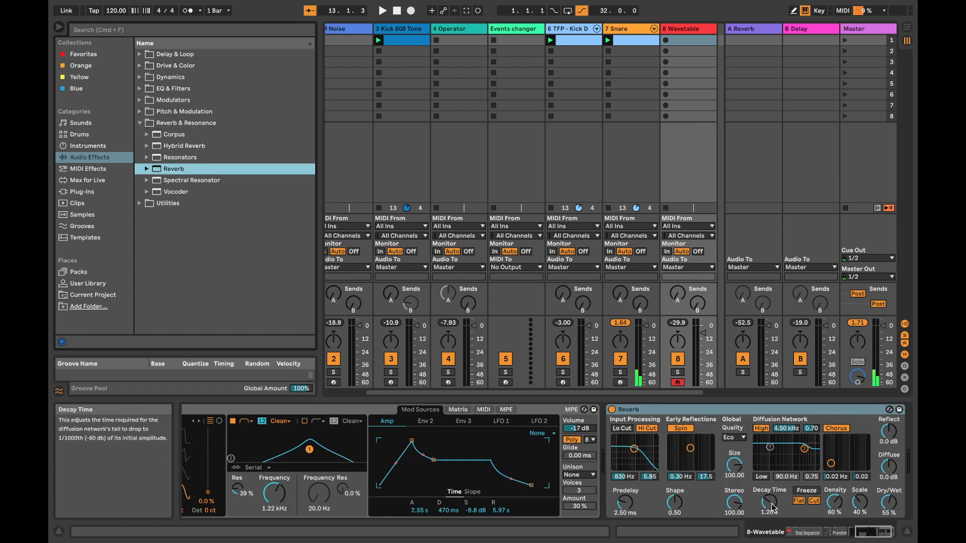
During playback, set the Reverb's decay time to 12.3 s and dry/wet to 35 %, and slightly lower the Snare and Kick track volumes
key("space")
left_click_drag(889, 501, 888, 506)
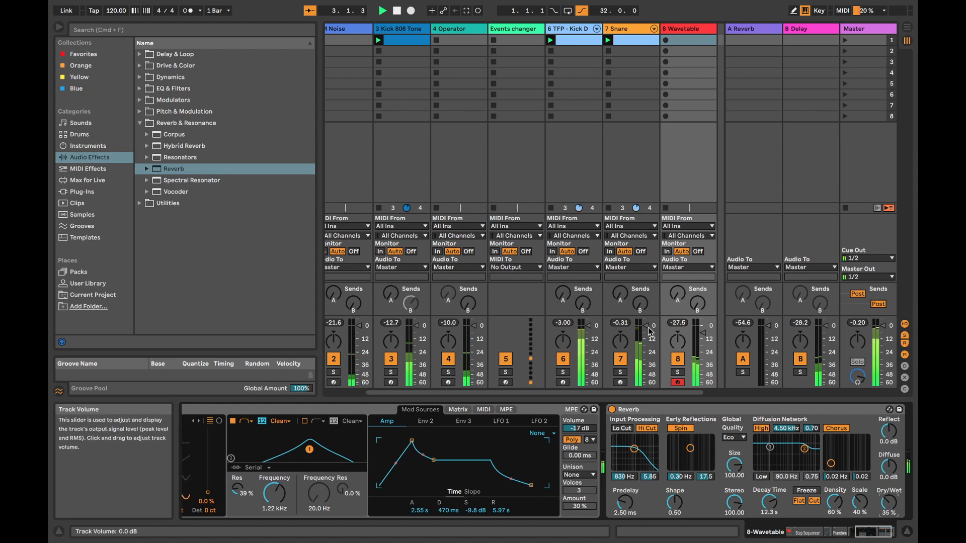
left_click_drag(646, 326, 646, 329)
left_click_drag(588, 326, 588, 328)
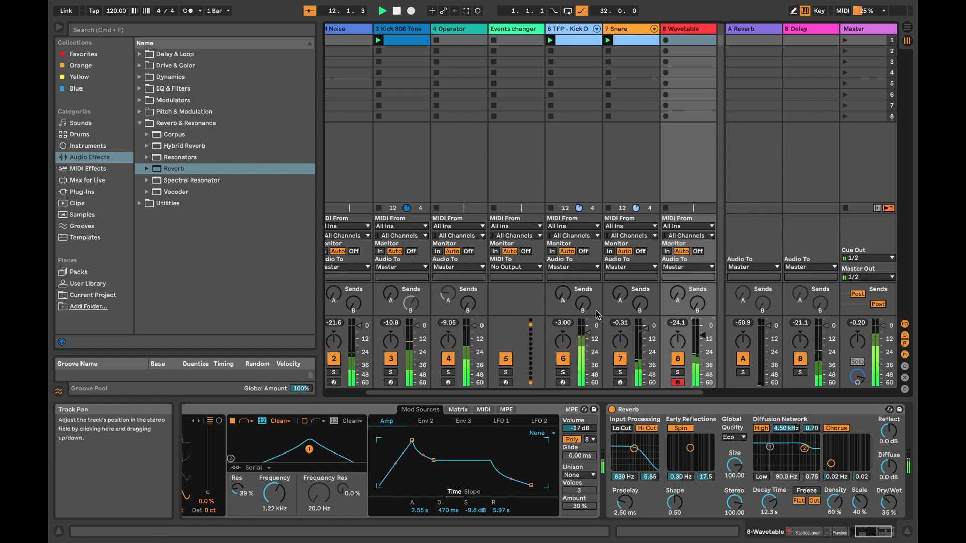
Duplicate the 4 Operator track, solo the copy and play it
left_click(465, 30)
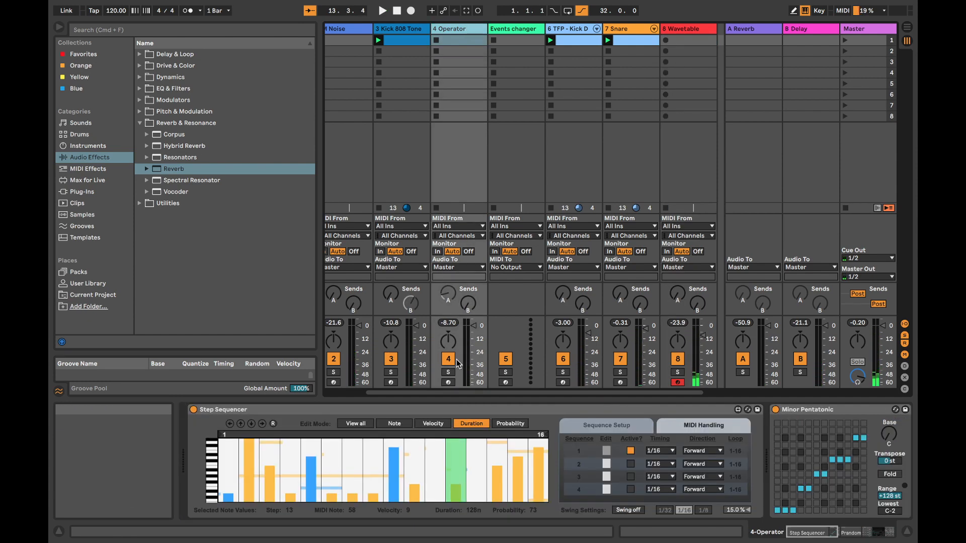
left_click(448, 373)
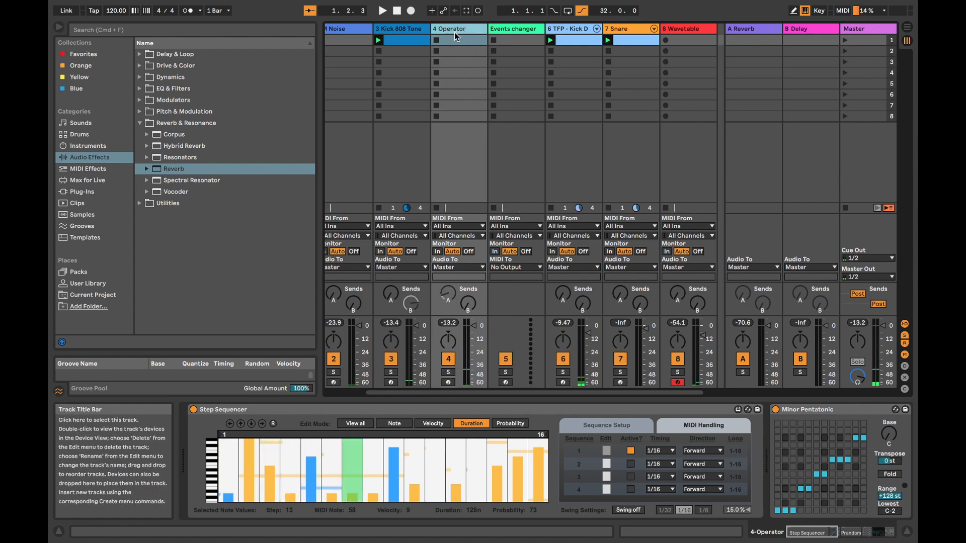
key("super+d")
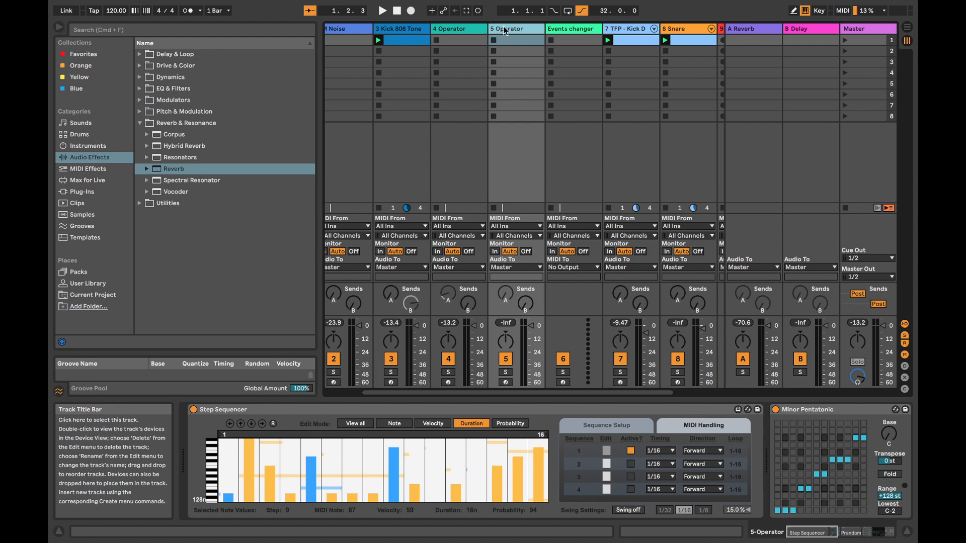
left_click(506, 372)
key("space")
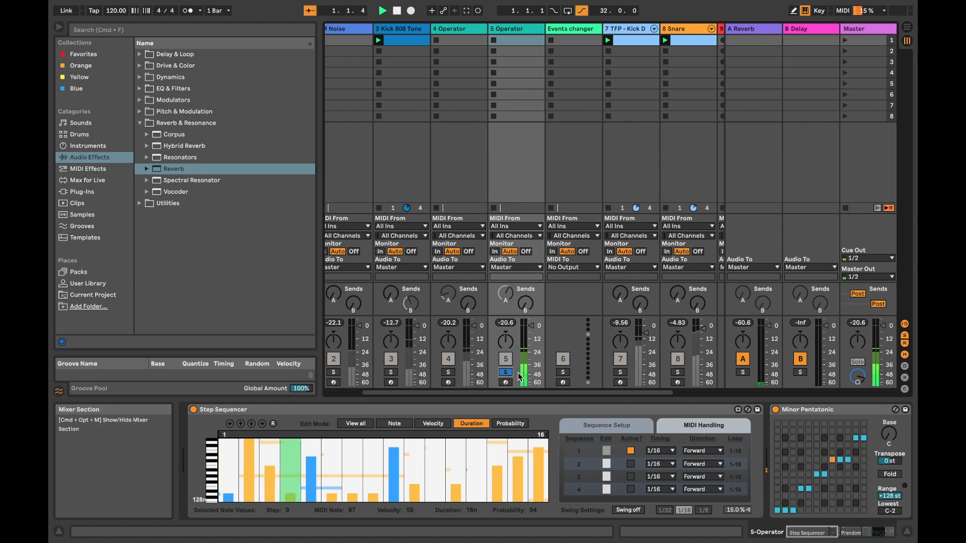
Set the Transpose of the duplicated track's Operator to -24 st and restart playback
scroll(806, 437, "right", 15)
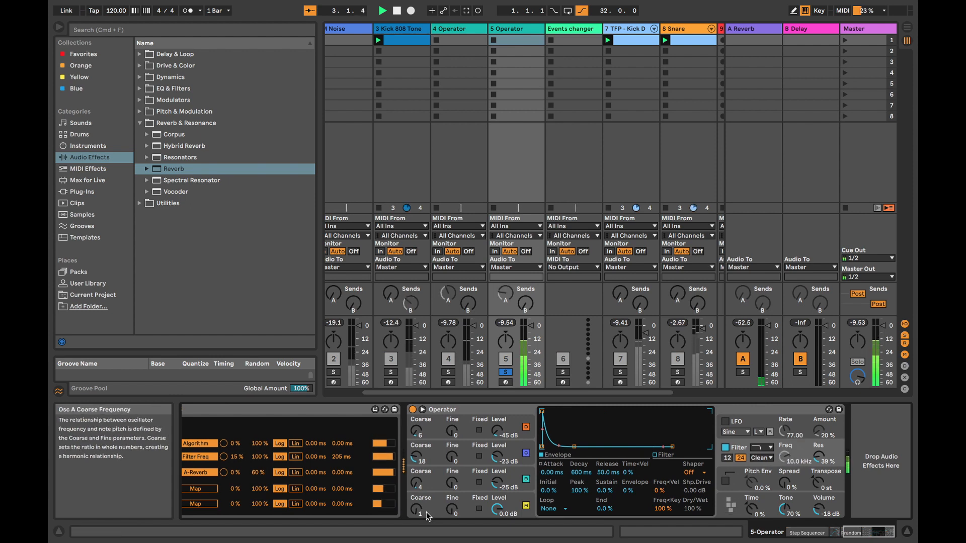
key("space")
left_click(826, 483)
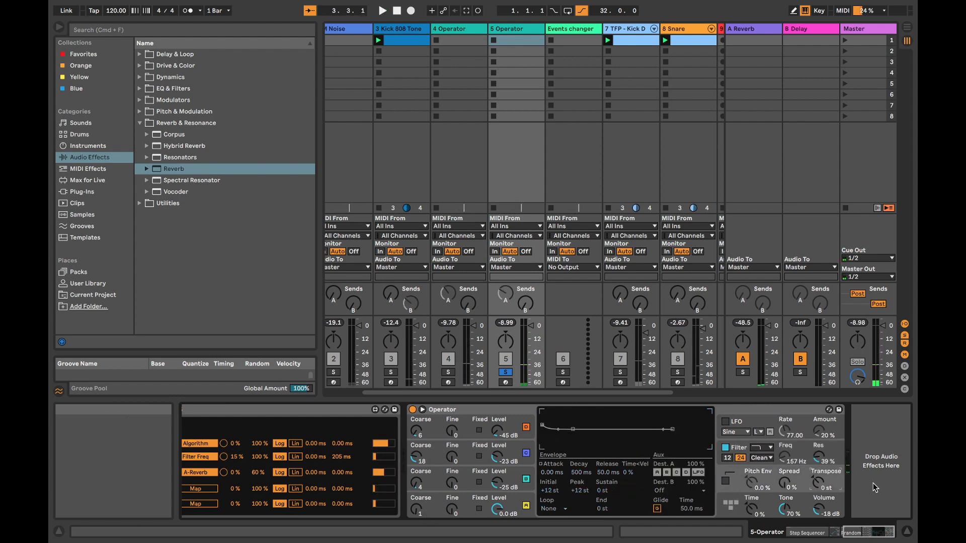
type("-12")
key("Return")
key("shift+Down")
key("space")
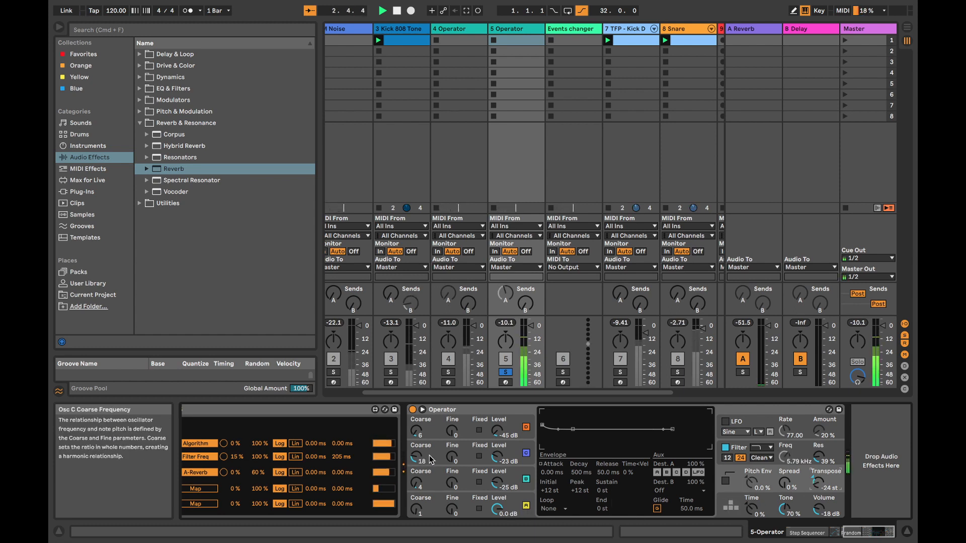
Set the levels of Operator's oscillators C and D to -inf dB and raise its global Time to about 61 %
double_click(501, 459)
left_click_drag(497, 431, 497, 458)
left_click(751, 509)
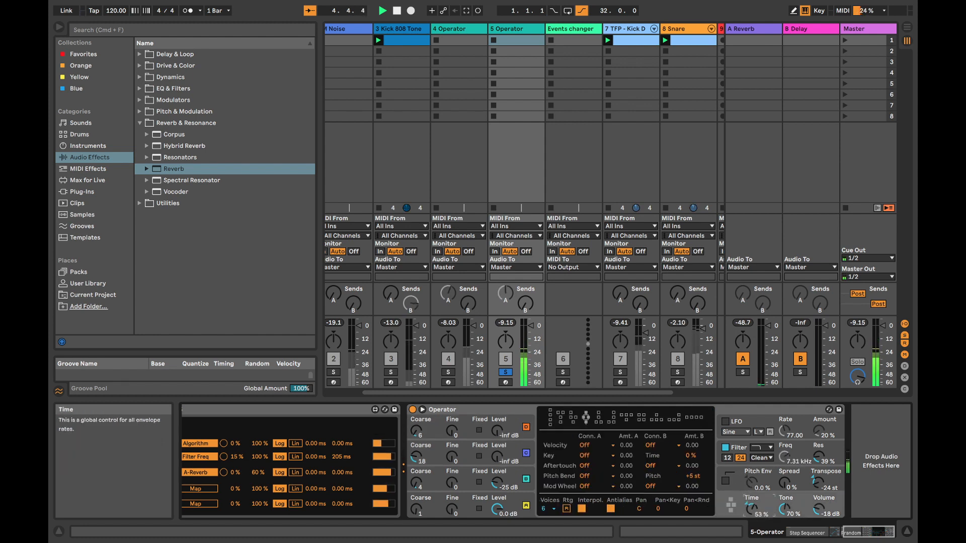
Set Operator's Time to 20 %, and in PrandomMap5 cap the Filter Freq mapping at 89 % and clear the A-Reverb mapping
scroll(523, 487, "left", 5)
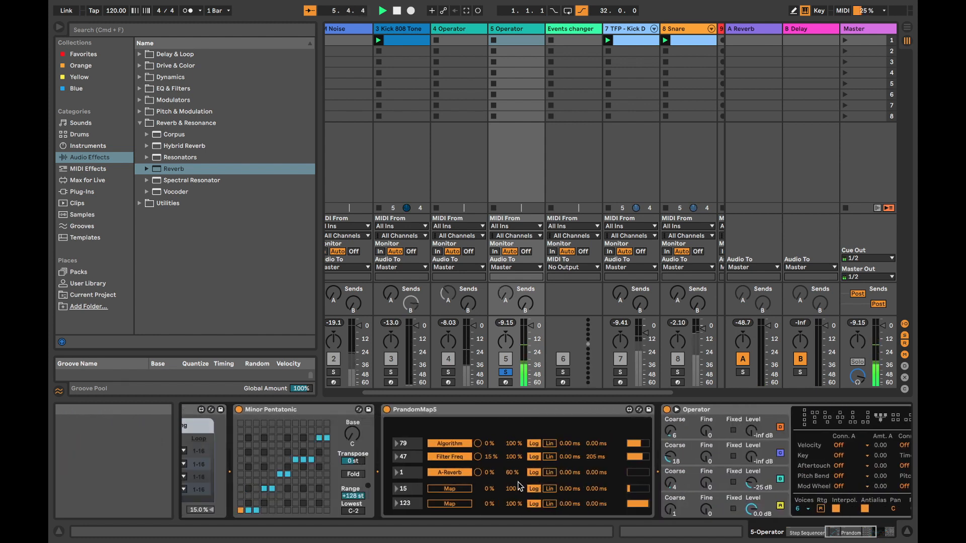
scroll(520, 486, "right", 5)
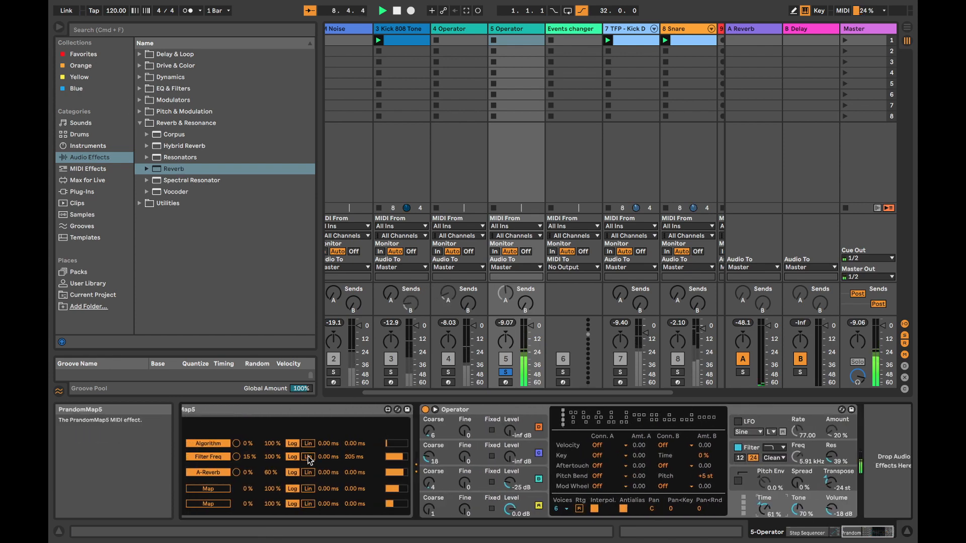
scroll(287, 461, "left", 2)
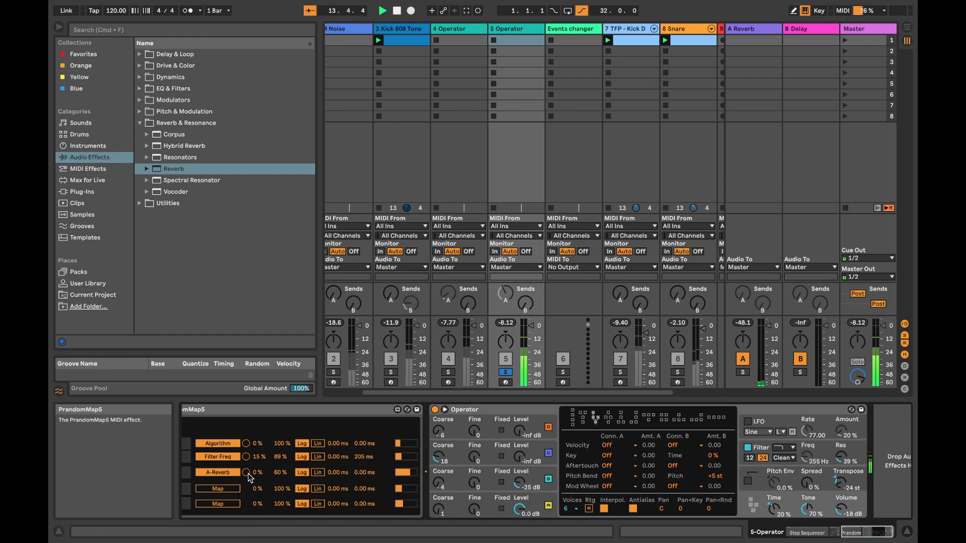
left_click(218, 472)
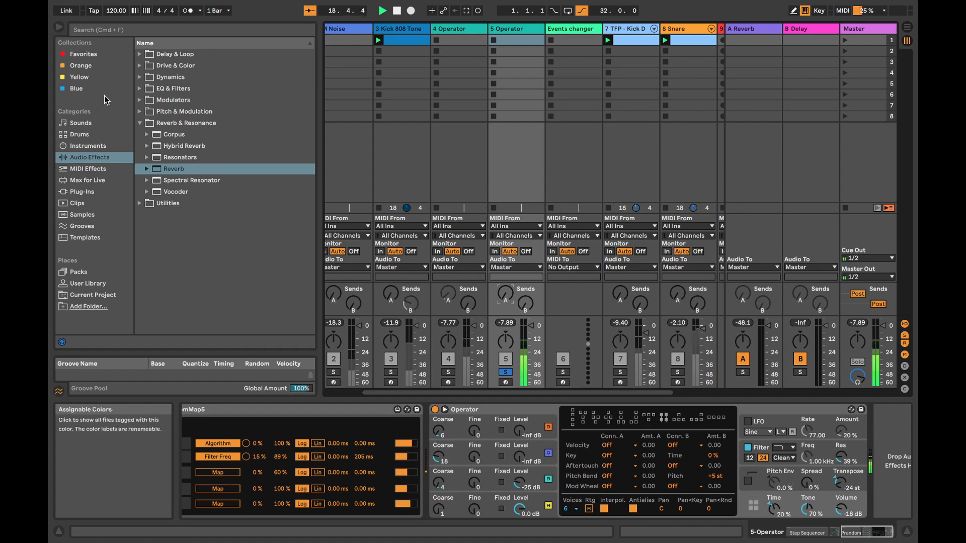
Add EQ Eight after Operator, cutting band 2 around 206 Hz and setting band 3 to 1000 Hz at -2.11 dB
left_click(146, 89)
left_click(187, 124)
left_click_drag(186, 123, 856, 415)
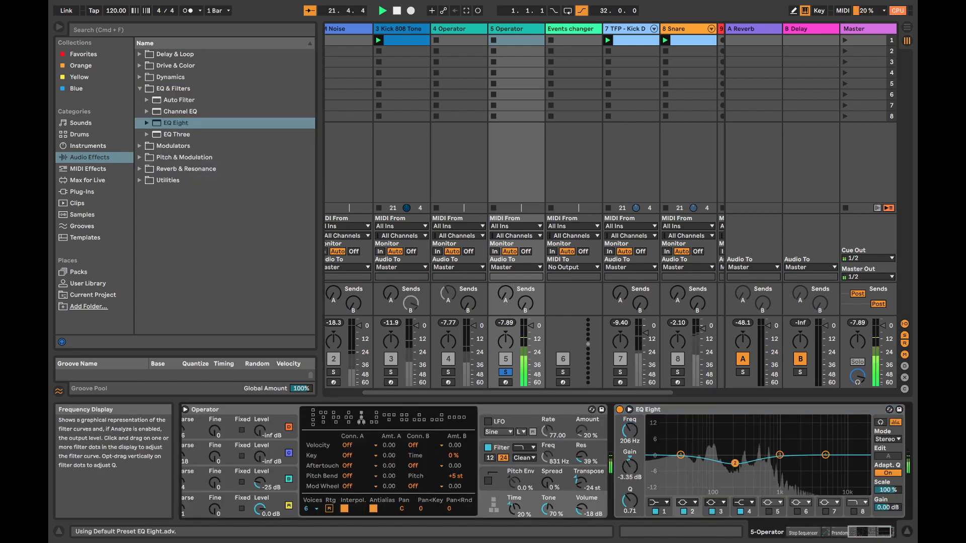
left_click_drag(734, 456, 780, 462)
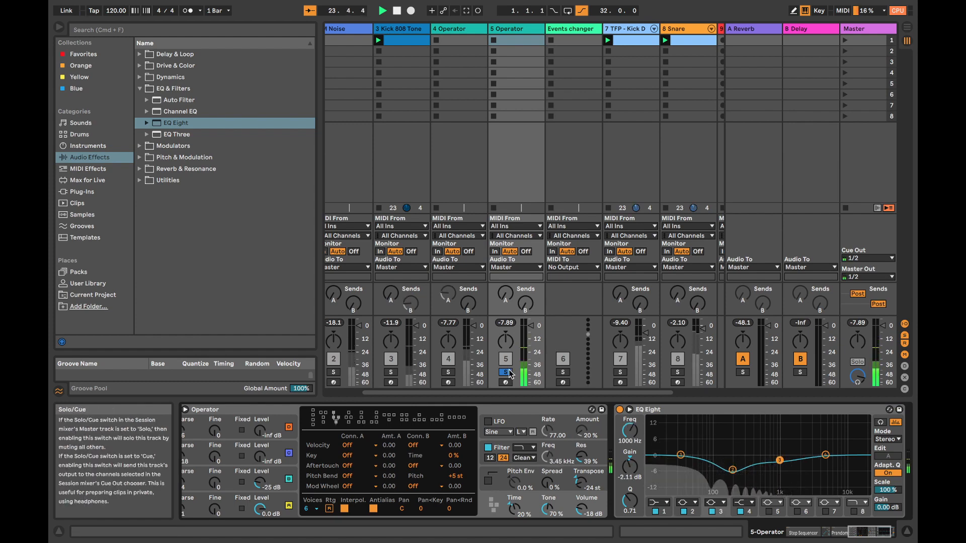
Unsolo the duplicated Operator track and set sequence 1's timing in its Step Sequencer to 1/8
scroll(309, 513, "left", 10)
scroll(318, 510, "left", 3)
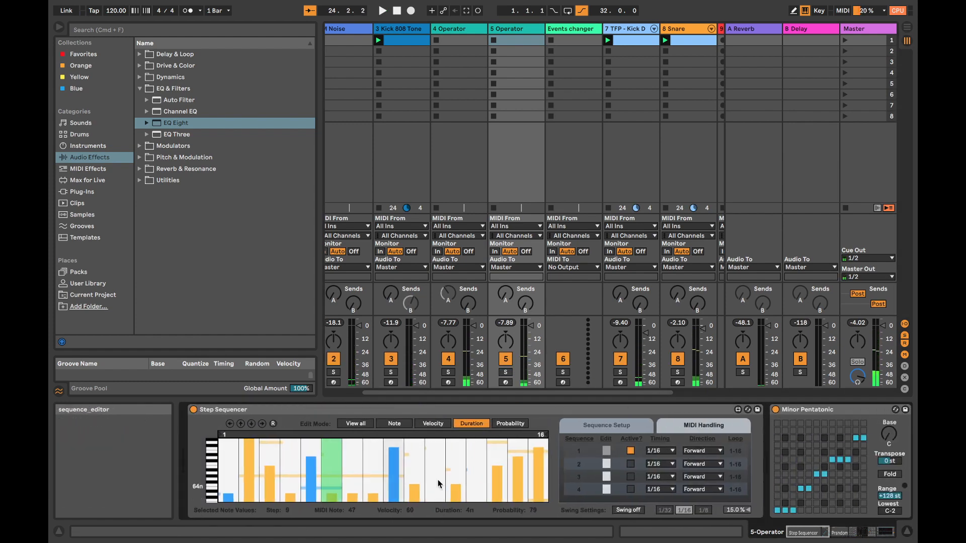
left_click(659, 451)
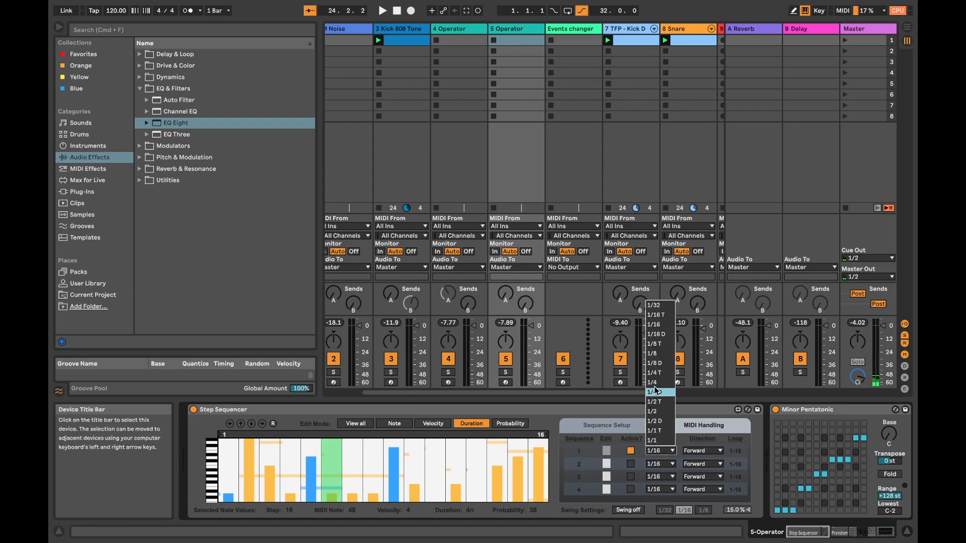
left_click(654, 353)
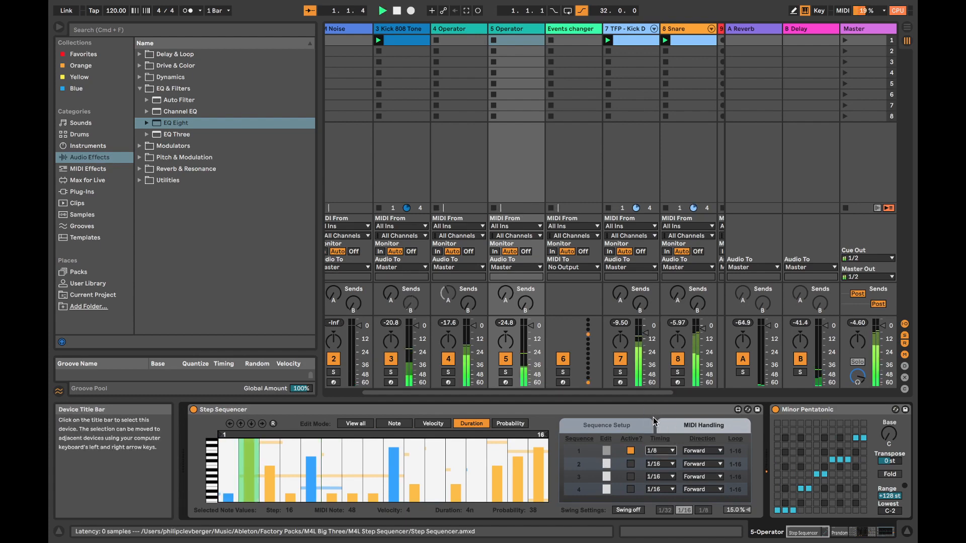
Set the duplicated Operator's Time to 61 % and Voices to 1, and play the set to hear it
scroll(697, 460, "right", 13)
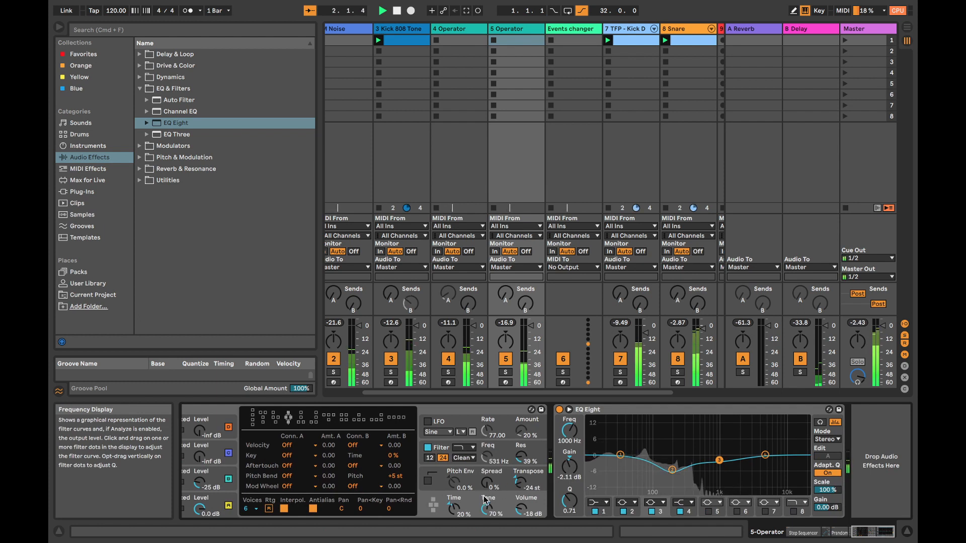
left_click_drag(463, 509, 464, 500)
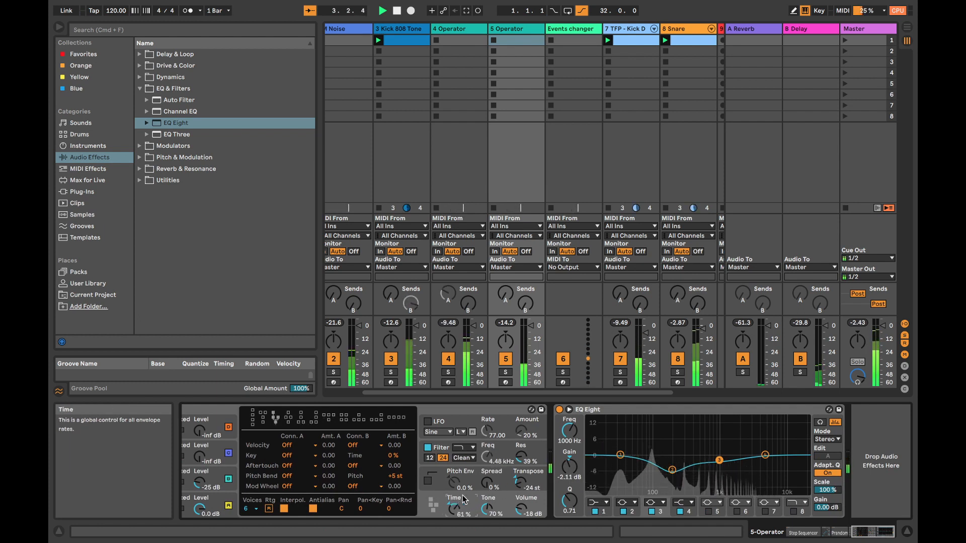
left_click(247, 509)
left_click(252, 394)
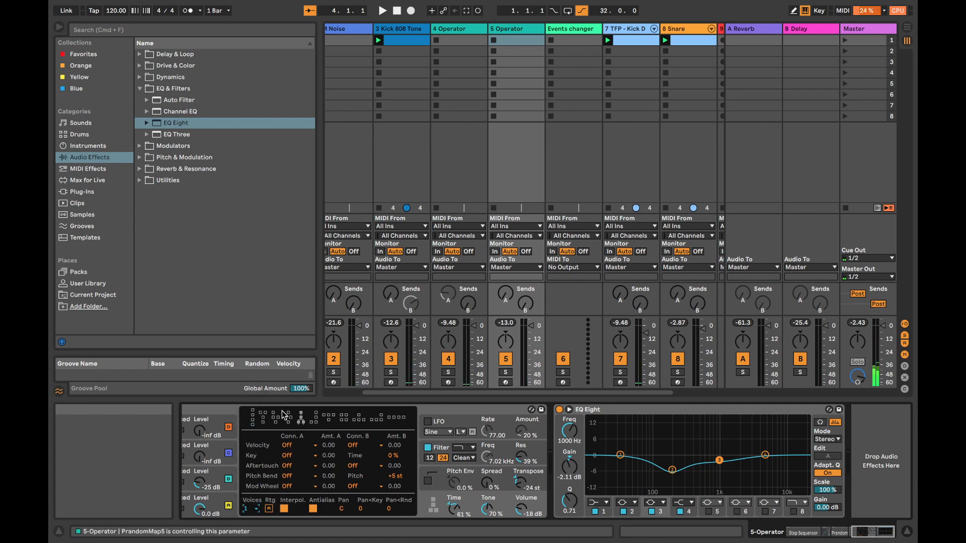
key("space")
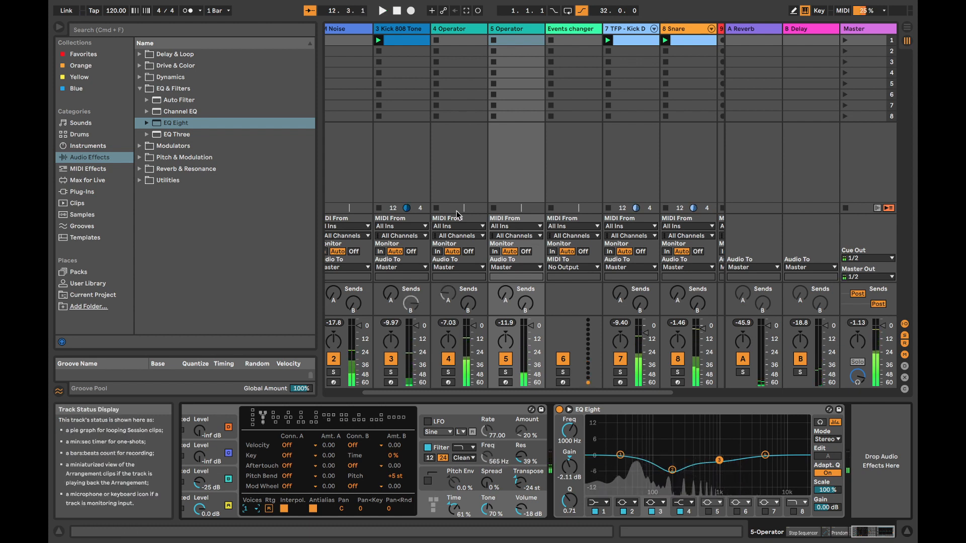
View the device chain of the 4 Operator track and look across the session's tracks
left_click(450, 30)
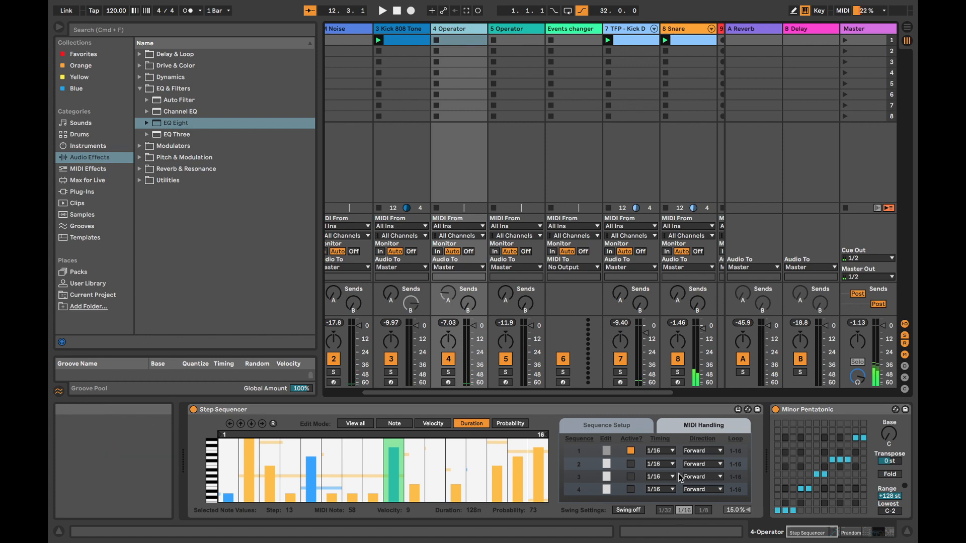
scroll(652, 440, "right", 15)
scroll(534, 359, "right", 2)
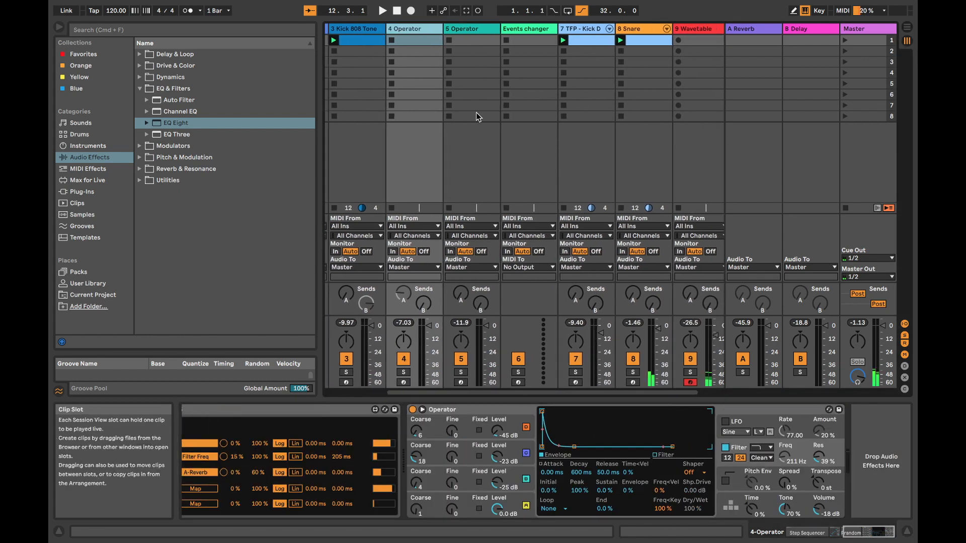
scroll(476, 112, "left", 6)
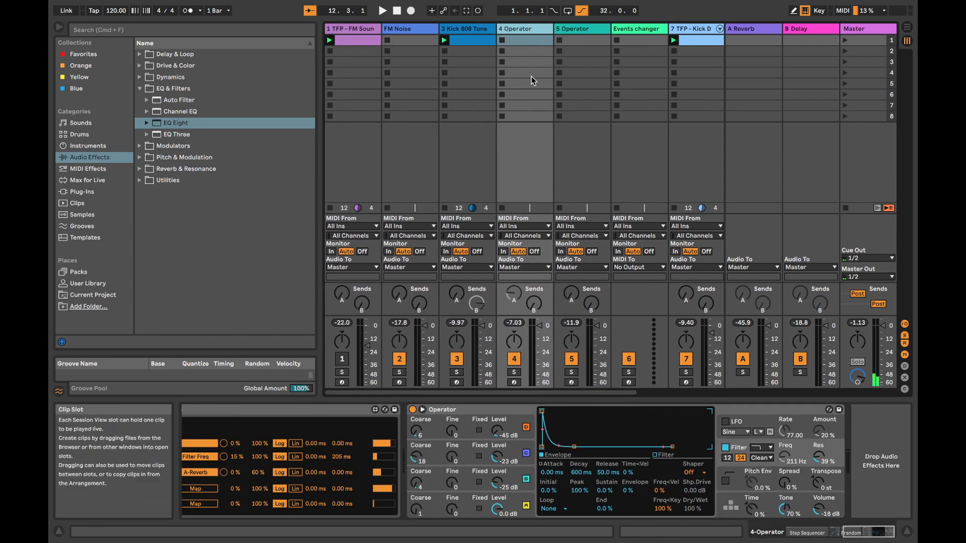
Duplicate the 4 Operator track and set sequence 1's timing in the copy's Step Sequencer to 1/32
key("super+d")
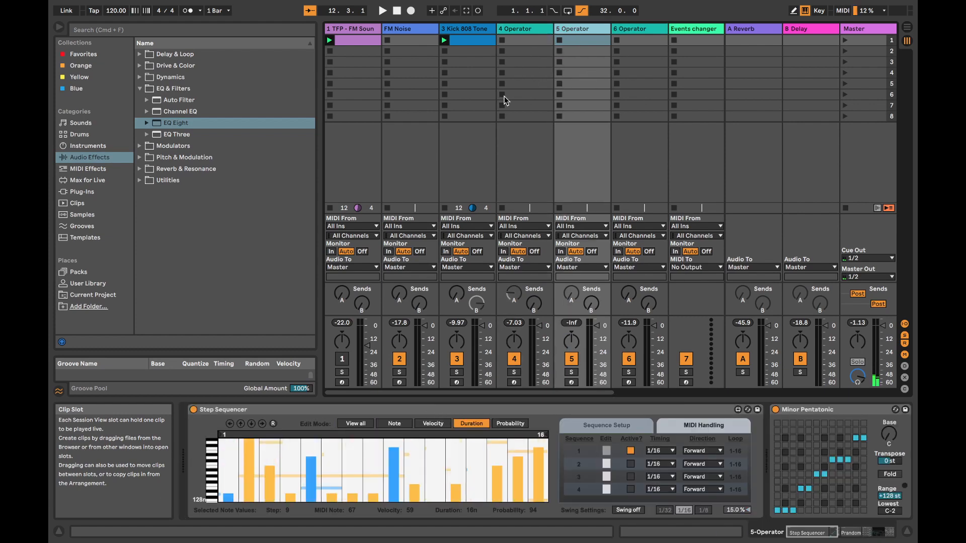
left_click(661, 451)
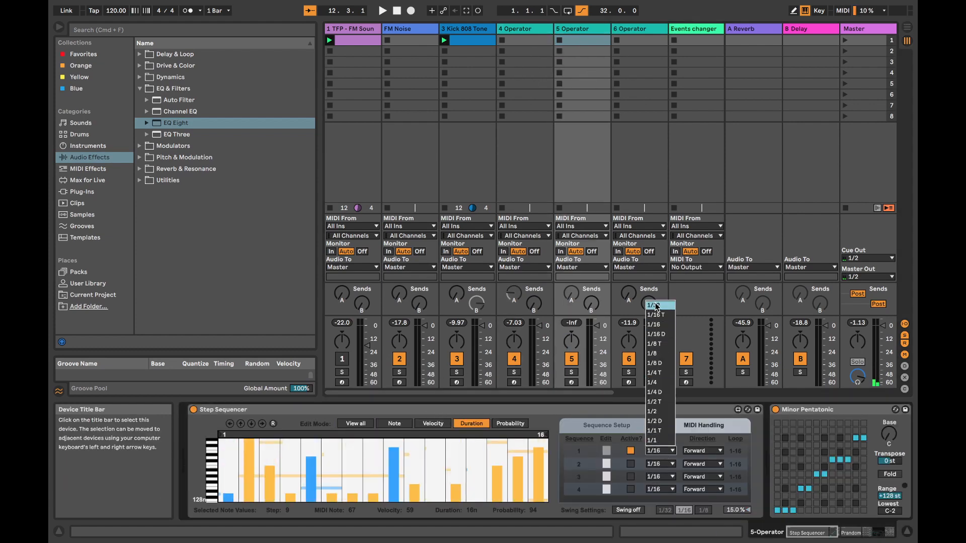
left_click(654, 305)
Solo the duplicated Operator track, play it, and randomize its step sequence in the View all edit mode
left_click(571, 372)
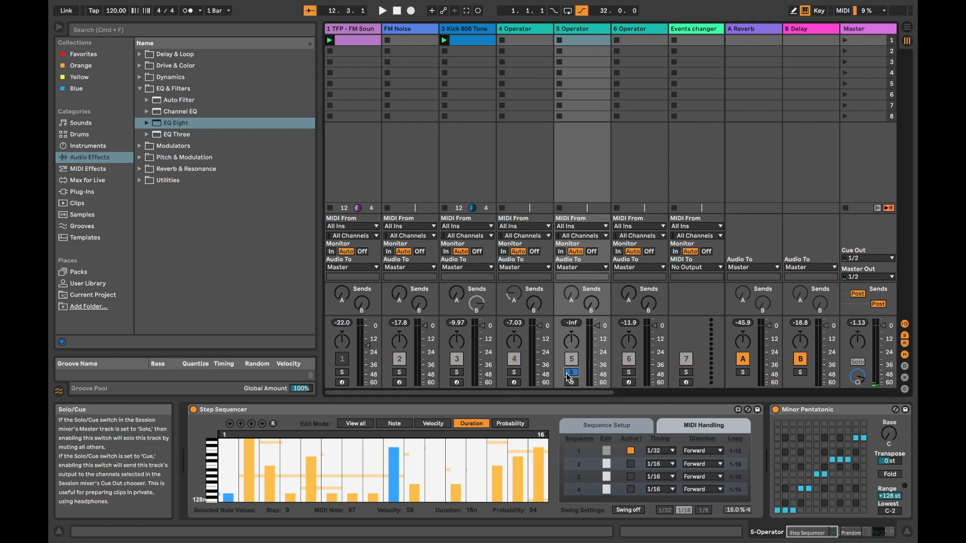
key("space")
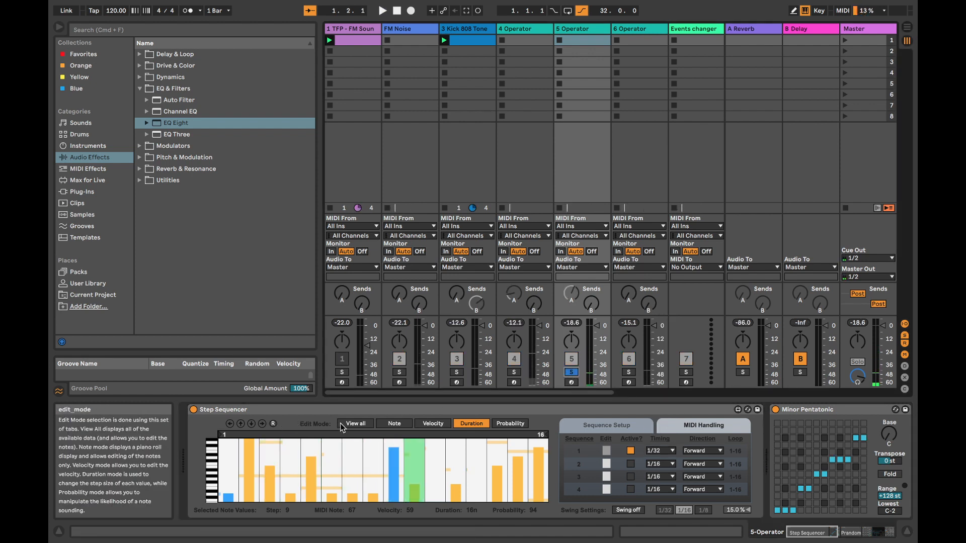
left_click(356, 423)
left_click(274, 424)
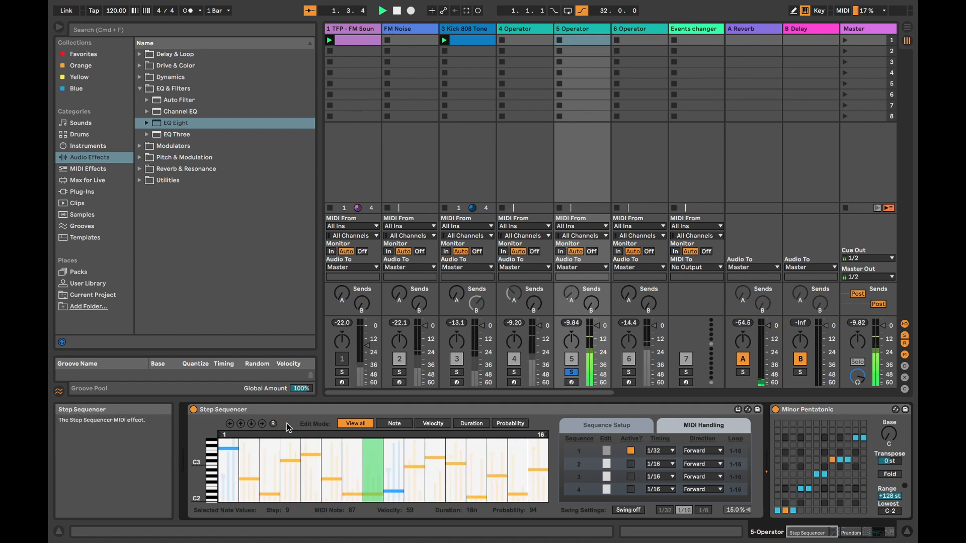
Map the fourth slot of the duplicate's PrandomMap5 to the wave of Operator's oscillator A
scroll(734, 467, "right", 10)
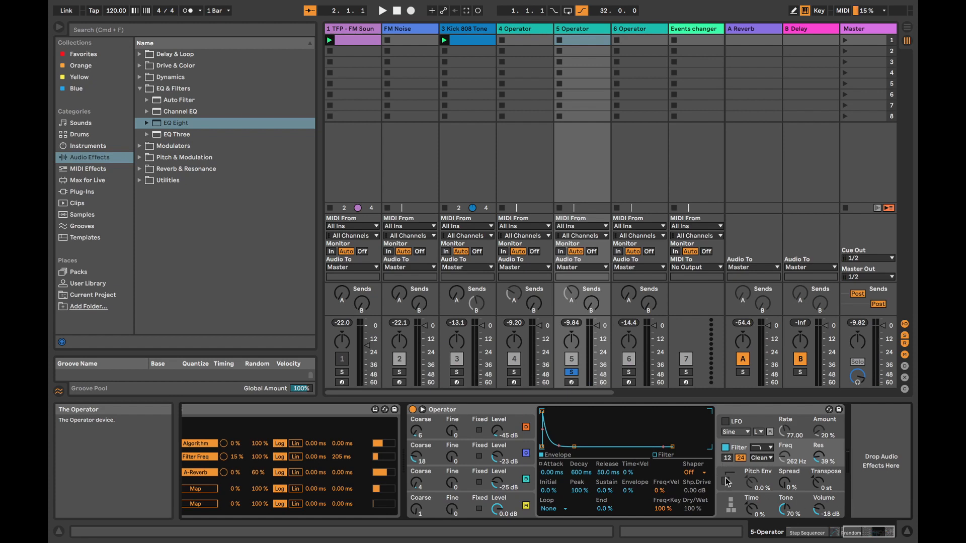
left_click(510, 487)
left_click(516, 502)
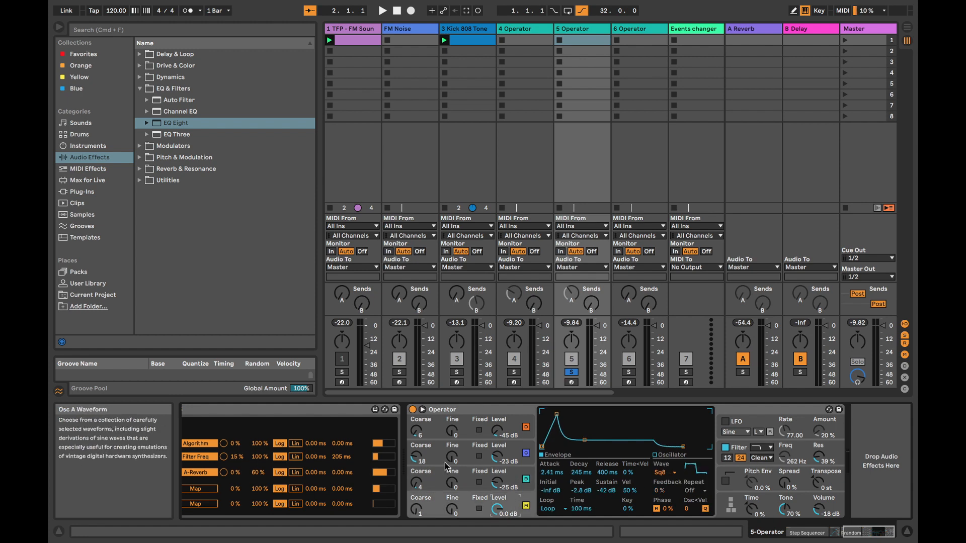
left_click(212, 491)
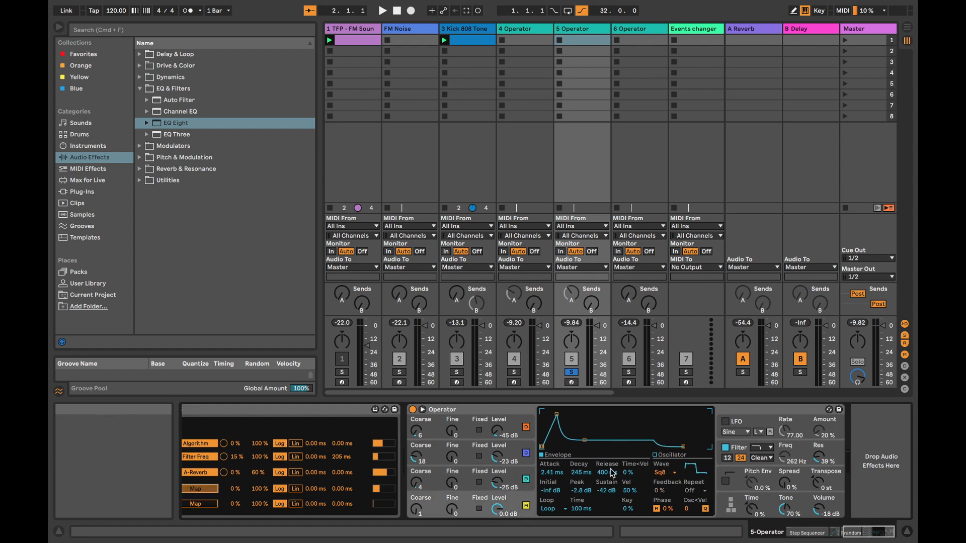
left_click(659, 472)
left_click(602, 428)
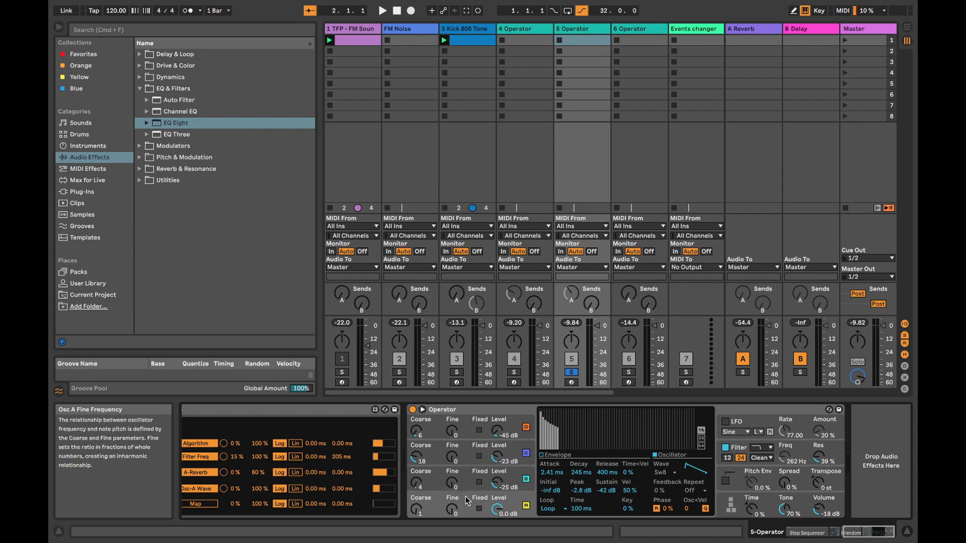
Reshape oscillator A's envelope to 0.00 ms attack, 94.1 ms decay, -44 dB sustain and 1.87 s release while listening
left_click(545, 456)
left_click_drag(556, 414, 541, 415)
key("space")
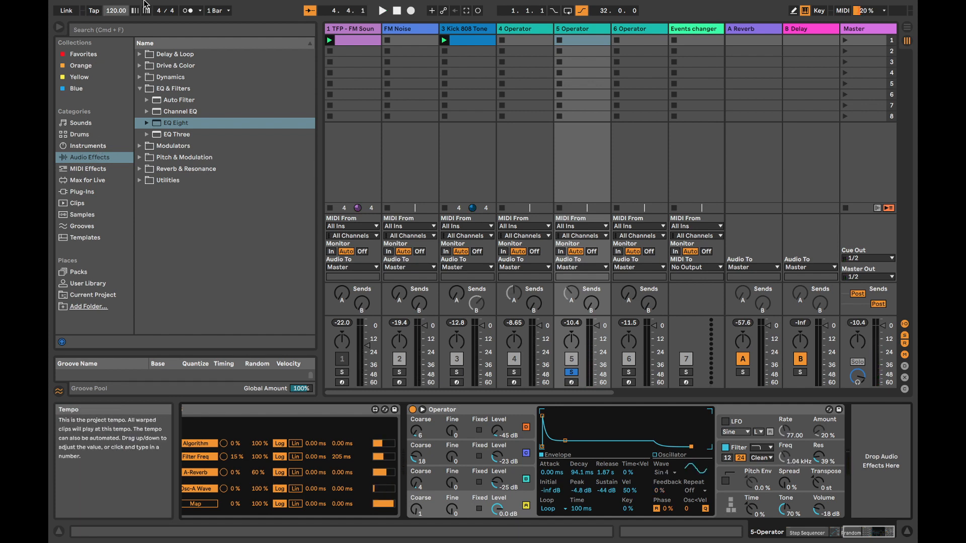
Search the audio effects for "del" and add Echo after Operator on the duplicated track
left_click(126, 30)
type("d")
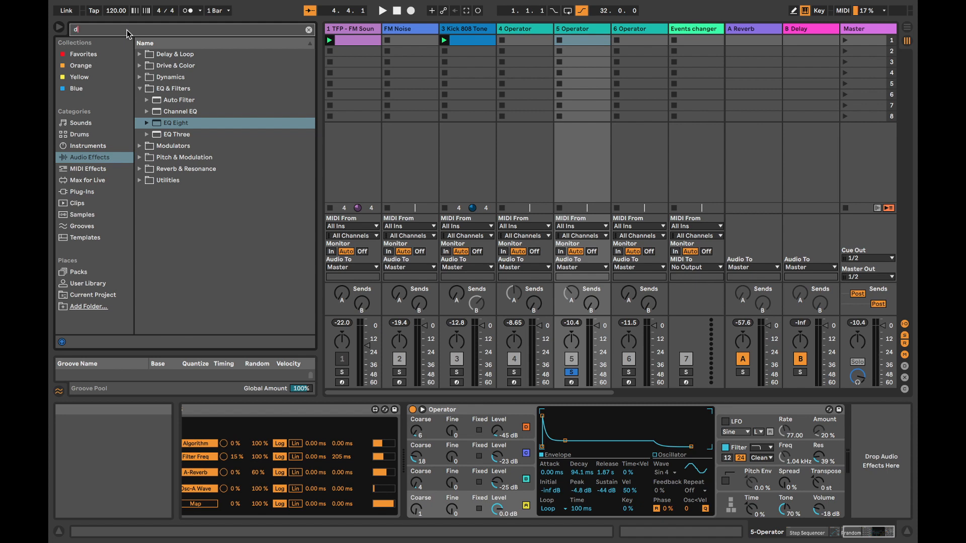
type("el")
left_click(140, 56)
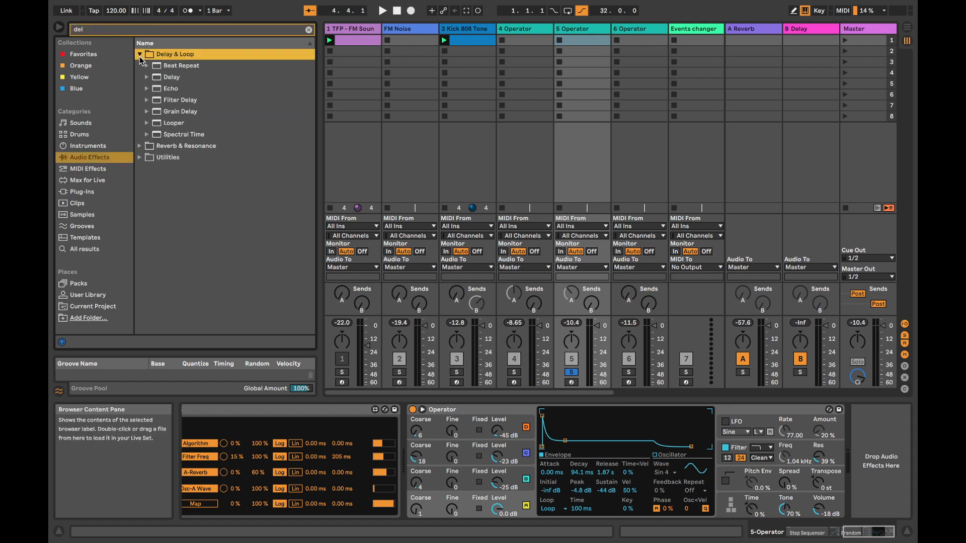
left_click(168, 89)
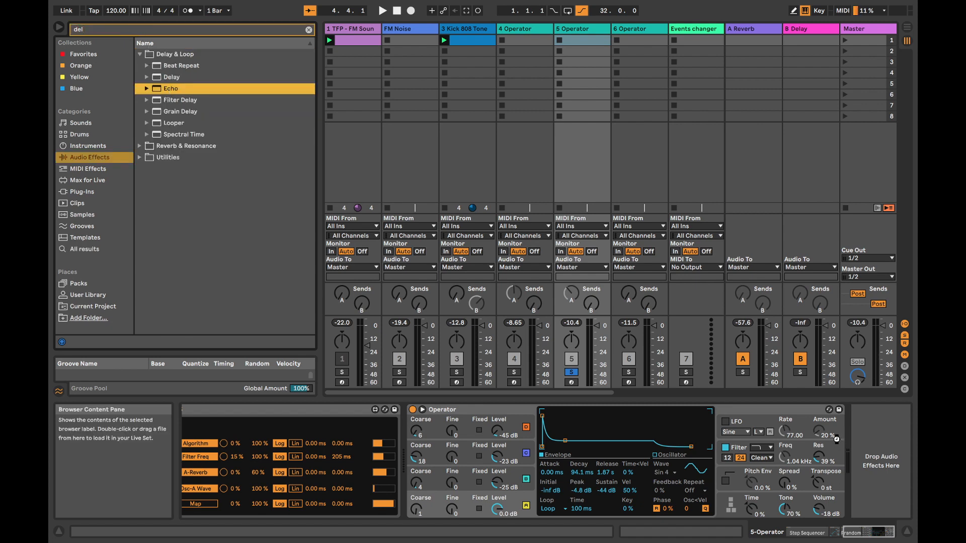
During playback, switch Echo to unsynced Time mode with Ping Pong, delay times of 70.7 ms and feedback of 85 %
key("space")
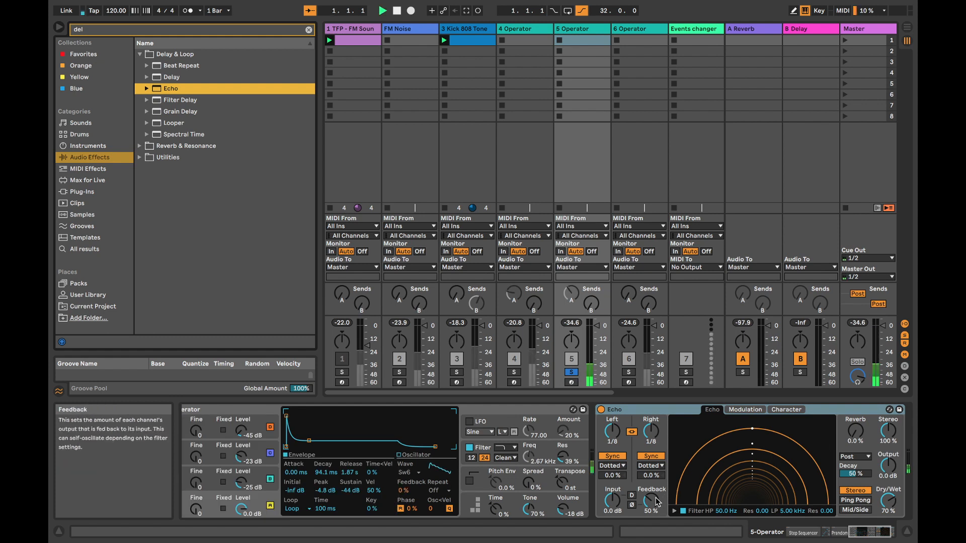
left_click(651, 456)
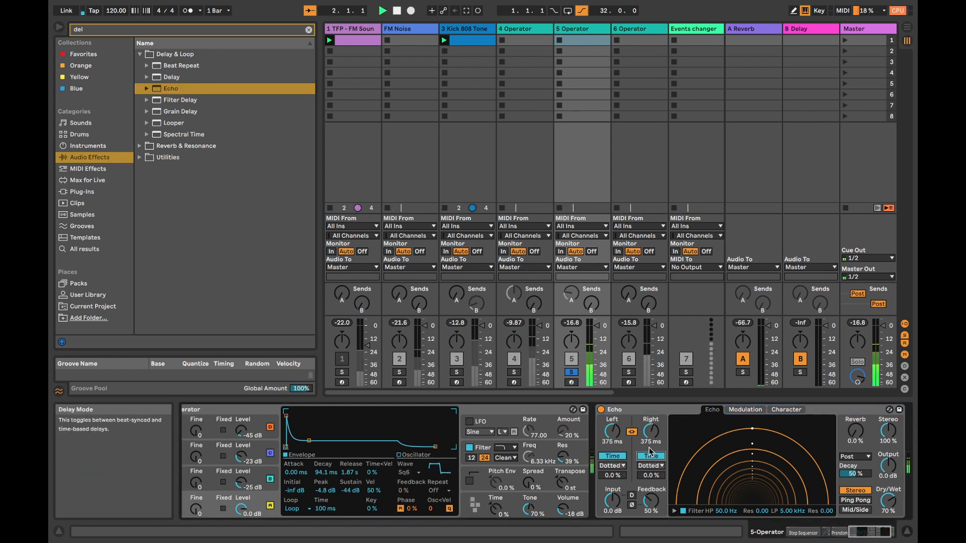
left_click_drag(651, 431, 651, 449)
left_click_drag(651, 501, 651, 470)
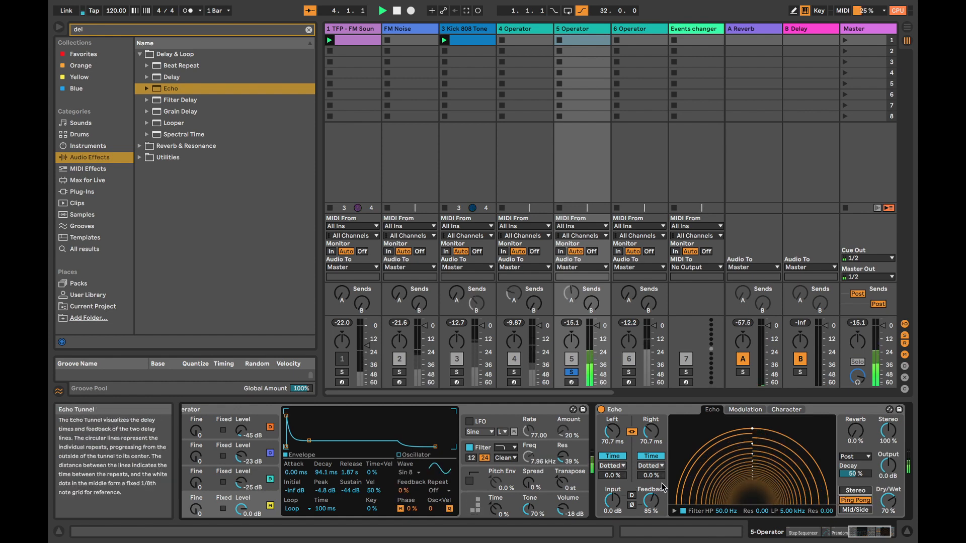
Map PrandomMap5's fifth slot to Echo's left delay time and limit its range to 16–37 %
scroll(582, 468, "left", 5)
scroll(582, 468, "left", 5)
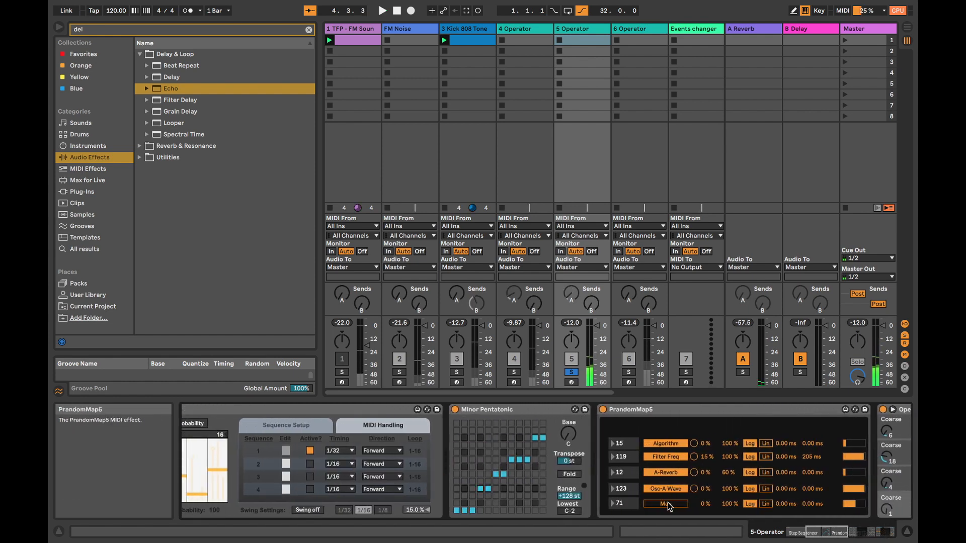
scroll(704, 478, "right", 10)
scroll(724, 469, "right", 5)
scroll(503, 493, "left", 8)
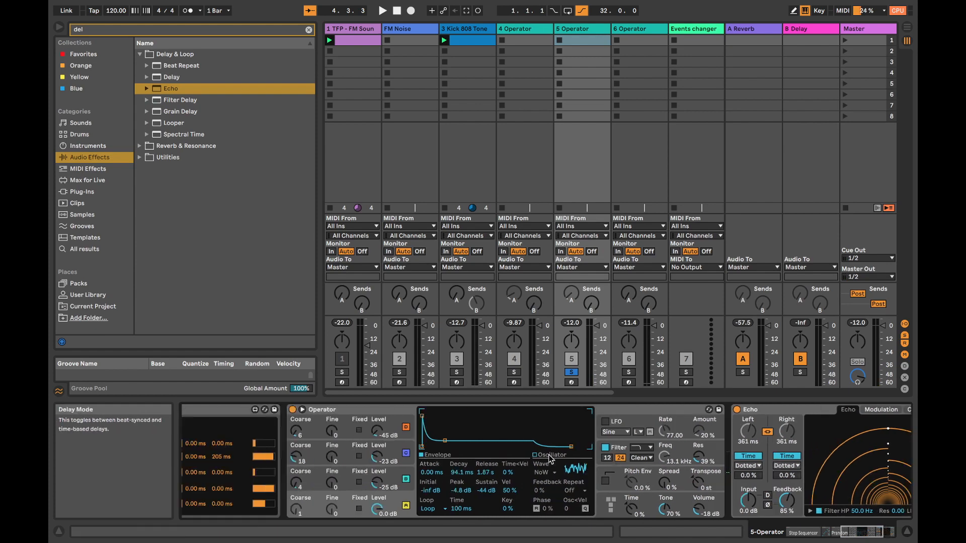
scroll(452, 493, "left", 8)
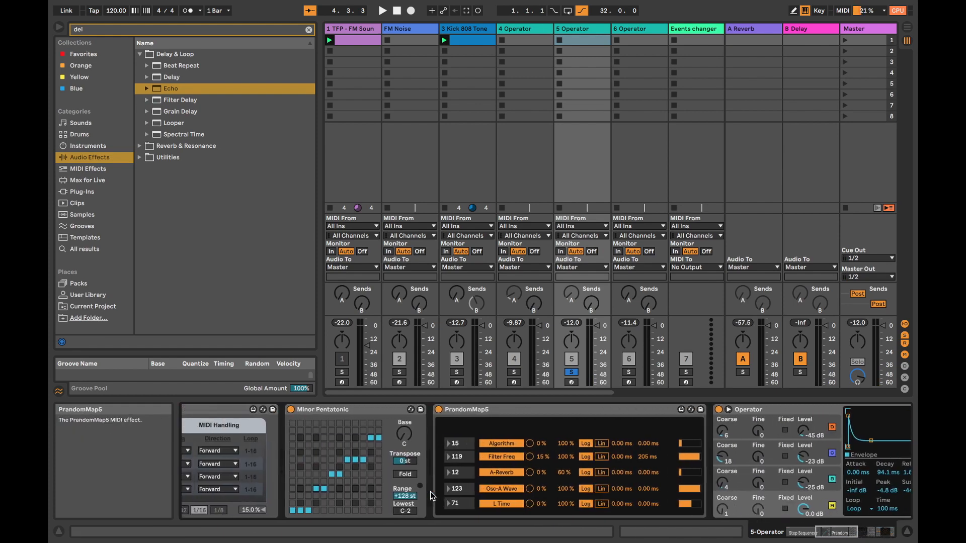
left_click_drag(576, 503, 556, 497)
Set Echo's feedback to 100 % and Dry/Wet to 12 % during playback, and unsolo the track
key("space")
scroll(700, 463, "right", 10)
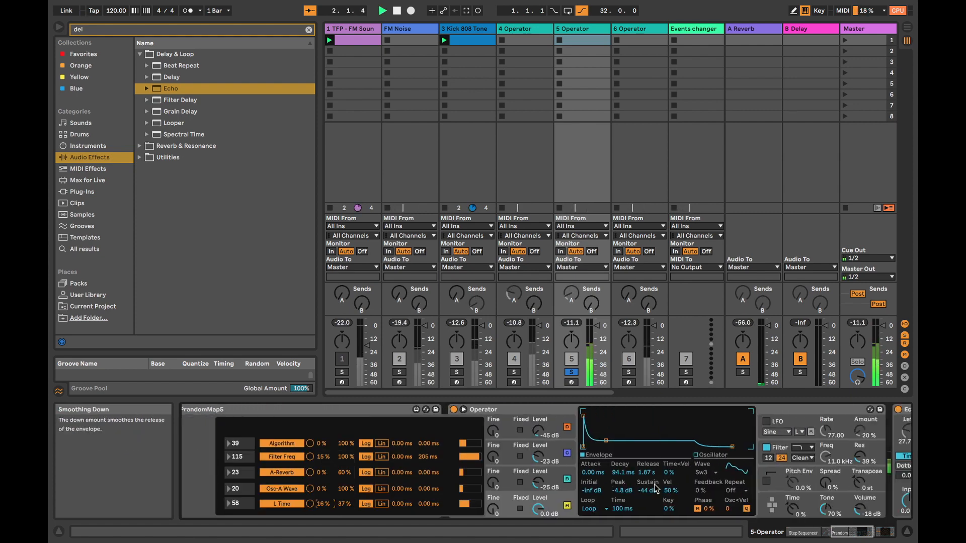
left_click(733, 409)
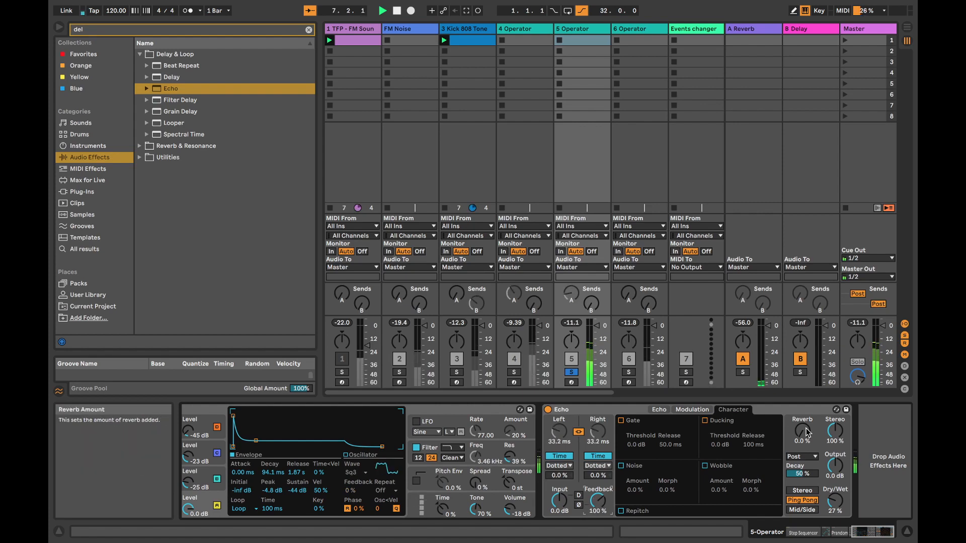
left_click_drag(834, 500, 835, 505)
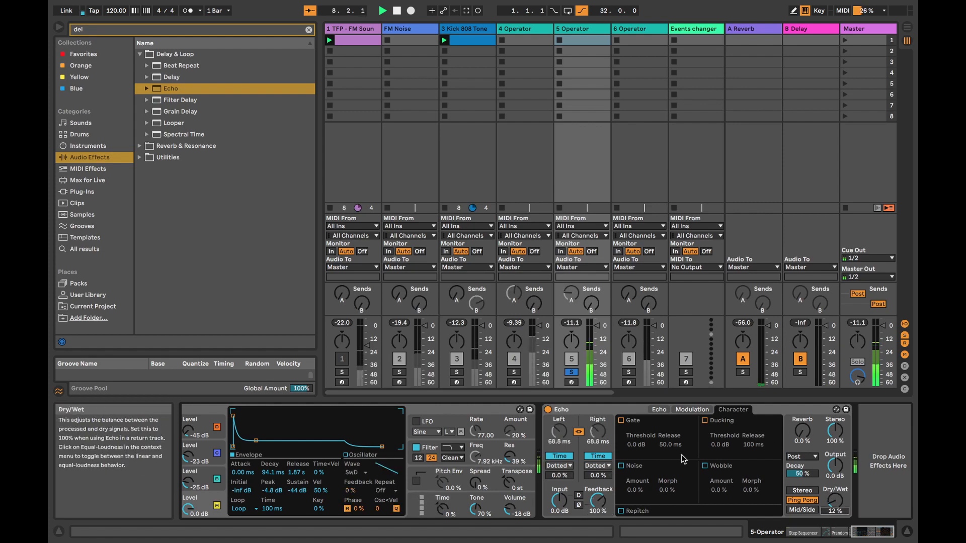
scroll(418, 452, "left", 9)
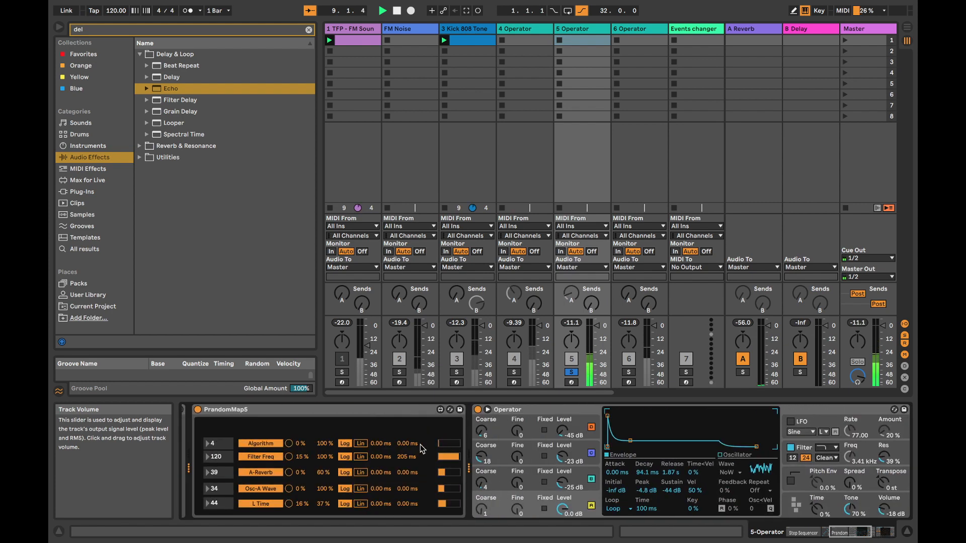
left_click(570, 373)
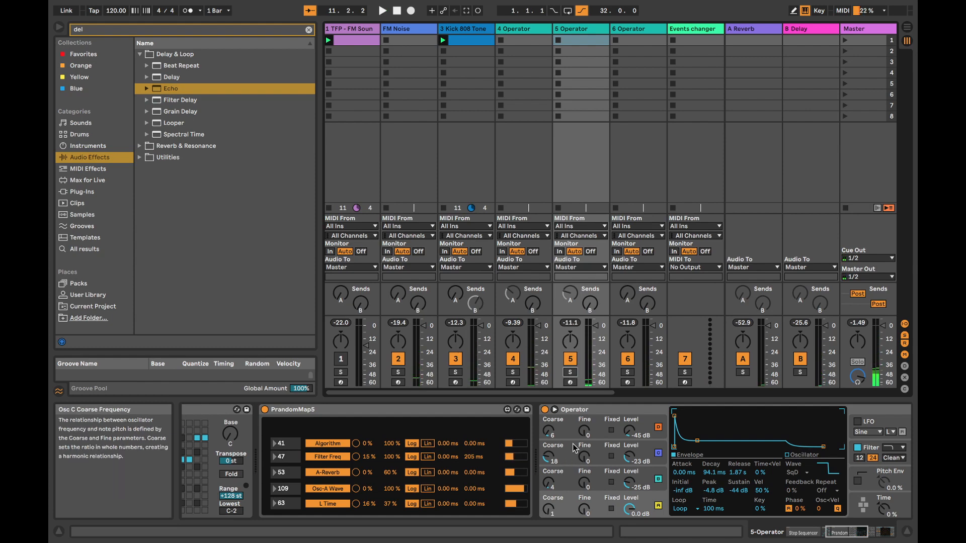
Group the duplicated track's devices from Step Sequencer through Echo into an Instrument Rack
scroll(568, 447, "left", 10)
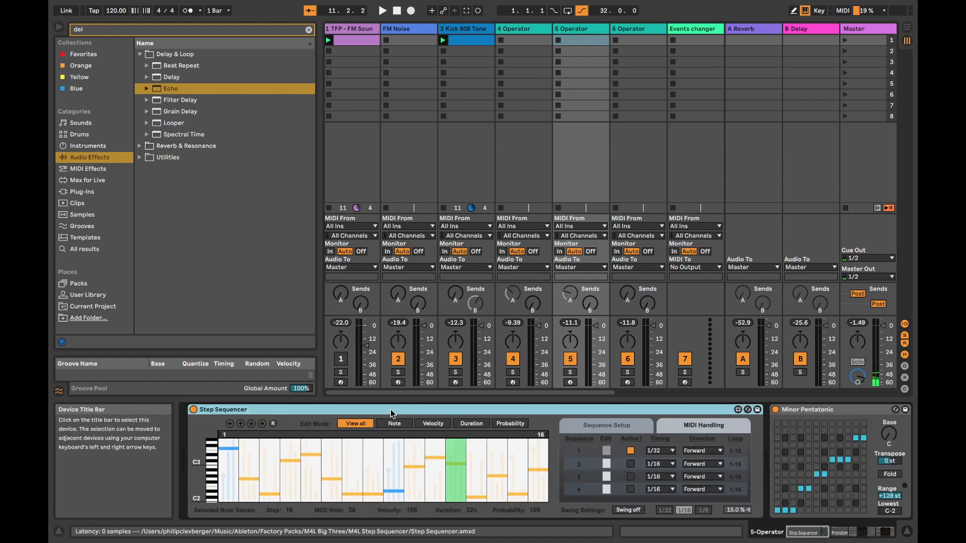
scroll(392, 413, "right", 10)
left_click(607, 408)
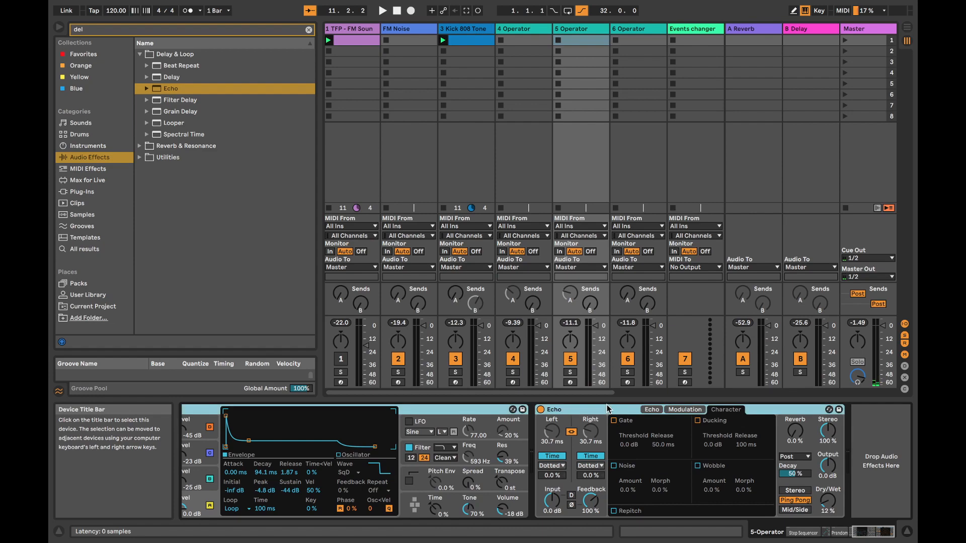
key("ctrl+g")
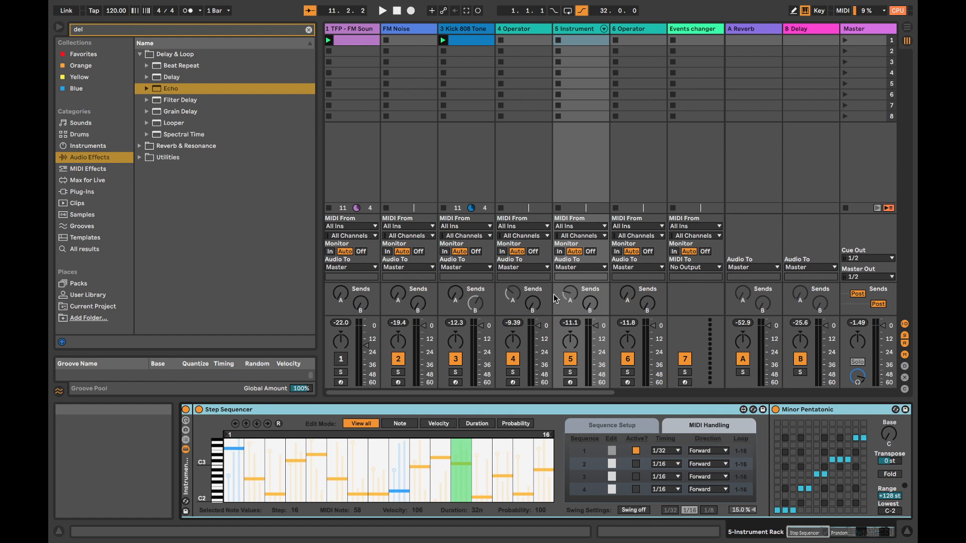
scroll(783, 454, "right", 5)
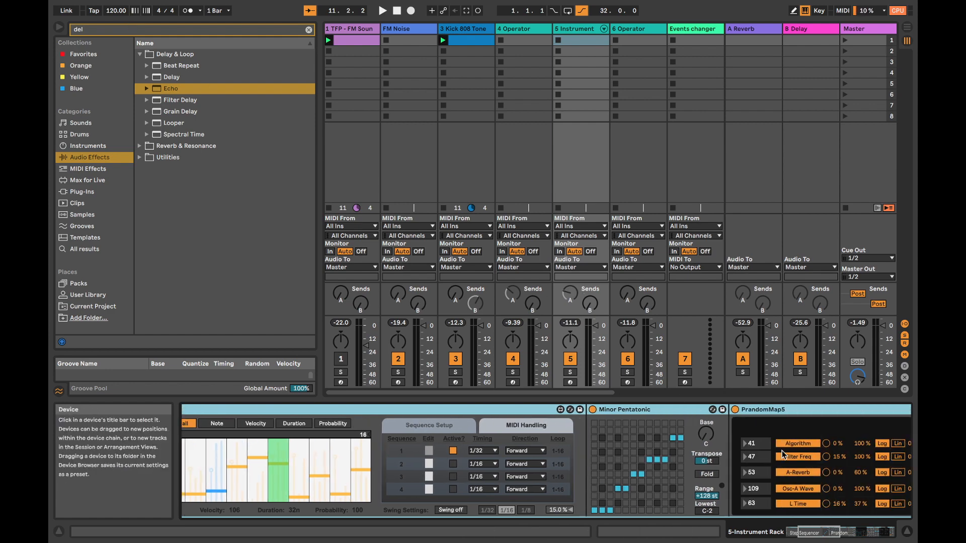
scroll(783, 454, "right", 5)
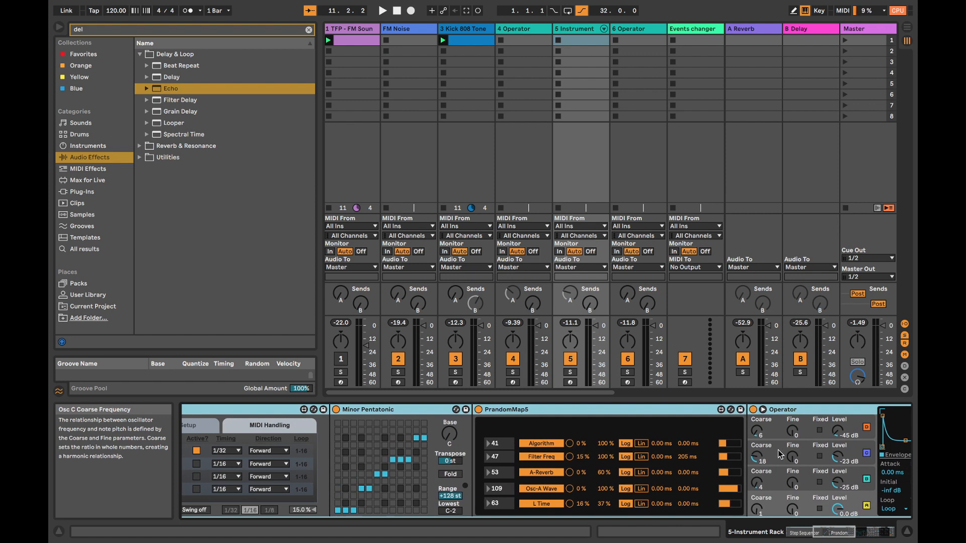
Play the set and solo the 4 Operator, 6 Operator, Events changer and Kick 808 Tone tracks in turn to hear each
key("space")
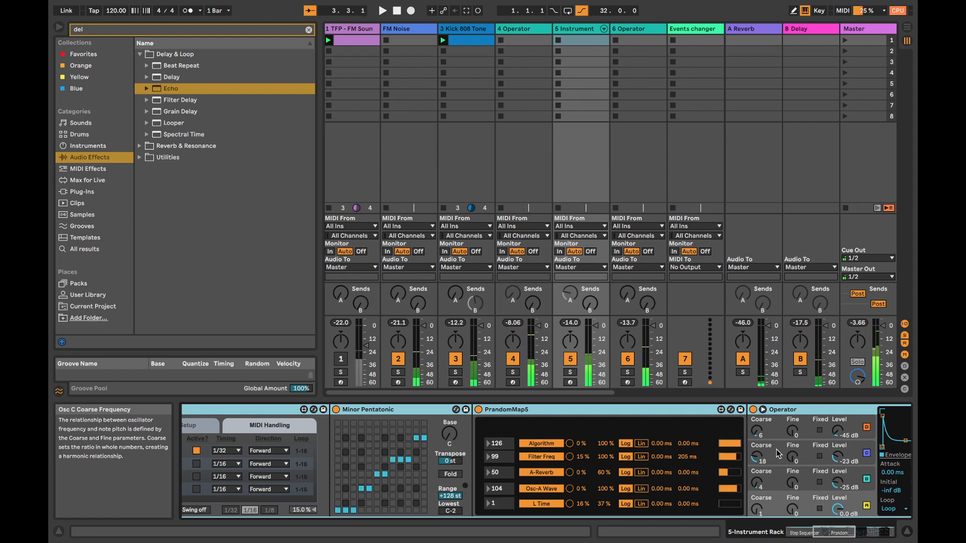
left_click(514, 29)
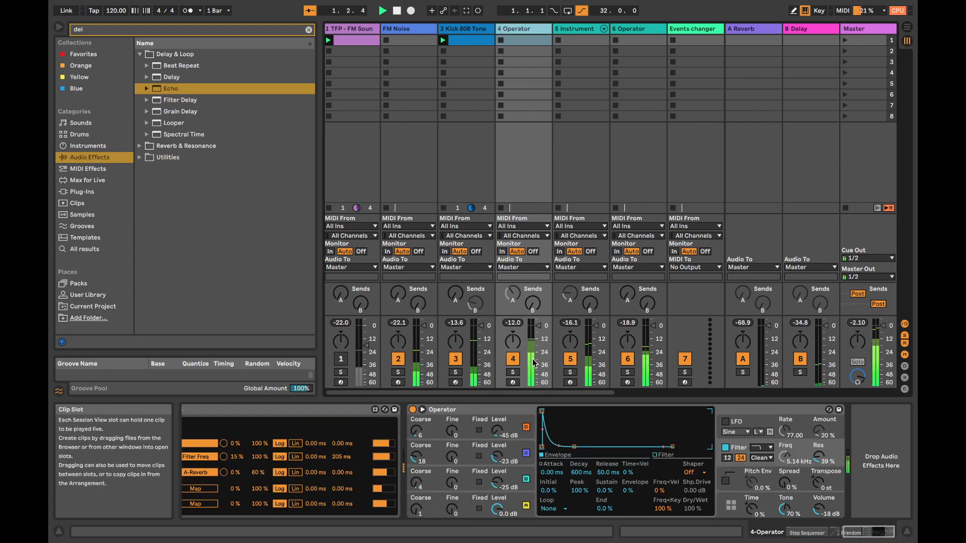
left_click(512, 372)
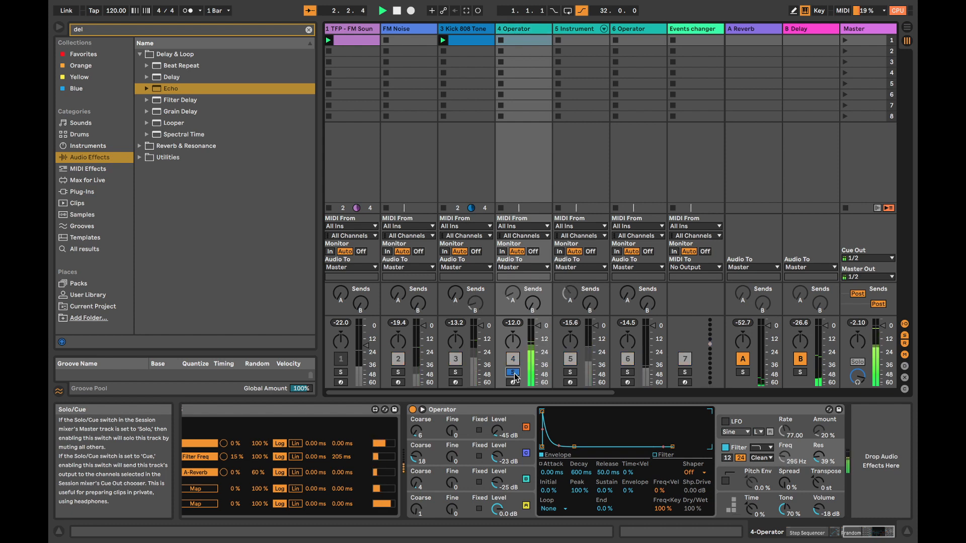
left_click(627, 373)
left_click(687, 374)
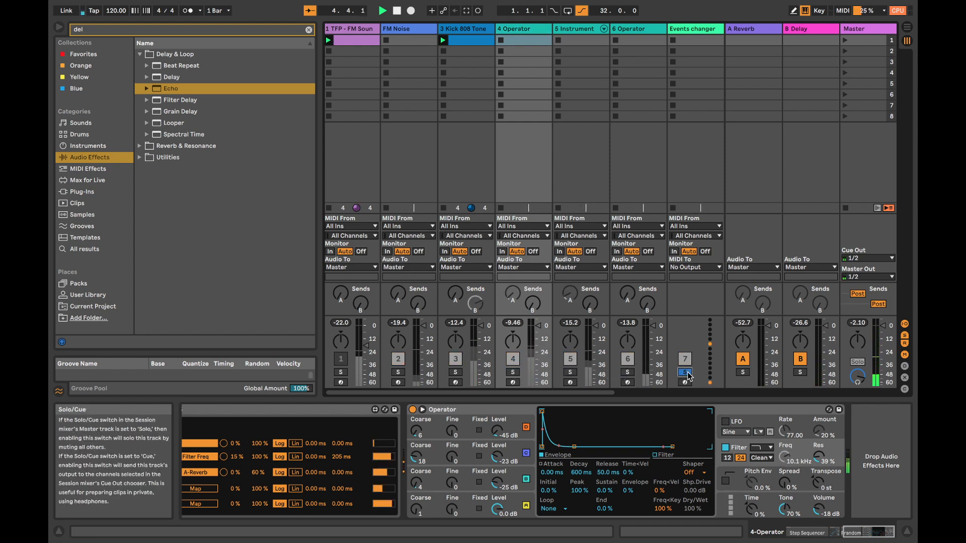
left_click(455, 373)
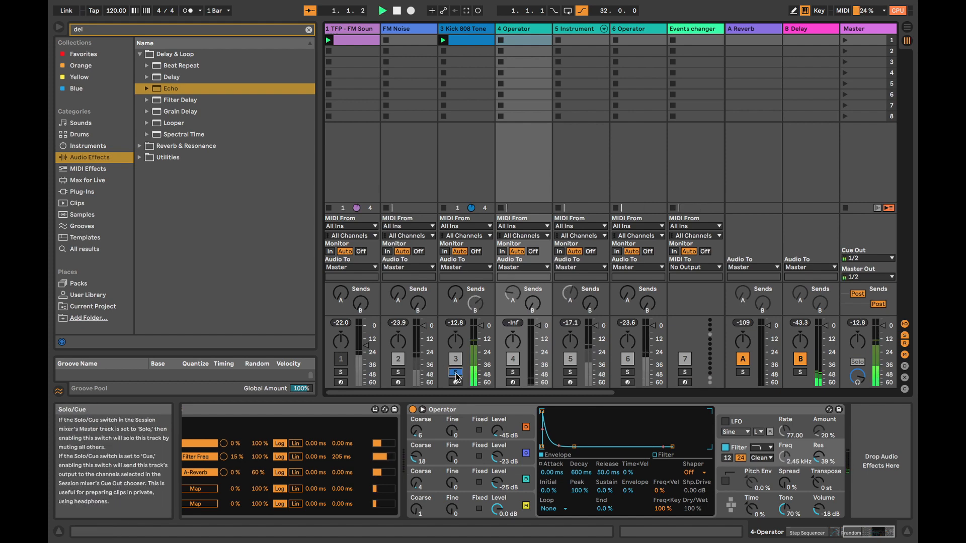
Rename the Kick 808 Tone track as "FM Kick noise"
right_click(458, 30)
left_click(487, 75)
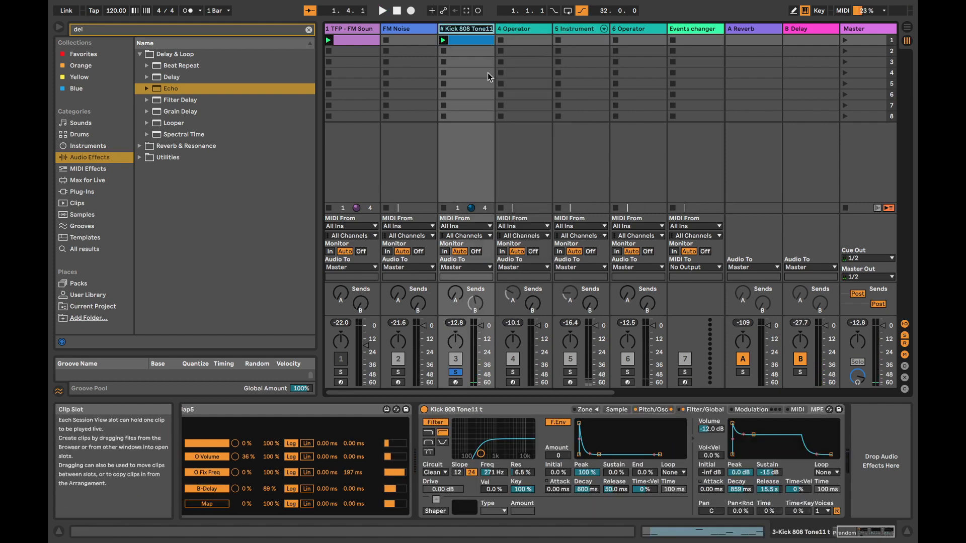
type("FM Kick noise")
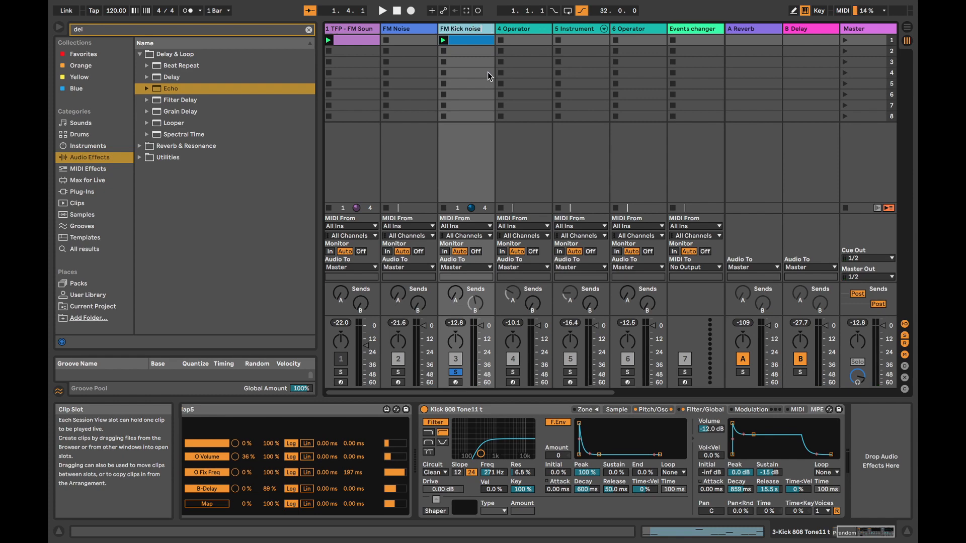
key("Return")
Solo the 4 Operator track to hear it and rename it "Main Melody"
left_click(524, 29)
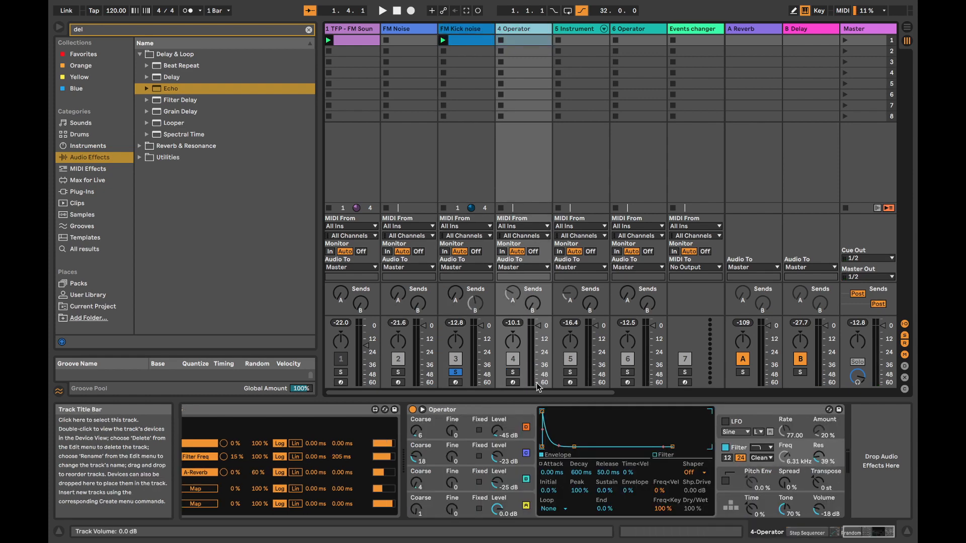
left_click(517, 374)
left_click(514, 373)
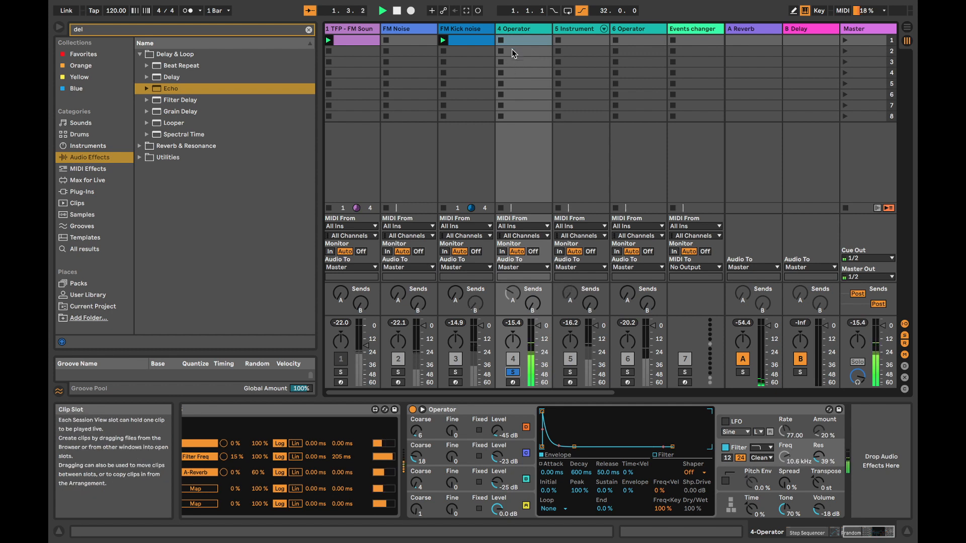
right_click(511, 30)
left_click(541, 74)
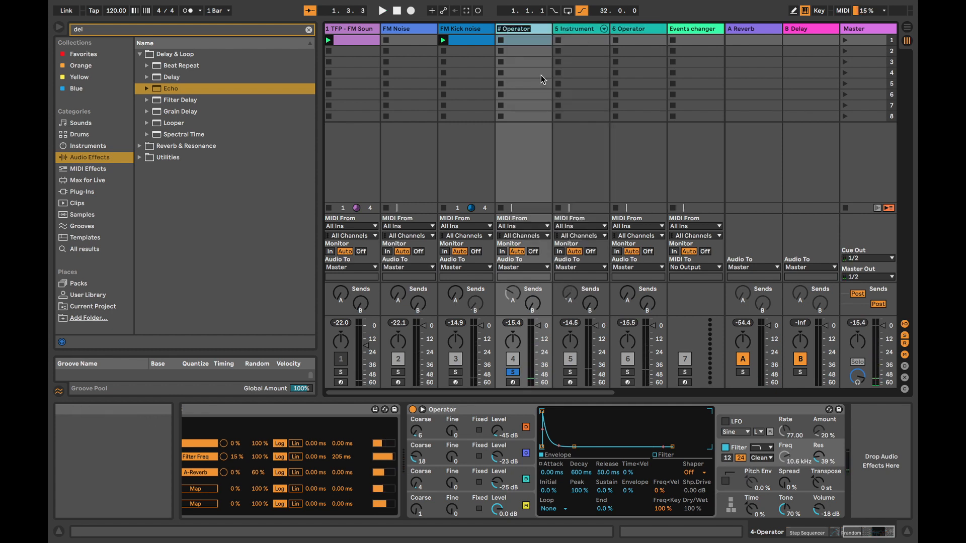
type("Main Melodu")
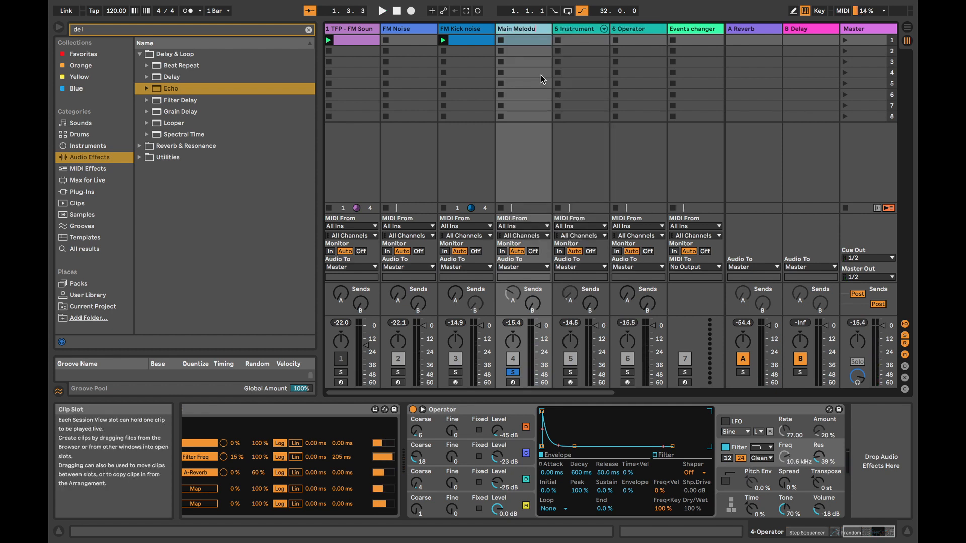
key("BackSpace")
type("y")
key("Return")
Play the 5 Instrument Rack track soloed and rename it "Glitter"
left_click(582, 29)
left_click(569, 373)
key("space")
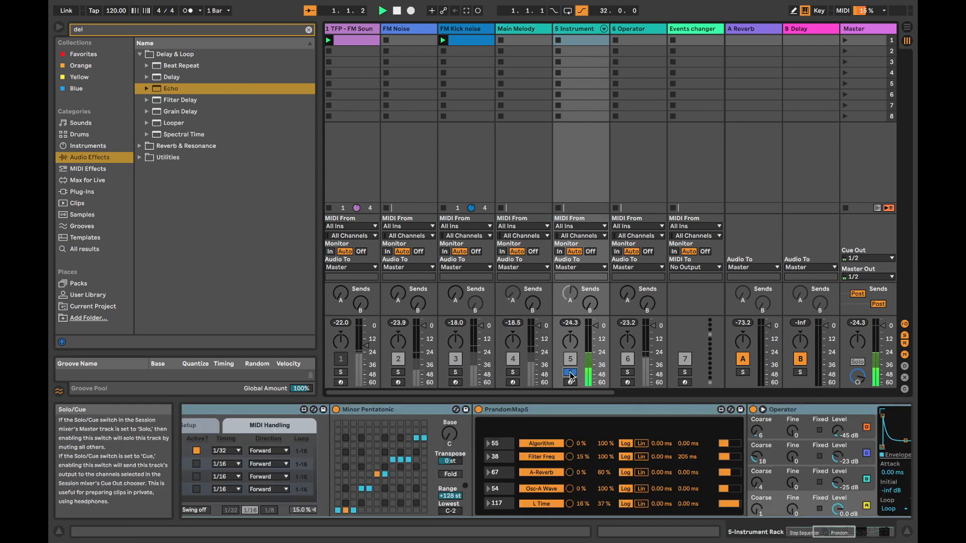
key("space")
right_click(569, 29)
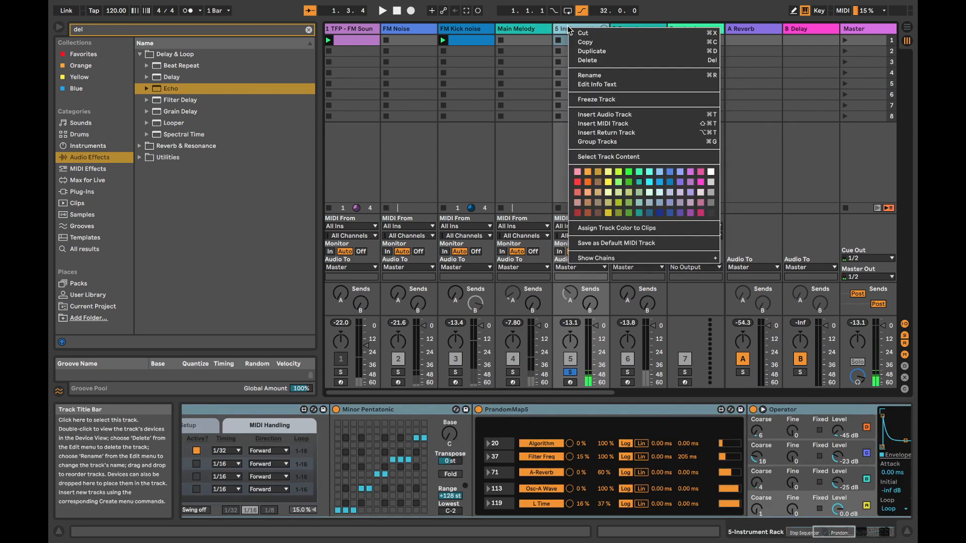
left_click(593, 75)
type("G")
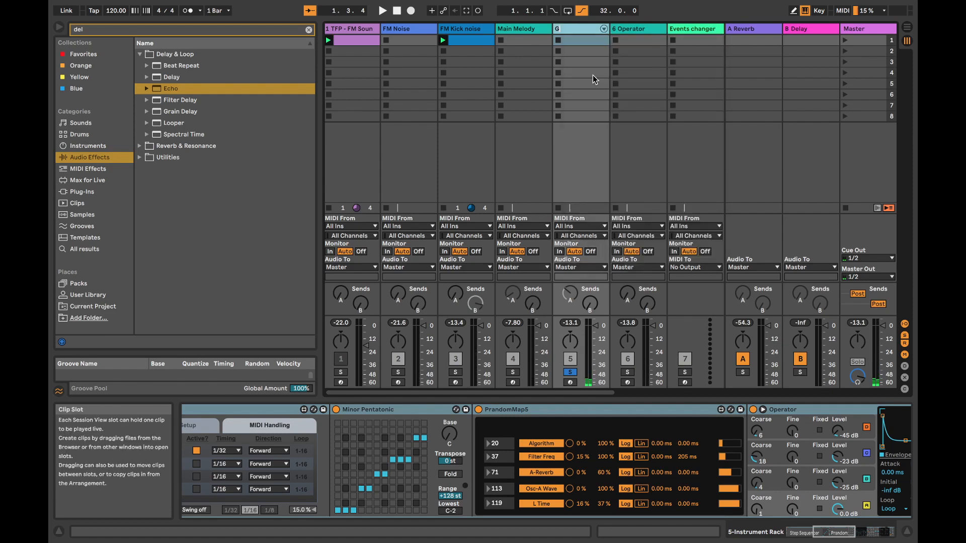
type("litter")
key("Return")
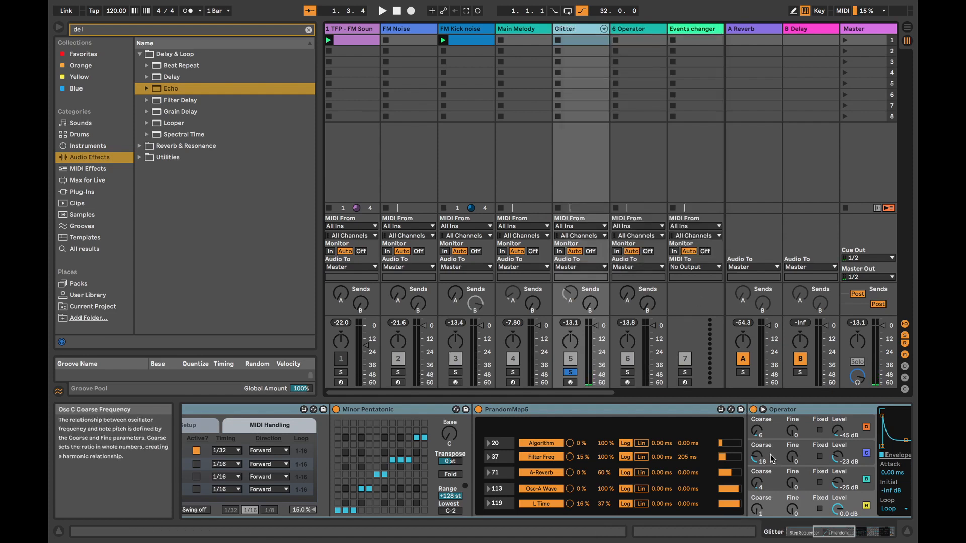
Limit the Filter Freq range in the Glitter track's PrandomMap5 to 26–69 % and play it back
scroll(765, 457, "right", 8)
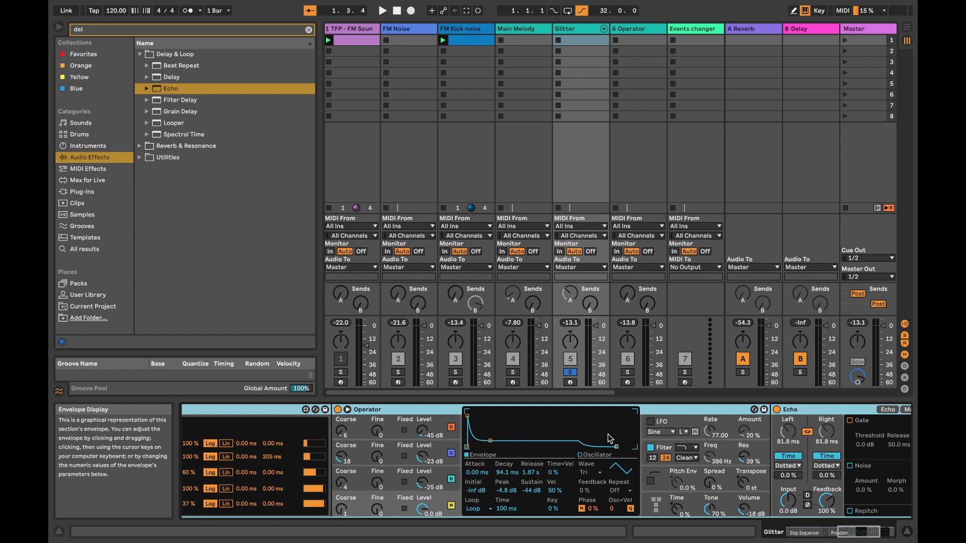
left_click(690, 461)
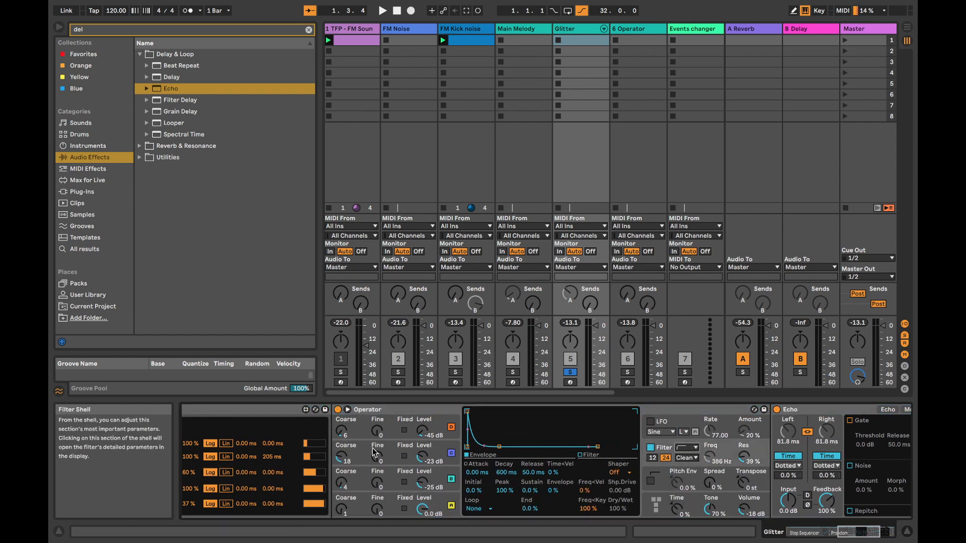
scroll(373, 447, "left", 8)
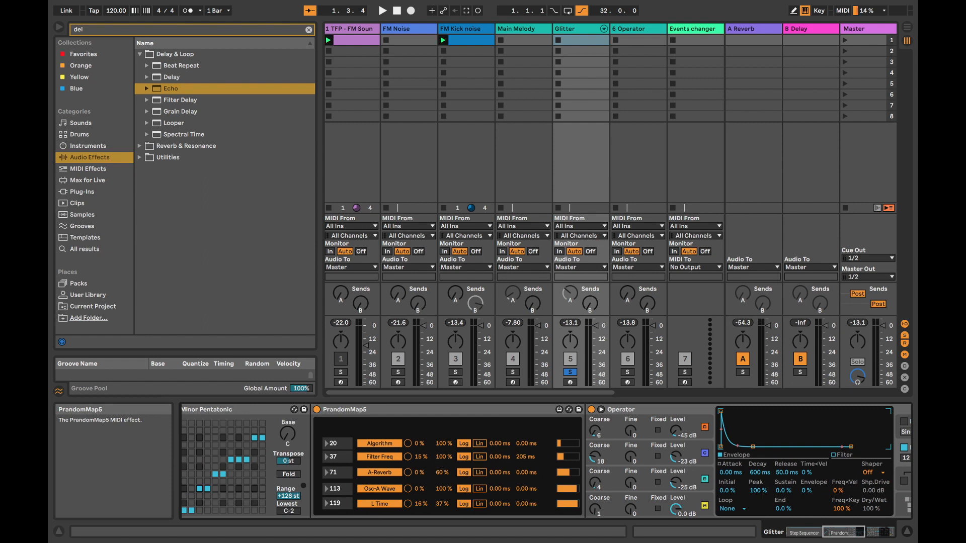
left_click_drag(443, 457, 421, 456)
key("space")
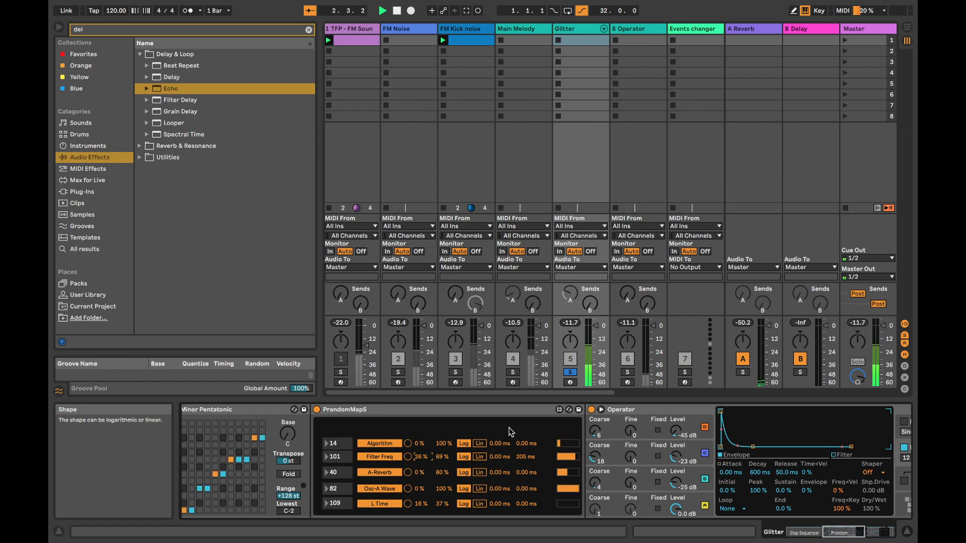
Solo the 6 Operator track to hear it and rename it "Bass"
left_click(638, 28)
left_click(628, 372)
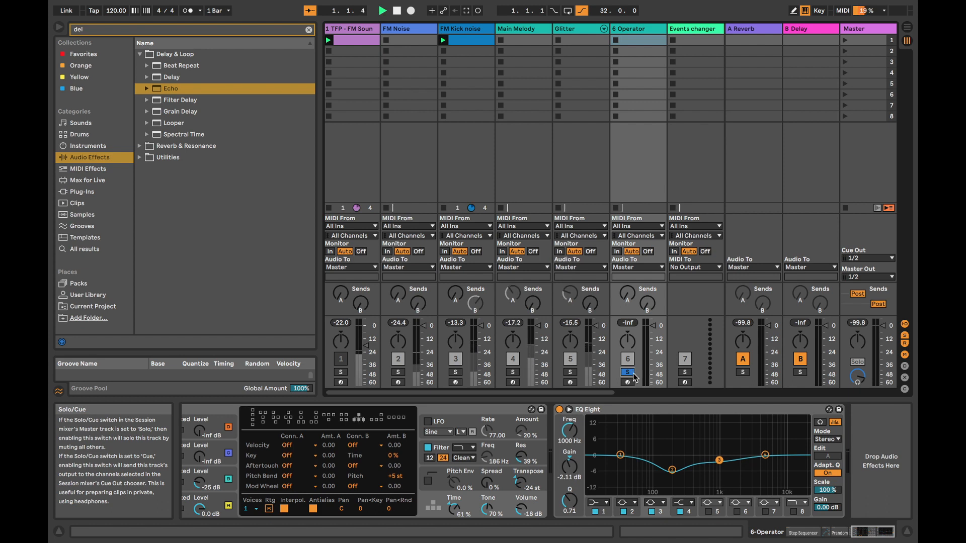
right_click(624, 28)
left_click(641, 77)
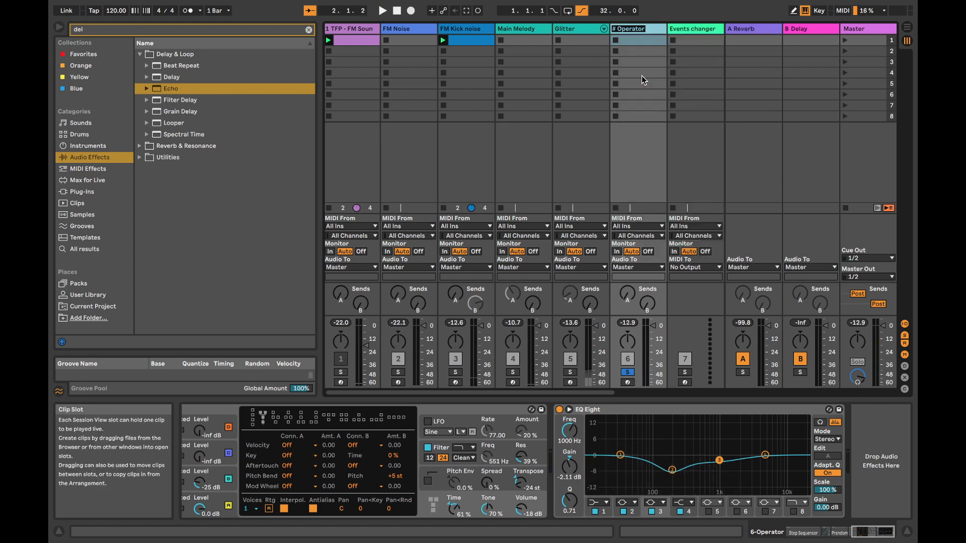
type("Bass")
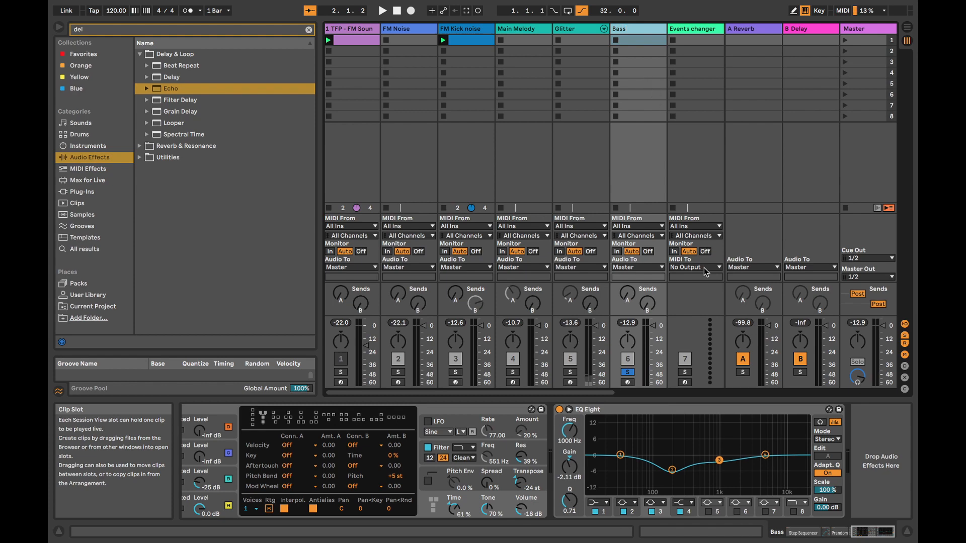
key("Return")
Play the Events changer track soloed, unsolo it and play the whole set
key("space")
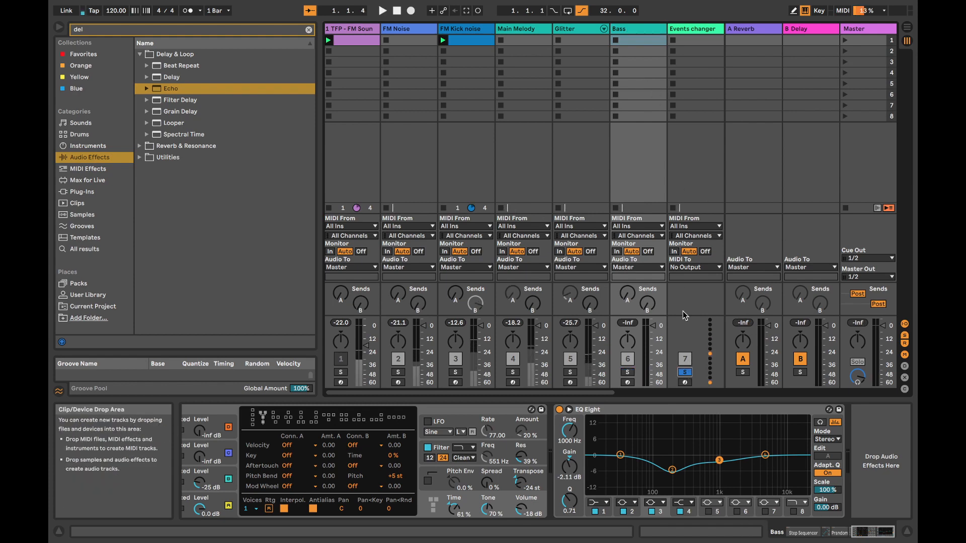
key("space")
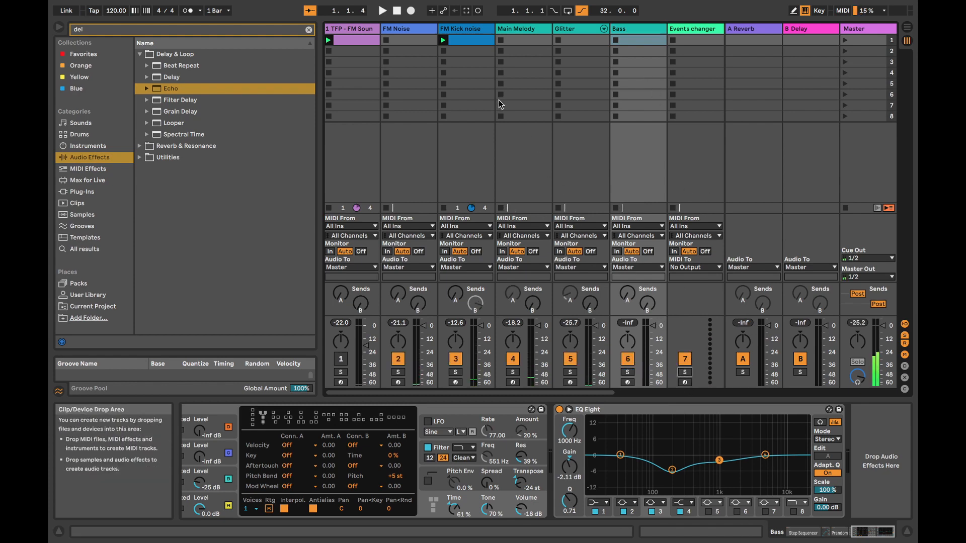
key("space")
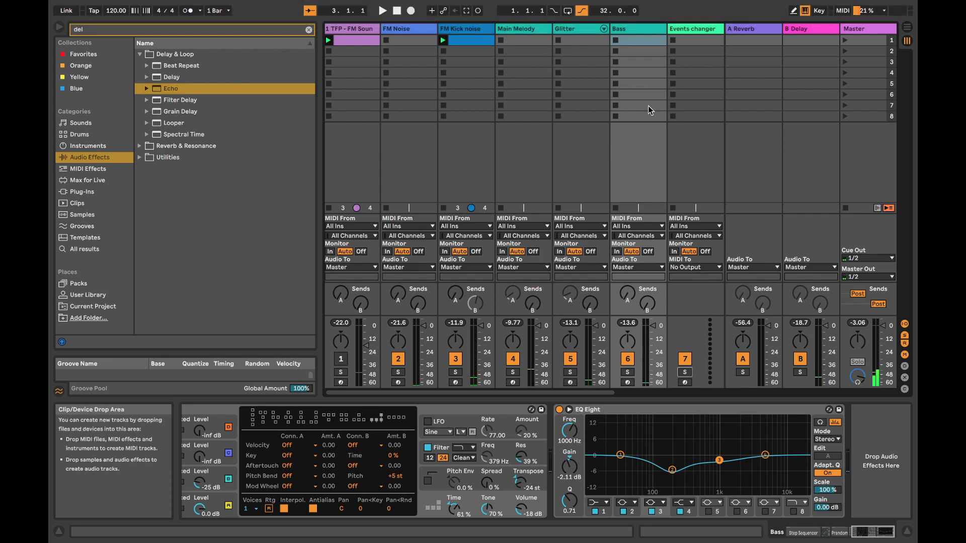
Move the TFP - Kick track to the end of the track list, after the Wavetable track
scroll(628, 57, "right", 1)
scroll(628, 57, "right", 5)
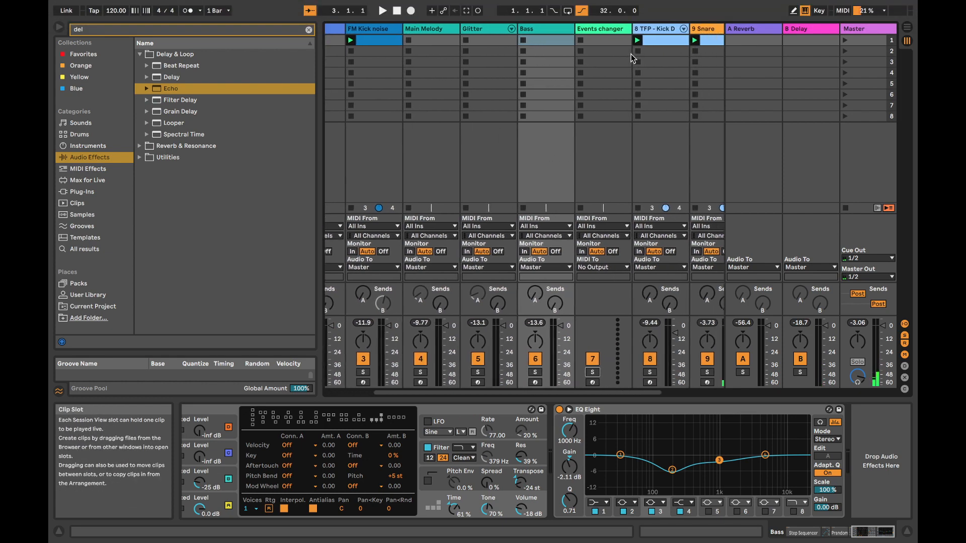
left_click(597, 30)
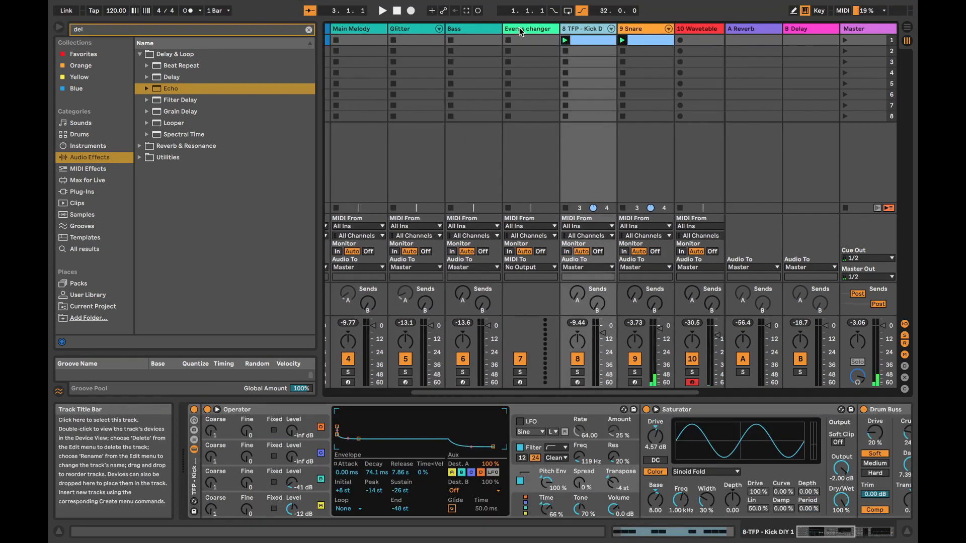
scroll(518, 32, "right", 2)
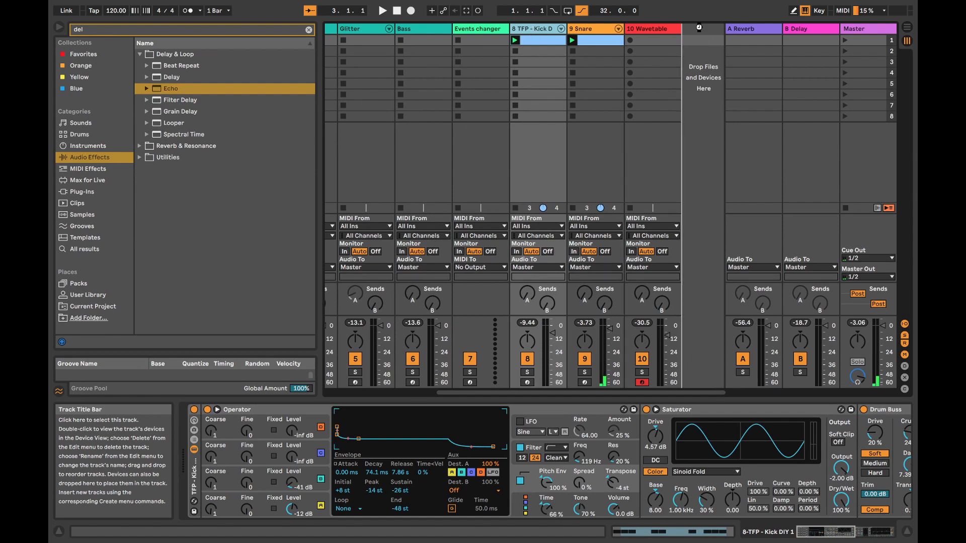
left_click_drag(698, 28, 700, 30)
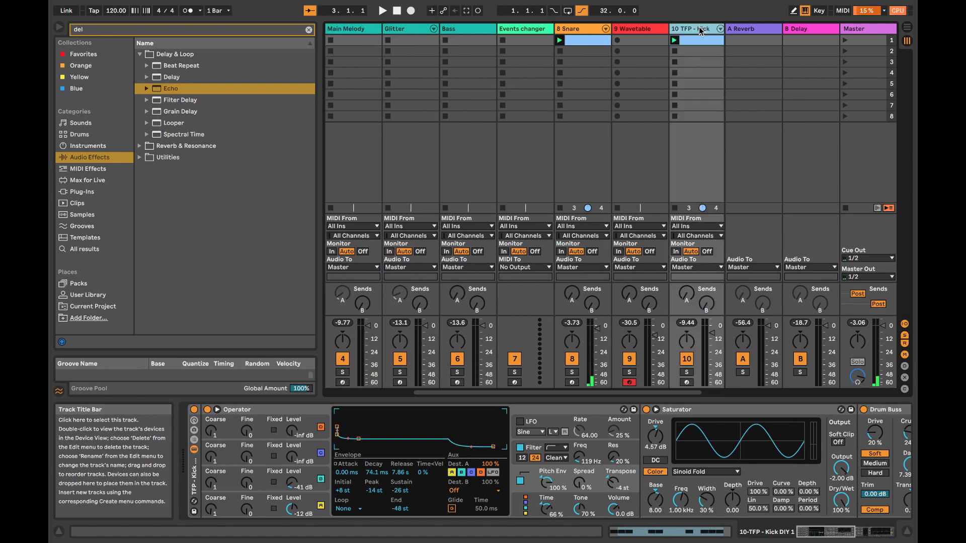
Rename the Wavetable track as "Pad"
left_click(654, 29)
right_click(643, 31)
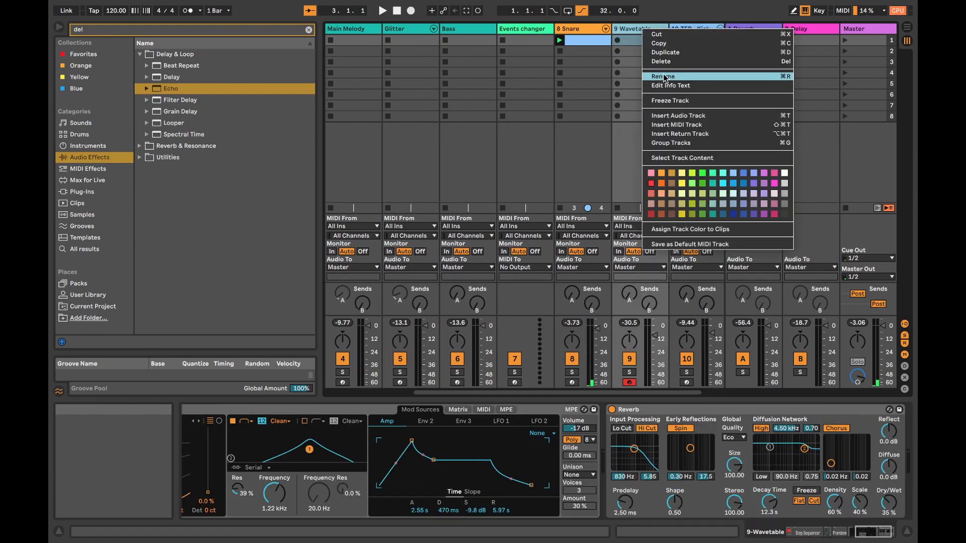
left_click(663, 73)
type("Pad")
key("Return")
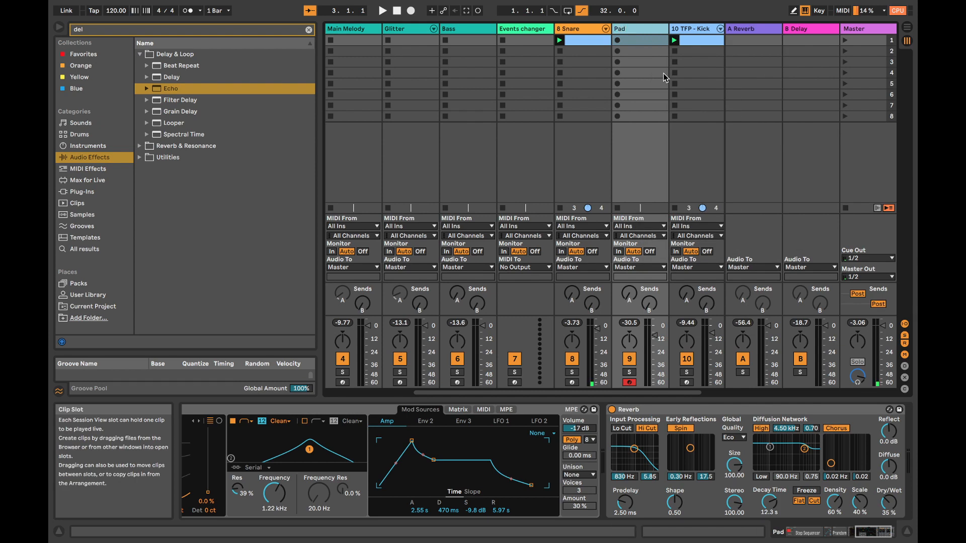
Search the Max for Live devices for "tfp" and add TFP - Random on off to the TFP - Kick track
left_click(689, 29)
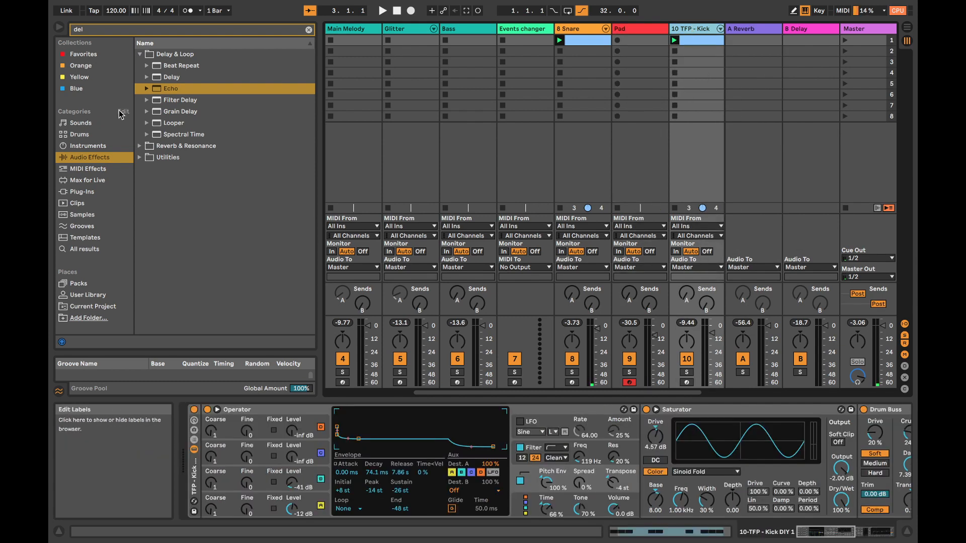
left_click(97, 31)
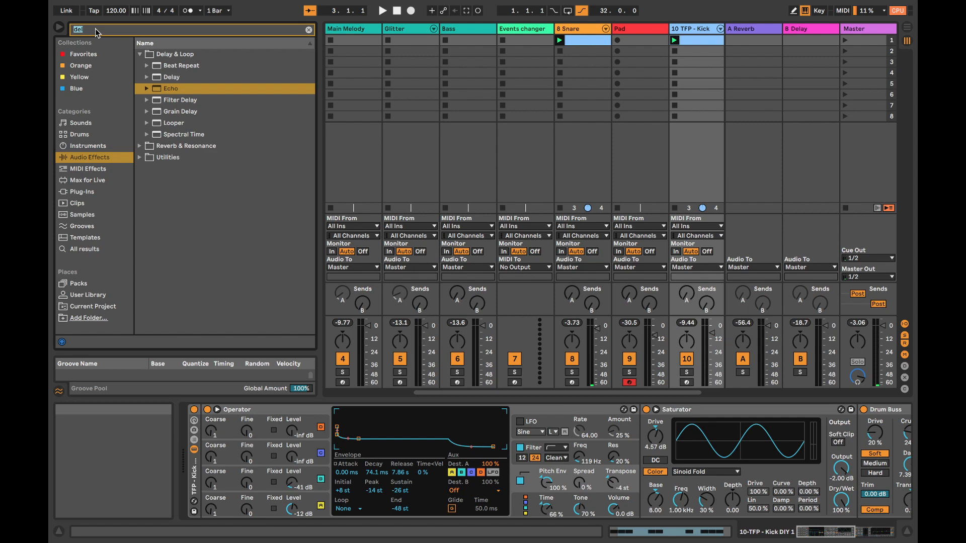
type("tfp")
left_click(96, 180)
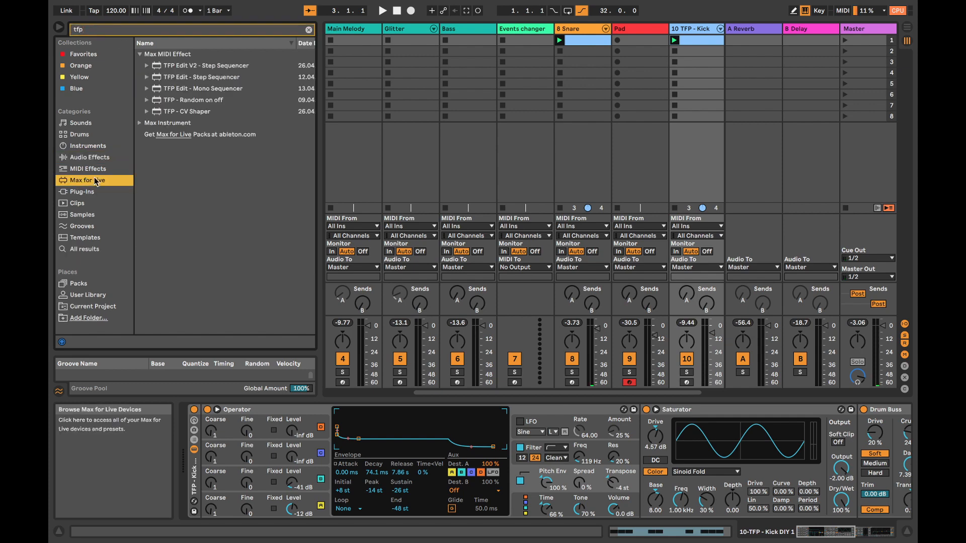
double_click(214, 99)
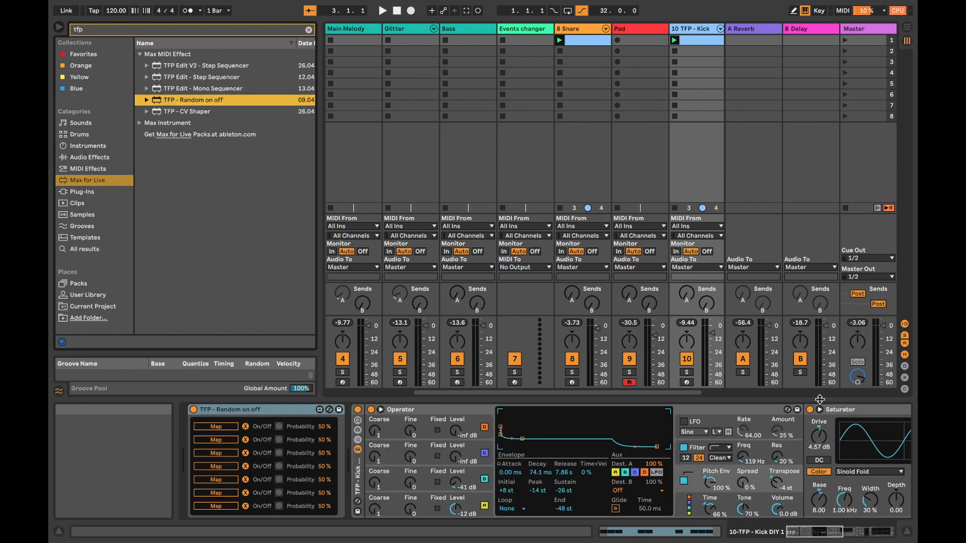
Play the whole set and review the TFP - Kick track's device chain
key("space")
scroll(804, 460, "right", 8)
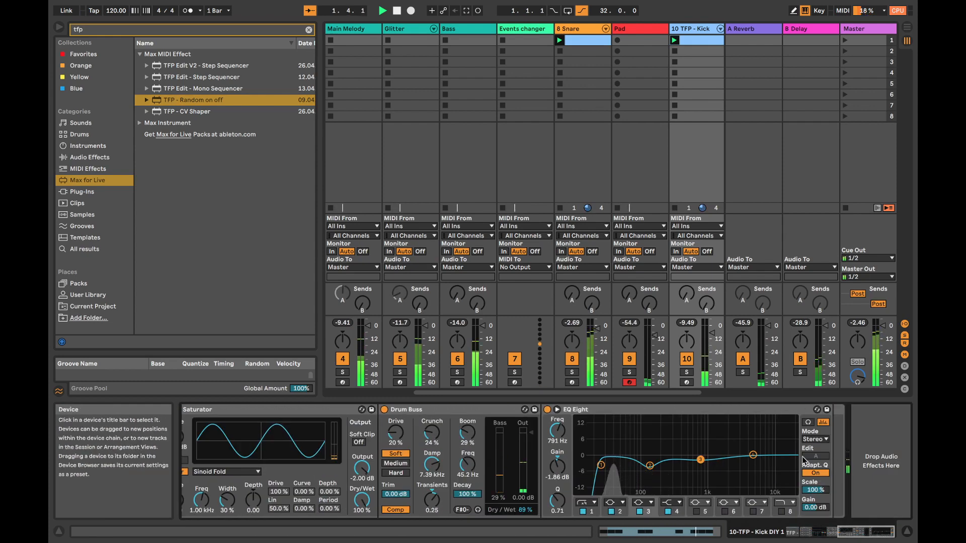
scroll(804, 460, "left", 8)
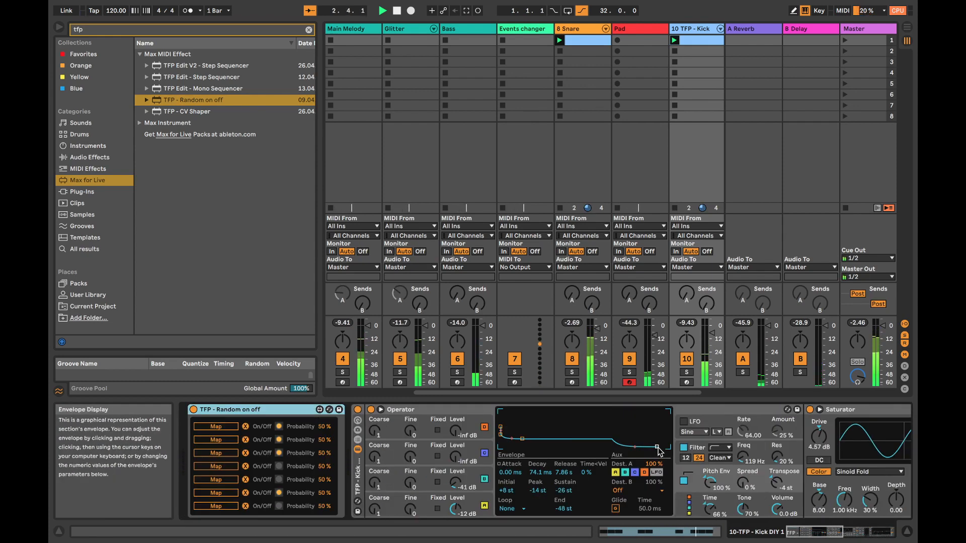
Map the first slot of the kick track's TFP - Random on off to the Glitter track's Step Sequencer on/off switch
left_click(222, 430)
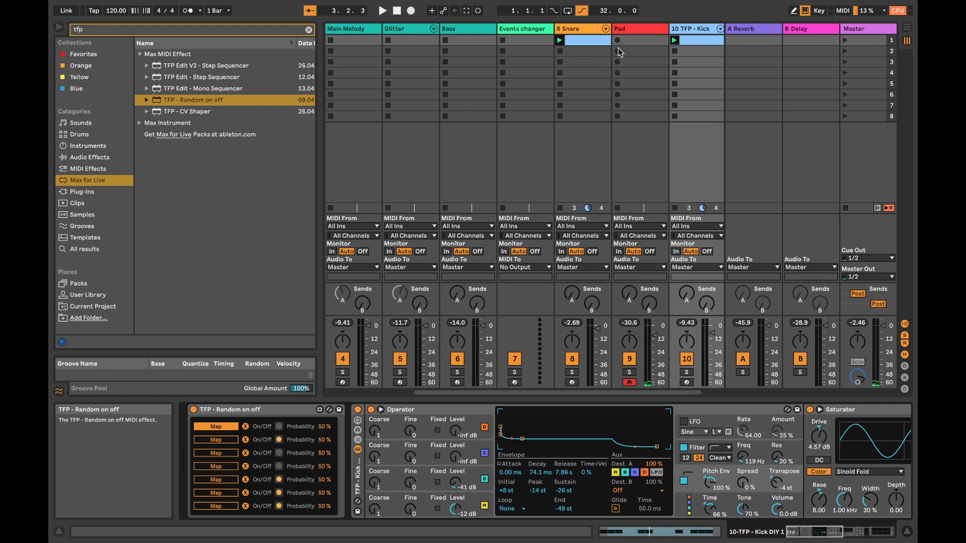
scroll(732, 79, "right", 2)
scroll(733, 79, "right", 1)
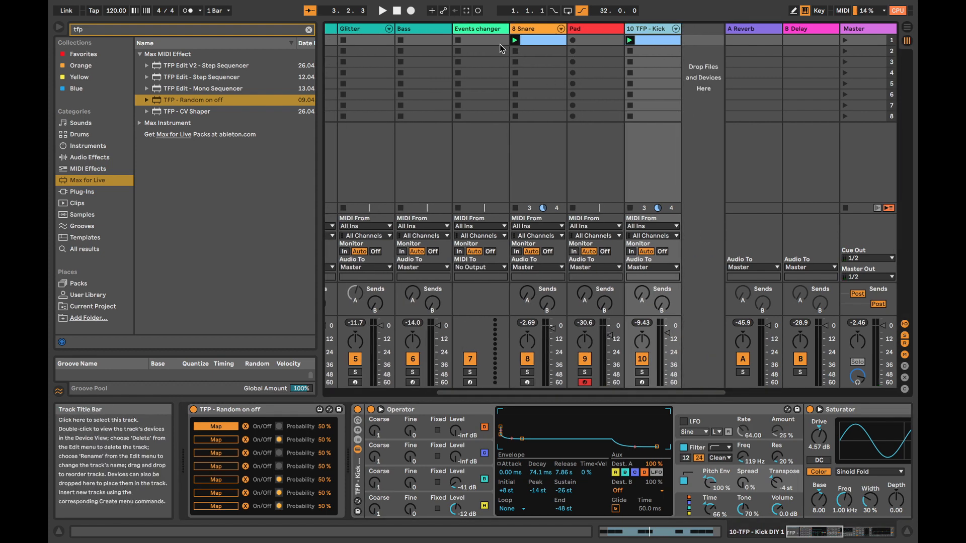
scroll(485, 42, "left", 5)
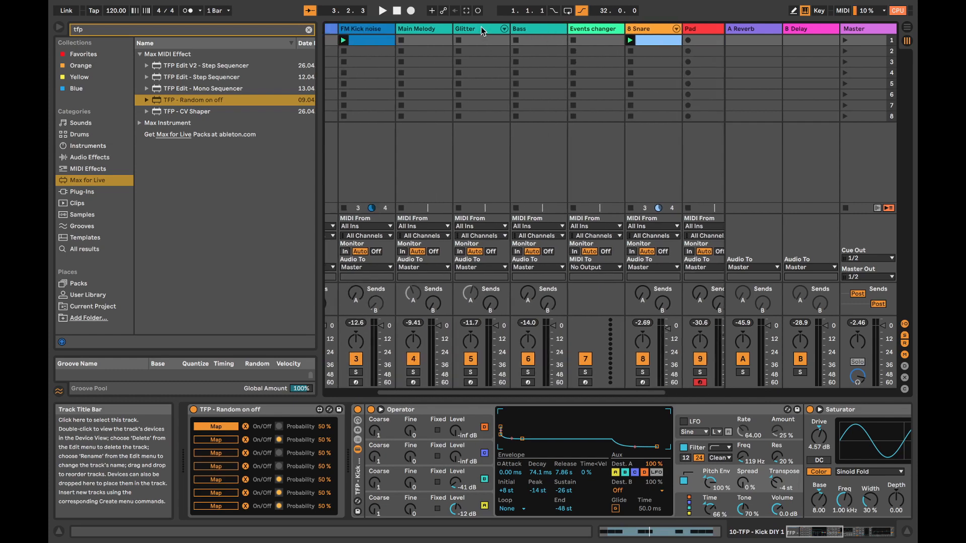
left_click(485, 41)
scroll(785, 430, "right", 5)
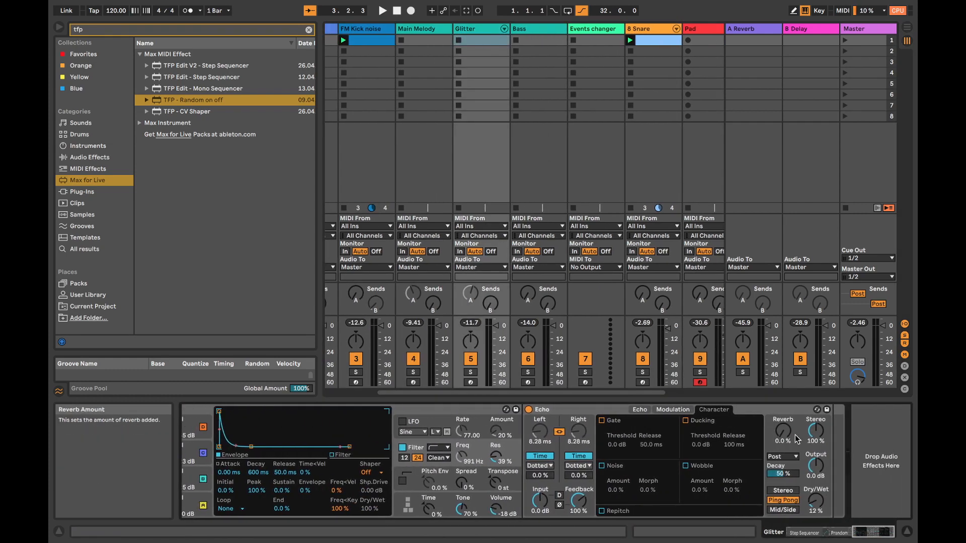
scroll(778, 439, "left", 8)
scroll(778, 439, "left", 4)
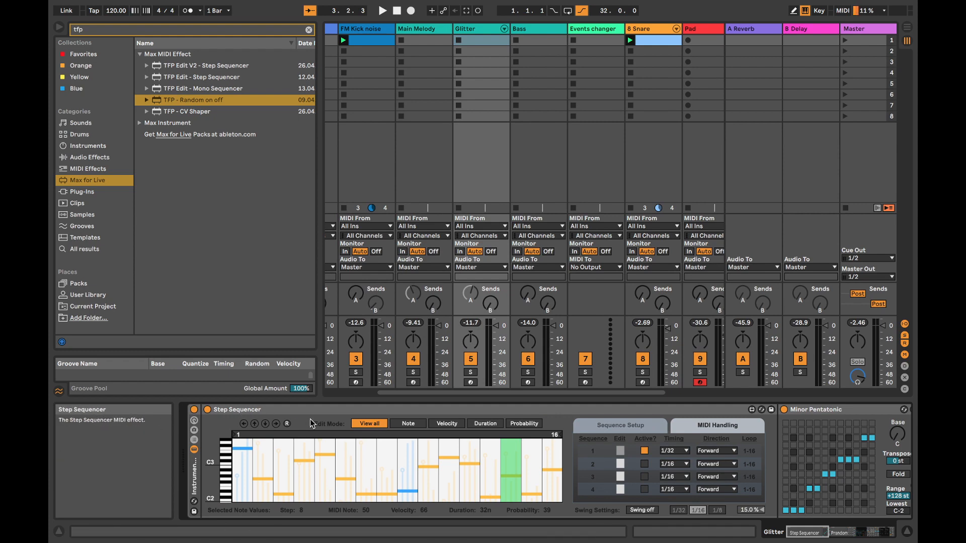
left_click(208, 411)
Play the set to hear the kick randomly switching the Glitter sequencer, then stop playback
key("space")
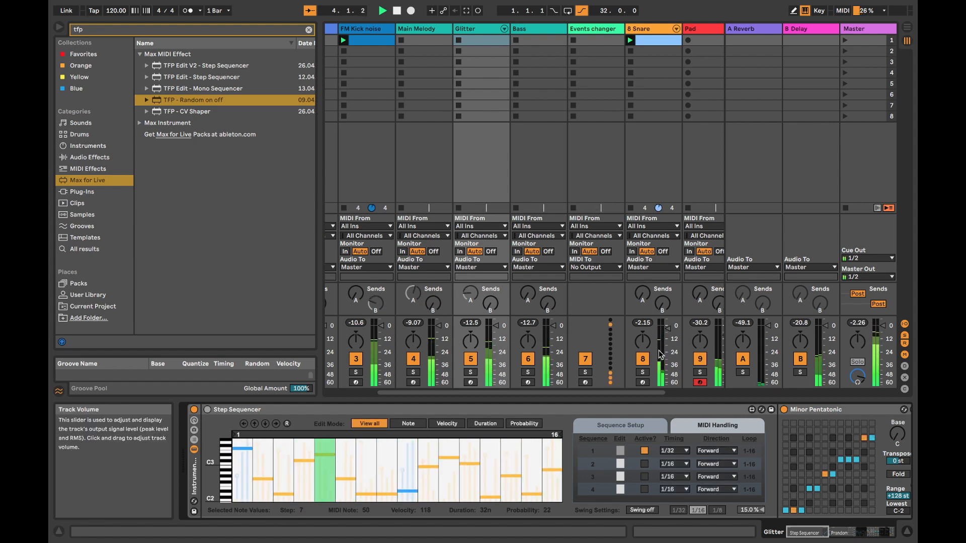
scroll(676, 317, "right", 2)
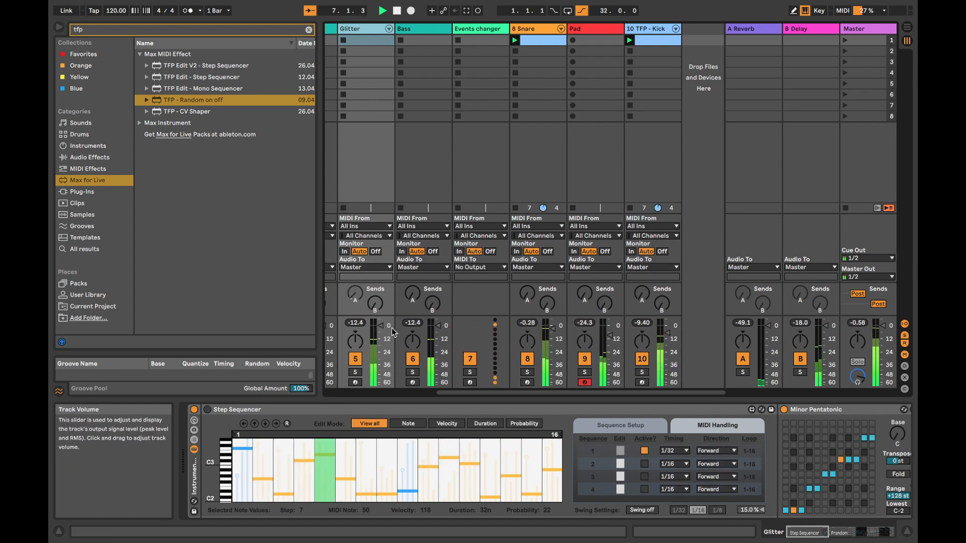
scroll(392, 332, "left", 1)
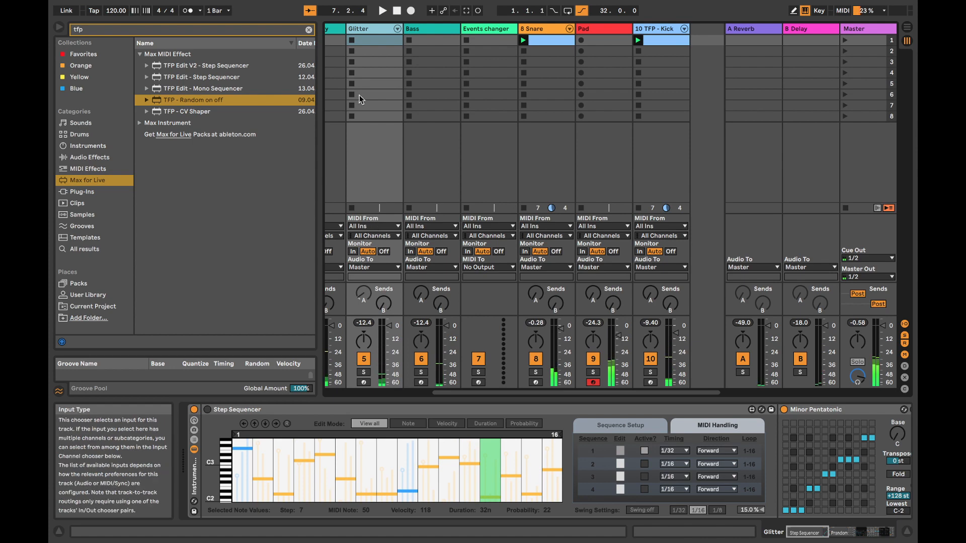
Set the Glitter track's Echo to 17% dry/wet and 41% reverb
scroll(791, 432, "right", 5)
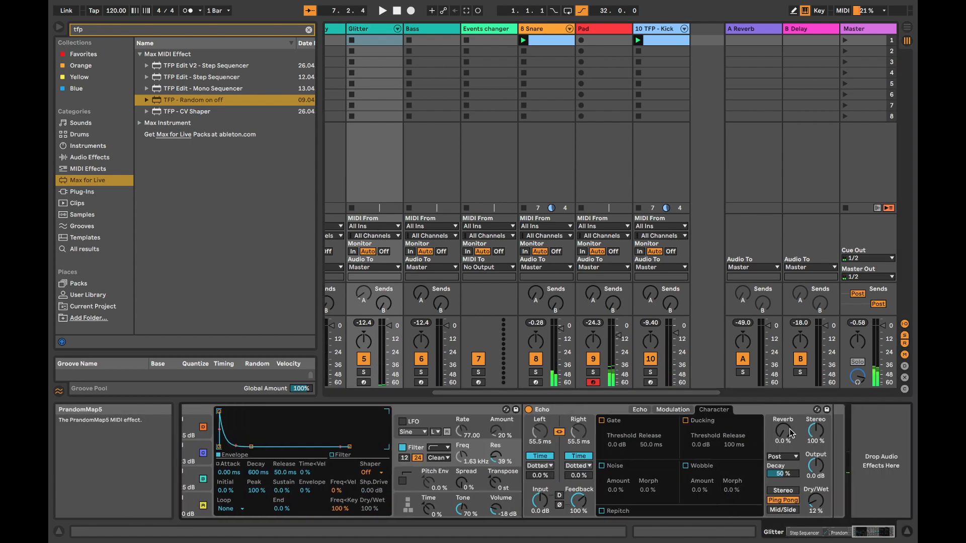
left_click_drag(816, 501, 816, 496)
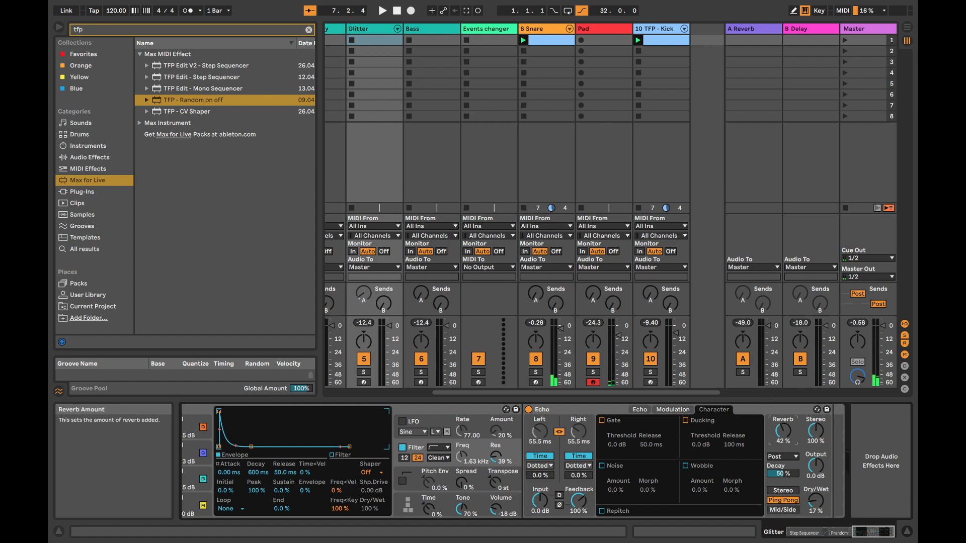
left_click_drag(789, 436, 789, 436)
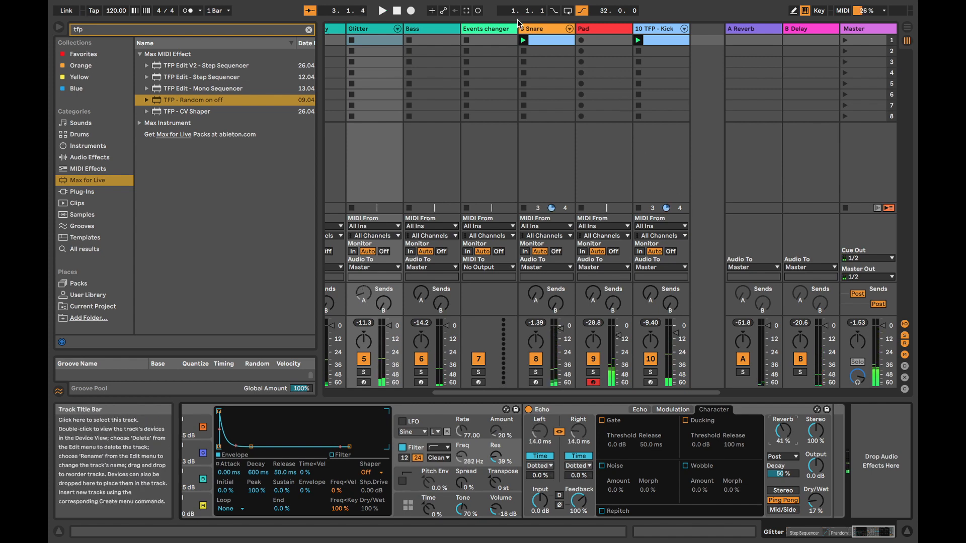
Map the second Random on off slot in the Events changer track's Bar chain to the Glitter Instrument Rack's on/off switch
left_click(501, 31)
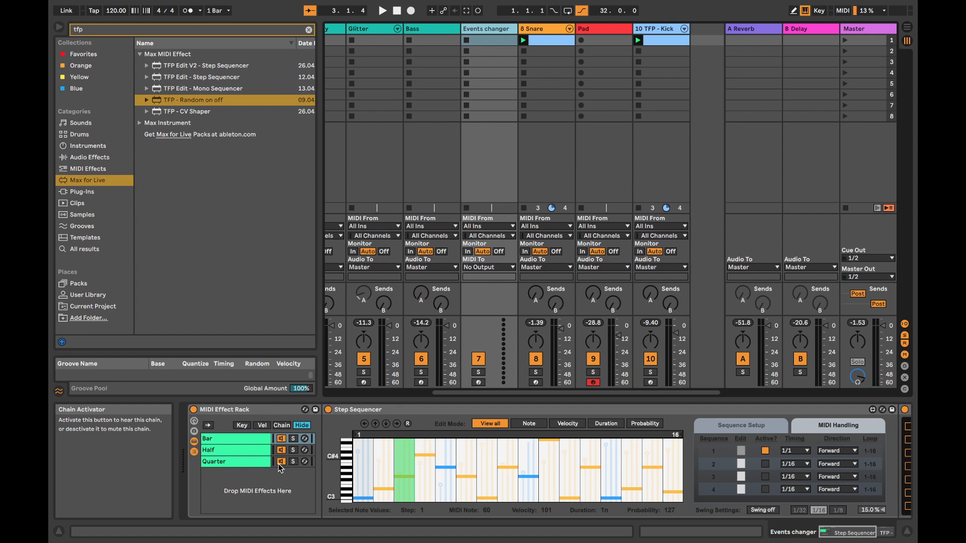
key("space")
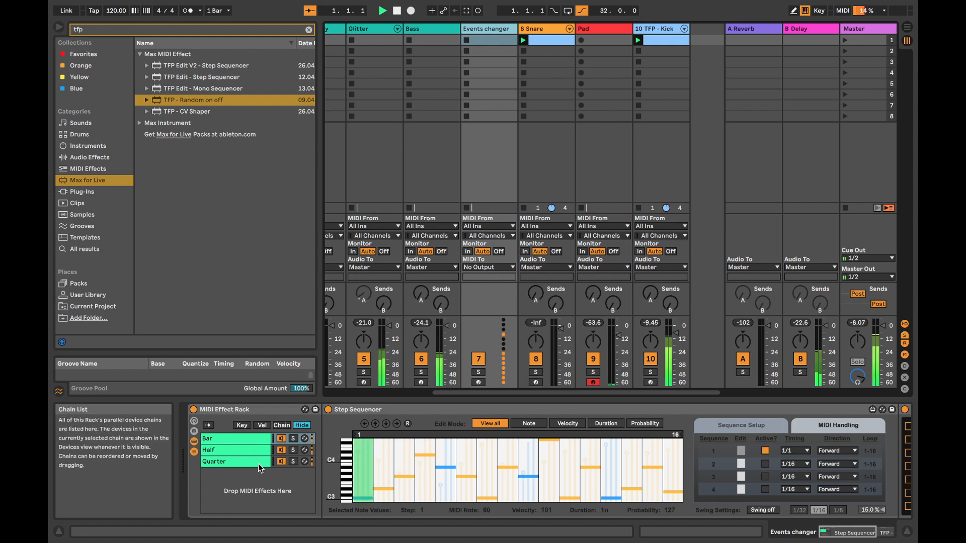
key("space")
left_click(237, 439)
scroll(620, 463, "right", 5)
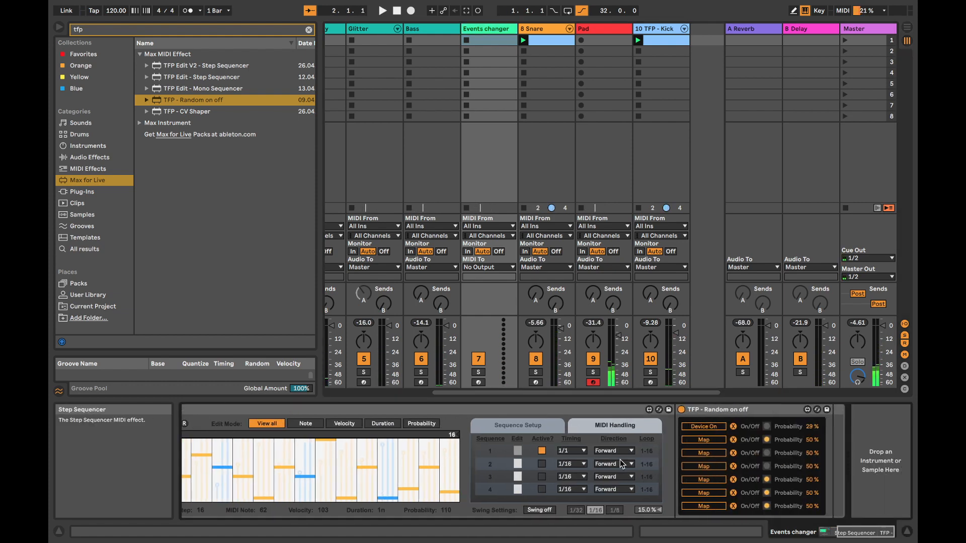
left_click(703, 441)
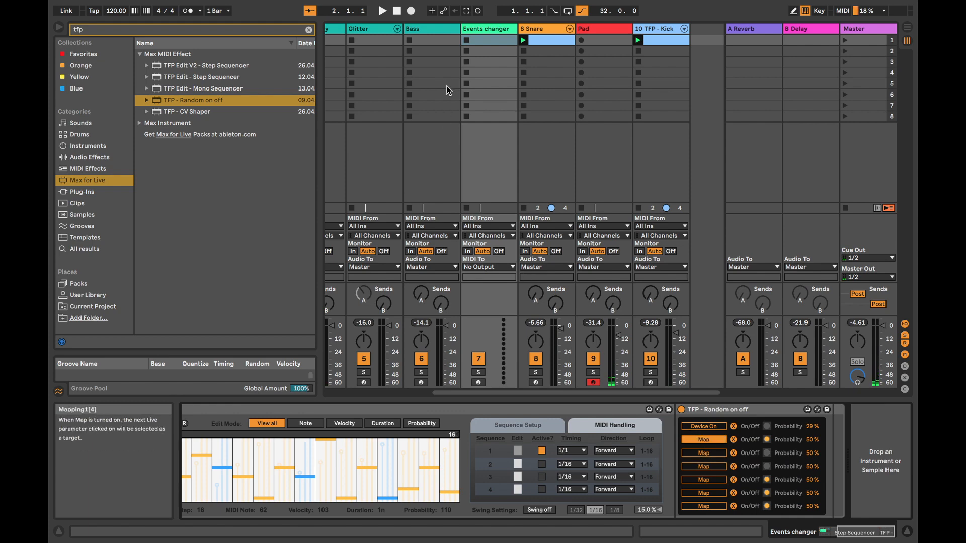
scroll(447, 86, "left", 6)
left_click(561, 30)
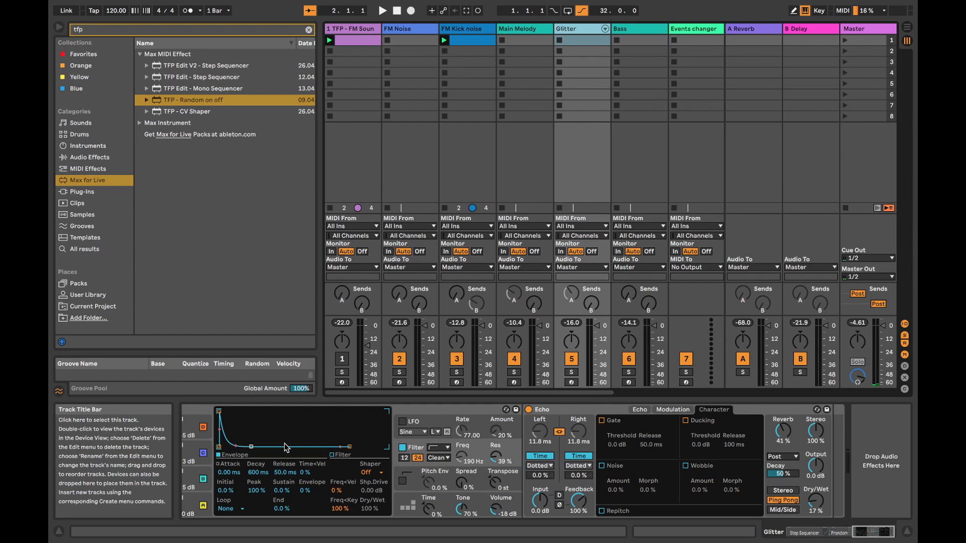
scroll(242, 438, "left", 10)
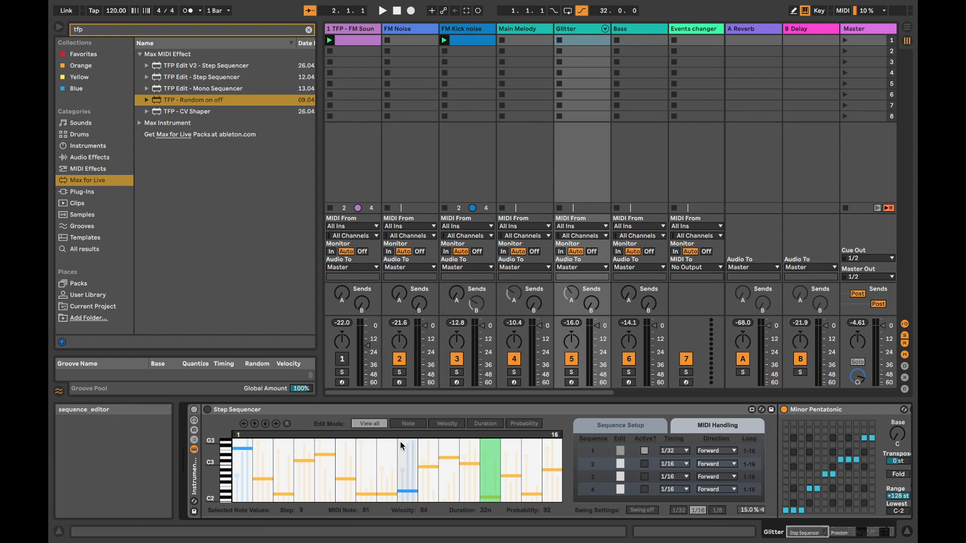
Move the Echo out of the Glitter track's Instrument Rack to the end of the chain and play the set
scroll(367, 424, "right", 5)
scroll(366, 424, "right", 5)
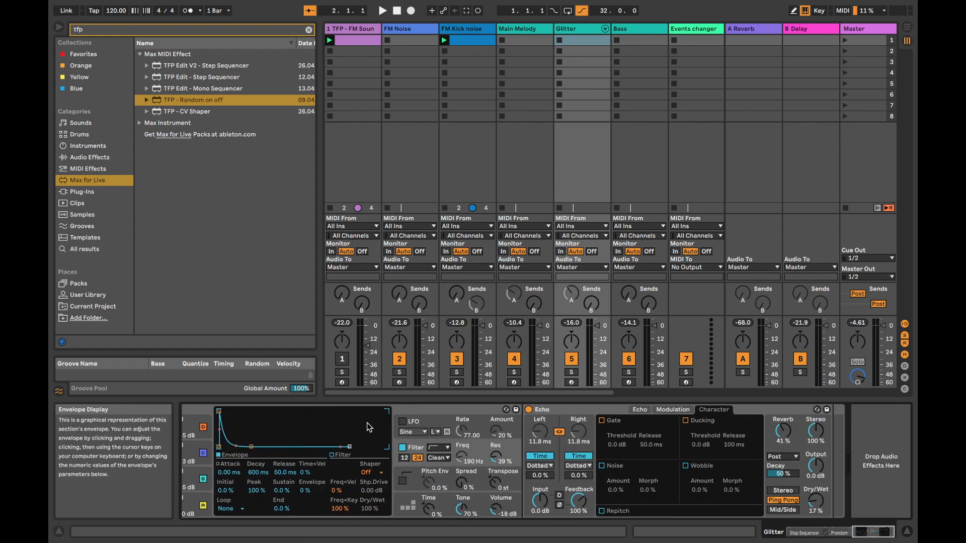
left_click(596, 414)
left_click_drag(702, 416, 860, 419)
key("space")
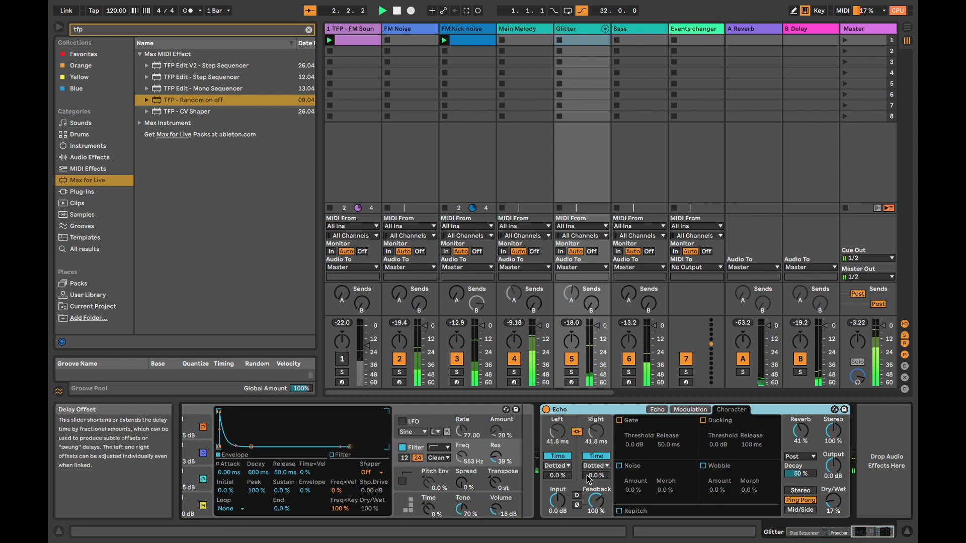
left_click(804, 533)
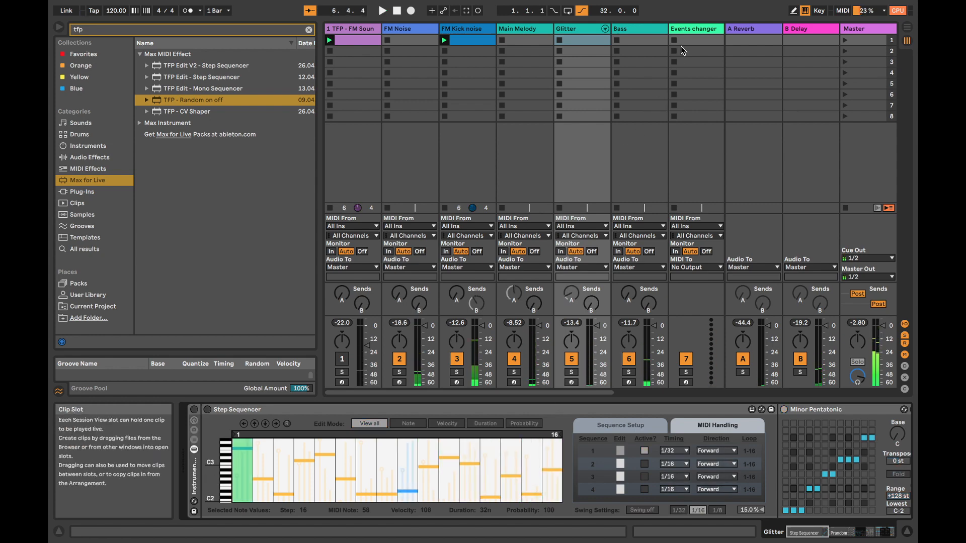
Map the third Random on off slot of the Events changer track to the on/off switch of FM Kick noise's Kick 808 Tone11 instrument
left_click(688, 28)
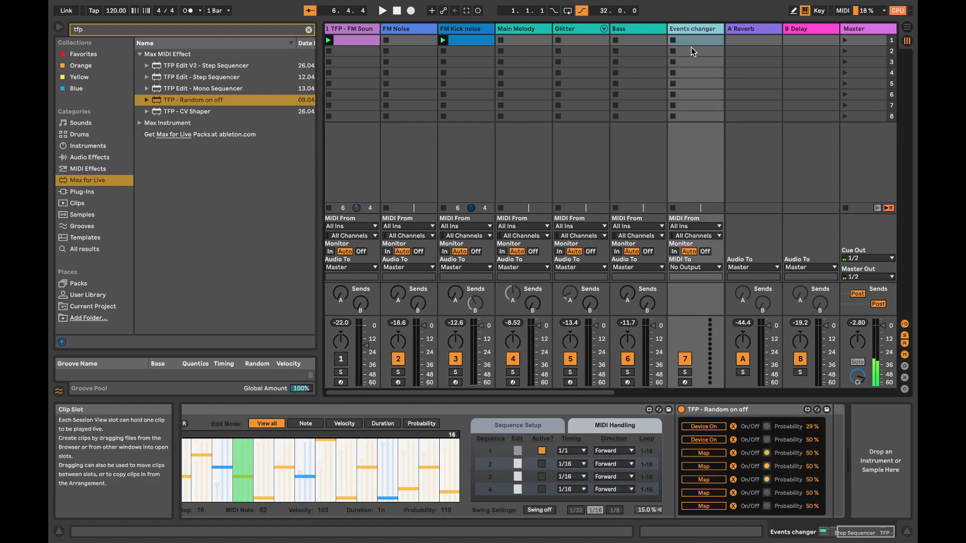
left_click(703, 453)
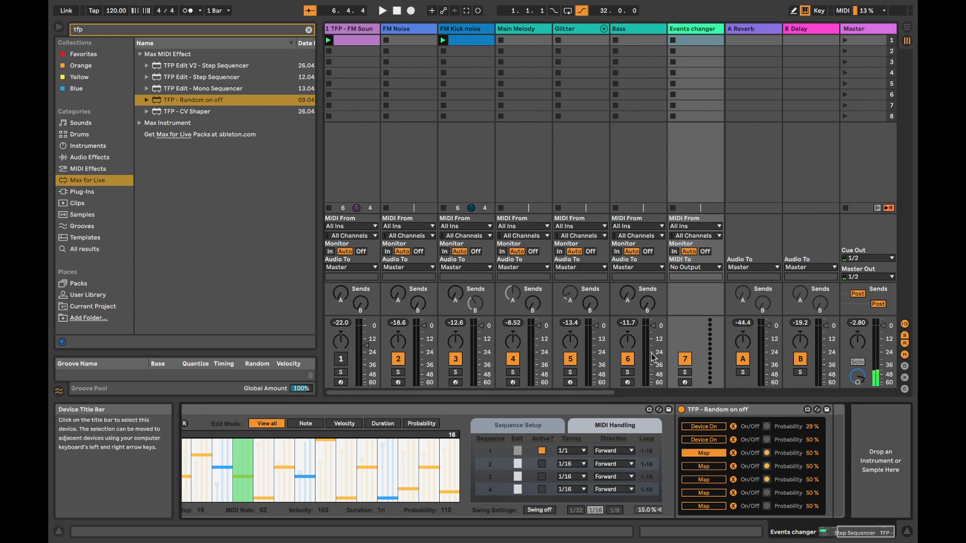
left_click(459, 33)
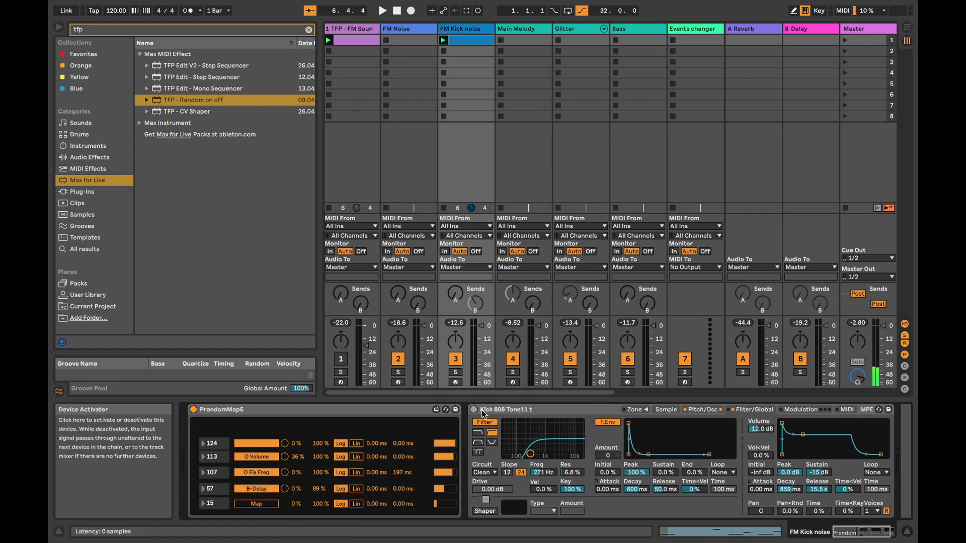
Map the fourth Random on off slot of the Events changer track to the Snare rack's on/off switch on the 8 Snare track
scroll(588, 28, "right", 3)
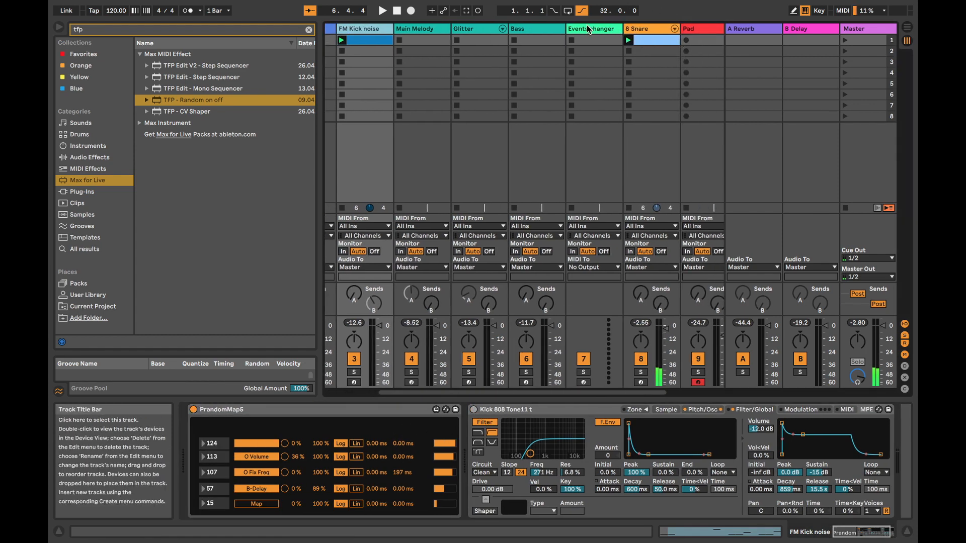
left_click(588, 29)
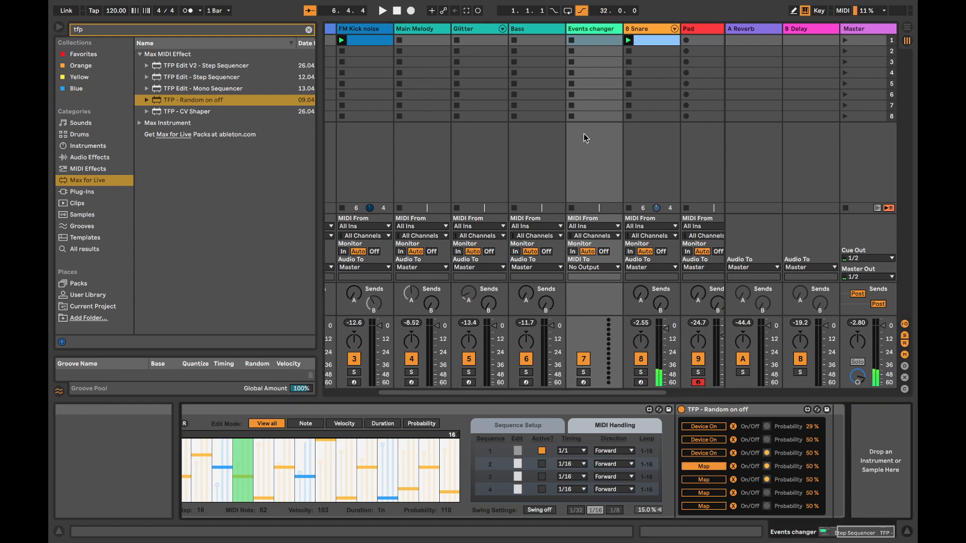
left_click(649, 29)
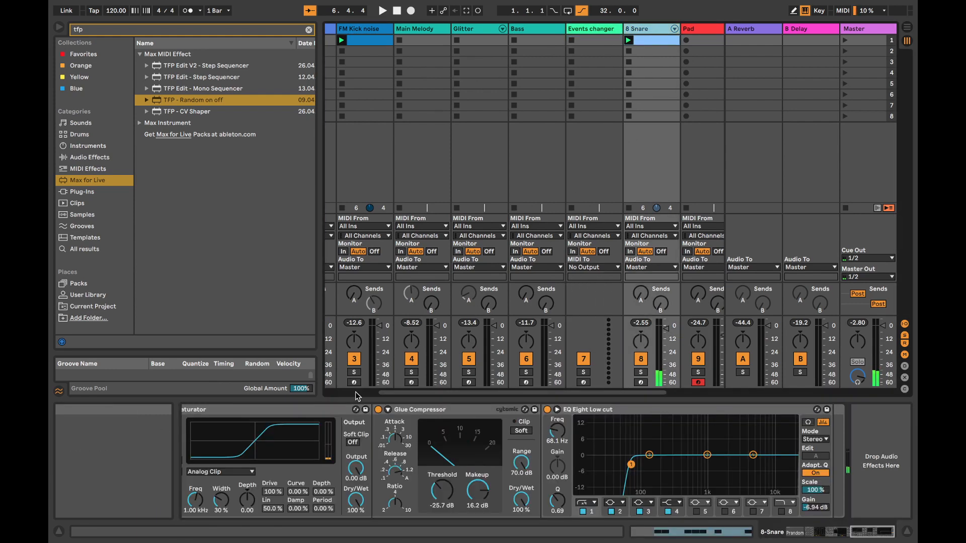
scroll(297, 431, "left", 5)
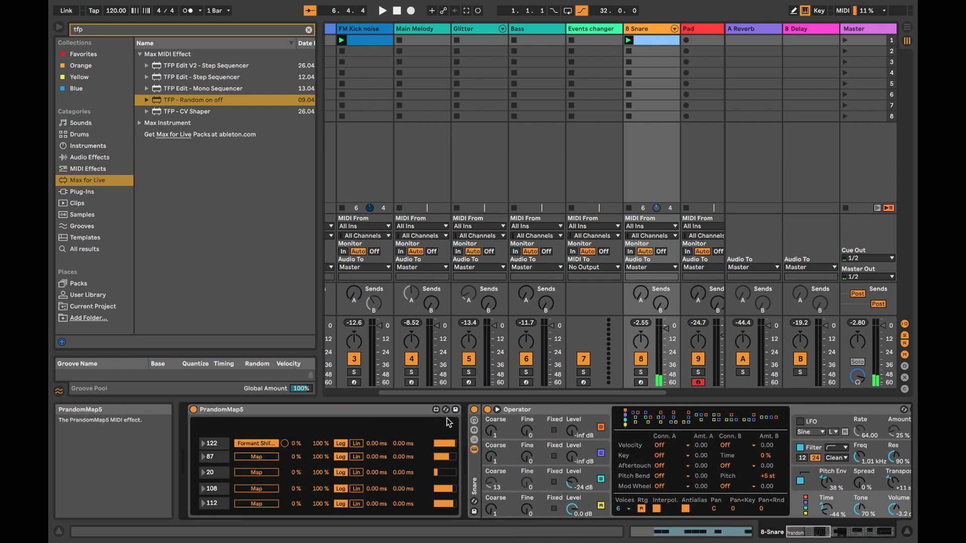
left_click(474, 411)
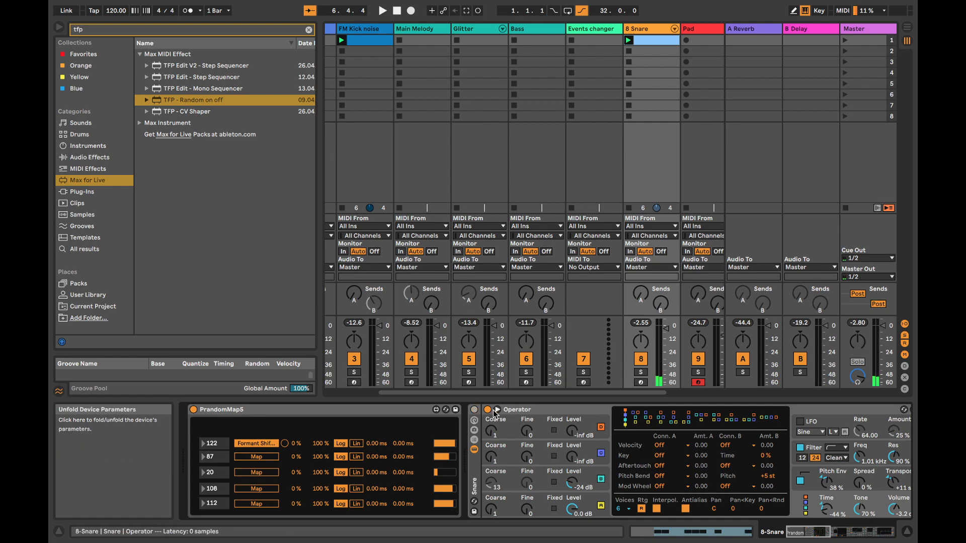
Map the fifth Random on off slot of the Events changer track to the Bass track's Step Sequencer on/off switch
scroll(697, 55, "right", 5)
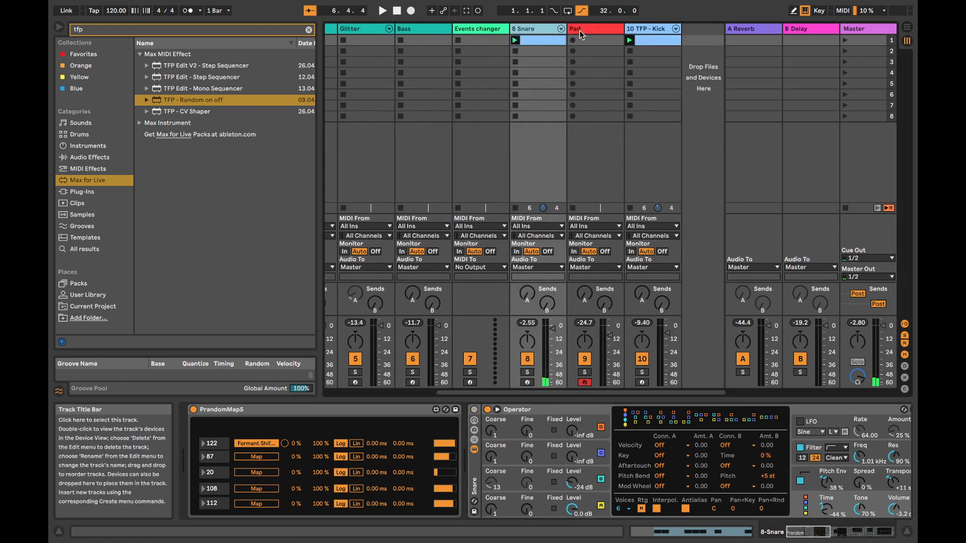
left_click(501, 31)
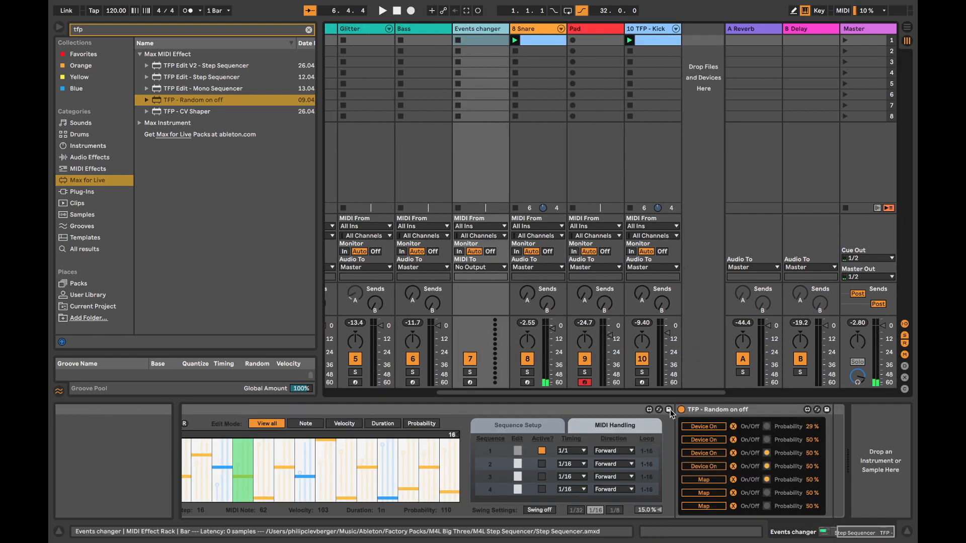
left_click(703, 479)
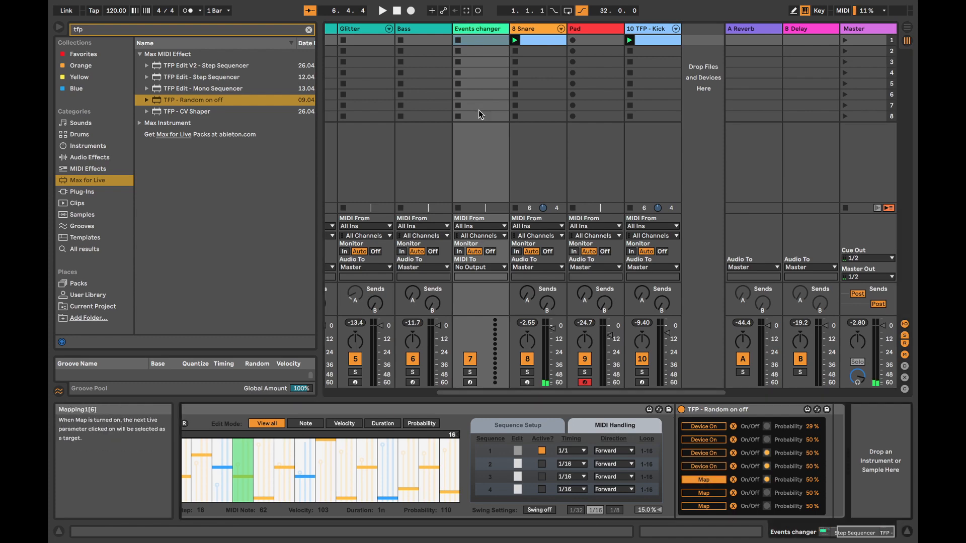
left_click(420, 30)
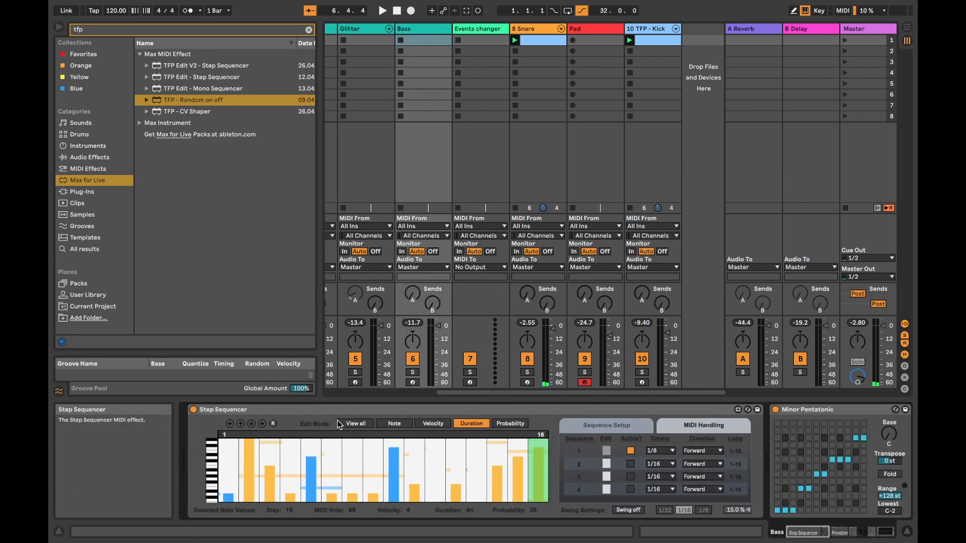
left_click(193, 410)
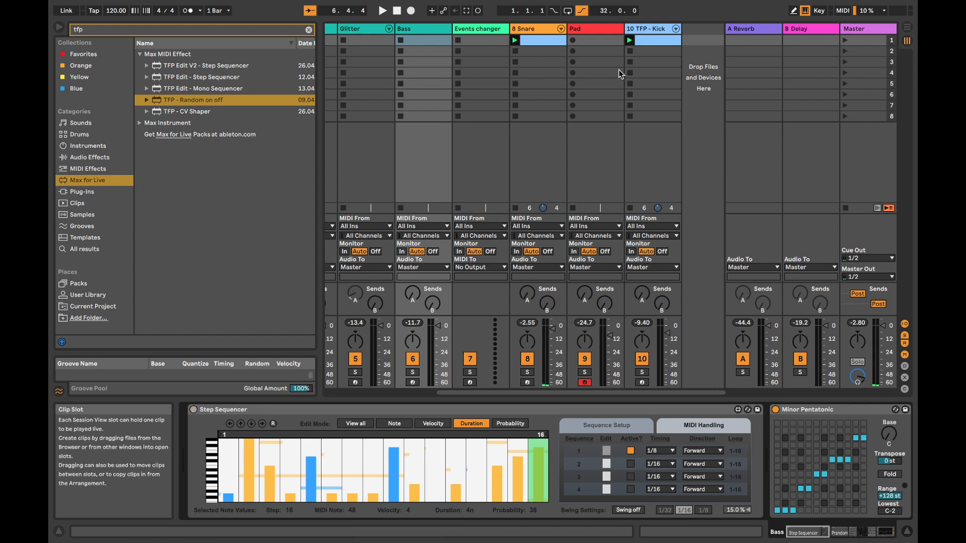
Move the Events changer track to the end of the tracks, after the TFP - Kick track
scroll(655, 126, "left", 5)
scroll(651, 120, "right", 5)
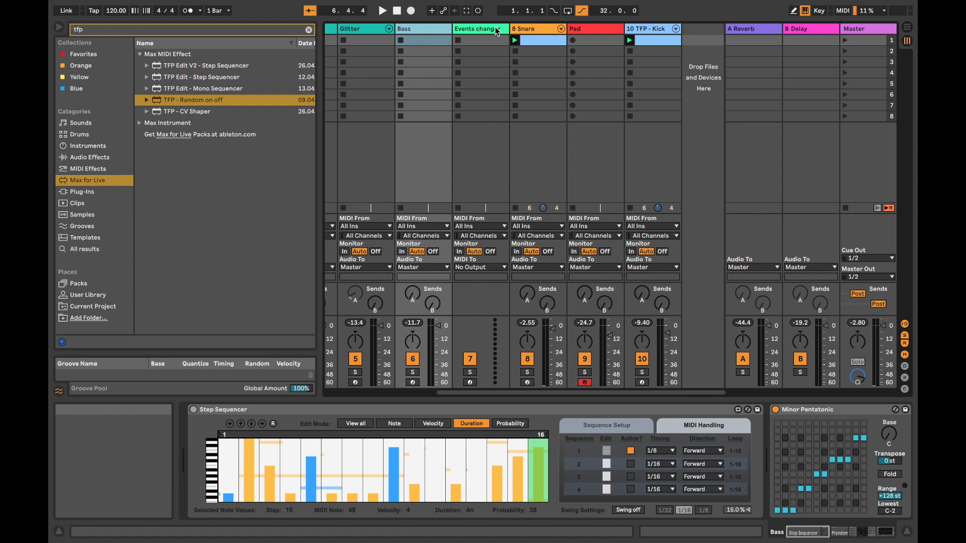
left_click_drag(495, 30, 687, 31)
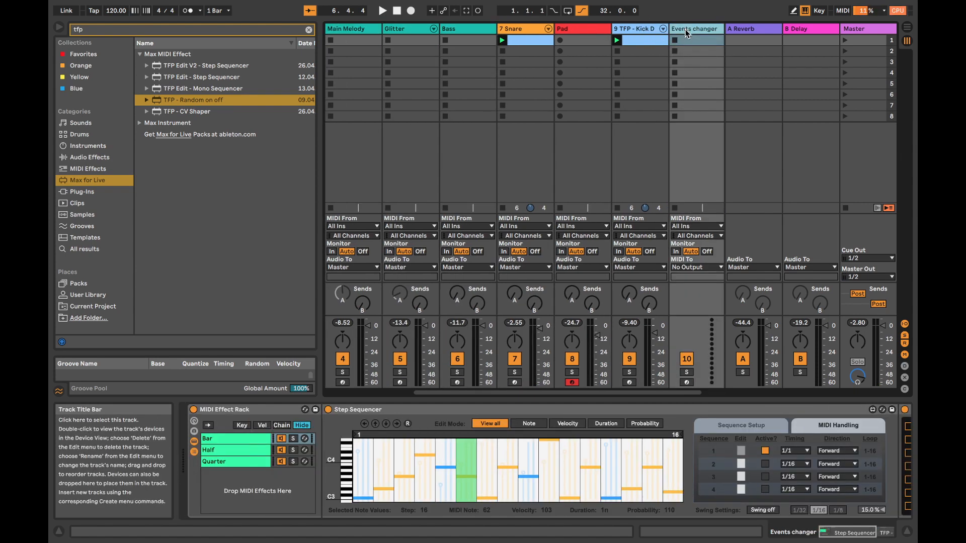
Map the sixth Random on off slot of the Events changer track to the Main Melody track's Step Sequencer on/off switch
scroll(832, 461, "right", 5)
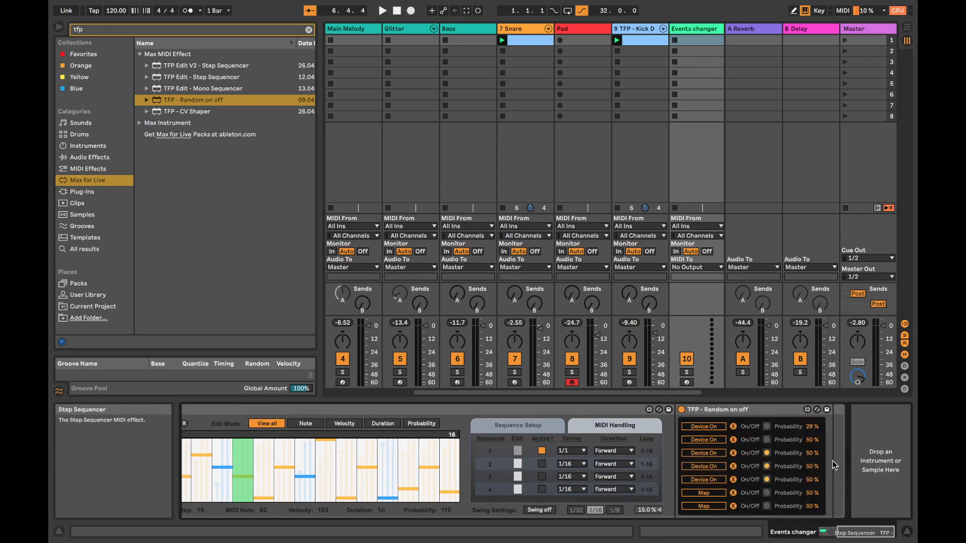
left_click(695, 494)
scroll(505, 135, "left", 5)
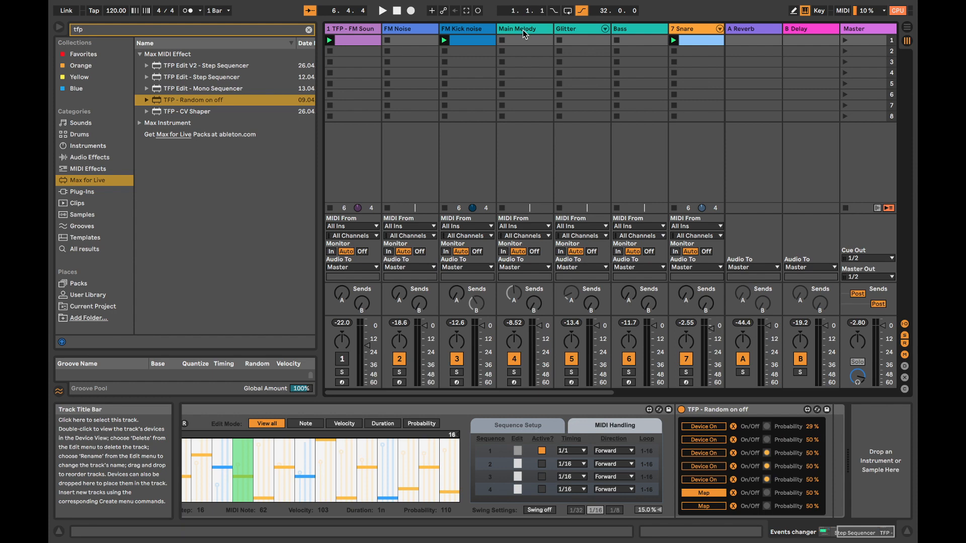
left_click(535, 31)
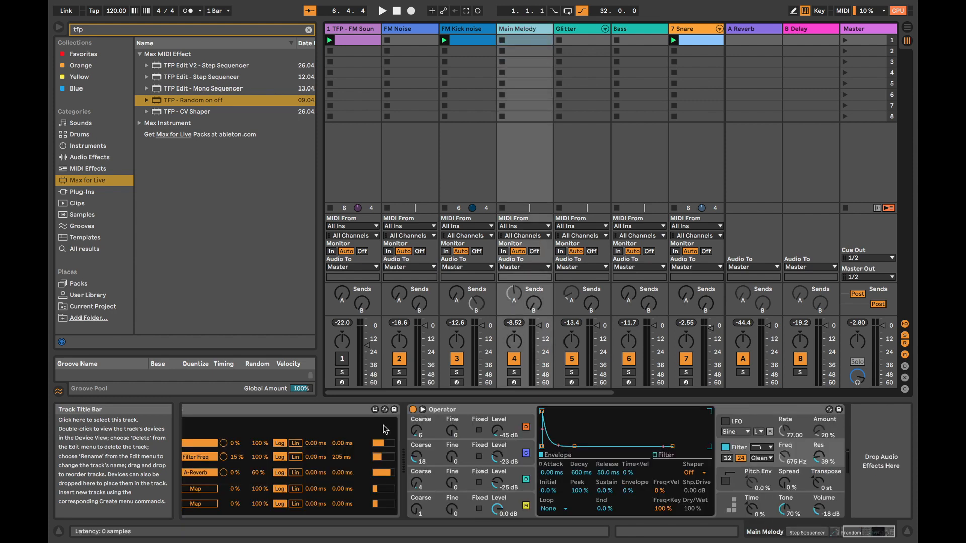
scroll(352, 460, "left", 5)
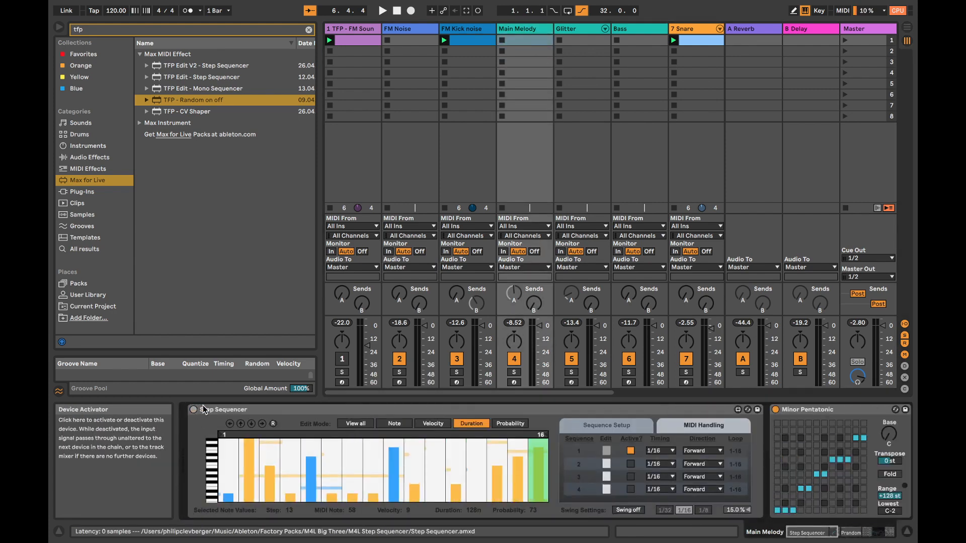
Play the set and examine how the devices on the Glitter, Bass, Snare and Kick tracks switch on and off
key("space")
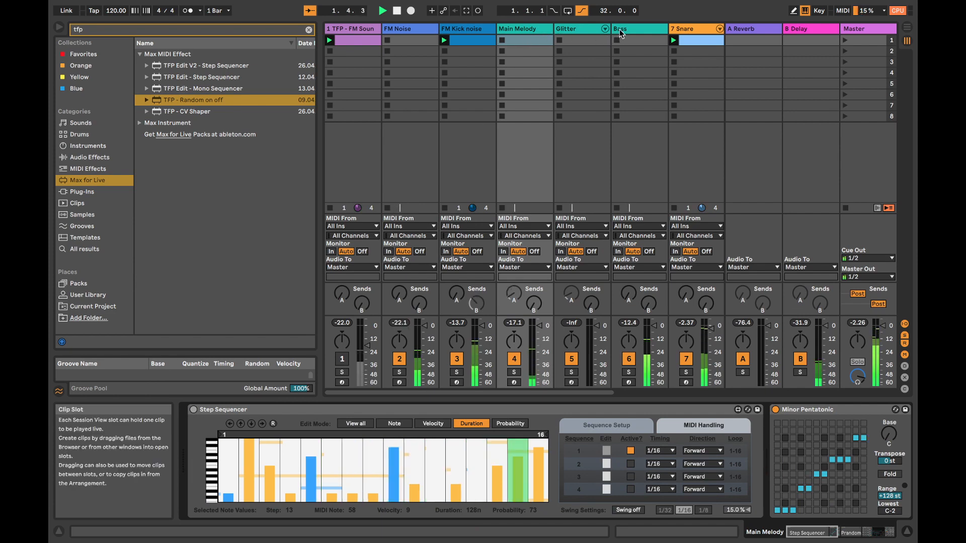
left_click(594, 30)
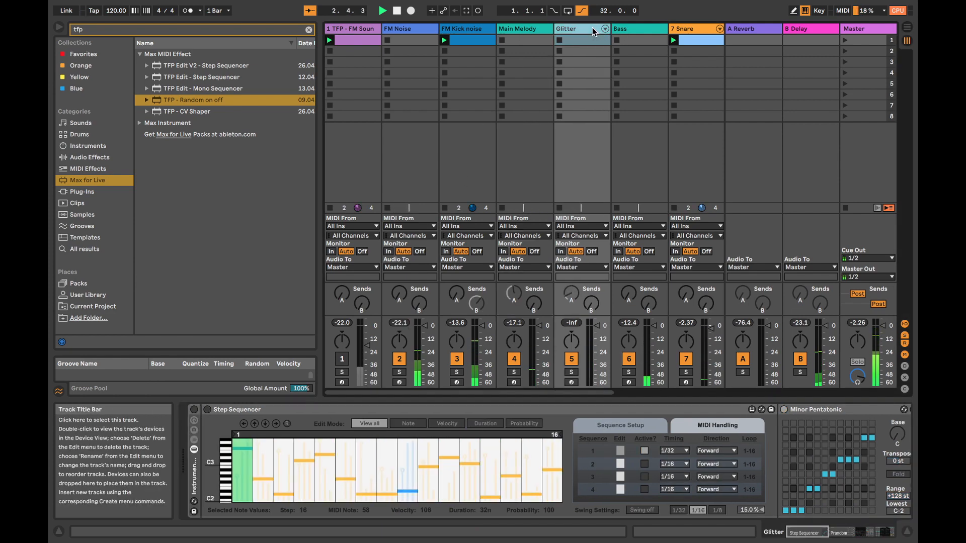
left_click(639, 32)
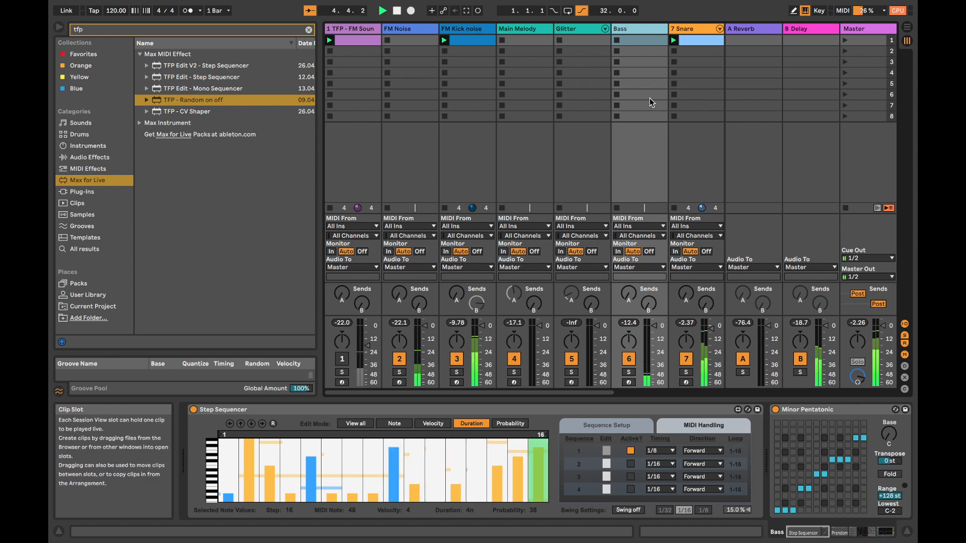
scroll(656, 81, "right", 2)
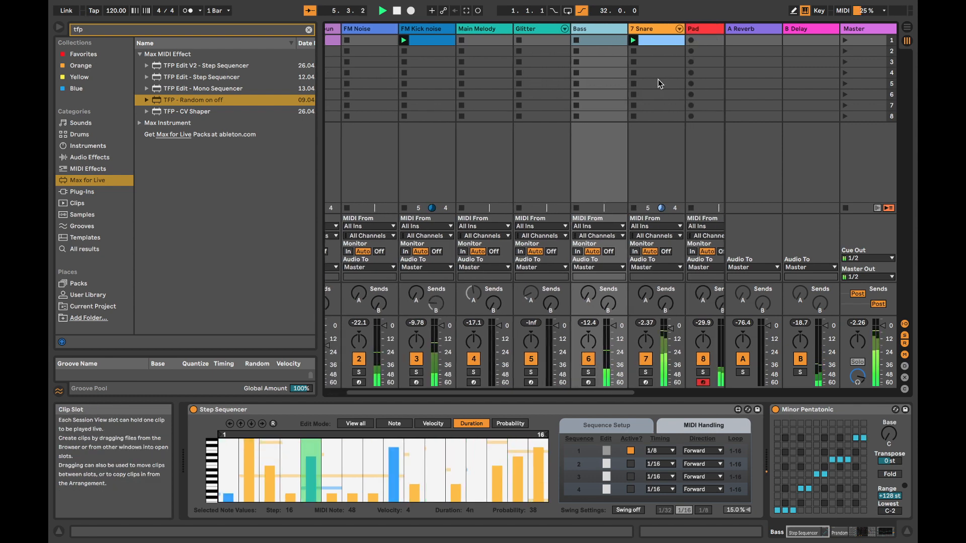
left_click(645, 36)
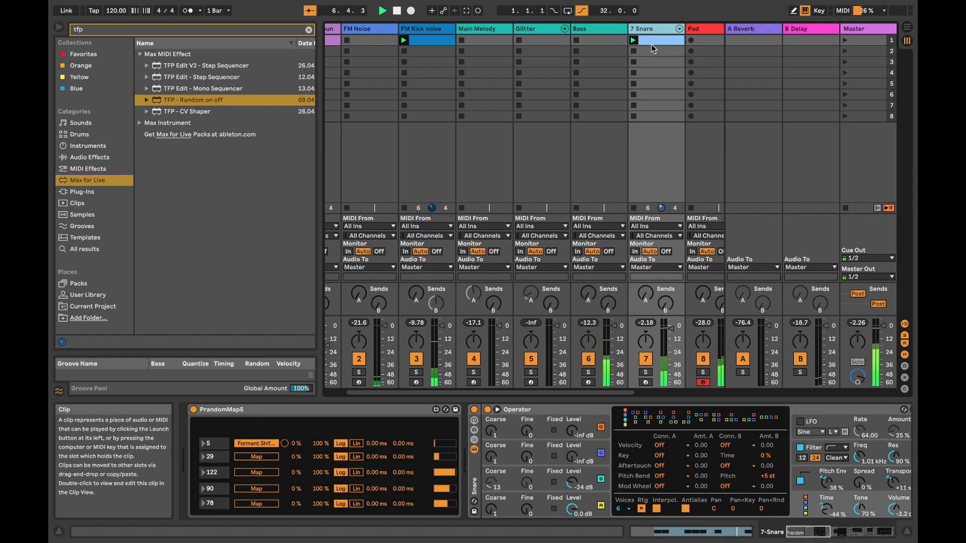
scroll(651, 44, "right", 3)
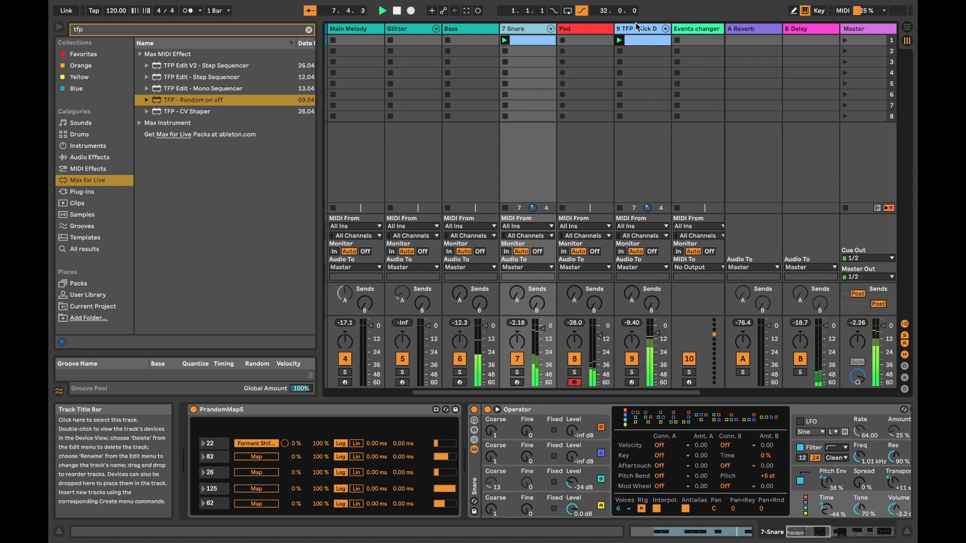
left_click(636, 28)
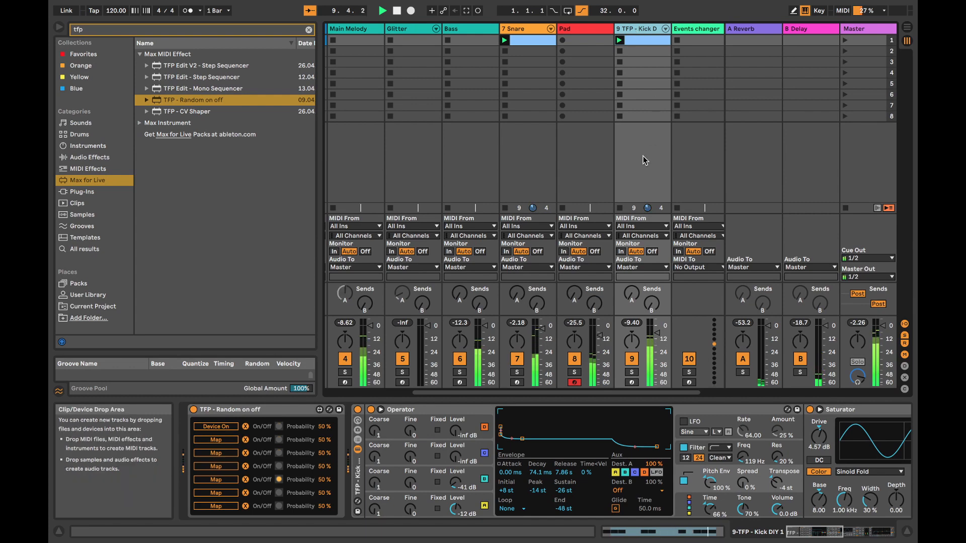
scroll(643, 156, "right", 2)
Stop playback and clear all existing device mappings in the Events changer track's Random on off device
left_click(647, 30)
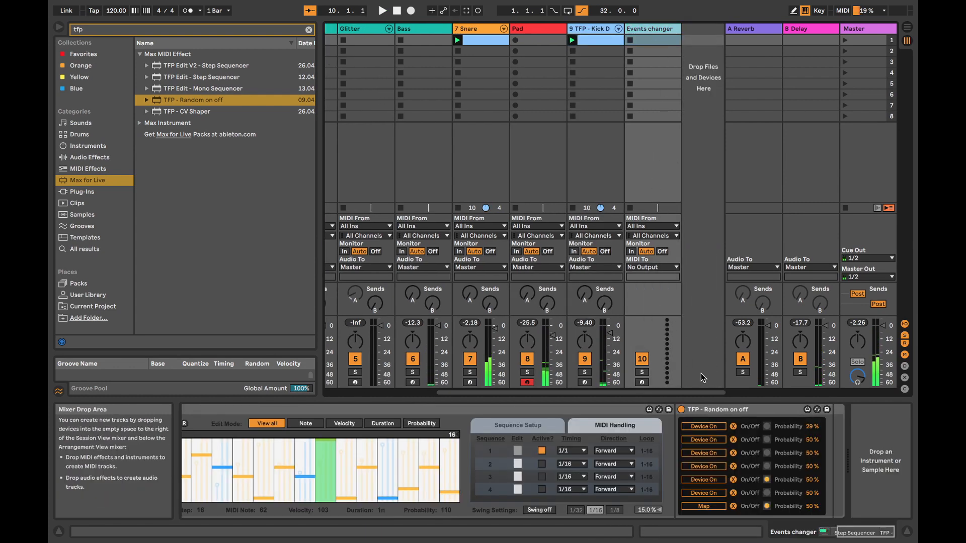
left_click(733, 426)
left_click(732, 440)
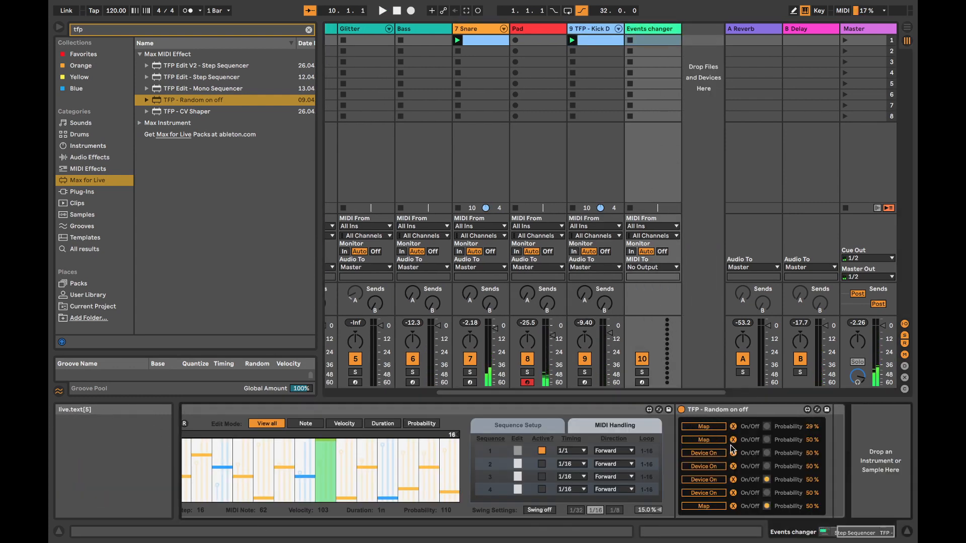
left_click(733, 466)
left_click(732, 451)
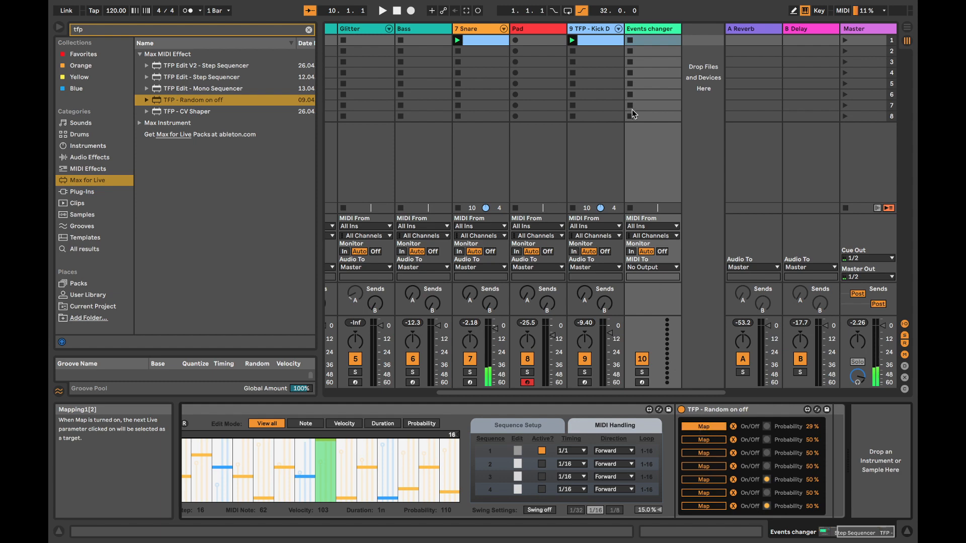
Map the first and second Random on off slots of Events changer to the on/off switches of the Kick rack and the Snare rack
left_click(592, 29)
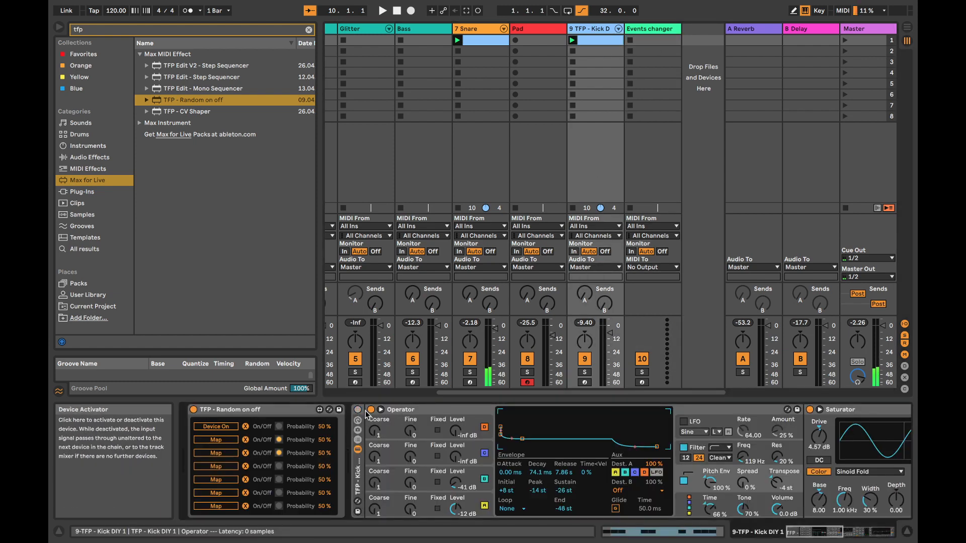
mouse_move(565, 5)
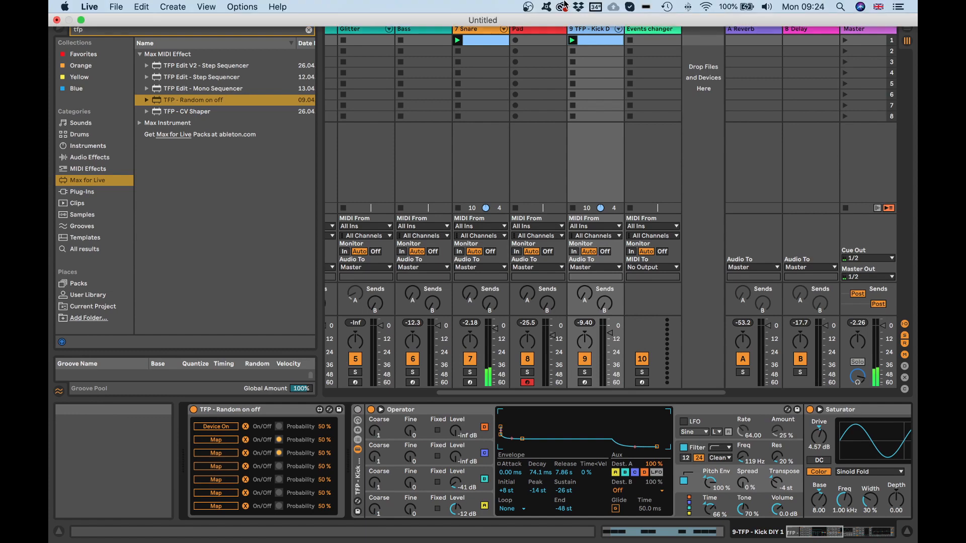
left_click(648, 43)
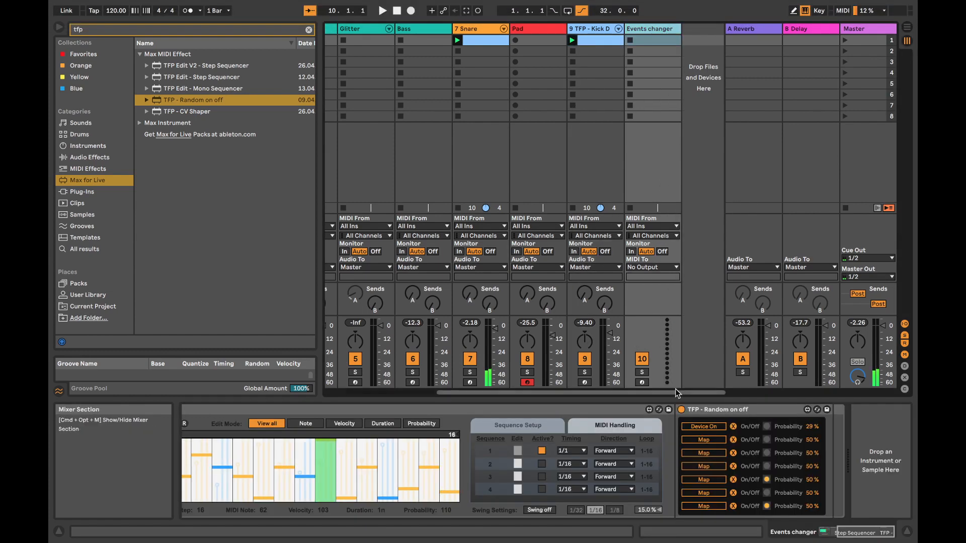
left_click(703, 440)
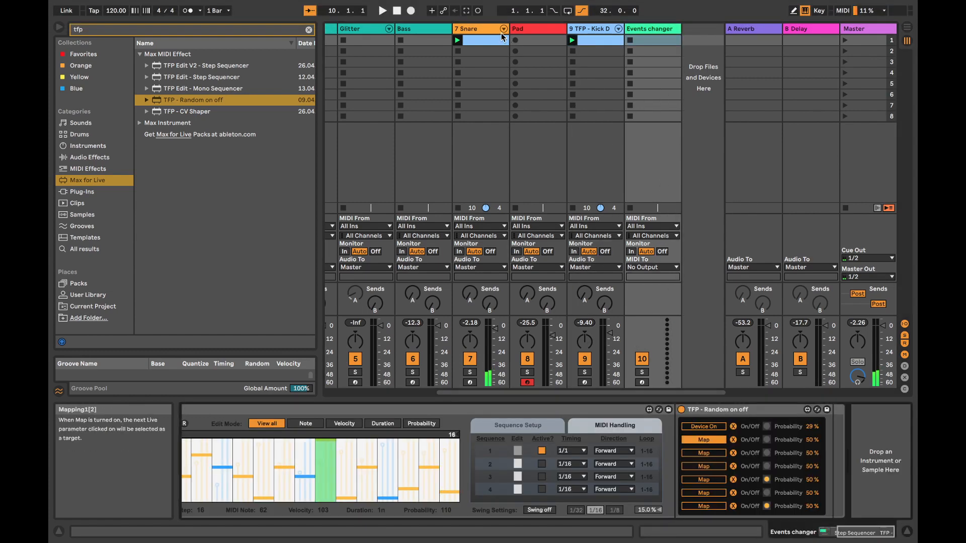
left_click(472, 28)
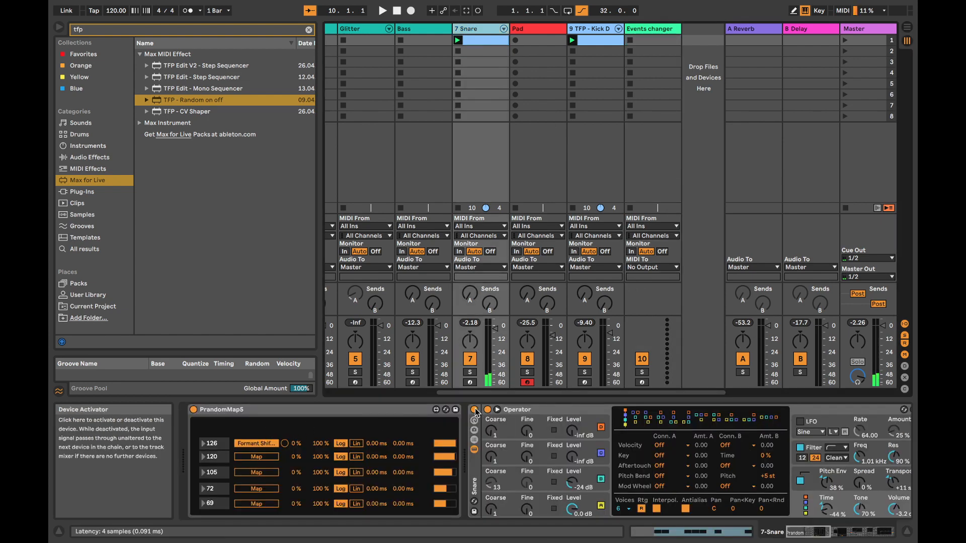
Map the third Random on off slot of the Events changer track to the Pad track's Wavetable on/off switch
left_click(653, 29)
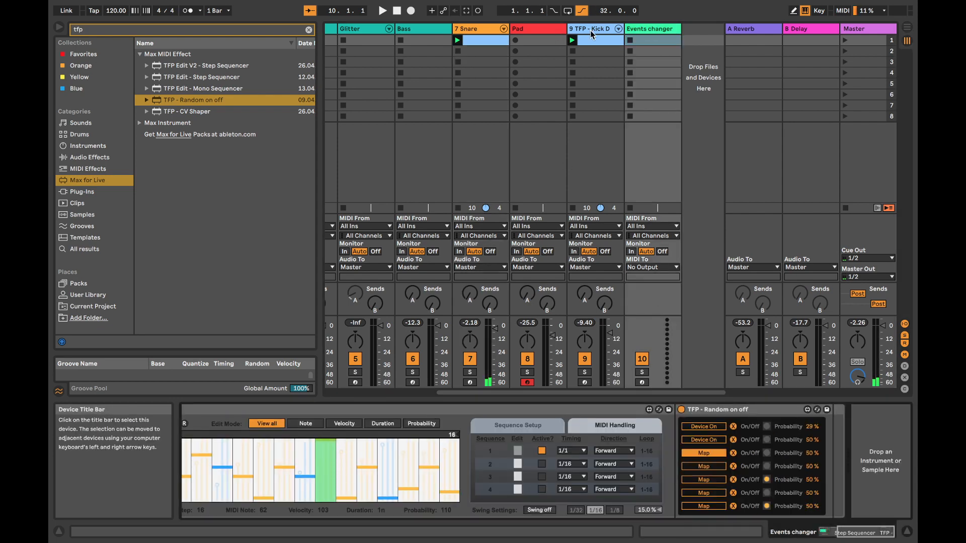
left_click(547, 40)
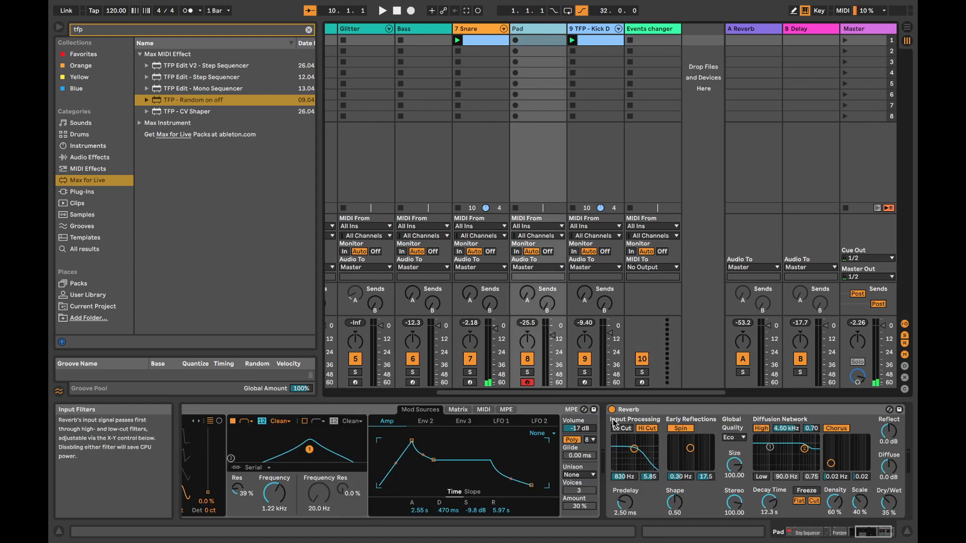
scroll(246, 426, "left", 10)
scroll(246, 426, "left", 10)
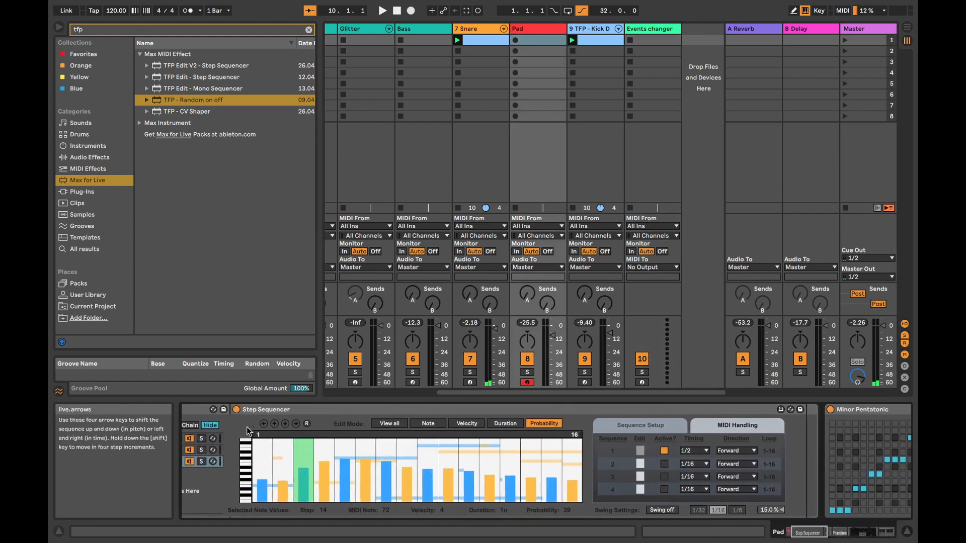
scroll(442, 435, "right", 15)
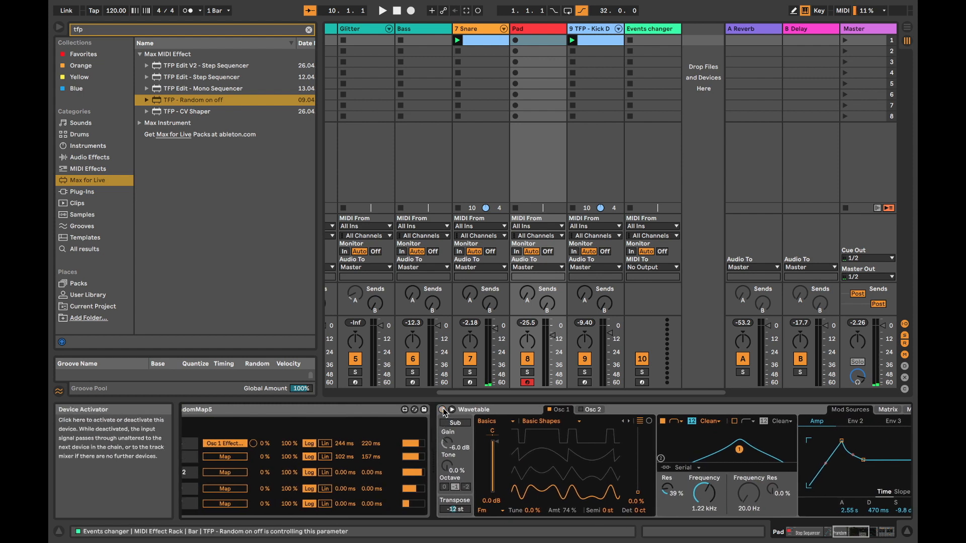
Map the fourth Random on off slot of the Events changer track to the on/off switch of the Snare track's Operator
left_click(645, 28)
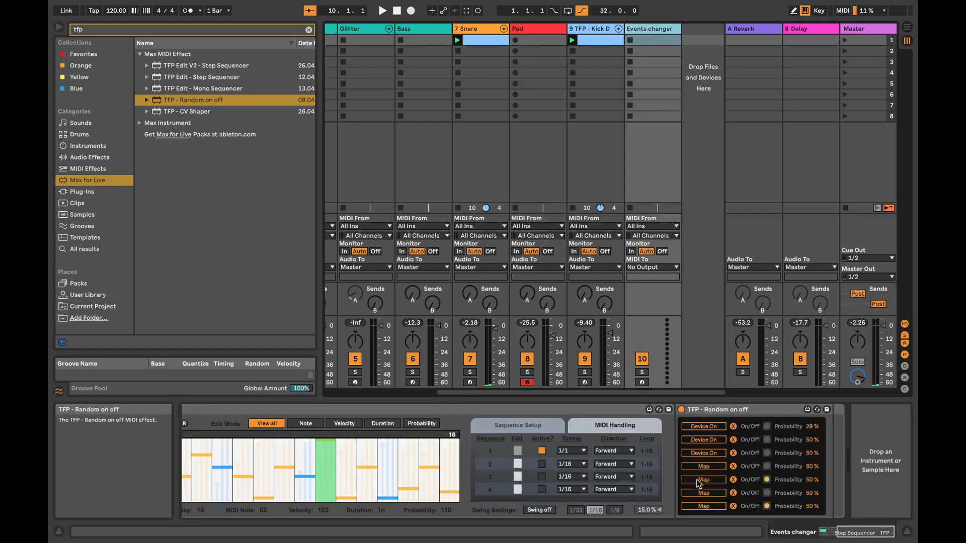
left_click(704, 467)
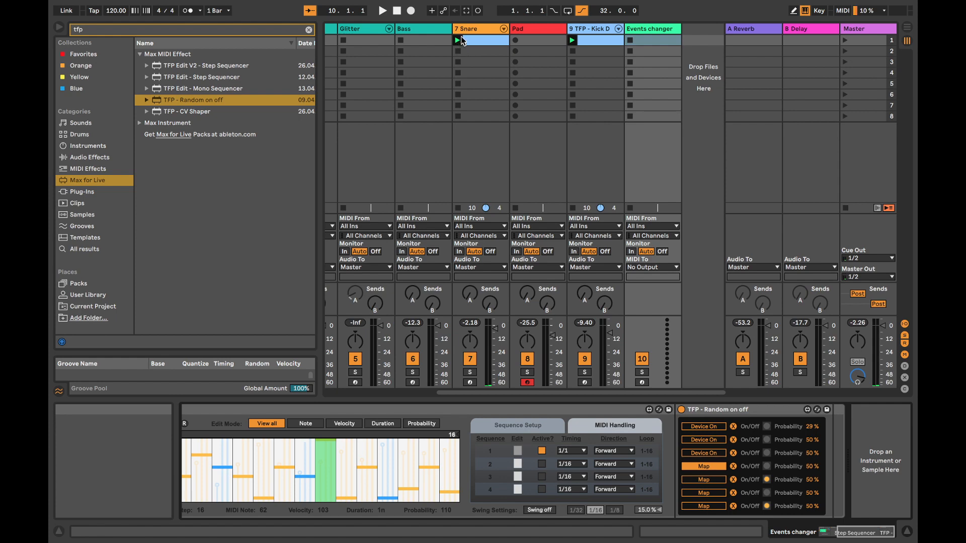
left_click(467, 28)
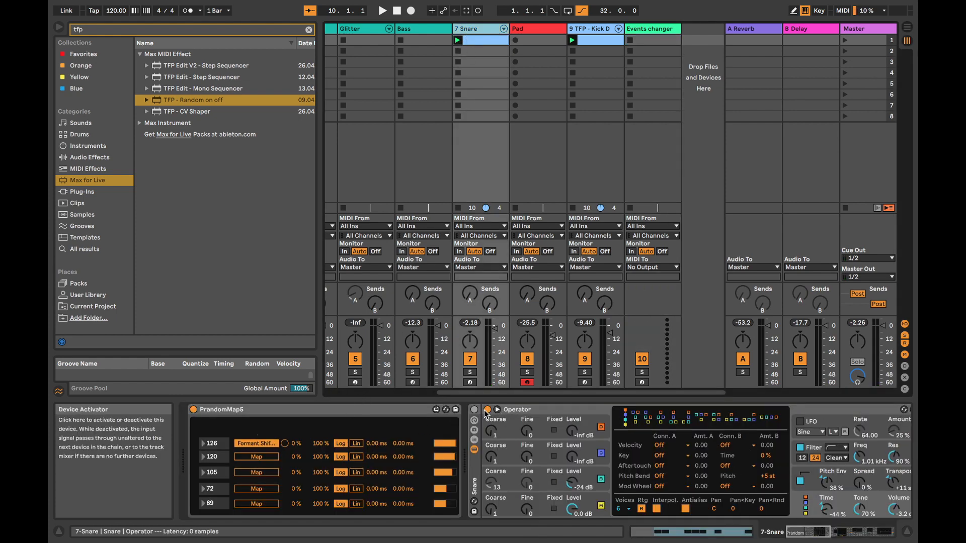
Play the set to hear the random switching and examine the Bass track's device chain
key("space")
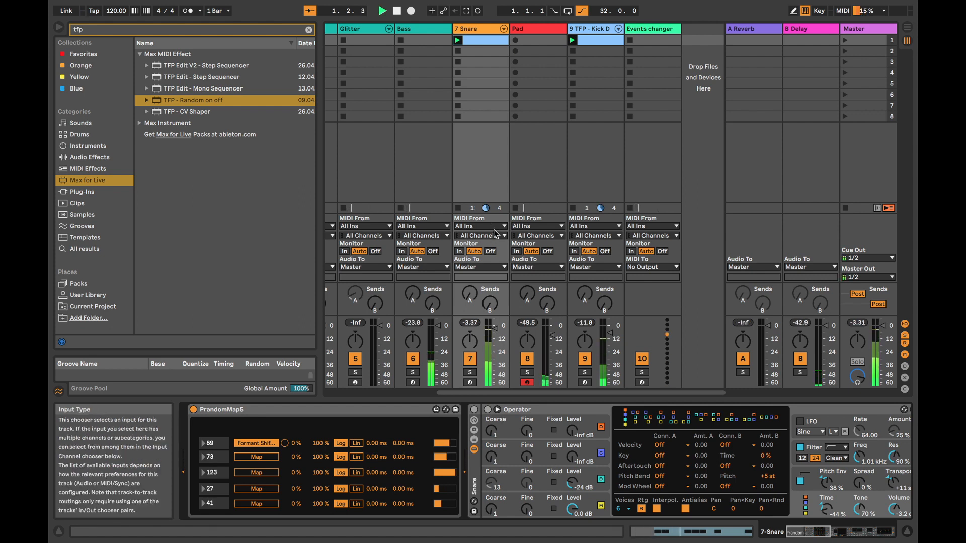
scroll(468, 229, "left", 5)
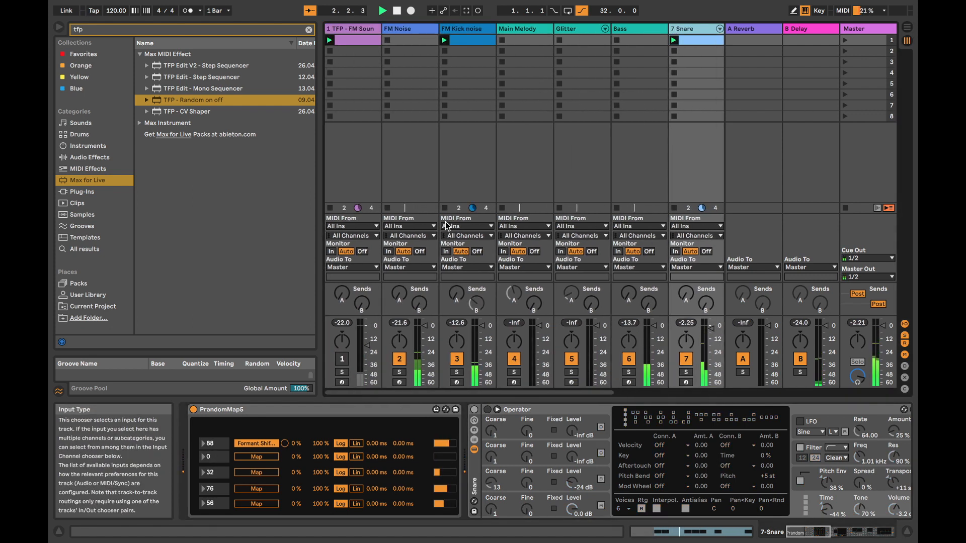
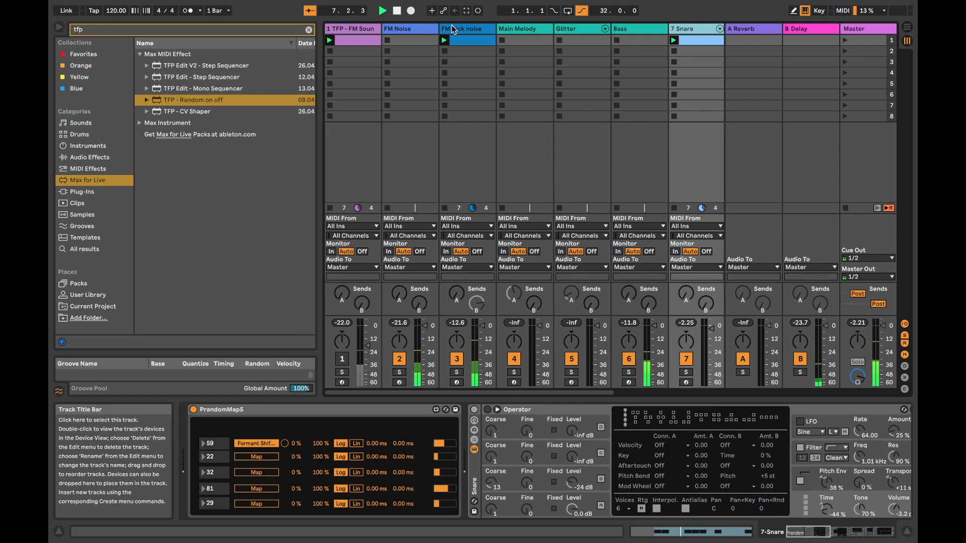
left_click(637, 29)
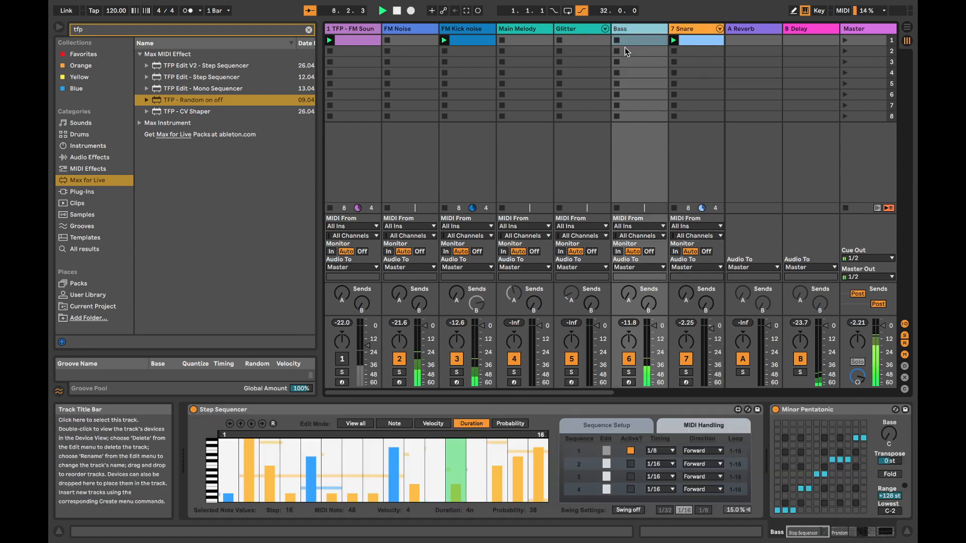
scroll(753, 417, "right", 10)
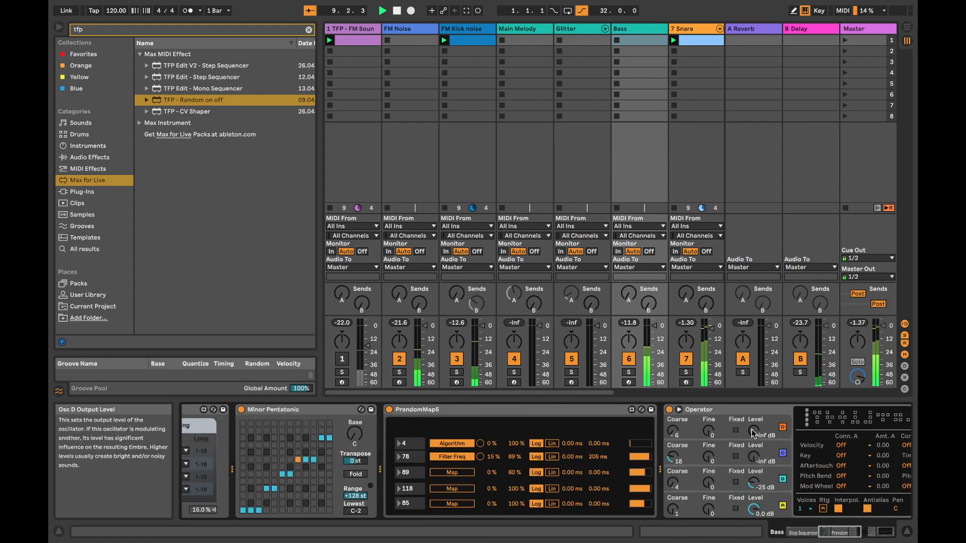
scroll(614, 80, "right", 2)
scroll(613, 80, "right", 5)
Map the fifth Random on off slot of the Events changer track to the on/off switch of the Bass track's Operator
left_click(649, 28)
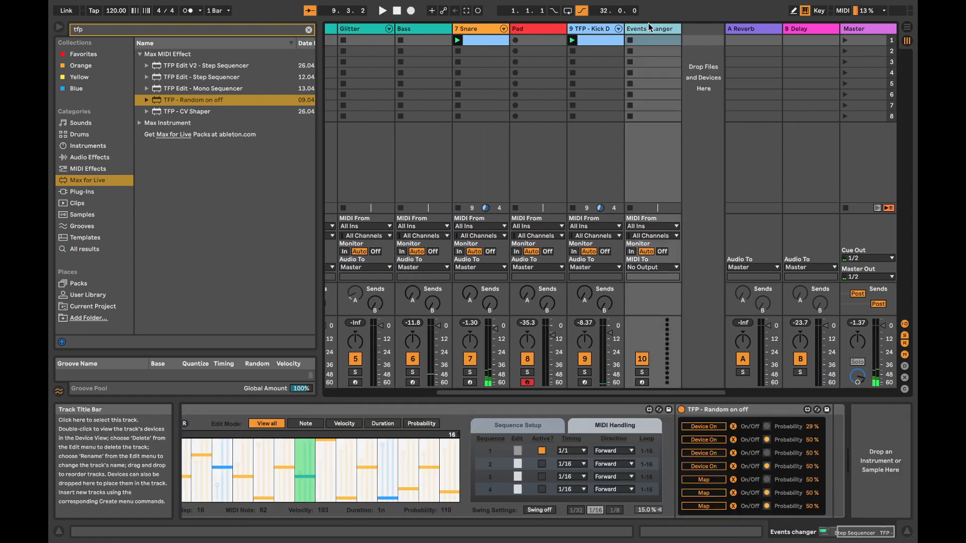
left_click(703, 480)
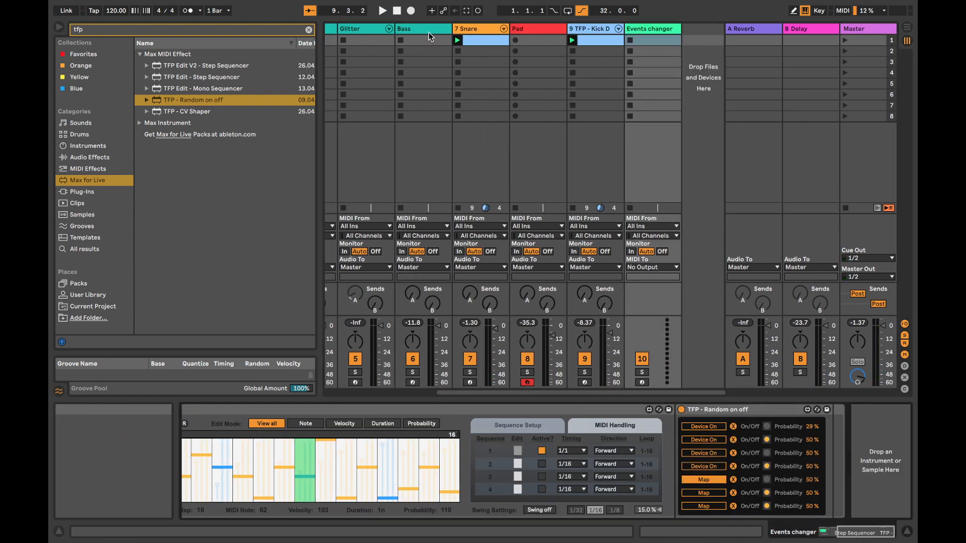
left_click(429, 36)
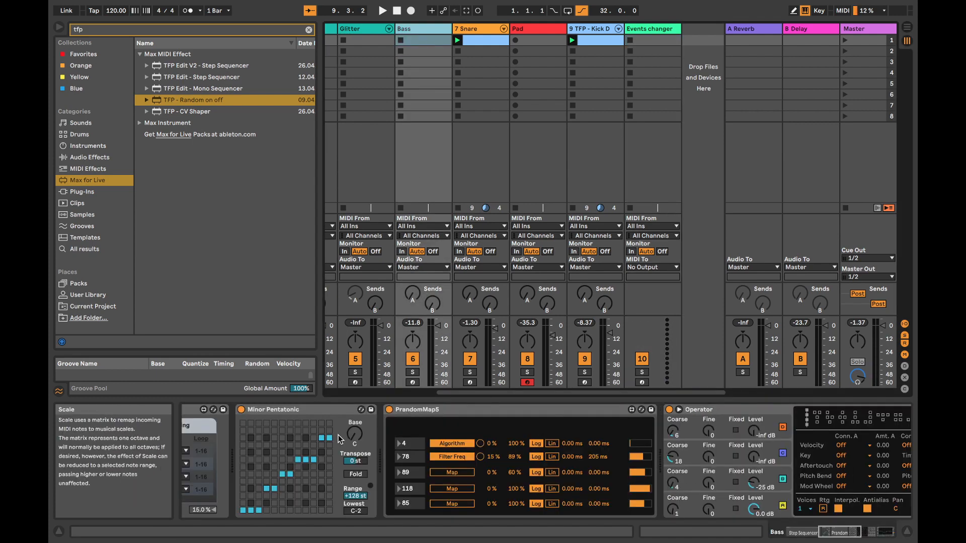
scroll(338, 440, "left", 5)
scroll(339, 440, "right", 8)
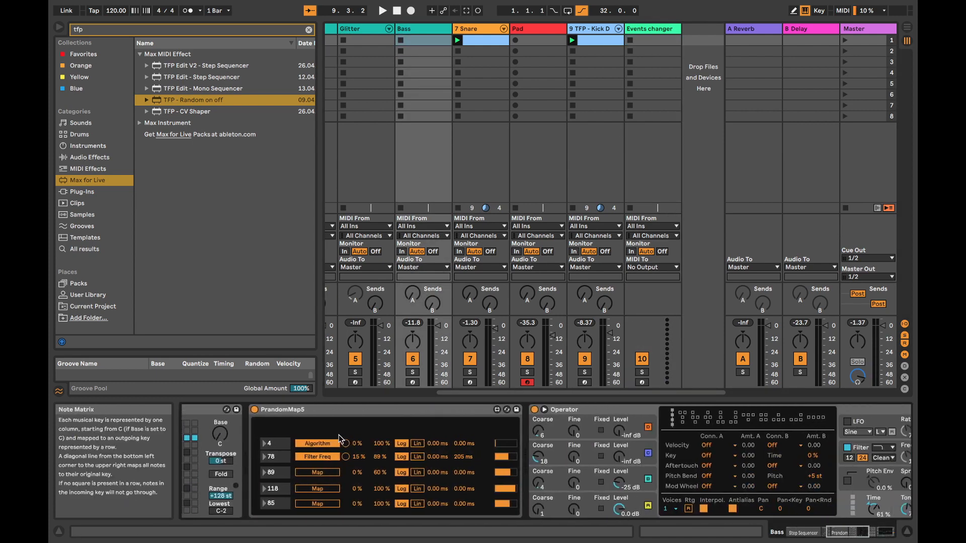
scroll(339, 434, "right", 3)
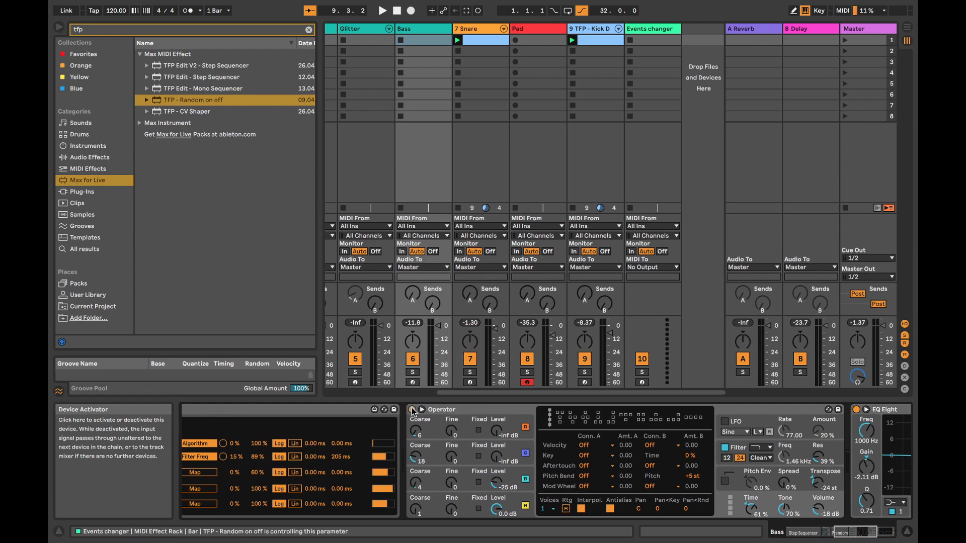
Play the set and examine the Events changer's random switching together with the track levels in the mixer
left_click(647, 28)
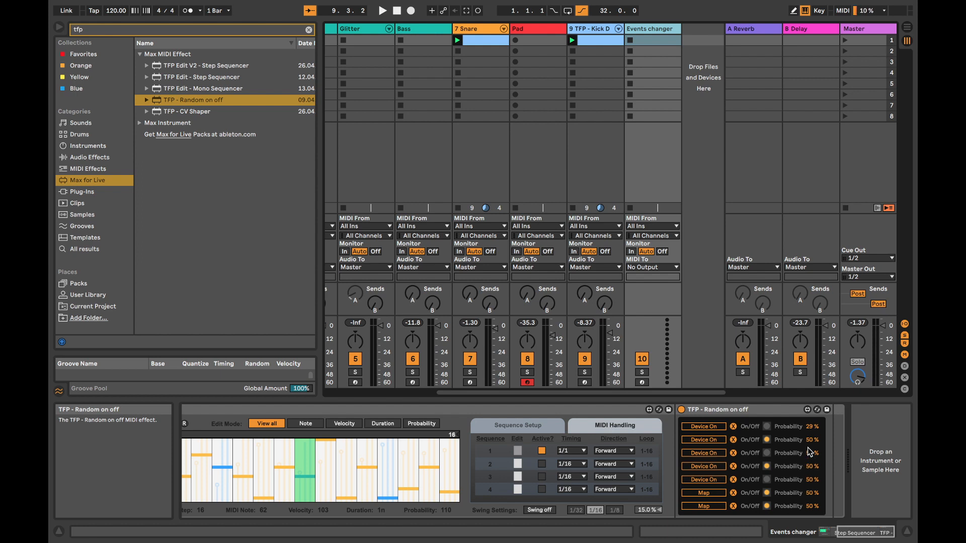
key("space")
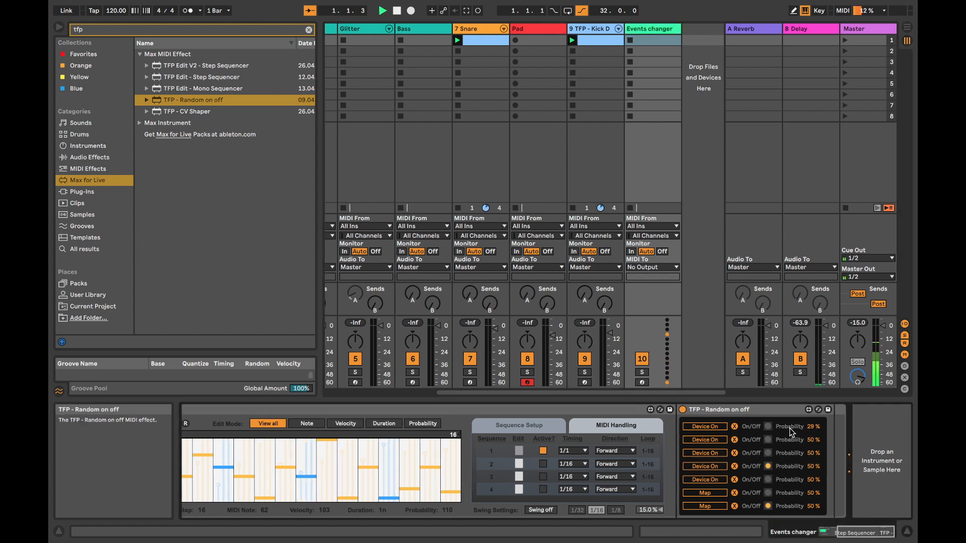
scroll(539, 316, "left", 4)
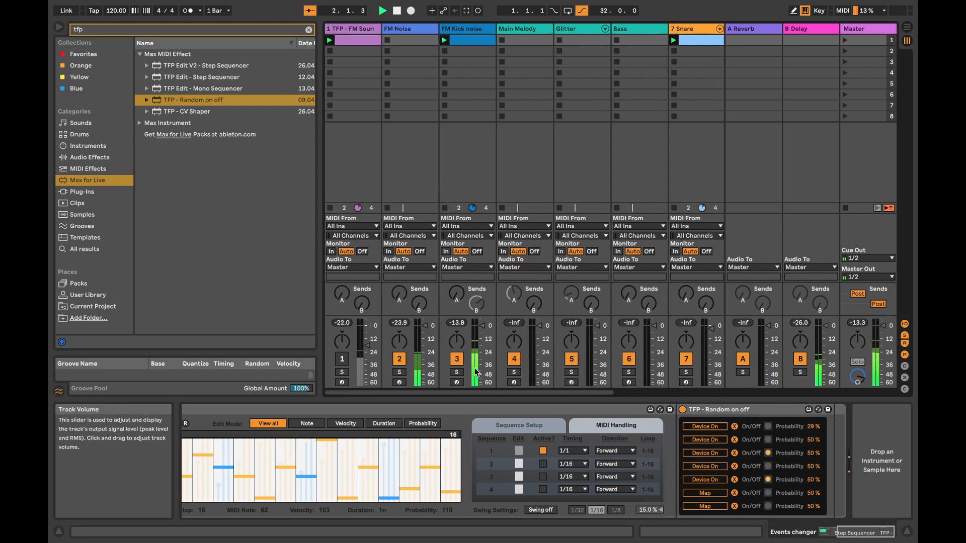
scroll(478, 342, "right", 3)
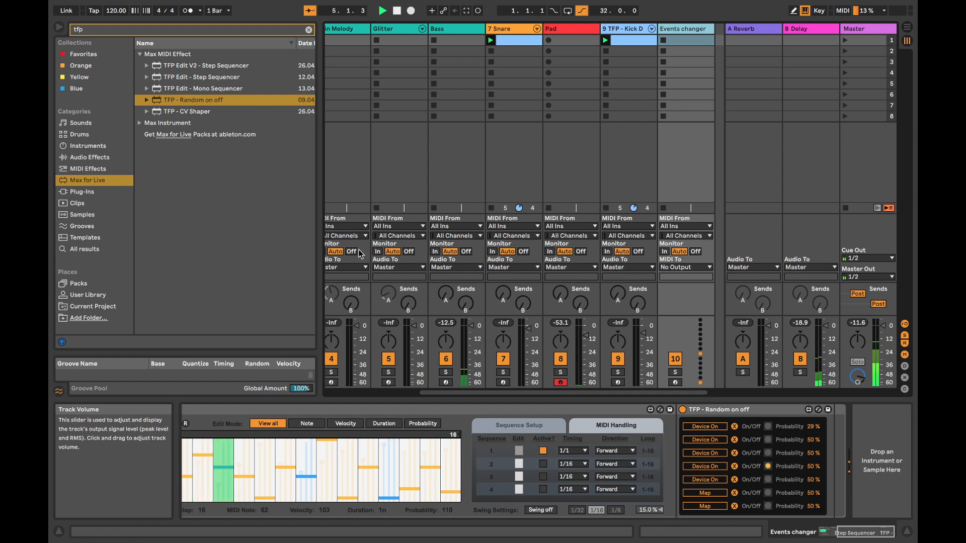
Clear the browser search and load Hat wnoise.adg from the User Library's Percussion folder onto a new track after Events changer
left_click(81, 156)
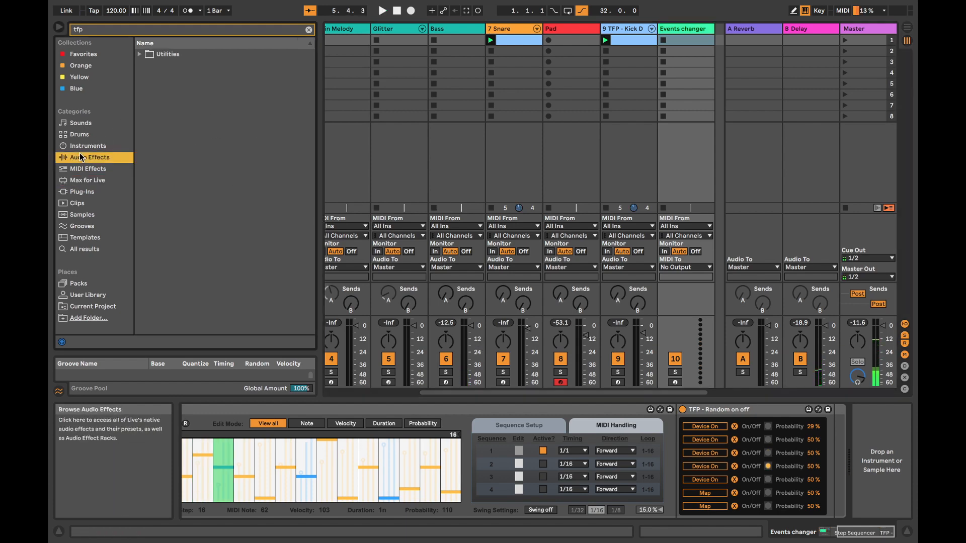
left_click(104, 32)
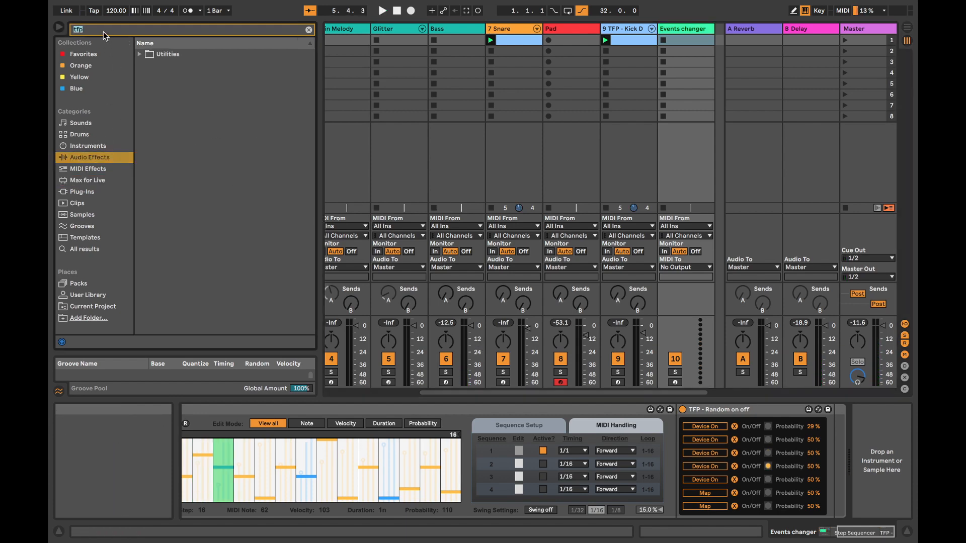
key("BackSpace")
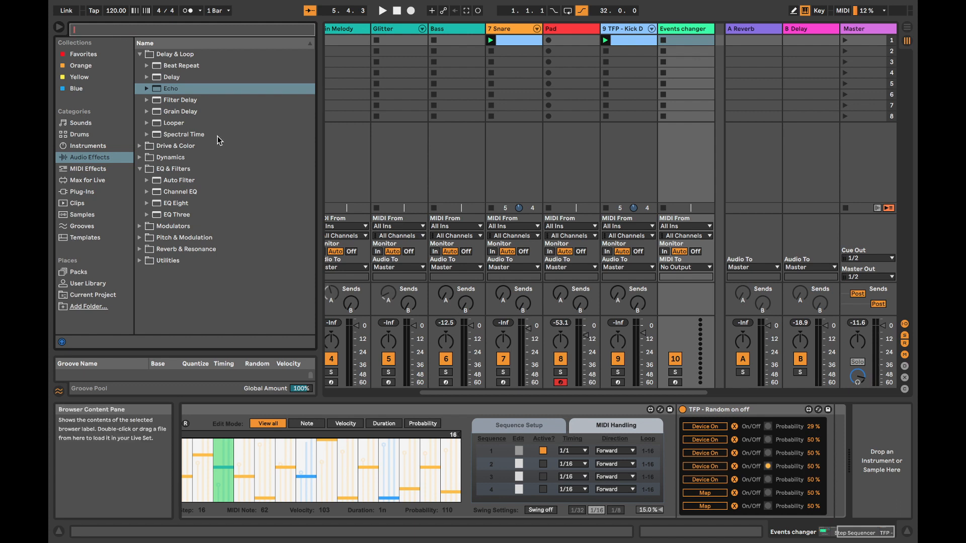
left_click(95, 181)
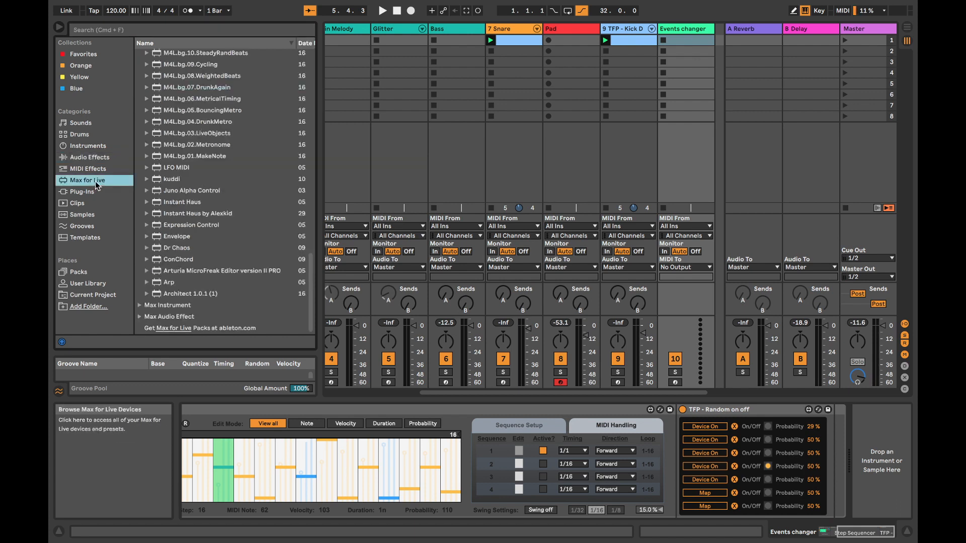
left_click(91, 282)
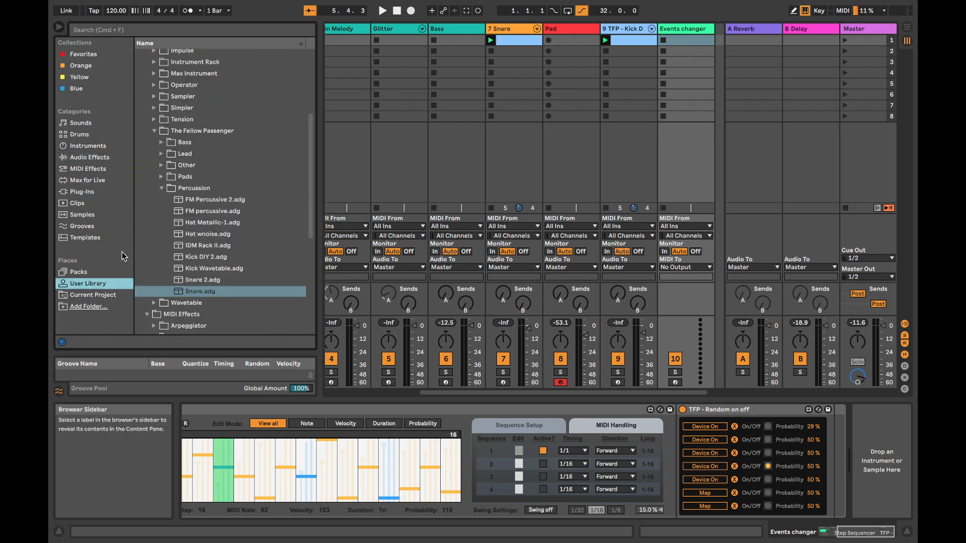
left_click(229, 223)
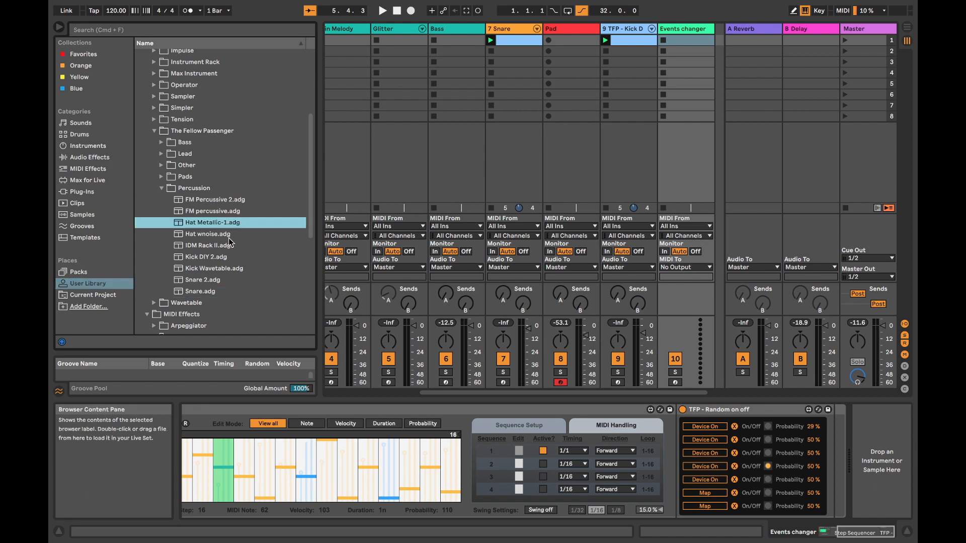
left_click(229, 238)
left_click(719, 211)
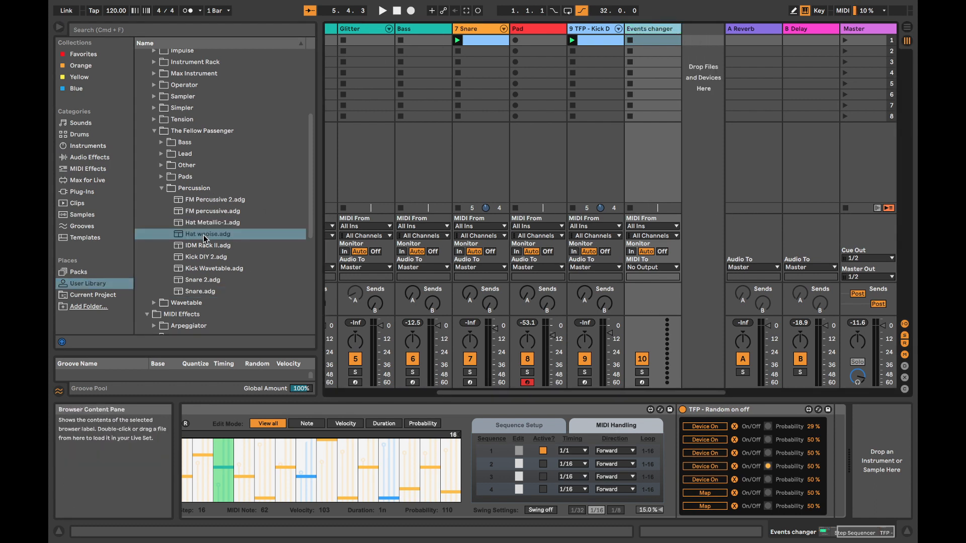
left_click_drag(204, 238, 624, 175)
left_click_drag(692, 156, 692, 157)
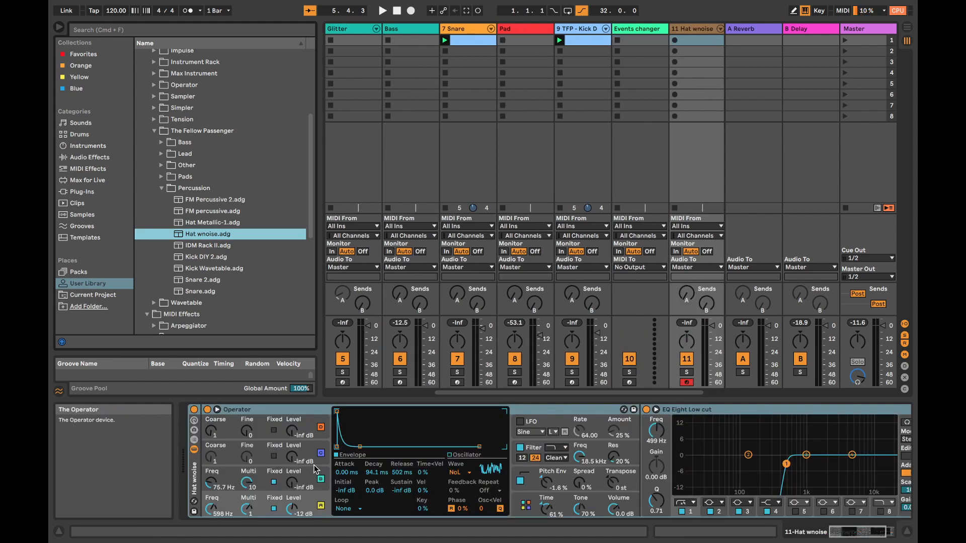
Set the Hat wnoise Operator's filter to high-pass at about 8.61 kHz and its Time to 11 %
left_click(556, 460)
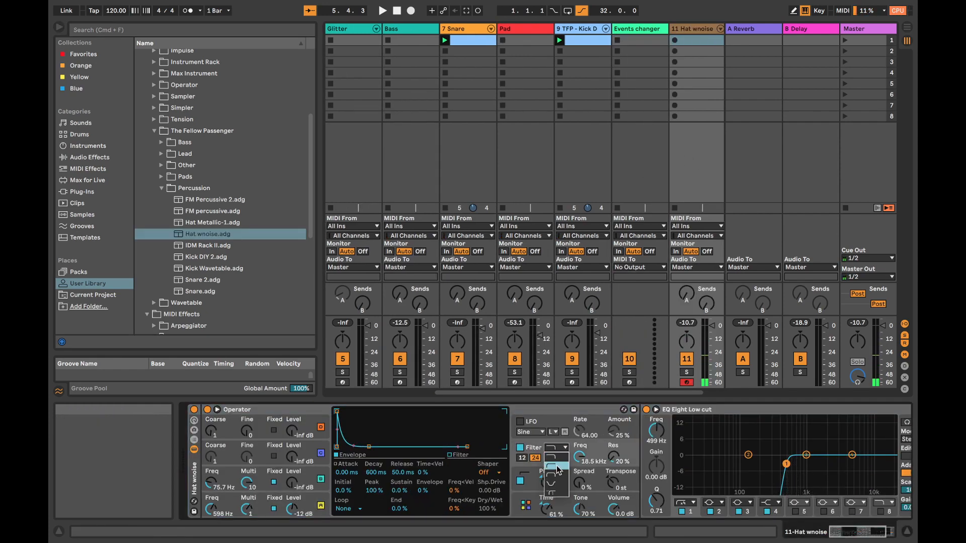
left_click_drag(579, 457, 579, 470)
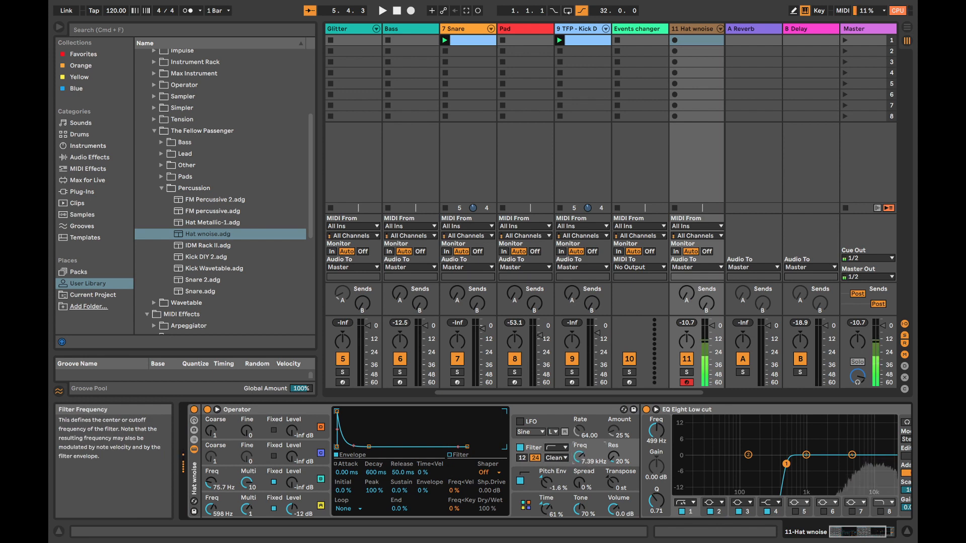
left_click_drag(545, 509, 545, 514)
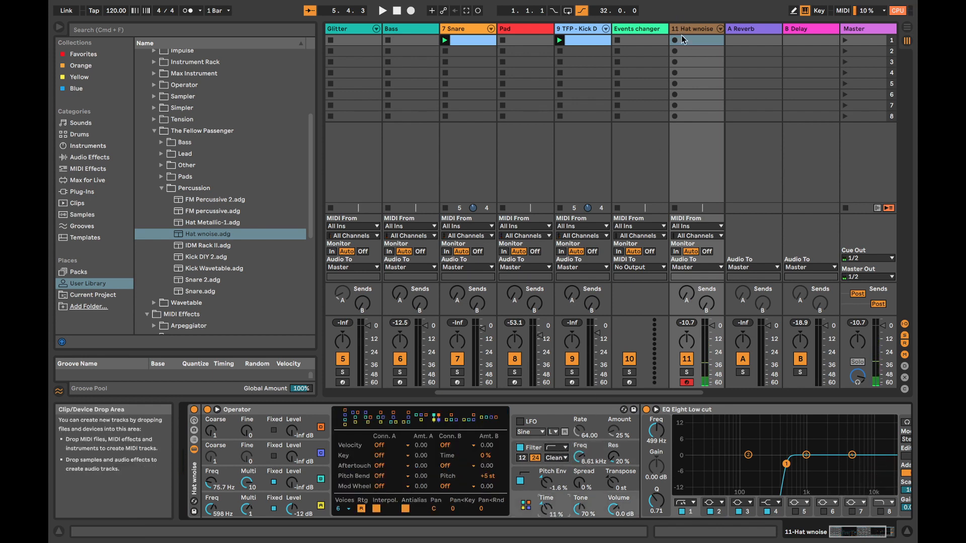
Create a one-bar MIDI clip on the Hat wnoise track and draw a pattern of C3 sixteenth notes with a few gaps
key("super+shift+m")
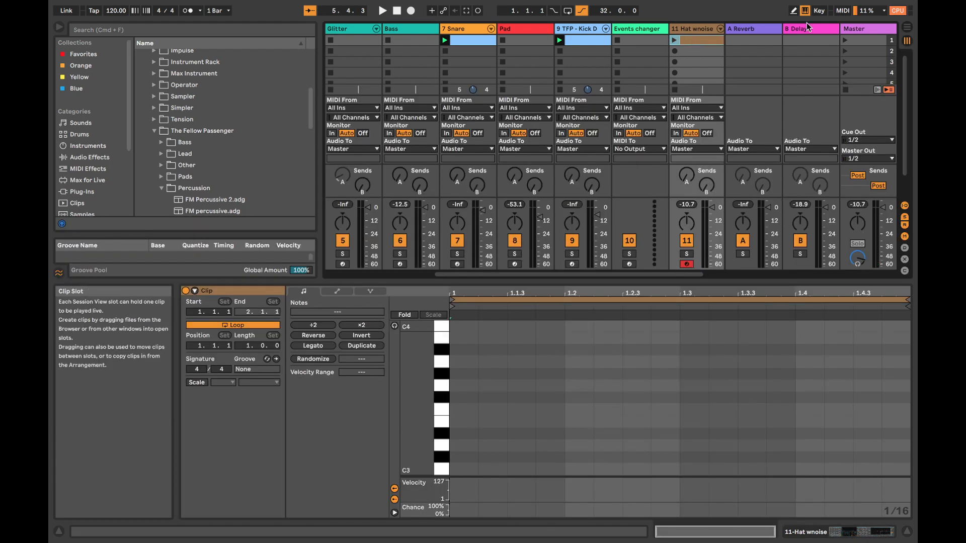
mouse_move(708, 27)
left_mouse_down()
mouse_move(627, 29)
mouse_move(687, 37)
left_mouse_up()
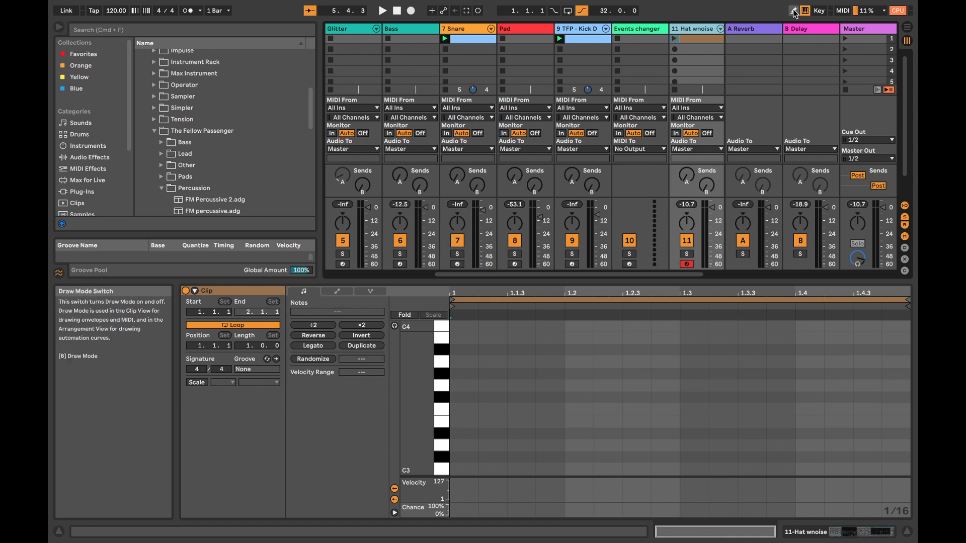
left_click_drag(466, 469, 665, 468)
left_click(694, 469)
left_click_drag(751, 468, 866, 465)
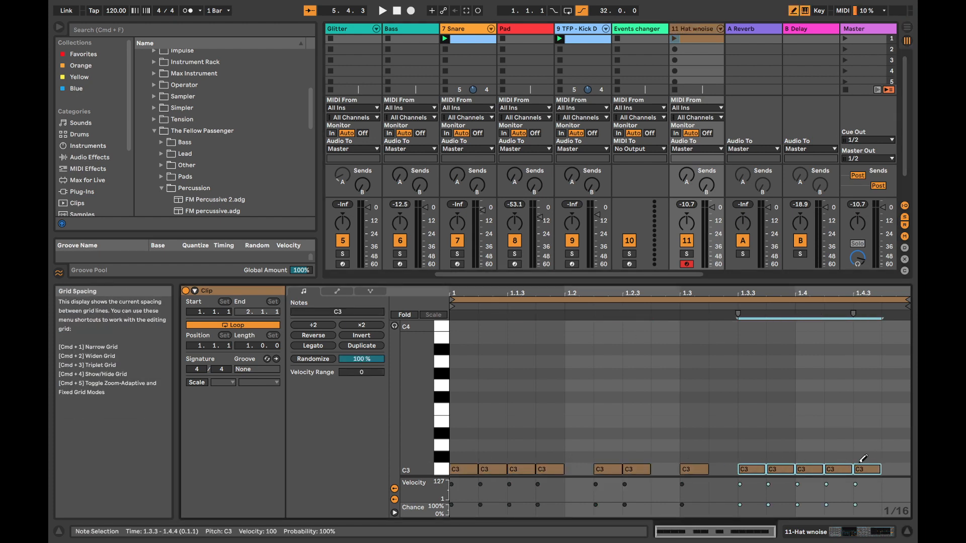
Launch the hat clip with the set playing and slightly lower the chance of all its C3 notes
key("space")
left_click(675, 39)
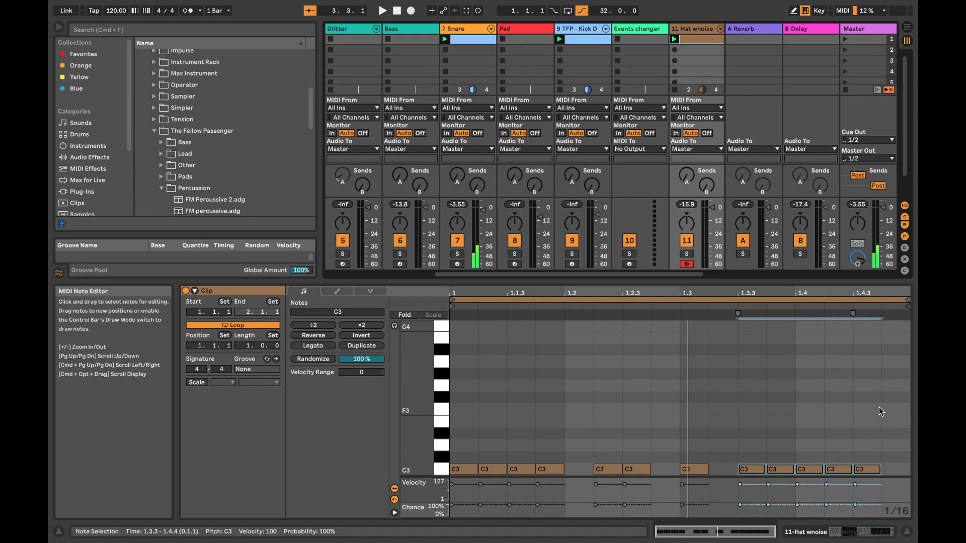
mouse_move(881, 408)
left_mouse_down()
mouse_move(450, 486)
mouse_move(480, 510)
left_mouse_up()
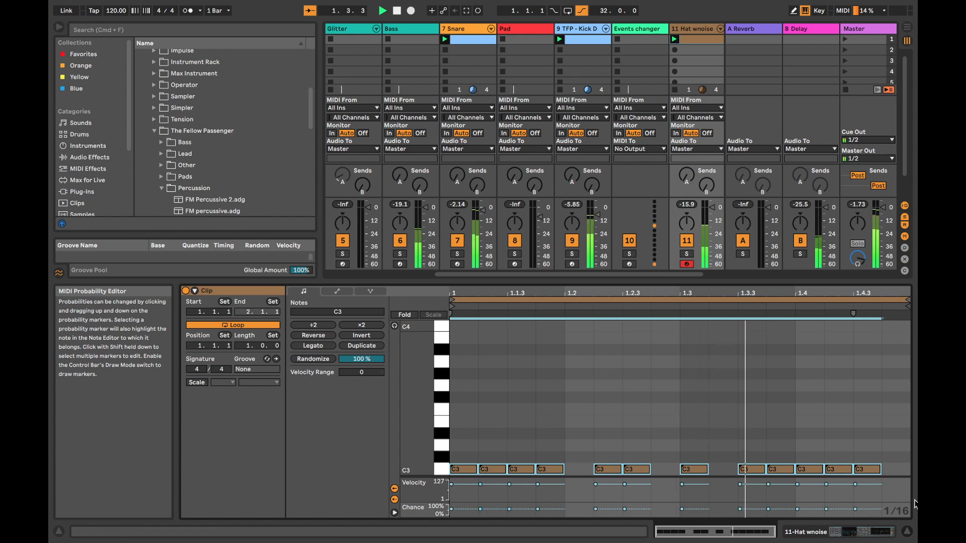
Map the next free Random on off slot of the Events changer track to the Hat wnoise rack's on/off switch
left_click(873, 531)
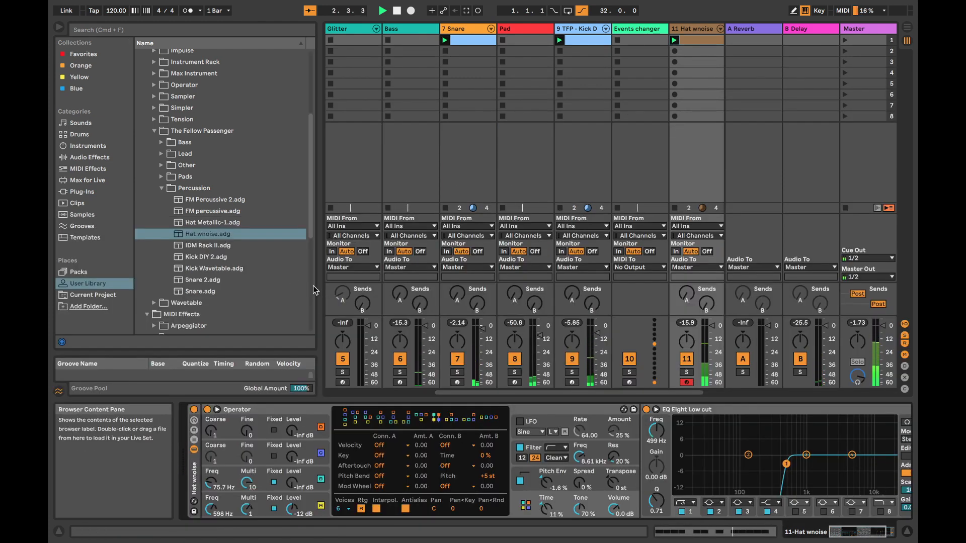
left_click(643, 30)
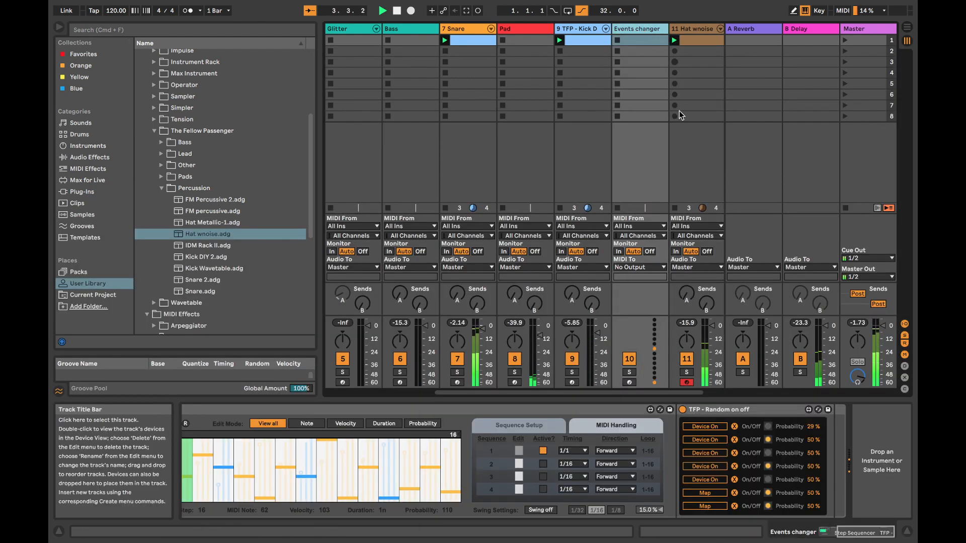
left_click(689, 27)
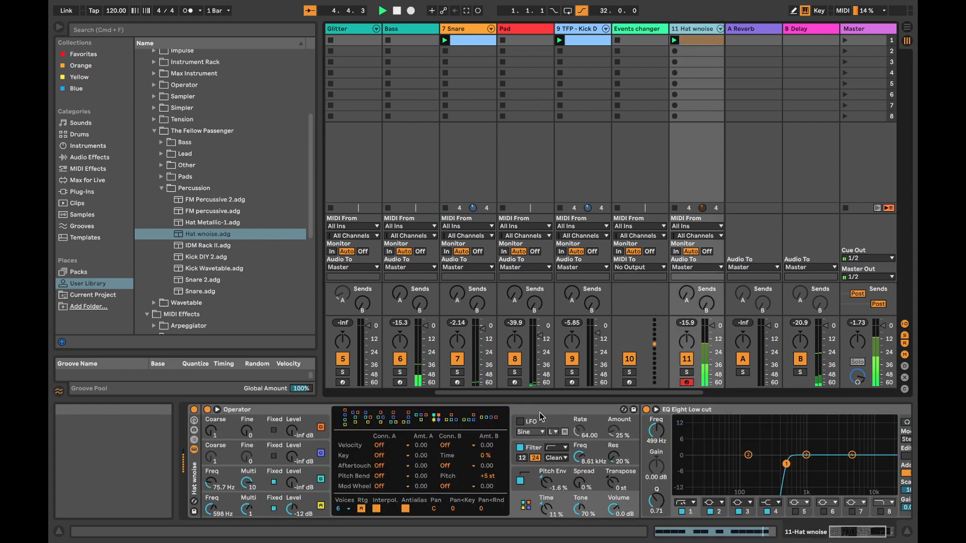
left_click(194, 410)
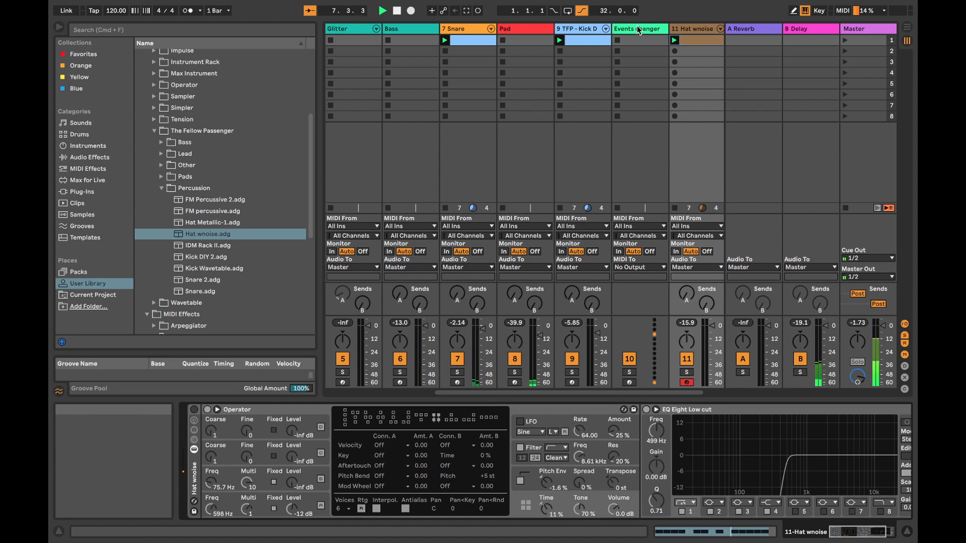
key("super+z")
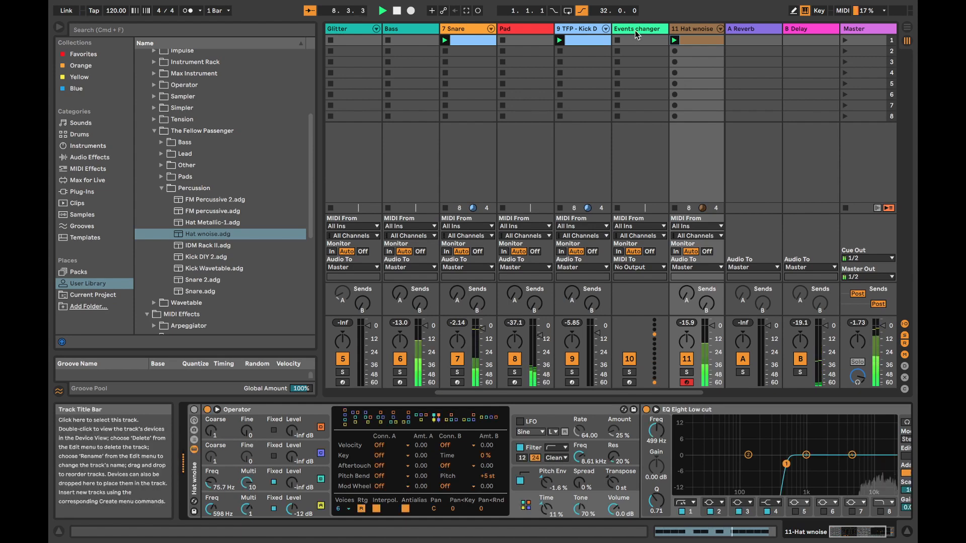
key("super+shift+z")
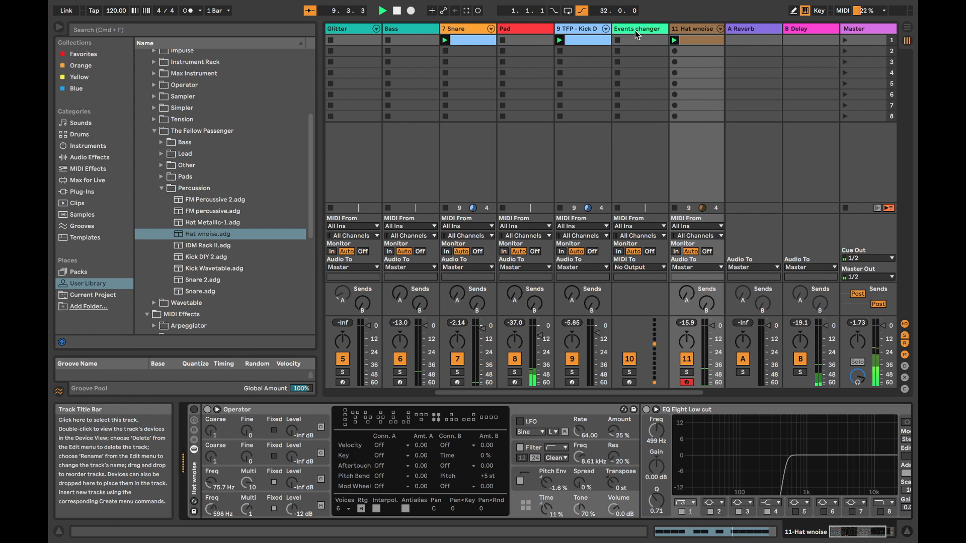
key("super+z")
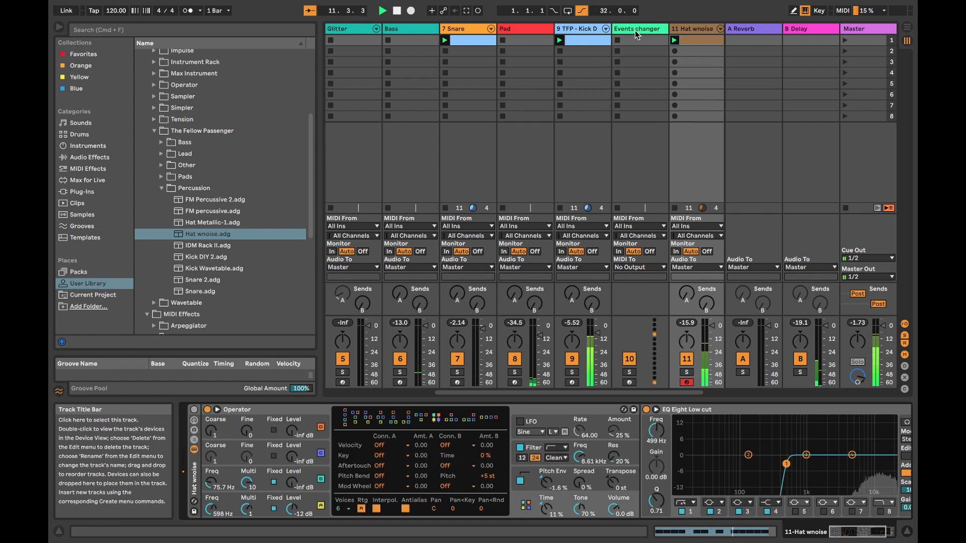
Set the maximum of the Filter Freq mapping in the Bass track's PrandomMap5 to 75 %
left_click(403, 29)
scroll(546, 463, "left", 5)
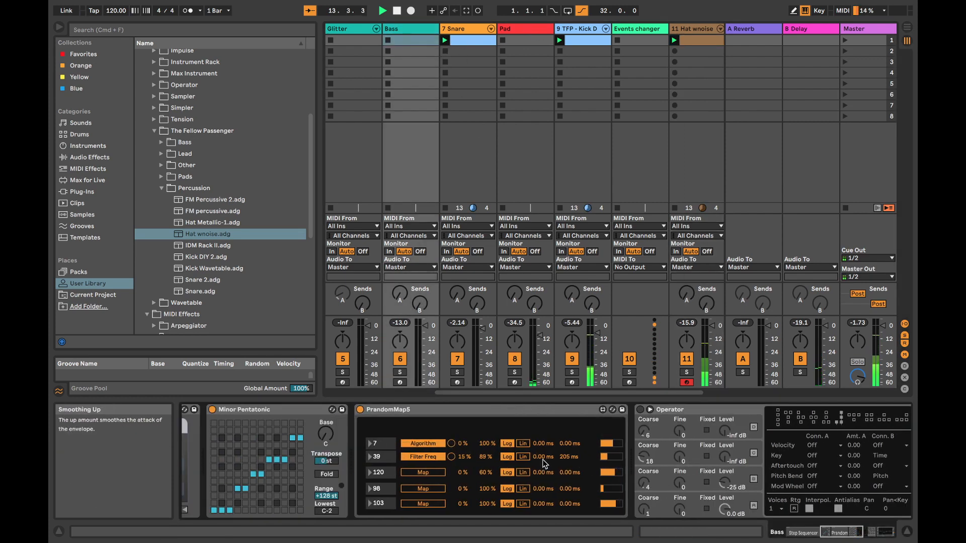
left_click_drag(486, 457, 485, 465)
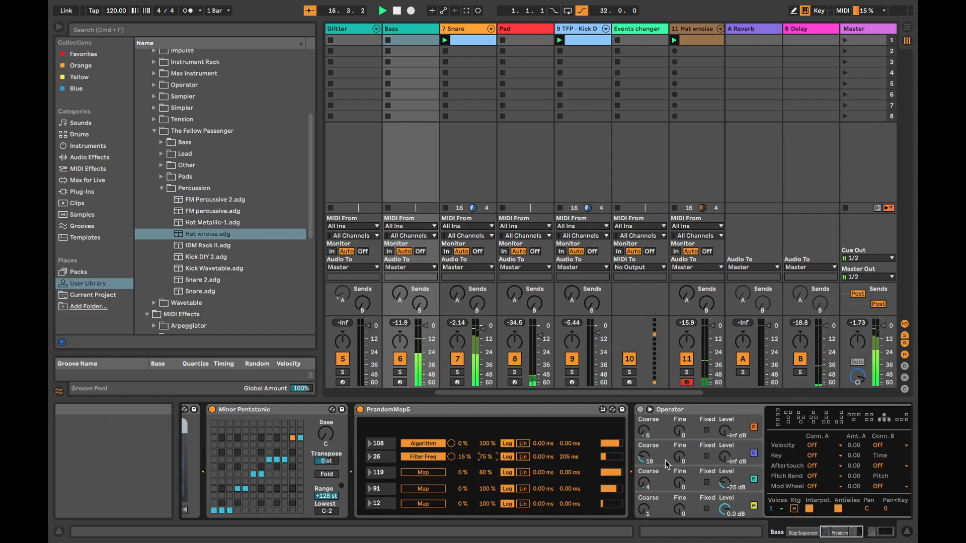
Lower the FM Noise track's volume to -5.3 dB
scroll(604, 352, "right", 3)
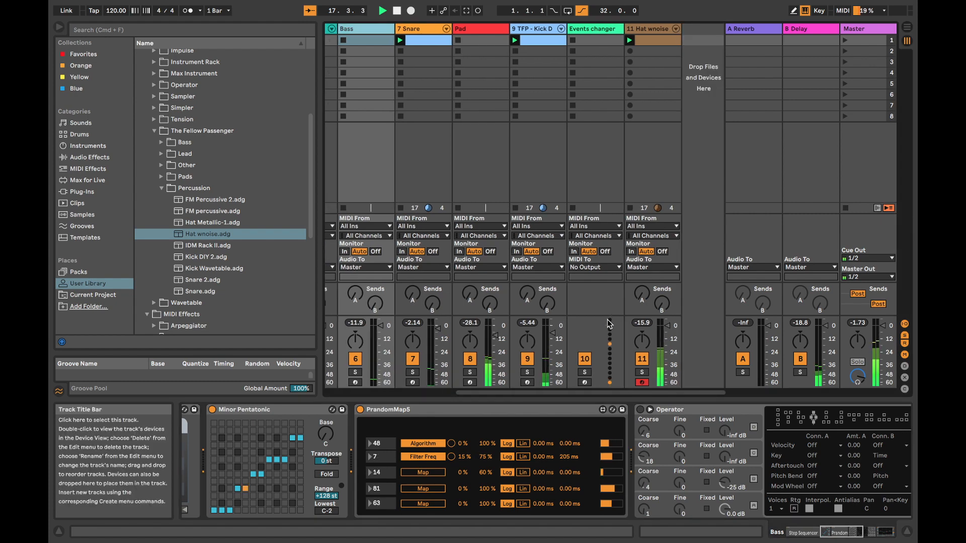
scroll(485, 352, "left", 5)
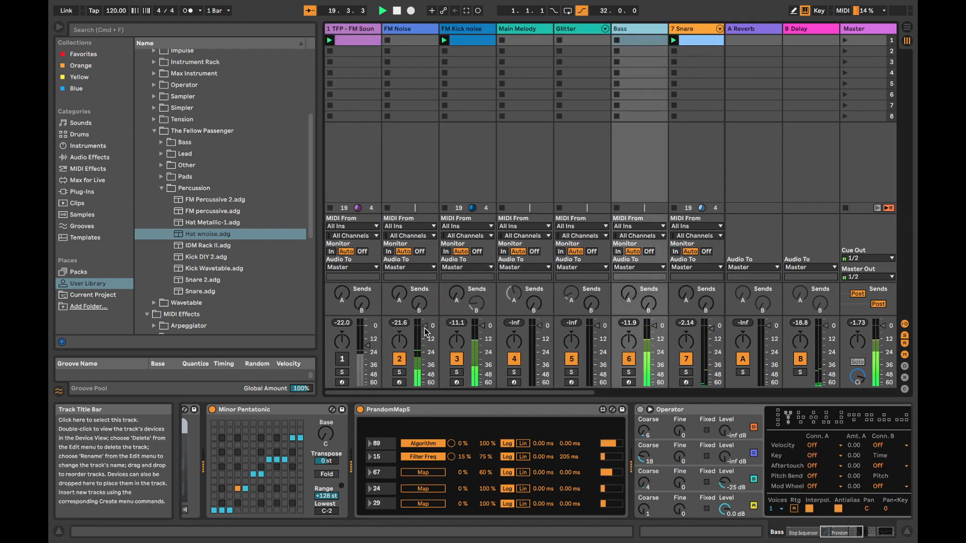
left_click_drag(425, 326, 425, 331)
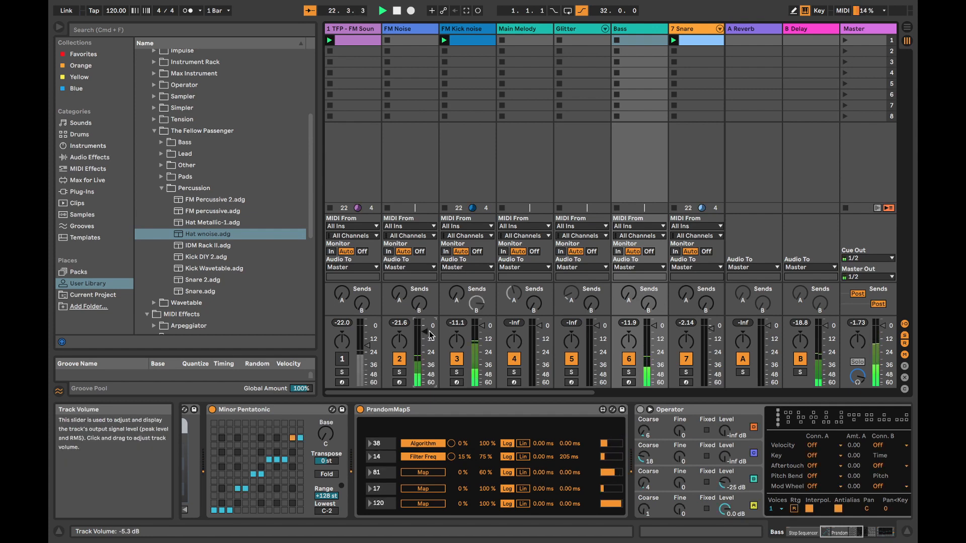
Stop playback and play the set again from the beginning
key("space")
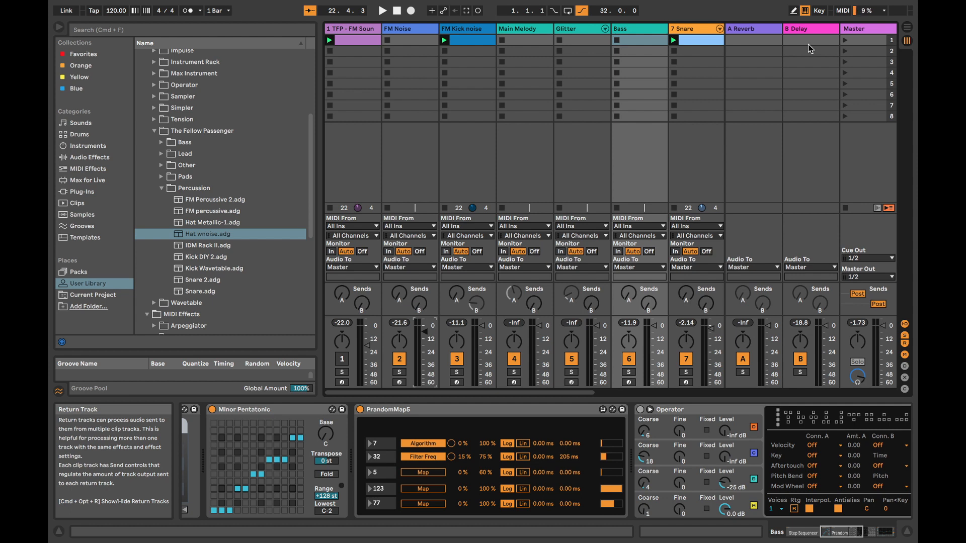
left_click(396, 10)
left_click(383, 12)
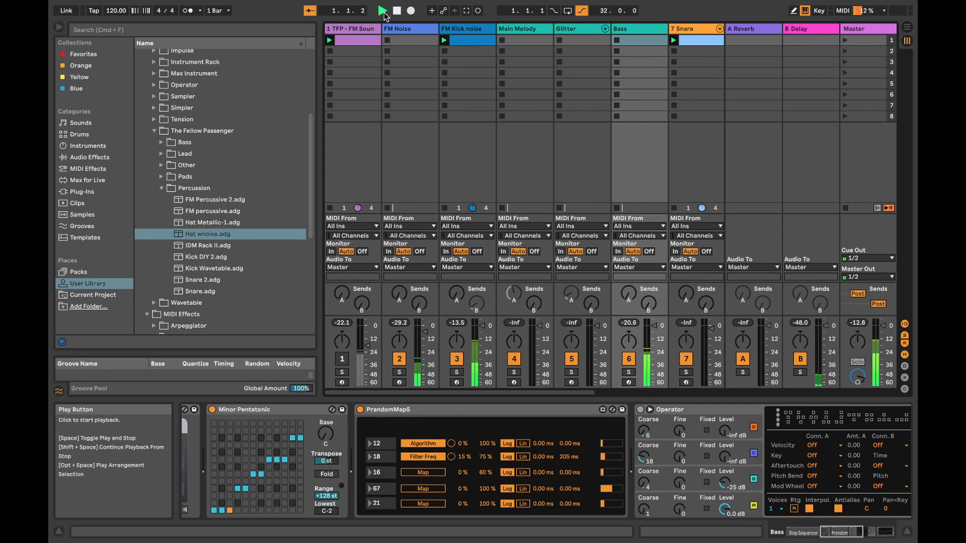